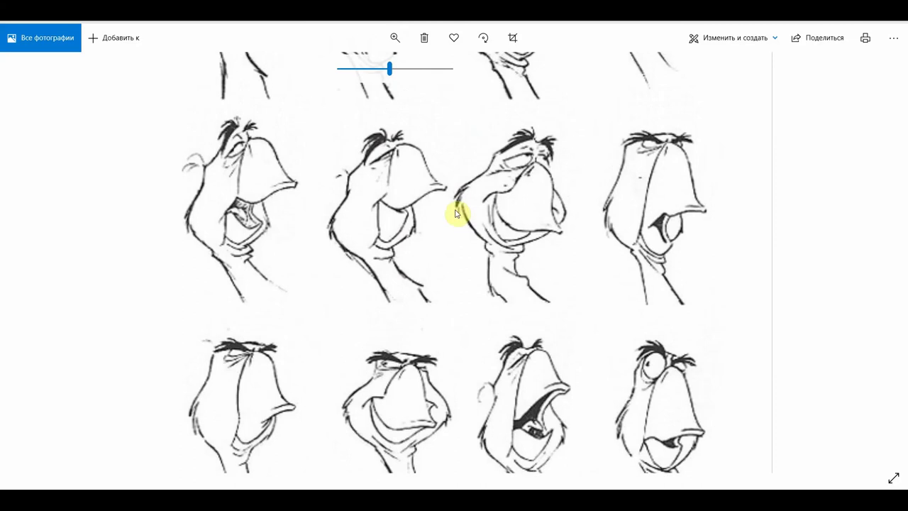
Pan across the sheet of hand-drawn goose expression sketches.
drag(462, 213, 446, 388)
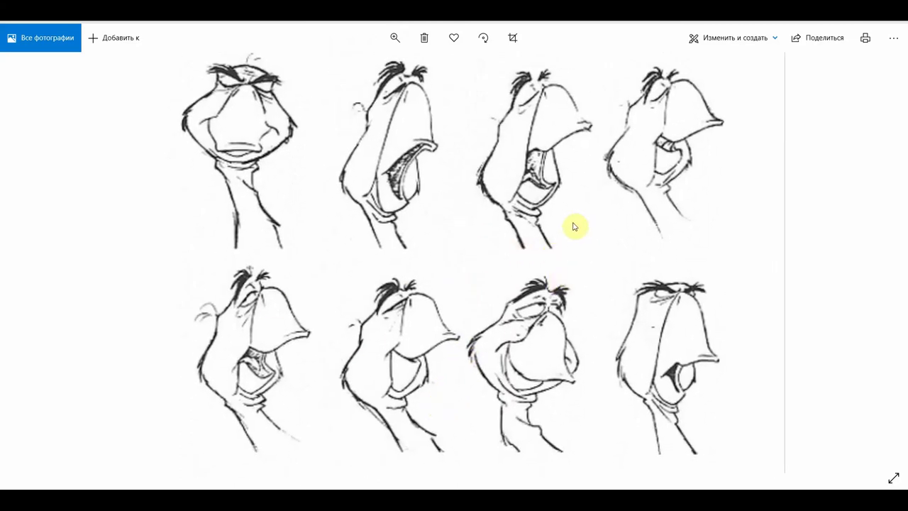
Pan down the sketch sheet to the third and lower rows of goose faces.
drag(596, 303, 600, 36)
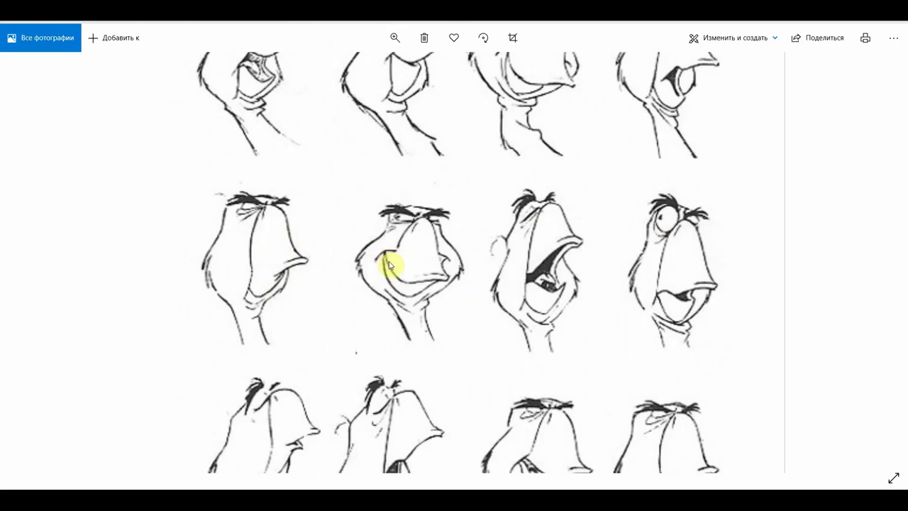
mouse_move(565, 339)
mouse_down()
mouse_move(578, 195)
mouse_move(561, 148)
mouse_up()
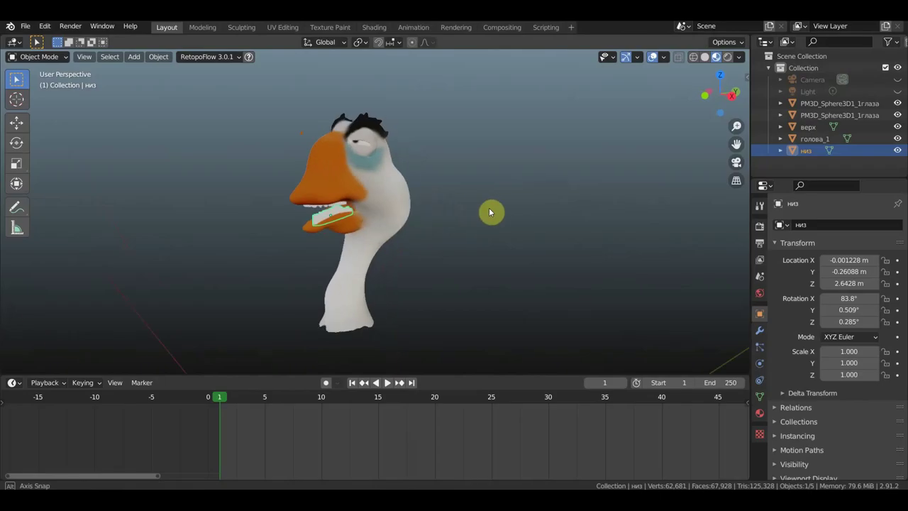
Switch to the front orthographic view and enlarge the 3D viewport.
key(KP_1)
scroll(472, 217, down, 1)
scroll(511, 217, down, 1)
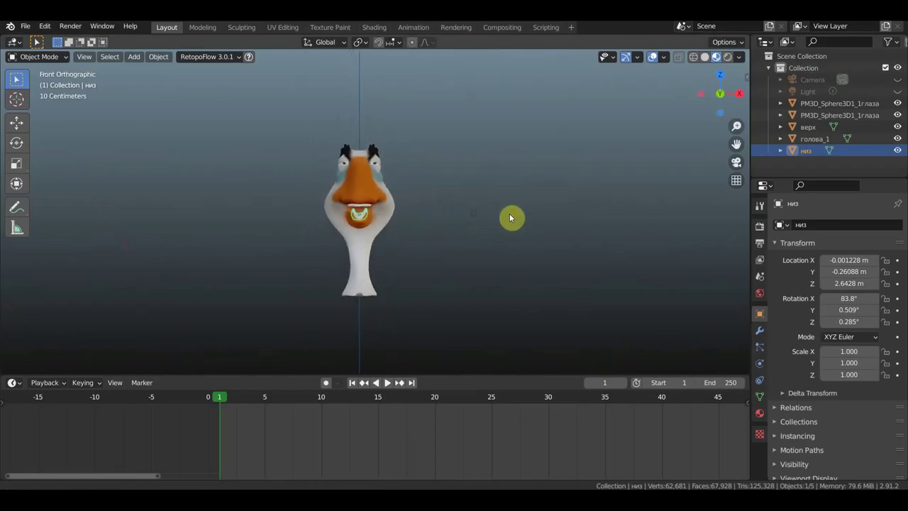
ctrl+scroll(505, 217, down, 2)
drag(452, 376, 455, 453)
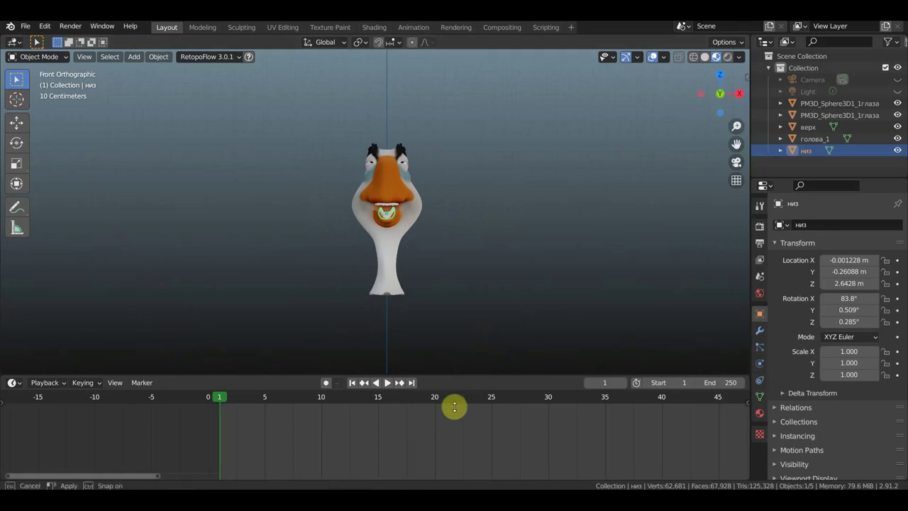
scroll(466, 373, up, 2)
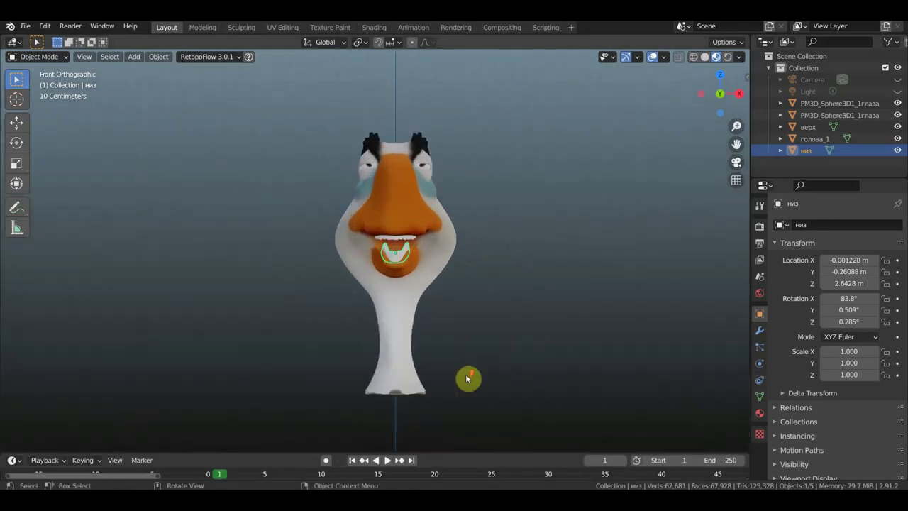
scroll(471, 365, down, 1)
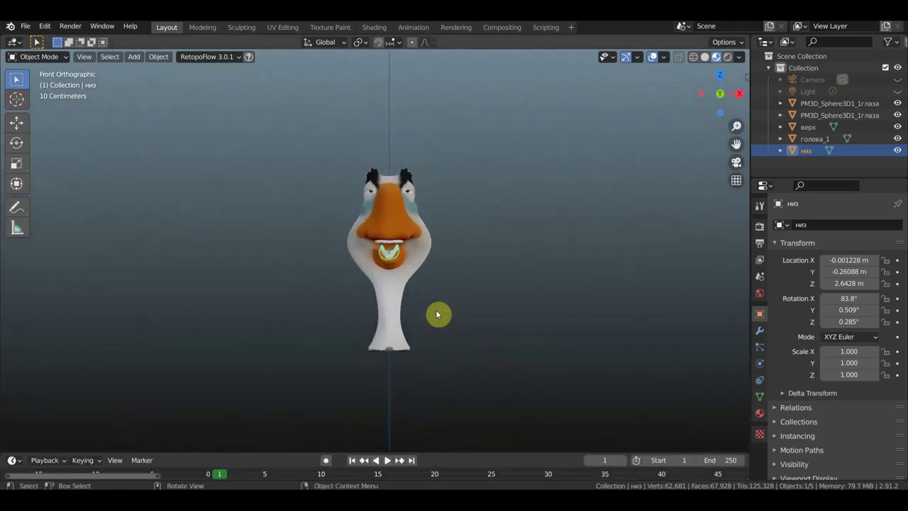
Add a single-bone armature at the world origin.
key(shift+a)
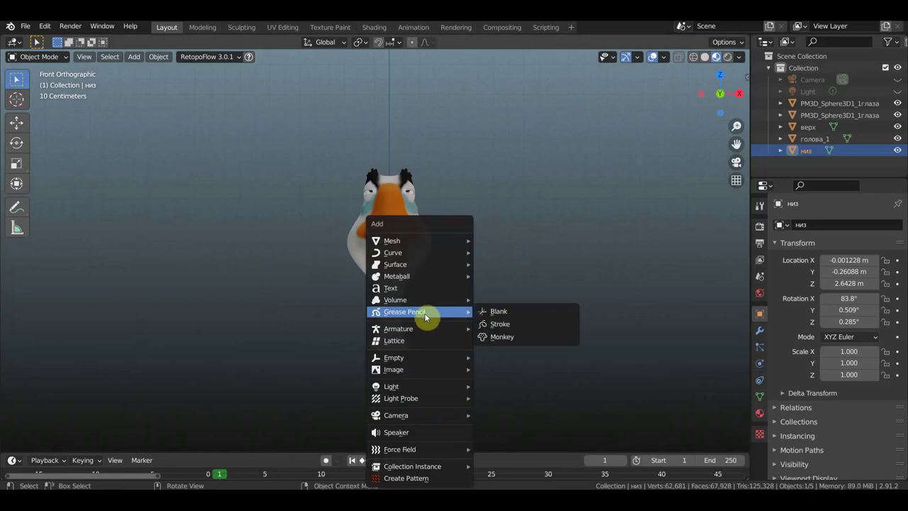
mouse_move(398, 329)
click(528, 328)
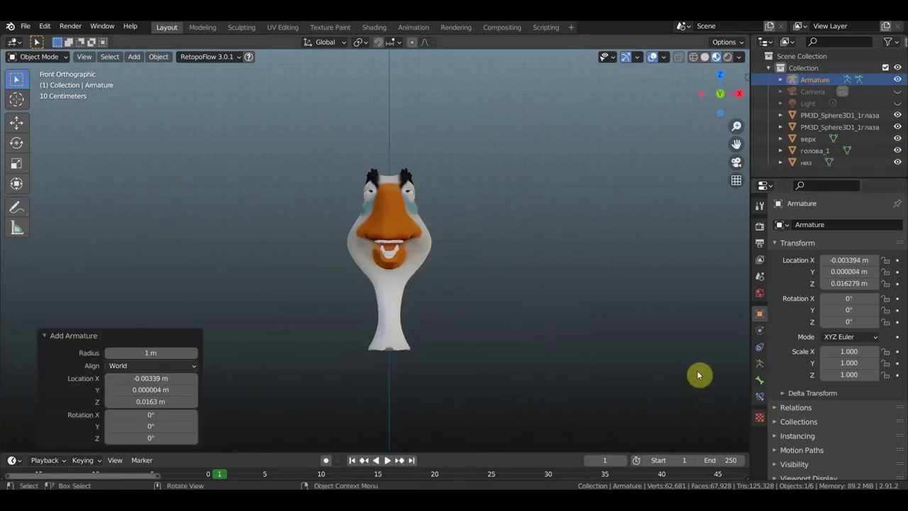
scroll(614, 368, down, 3)
scroll(594, 371, down, 2)
scroll(555, 367, down, 1)
Box-select all the goose head meshes and switch to the Move tool.
key(b)
drag(350, 232, 355, 196)
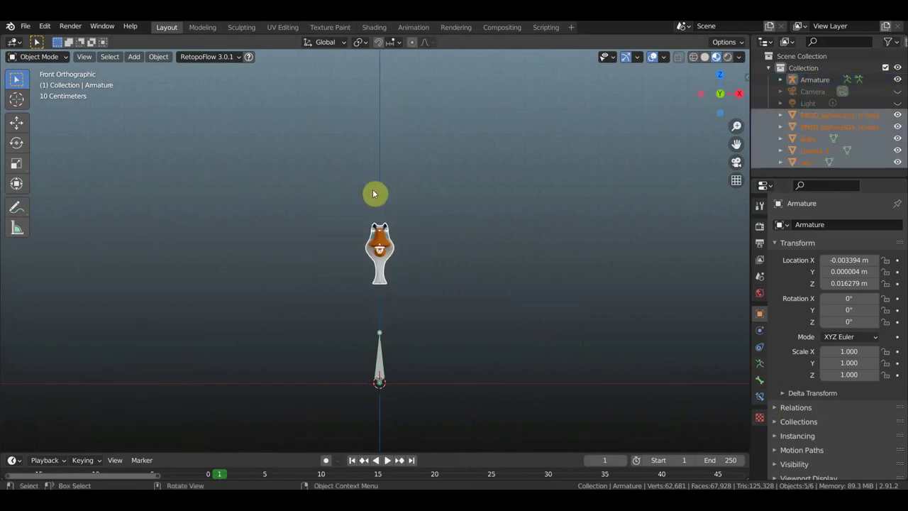
click(15, 124)
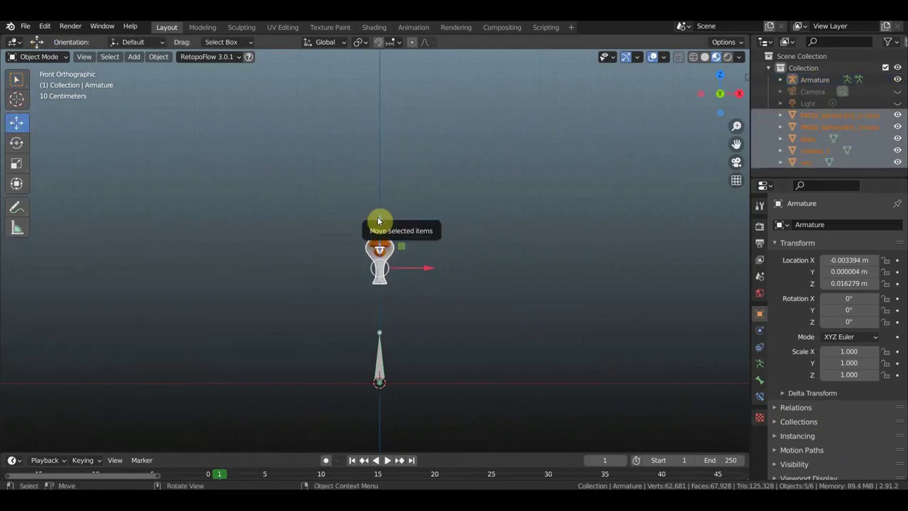
Scale the goose meshes 2.494× and seat the neck base on the bone at the origin.
mouse_move(378, 222)
mouse_down()
mouse_move(384, 335)
mouse_move(385, 316)
mouse_up()
key(s)
click(415, 273)
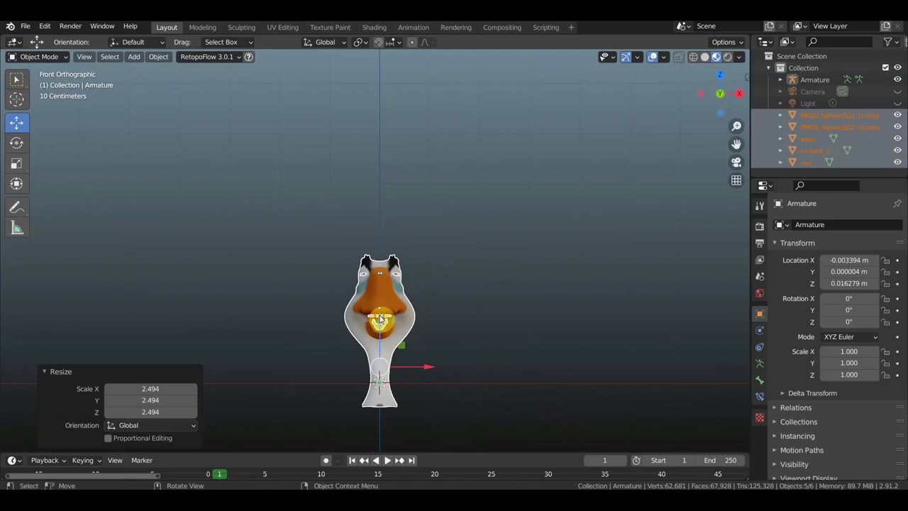
drag(380, 320, 379, 297)
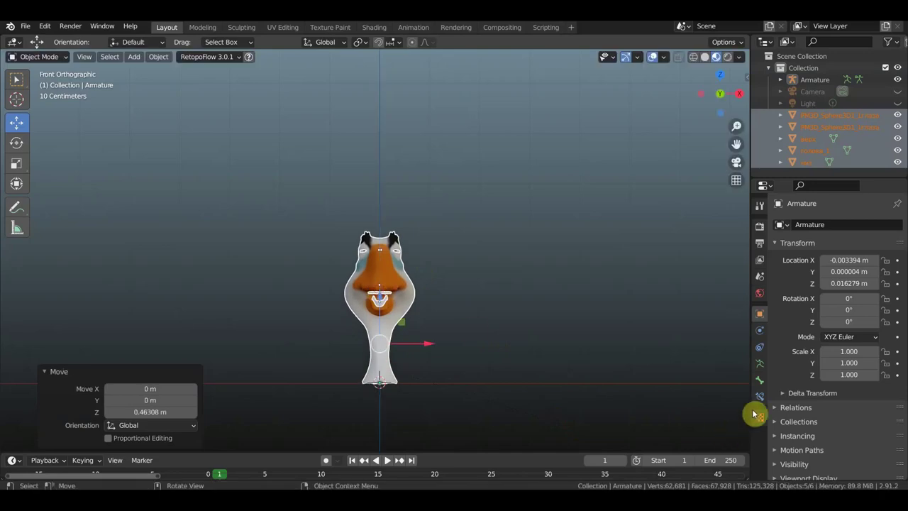
click(815, 81)
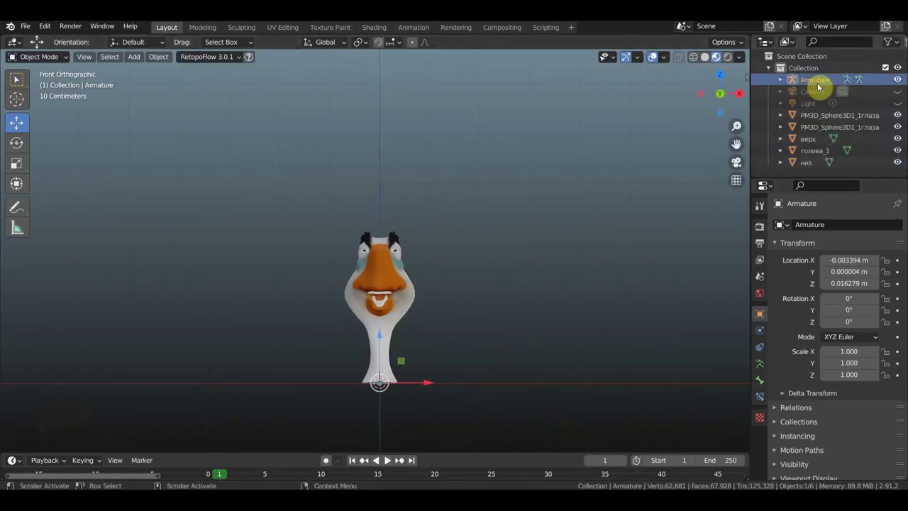
Show the armature's data properties, switch to Solid shading and reselect the armature through the neck.
click(760, 366)
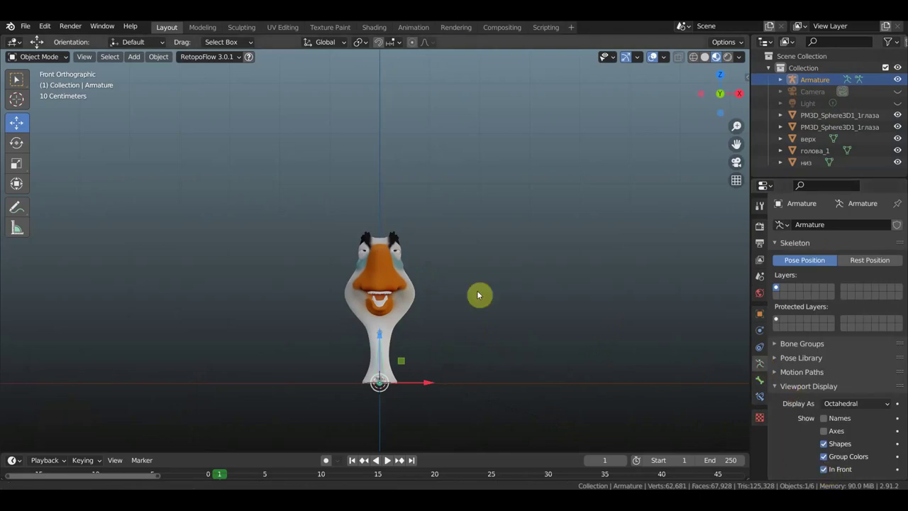
shift+middle_drag(478, 296, 473, 275)
scroll(589, 181, up, 4)
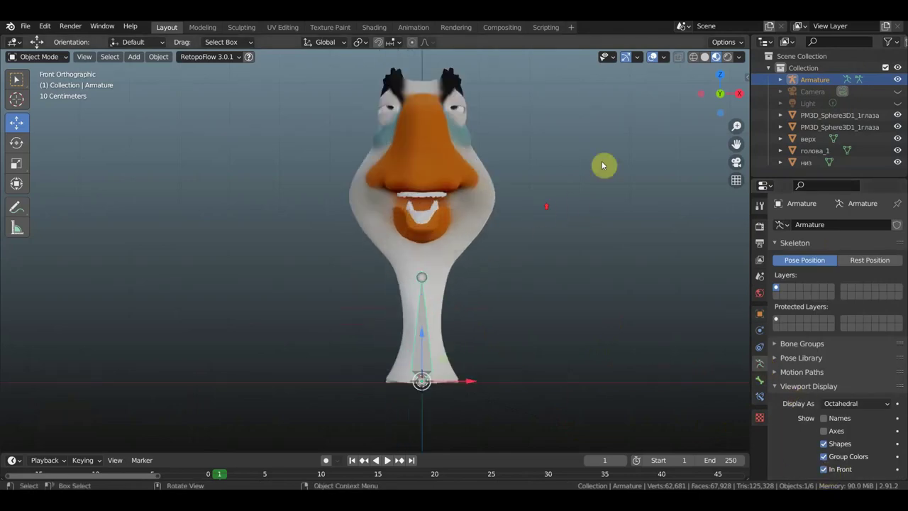
click(704, 58)
shift+middle_drag(584, 216, 547, 252)
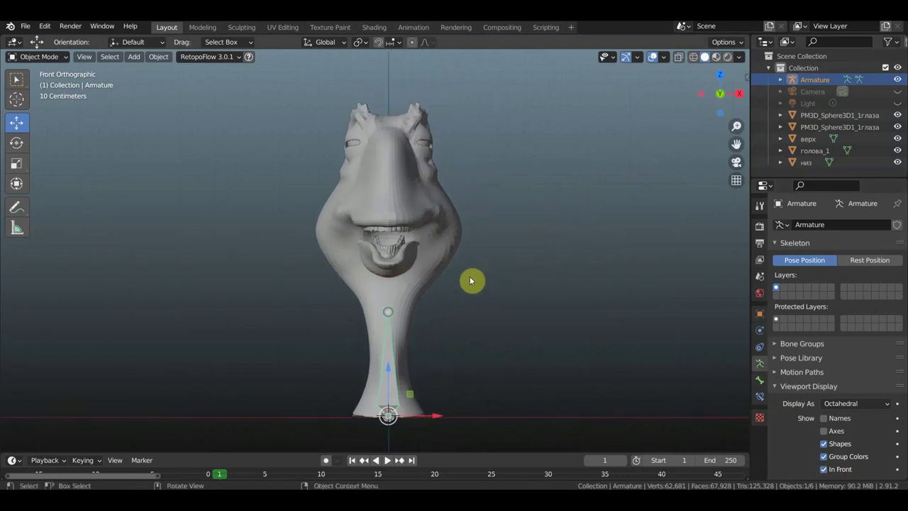
click(391, 355)
click(391, 354)
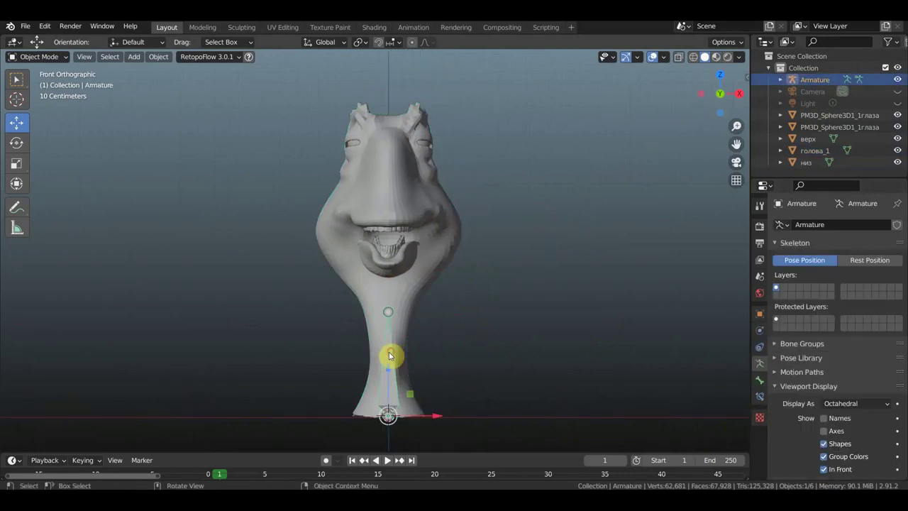
click(40, 57)
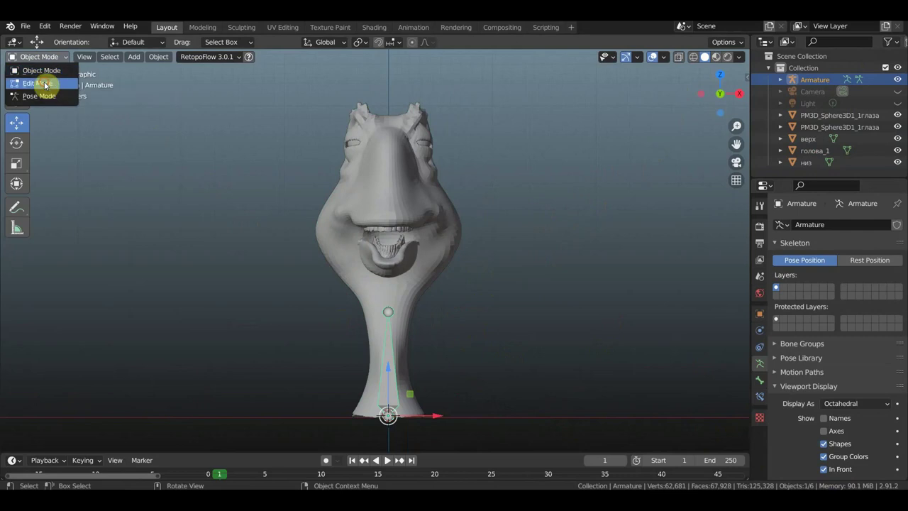
In Edit Mode, set the first bone's tip low in the neck and extrude two more neck bones.
click(38, 83)
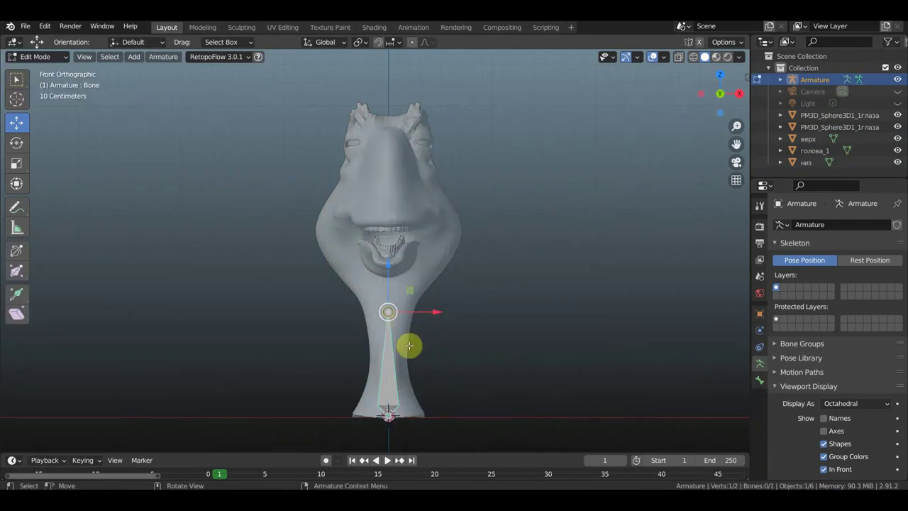
key(g)
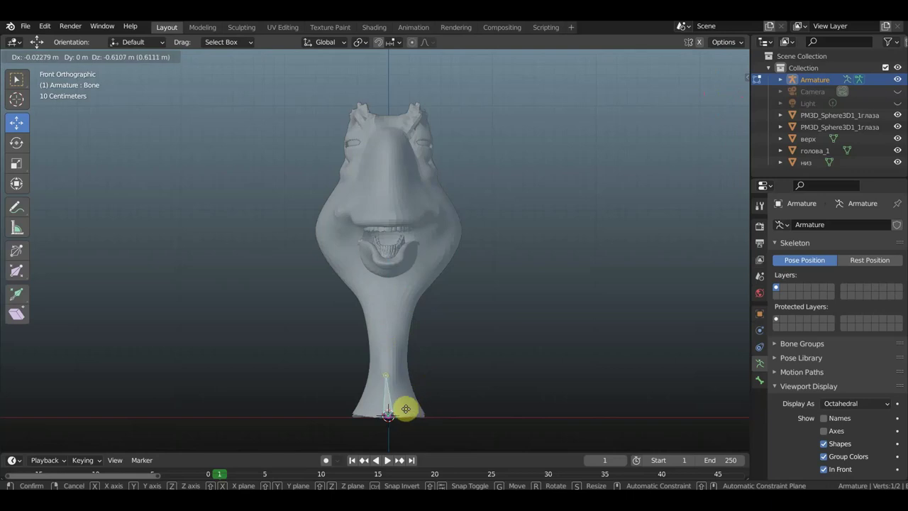
click(409, 410)
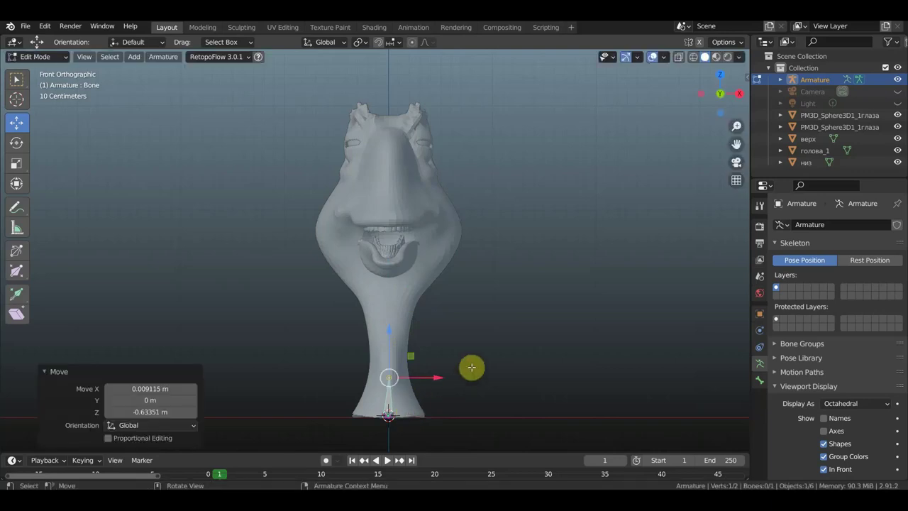
key(e)
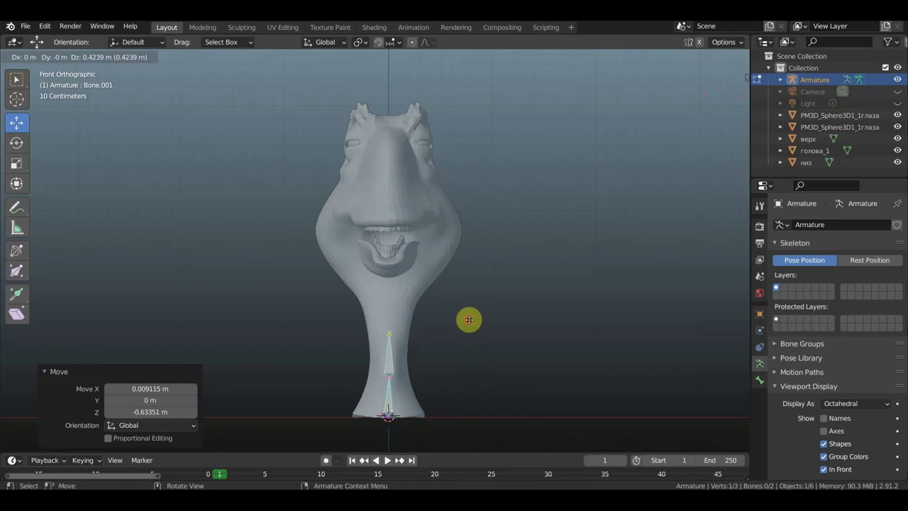
click(469, 320)
key(e)
click(469, 262)
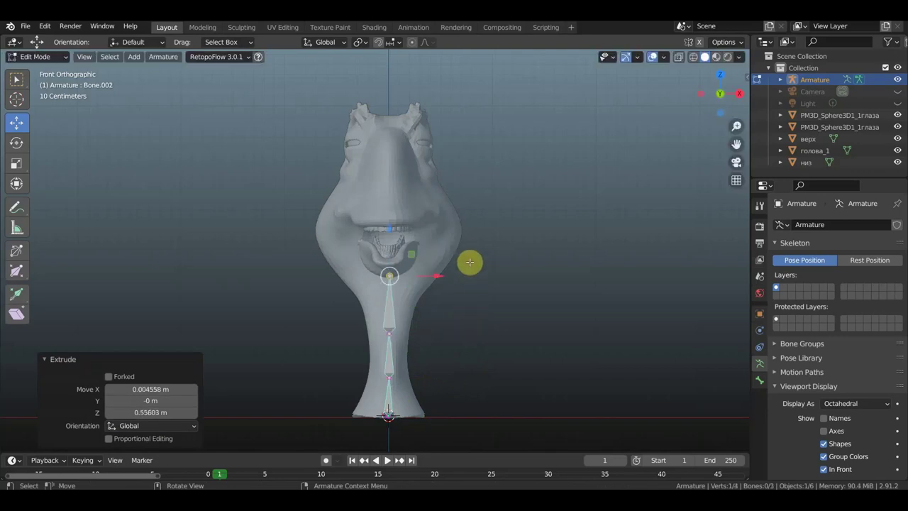
From the side view, set the third bone's tip behind the jaw and extrude a head bone to the head top.
key(KP_3)
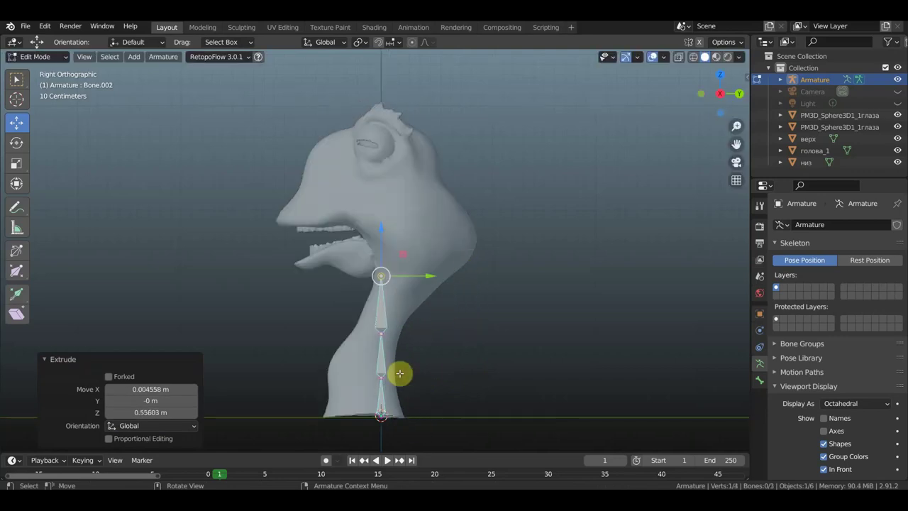
key(g)
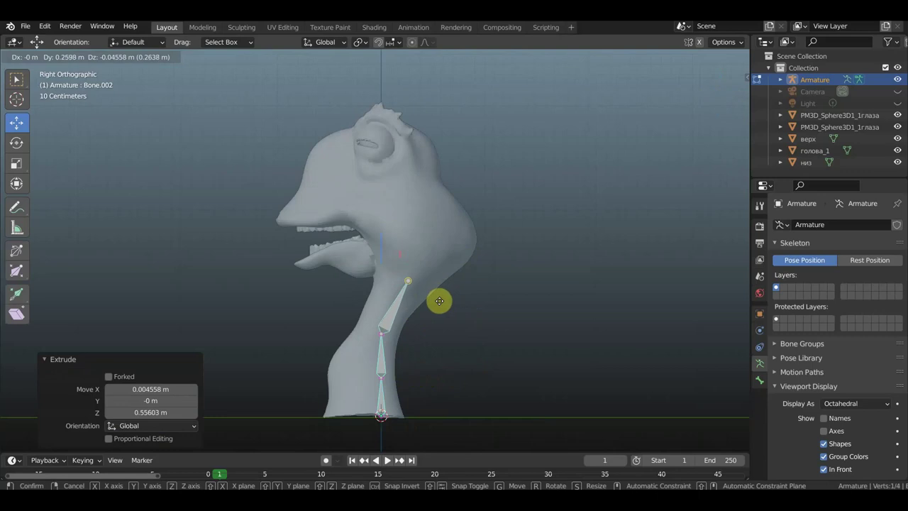
click(437, 303)
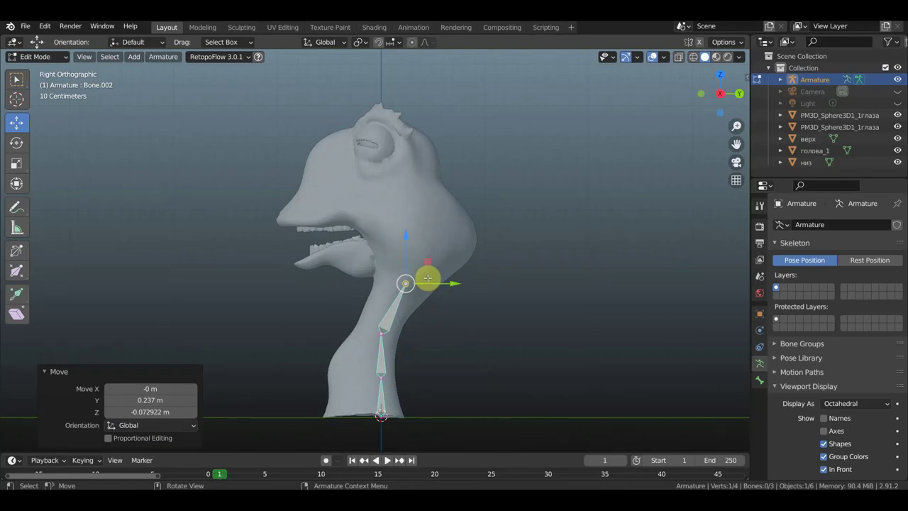
key(e)
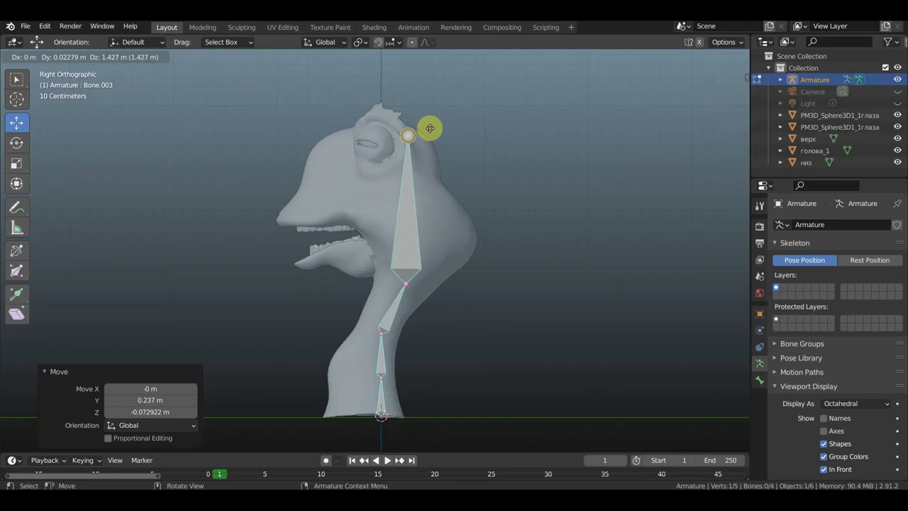
click(430, 128)
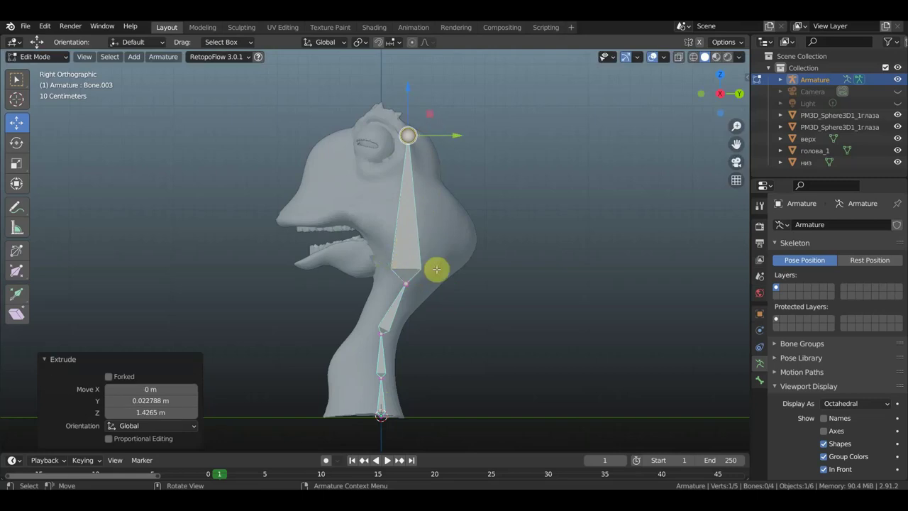
click(404, 284)
Extrude a new bone from the neck joint and clear its parent.
key(e)
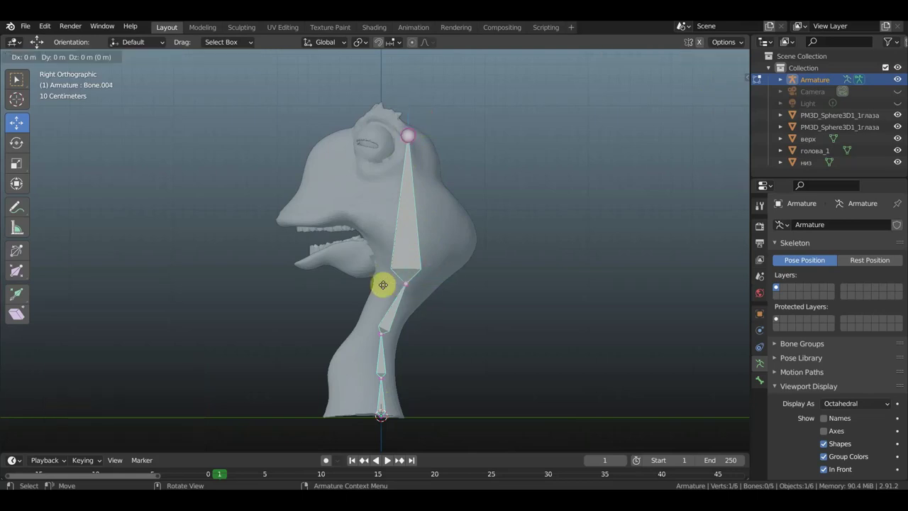
click(339, 285)
click(383, 284)
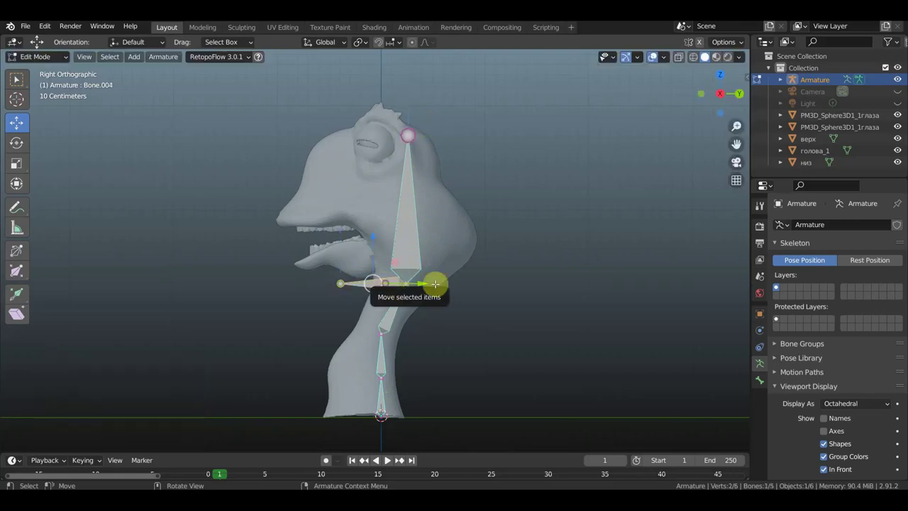
key(alt+p)
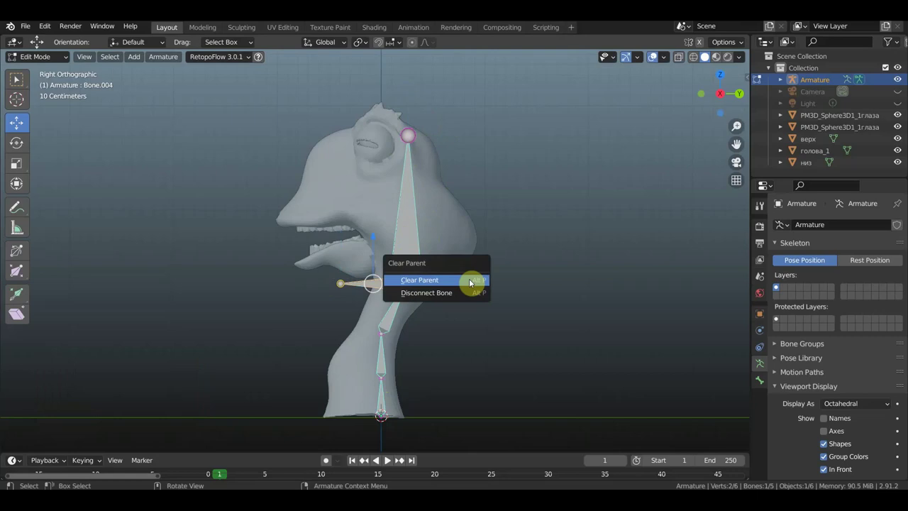
click(470, 281)
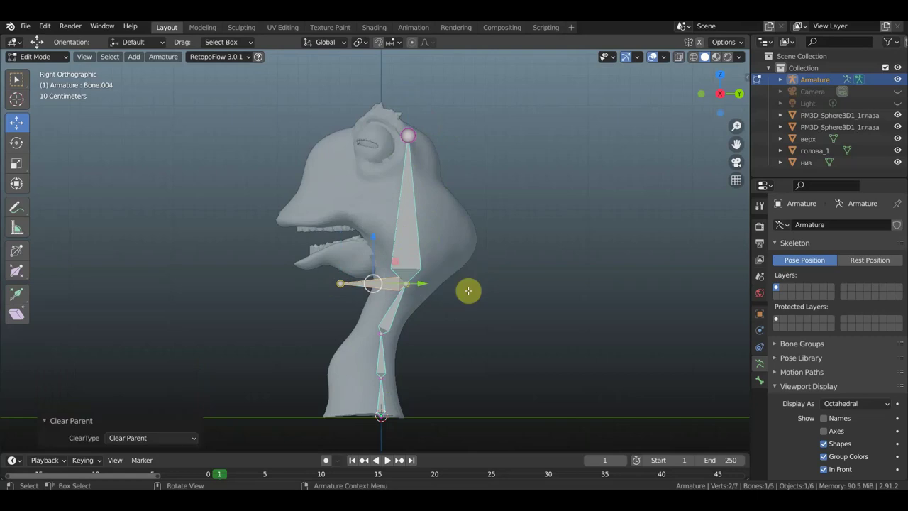
Move and rotate the new bone so it follows the lower jaw.
key(g)
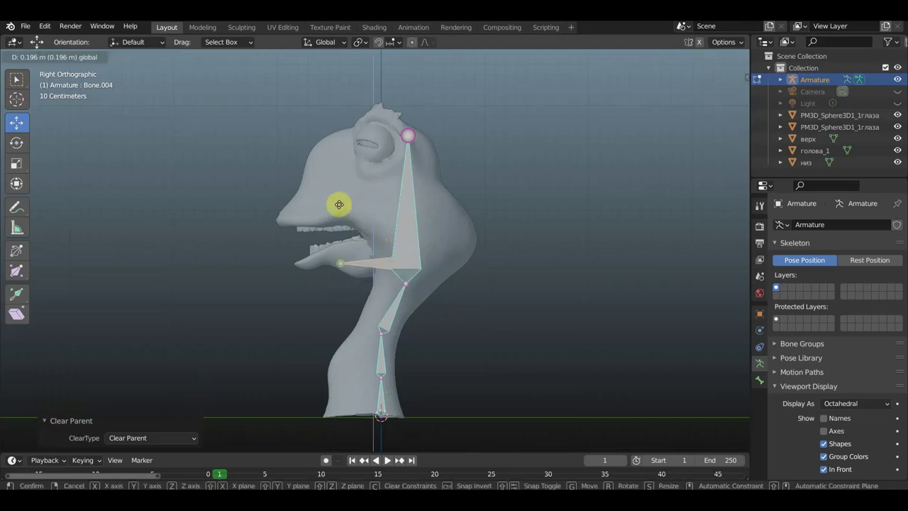
click(337, 199)
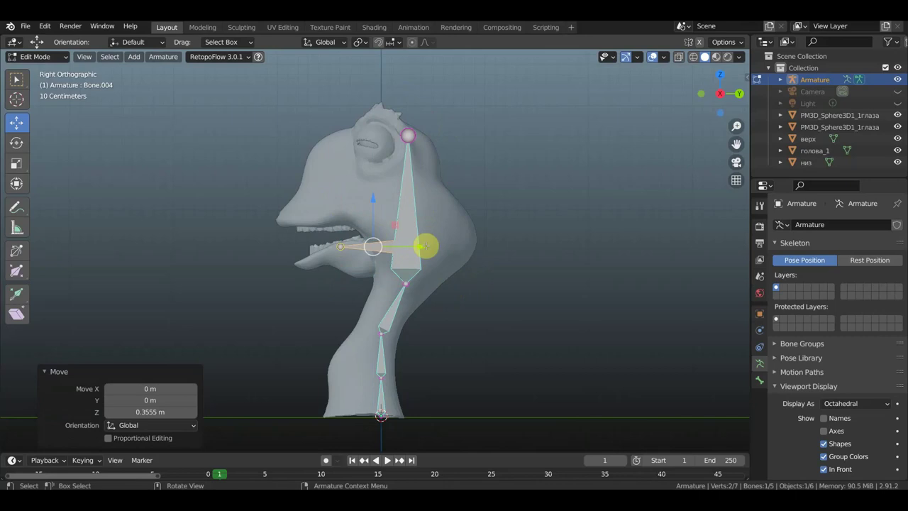
key(g)
click(391, 251)
key(r)
click(426, 197)
key(g)
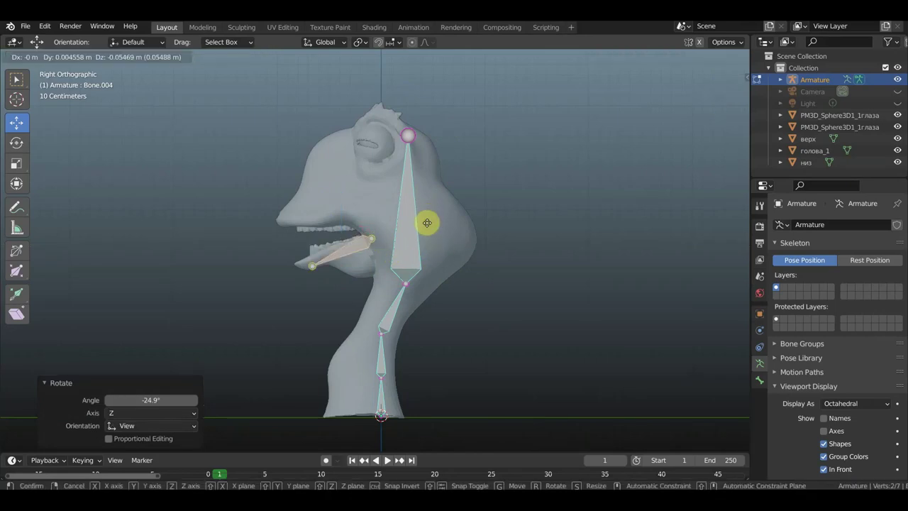
click(427, 223)
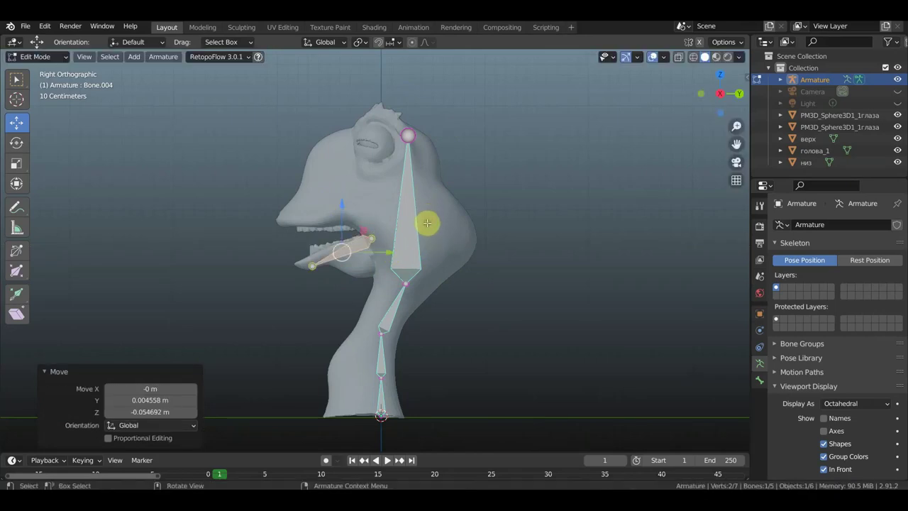
key(r)
click(450, 255)
Fine-tune the jaw bone's joint positions at the back of the mouth.
click(360, 246)
scroll(362, 245, up, 3)
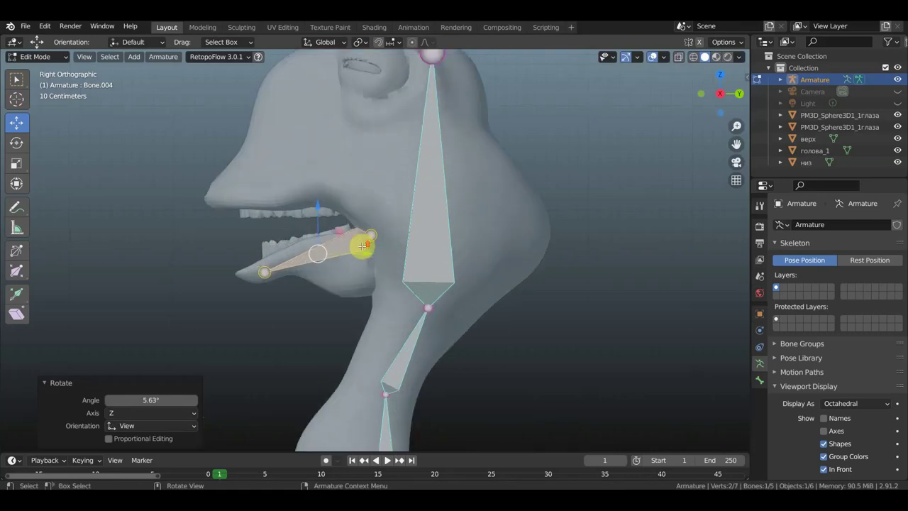
shift+middle_drag(416, 237, 472, 243)
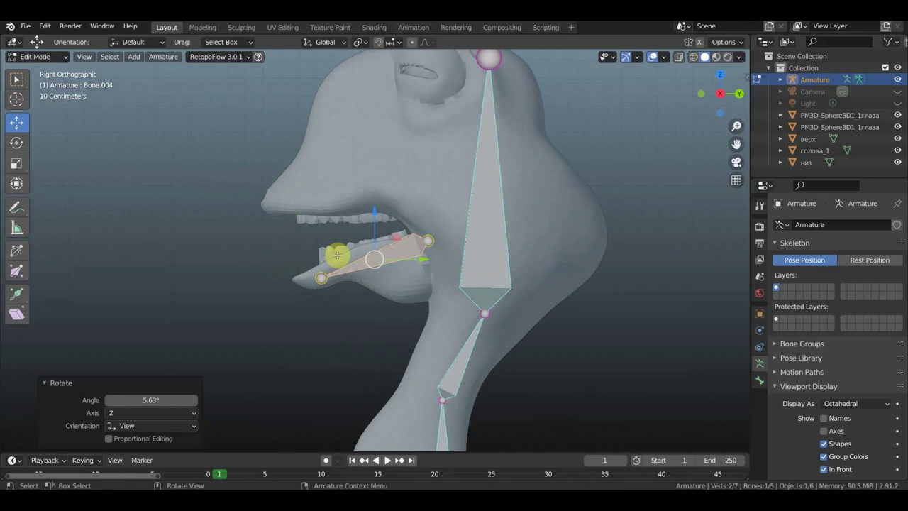
click(320, 277)
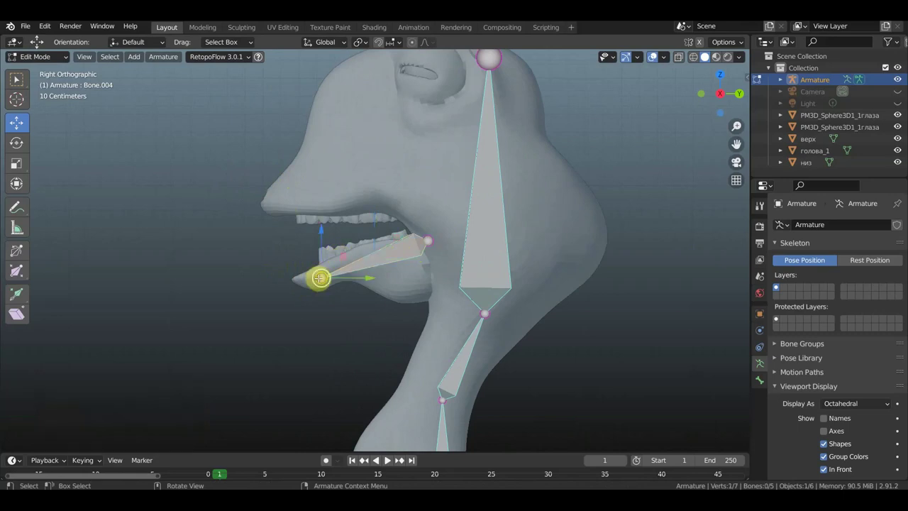
drag(320, 276, 340, 260)
click(387, 249)
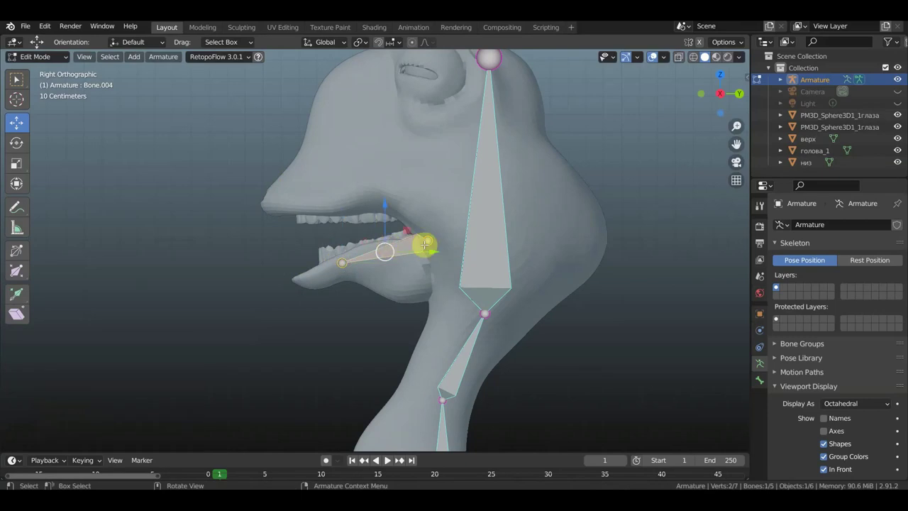
drag(426, 241, 430, 266)
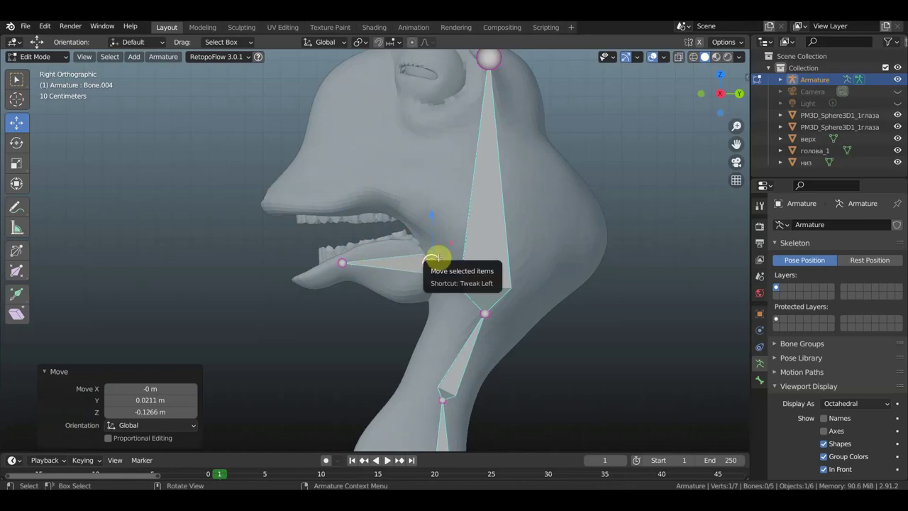
drag(437, 257, 429, 244)
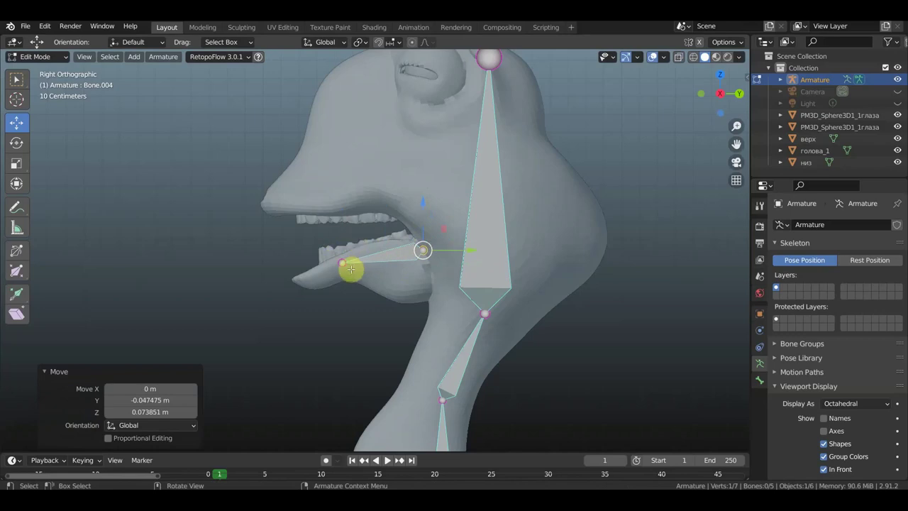
Move the jaw bone's front joint down and forward to the lower beak tip.
click(344, 264)
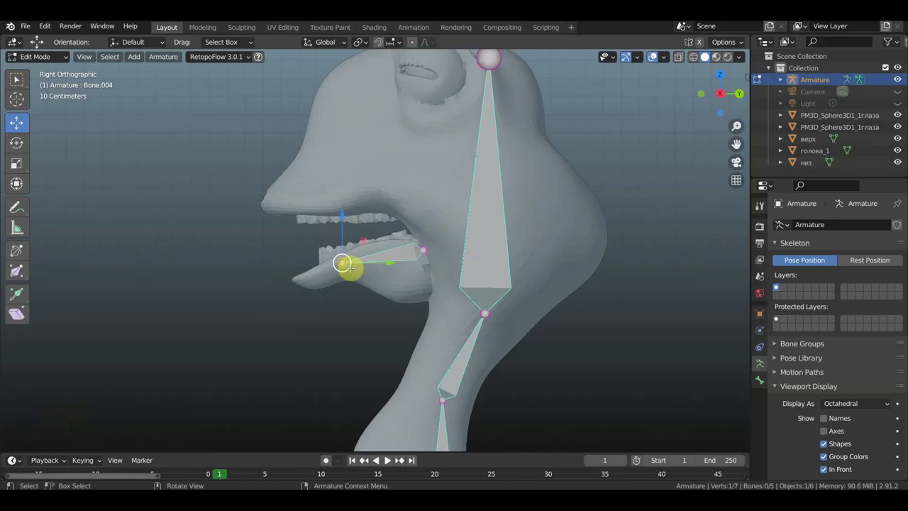
drag(349, 267, 322, 282)
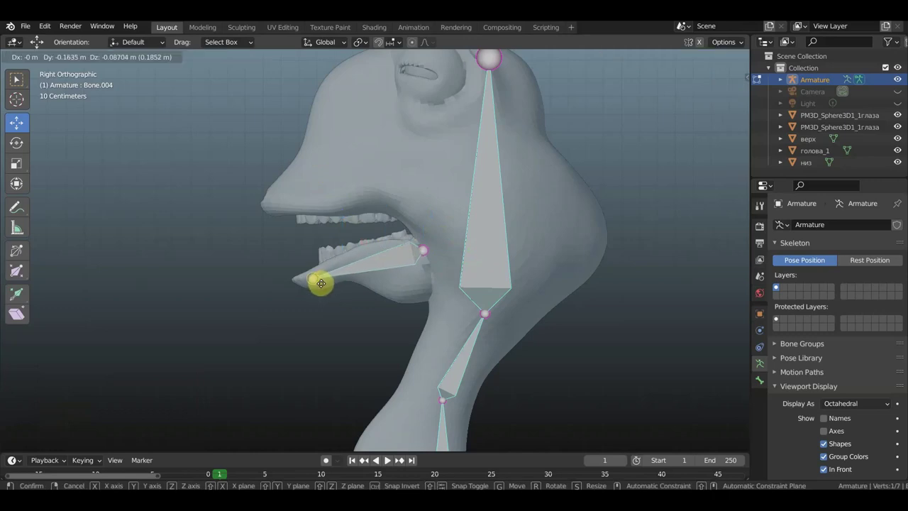
click(321, 284)
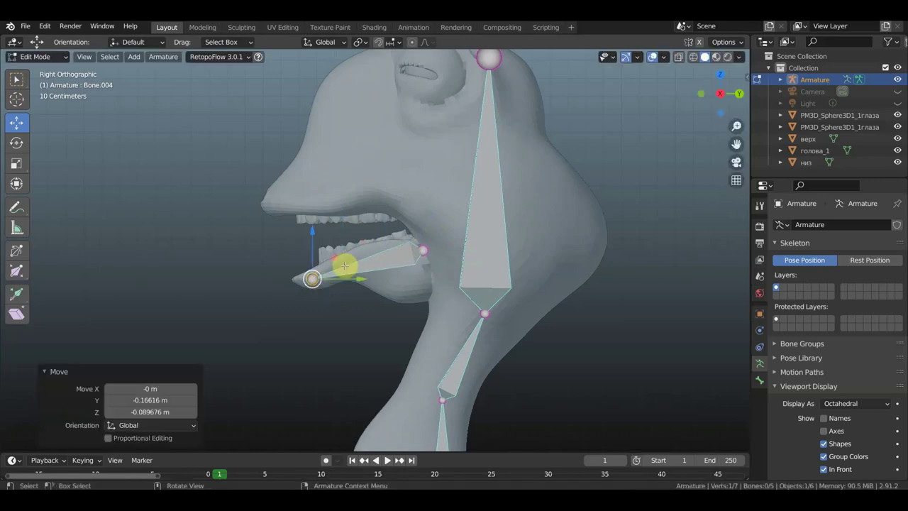
click(383, 259)
shift+click(481, 230)
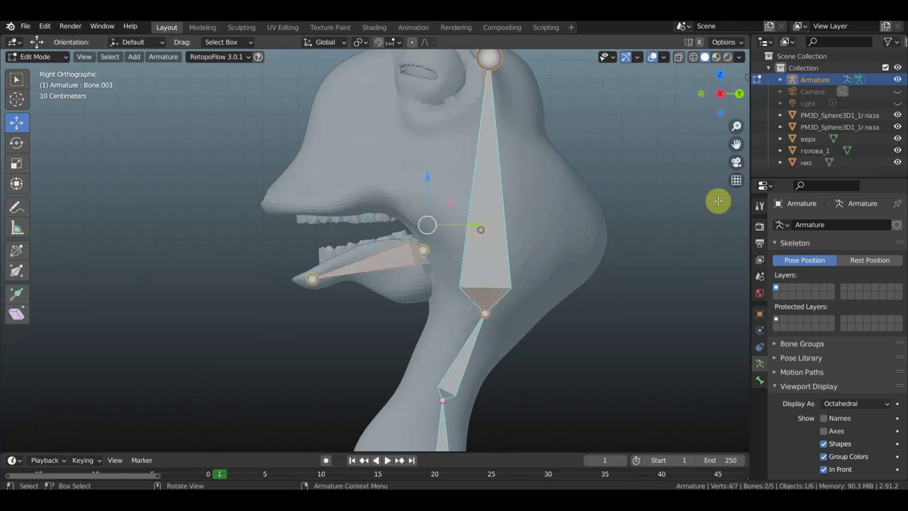
Parent the jaw to the head bone with Keep Offset and add a half-size jaw copy inside the mouth.
key(ctrl+p)
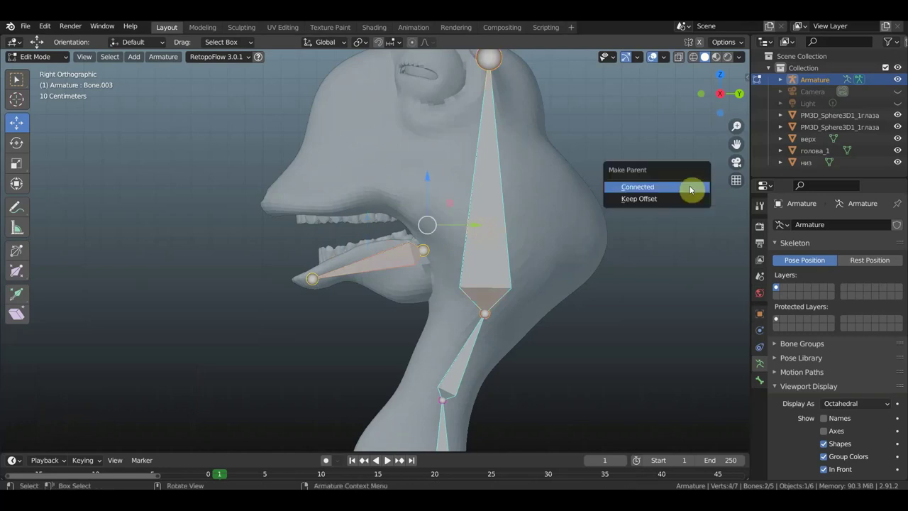
click(669, 199)
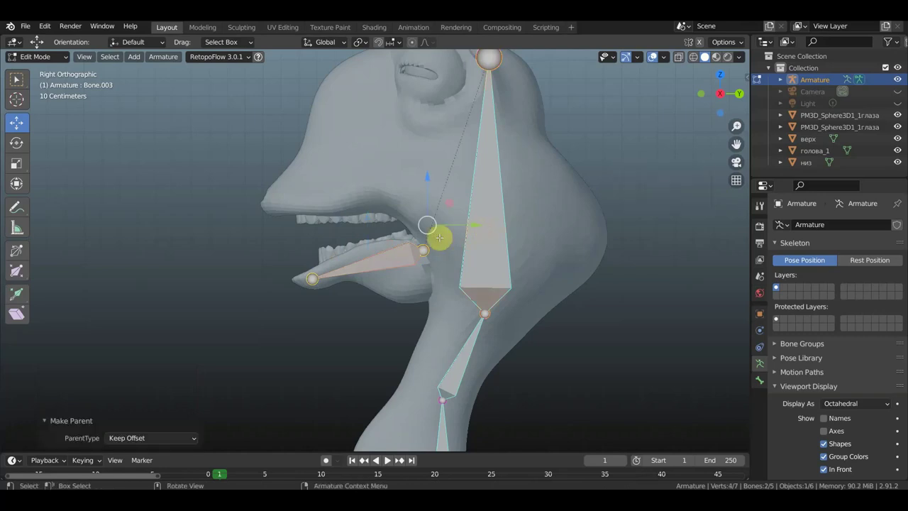
click(400, 255)
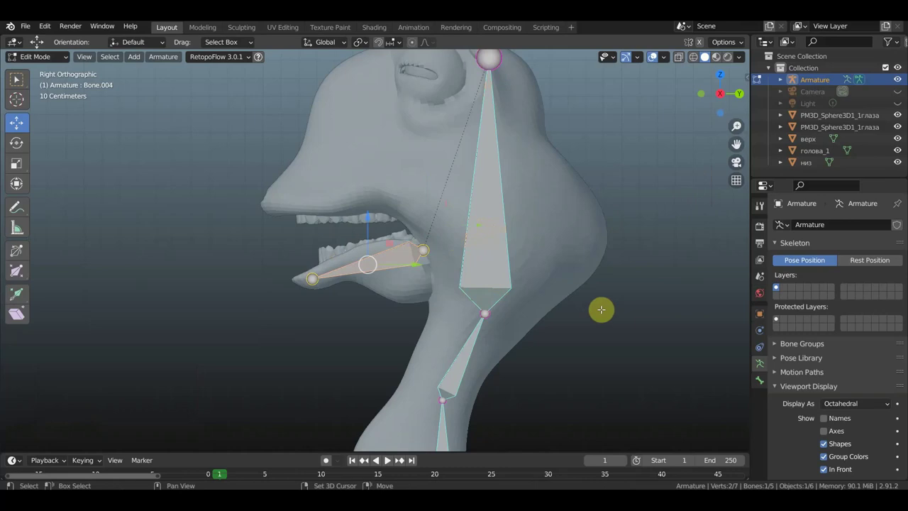
key(shift+d)
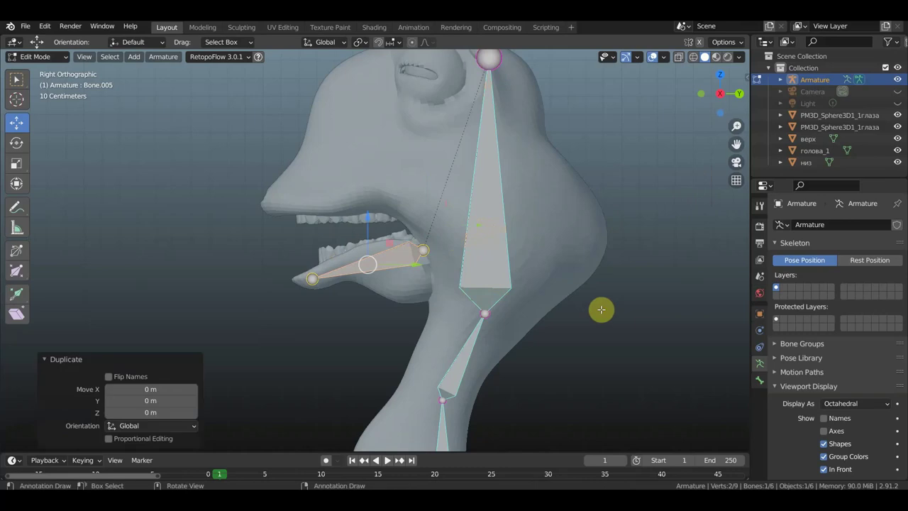
key(g)
click(595, 292)
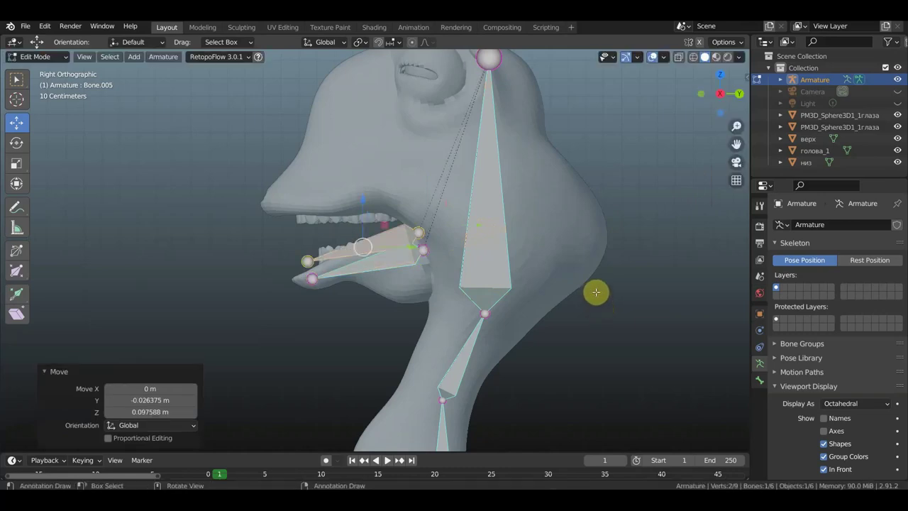
key(s)
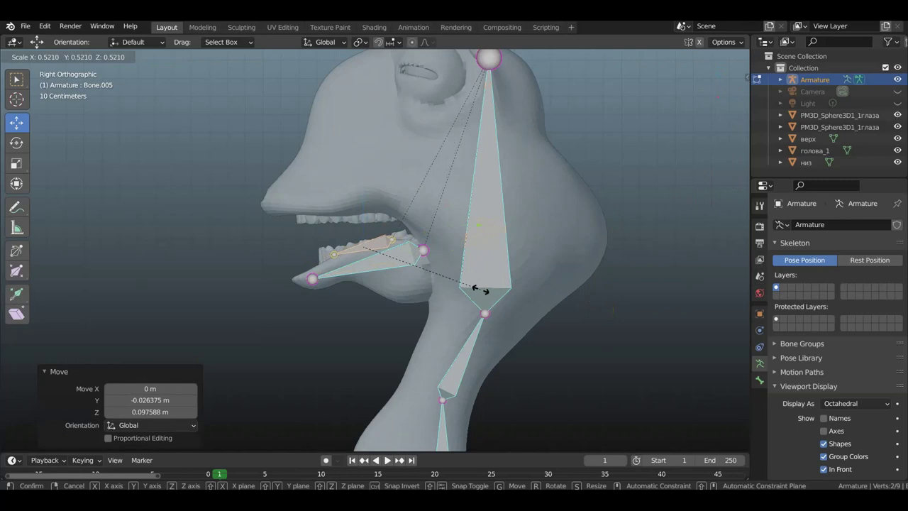
click(478, 289)
key(g)
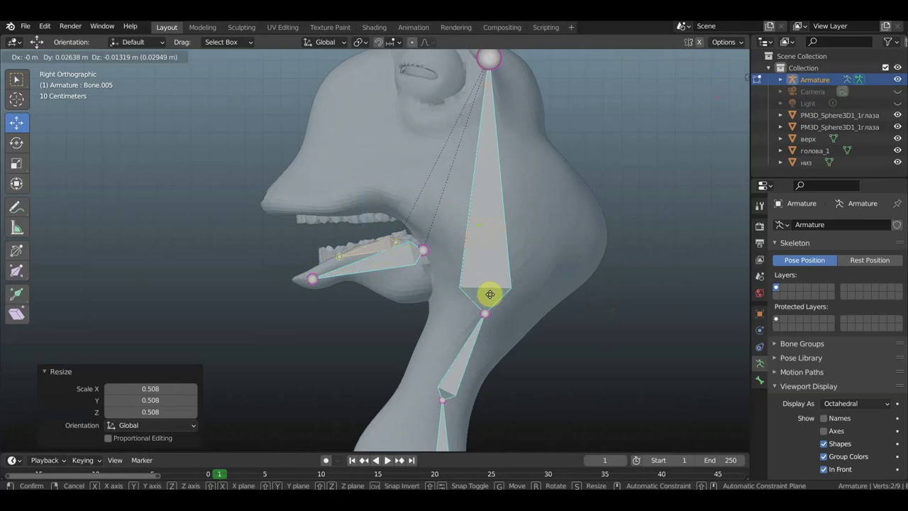
click(489, 293)
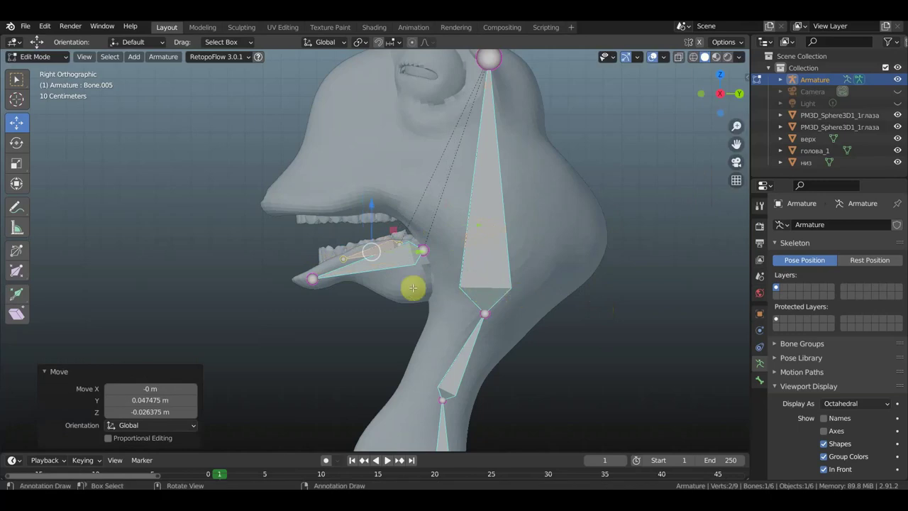
Reapply Keep Offset parenting to the jaw bone and frame the head in Right Orthographic view.
scroll(398, 264, up, 2)
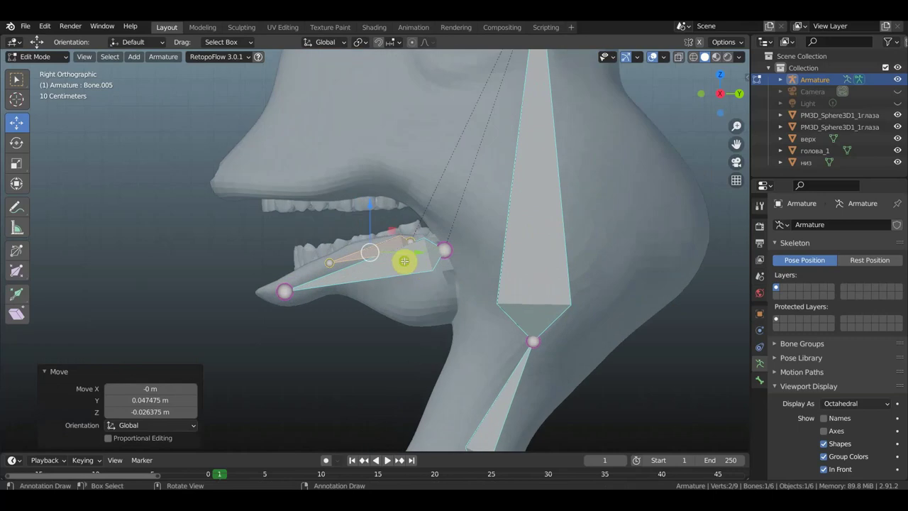
middle_drag(404, 261, 399, 258)
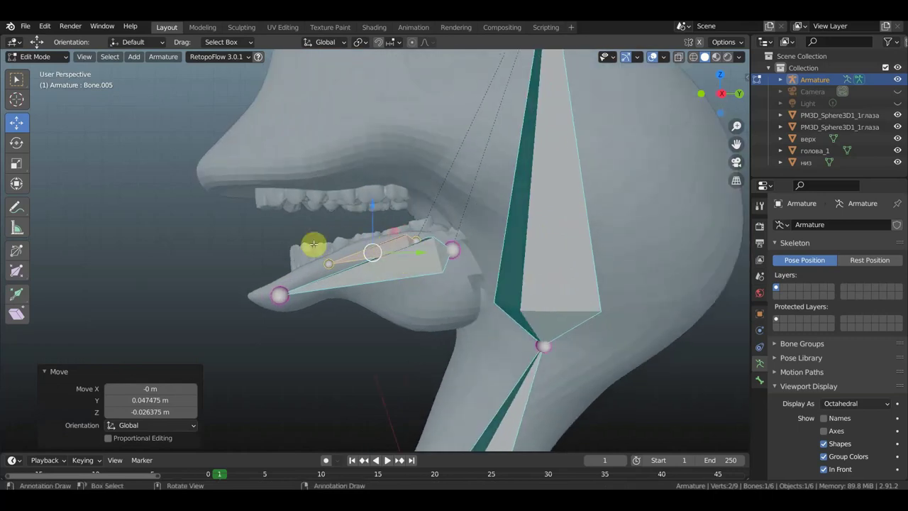
scroll(305, 248, down, 2)
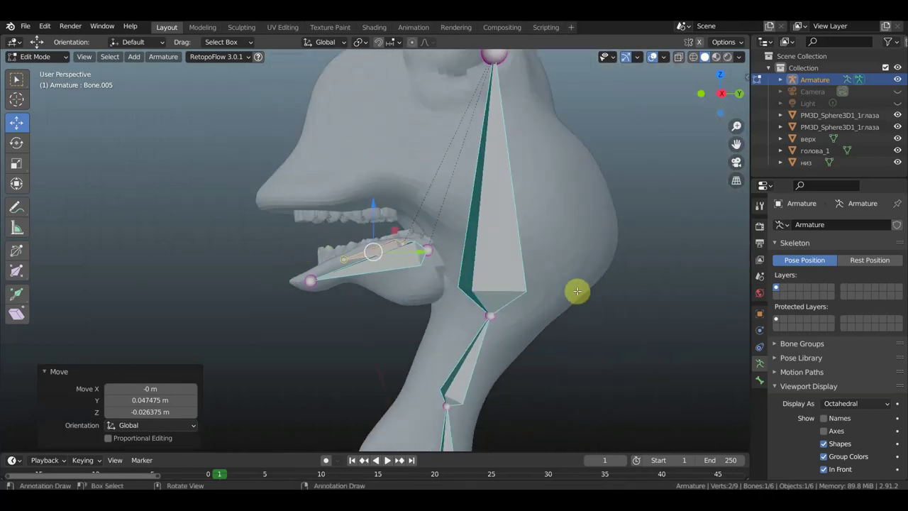
click(443, 274)
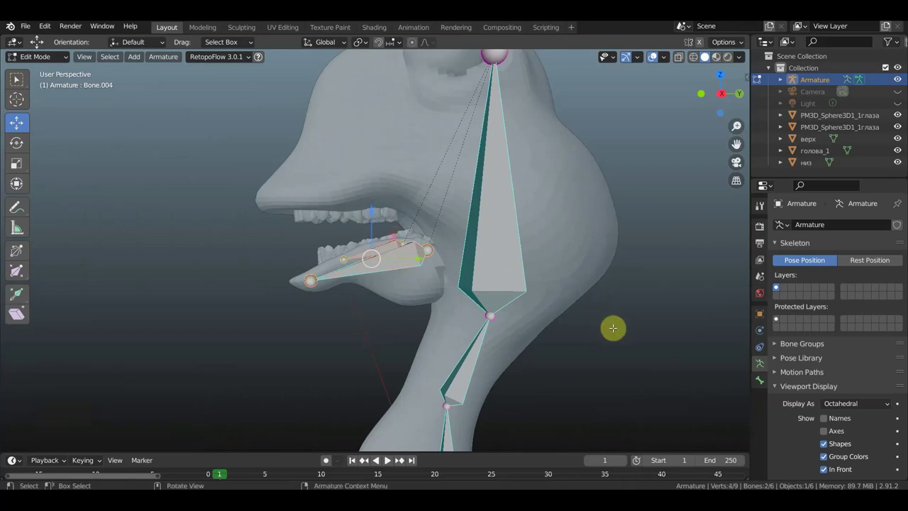
key(ctrl+p)
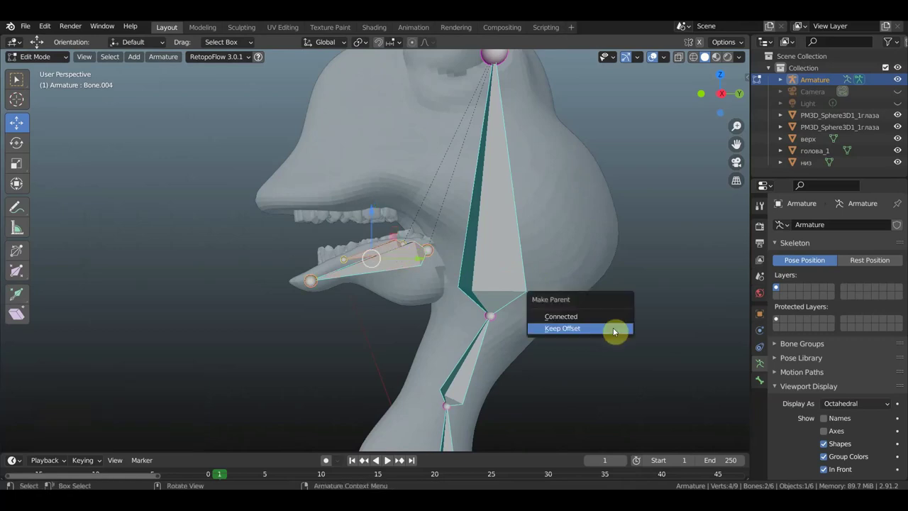
click(615, 330)
key(KP_3)
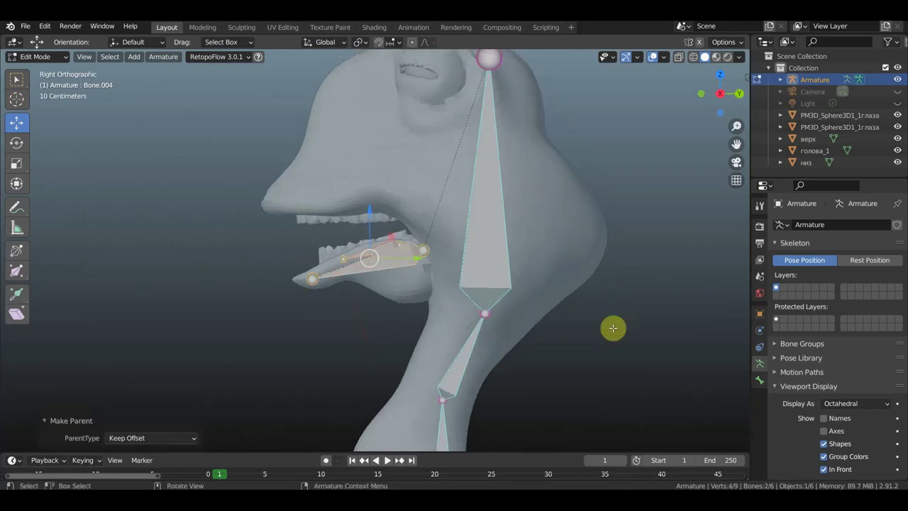
mouse_move(618, 217)
shift+middle_down()
mouse_move(598, 278)
mouse_move(578, 297)
shift+middle_up()
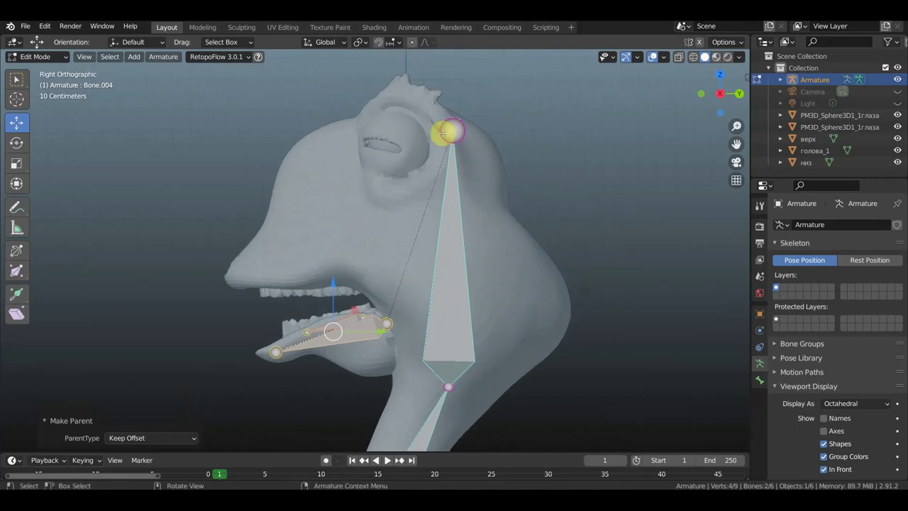
Extrude a bone from the top head joint, clear its parent and move it to the upper lip.
key(e)
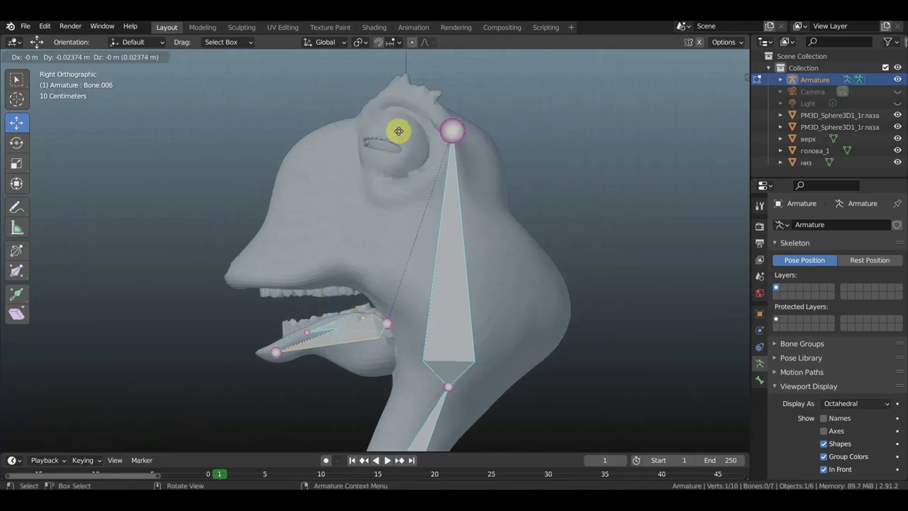
click(347, 129)
click(423, 132)
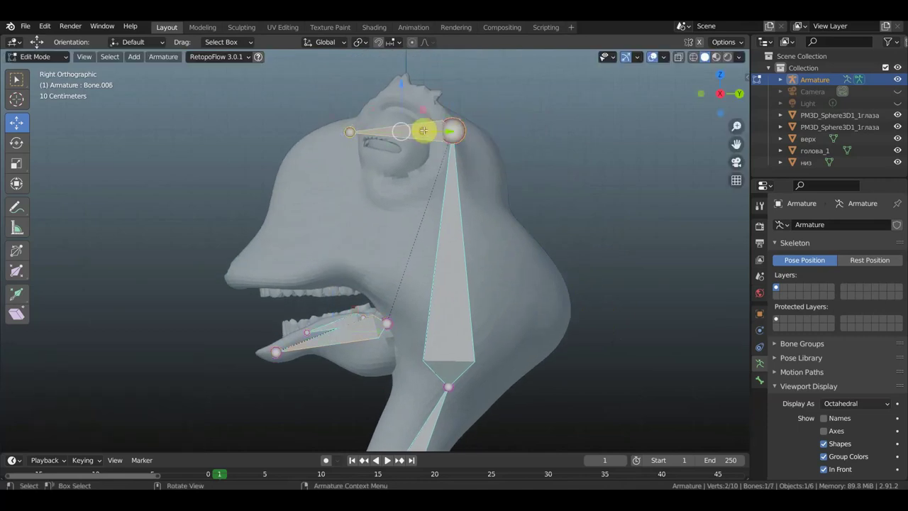
key(alt+p)
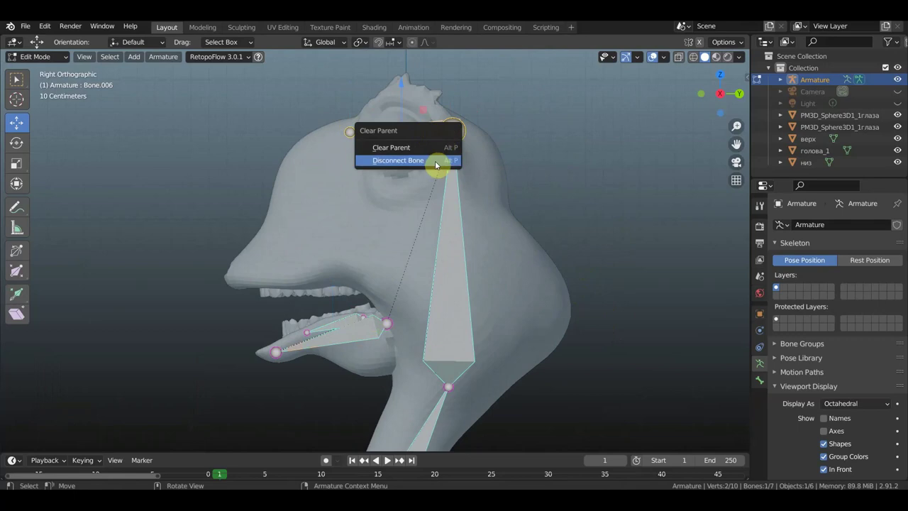
click(419, 146)
key(g)
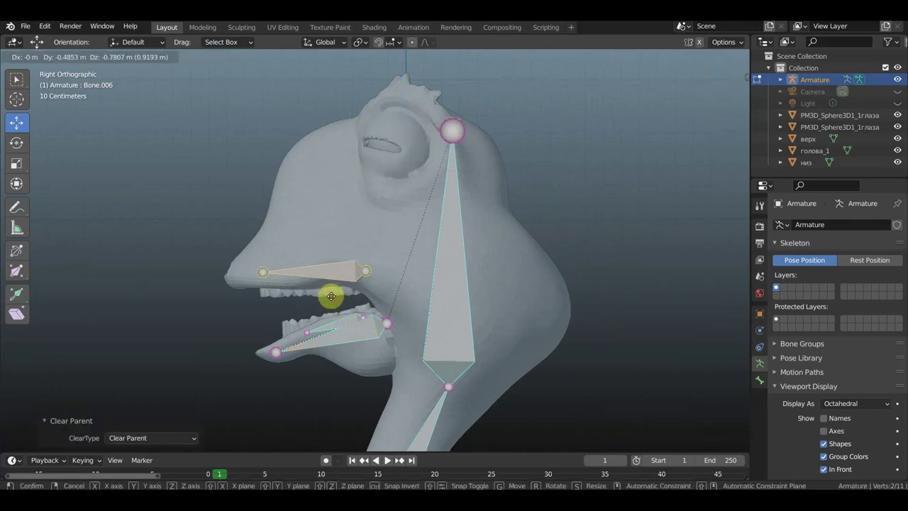
click(331, 295)
mouse_move(401, 298)
middle_down()
mouse_move(488, 300)
mouse_move(351, 304)
mouse_move(363, 296)
middle_up()
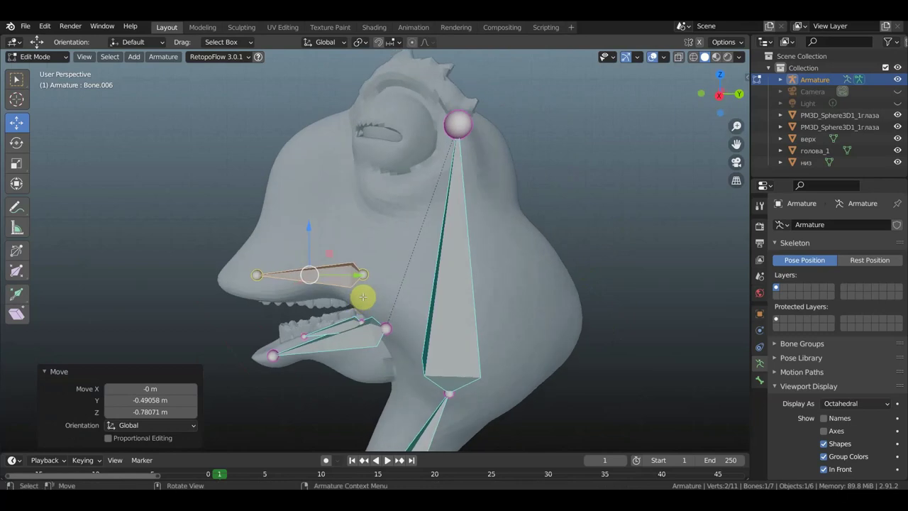
key(KP_3)
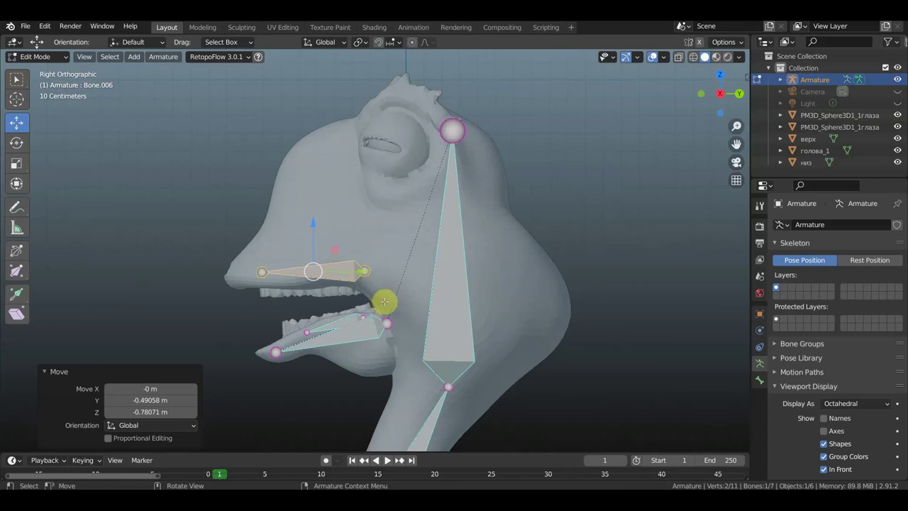
Move the upper beak bone's front joint 0.1055 m forward to the beak tip.
click(261, 273)
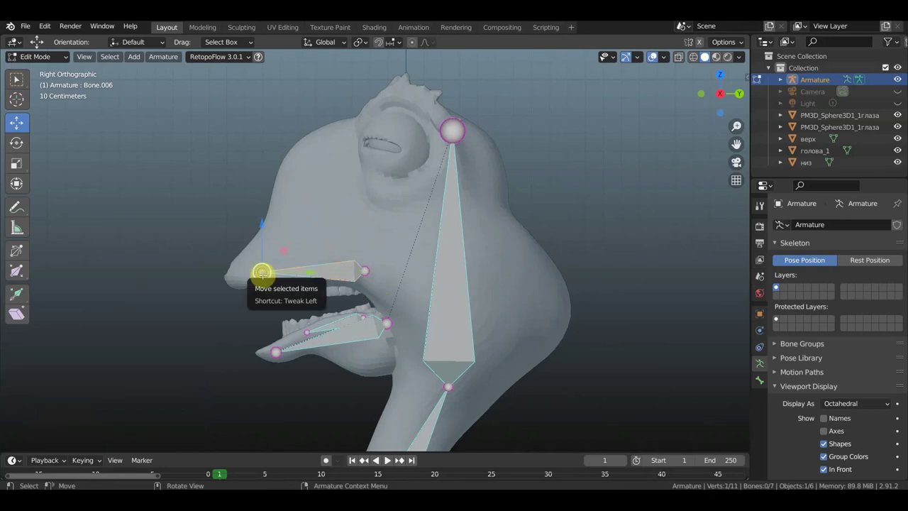
drag(262, 274, 242, 282)
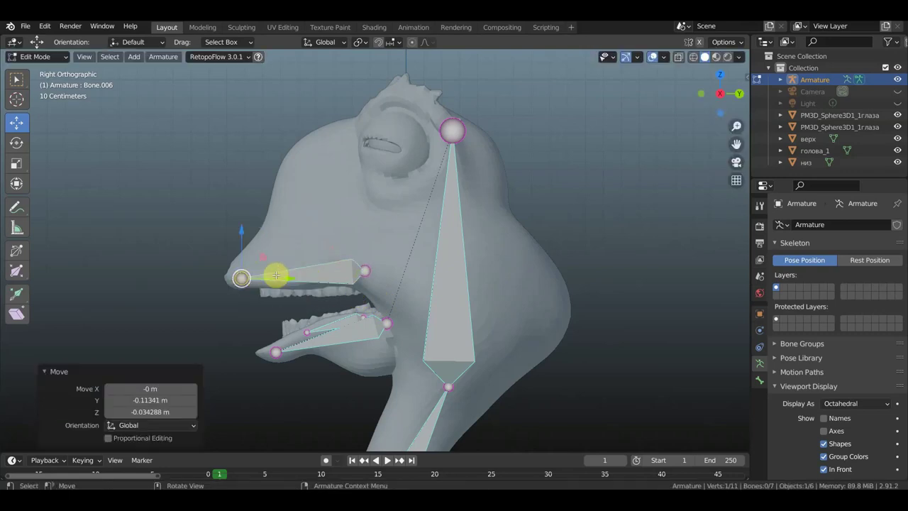
drag(275, 275, 294, 274)
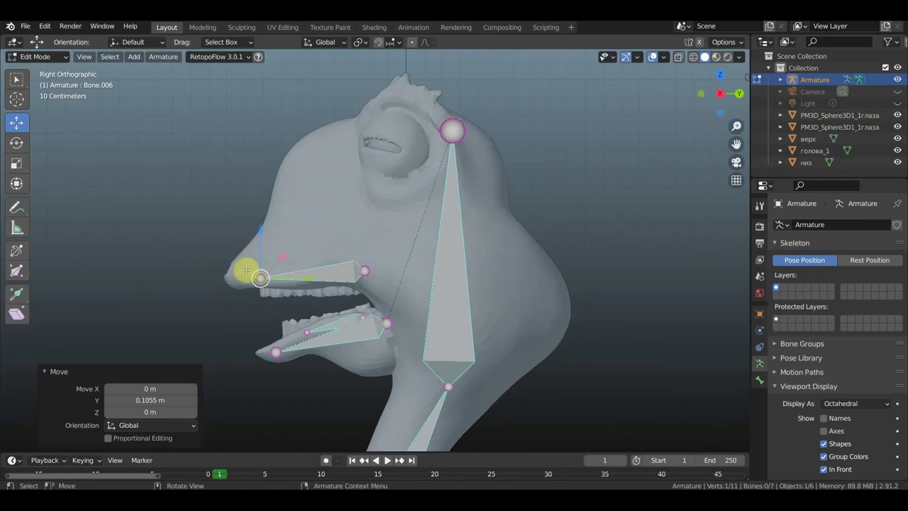
click(345, 270)
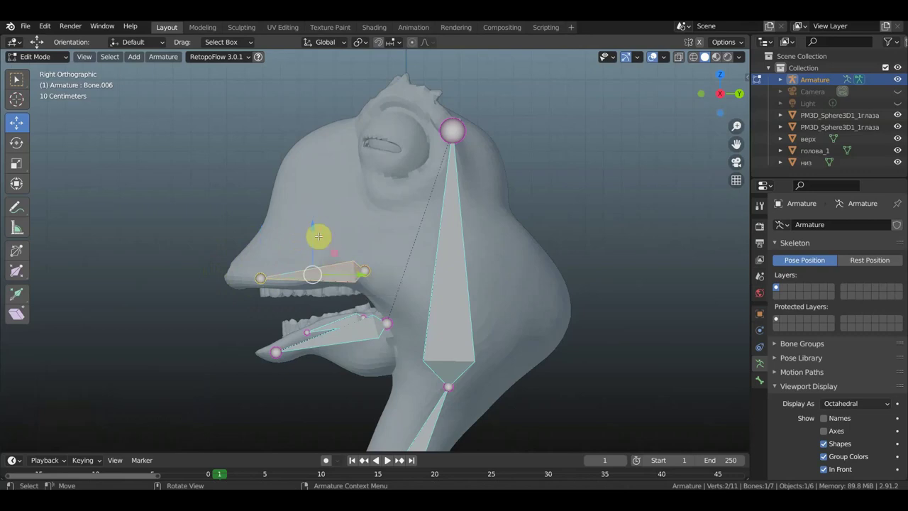
Extrude a 0.535-scaled bone inside the upper beak and parent it to the beak bone with Keep Offset.
click(356, 273)
key(e)
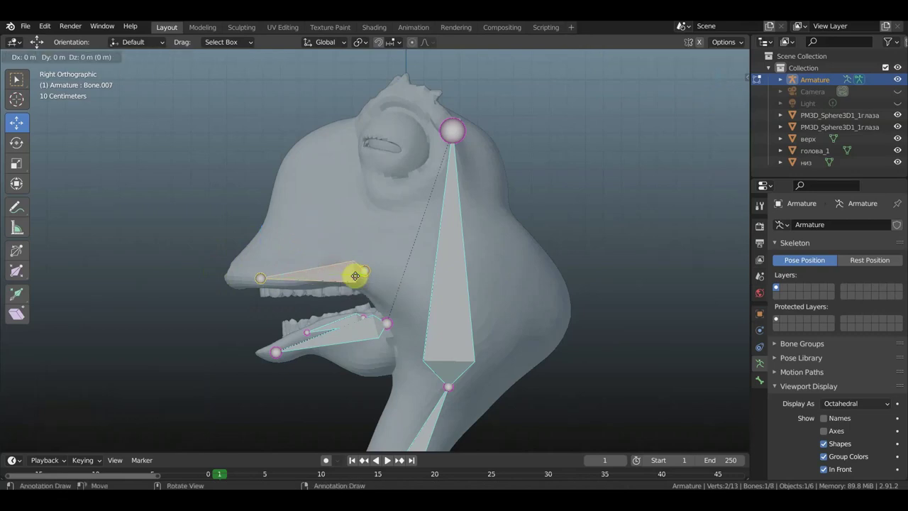
click(355, 281)
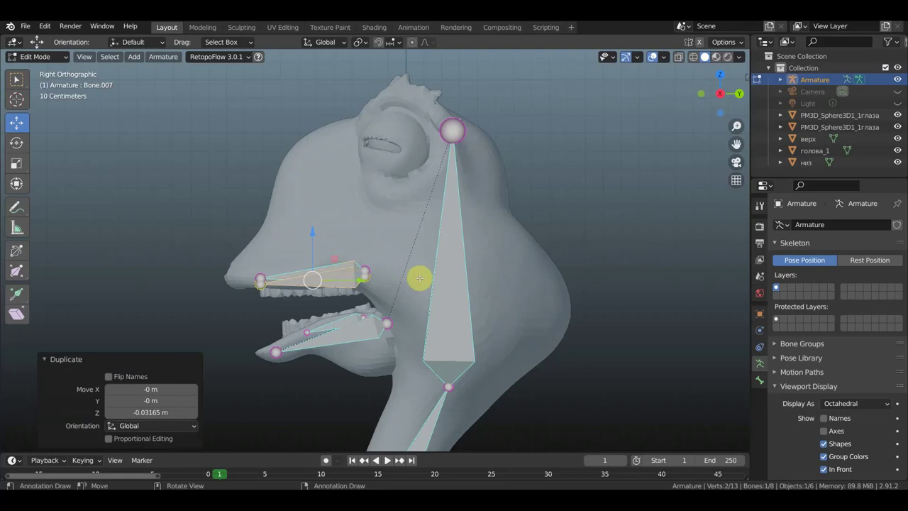
key(s)
click(370, 277)
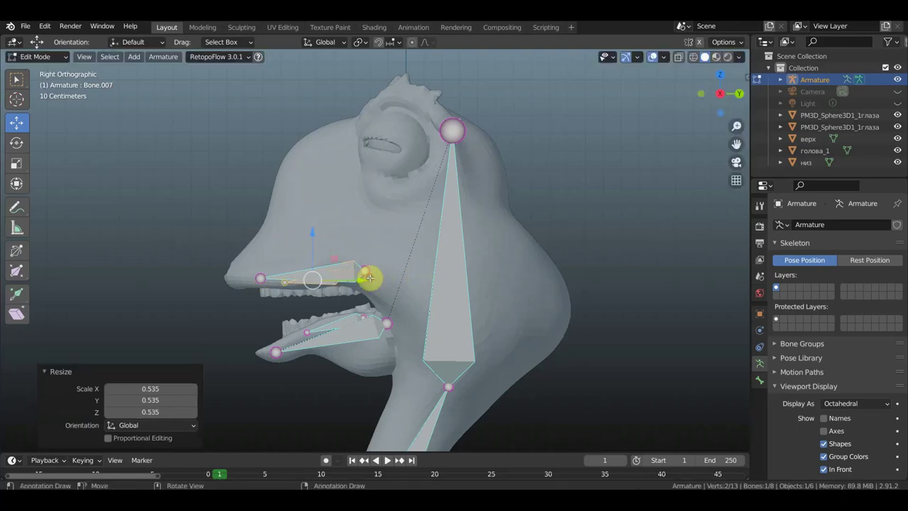
key(g)
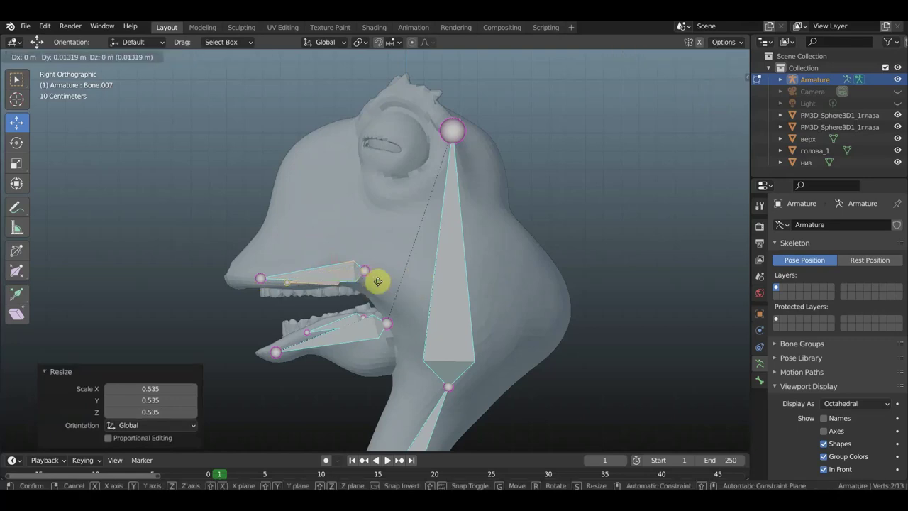
click(380, 283)
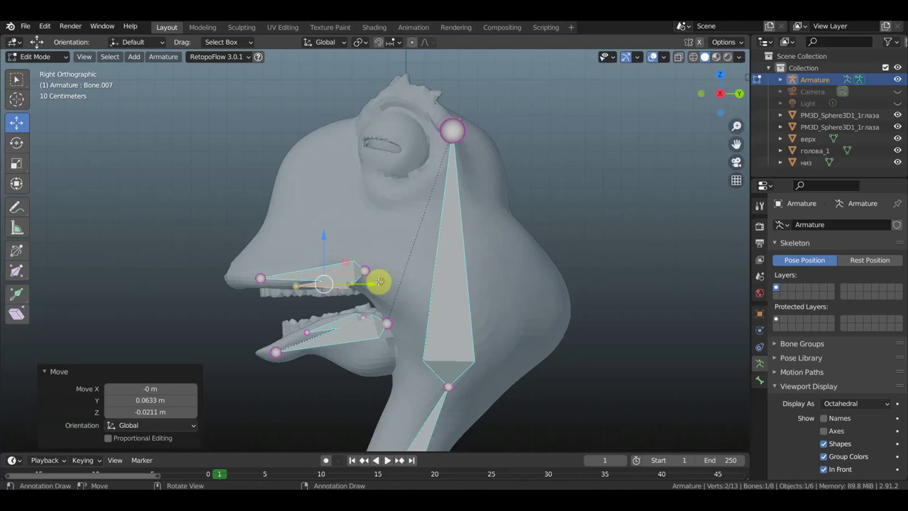
click(339, 272)
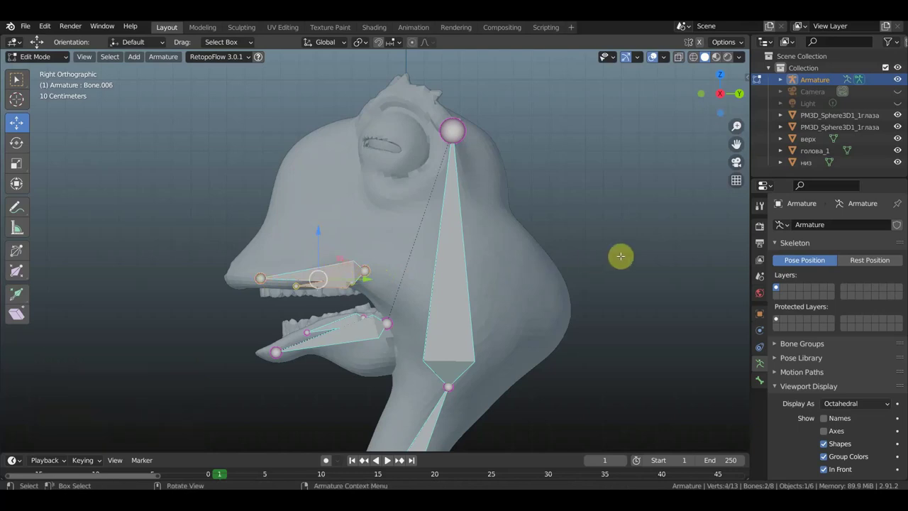
key(ctrl+p)
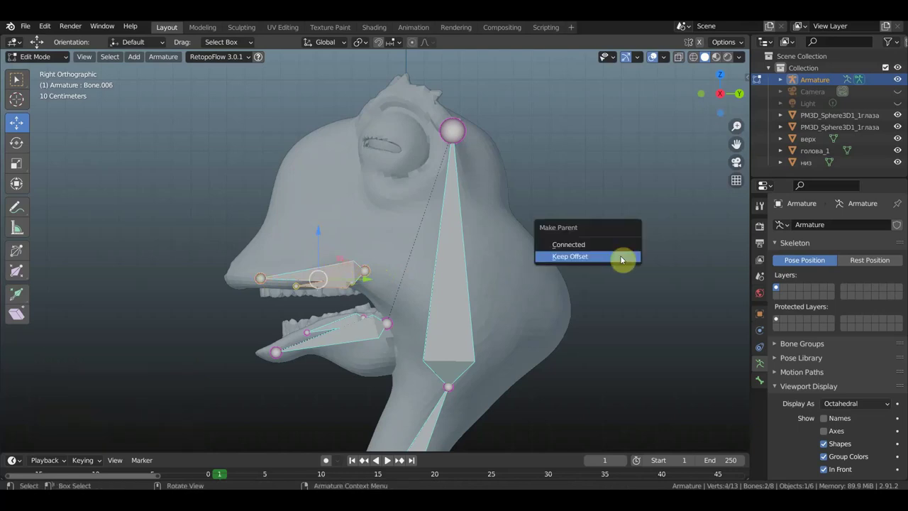
click(621, 259)
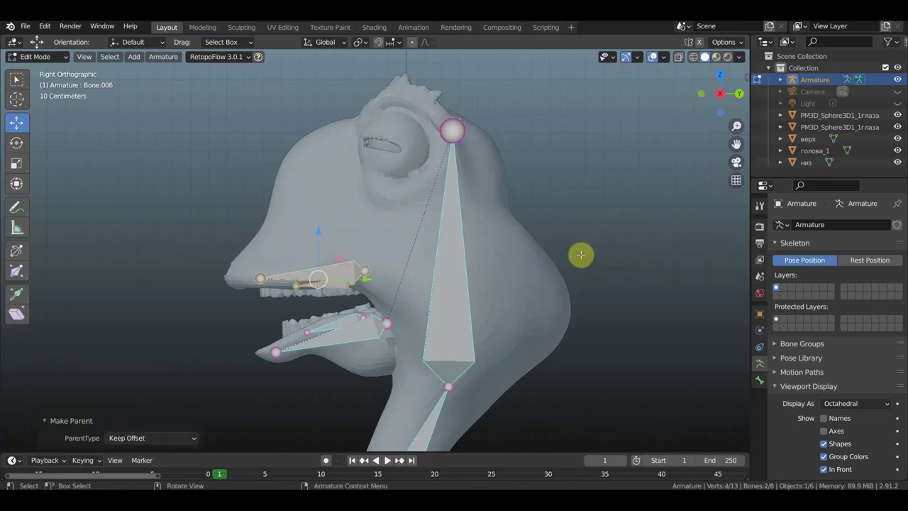
Parent the upper beak bone to the head bone with Keep Offset.
click(350, 267)
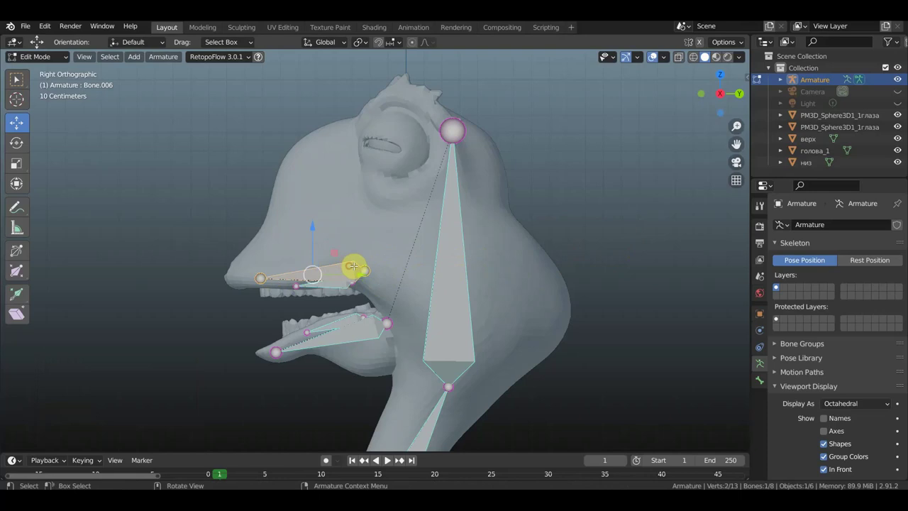
shift+click(448, 247)
key(ctrl+p)
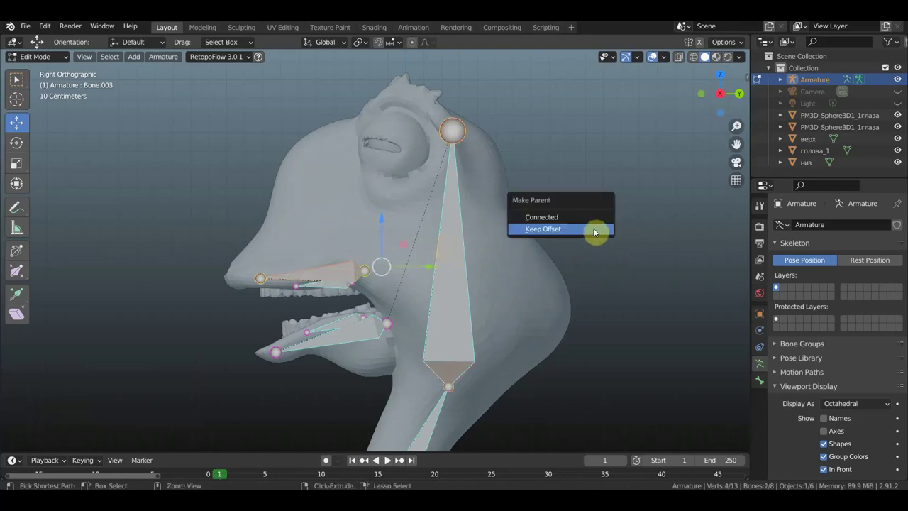
click(594, 231)
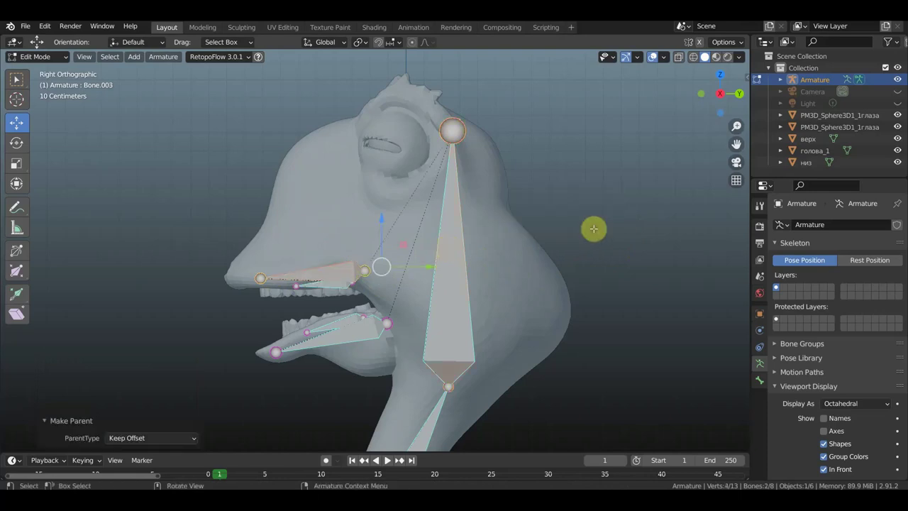
scroll(477, 204, down, 1)
Extrude a bone from the upper beak's rear joint, shrink it to about 3/4, and place it before the eye.
middle_drag(476, 204, 485, 209)
scroll(479, 222, up, 3)
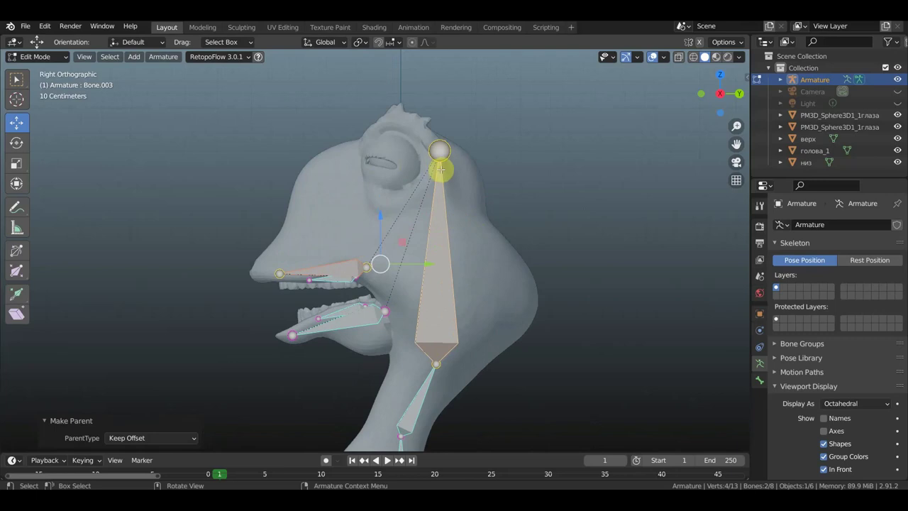
mouse_move(440, 149)
middle_down()
mouse_move(492, 172)
mouse_move(556, 171)
mouse_move(463, 160)
middle_up()
key(KP_3)
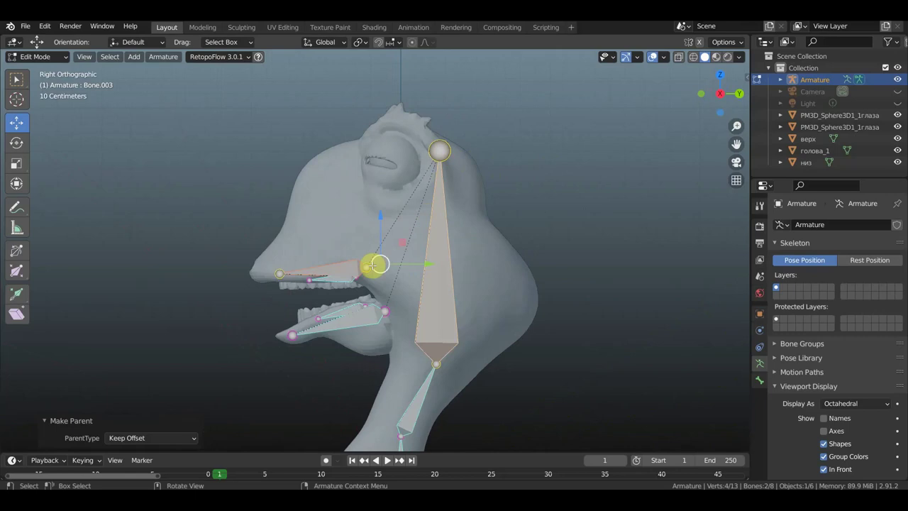
click(365, 266)
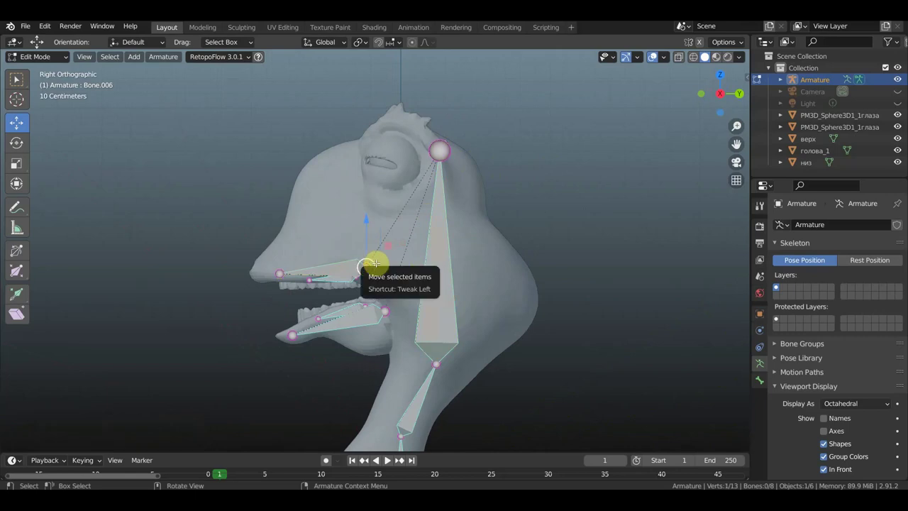
key(e)
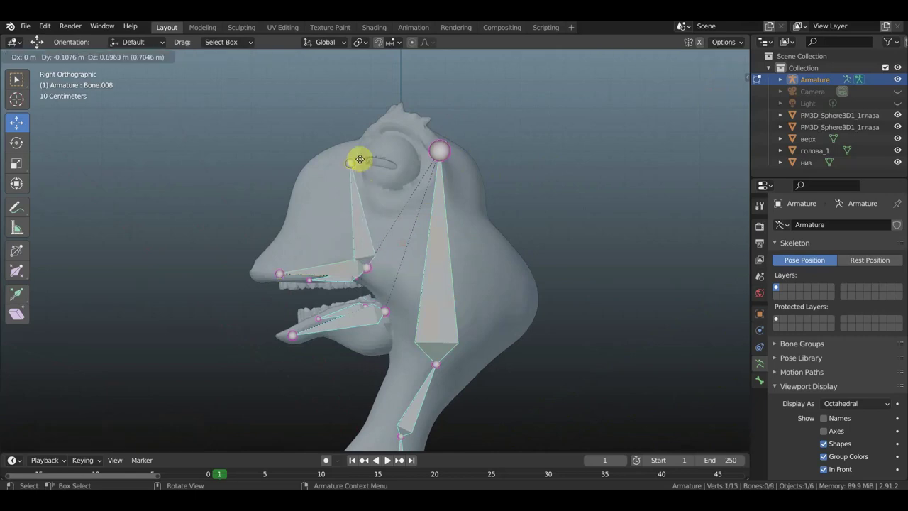
click(357, 150)
click(372, 254)
key(s)
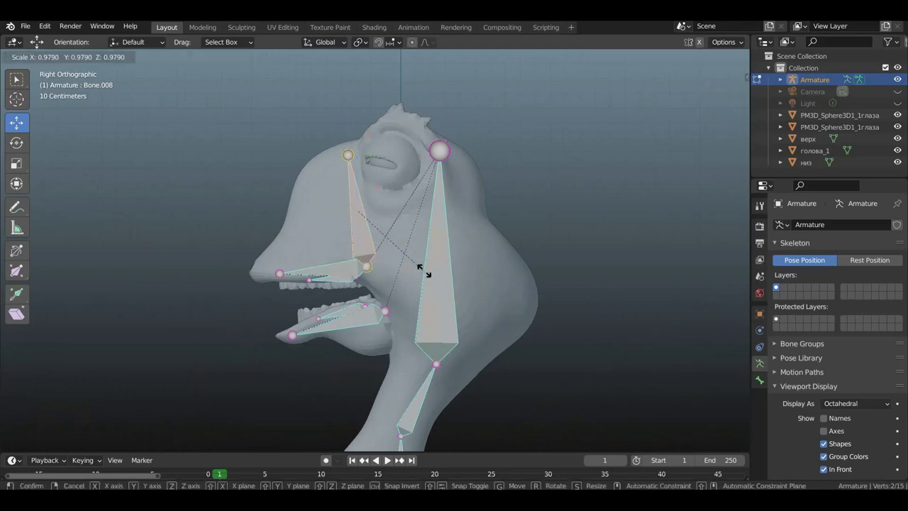
click(408, 258)
key(g)
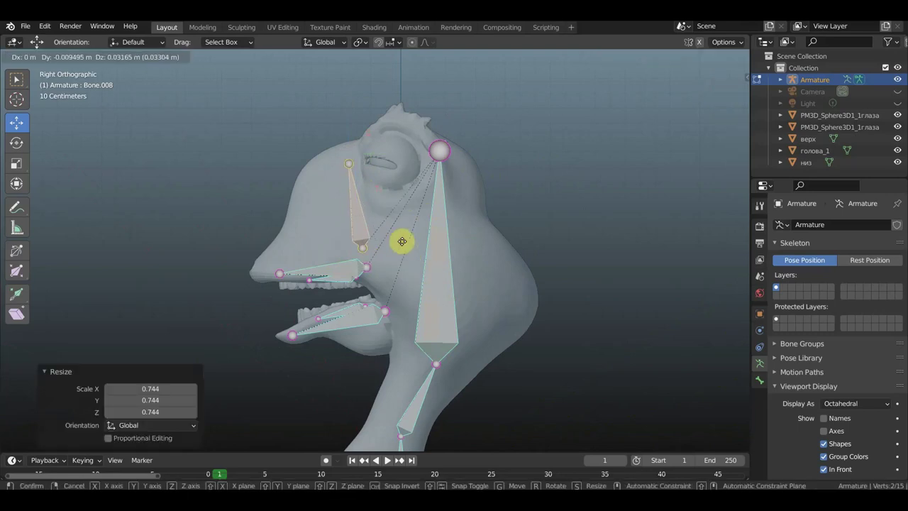
click(404, 244)
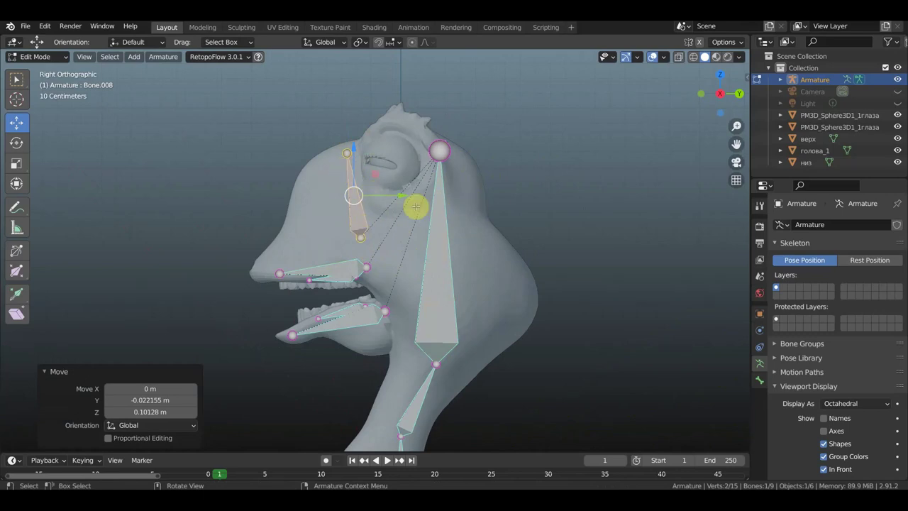
Extrude Bone.009 from the head bone's top joint and clear its parent.
scroll(474, 216, up, 2)
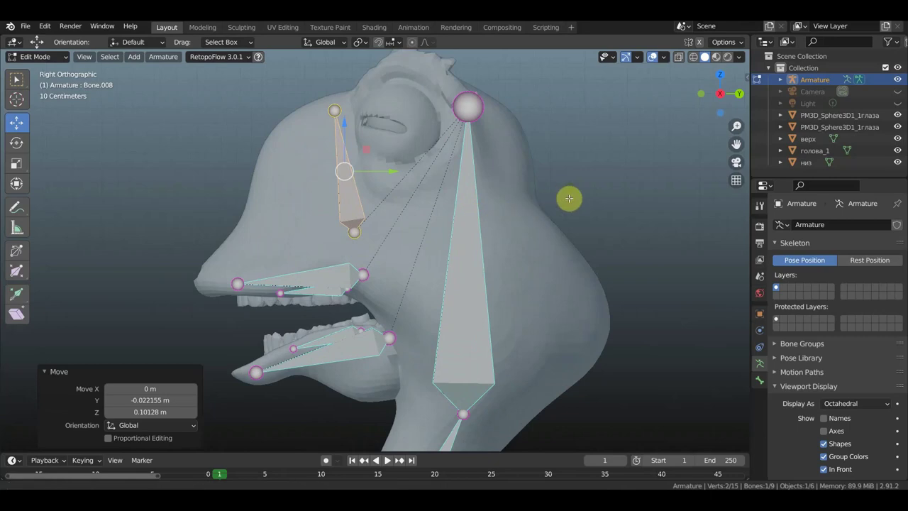
shift+middle_drag(570, 189, 559, 237)
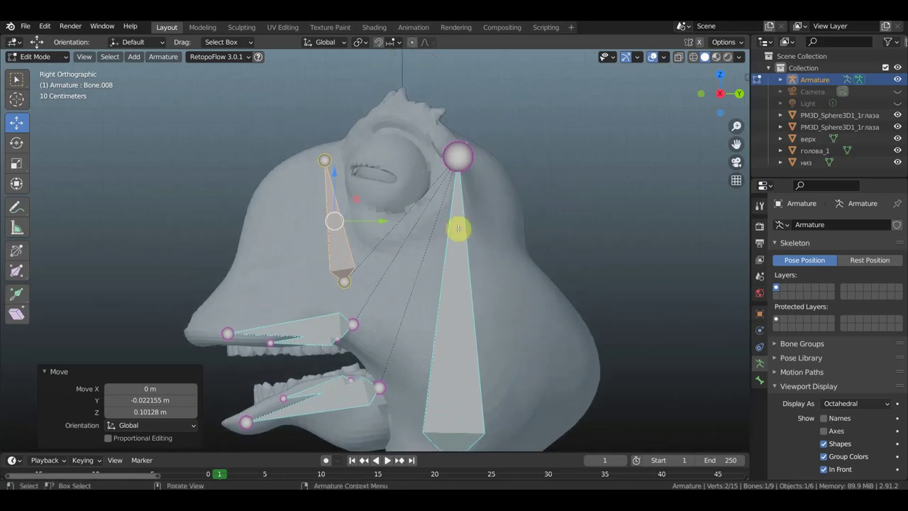
click(452, 159)
key(e)
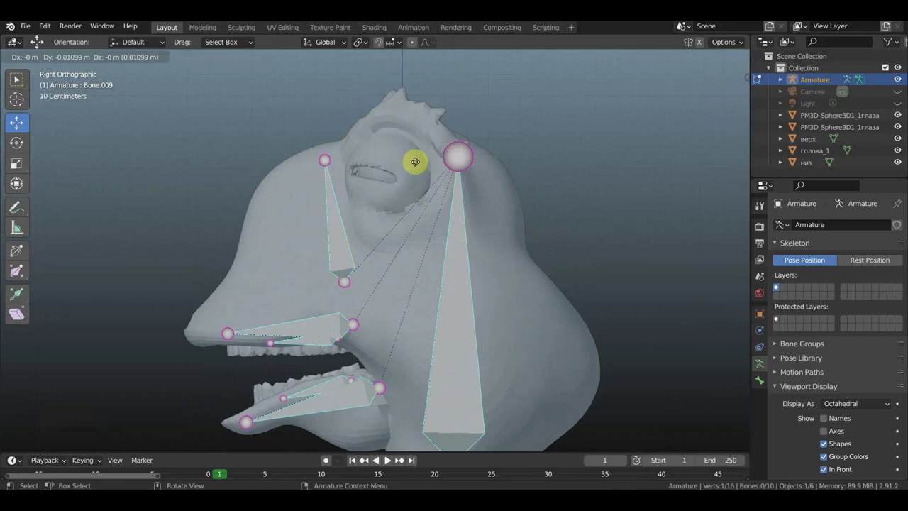
click(387, 157)
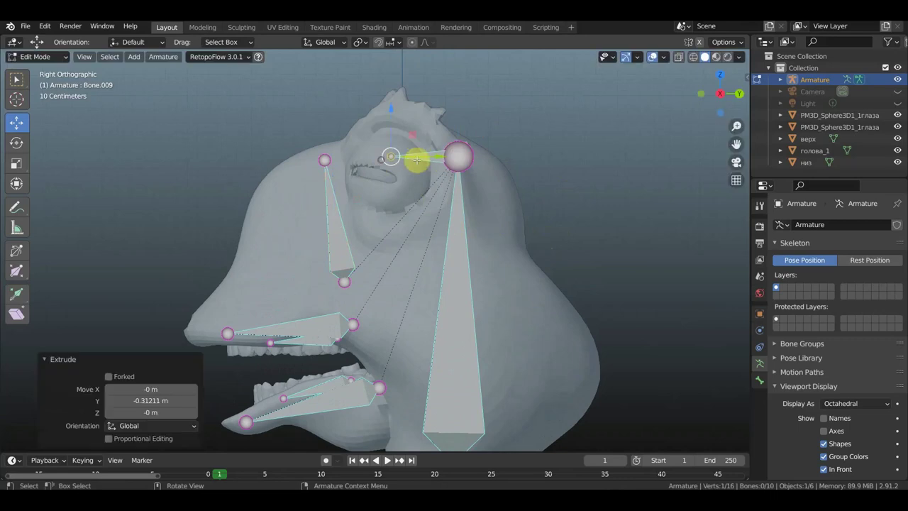
click(423, 154)
key(alt+p)
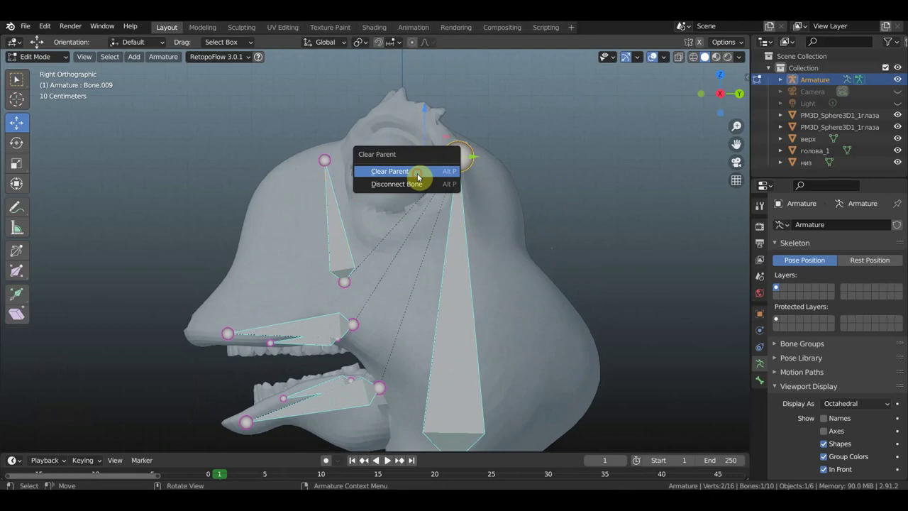
click(418, 176)
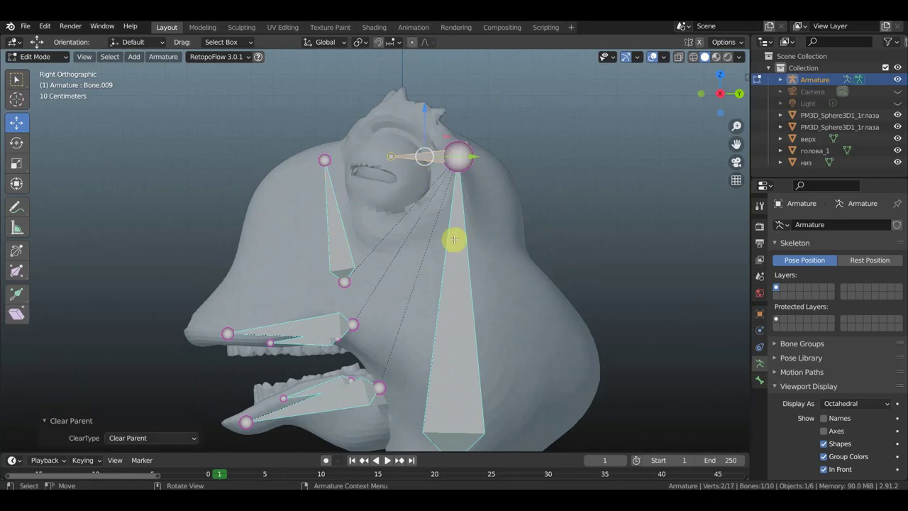
In top view, move Bone.009 sideways and rotate it 27.4°.
key(KP_7)
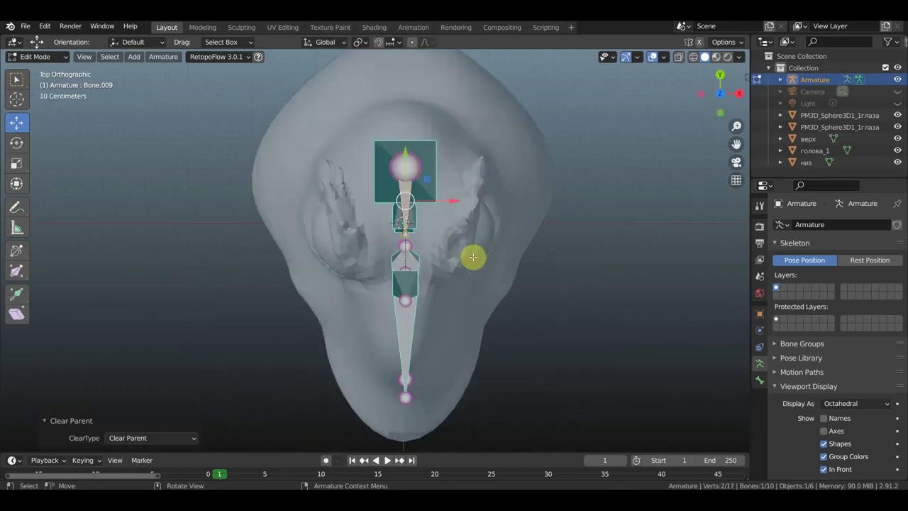
key(g)
click(521, 286)
key(r)
click(487, 296)
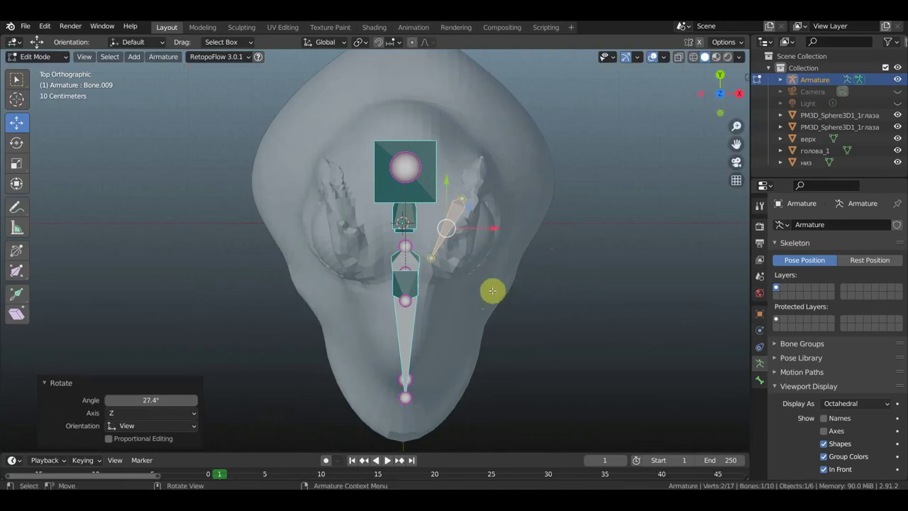
Raise Bone.009 onto the top of the head, undoing an overshoot, and adjust its tail.
middle_drag(468, 269, 379, 145)
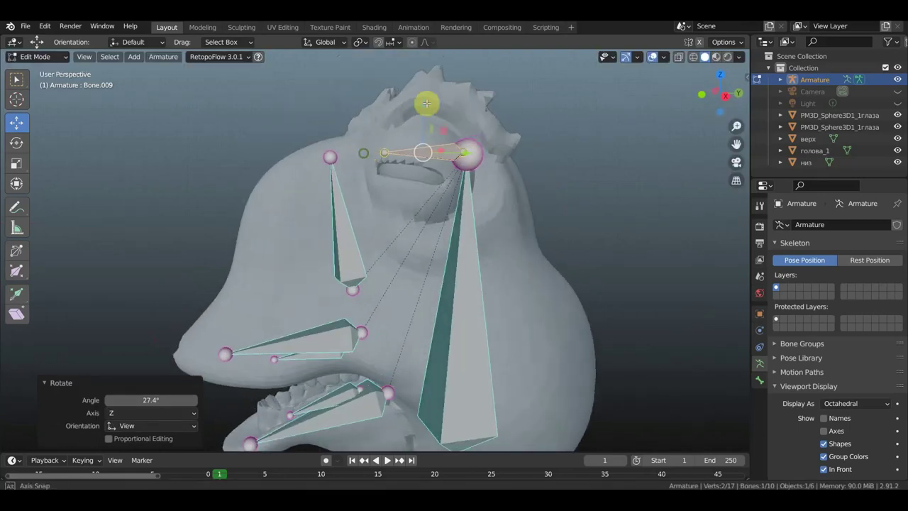
key(g)
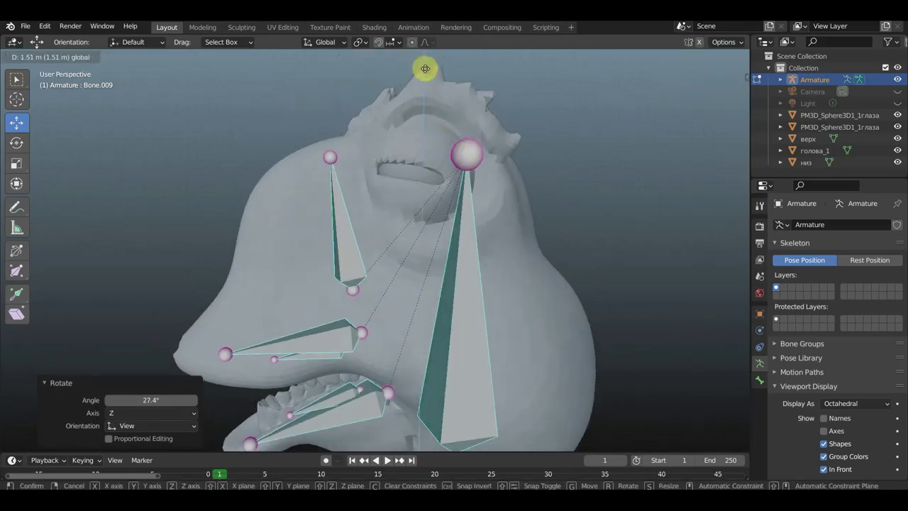
click(426, 89)
scroll(432, 126, down, 3)
scroll(447, 131, down, 2)
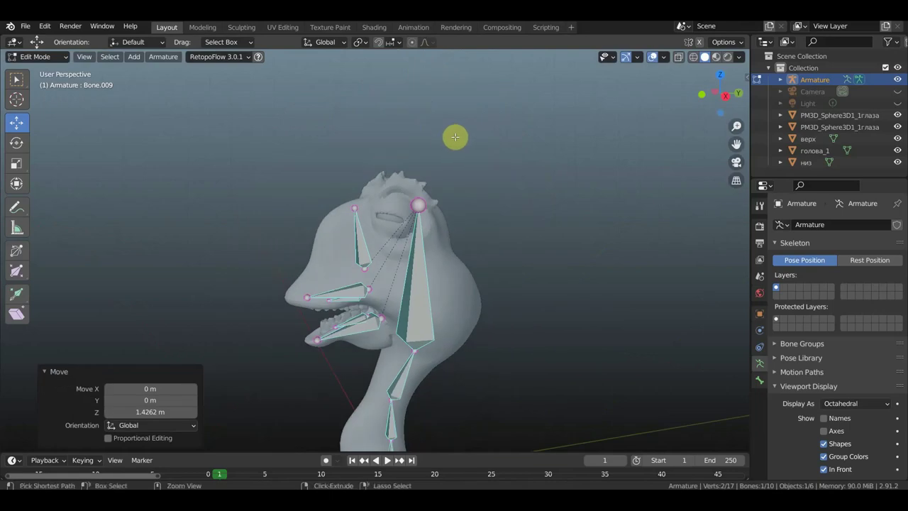
key(ctrl+grave)
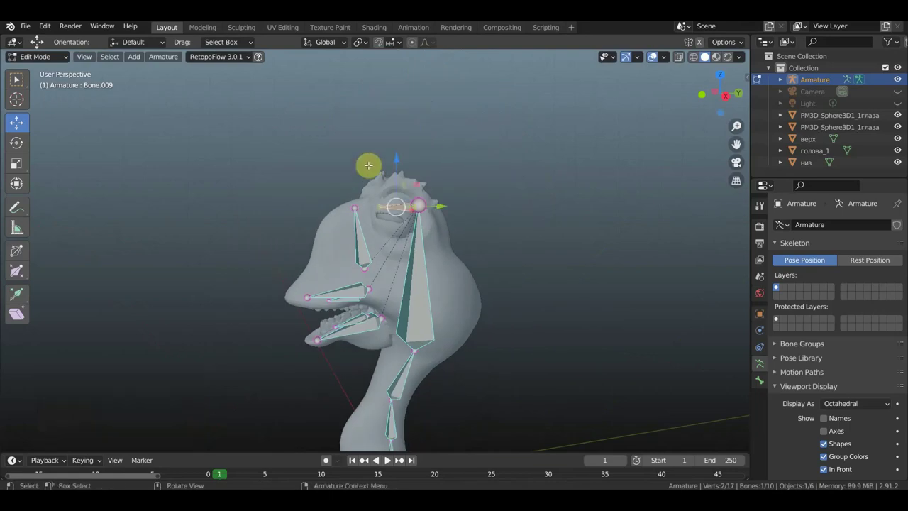
scroll(368, 173, up, 2)
middle_drag(404, 150, 384, 156)
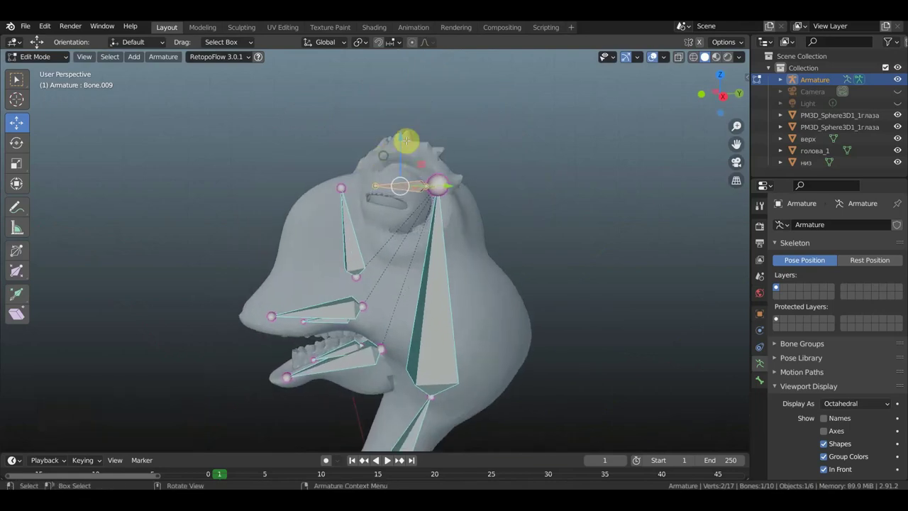
drag(399, 136, 396, 96)
middle_drag(462, 136, 491, 179)
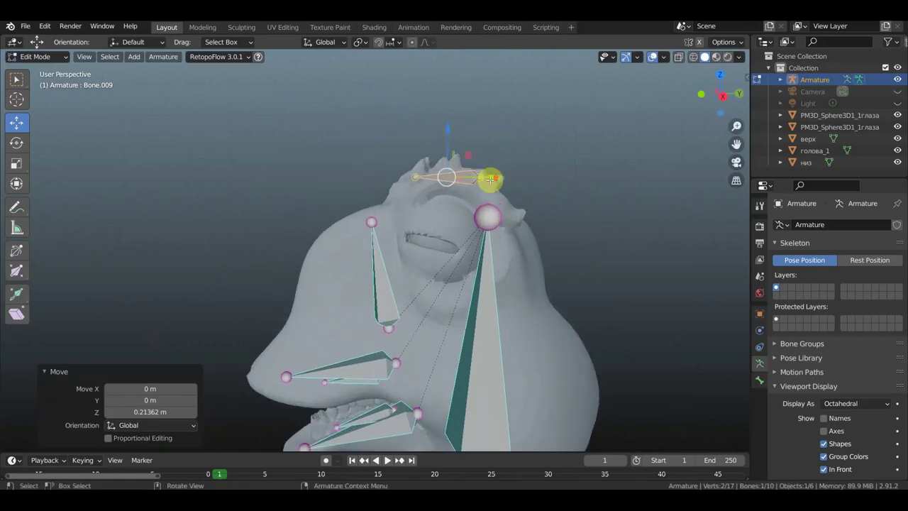
scroll(490, 180, up, 1)
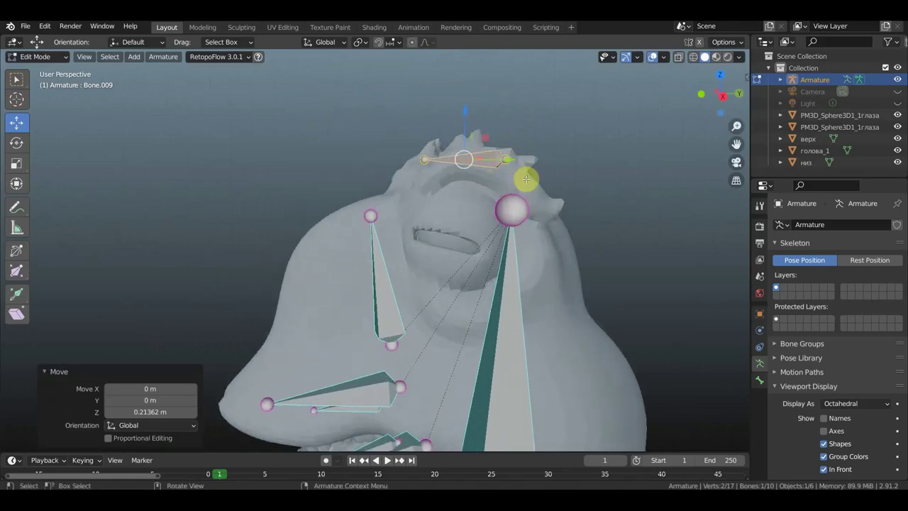
mouse_move(527, 162)
mouse_down()
mouse_move(442, 178)
mouse_move(433, 196)
mouse_move(414, 203)
mouse_move(425, 196)
mouse_up()
Drag Bone.009's tail up toward the crest and its head rightward, checking from several angles.
mouse_move(426, 196)
middle_down()
mouse_move(468, 201)
mouse_move(450, 158)
middle_up()
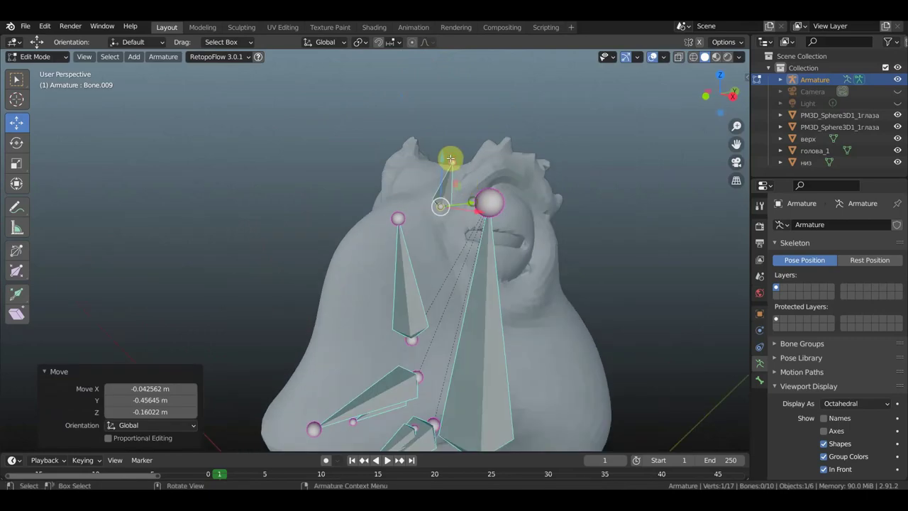
mouse_move(449, 160)
mouse_down()
mouse_move(501, 152)
mouse_move(487, 147)
mouse_move(495, 146)
mouse_up()
mouse_move(494, 146)
middle_down()
mouse_move(445, 119)
mouse_move(403, 181)
middle_up()
mouse_move(375, 177)
mouse_down()
mouse_move(406, 177)
mouse_move(401, 171)
mouse_up()
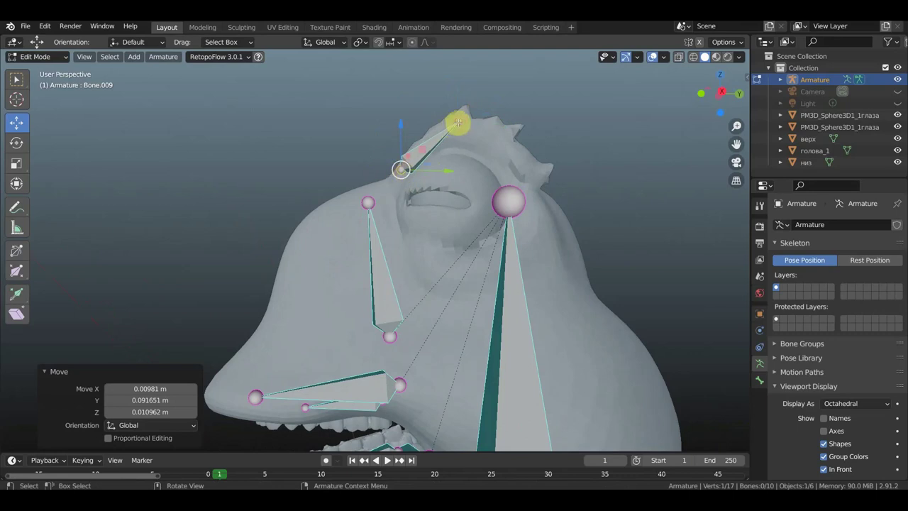
mouse_move(457, 123)
middle_down()
mouse_move(486, 141)
mouse_move(477, 157)
mouse_move(608, 199)
mouse_move(598, 246)
mouse_move(547, 249)
middle_up()
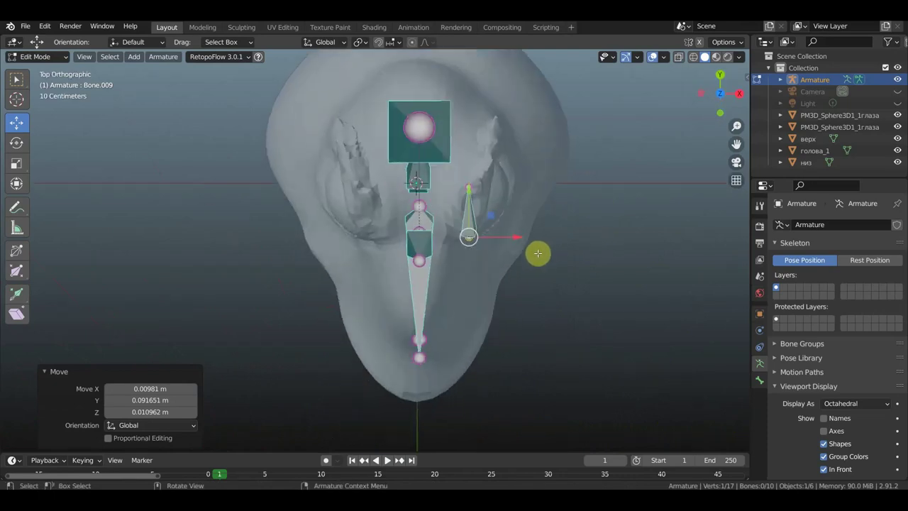
mouse_move(539, 245)
middle_down()
mouse_move(484, 148)
mouse_move(421, 138)
mouse_move(536, 129)
middle_up()
mouse_move(540, 130)
middle_down()
mouse_move(470, 144)
mouse_move(511, 176)
mouse_move(494, 184)
middle_up()
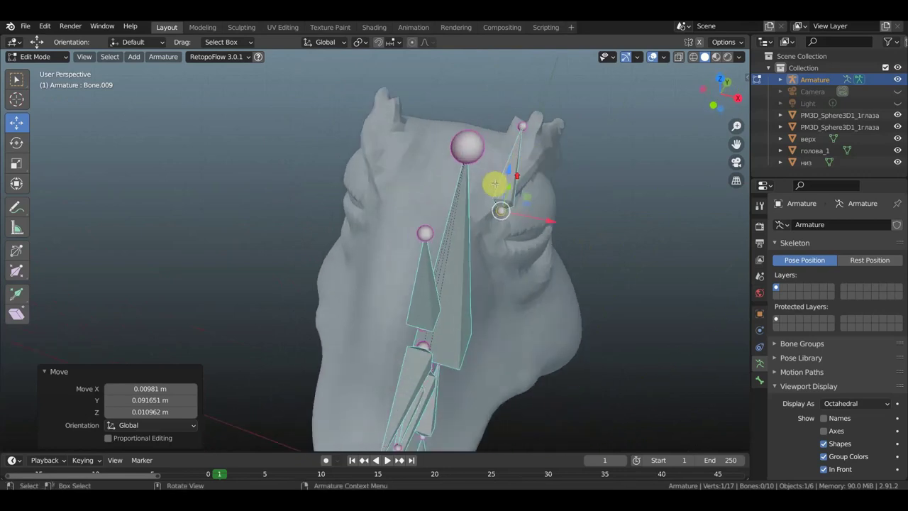
key(KP_7)
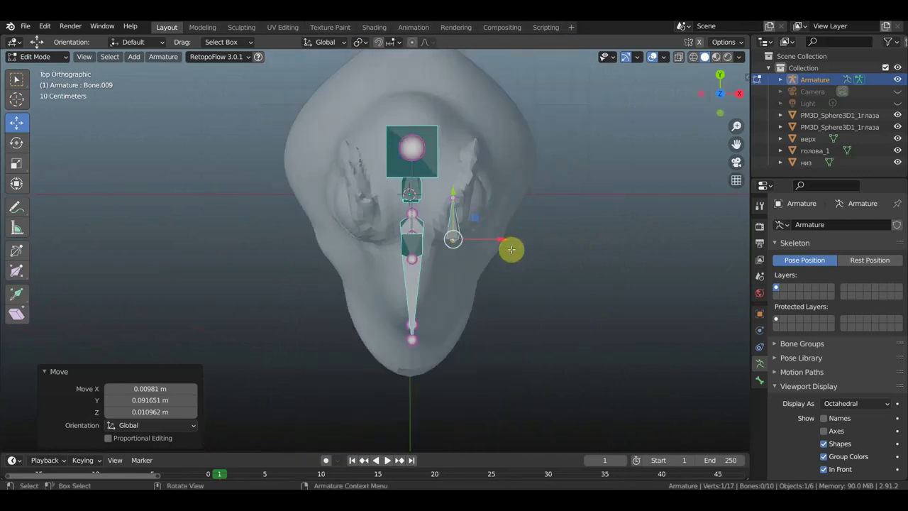
In top view, rotate the crest bone 110° and scale it to 0.521.
click(458, 226)
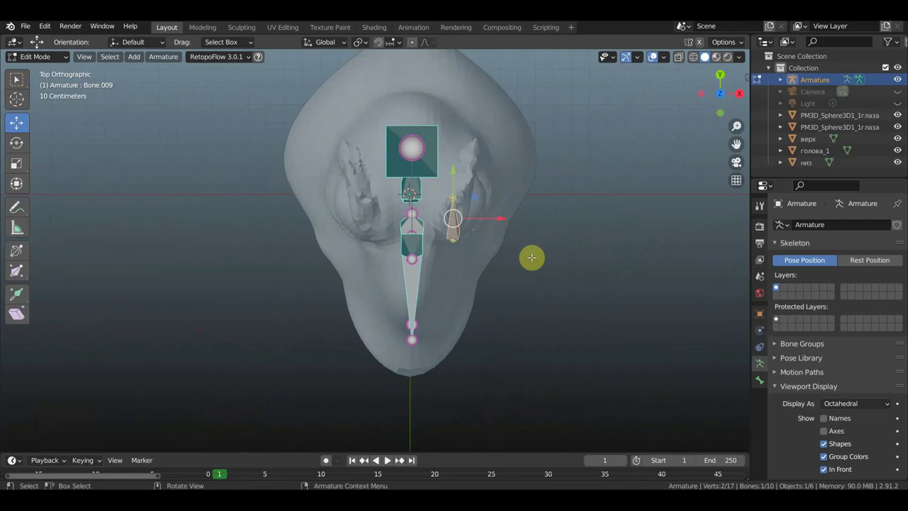
key(r)
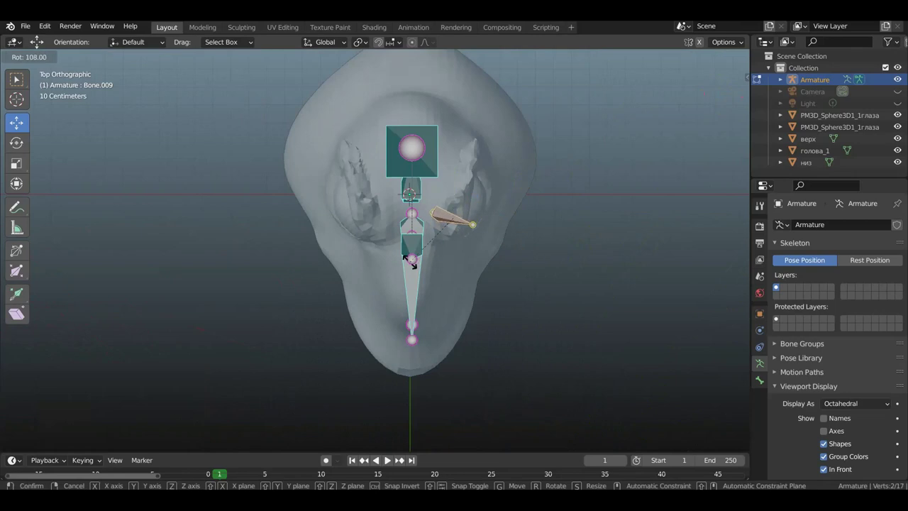
click(412, 261)
key(s)
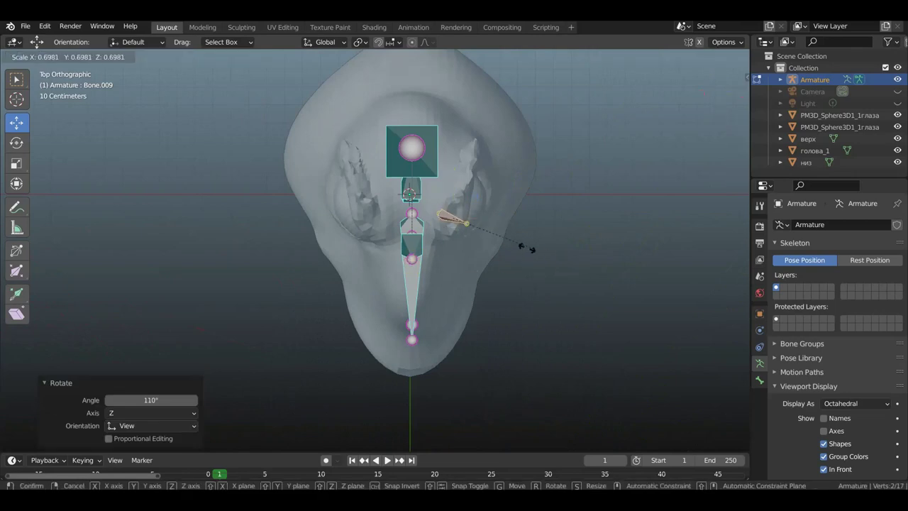
click(510, 227)
middle_drag(511, 227, 503, 124)
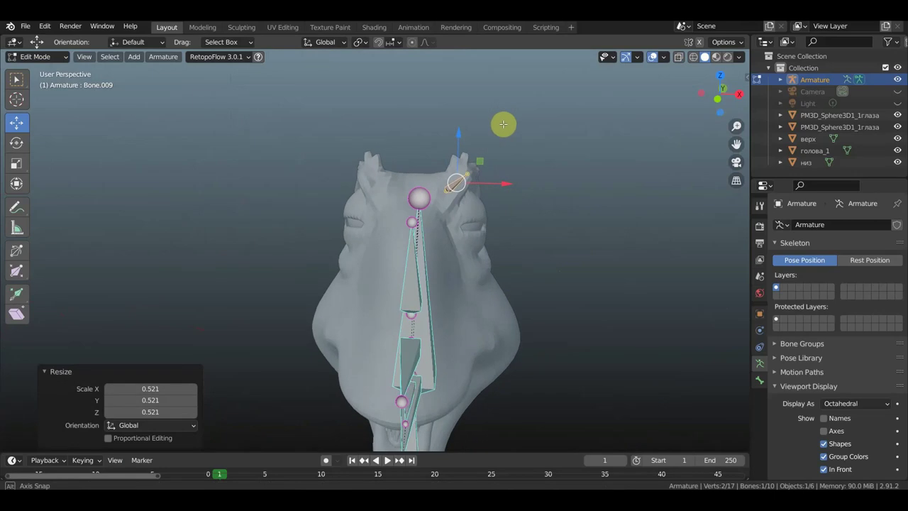
Tilt the crest bone -18.9°, nudge it up, and extrude Bone.010 from its tip.
key(r)
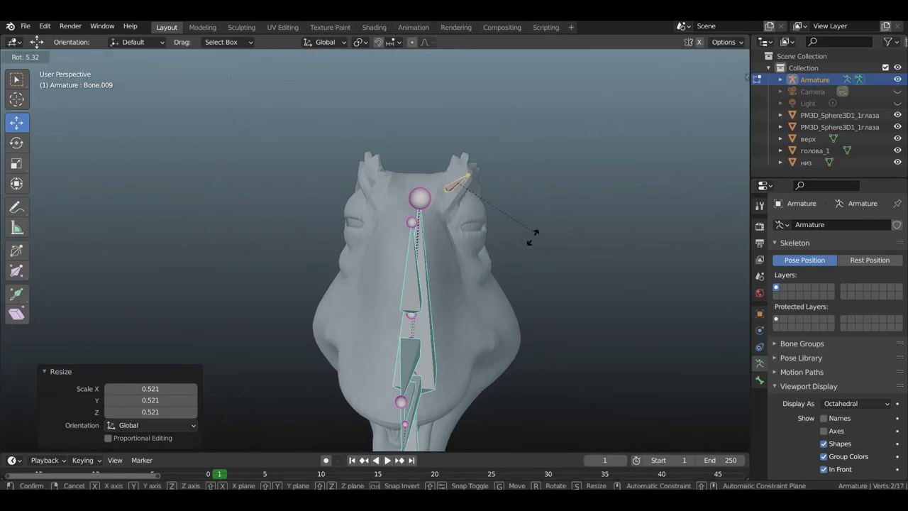
click(532, 194)
middle_drag(531, 194, 430, 182)
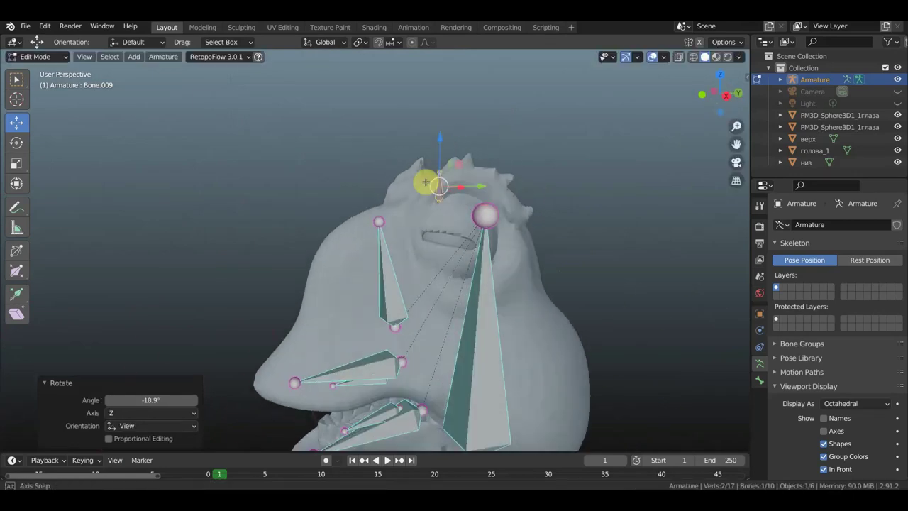
key(g)
click(485, 196)
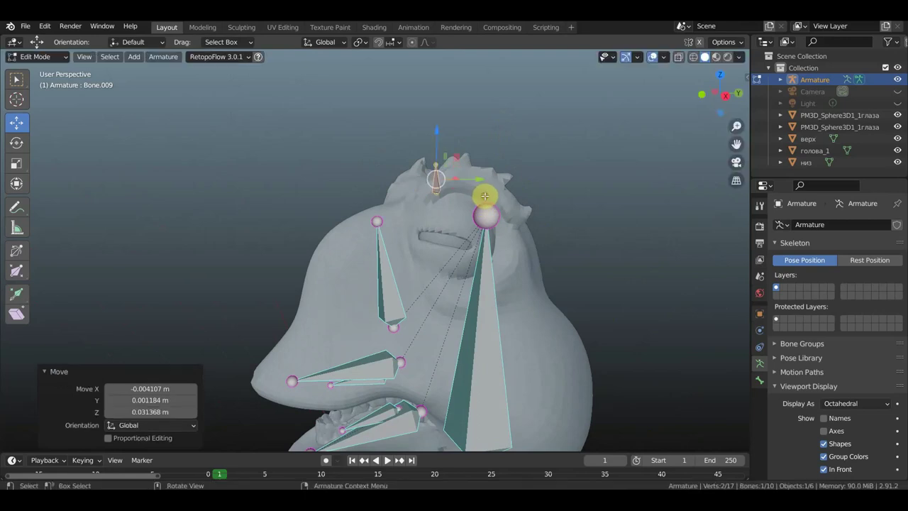
key(e)
click(505, 194)
mouse_move(505, 194)
middle_down()
mouse_move(595, 249)
mouse_move(537, 283)
middle_up()
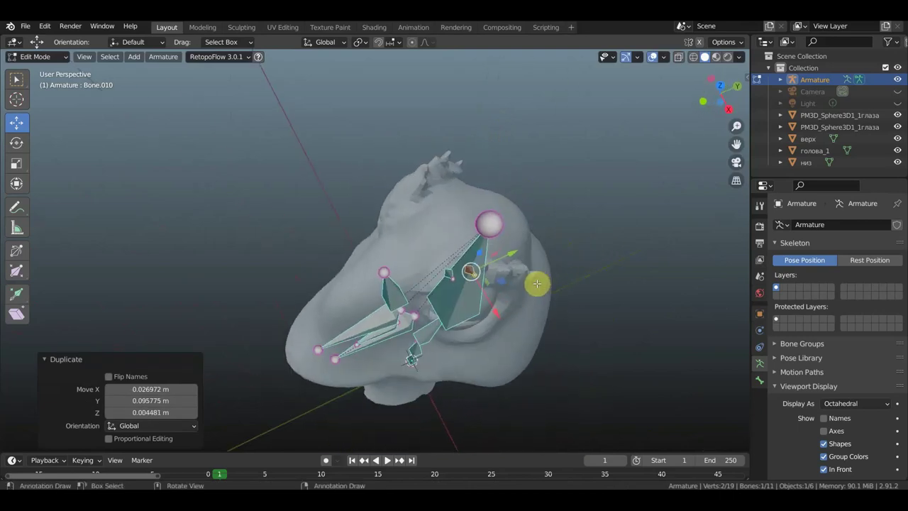
Extrude two more crest bones from the tips, up to Bone.012, and tilt the newest one.
key(e)
click(560, 282)
middle_drag(559, 279, 534, 201)
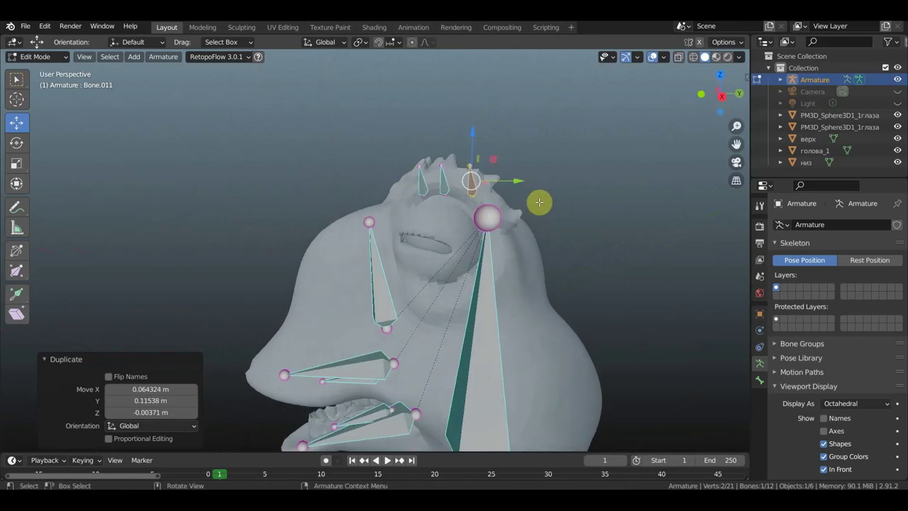
key(e)
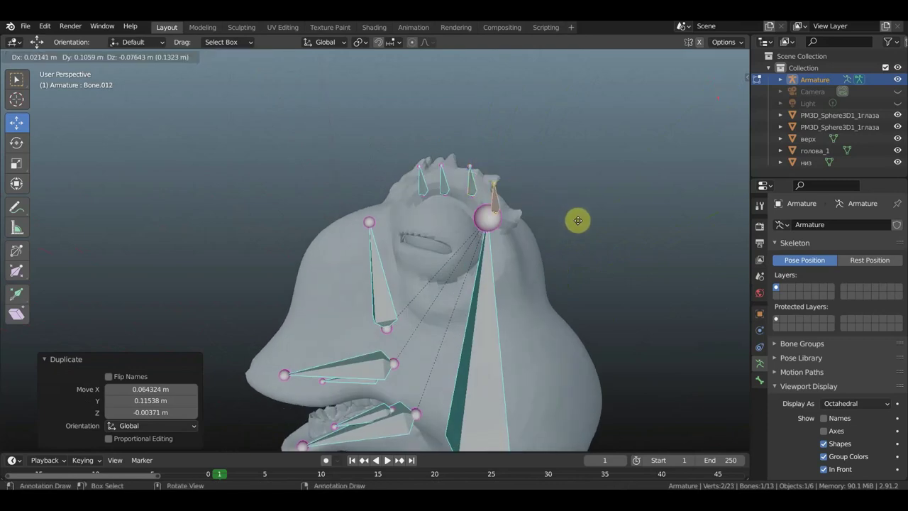
click(576, 219)
middle_drag(576, 219, 592, 213)
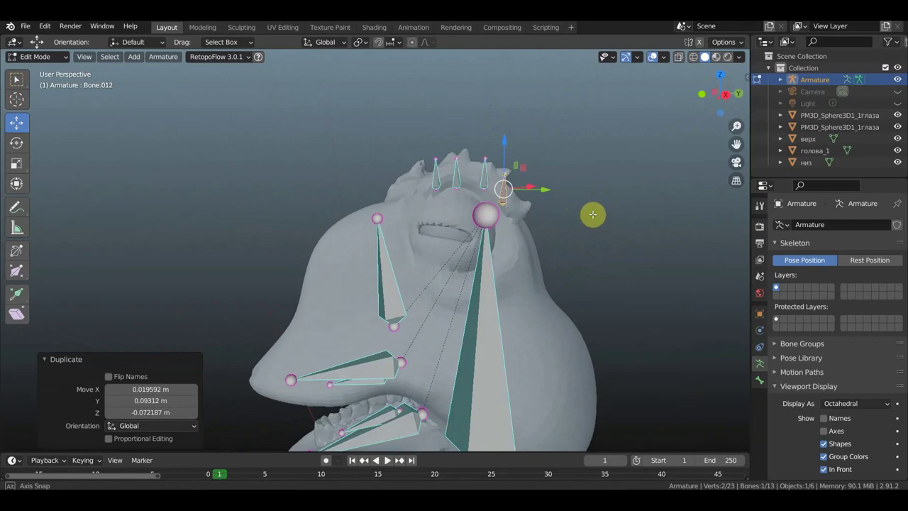
key(r)
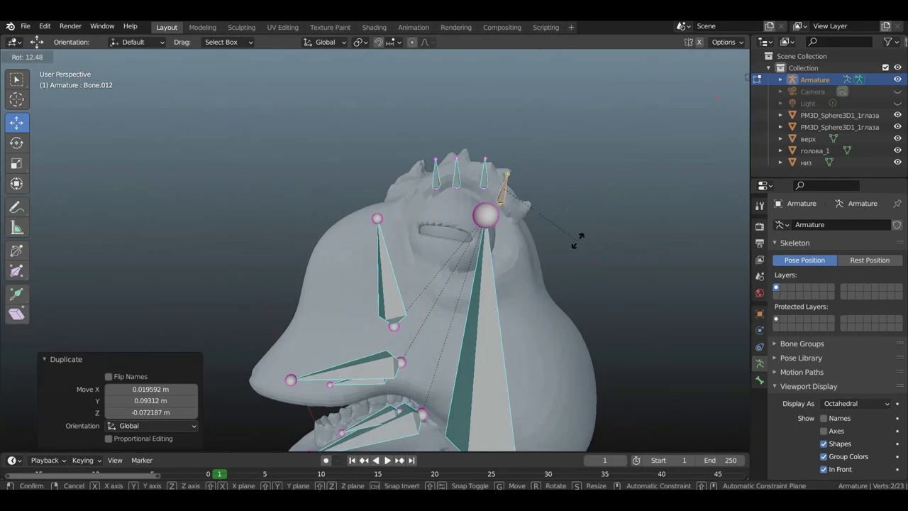
click(577, 241)
Nudge a crest joint down, reposition Bone.010 and Bone.012 along the crest, and extrude Bone.013.
click(488, 156)
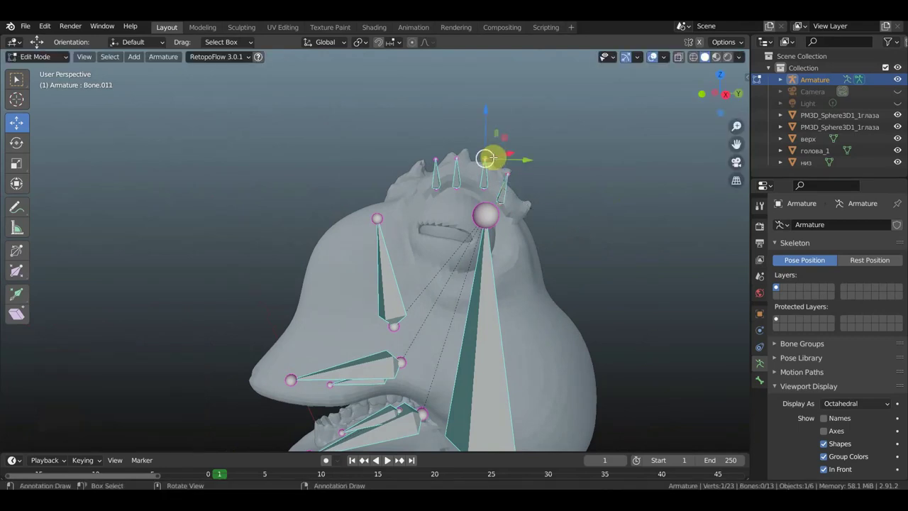
drag(490, 156, 497, 159)
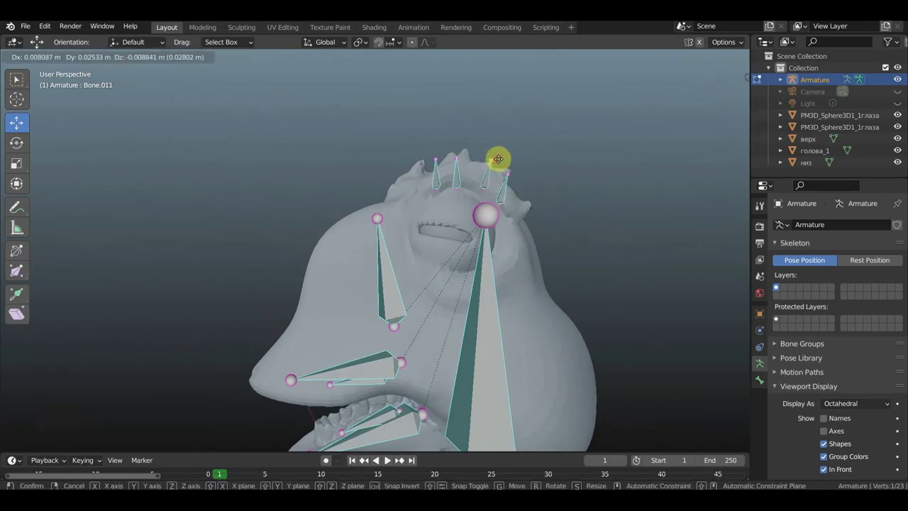
click(456, 172)
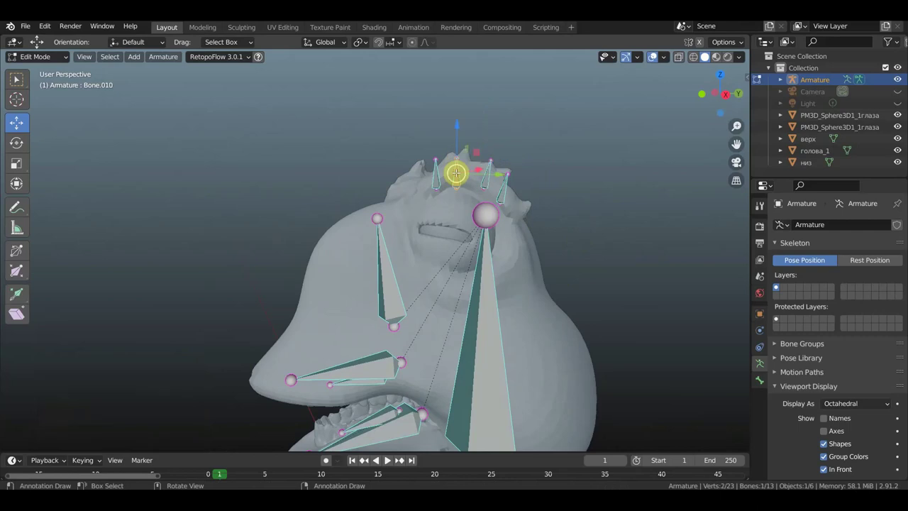
drag(456, 171, 467, 168)
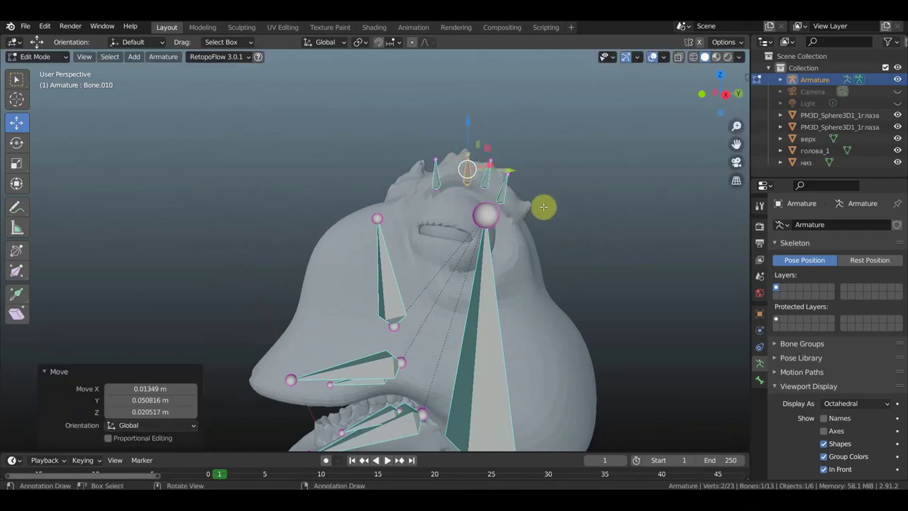
middle_drag(537, 203, 517, 206)
drag(500, 193, 507, 196)
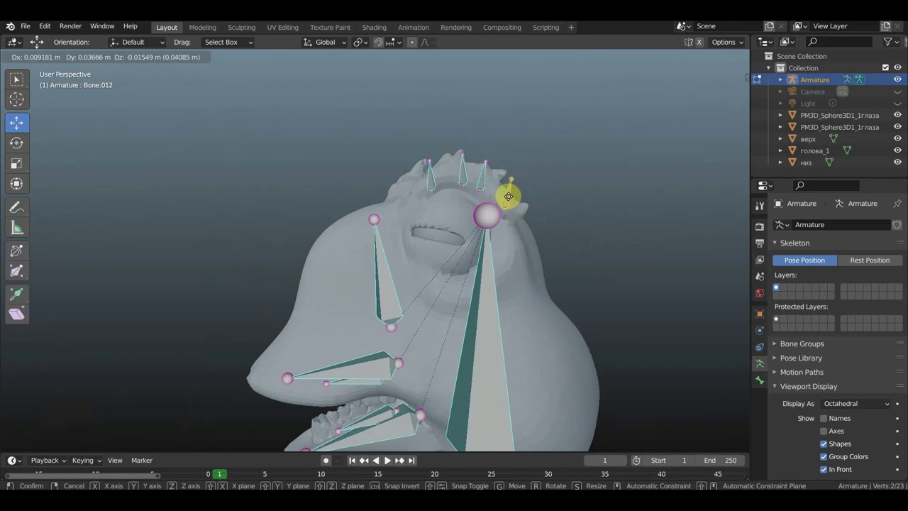
drag(508, 197, 504, 192)
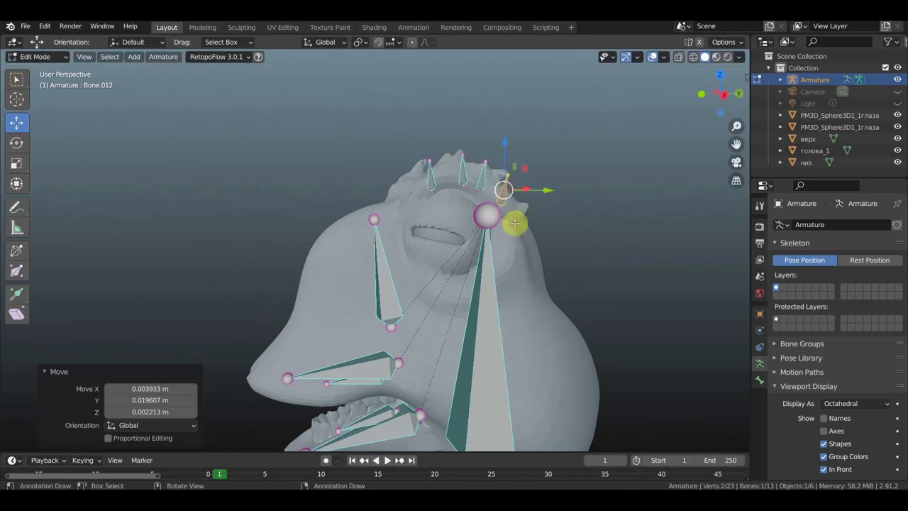
key(shift)
key(e)
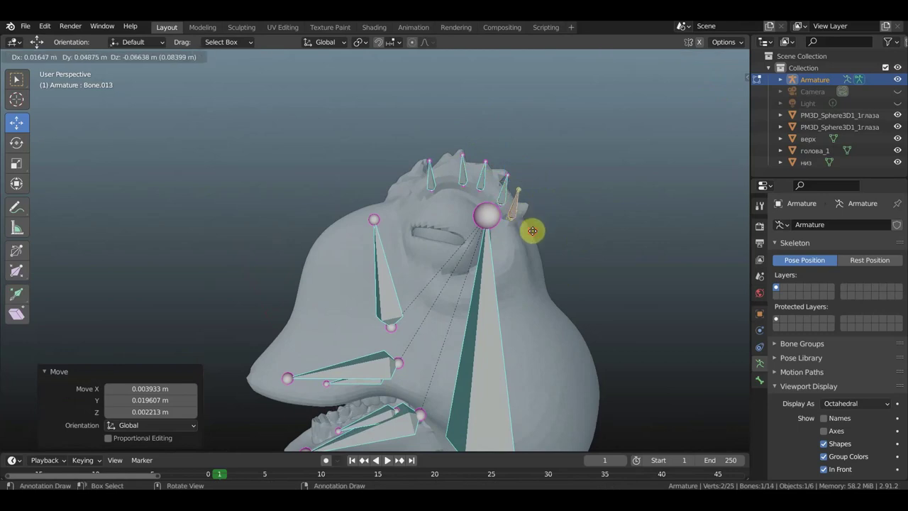
Place Bone.013 at the crest's end, scale it to 0.637, reposition it and tilt it 20.3°.
click(532, 227)
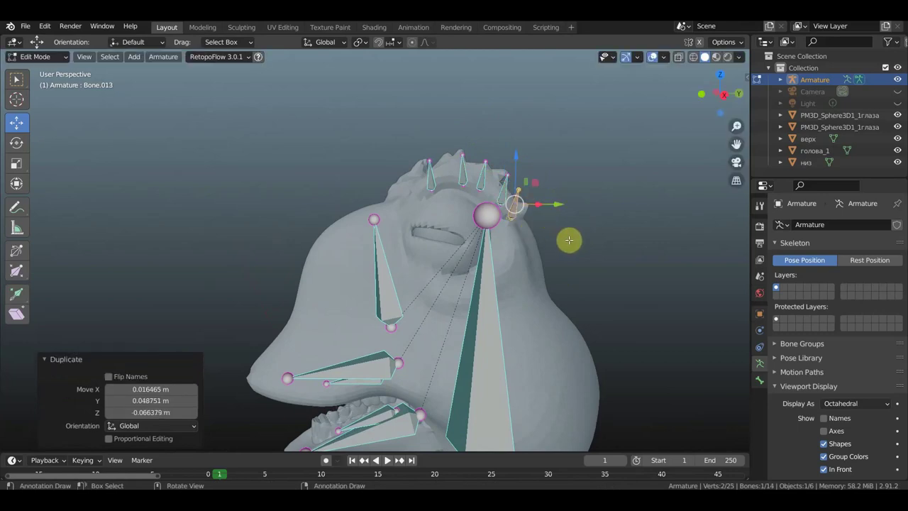
key(s)
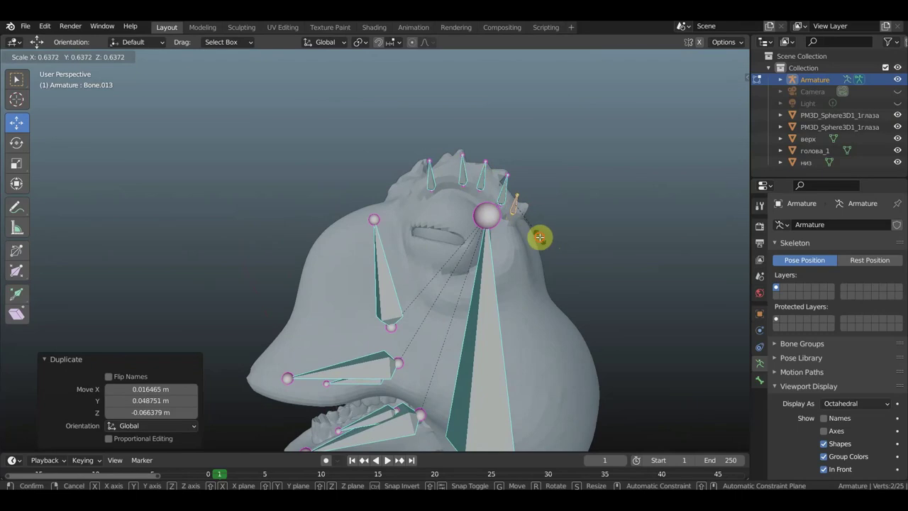
click(539, 237)
key(g)
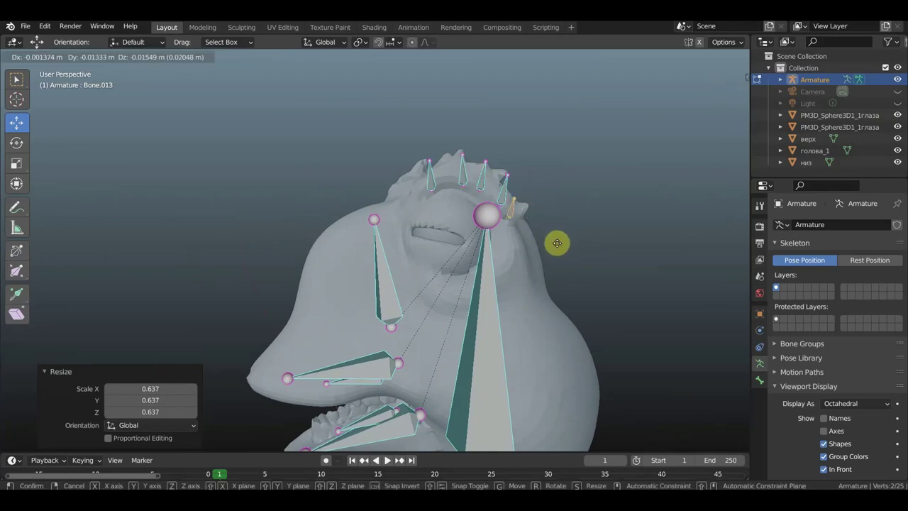
click(562, 243)
key(r)
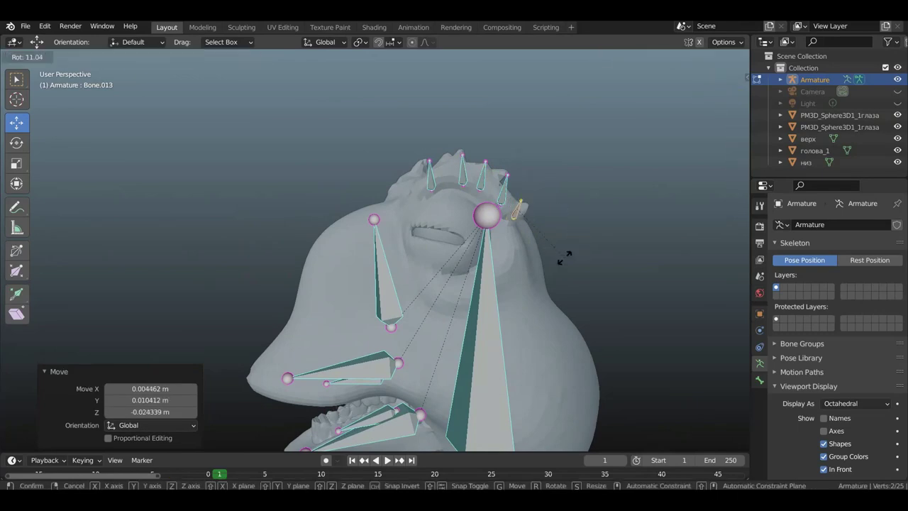
click(554, 262)
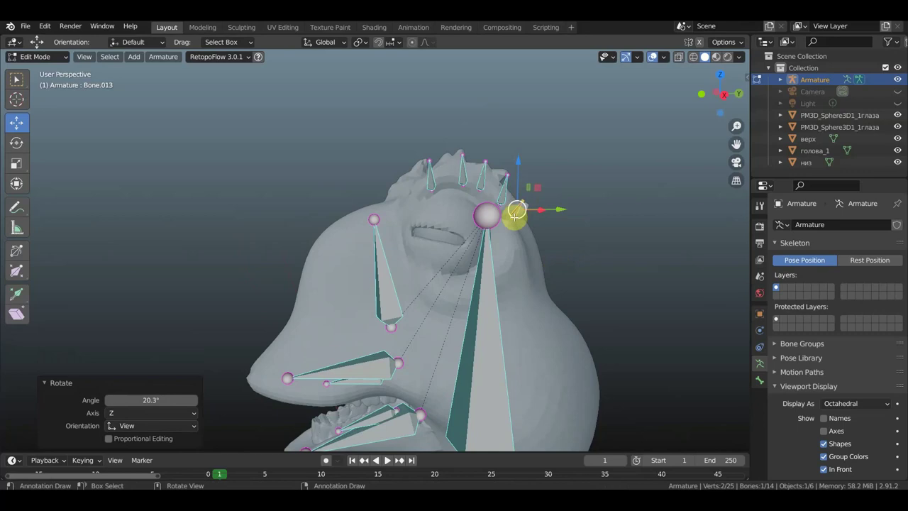
Select the five crest bones, starting with Bone.009 and Bone.010.
scroll(459, 183, up, 1)
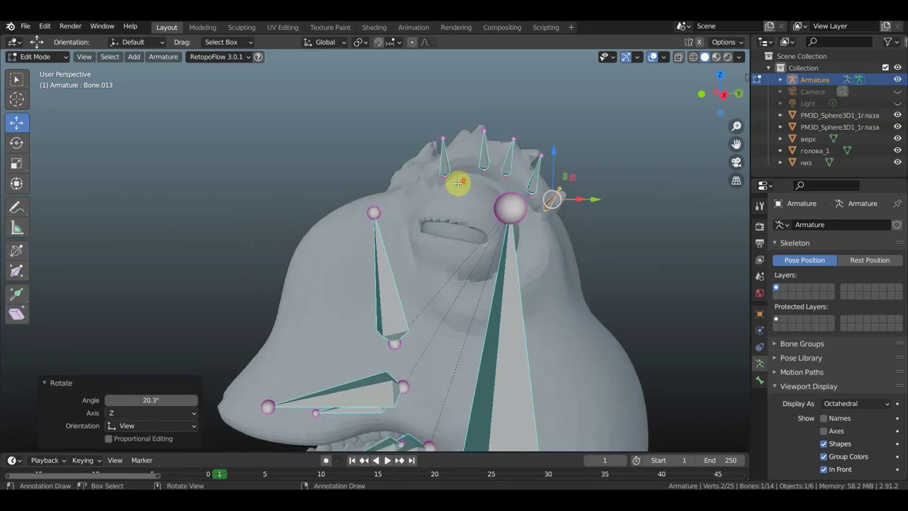
middle_drag(459, 183, 430, 176)
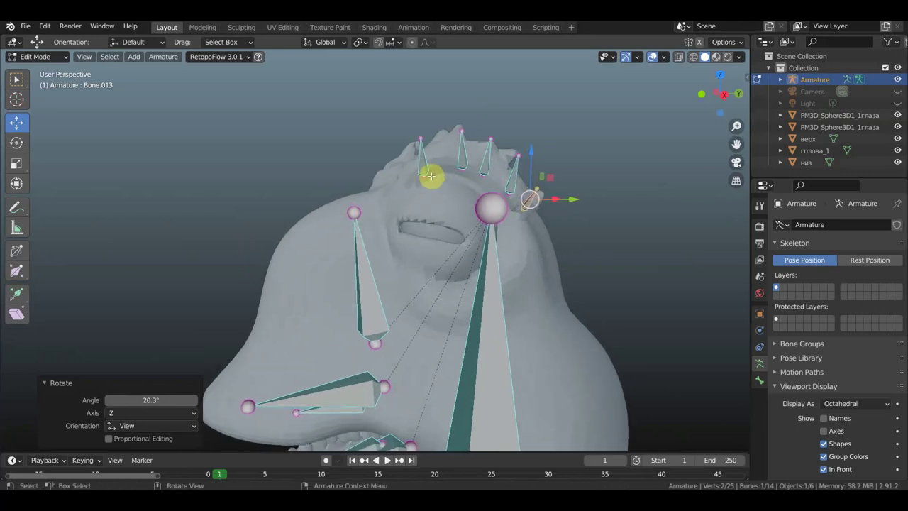
click(424, 164)
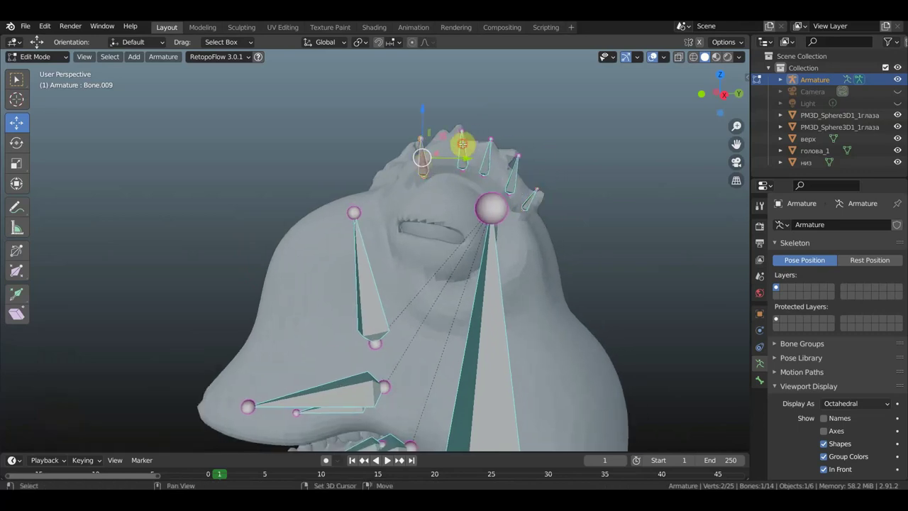
shift+click(487, 161)
shift+click(511, 176)
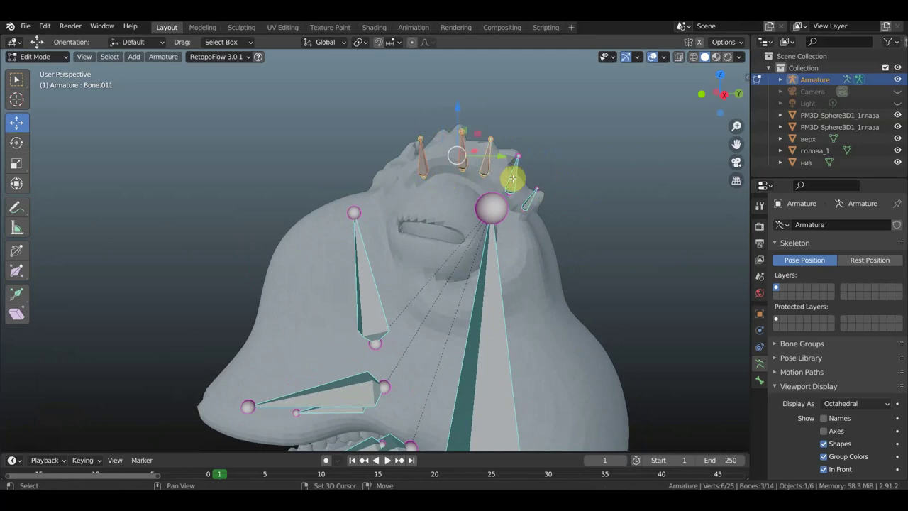
shift+click(530, 201)
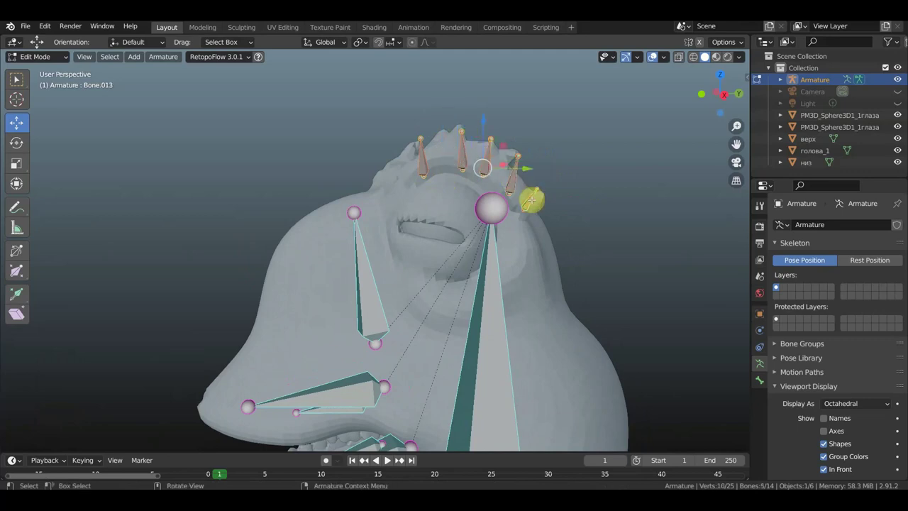
Select Bone.003's head joint and switch to Right Orthographic view.
mouse_move(542, 200)
middle_down()
mouse_move(412, 217)
mouse_move(389, 248)
mouse_move(416, 198)
mouse_move(452, 223)
mouse_move(497, 202)
middle_up()
click(441, 223)
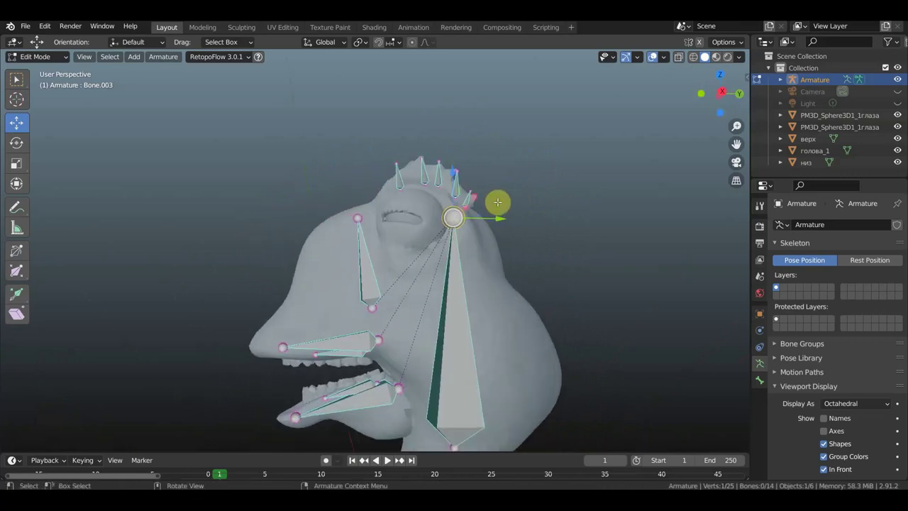
key(KP_3)
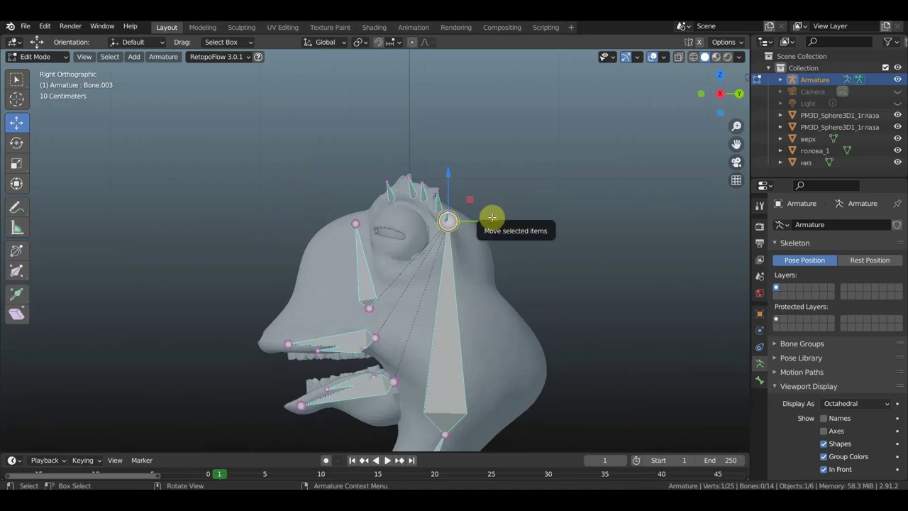
Extrude Bone.014 from the head joint and clear its parent.
key(e)
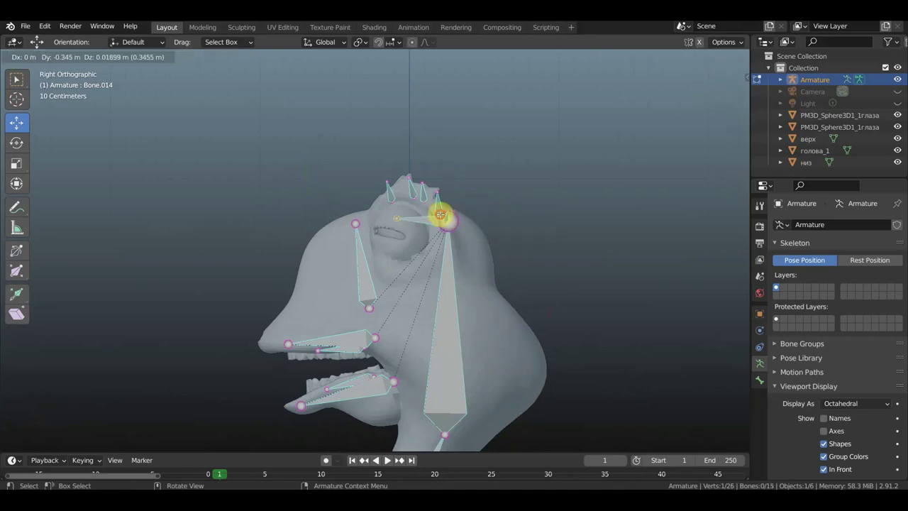
click(440, 214)
click(426, 219)
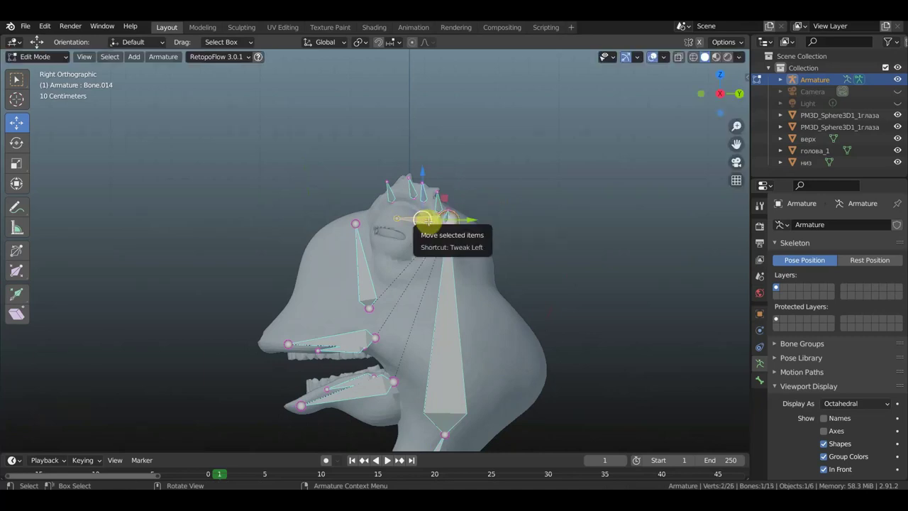
key(alt+p)
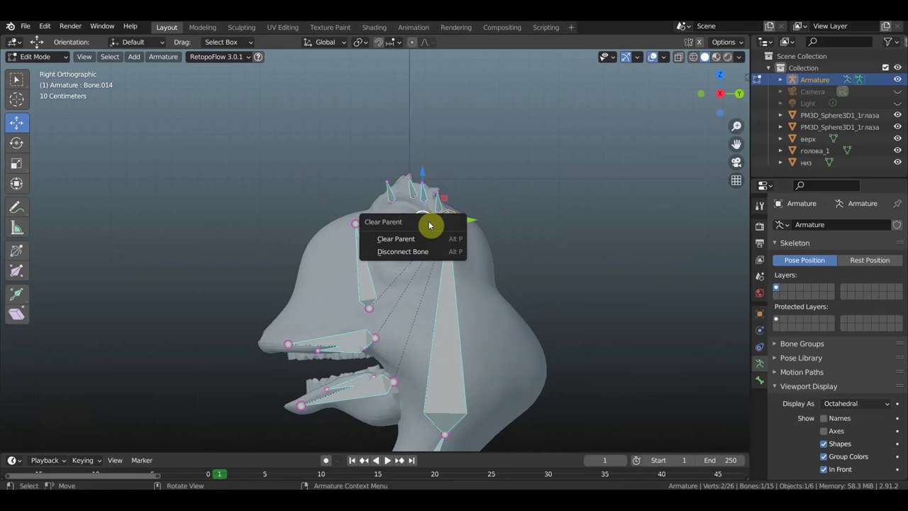
click(406, 239)
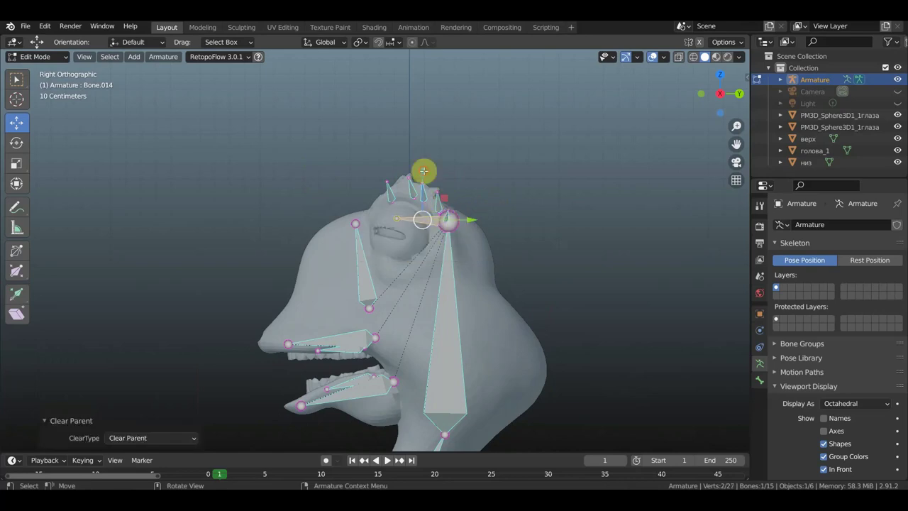
Raise Bone.014 about 0.108 m, rotate it 22.3° and move it into place.
drag(423, 171, 424, 150)
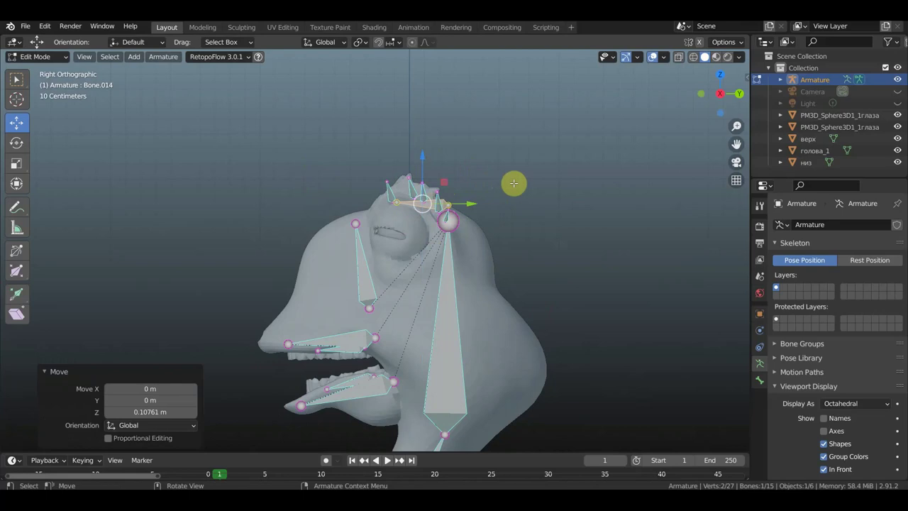
key(r)
click(507, 225)
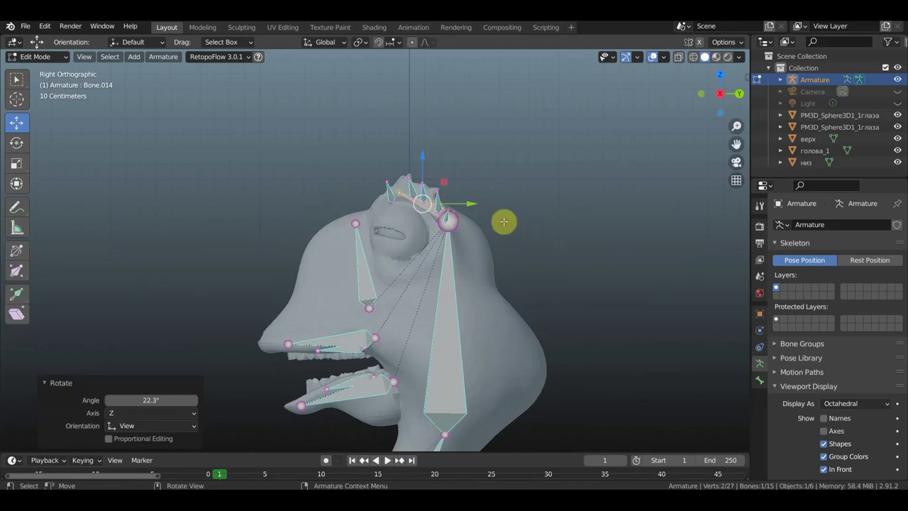
key(g)
click(527, 237)
mouse_move(487, 245)
middle_down()
mouse_move(403, 255)
mouse_move(421, 284)
mouse_move(480, 280)
mouse_move(498, 252)
mouse_move(458, 255)
mouse_move(487, 251)
mouse_move(377, 229)
mouse_move(290, 239)
middle_up()
Move Bone.014 over the top of the head and parent it to Bone.003 with Keep Offset.
key(g)
click(510, 257)
key(g)
click(479, 234)
key(g)
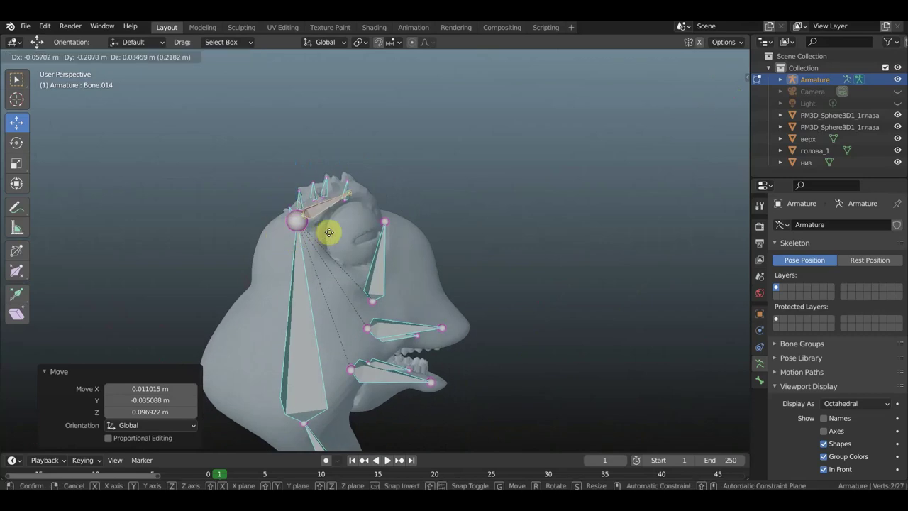
click(331, 231)
scroll(291, 234, up, 2)
shift+click(265, 275)
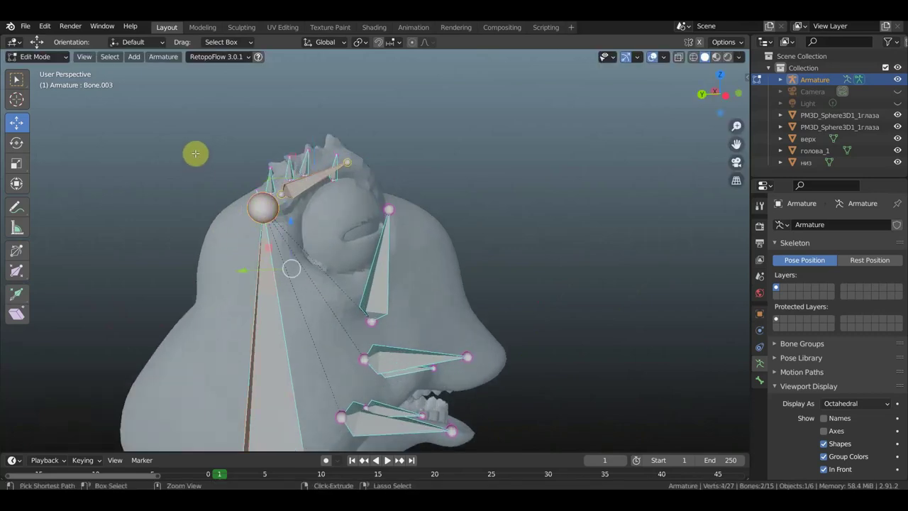
key(ctrl+p)
click(196, 157)
Parent the row of small upper bones to Bone.014 with Keep Offset.
mouse_move(203, 150)
middle_down()
mouse_move(350, 169)
mouse_move(355, 193)
middle_up()
click(256, 302)
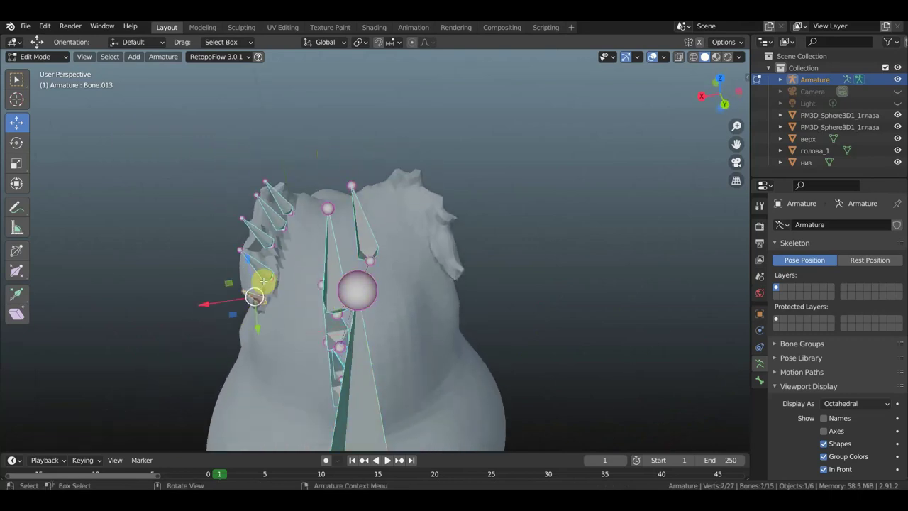
shift+click(270, 248)
shift+click(273, 212)
shift+click(283, 200)
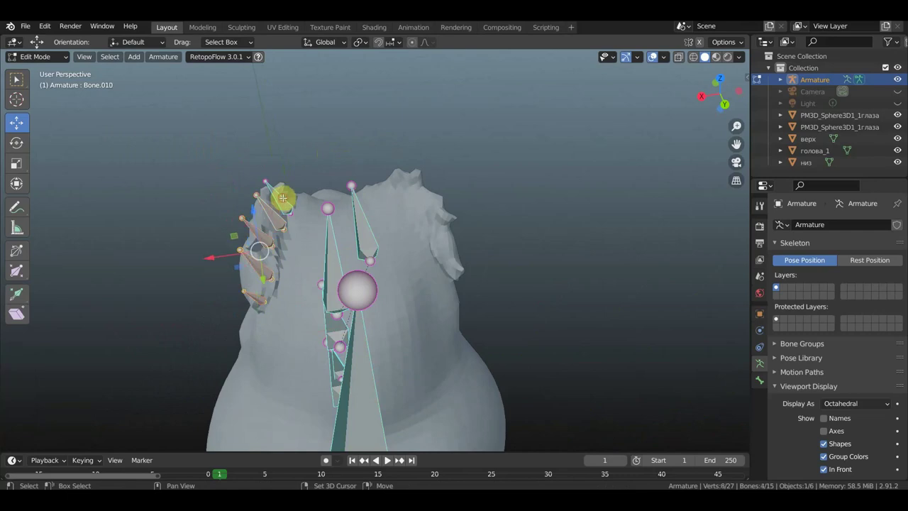
shift+click(363, 226)
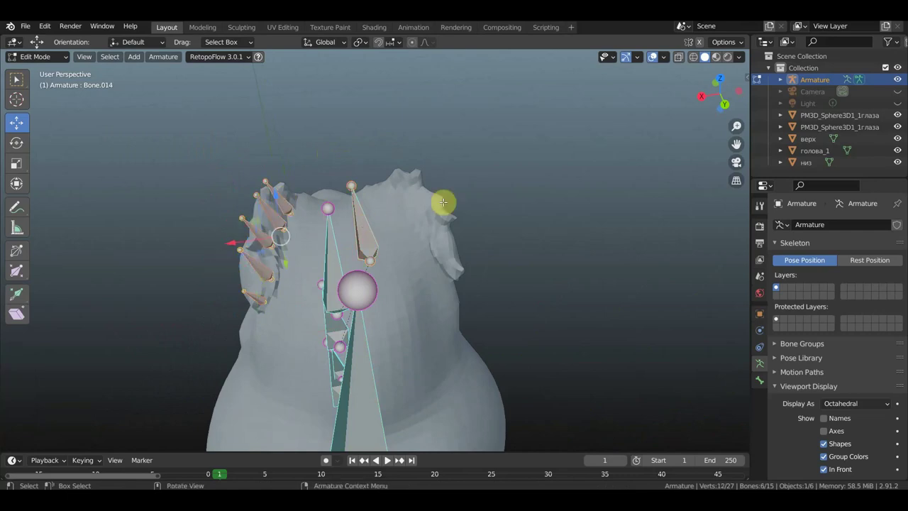
key(ctrl+p)
click(472, 172)
mouse_move(521, 162)
middle_down()
mouse_move(635, 160)
mouse_move(580, 207)
mouse_move(663, 219)
middle_up()
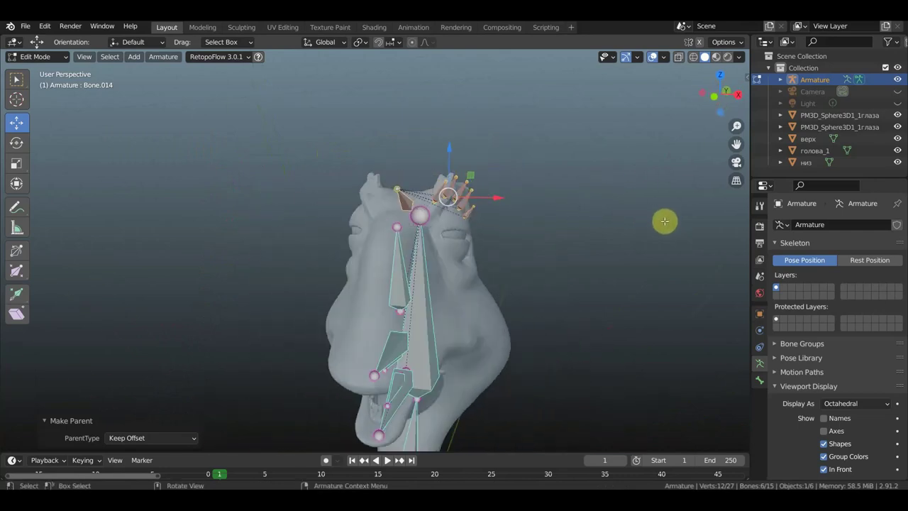
Shift Bone.014 about 0.066 m along X onto the head's centre line, checking front and side.
key(KP_1)
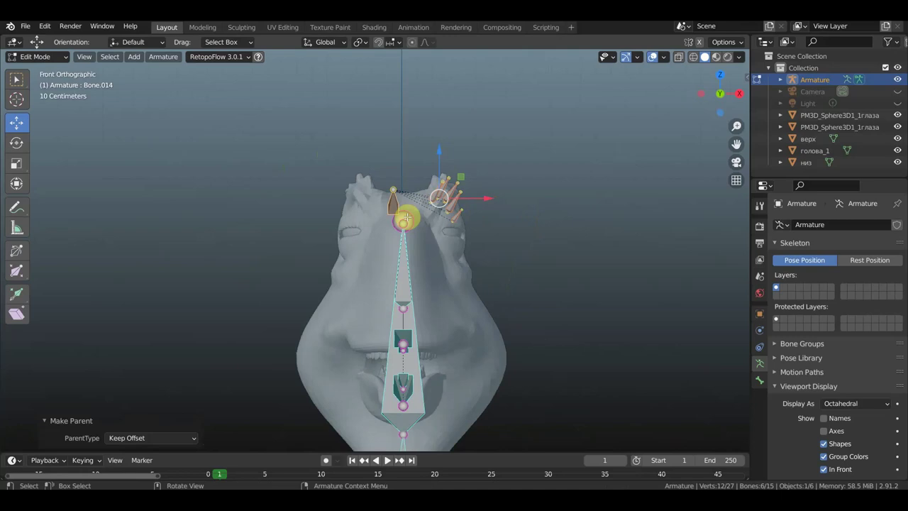
click(396, 192)
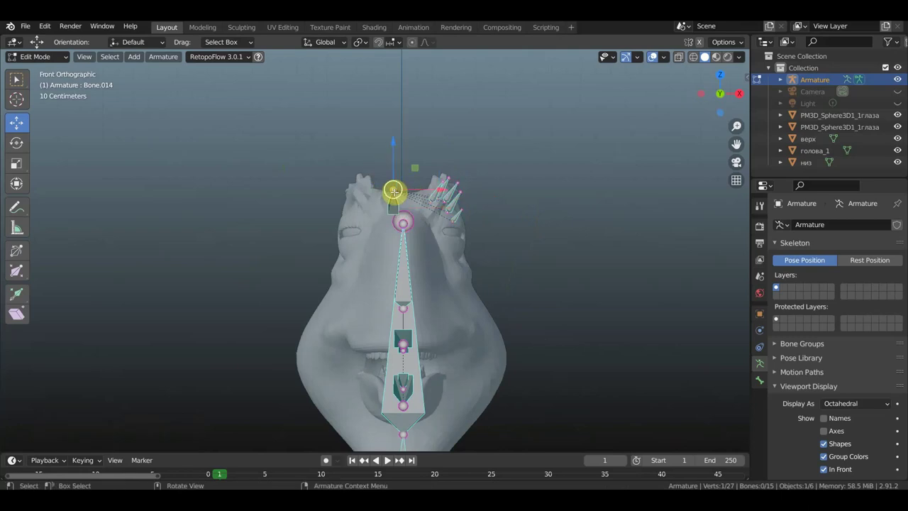
drag(393, 190, 455, 201)
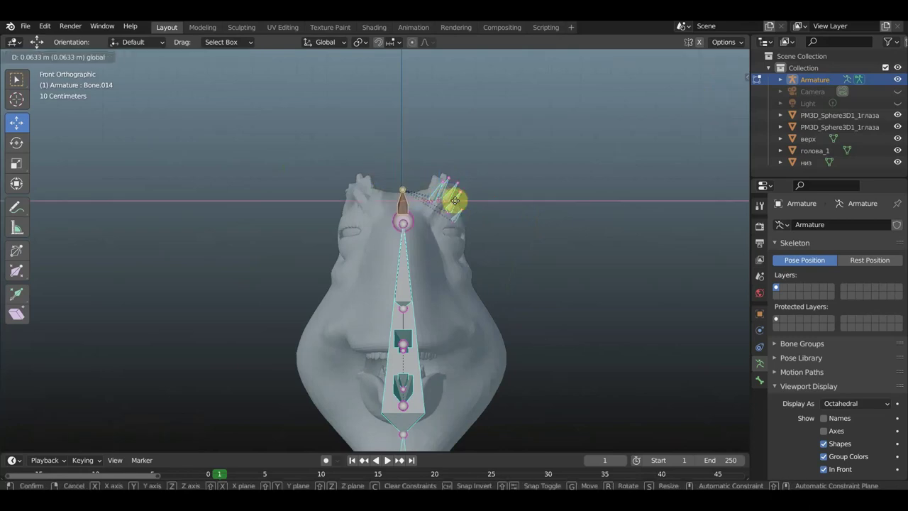
mouse_move(549, 206)
middle_down()
mouse_move(425, 211)
mouse_move(452, 215)
middle_up()
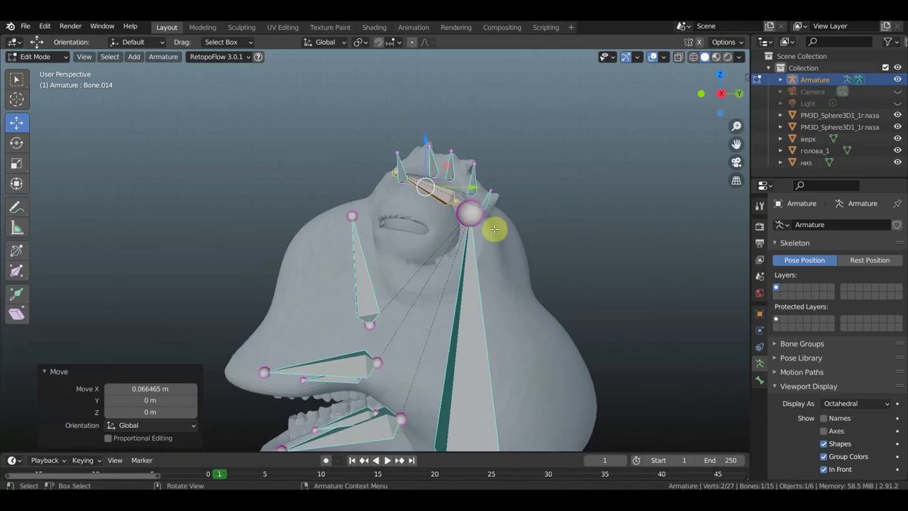
mouse_move(489, 231)
middle_down()
mouse_move(428, 237)
mouse_move(503, 231)
middle_up()
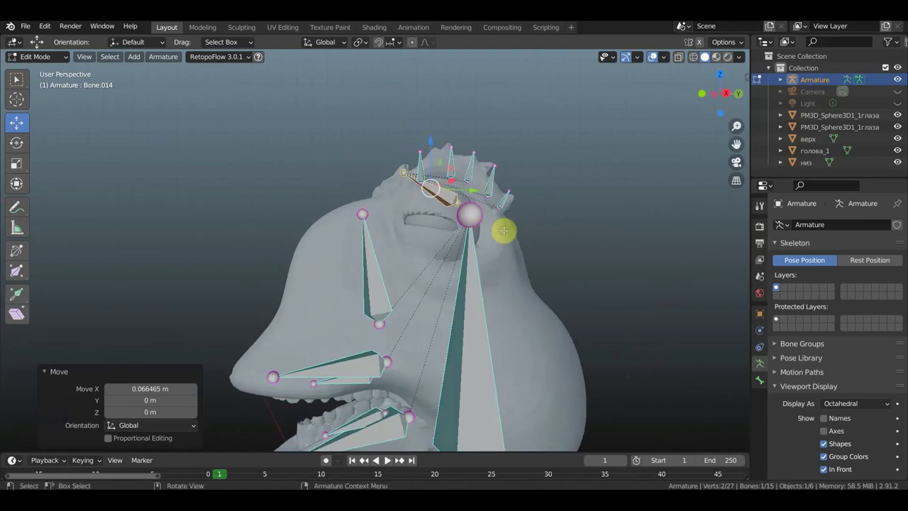
click(450, 157)
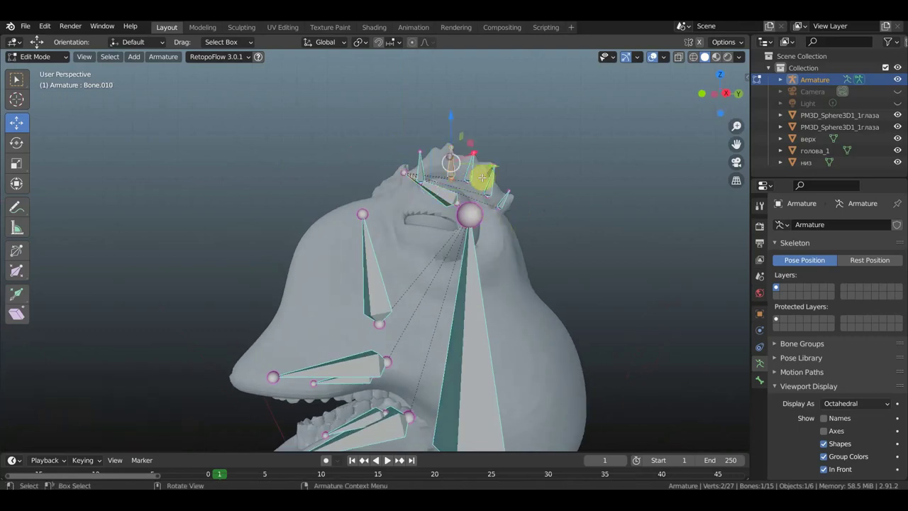
mouse_move(484, 177)
middle_down()
mouse_move(592, 182)
mouse_move(581, 184)
middle_up()
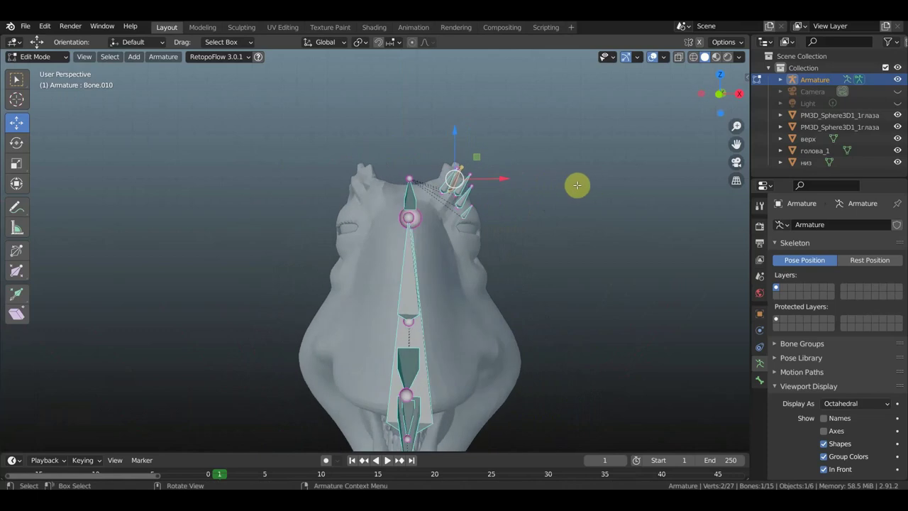
key(KP_1)
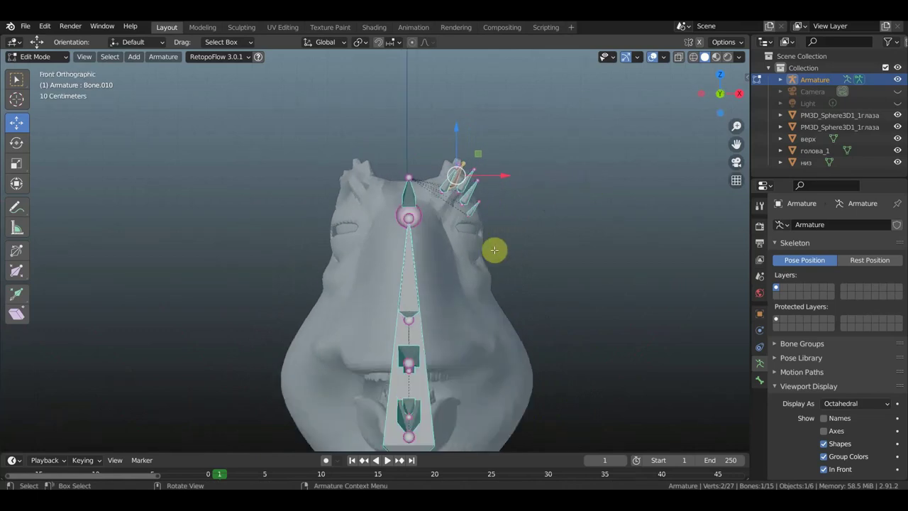
Duplicate the eyelid bone, scale the copy to 0.771, and rotate it 37° then -23.6°.
key(shift+bracketright)
key(g)
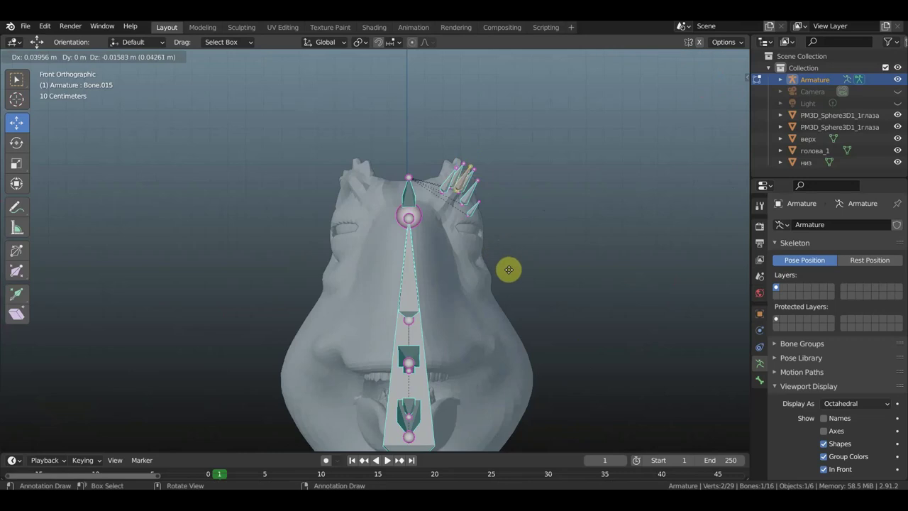
click(509, 279)
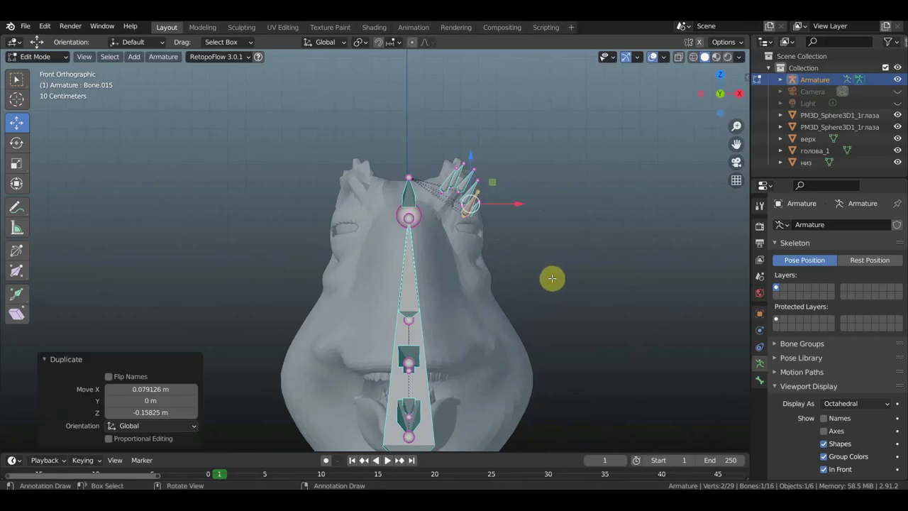
key(s)
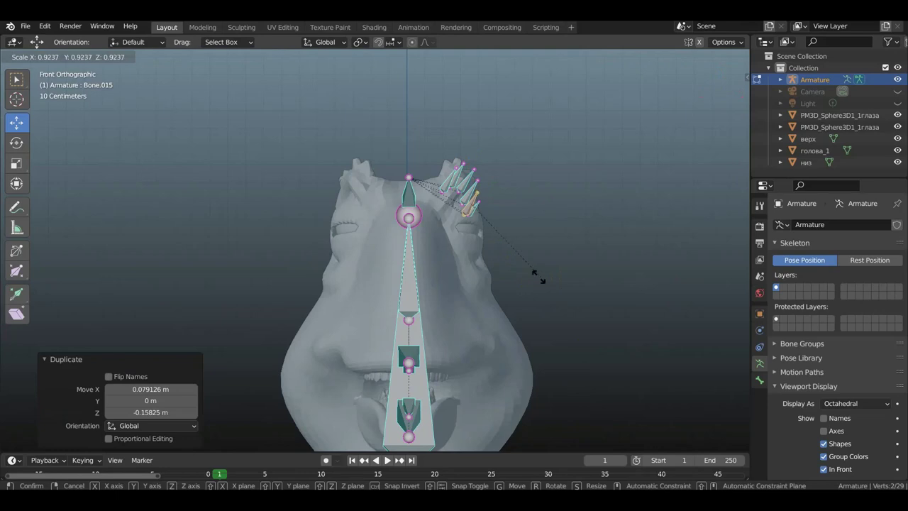
click(521, 274)
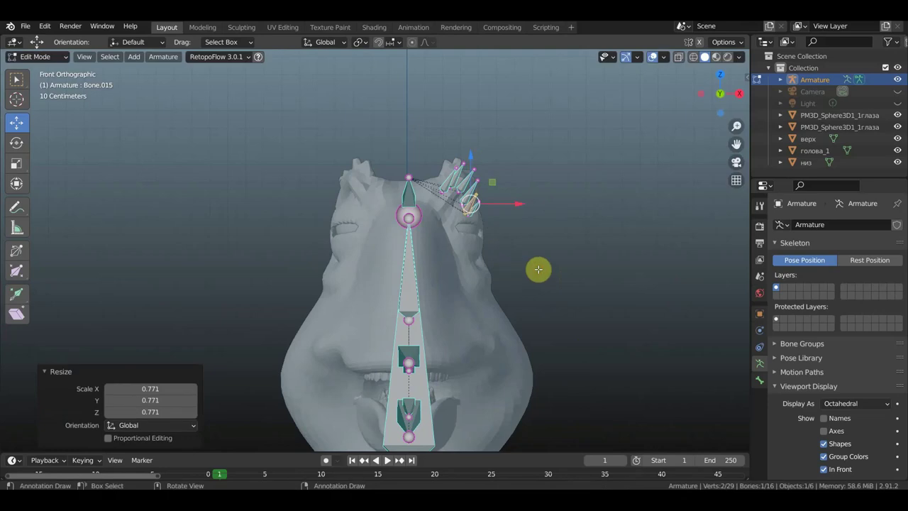
key(r)
click(485, 300)
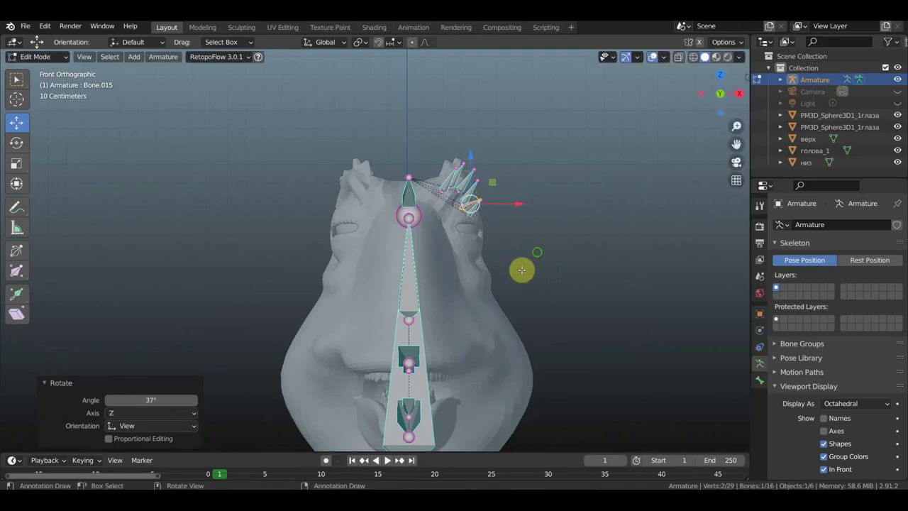
middle_drag(523, 265, 452, 321)
key(r)
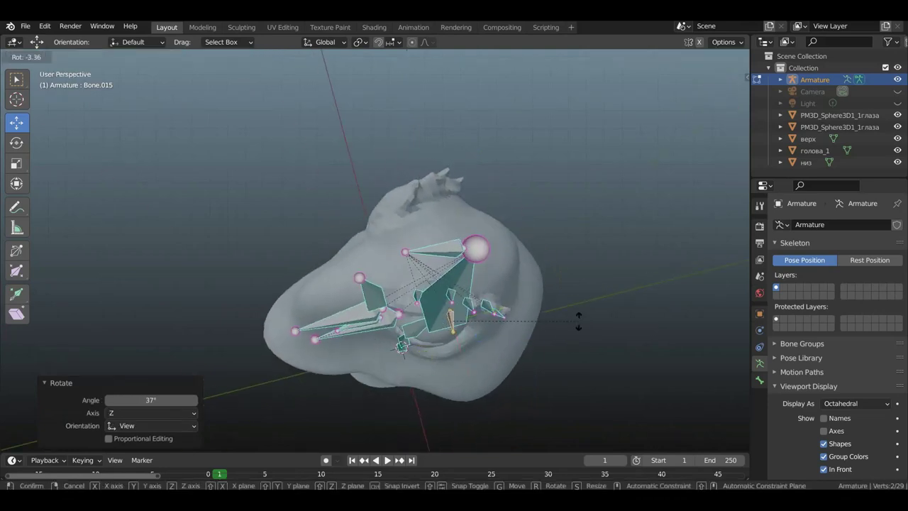
click(551, 304)
Reposition the copied bone, rotate it 6.91° and shrink it further to 0.760.
mouse_move(551, 304)
middle_down()
mouse_move(537, 209)
mouse_move(558, 203)
middle_up()
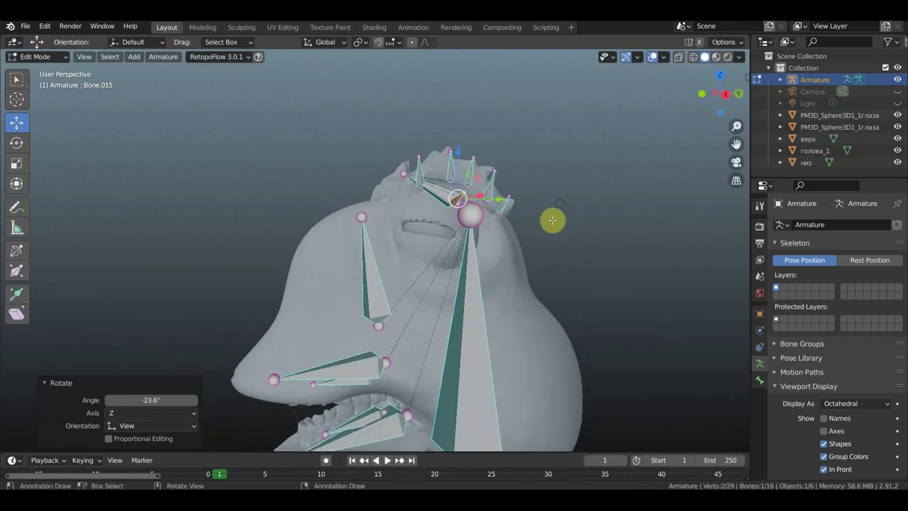
key(g)
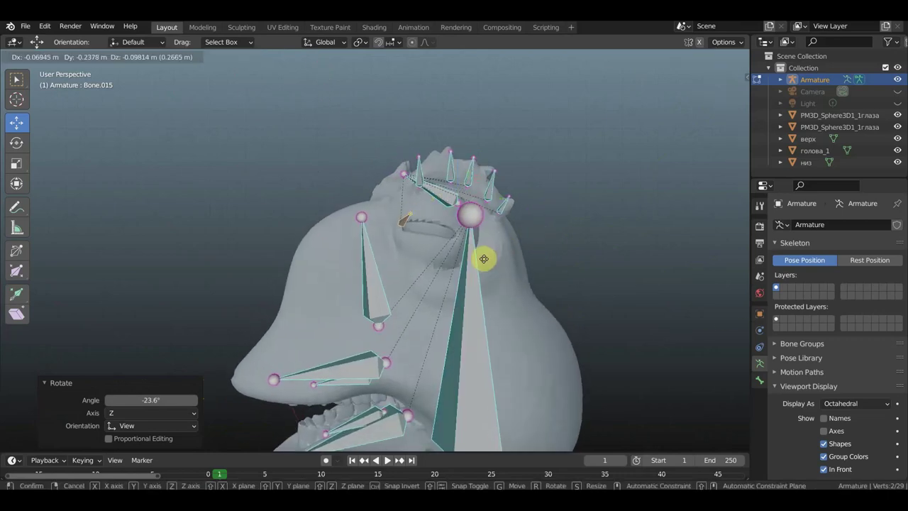
click(483, 260)
mouse_move(456, 304)
middle_down()
mouse_move(368, 333)
mouse_move(385, 284)
middle_up()
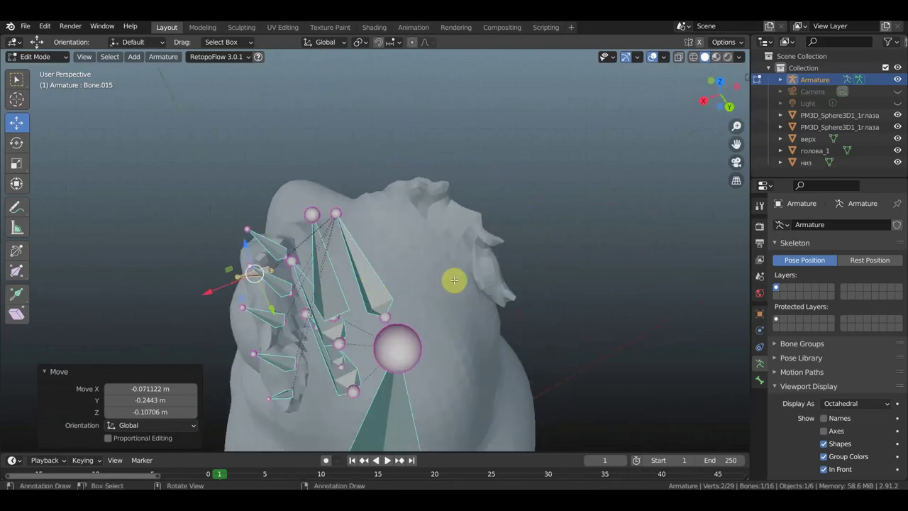
key(r)
click(455, 306)
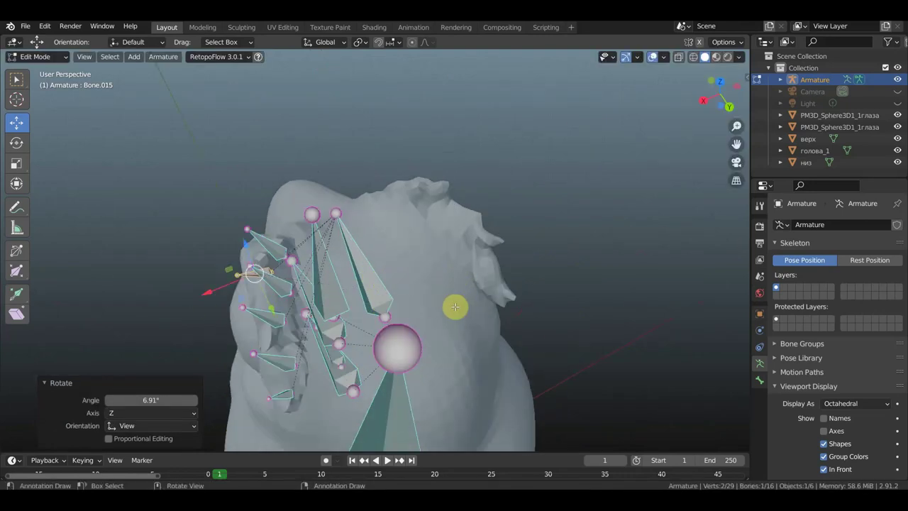
key(s)
click(412, 305)
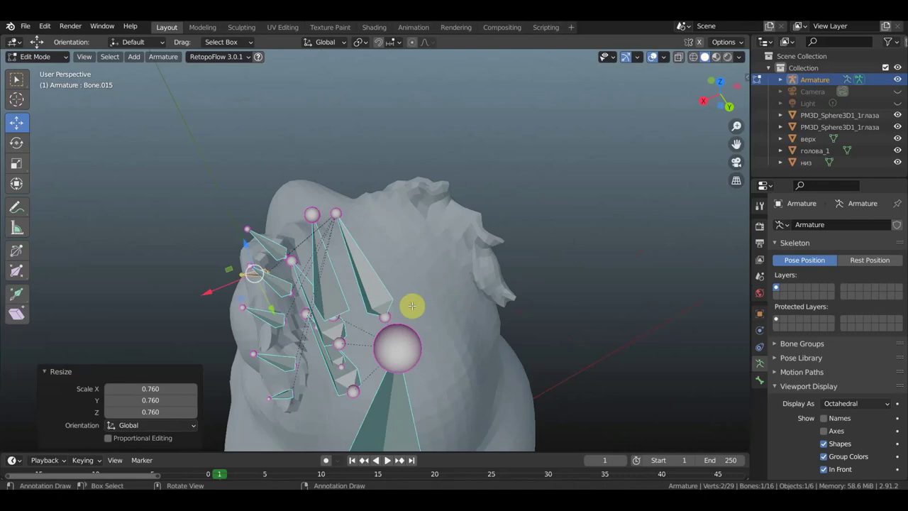
key(g)
click(424, 306)
Tilt the copied bone -57° and move it toward the eye's lower edge.
mouse_move(423, 305)
middle_down()
mouse_move(514, 225)
mouse_move(560, 224)
mouse_move(535, 239)
middle_up()
key(g)
middle_drag(527, 244, 533, 158)
key(r)
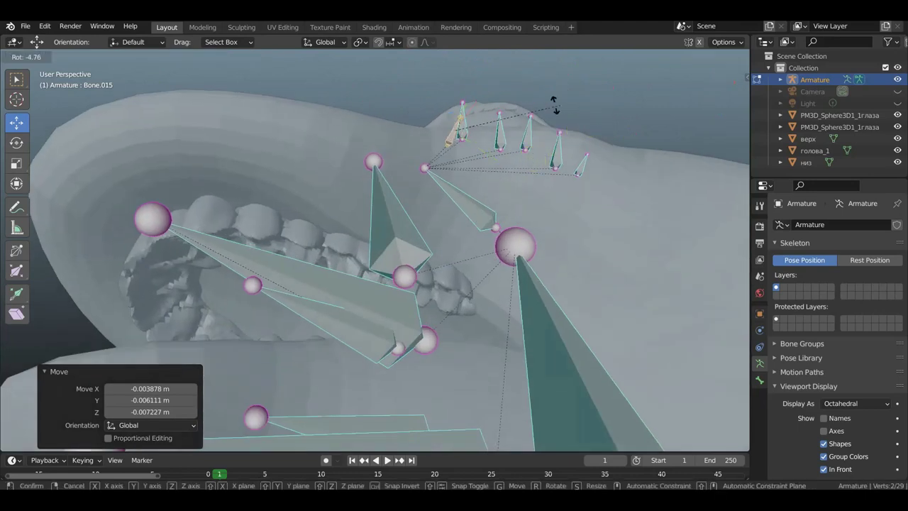
click(534, 142)
mouse_move(533, 142)
middle_down()
mouse_move(551, 234)
mouse_move(513, 243)
mouse_move(620, 241)
mouse_move(515, 245)
mouse_move(569, 225)
mouse_move(581, 200)
mouse_move(634, 263)
middle_up()
key(g)
click(611, 246)
Nudge the bone into place along the lower eyelid edge.
key(g)
click(574, 206)
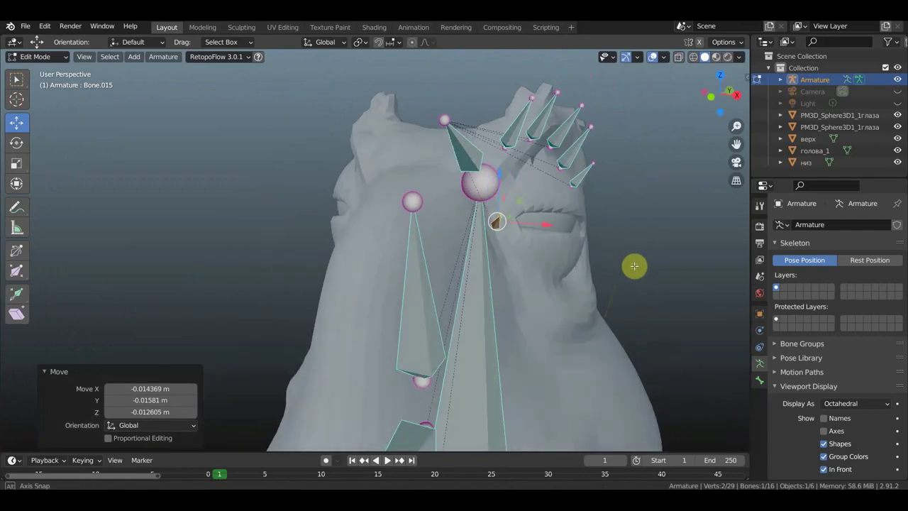
middle_drag(560, 259, 561, 265)
key(g)
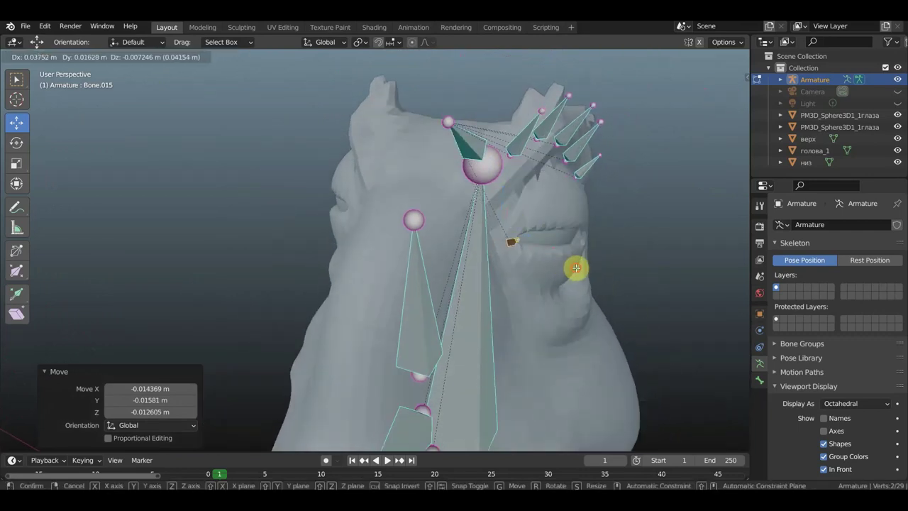
click(576, 267)
mouse_move(574, 265)
middle_down()
mouse_move(547, 258)
mouse_move(549, 247)
mouse_move(603, 258)
mouse_move(657, 253)
mouse_move(648, 254)
middle_up()
Rotate the bone 30.6° and settle it in its final lower-lid position.
key(r)
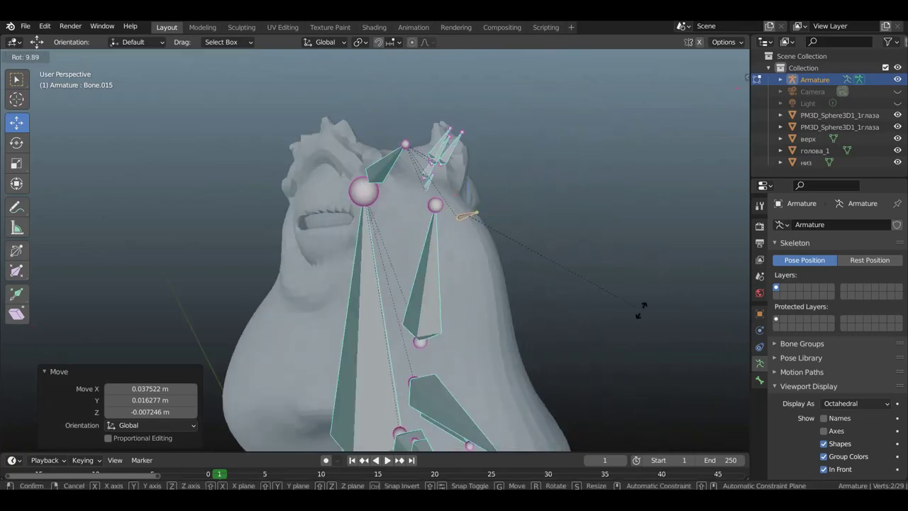
click(574, 338)
middle_drag(612, 265, 527, 274)
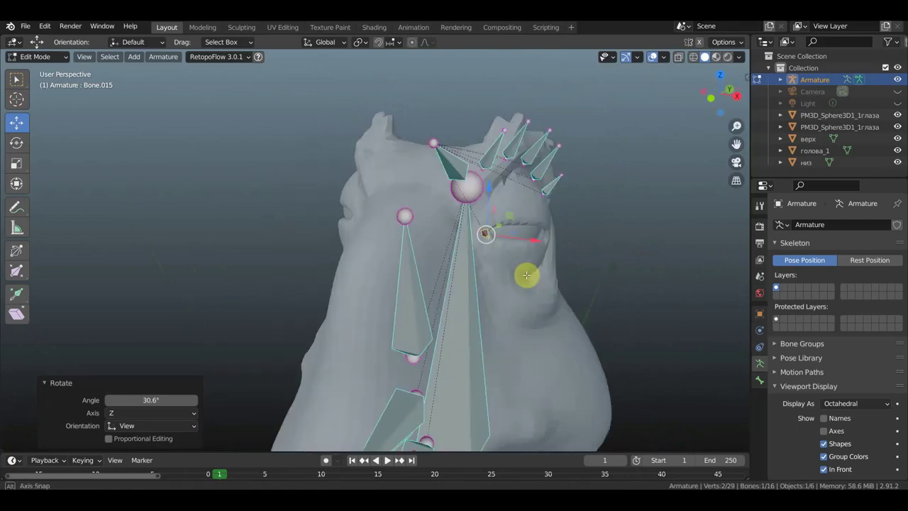
key(g)
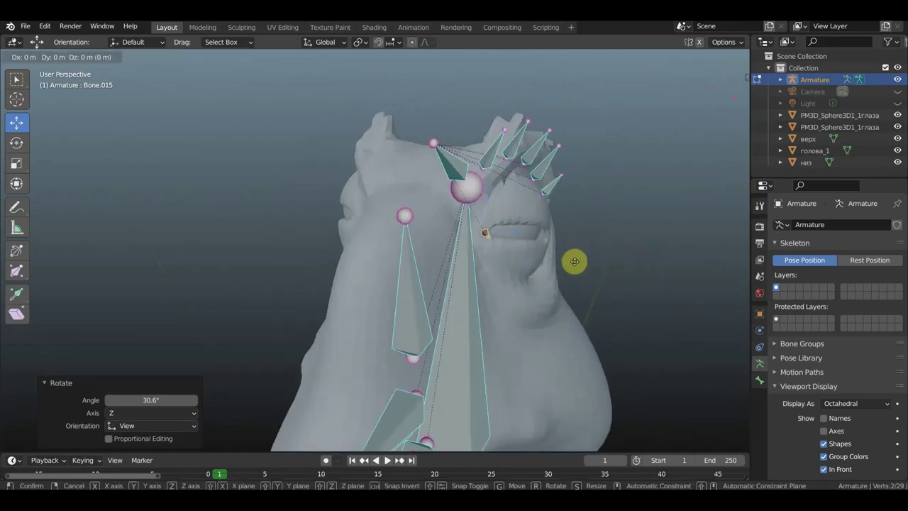
click(572, 261)
Duplicate Bone.015 into Bone.016 to start the lower eyelid row.
mouse_move(574, 260)
middle_down()
mouse_move(520, 250)
mouse_move(565, 316)
mouse_move(369, 354)
mouse_move(384, 349)
middle_up()
key(shift+d)
click(537, 237)
In top view, rotate Bone.016, scale it to 0.832 and move it.
key(KP_7)
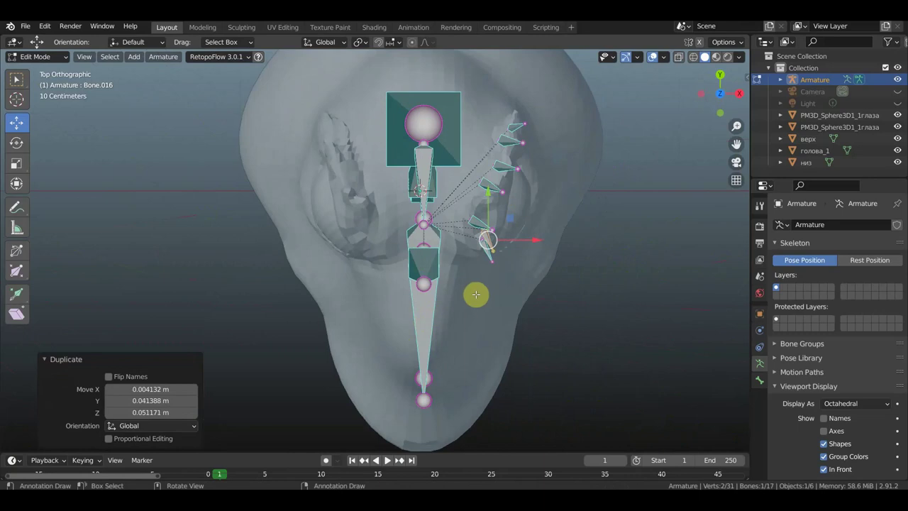
key(r)
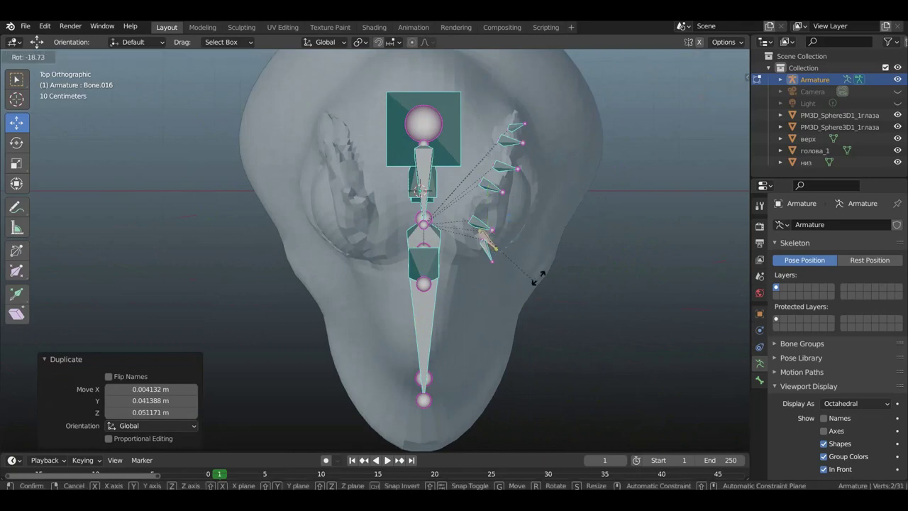
click(540, 278)
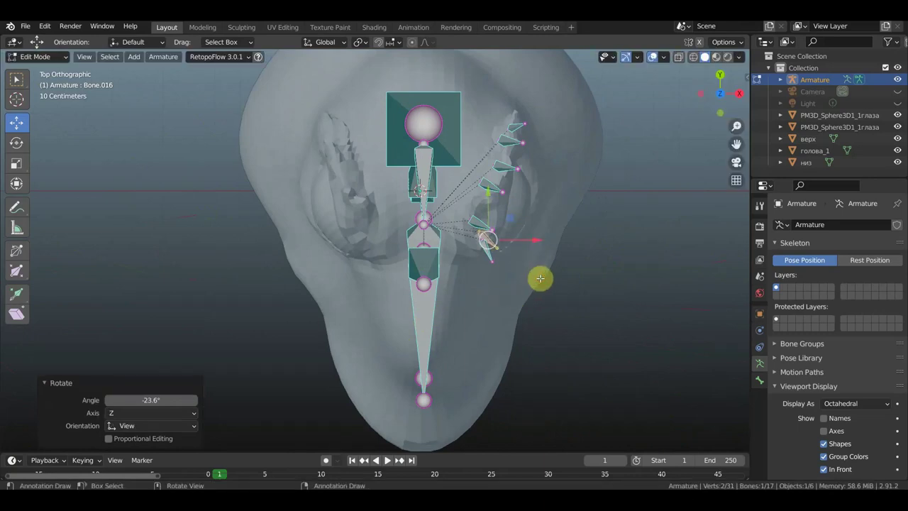
key(s)
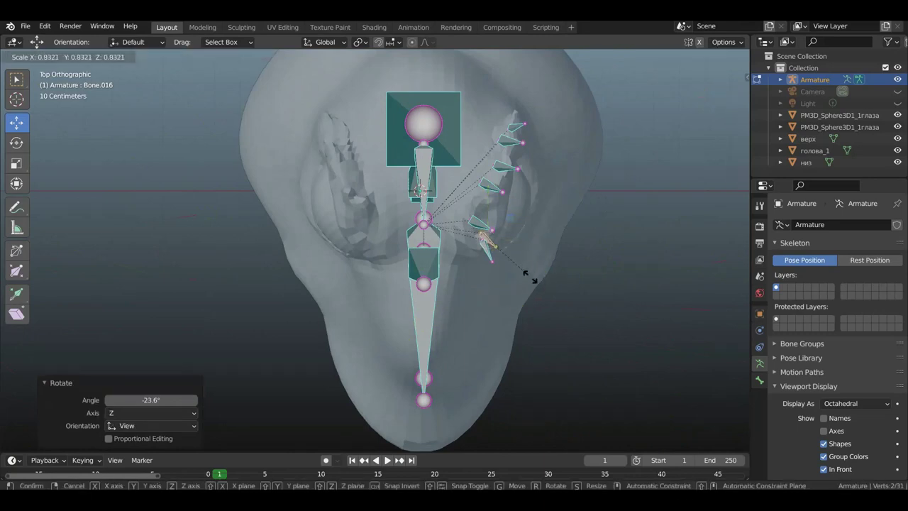
click(530, 277)
key(g)
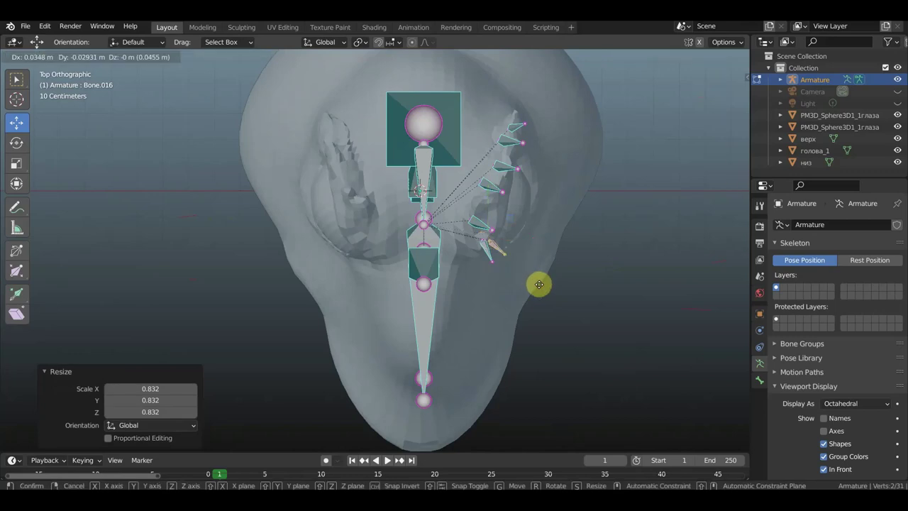
click(539, 284)
Move Bone.016 closer to the lower lid and adjust its tip position.
mouse_move(536, 278)
middle_down()
mouse_move(386, 216)
mouse_move(320, 163)
mouse_move(324, 178)
middle_up()
key(g)
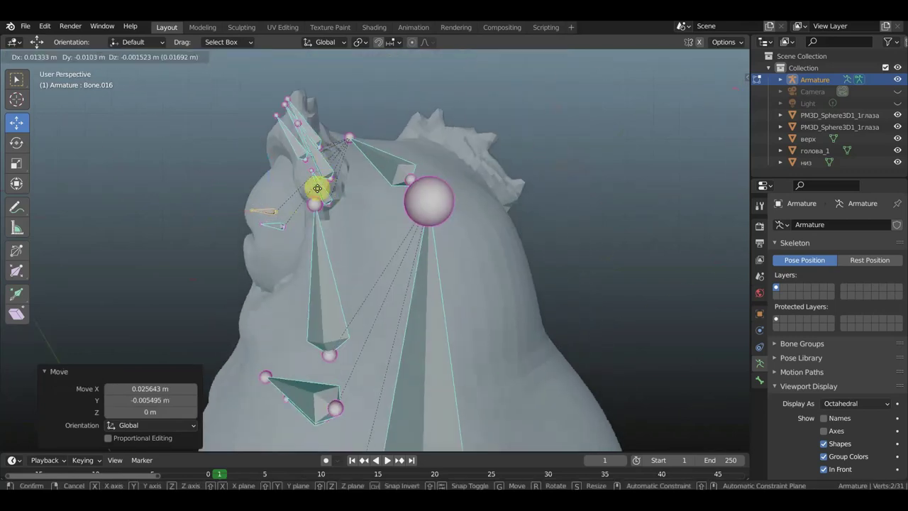
click(304, 190)
mouse_move(308, 217)
middle_down()
mouse_move(326, 209)
mouse_move(334, 266)
middle_up()
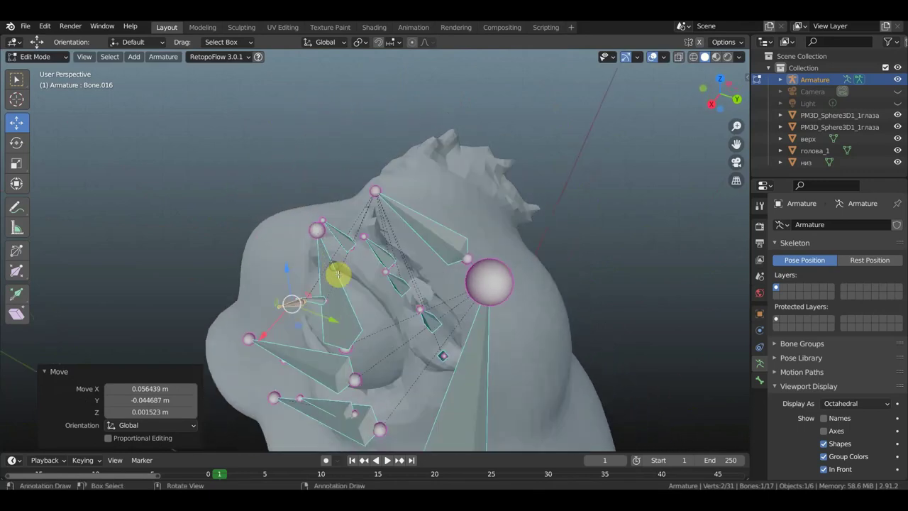
key(g)
click(342, 274)
mouse_move(341, 269)
middle_down()
mouse_move(415, 208)
mouse_move(441, 217)
mouse_move(462, 186)
mouse_move(454, 121)
mouse_move(462, 89)
mouse_move(465, 185)
middle_up()
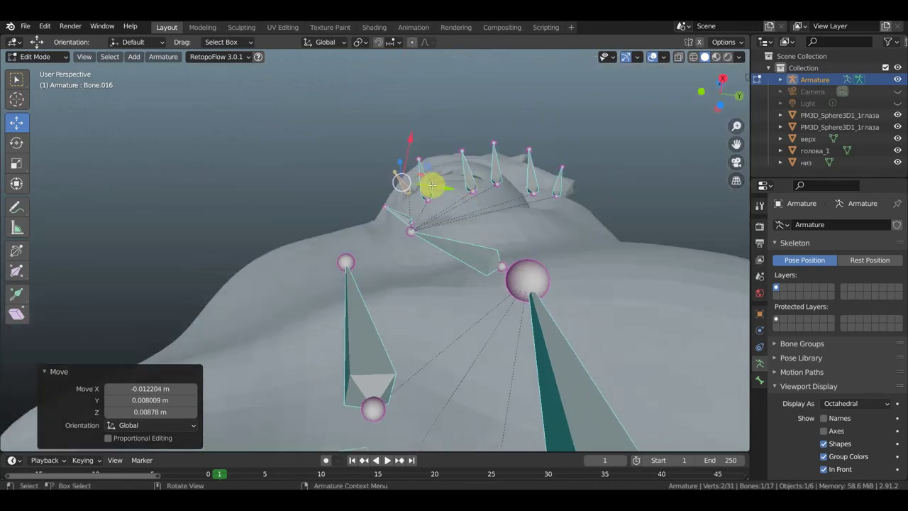
drag(432, 184, 432, 188)
mouse_move(432, 188)
middle_down()
mouse_move(505, 243)
mouse_move(471, 253)
mouse_move(461, 278)
mouse_move(486, 300)
mouse_move(480, 293)
mouse_move(443, 348)
mouse_move(426, 285)
mouse_move(414, 285)
middle_up()
key(KP_3)
Duplicate Bone.017 and Bone.018 along the lower lid, adjusting Bone.018's position.
key(shift+d)
click(499, 296)
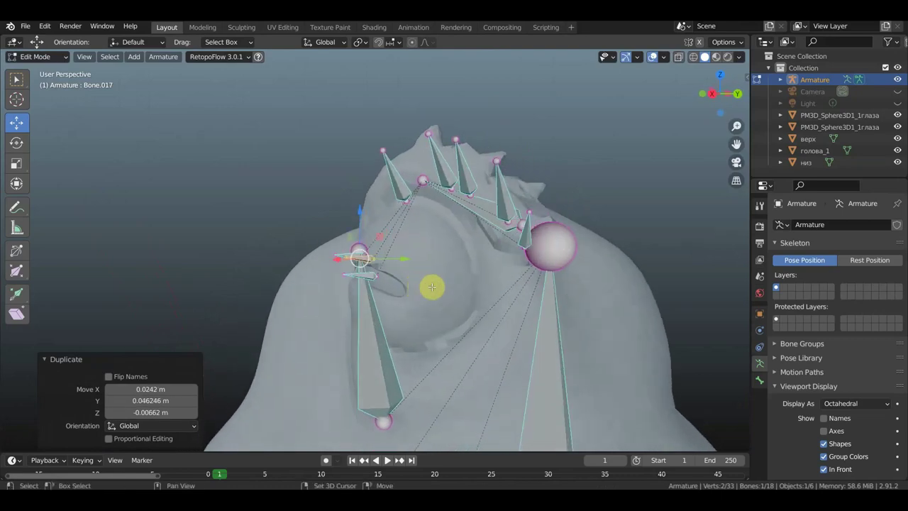
key(shift+d)
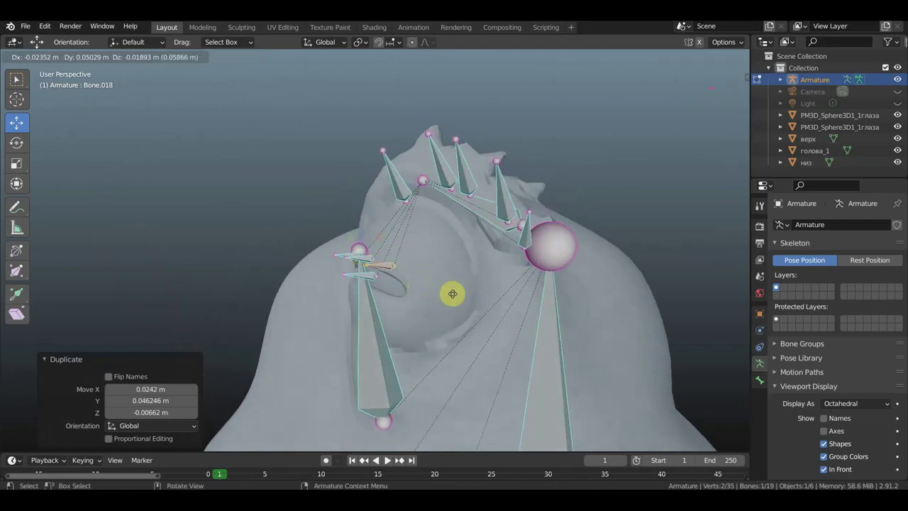
click(452, 293)
mouse_move(449, 296)
middle_down()
mouse_move(432, 254)
mouse_move(411, 272)
mouse_move(529, 277)
mouse_move(525, 290)
middle_up()
key(g)
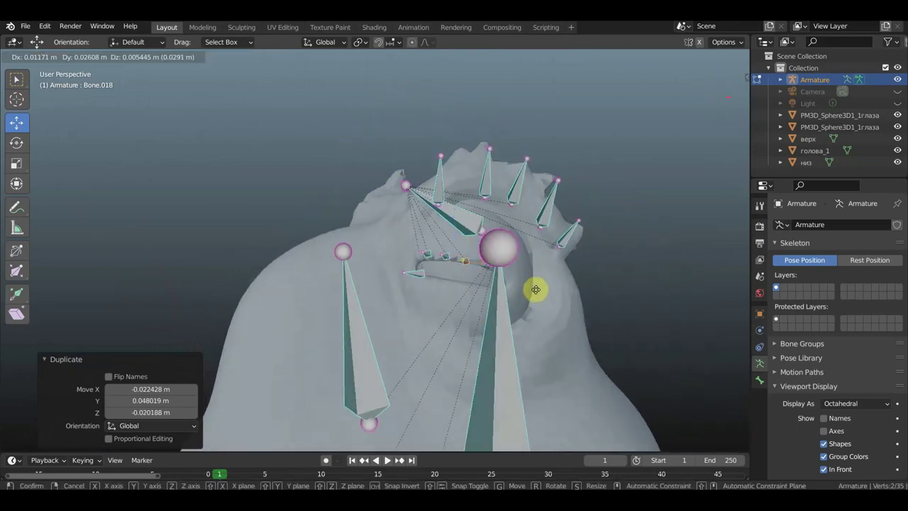
click(542, 285)
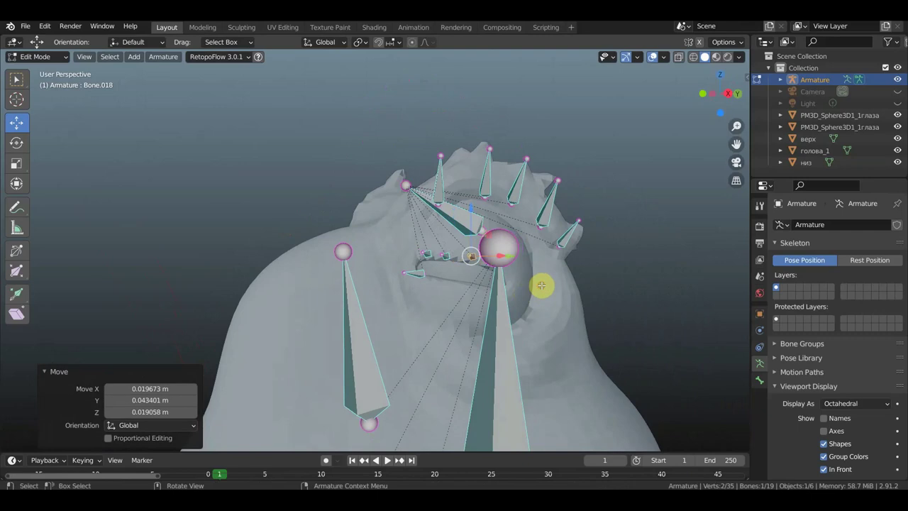
Fine-tune the positions of Bone.017 and Bone.018 on the lower lid.
click(446, 256)
key(g)
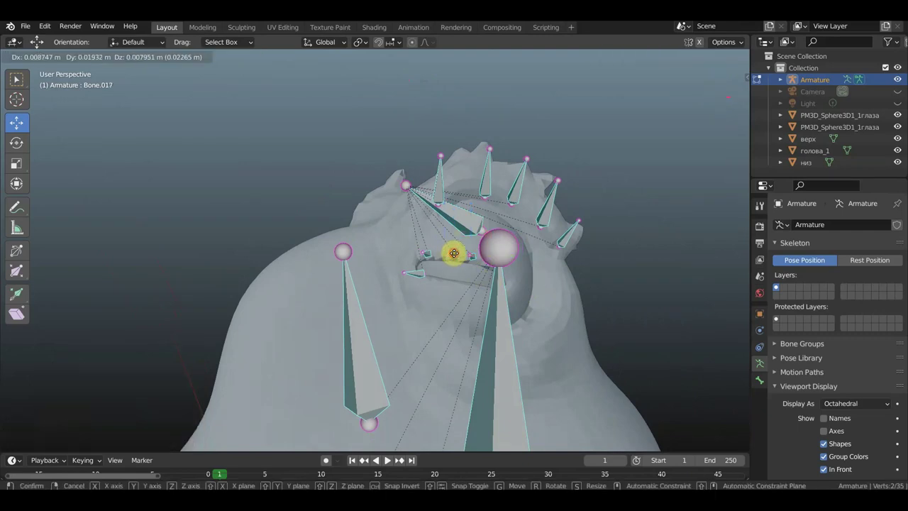
click(454, 253)
mouse_move(493, 277)
middle_down()
mouse_move(480, 284)
mouse_move(466, 264)
middle_up()
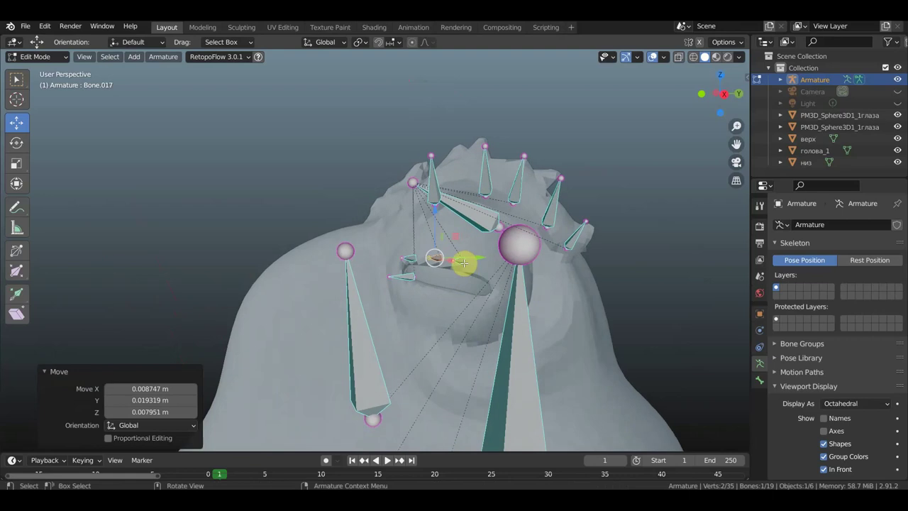
click(464, 263)
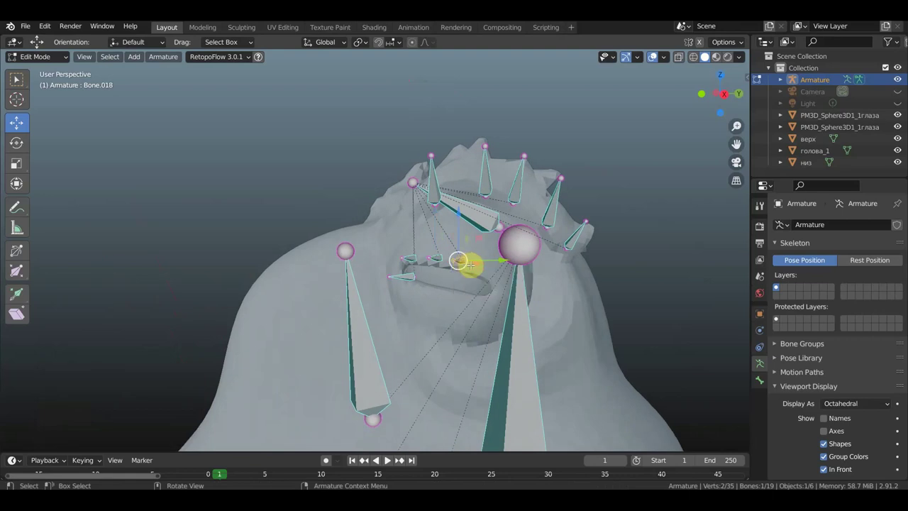
key(g)
click(469, 270)
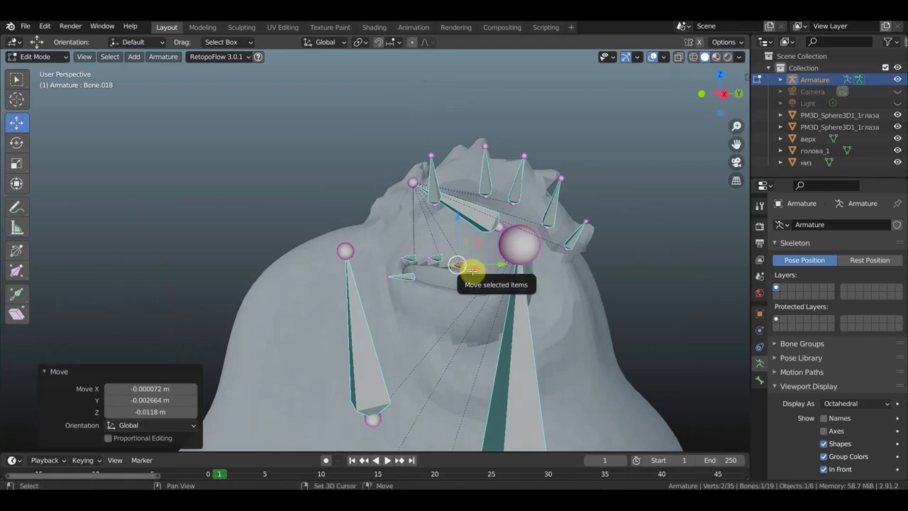
Add Bone.019 and Bone.020 to complete the row at the lid's end.
key(shift+d)
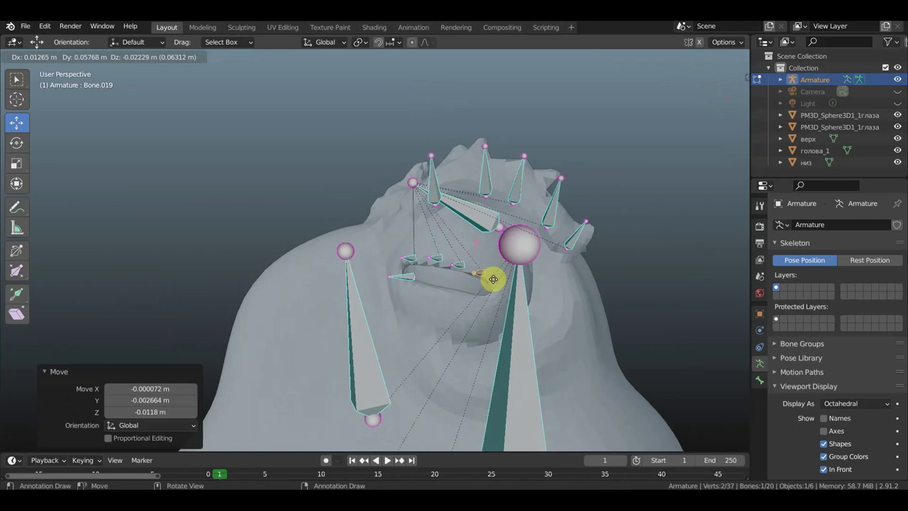
click(491, 277)
middle_drag(466, 270, 422, 261)
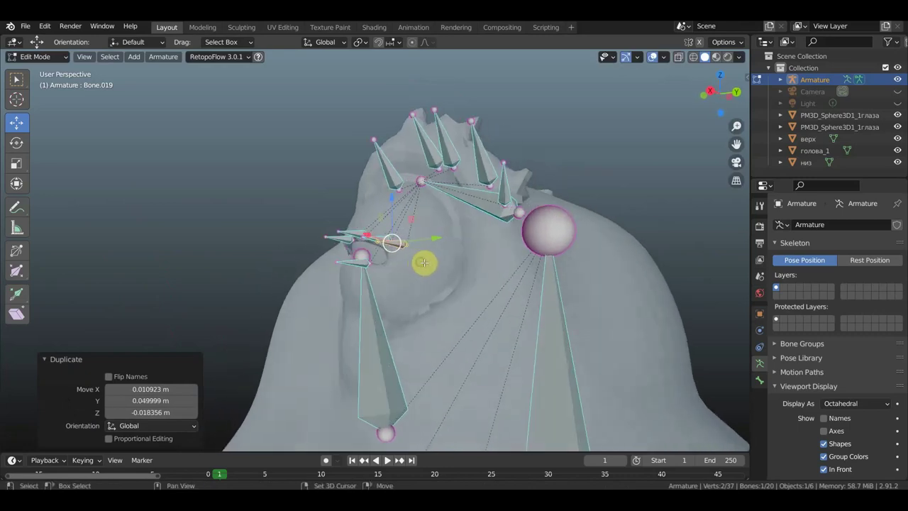
key(shift+d)
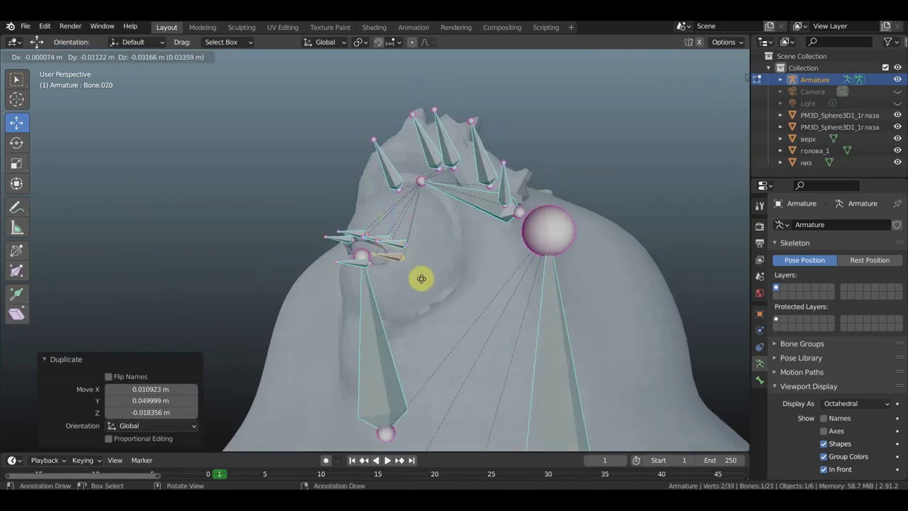
click(424, 283)
mouse_move(426, 279)
middle_down()
mouse_move(515, 300)
mouse_move(503, 317)
mouse_move(481, 318)
middle_up()
key(g)
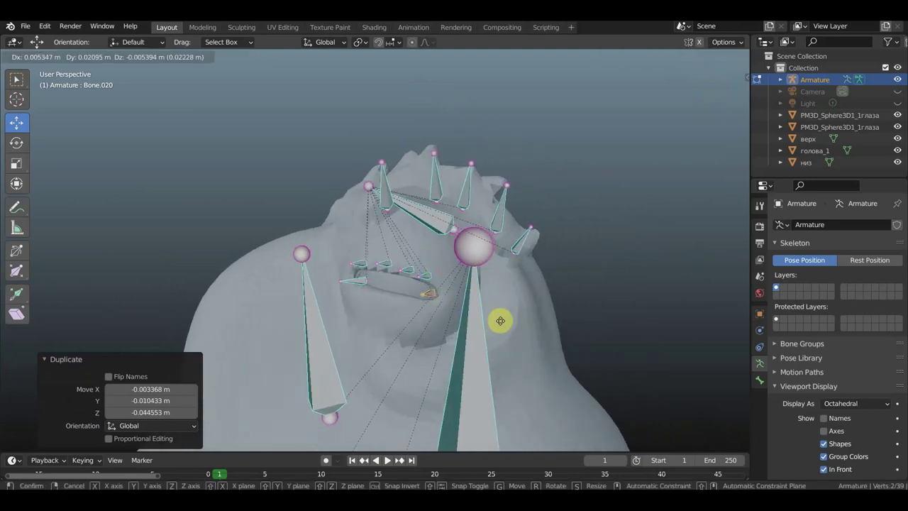
click(510, 322)
Orbit around the eye and select Bone.016 and Bone.017.
mouse_move(506, 320)
middle_down()
mouse_move(525, 359)
mouse_move(466, 357)
mouse_move(461, 347)
mouse_move(480, 322)
mouse_move(525, 320)
mouse_move(474, 324)
middle_up()
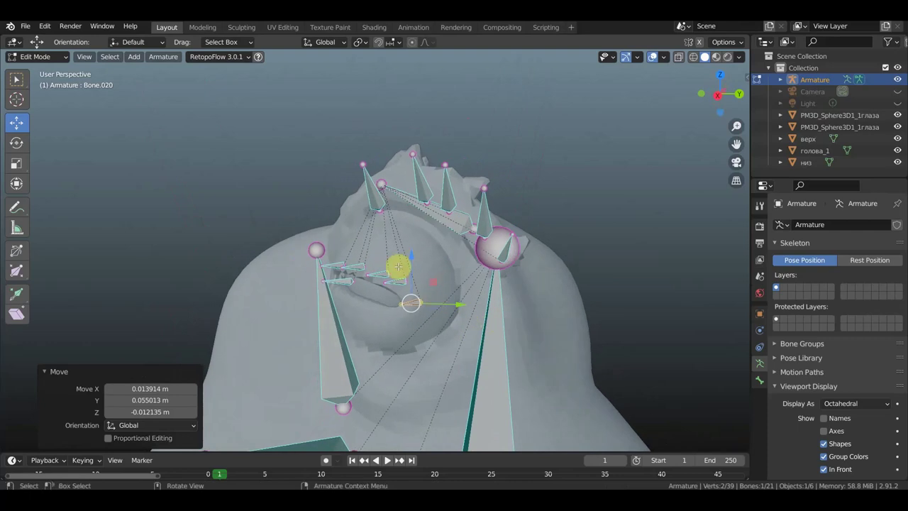
mouse_move(405, 260)
middle_down()
mouse_move(500, 263)
mouse_move(435, 263)
mouse_move(462, 266)
middle_up()
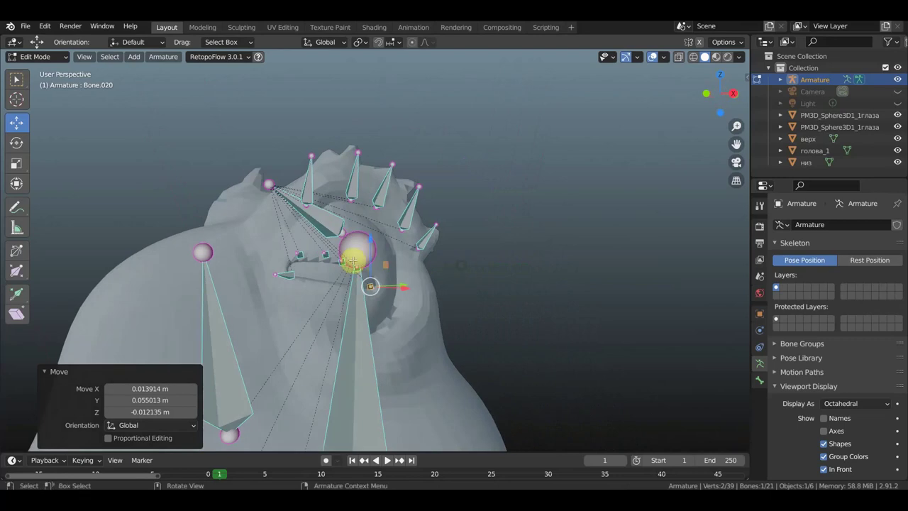
middle_drag(355, 248, 349, 253)
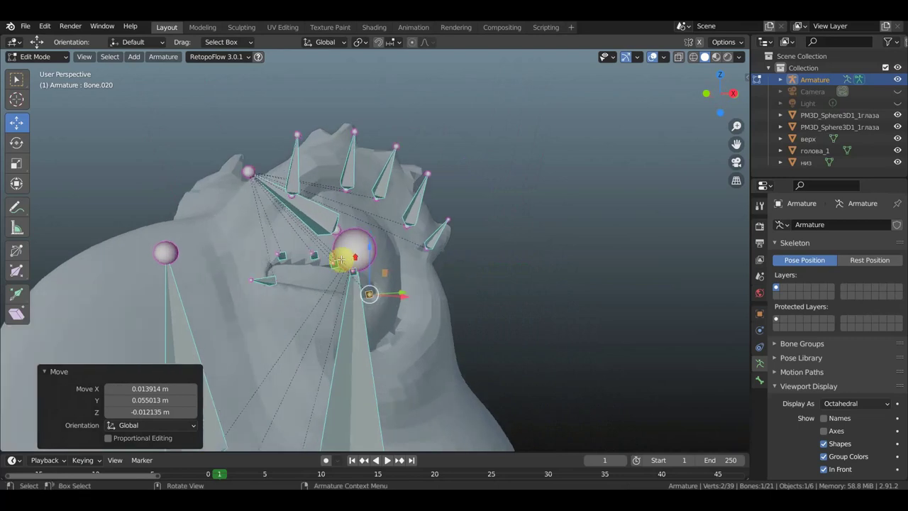
click(287, 261)
shift+click(343, 265)
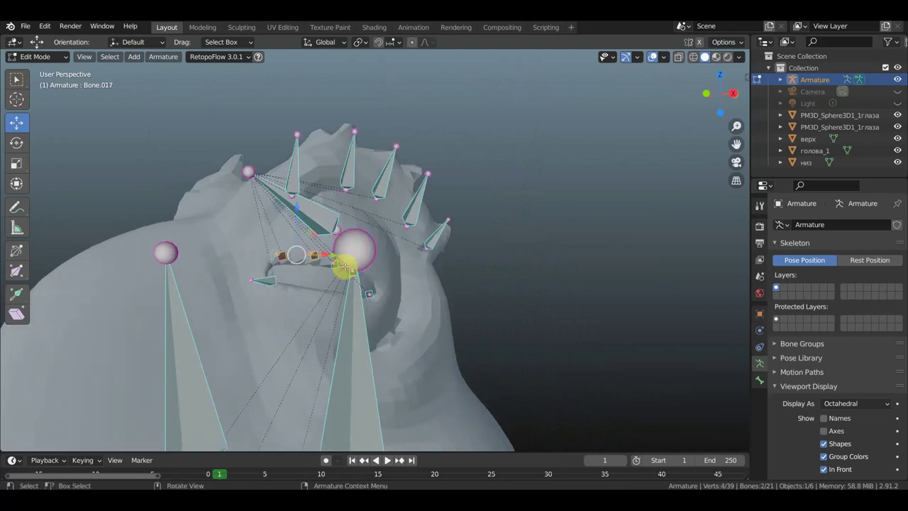
Select Bone.018 and Bone.019 and move them up together.
shift+click(363, 277)
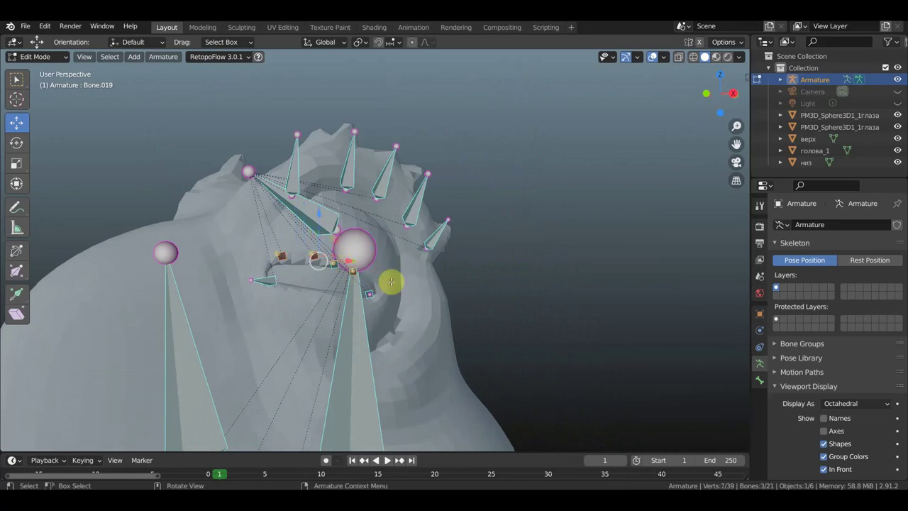
mouse_move(384, 278)
middle_down()
mouse_move(386, 249)
mouse_move(331, 251)
middle_up()
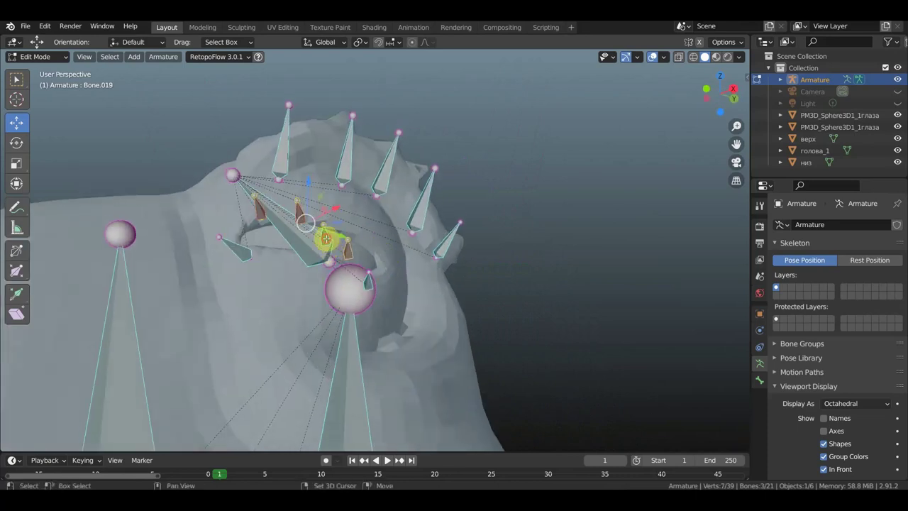
shift+click(403, 243)
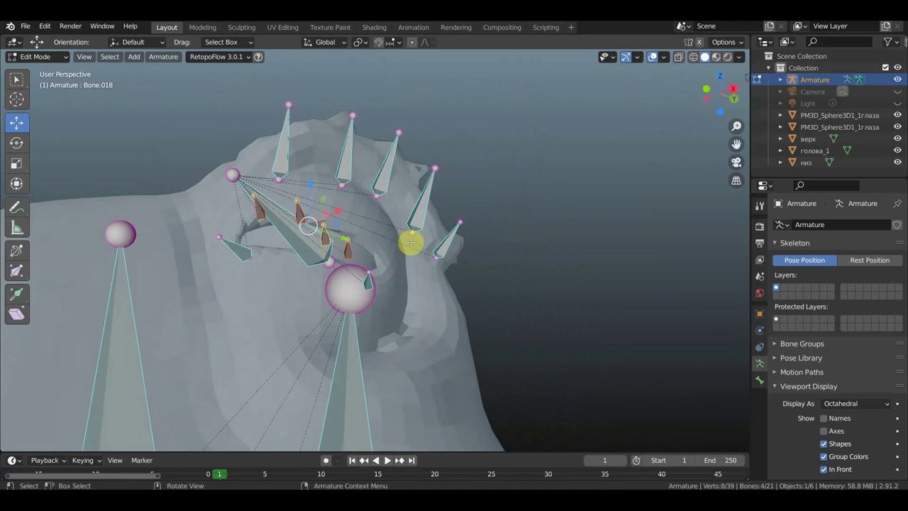
middle_drag(415, 219, 419, 205)
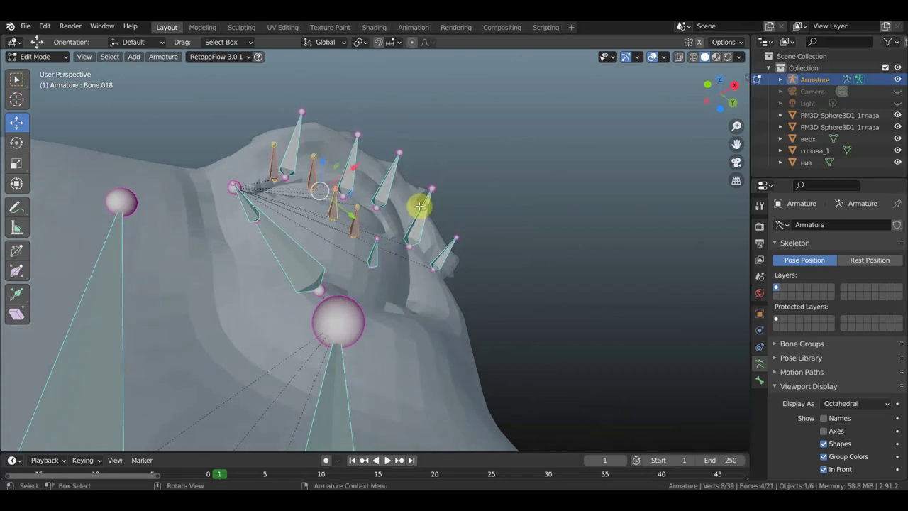
click(340, 215)
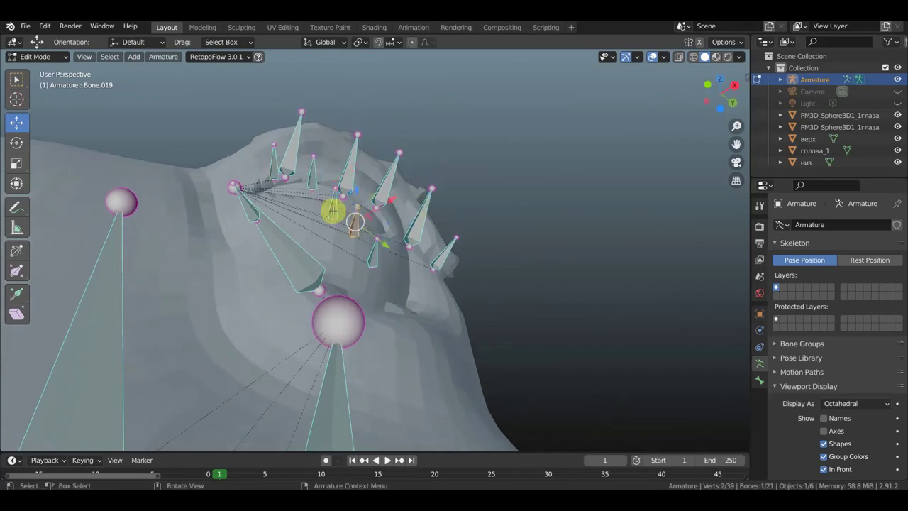
shift+click(330, 210)
key(g)
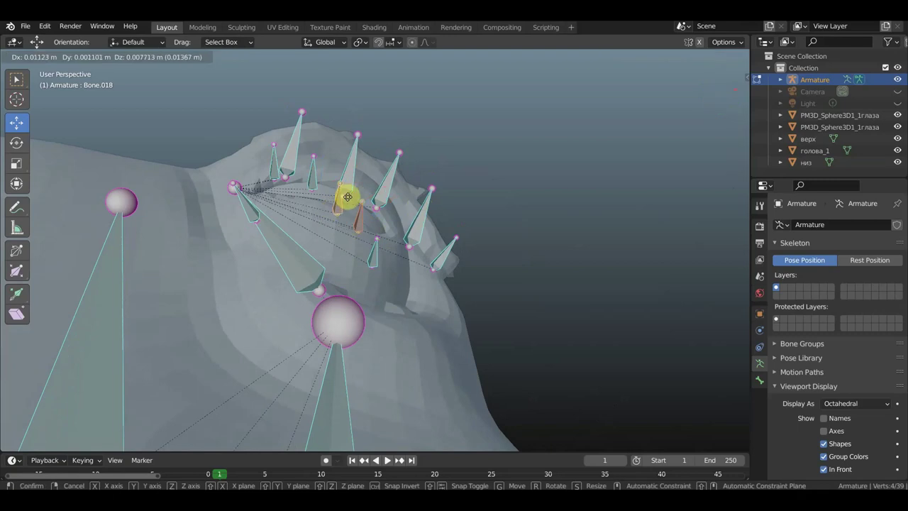
click(351, 181)
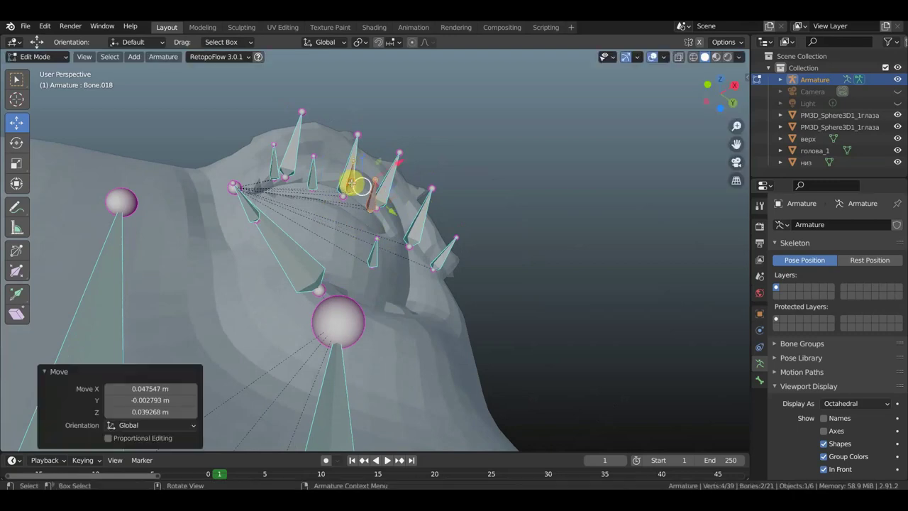
Reposition two small eyelid bones onto the upper lid edge.
click(313, 179)
key(g)
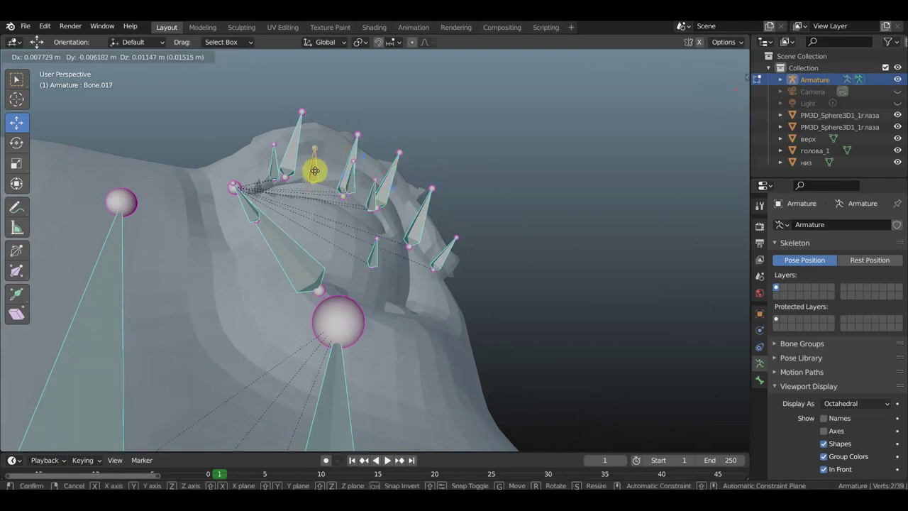
click(316, 170)
mouse_move(314, 168)
middle_down()
mouse_move(284, 178)
mouse_move(230, 170)
middle_up()
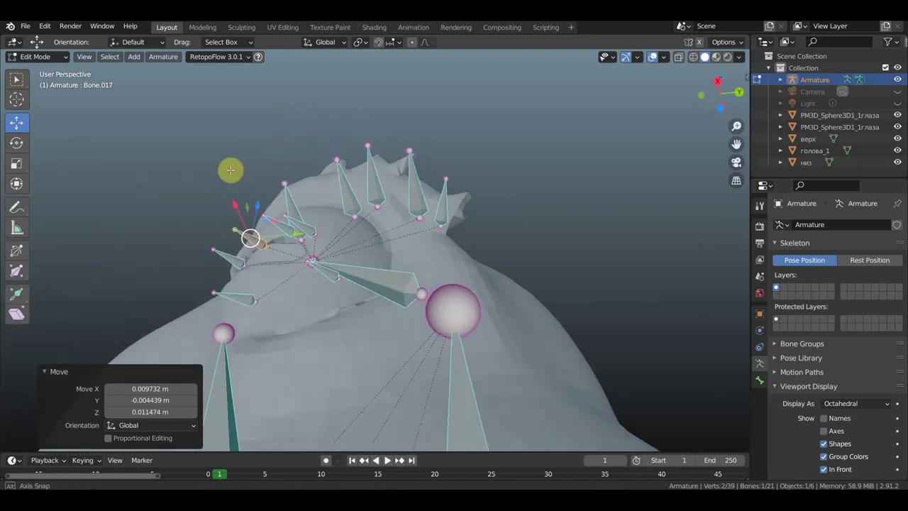
click(306, 230)
key(g)
click(308, 242)
mouse_move(308, 242)
middle_down()
mouse_move(428, 253)
mouse_move(402, 277)
middle_up()
key(g)
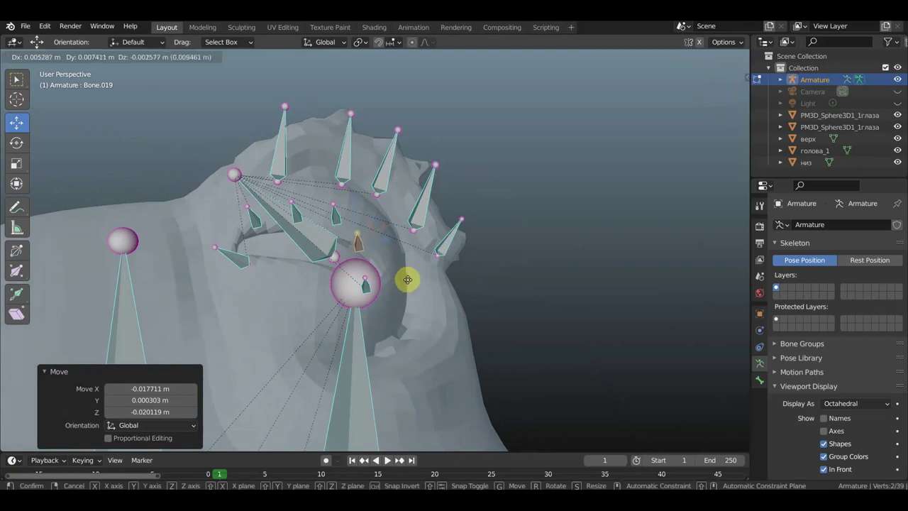
click(416, 279)
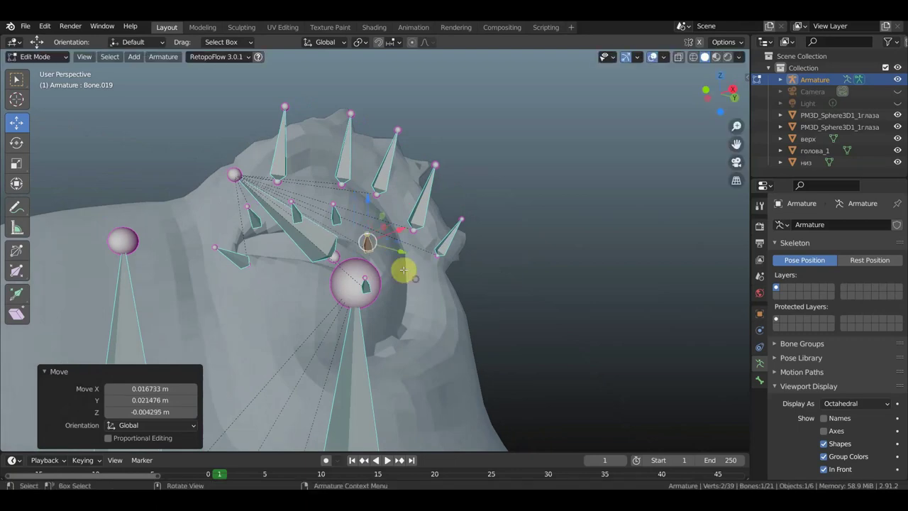
Move the neighbouring eyelid bone onto the lid edge and refine its position.
click(334, 216)
key(g)
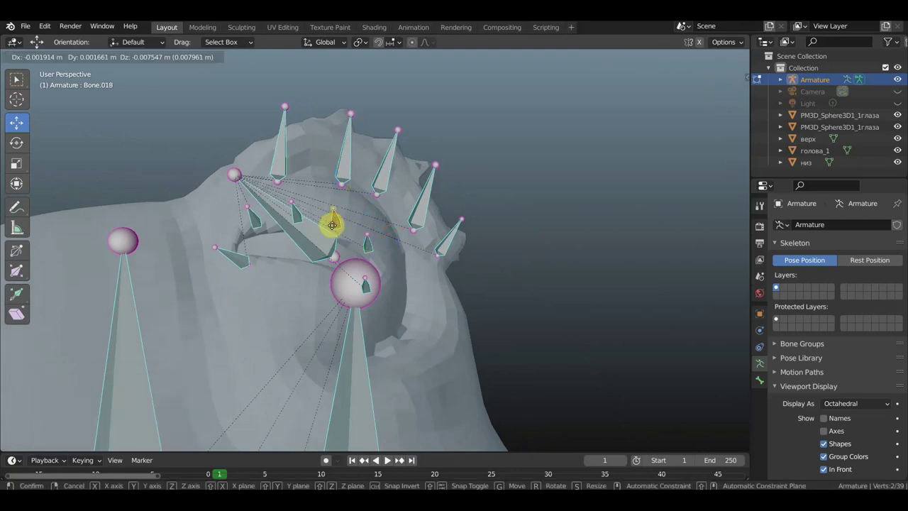
click(331, 225)
mouse_move(286, 235)
middle_down()
mouse_move(263, 235)
mouse_move(247, 261)
middle_up()
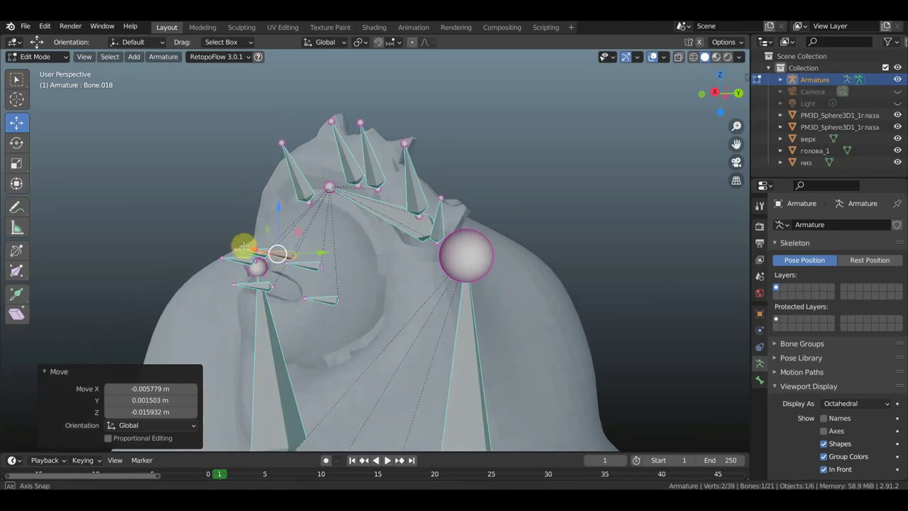
key(g)
click(285, 267)
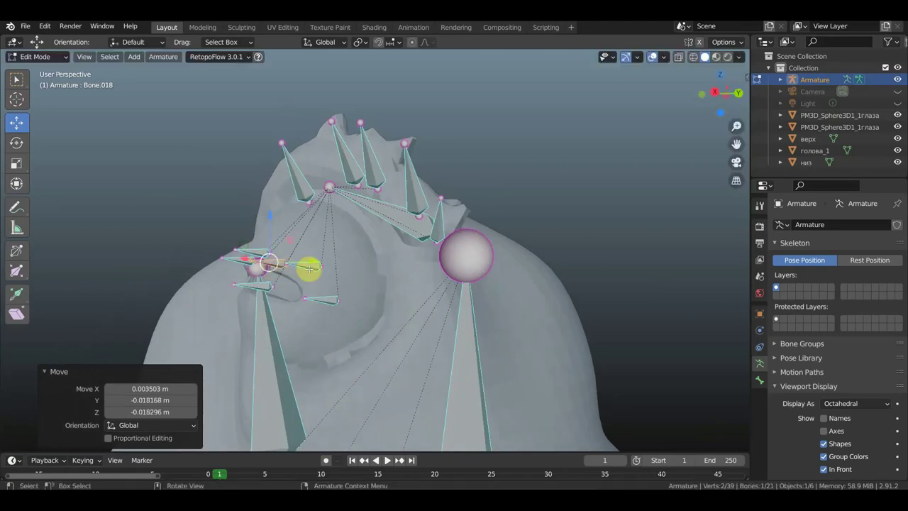
Adjust another eyelid bone's position along the upper lid.
click(306, 269)
key(g)
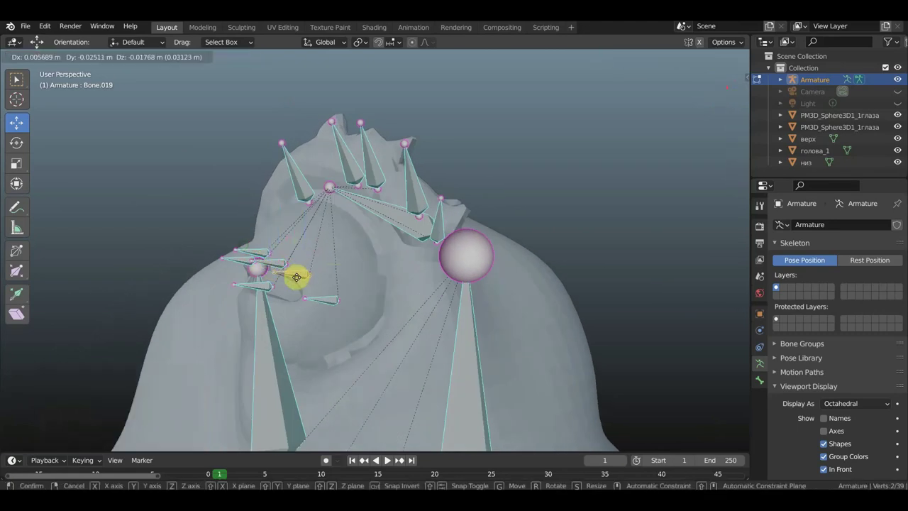
click(296, 277)
mouse_move(296, 277)
middle_down()
mouse_move(395, 264)
mouse_move(384, 282)
mouse_move(399, 298)
mouse_move(394, 286)
middle_up()
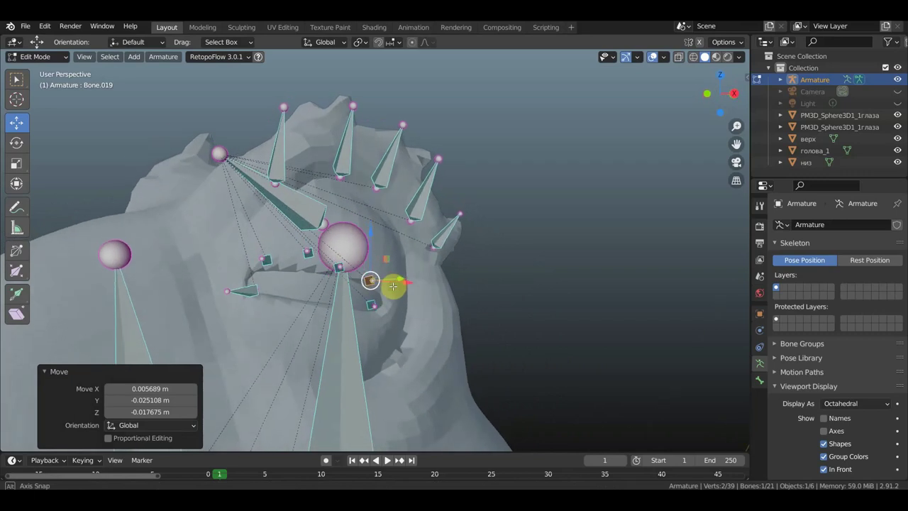
key(g)
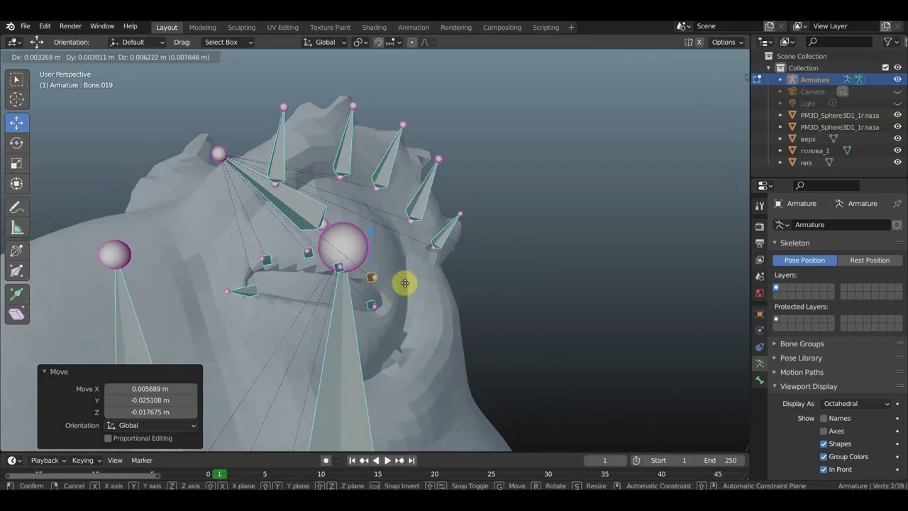
click(405, 283)
Slide one more upper eyelid bone along the lid.
mouse_move(405, 283)
middle_down()
mouse_move(297, 279)
mouse_move(294, 270)
mouse_move(391, 279)
mouse_move(385, 273)
mouse_move(405, 284)
mouse_move(290, 250)
middle_up()
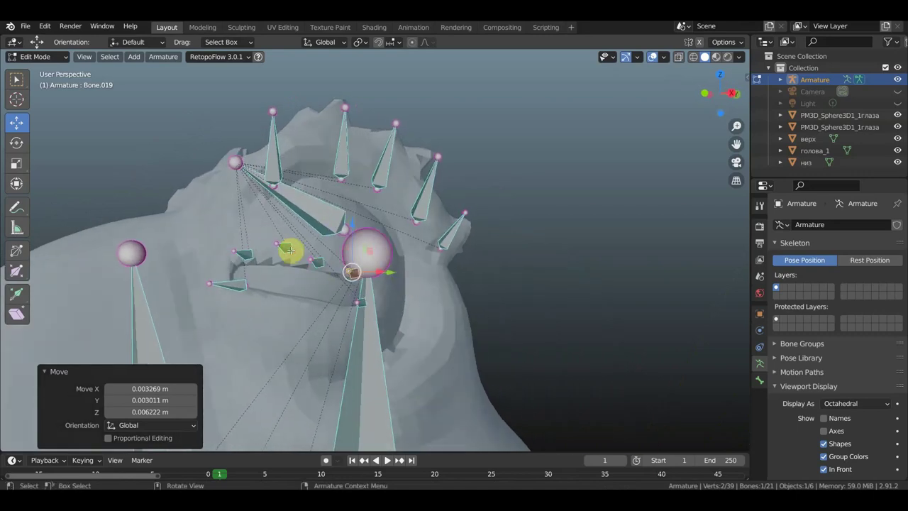
click(289, 249)
drag(290, 250, 283, 257)
mouse_move(370, 268)
middle_down()
mouse_move(416, 273)
mouse_move(400, 284)
mouse_move(380, 278)
middle_up()
Select the four upper eyelid bones and duplicate them downward in right side view.
click(368, 279)
shift+click(348, 266)
shift+click(324, 266)
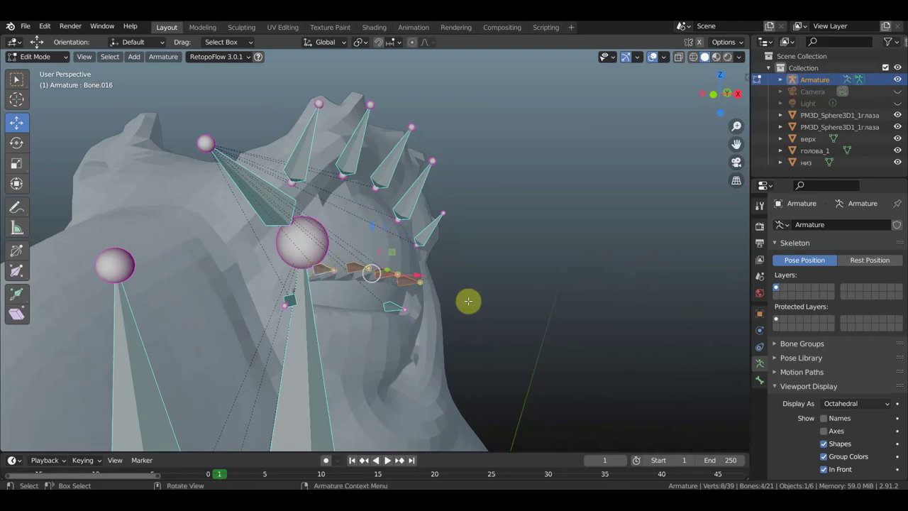
key(KP_3)
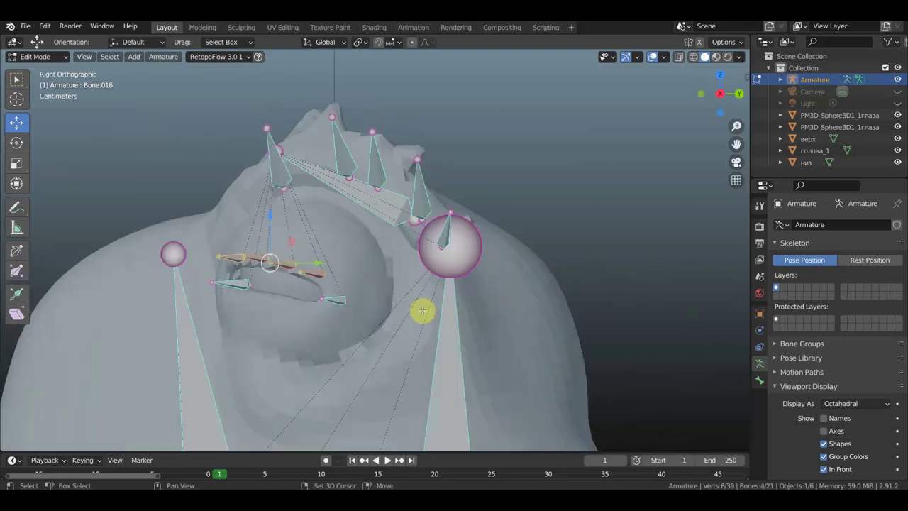
key(shift+d)
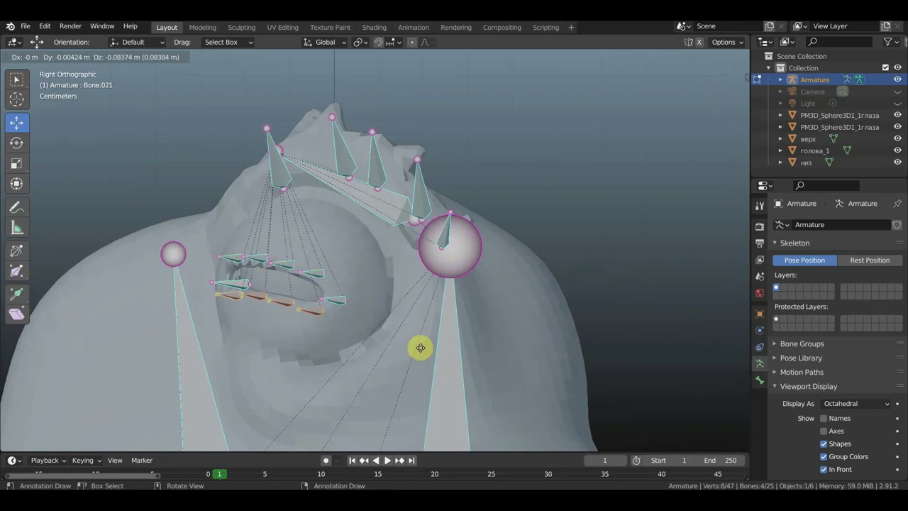
Move the first two duplicated eyelid bones down onto the lower lid.
middle_drag(342, 347, 338, 339)
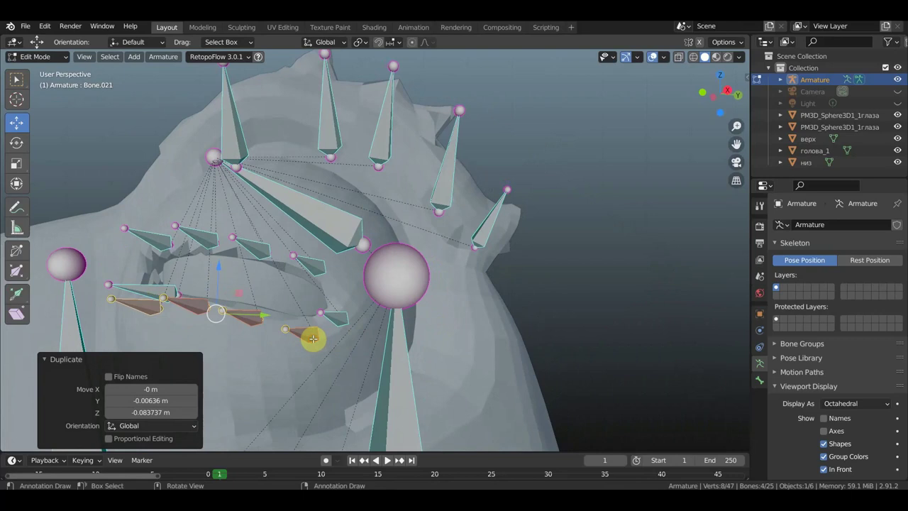
click(304, 331)
key(g)
click(302, 331)
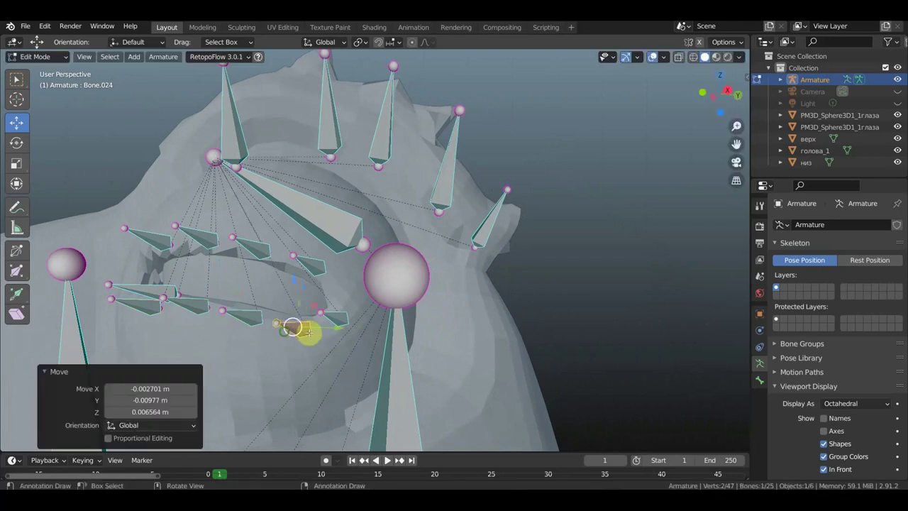
middle_drag(294, 324, 314, 334)
click(237, 315)
key(g)
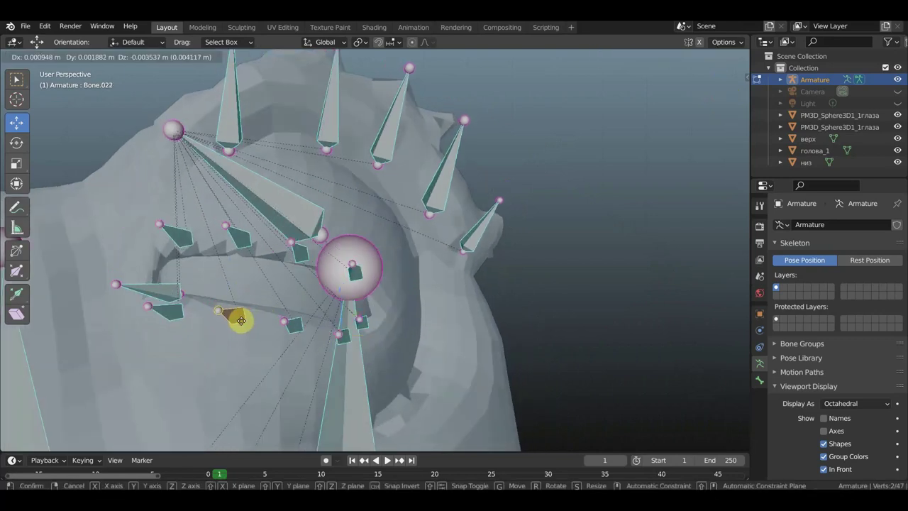
click(243, 321)
Place the next two copied bones along the lower eyelid beneath the eye.
click(170, 310)
key(g)
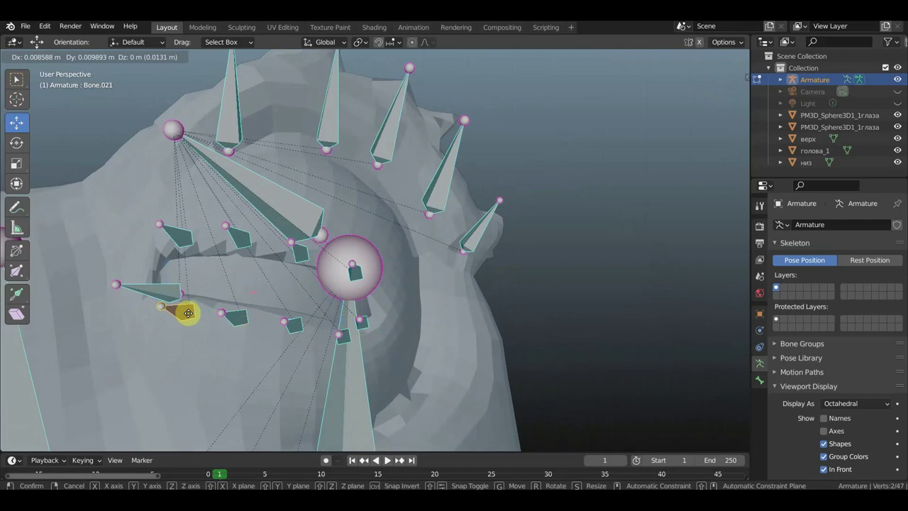
click(195, 313)
middle_drag(181, 309, 196, 304)
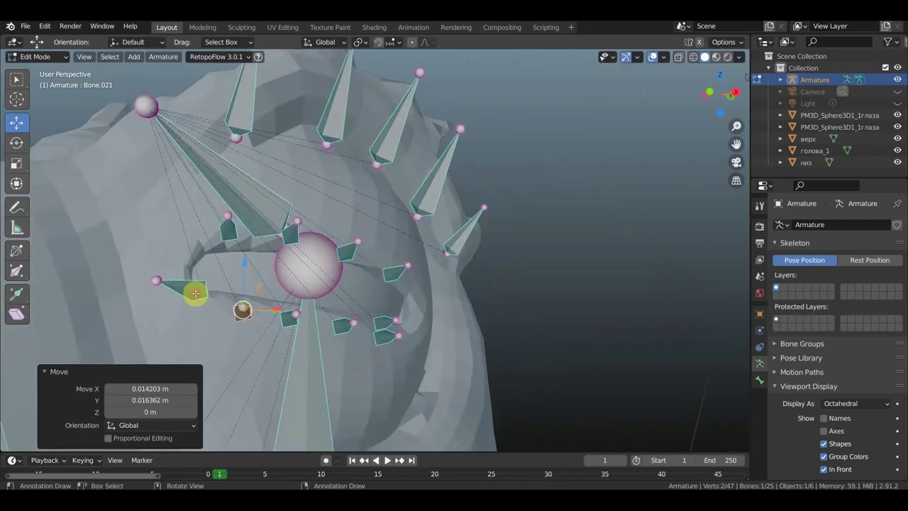
click(195, 293)
key(g)
click(180, 283)
mouse_move(158, 270)
middle_down()
mouse_move(262, 337)
mouse_move(259, 300)
mouse_move(243, 297)
middle_up()
Refine the lower eyelid bone positions from different viewing angles.
middle_drag(304, 310, 243, 310)
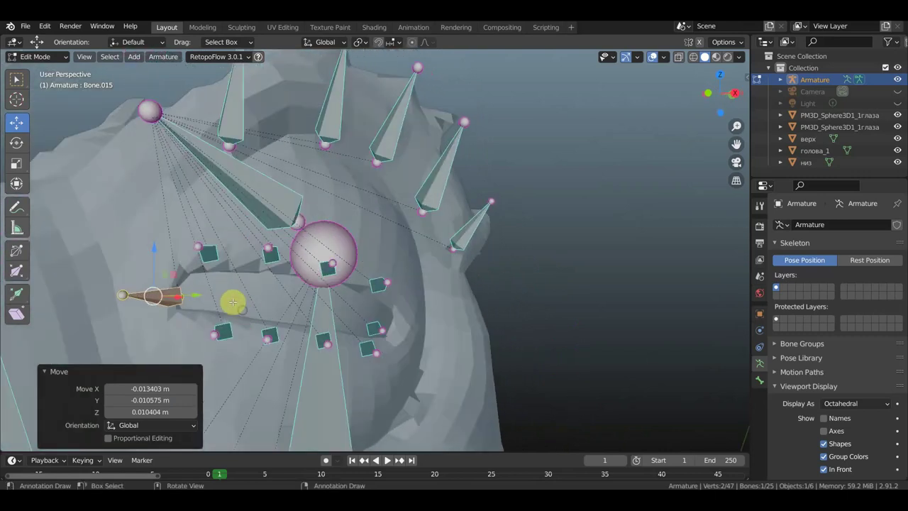
key(g)
click(202, 308)
mouse_move(192, 308)
middle_down()
mouse_move(146, 308)
mouse_move(258, 292)
mouse_move(259, 260)
mouse_move(261, 270)
mouse_move(330, 277)
mouse_move(344, 304)
mouse_move(314, 325)
middle_up()
key(g)
click(145, 305)
key(g)
click(274, 262)
Settle the last lower eyelid bone on the lid, then add another bone to the selection.
click(376, 313)
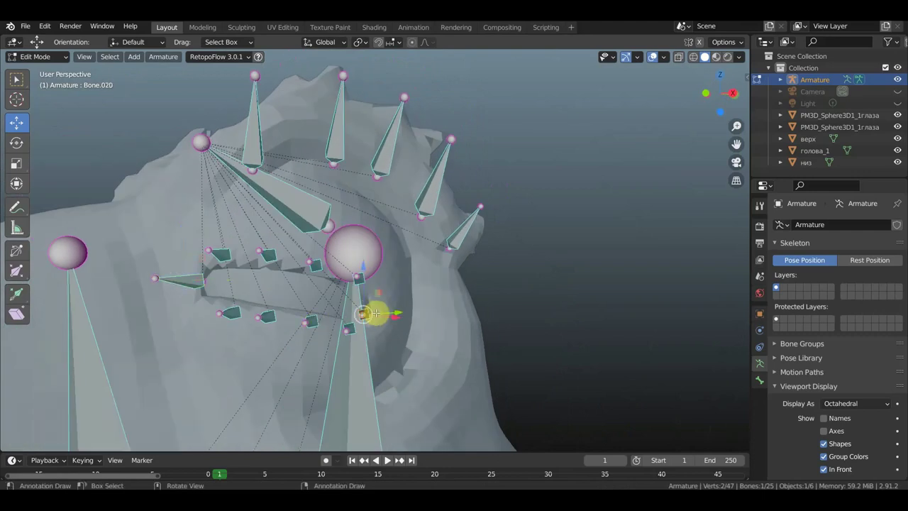
key(g)
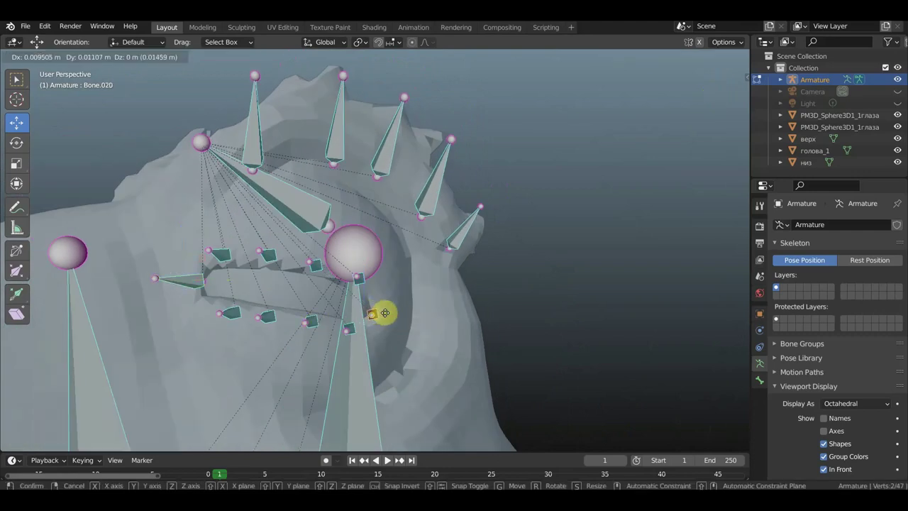
click(385, 312)
mouse_move(385, 314)
middle_down()
mouse_move(340, 314)
mouse_move(361, 317)
mouse_move(349, 295)
mouse_move(388, 305)
mouse_move(296, 258)
middle_up()
key(g)
click(345, 314)
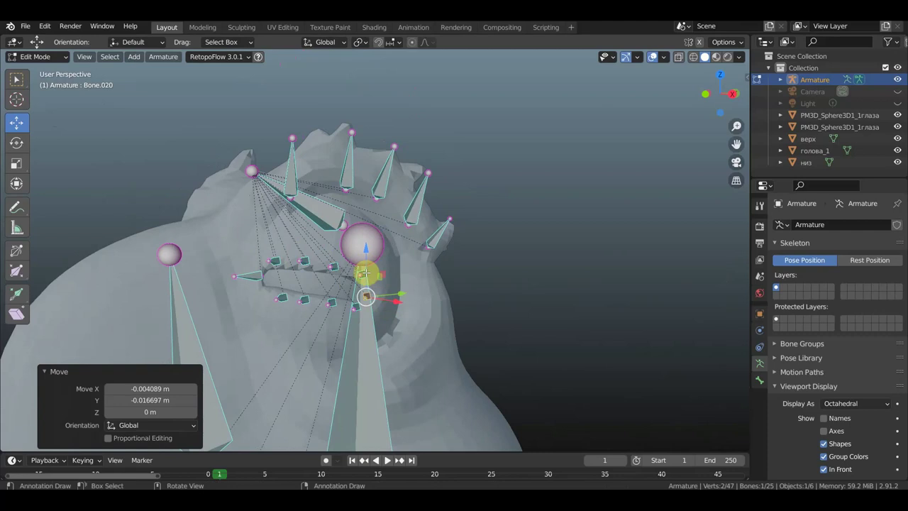
mouse_move(336, 284)
middle_down()
mouse_move(310, 300)
mouse_move(286, 300)
mouse_move(294, 227)
mouse_move(349, 234)
middle_up()
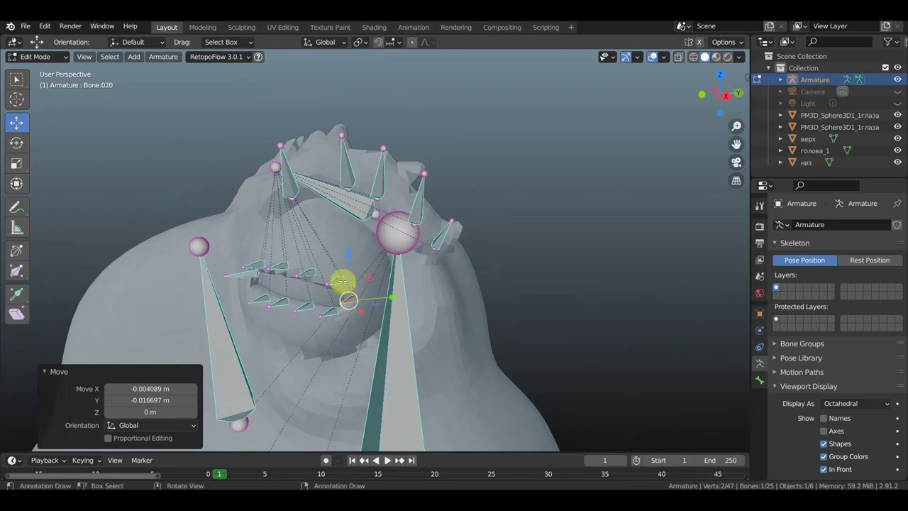
shift+click(309, 276)
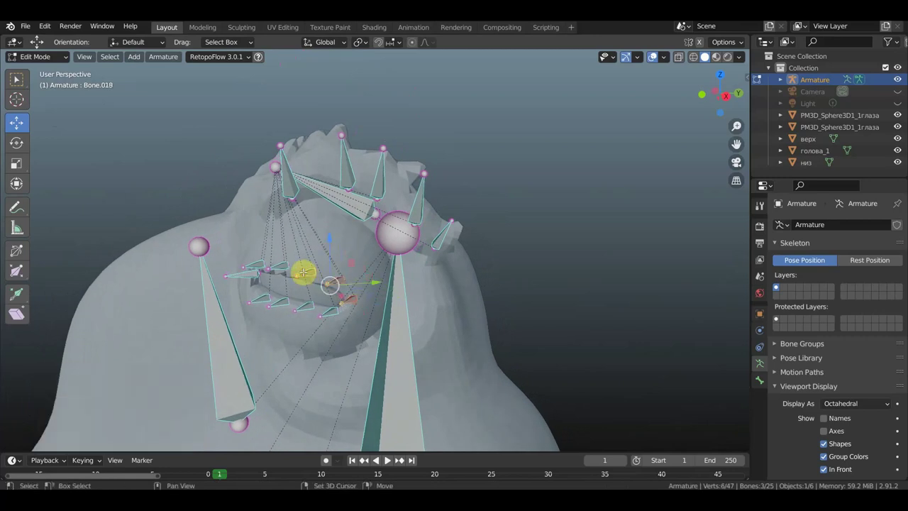
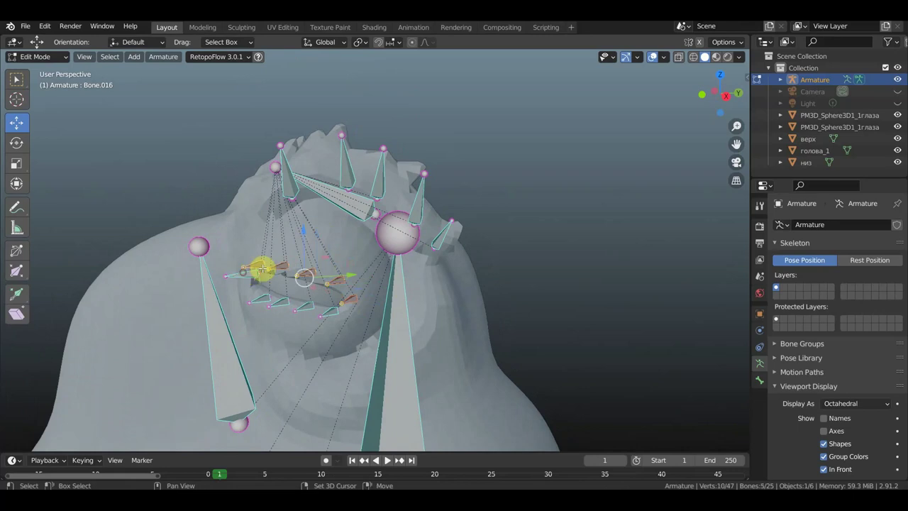
Duplicate the selected group of small bones and place the copies beside the existing rows.
middle_drag(262, 268, 217, 256)
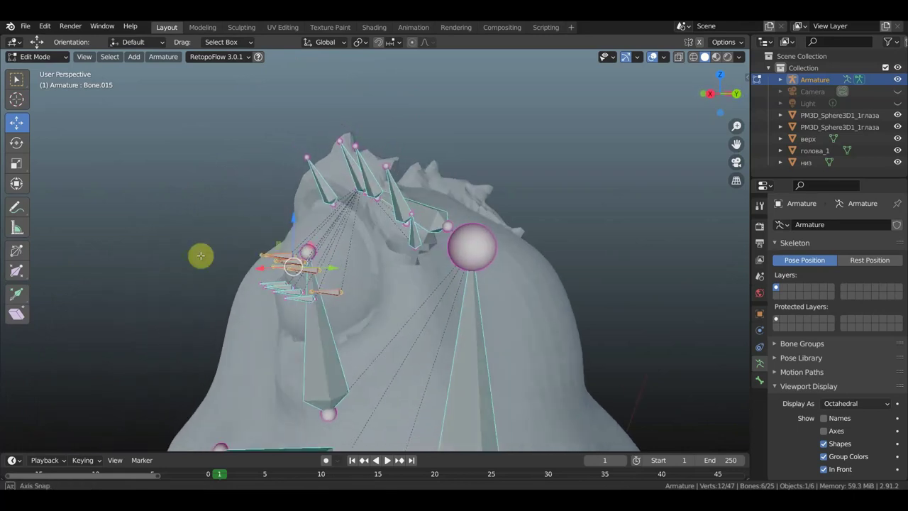
key(shift+d)
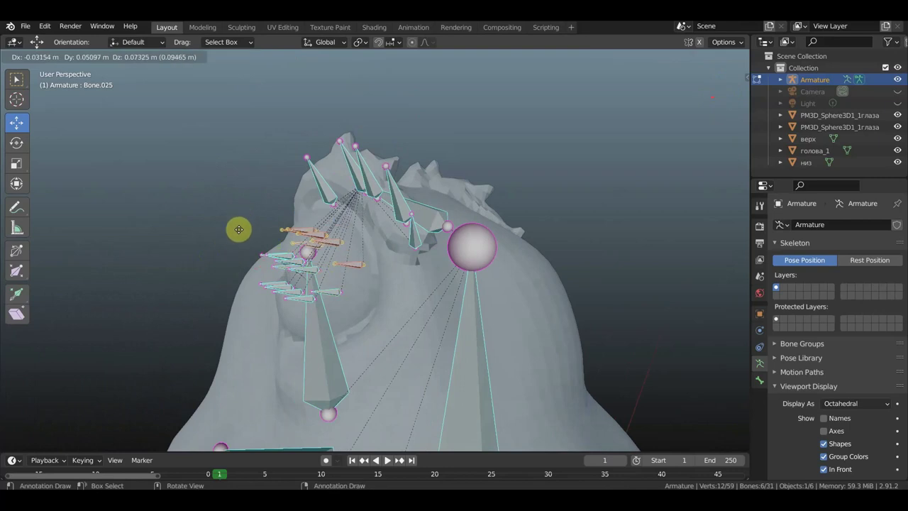
click(233, 233)
mouse_move(310, 237)
middle_down()
mouse_move(410, 239)
mouse_move(364, 282)
mouse_move(327, 282)
middle_up()
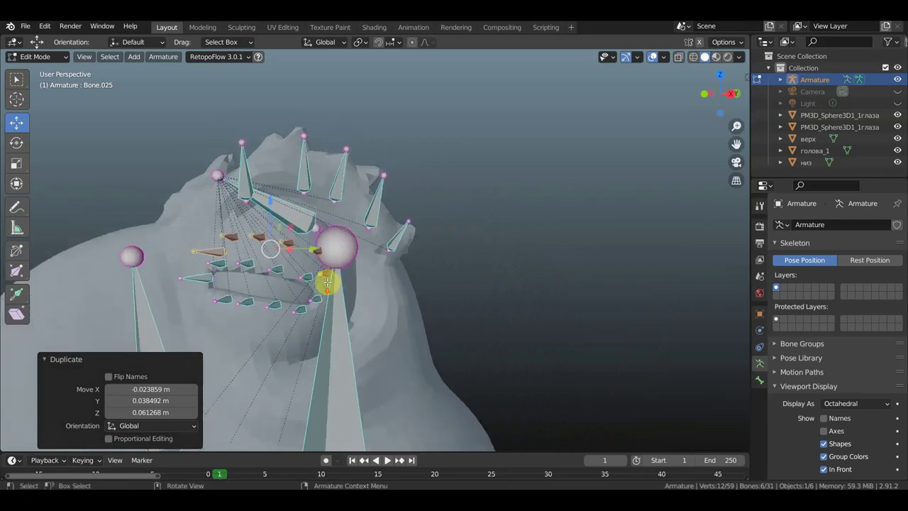
Nudge individual duplicated bone tips into place to fit the face.
click(382, 304)
middle_drag(382, 304, 366, 338)
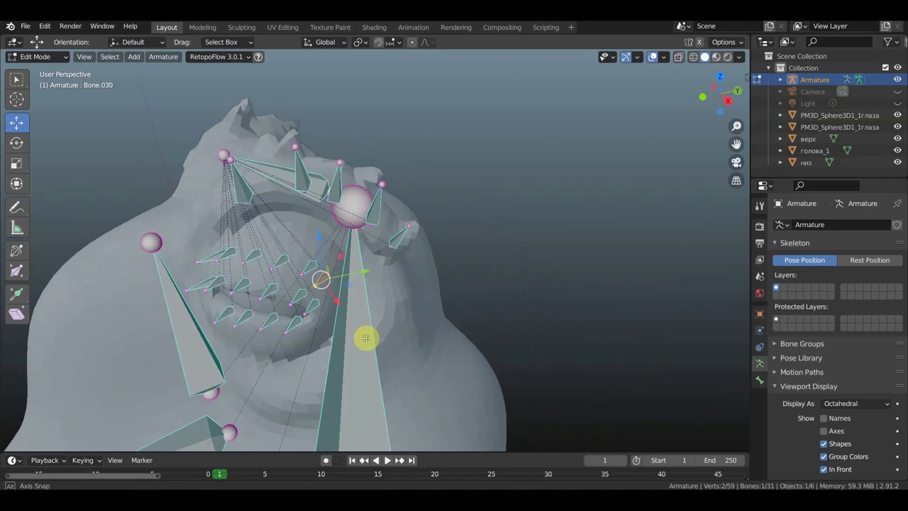
key(g)
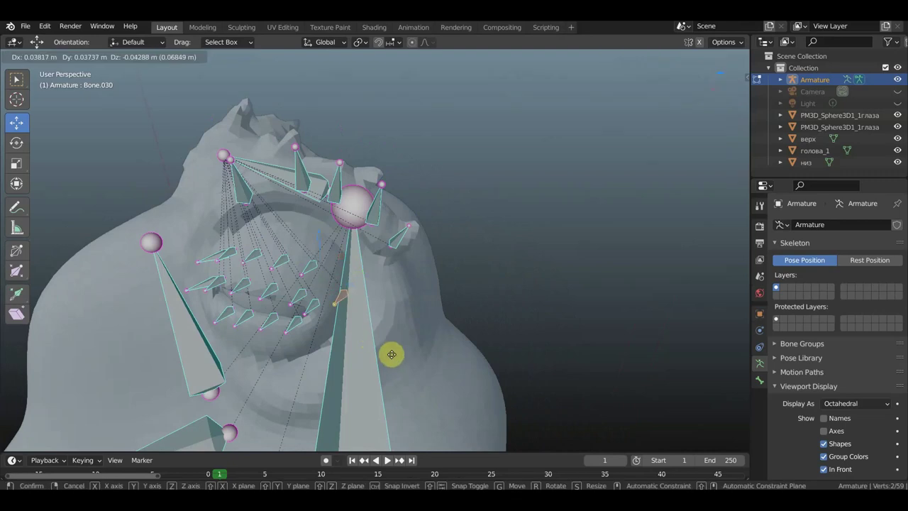
click(391, 348)
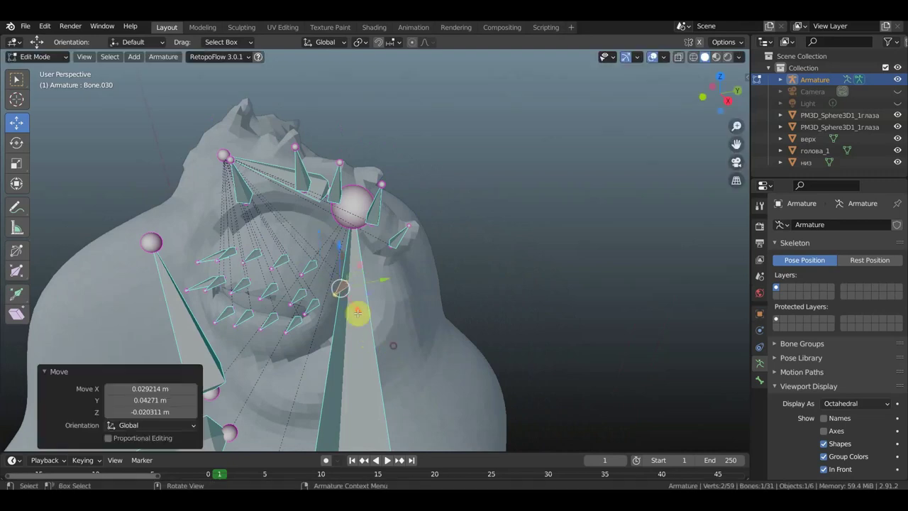
drag(312, 267, 313, 264)
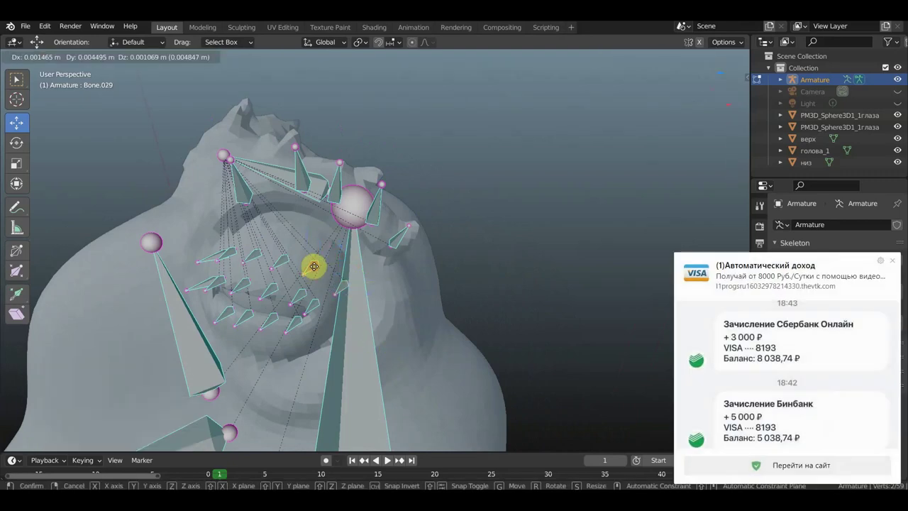
click(892, 261)
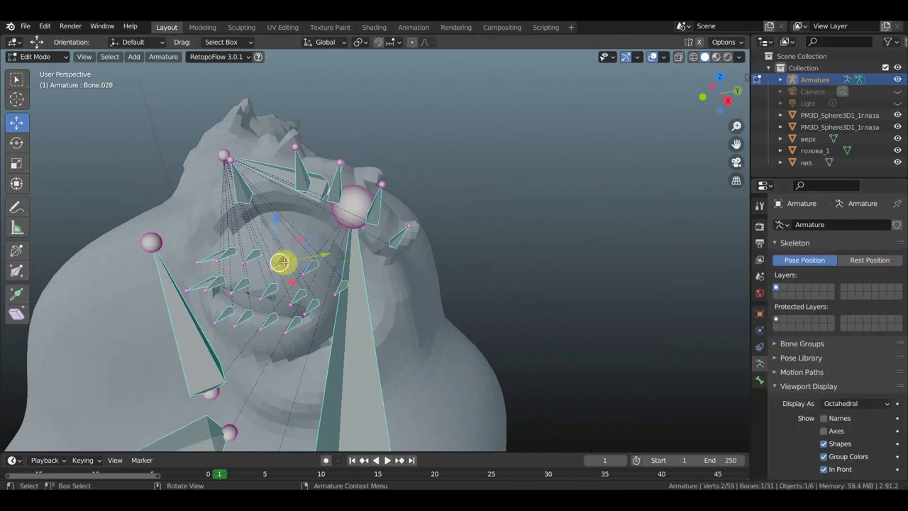
drag(284, 262, 283, 262)
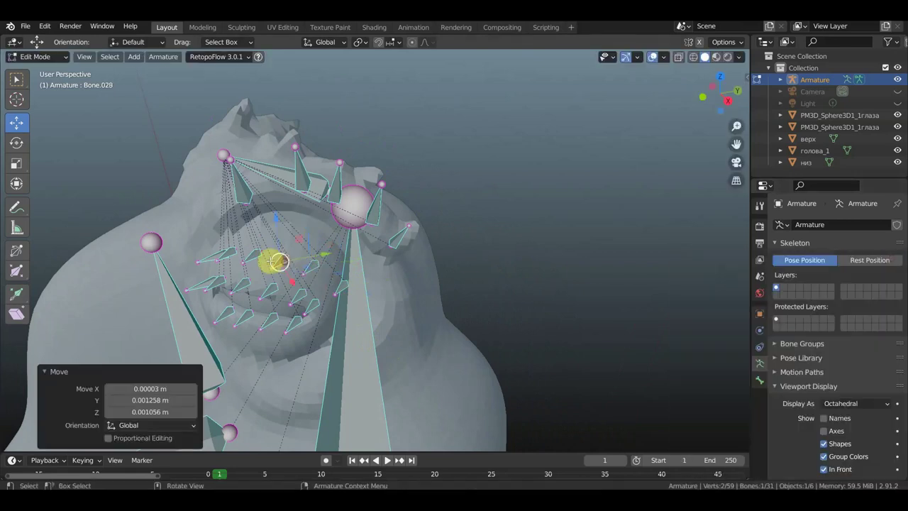
drag(205, 259, 206, 258)
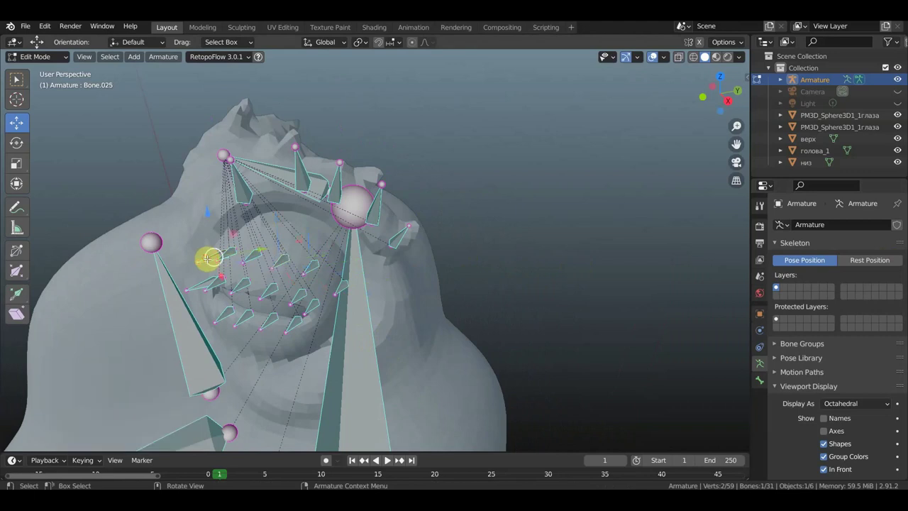
mouse_move(217, 260)
middle_down()
mouse_move(251, 224)
mouse_move(368, 289)
mouse_move(304, 288)
mouse_move(402, 281)
mouse_move(361, 362)
middle_up()
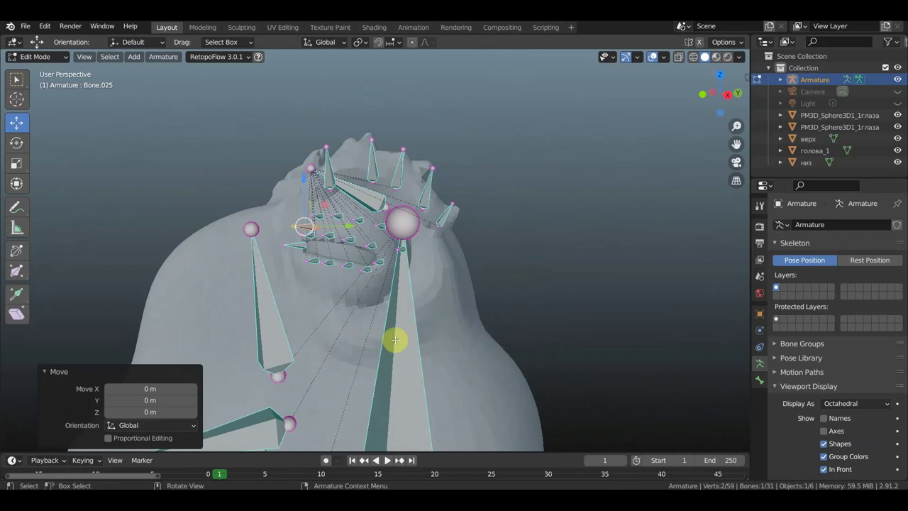
From a frontal view, select three more small bones on the face.
mouse_move(391, 301)
middle_down()
mouse_move(377, 324)
mouse_move(395, 333)
middle_up()
middle_drag(341, 282, 356, 284)
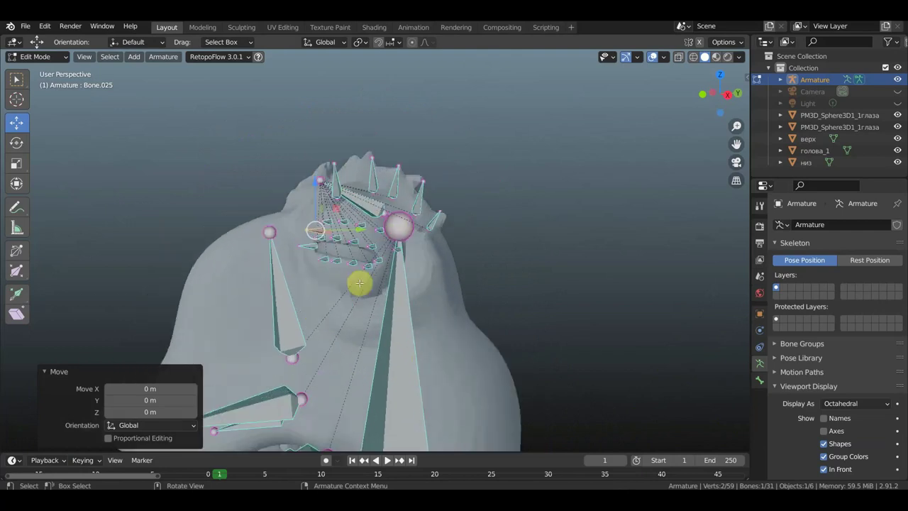
scroll(360, 273, up, 2)
scroll(361, 273, up, 2)
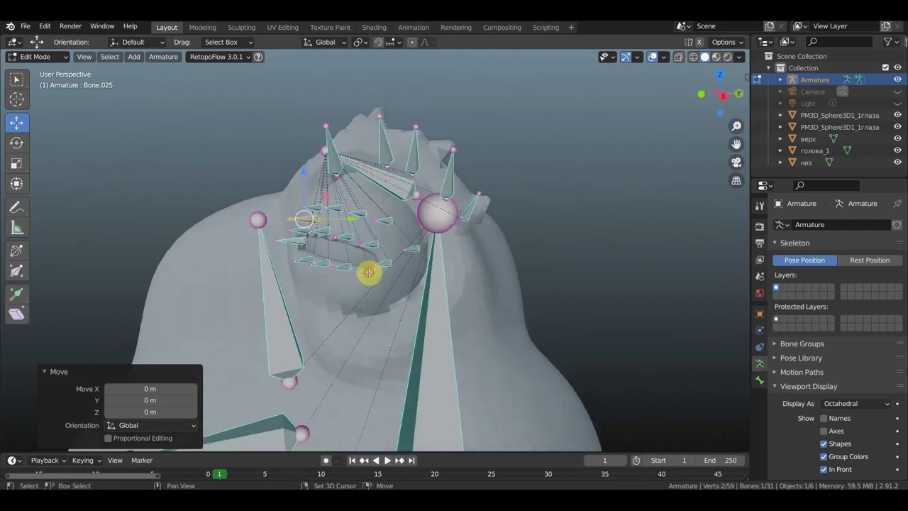
shift+click(368, 273)
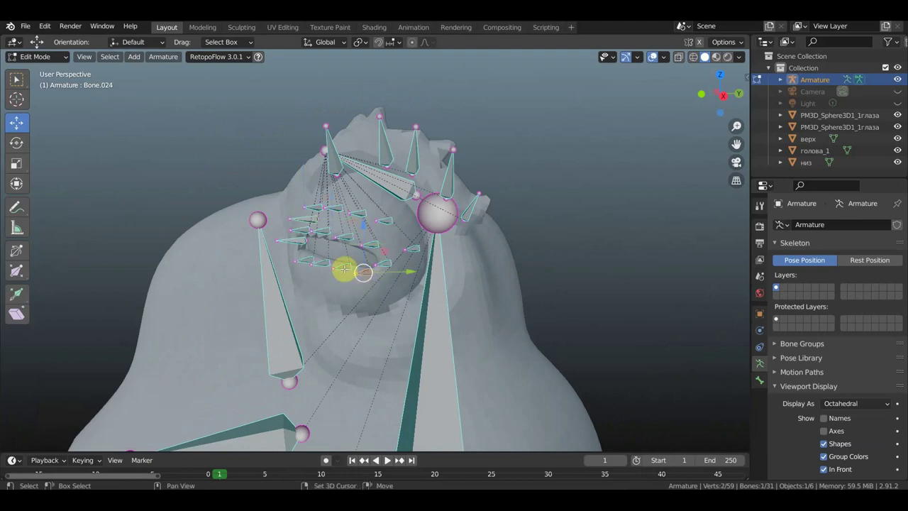
shift+click(322, 266)
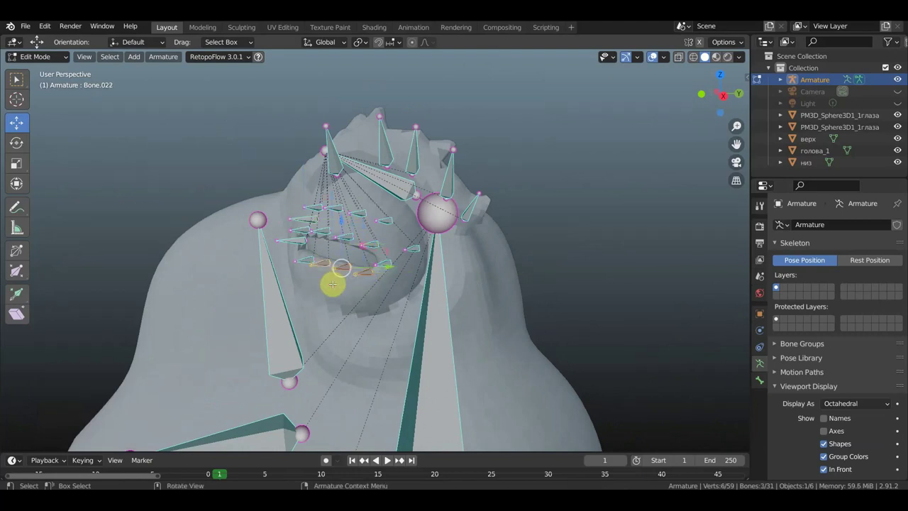
Duplicate the three bones lower on the face and adjust each copy's tip.
key(shift+d)
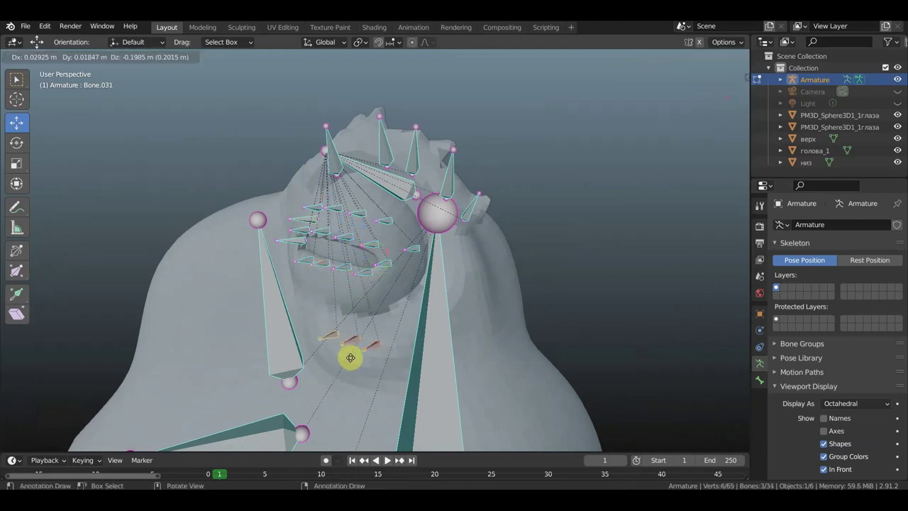
click(351, 357)
mouse_move(430, 350)
middle_down()
mouse_move(403, 405)
mouse_move(440, 405)
middle_up()
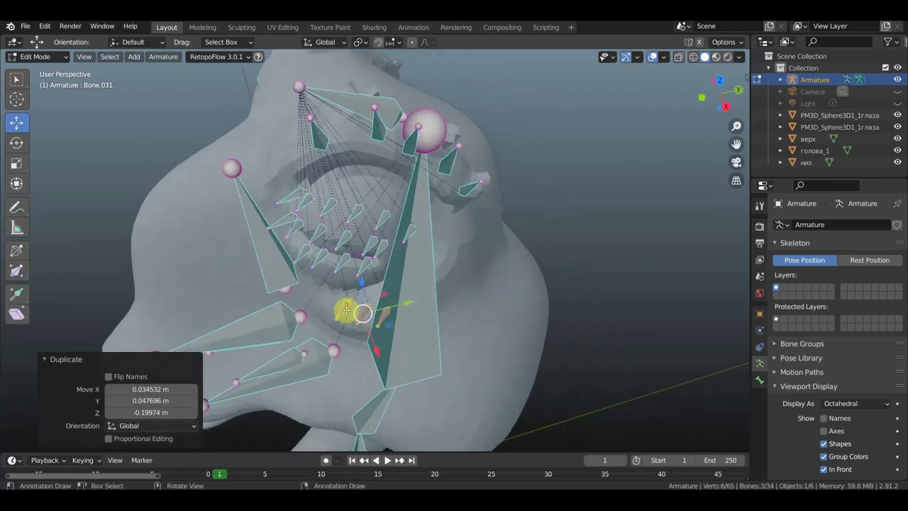
key(g)
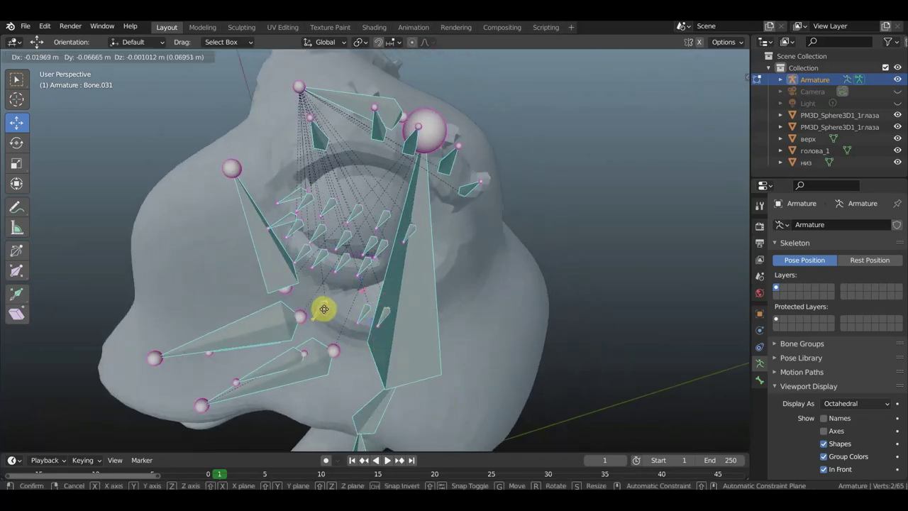
click(359, 315)
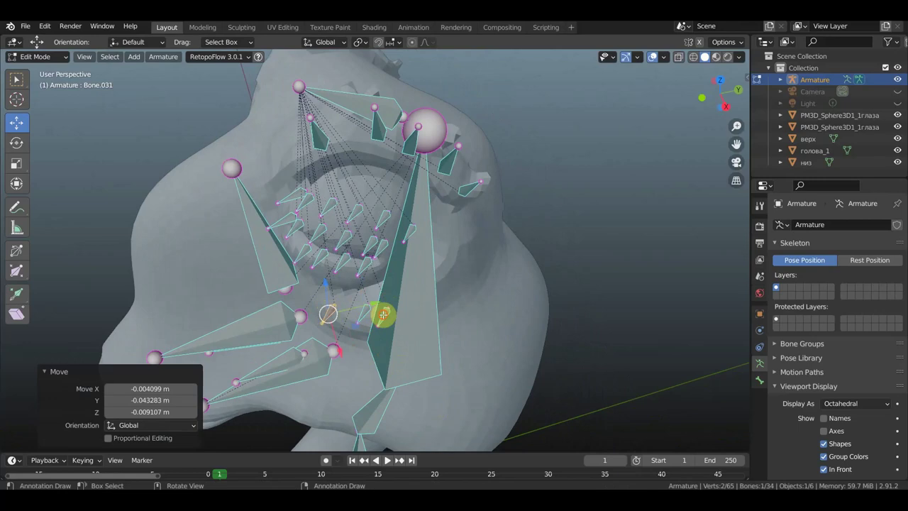
click(383, 314)
drag(383, 316, 413, 304)
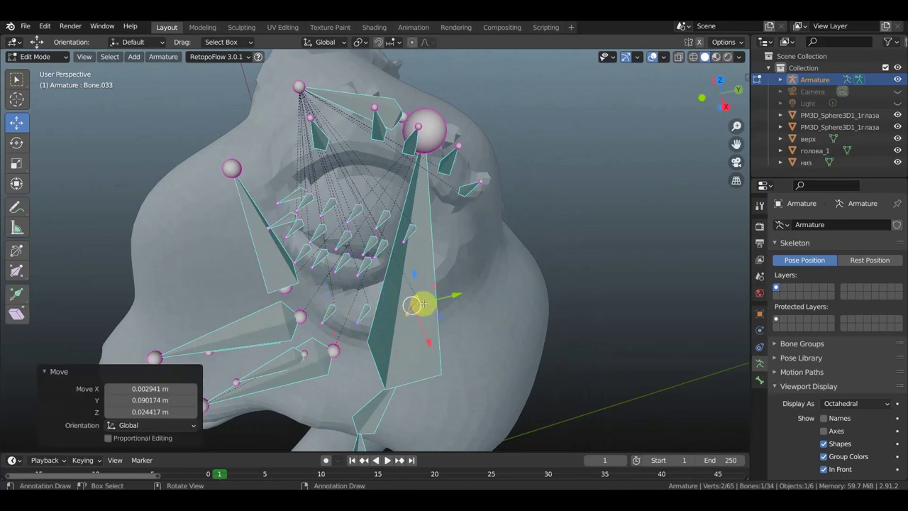
click(367, 314)
drag(367, 315, 373, 316)
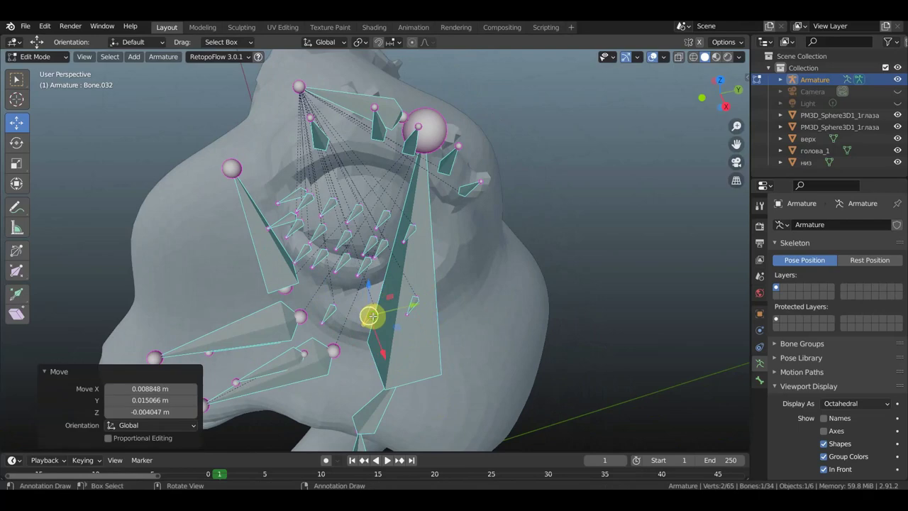
middle_drag(373, 315, 371, 269)
Orbit to a front view and select the top joint of the central head bone.
mouse_move(428, 366)
middle_down()
mouse_move(301, 394)
mouse_move(296, 408)
mouse_move(314, 423)
mouse_move(433, 418)
mouse_move(483, 393)
mouse_move(437, 385)
mouse_move(464, 373)
middle_up()
scroll(480, 391, down, 3)
scroll(420, 340, up, 3)
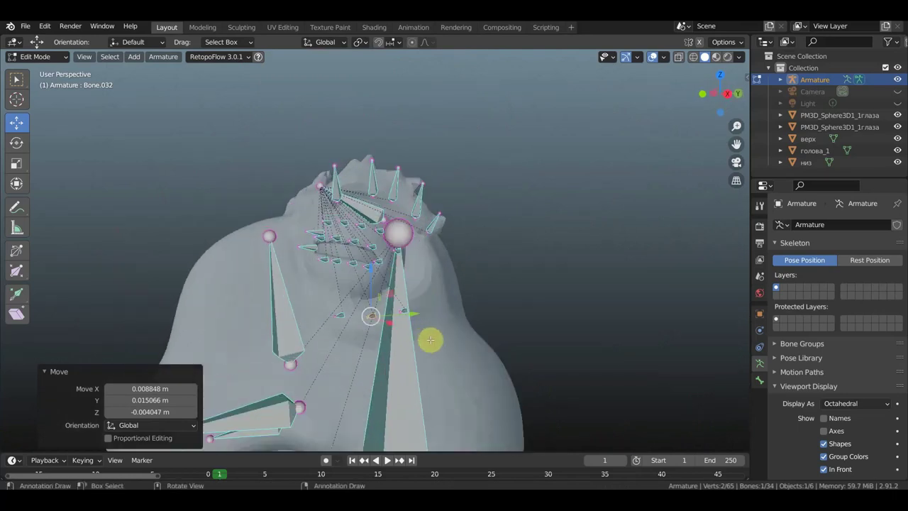
scroll(431, 340, down, 3)
mouse_move(430, 339)
middle_down()
mouse_move(397, 345)
mouse_move(501, 345)
mouse_move(415, 353)
mouse_move(365, 320)
mouse_move(385, 340)
mouse_move(489, 338)
mouse_move(480, 338)
mouse_move(472, 310)
middle_up()
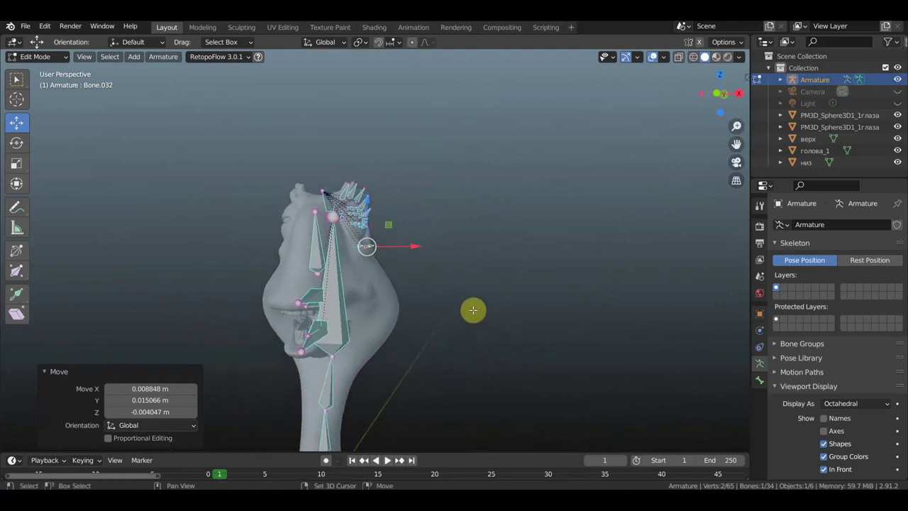
mouse_move(379, 291)
middle_down()
mouse_move(389, 294)
mouse_move(353, 308)
middle_up()
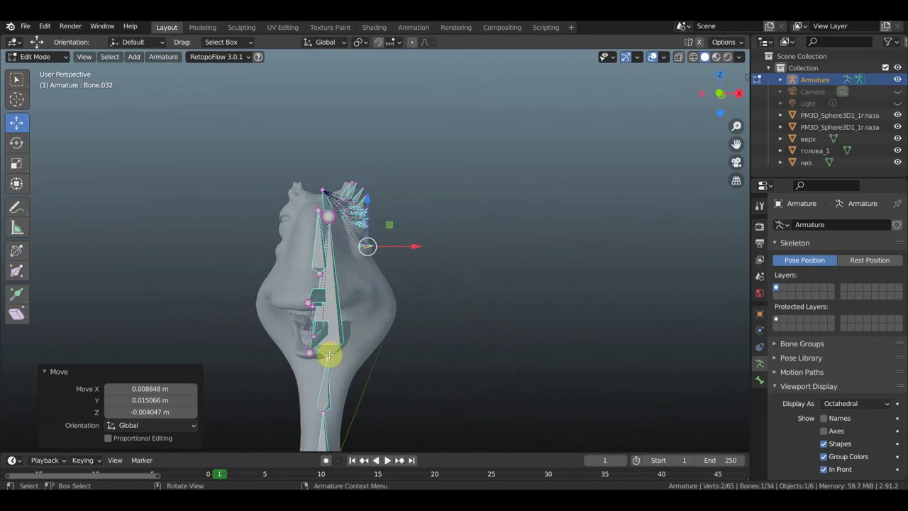
mouse_move(373, 343)
middle_down()
mouse_move(167, 344)
mouse_move(468, 241)
middle_up()
click(432, 209)
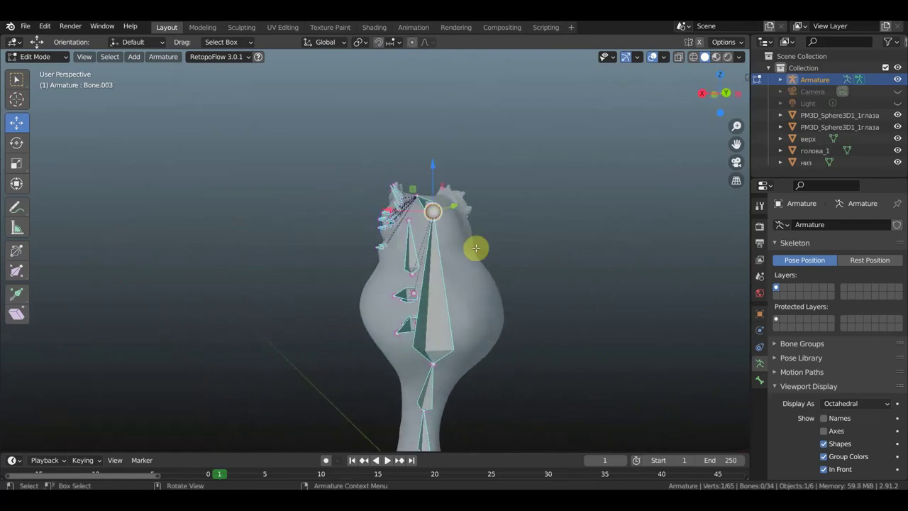
In front view, extrude a new bone out to the head's right side.
key(KP_3)
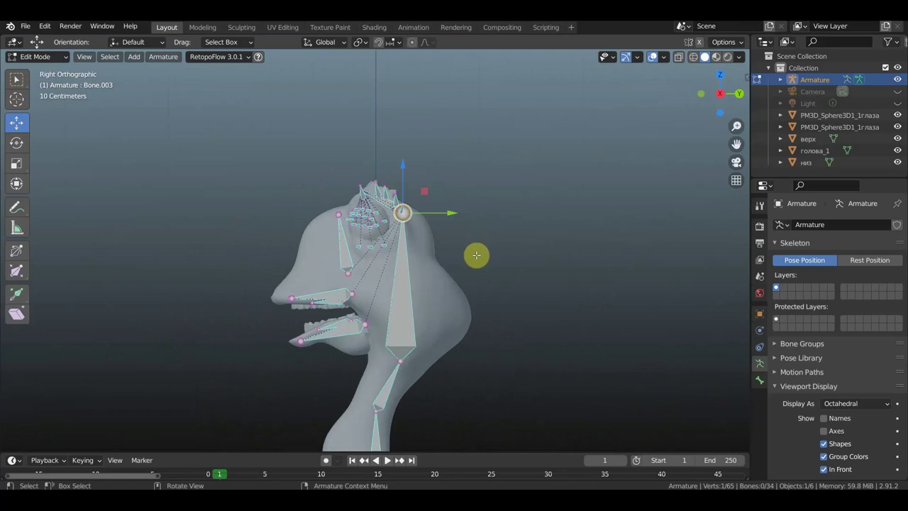
key(KP_1)
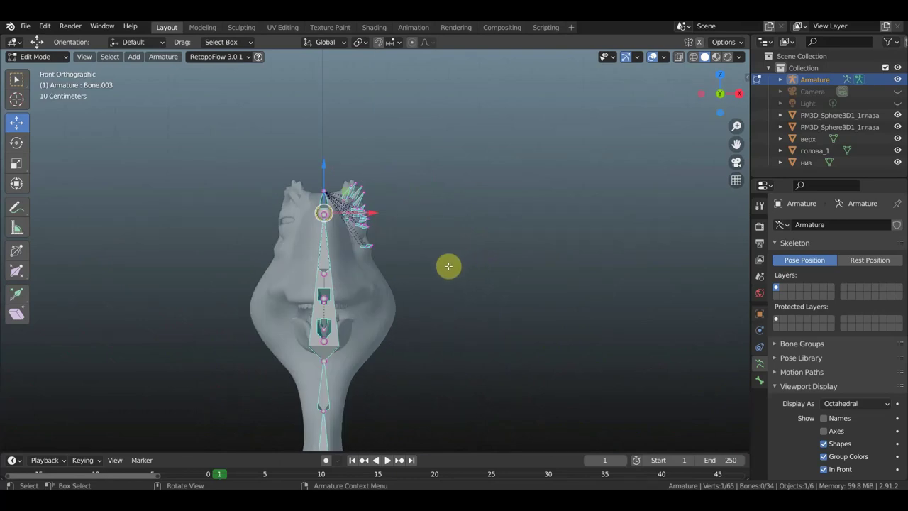
key(e)
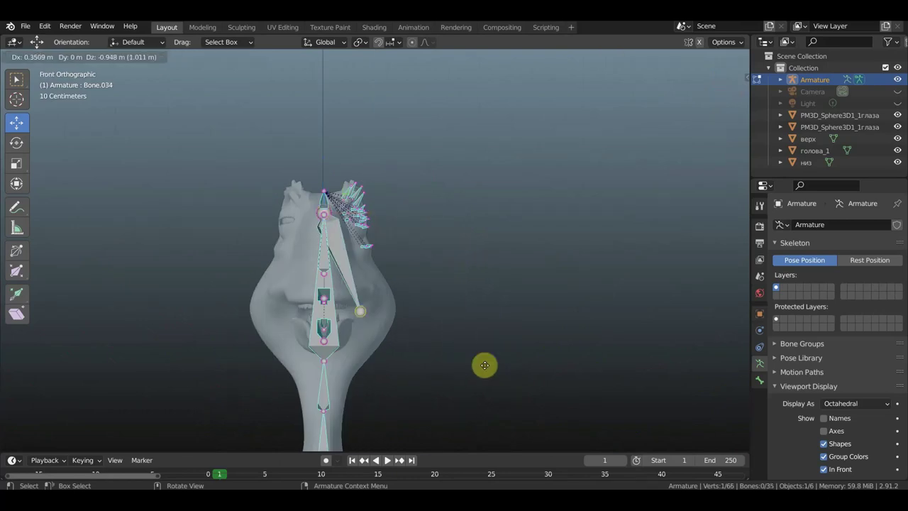
click(485, 364)
Clear Bone.034's parent, scale it to 0.5 and move it beside the head.
click(342, 267)
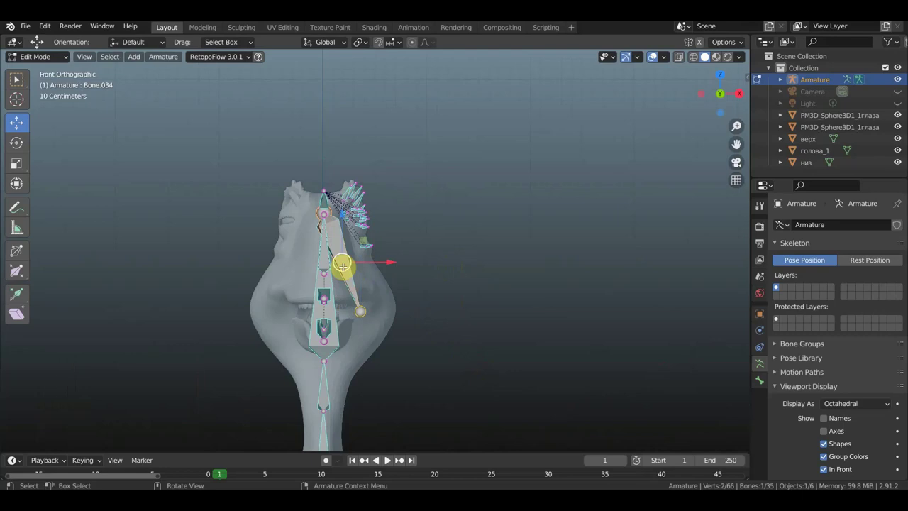
key(alt+p)
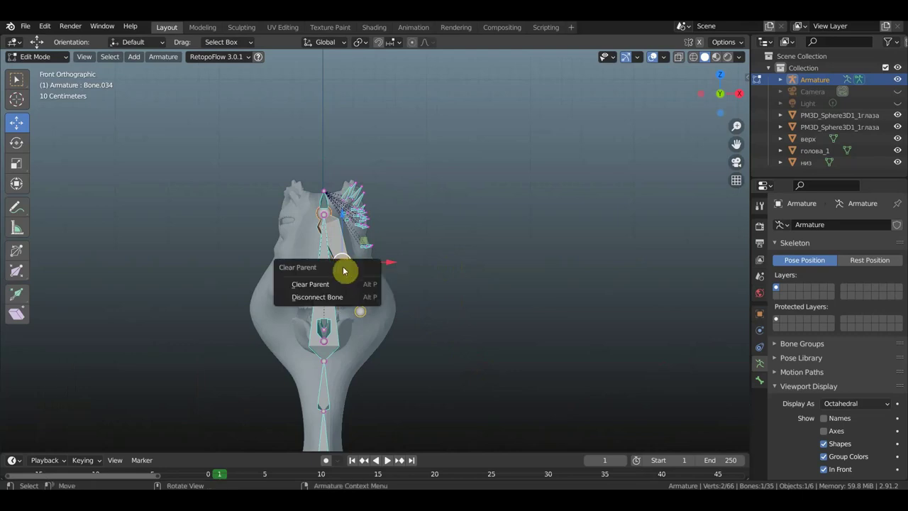
click(329, 284)
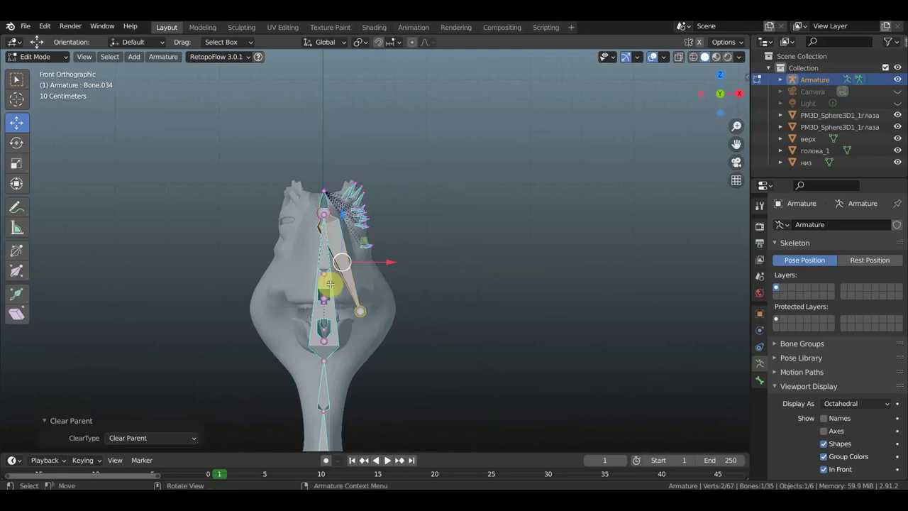
key(s)
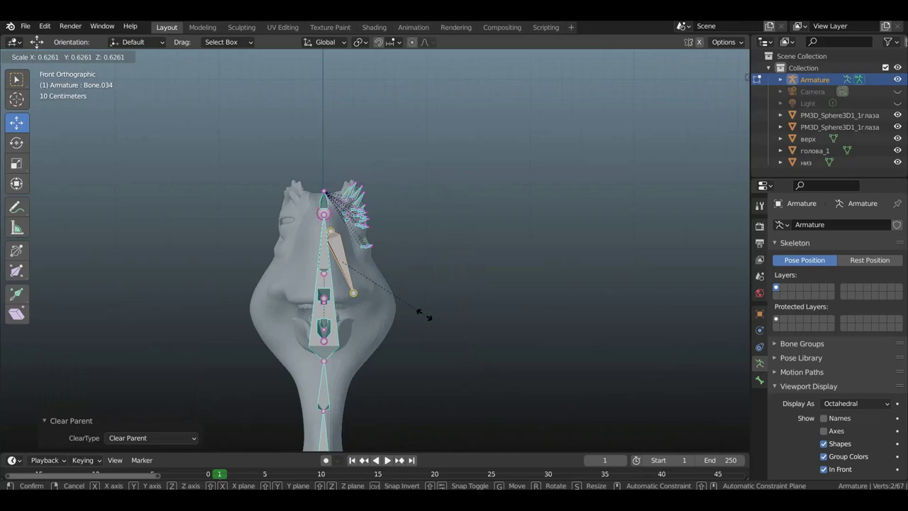
click(410, 301)
key(g)
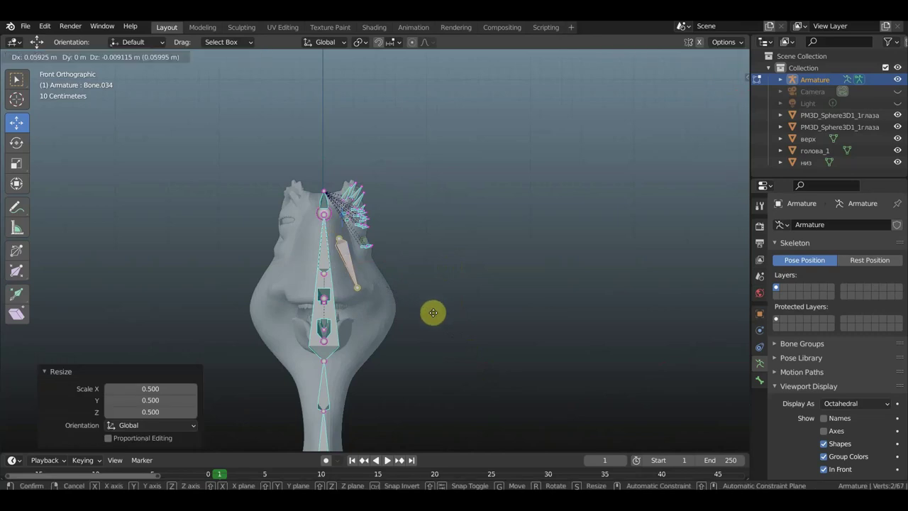
click(447, 331)
Tilt Bone.034 about -33° and nudge its position and tip into place.
middle_drag(446, 333, 484, 295)
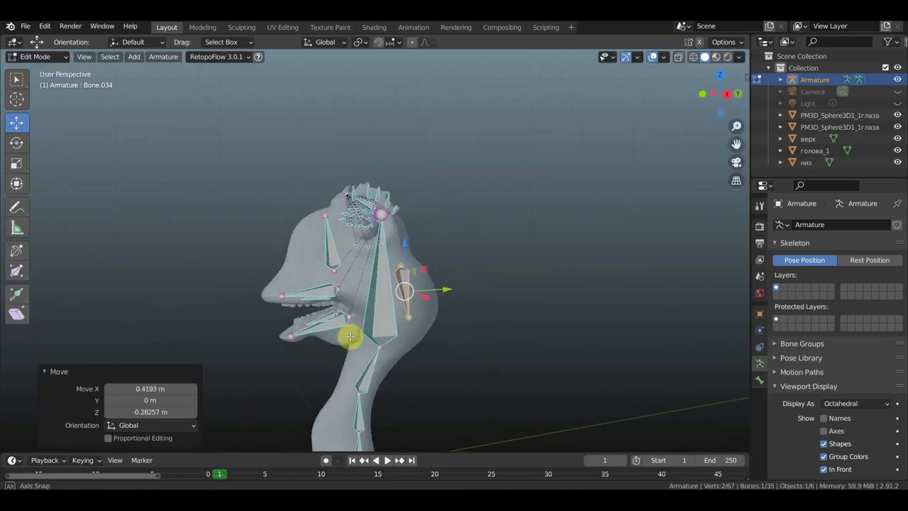
key(r)
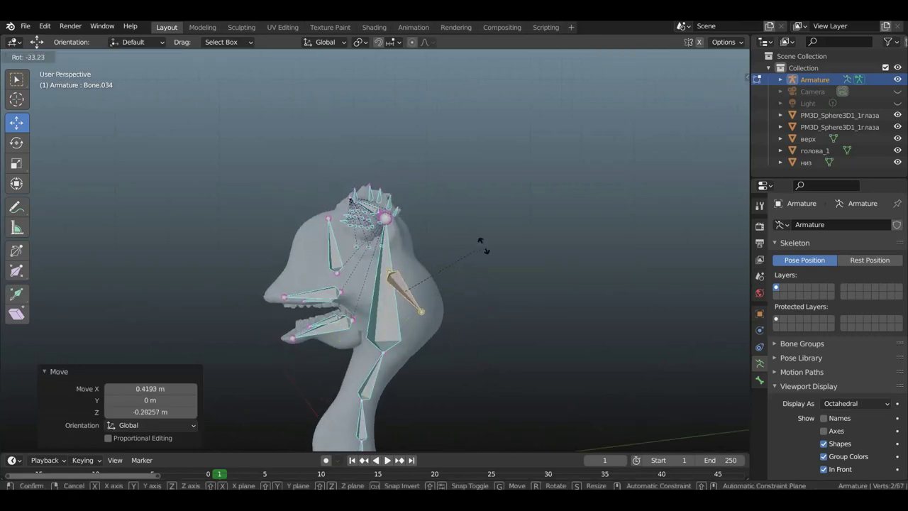
click(484, 251)
key(g)
click(457, 264)
mouse_move(460, 265)
middle_down()
mouse_move(566, 258)
mouse_move(535, 265)
mouse_move(537, 281)
mouse_move(568, 279)
mouse_move(561, 338)
mouse_move(569, 263)
middle_up()
middle_drag(418, 320, 415, 318)
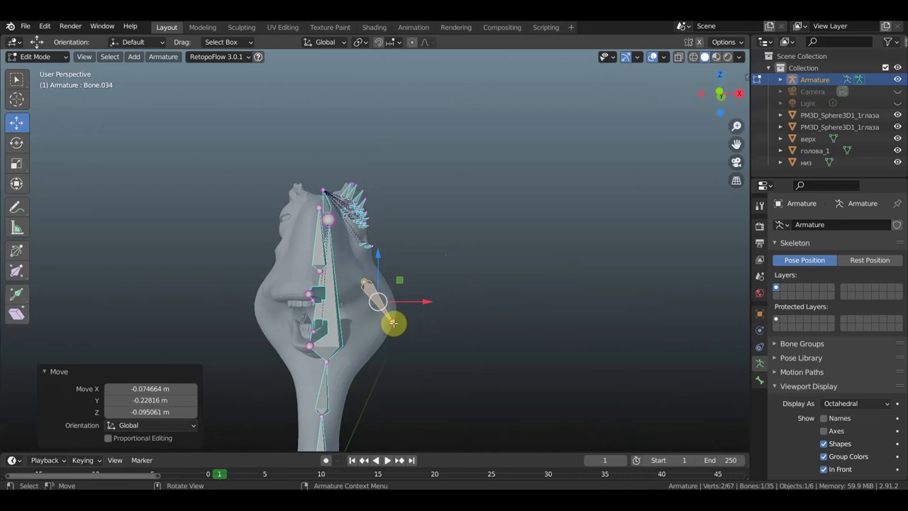
drag(393, 323, 391, 320)
key(KP_1)
Extrude Bone.035 from Bone.034's tip, clear its parent and scale it to 0.651.
key(e)
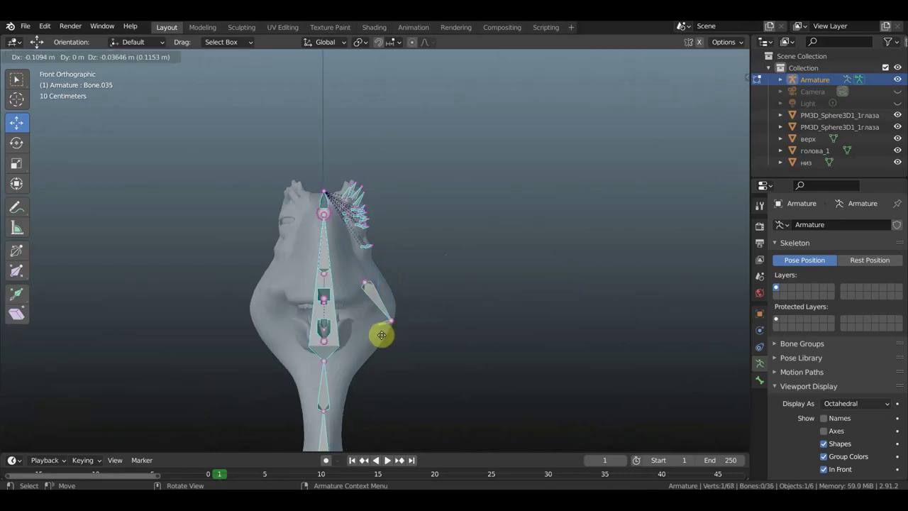
click(364, 367)
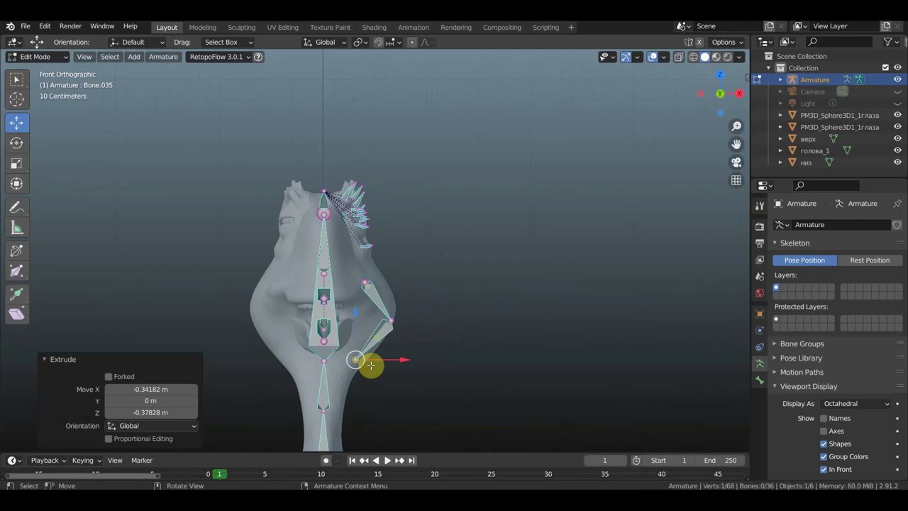
click(379, 329)
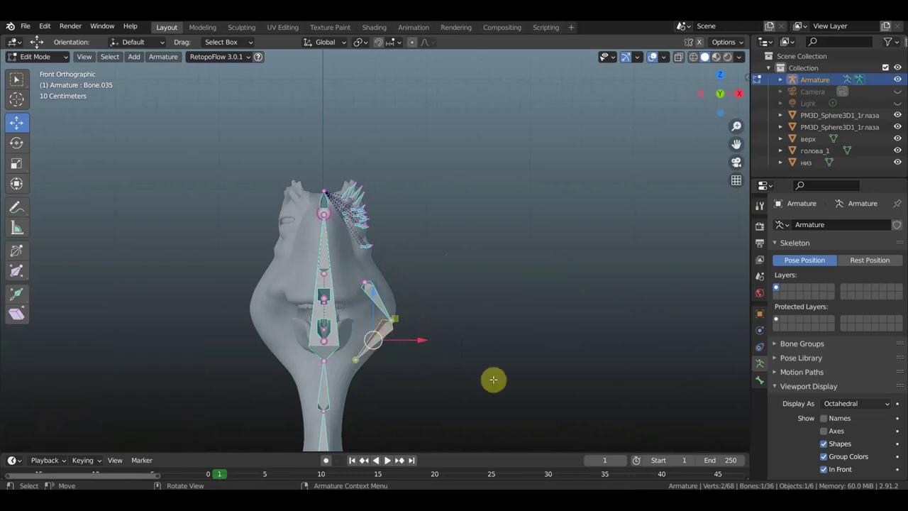
key(alt+p)
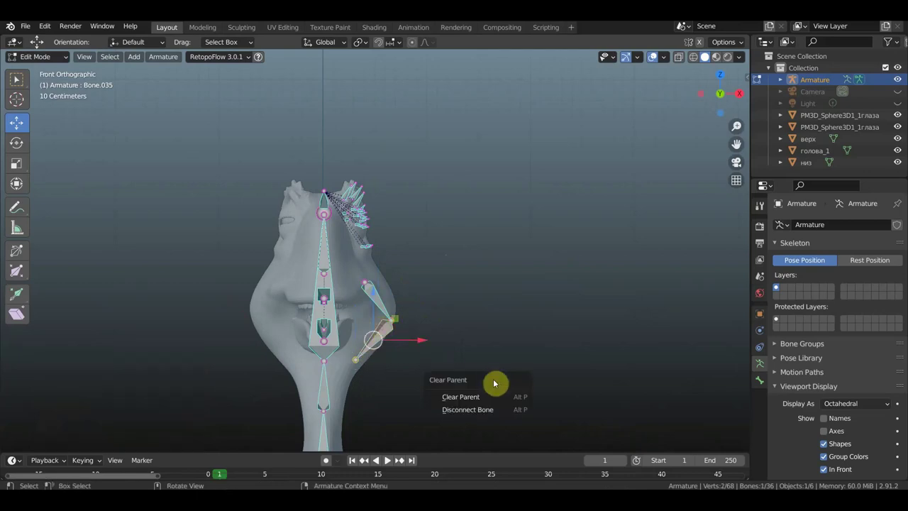
click(465, 396)
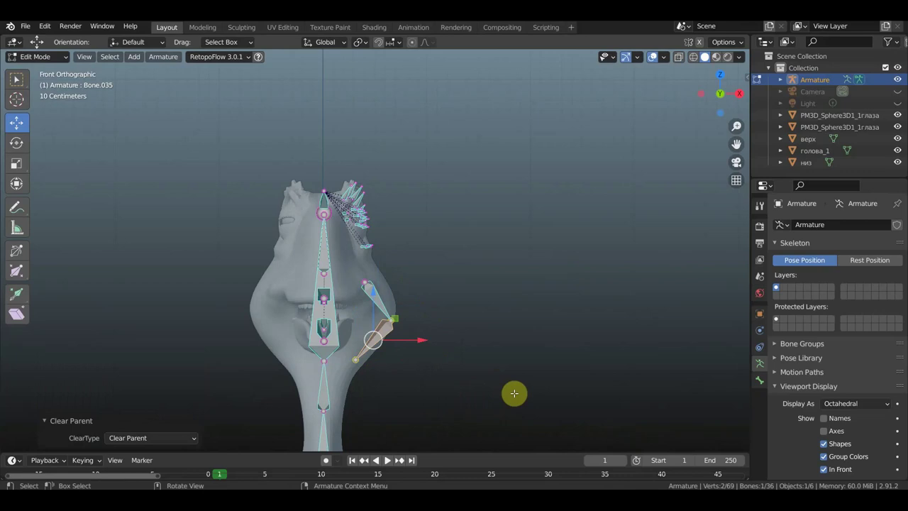
key(s)
click(462, 382)
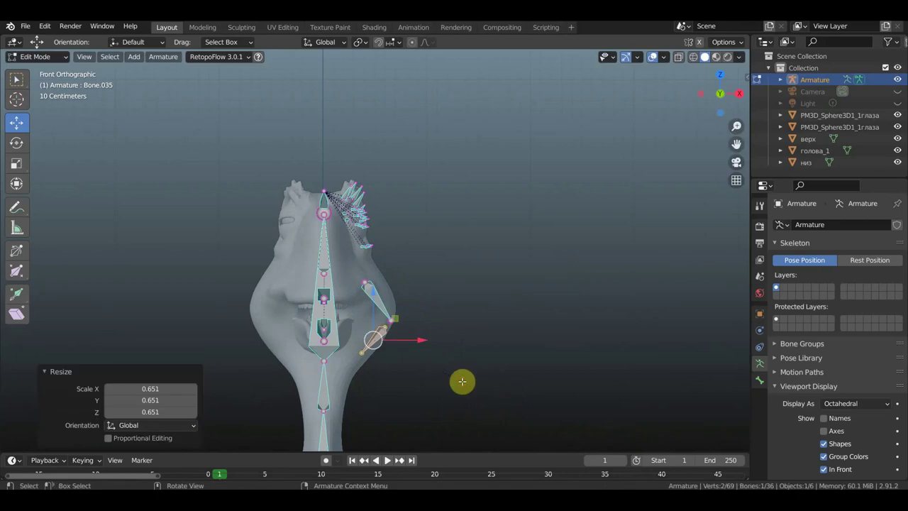
Move Bone.035 lower on the cheek and select Bone.034 as its parent.
key(g)
click(454, 387)
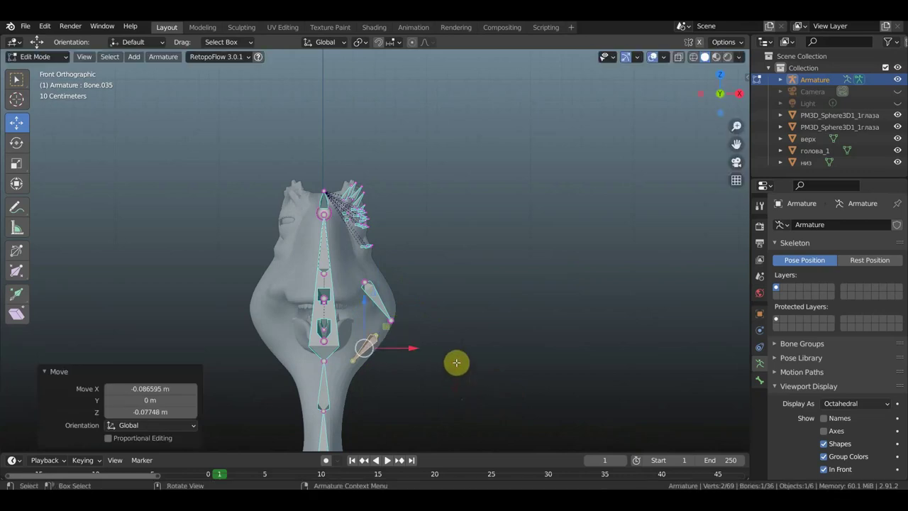
scroll(457, 353, up, 2)
mouse_move(457, 353)
middle_down()
mouse_move(402, 346)
mouse_move(390, 359)
middle_up()
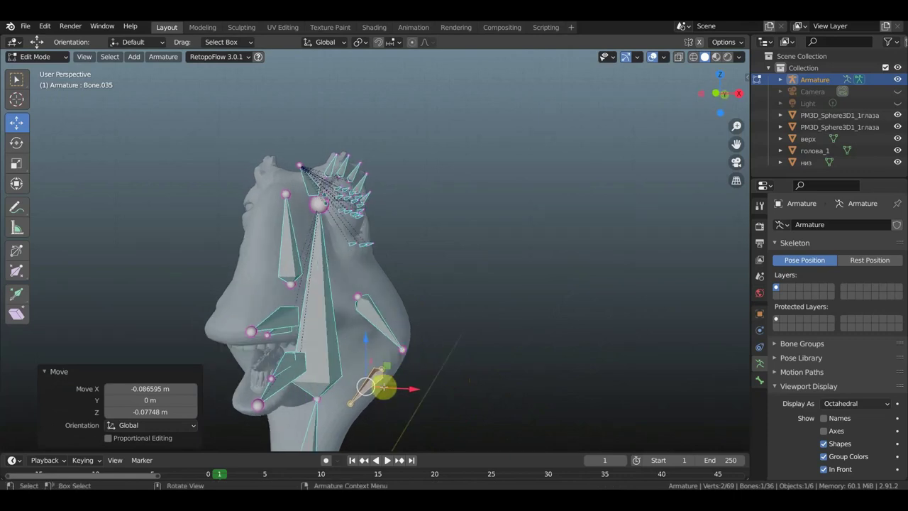
shift+click(381, 324)
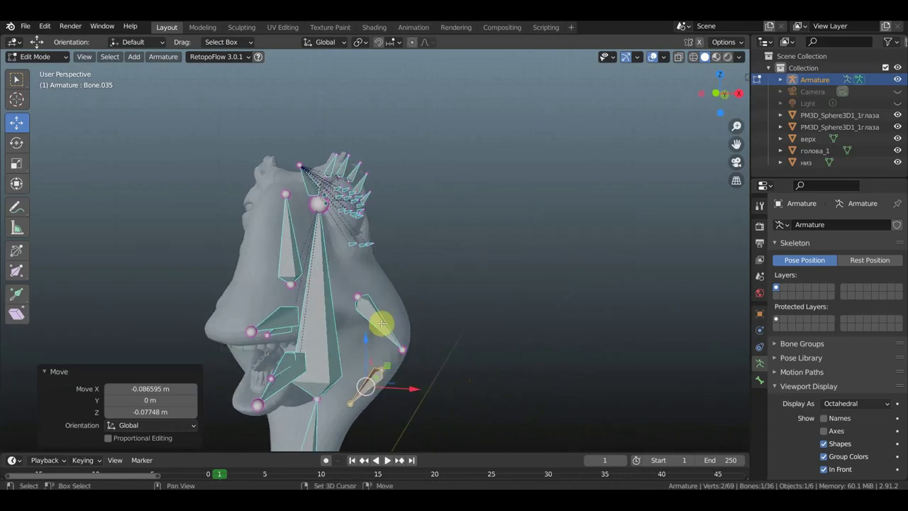
key(ctrl+p)
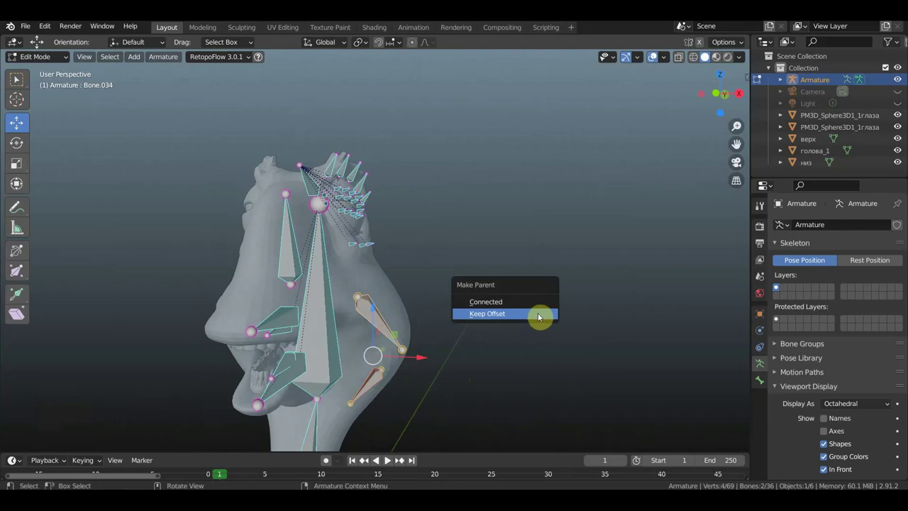
Parent Bone.035 to Bone.034 and Bone.034 to Bone.003, both with Keep Offset.
click(538, 316)
middle_drag(549, 310, 332, 311)
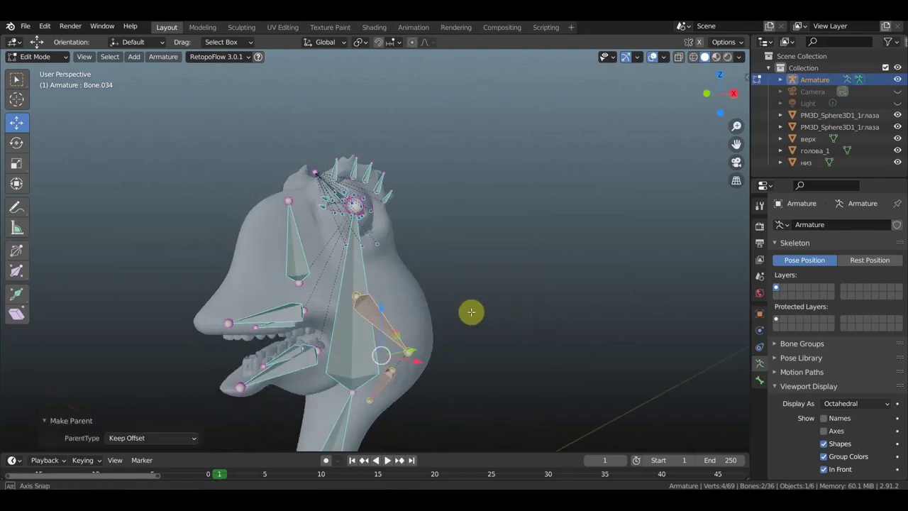
click(383, 313)
middle_drag(425, 310, 332, 306)
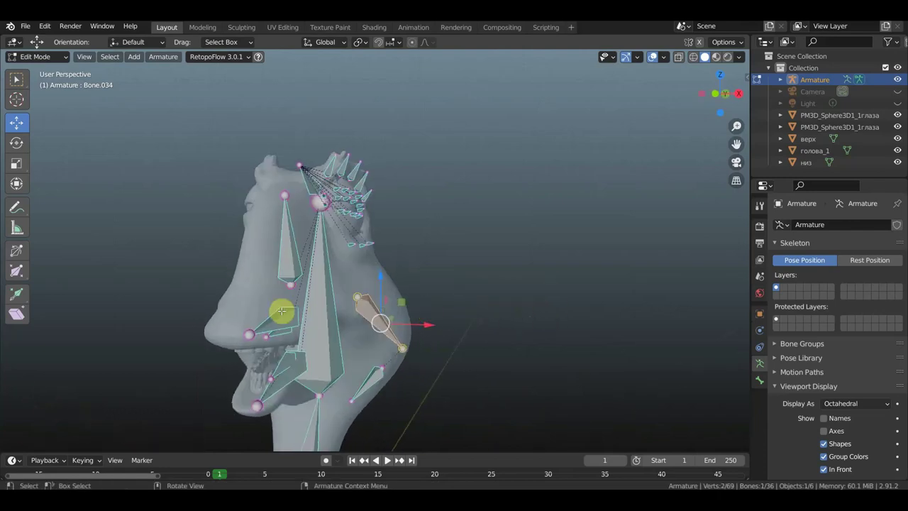
shift+click(332, 307)
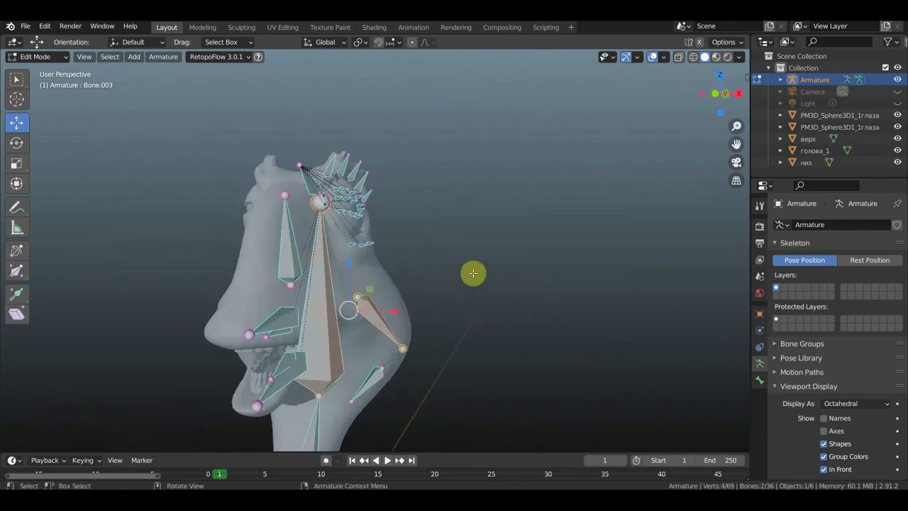
key(ctrl+p)
click(548, 251)
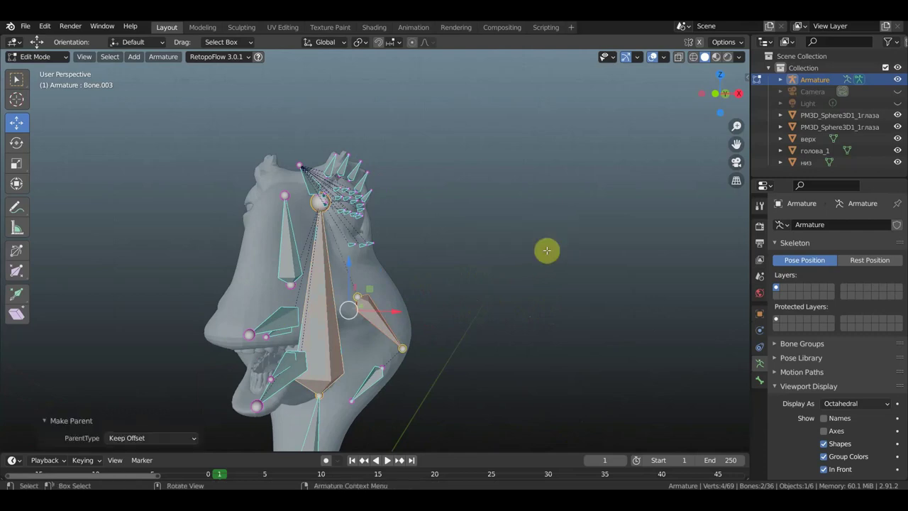
Switch to the right side view and select the snout bone's tip.
mouse_move(543, 251)
middle_down()
mouse_move(450, 270)
mouse_move(465, 343)
middle_up()
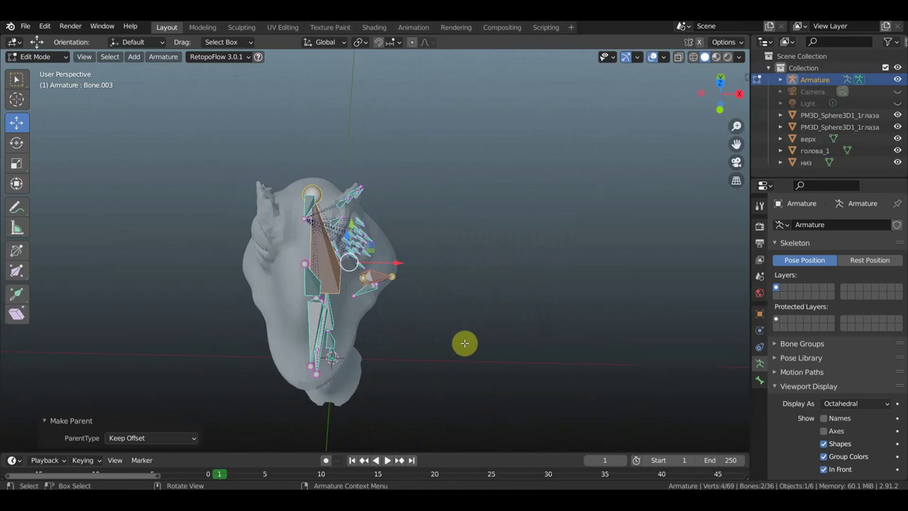
key(KP_3)
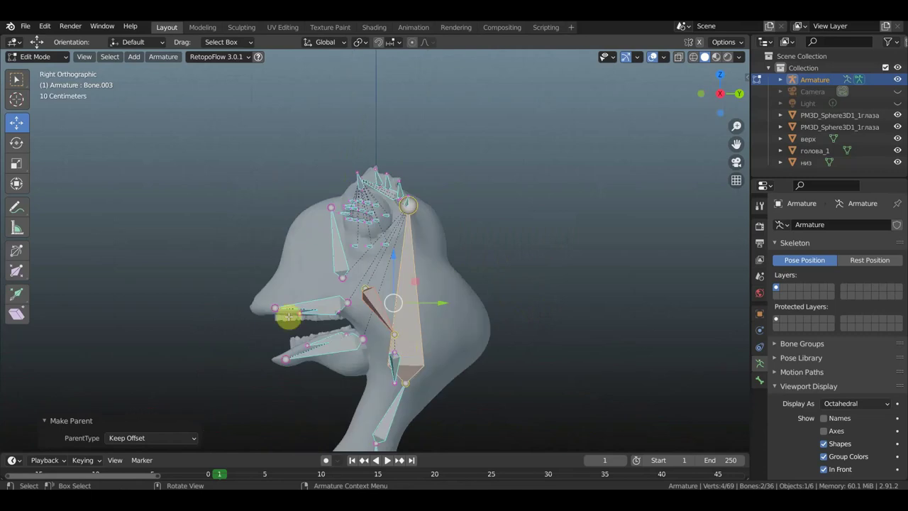
click(272, 305)
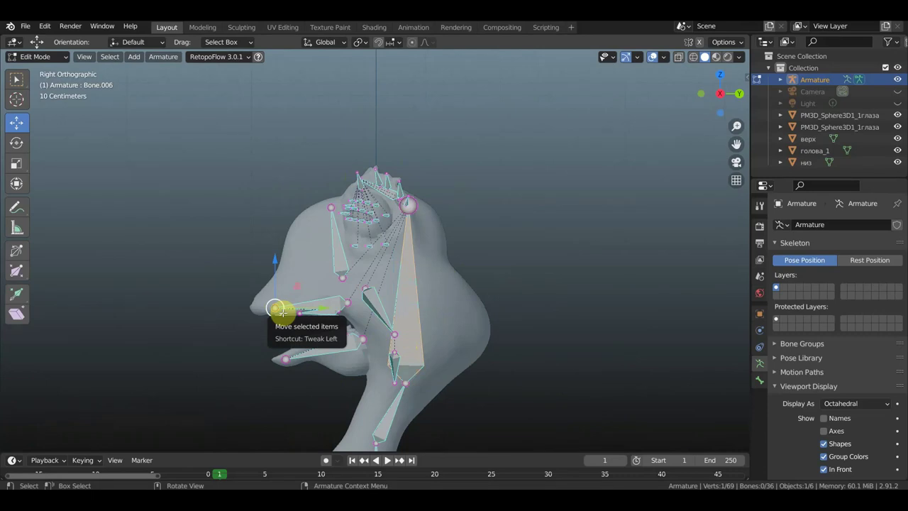
Extrude a new chin bone from the snout tip, clear its parent and shift it in top view.
key(e)
click(250, 313)
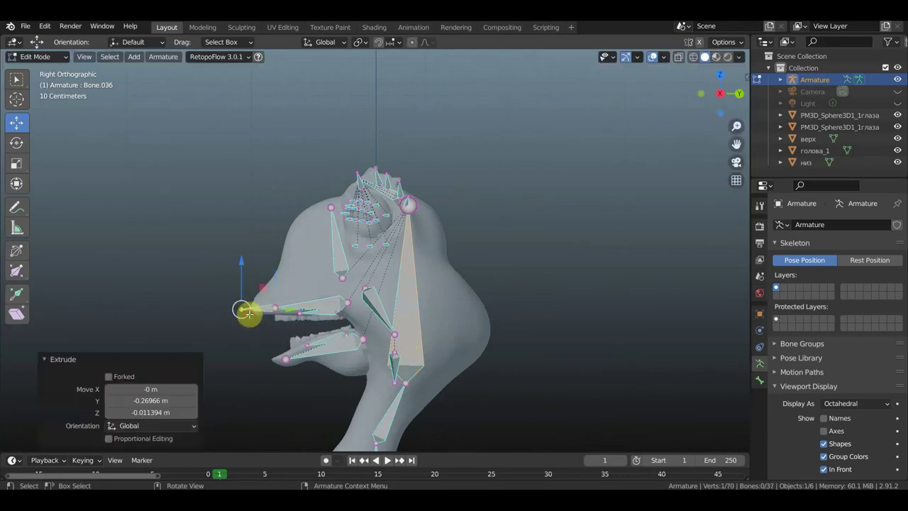
click(258, 310)
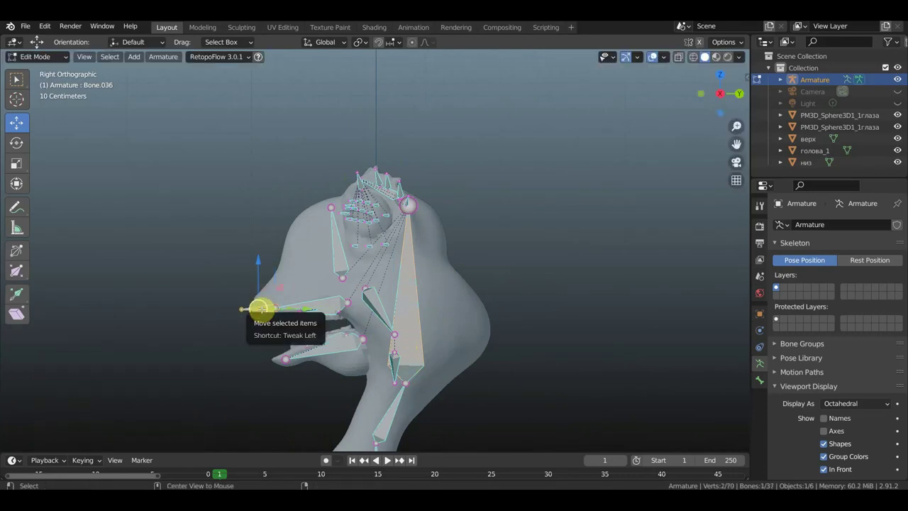
key(alt+p)
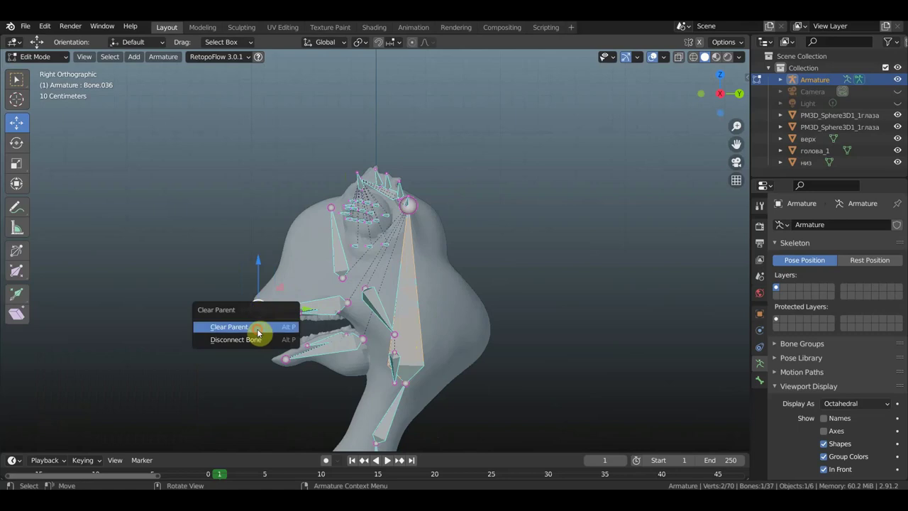
click(257, 327)
key(KP_7)
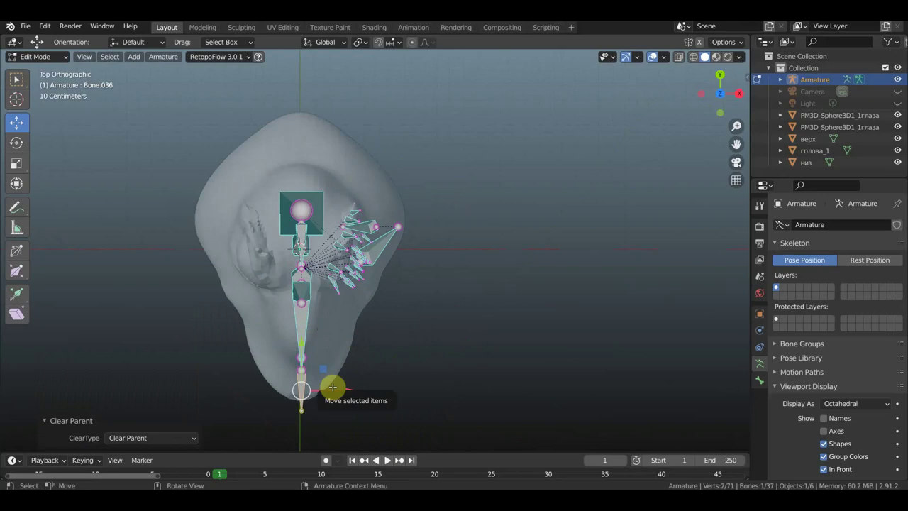
drag(332, 387, 366, 396)
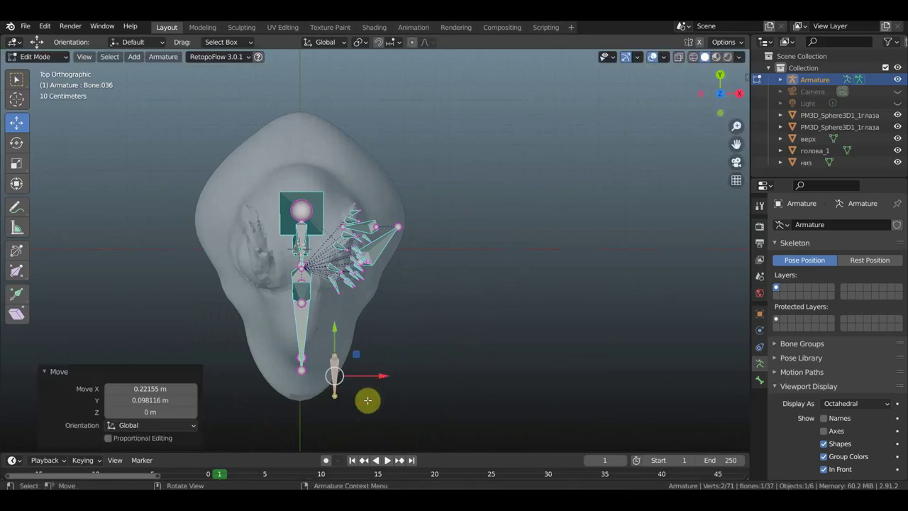
Tilt the chin bone and reposition it with a Y-constrained move.
key(r)
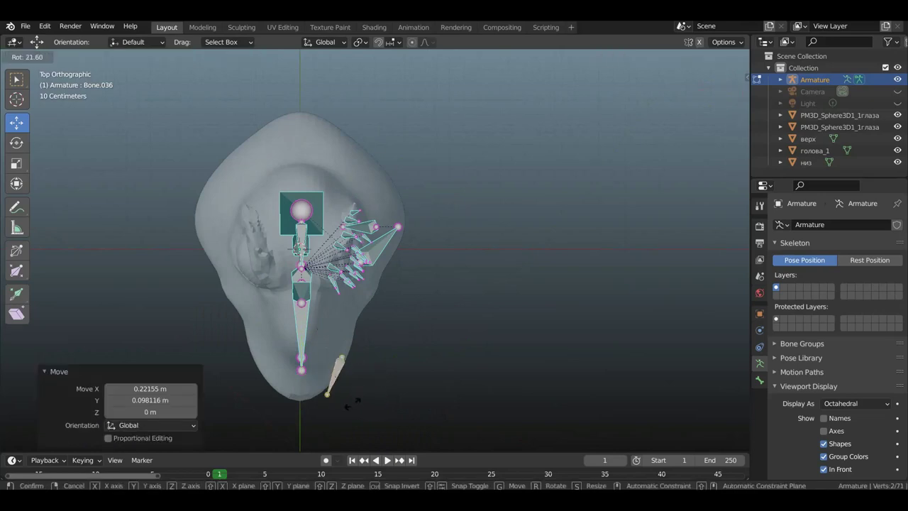
click(341, 401)
key(g)
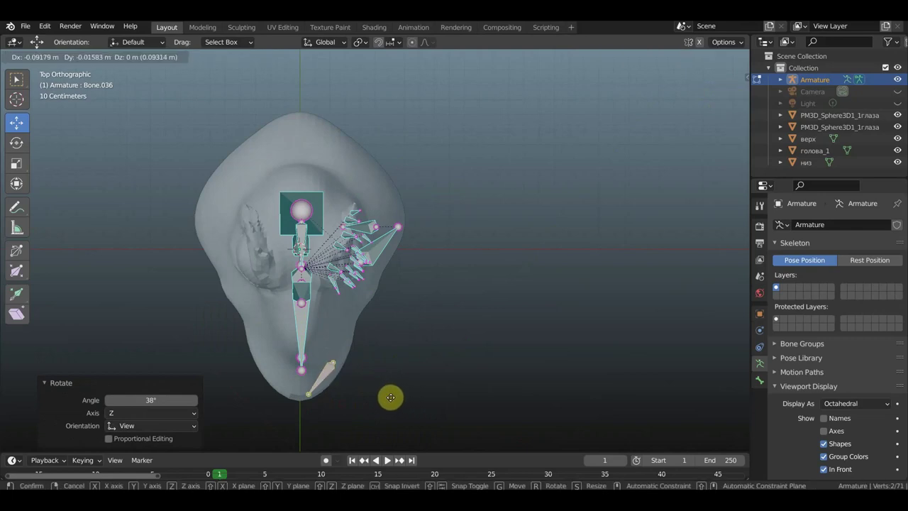
click(390, 398)
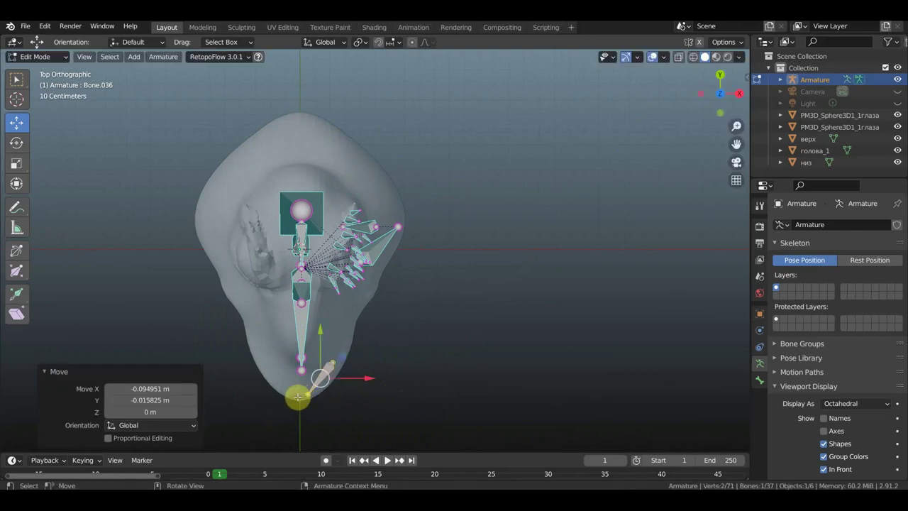
key(g)
key(y)
click(371, 388)
Reposition the lower bone near the chin from a side view.
mouse_move(346, 358)
middle_down()
mouse_move(303, 235)
mouse_move(340, 232)
mouse_move(373, 208)
mouse_move(444, 308)
mouse_move(438, 298)
middle_up()
mouse_move(496, 334)
middle_down()
mouse_move(419, 350)
mouse_move(409, 375)
mouse_move(369, 397)
middle_up()
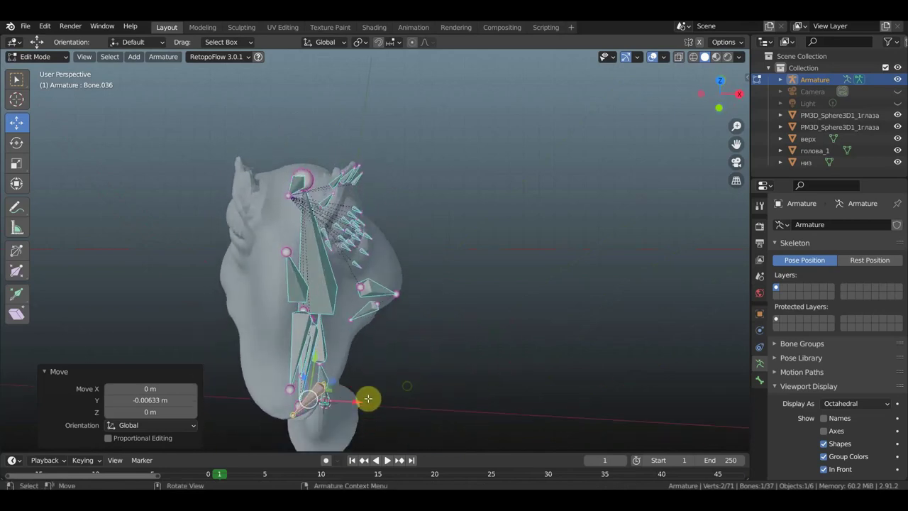
click(293, 415)
key(g)
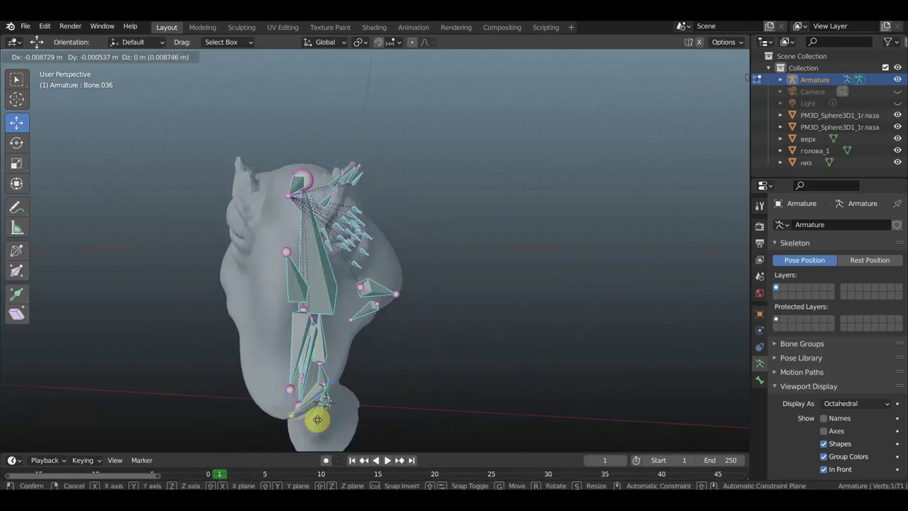
click(317, 420)
mouse_move(360, 391)
middle_down()
mouse_move(360, 378)
mouse_move(374, 411)
mouse_move(273, 385)
mouse_move(255, 341)
middle_up()
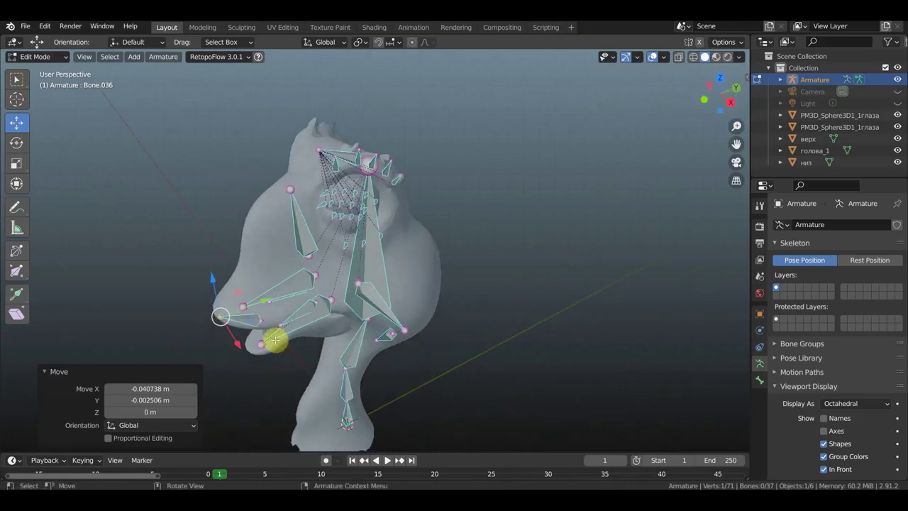
Parent the bone to the upper-jaw bone with Keep Offset.
click(285, 286)
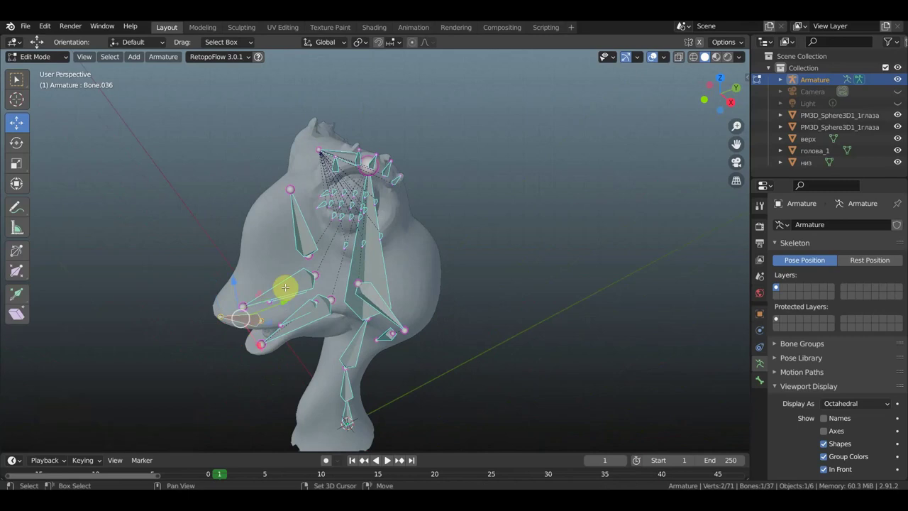
shift+click(285, 287)
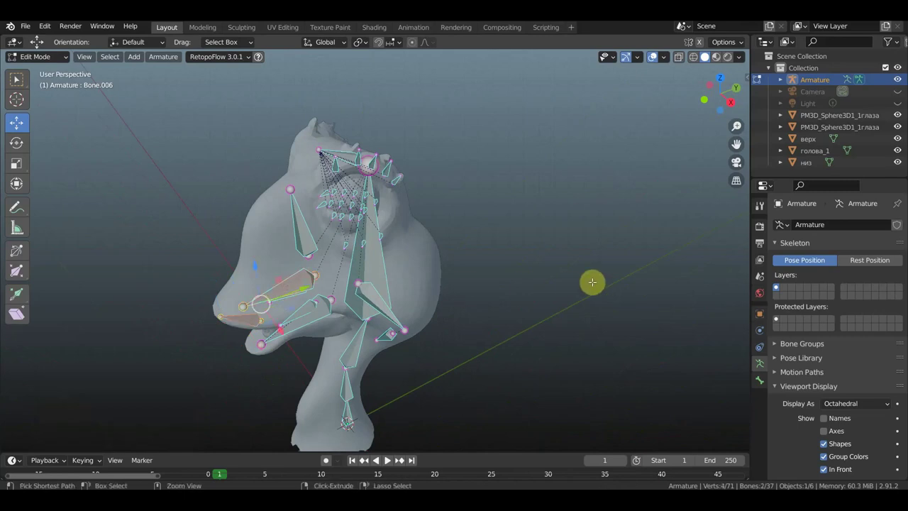
key(ctrl+p)
click(593, 285)
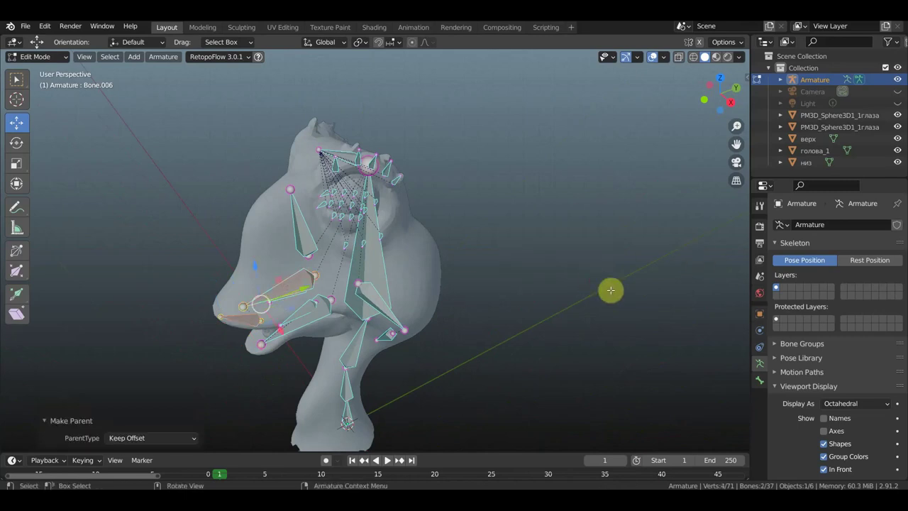
Raise the lower-jaw tip by 0.076488 m in Y and 0.0211 m in Z.
middle_drag(527, 270, 490, 251)
mouse_move(458, 304)
middle_down()
mouse_move(537, 303)
mouse_move(539, 234)
mouse_move(536, 241)
middle_up()
scroll(288, 304, up, 2)
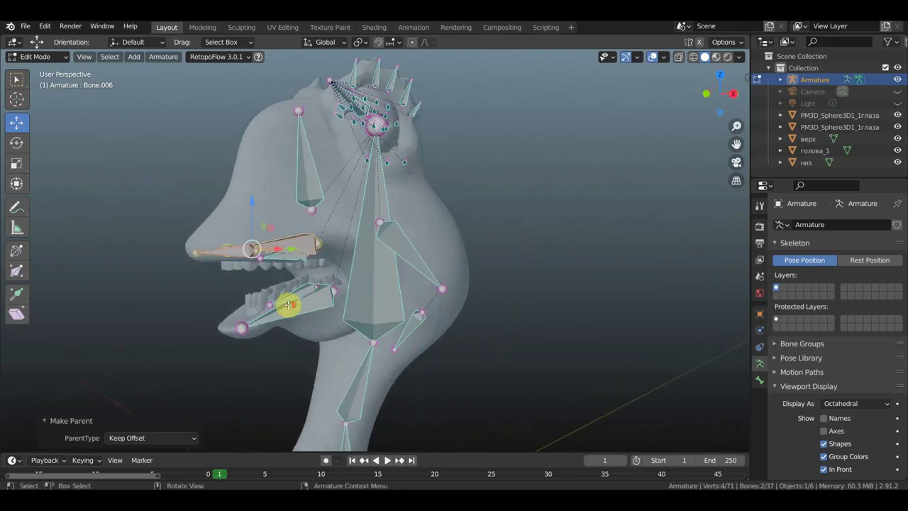
mouse_move(289, 308)
middle_down()
mouse_move(330, 330)
mouse_move(251, 319)
middle_up()
click(257, 319)
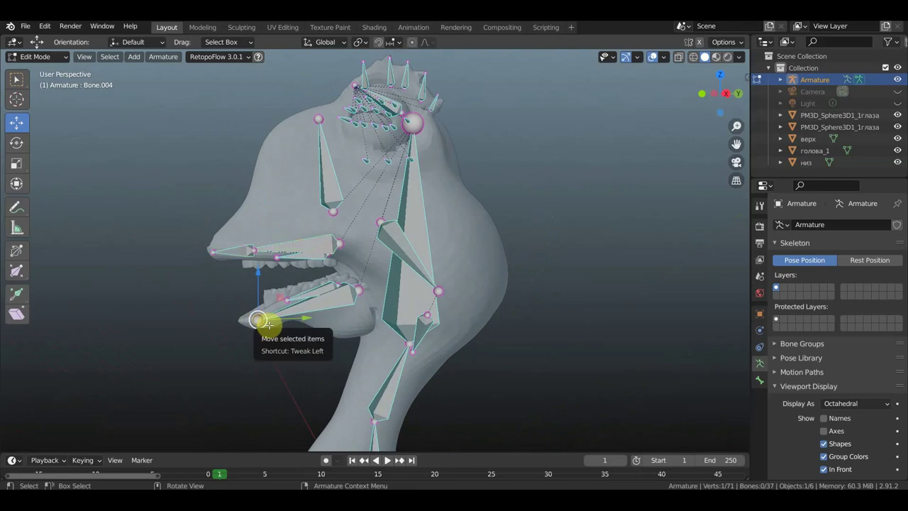
key(KP_3)
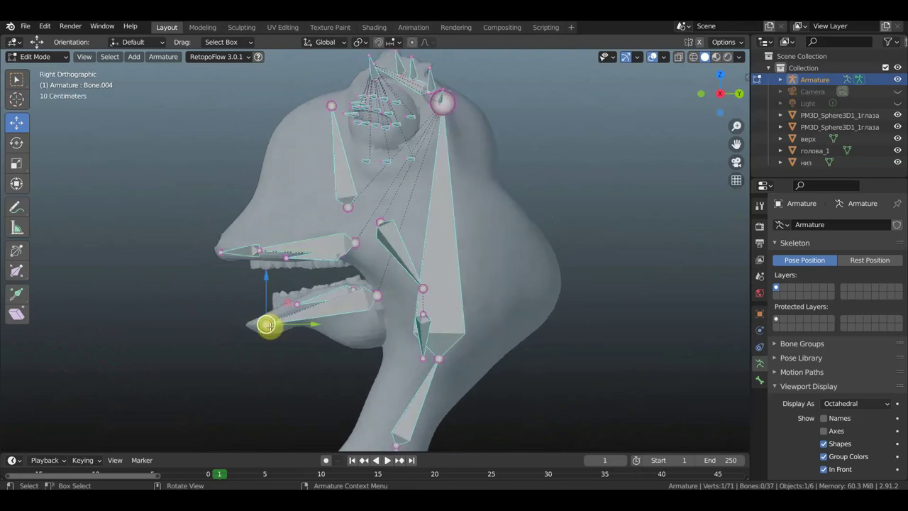
drag(268, 325, 284, 323)
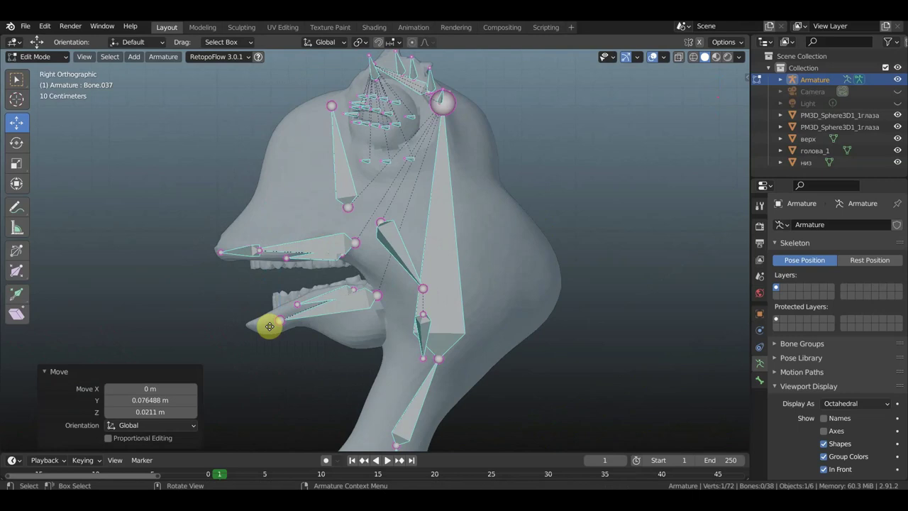
Extrude a new bone from the lower-jaw tip and clear its parent.
key(e)
click(247, 327)
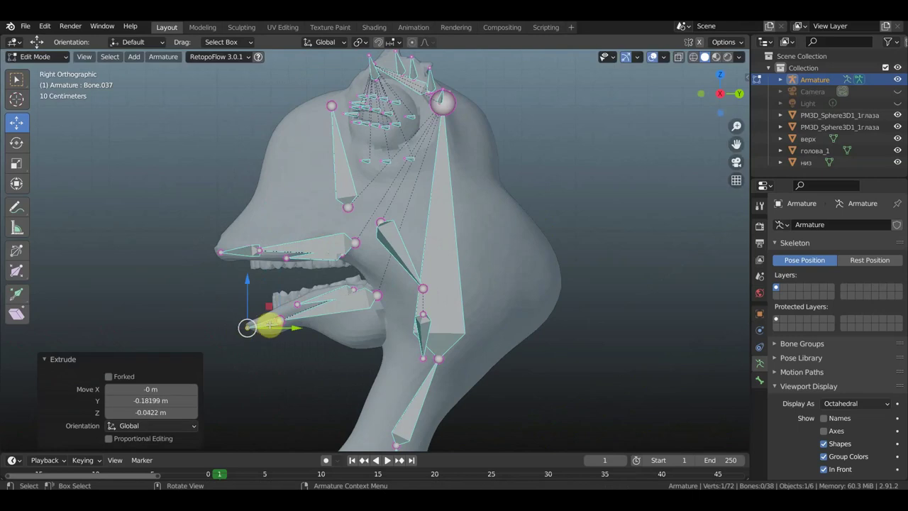
click(262, 324)
key(alt+p)
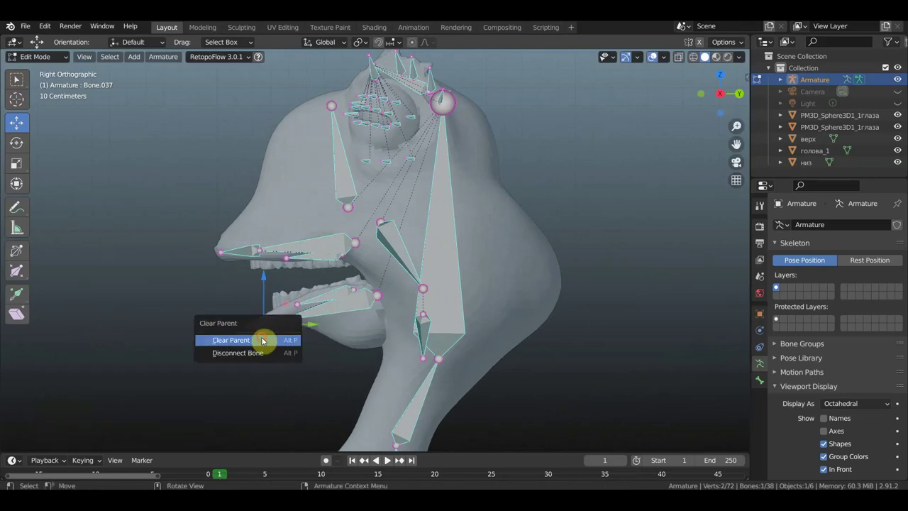
click(263, 340)
Move and rotate the new bone so it sits under the chin.
mouse_move(294, 304)
middle_down()
mouse_move(339, 306)
mouse_move(426, 334)
middle_up()
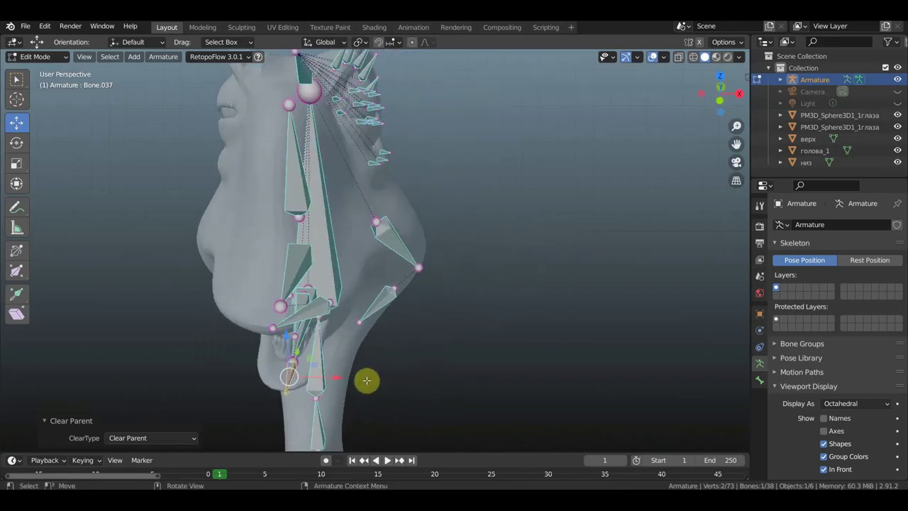
key(g)
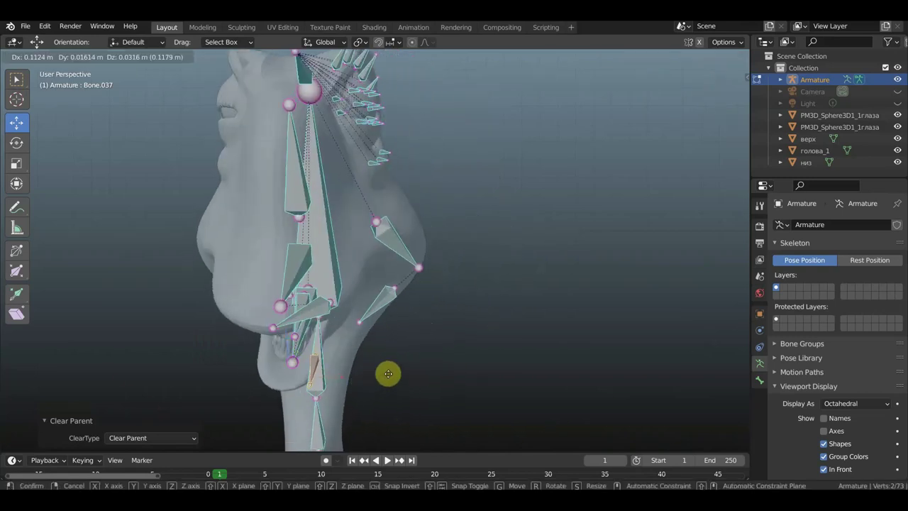
click(384, 374)
key(r)
click(344, 407)
key(g)
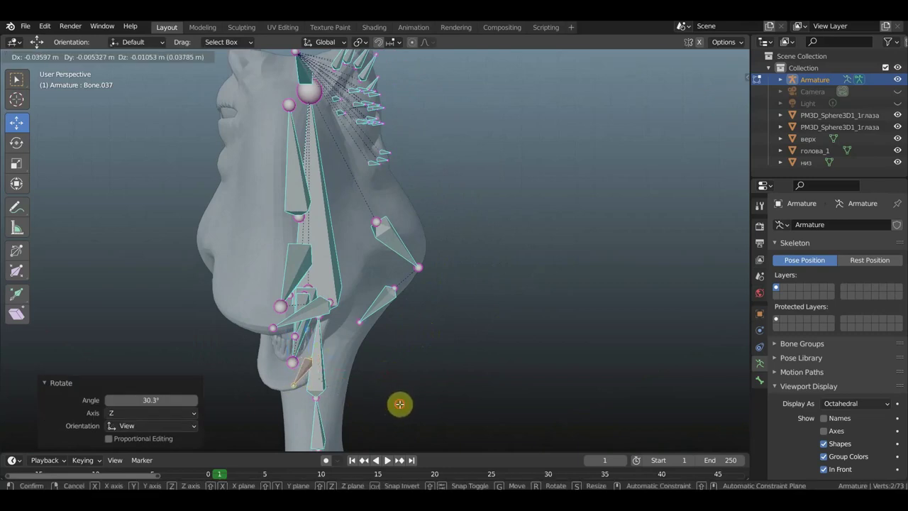
click(400, 402)
Adjust the chin bone's lower joint position.
middle_drag(401, 404, 416, 404)
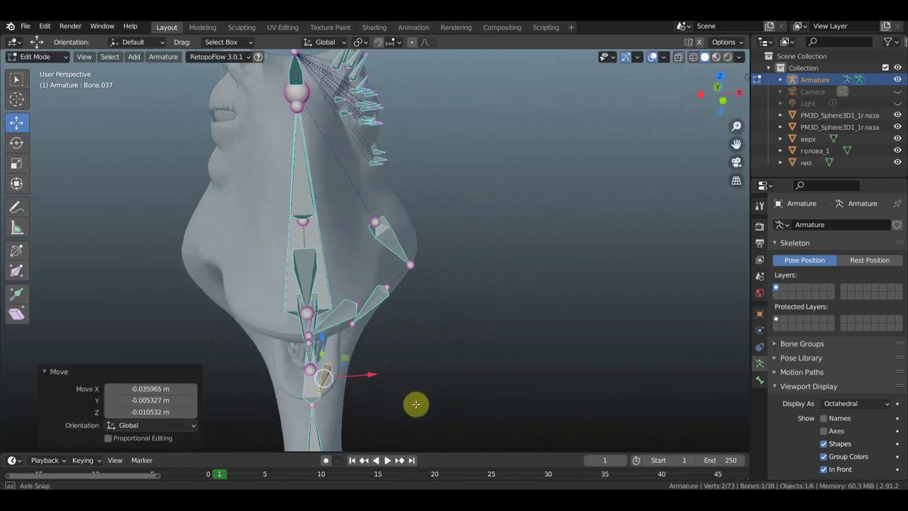
click(318, 393)
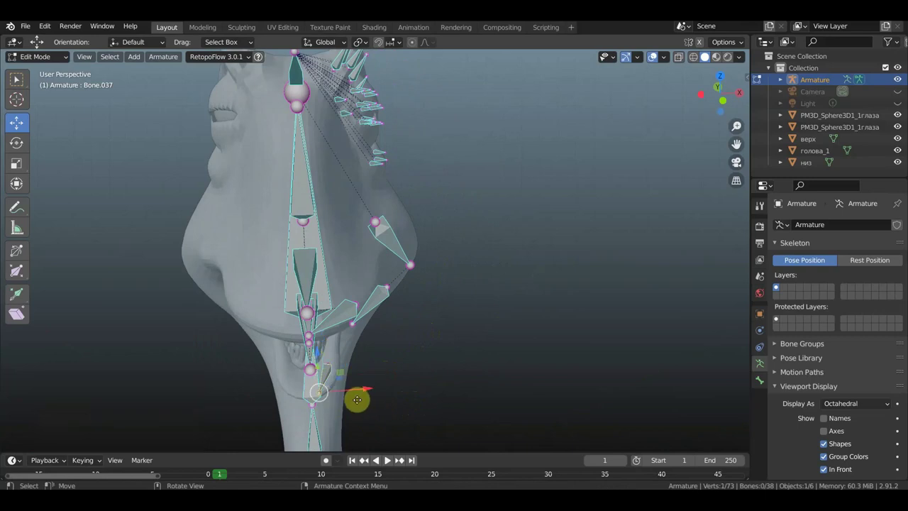
key(g)
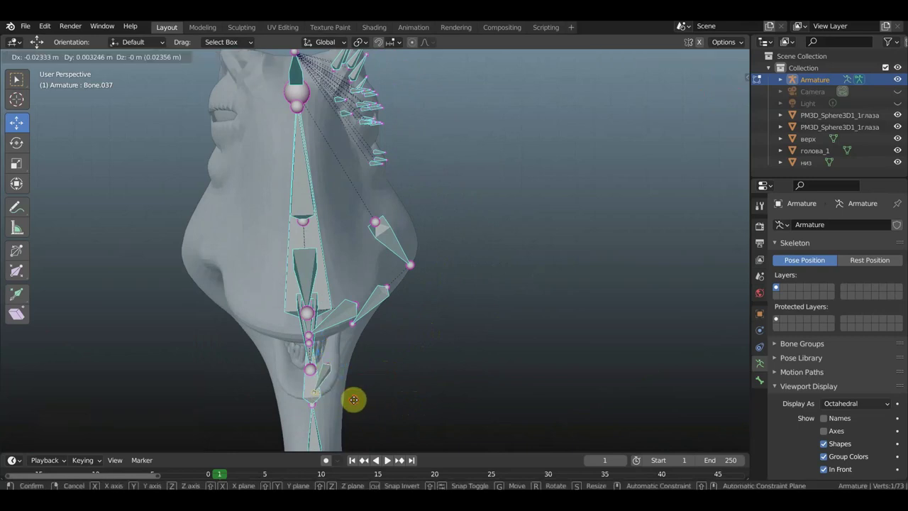
click(353, 400)
mouse_move(320, 374)
middle_down()
mouse_move(277, 332)
mouse_move(320, 329)
mouse_move(331, 241)
middle_up()
scroll(278, 332, up, 4)
scroll(219, 217, down, 2)
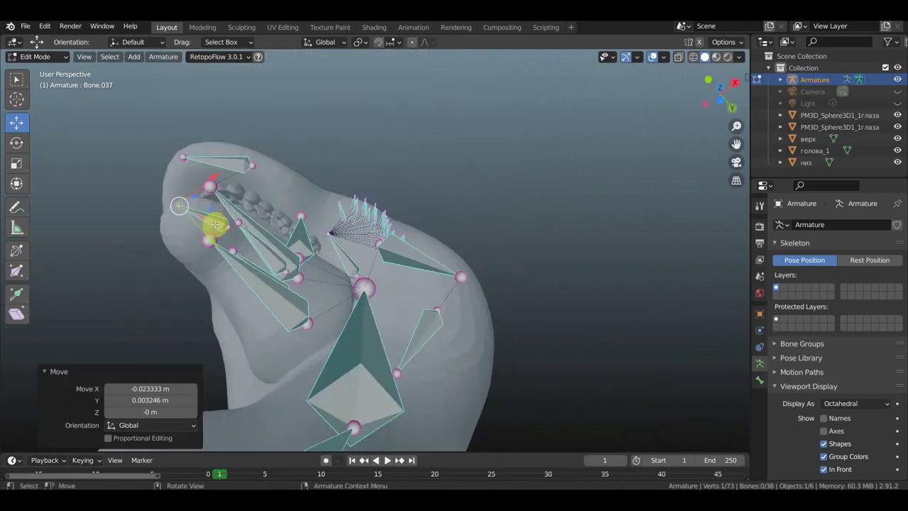
Parent the chin bone to the lower-jaw bone Bone.004 with Keep Offset.
click(215, 225)
click(249, 282)
key(ctrl+p)
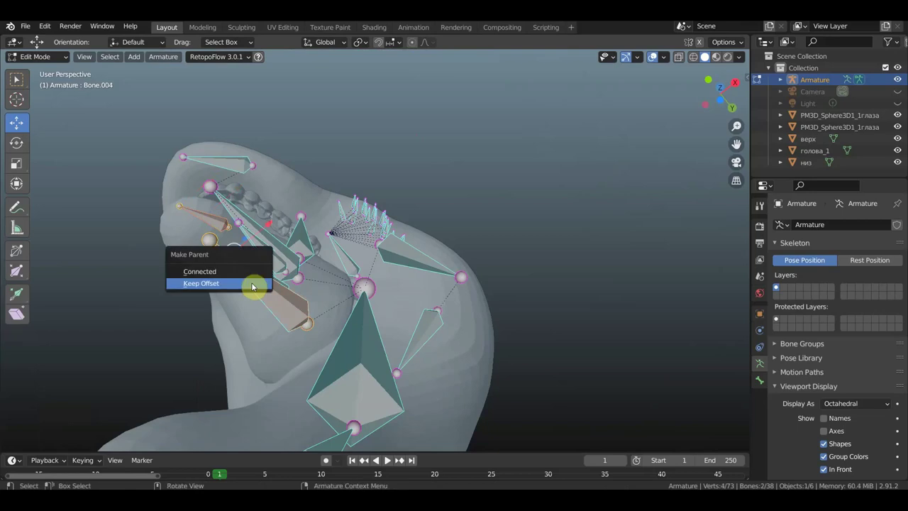
click(252, 286)
Orbit to a side view of the whole head and select the neck bone's joint.
scroll(349, 243, down, 2)
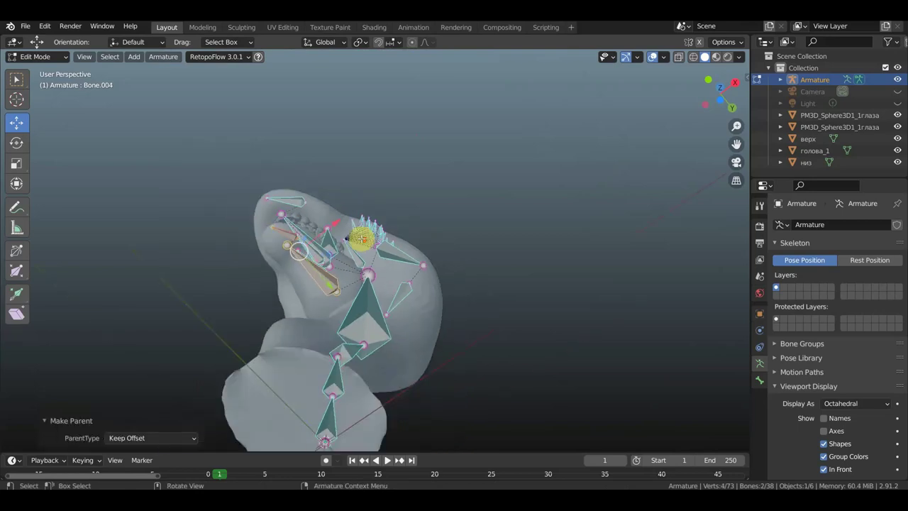
scroll(385, 282, down, 2)
mouse_move(385, 283)
middle_down()
mouse_move(545, 340)
mouse_move(558, 316)
middle_up()
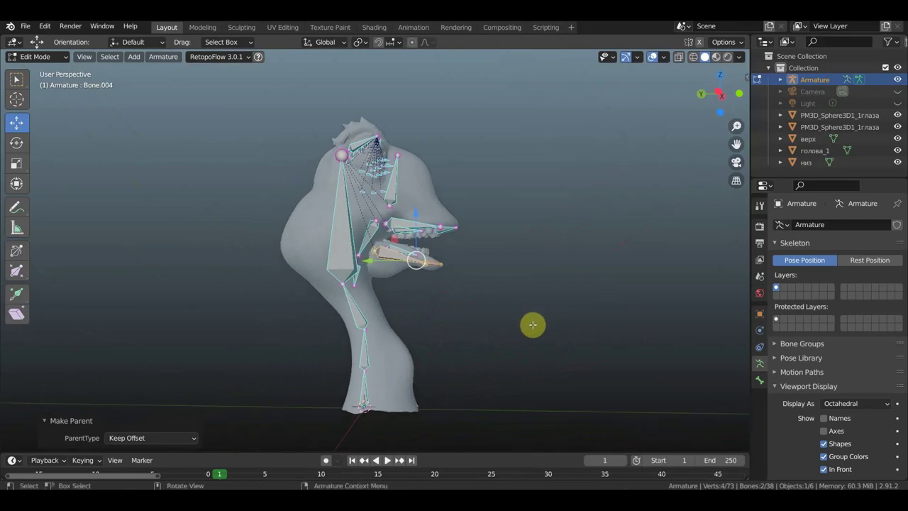
click(363, 330)
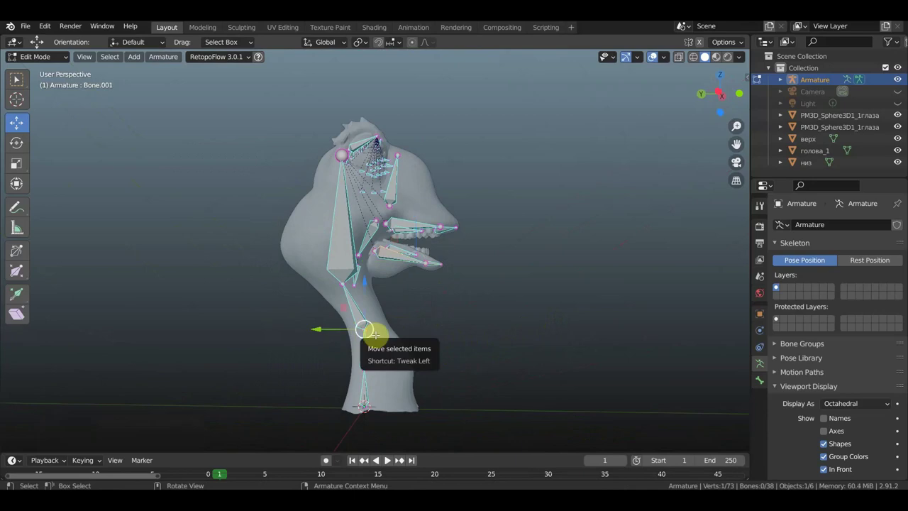
Extrude a new bone, Bone.038, from the neck joint and clear its parent.
key(e)
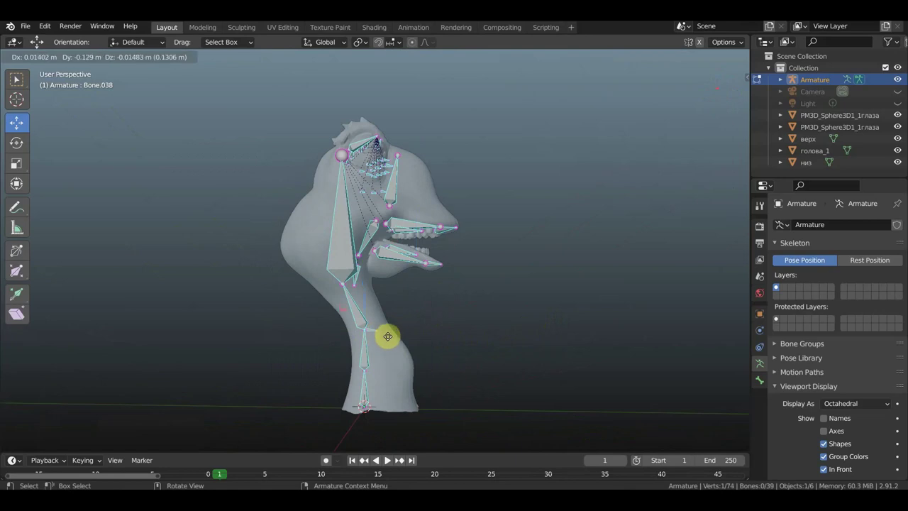
click(402, 337)
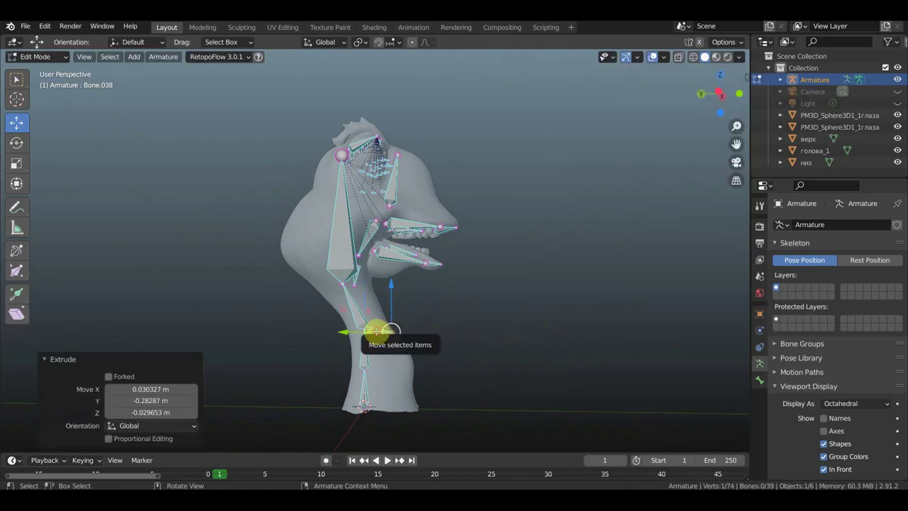
click(377, 330)
key(alt+p)
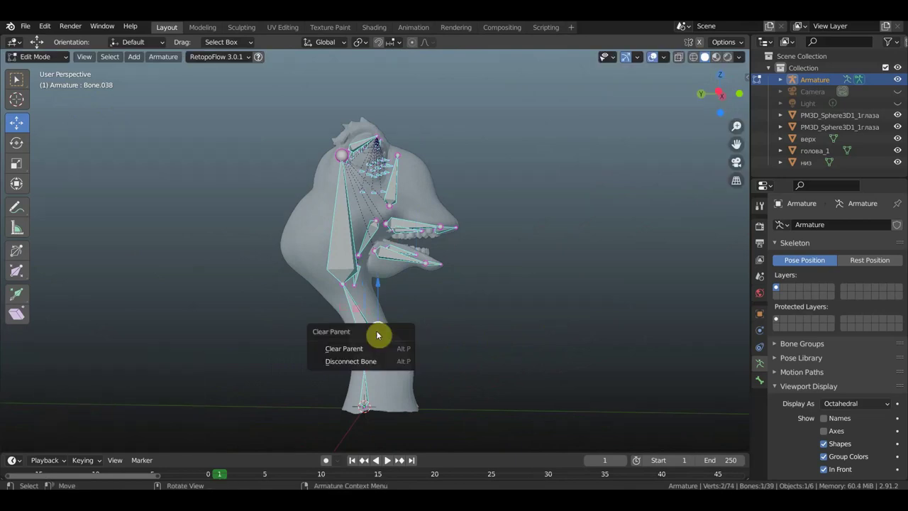
click(376, 347)
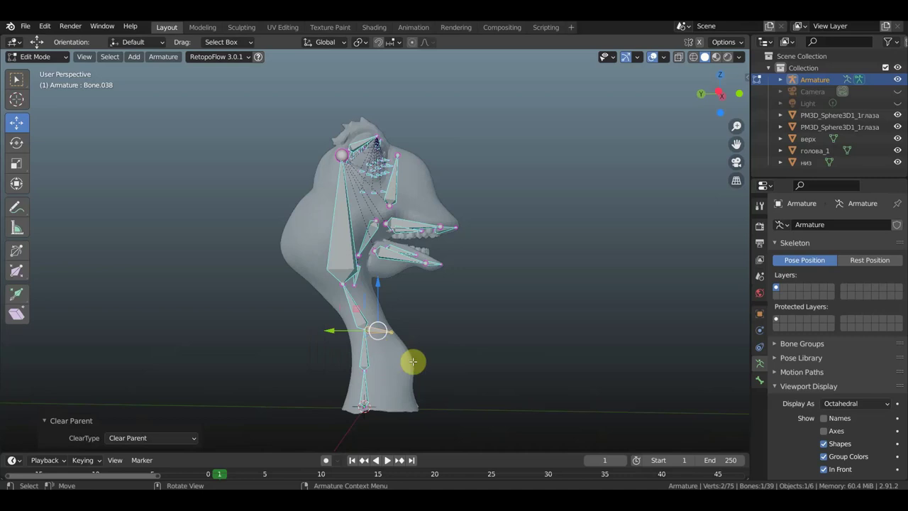
Rotate Bone.038 112° in side view and move it to the front of the lower neck.
key(KP_3)
key(r)
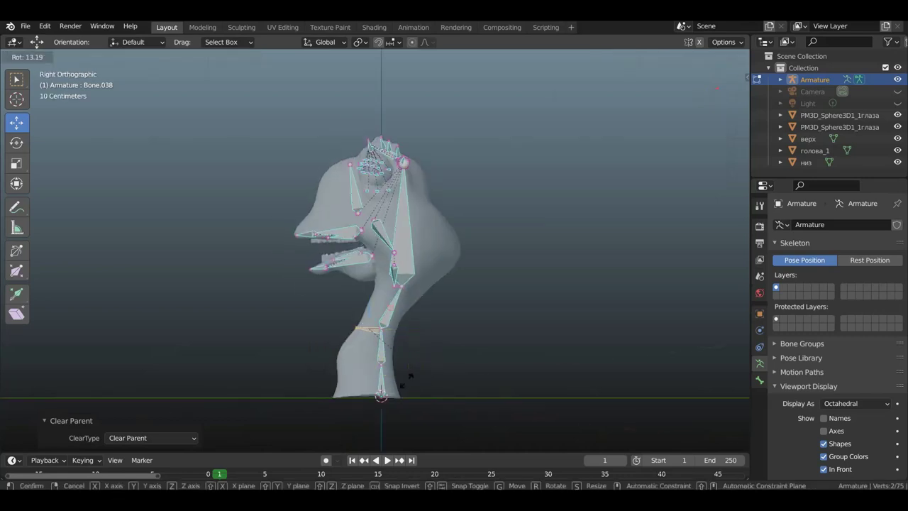
click(297, 390)
key(g)
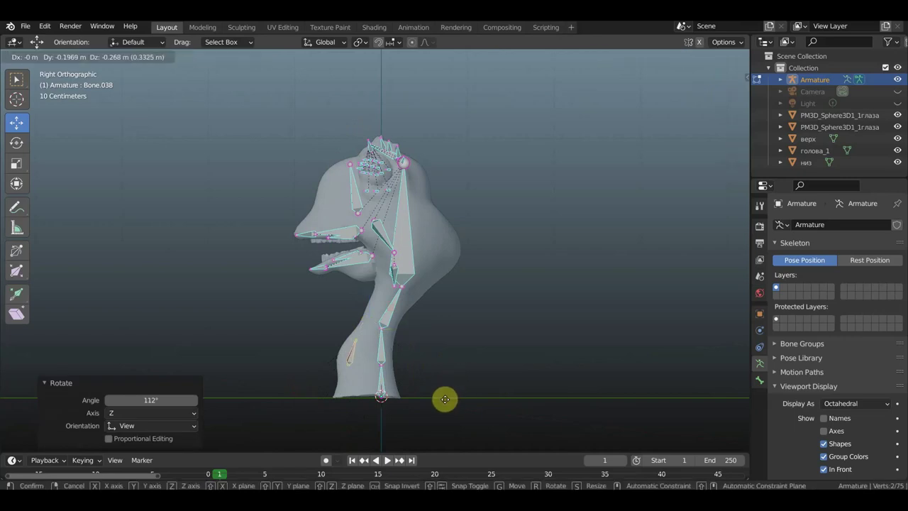
click(442, 399)
middle_drag(462, 395, 594, 393)
scroll(427, 391, up, 3)
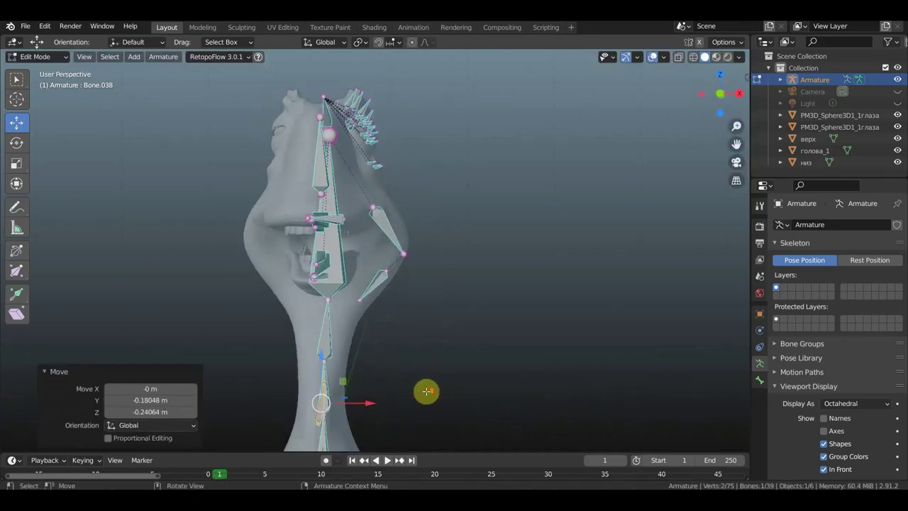
scroll(426, 391, down, 1)
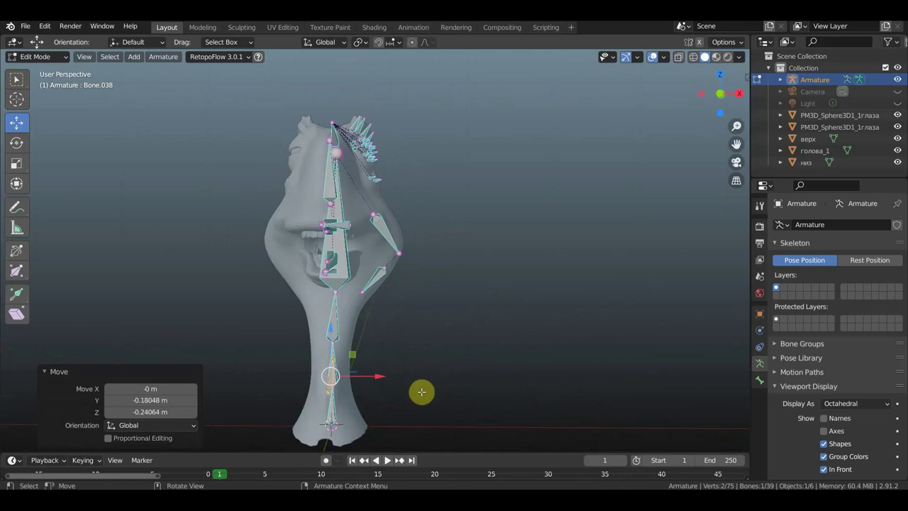
key(g)
click(423, 397)
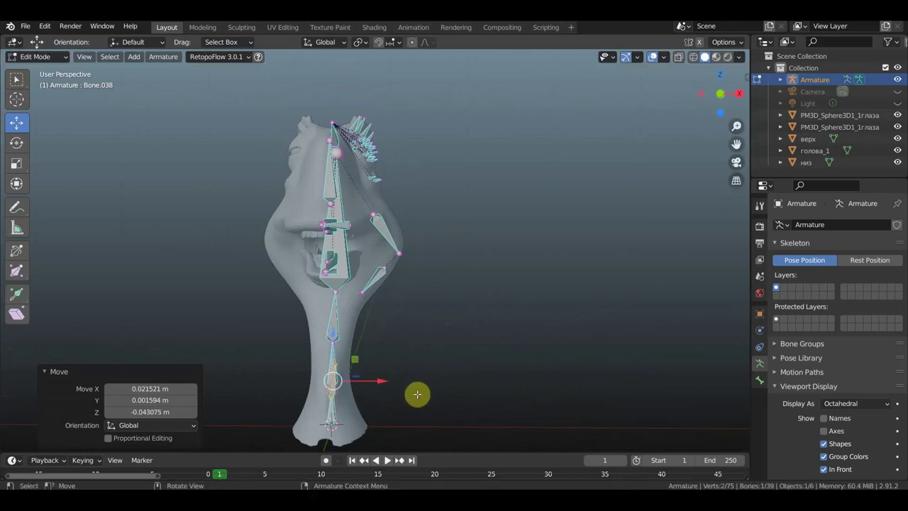
mouse_move(391, 397)
middle_down()
mouse_move(284, 397)
mouse_move(297, 386)
middle_up()
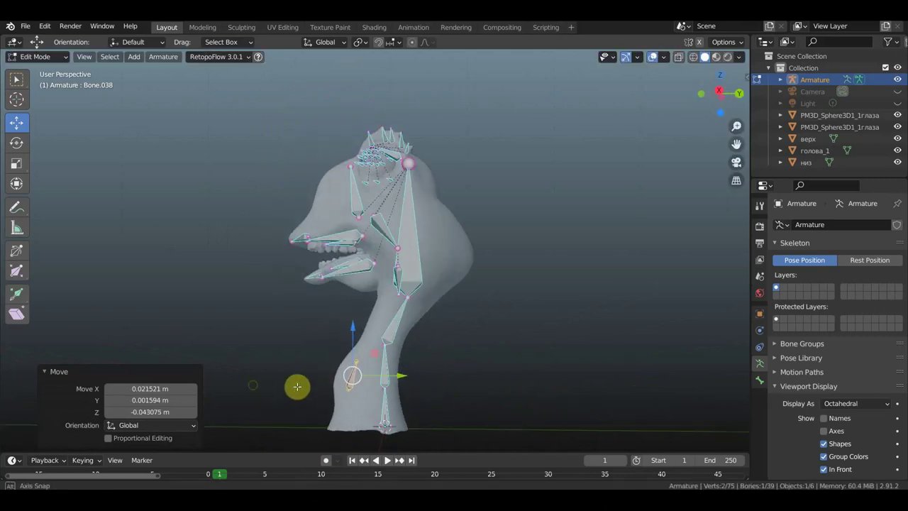
Parent Bone.038 to Bone.001 with Keep Offset and nudge it into its final neck position.
click(385, 360)
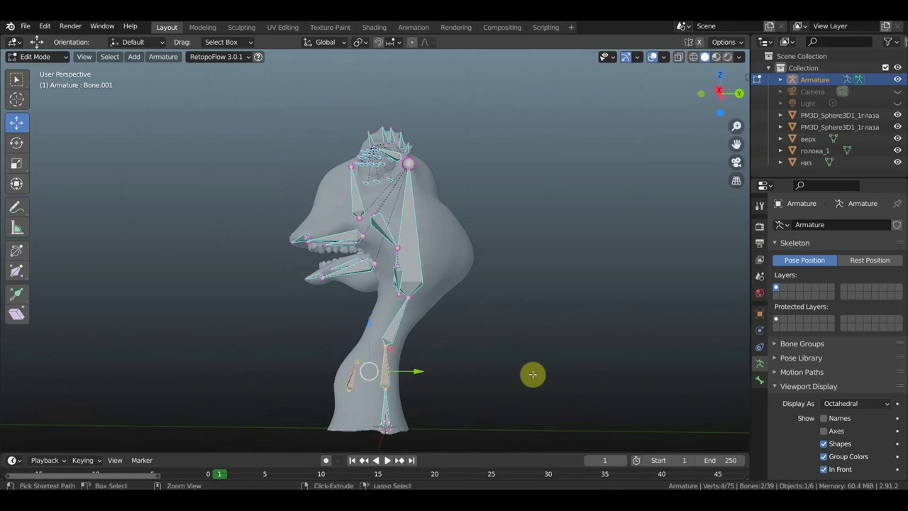
key(ctrl+p)
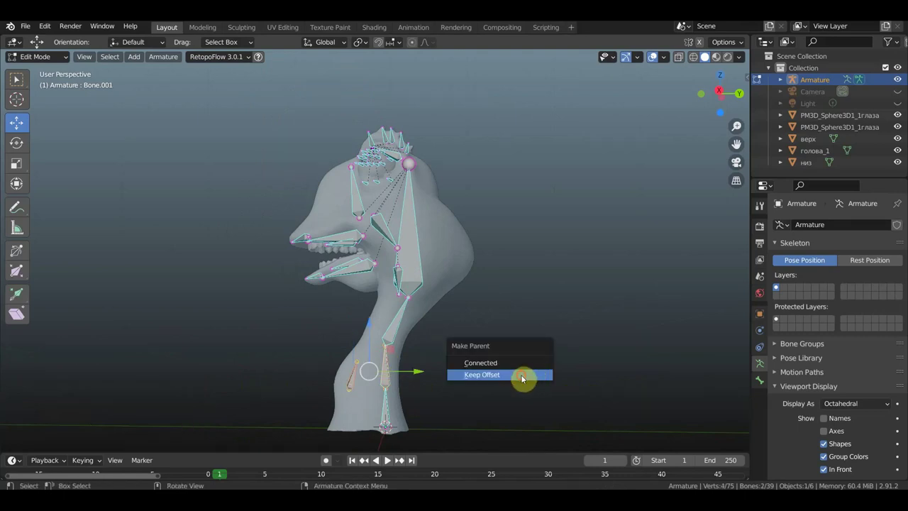
click(522, 378)
click(354, 377)
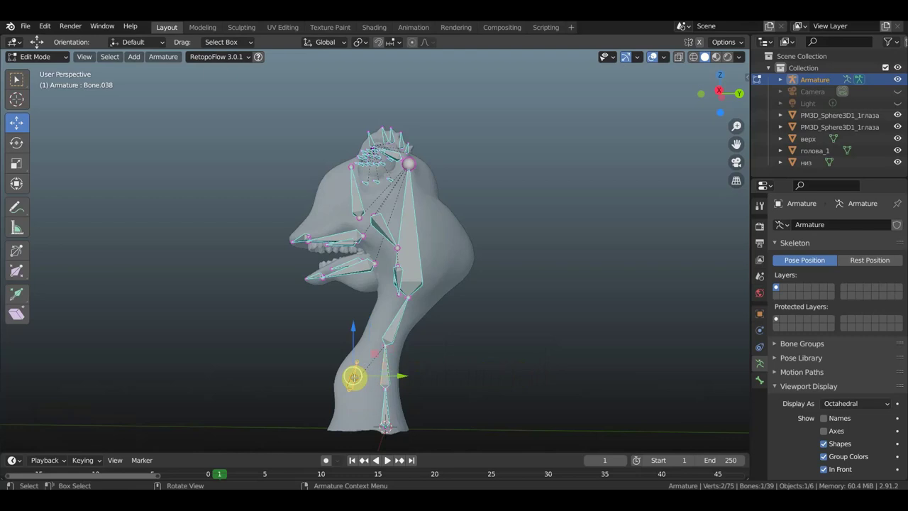
key(g)
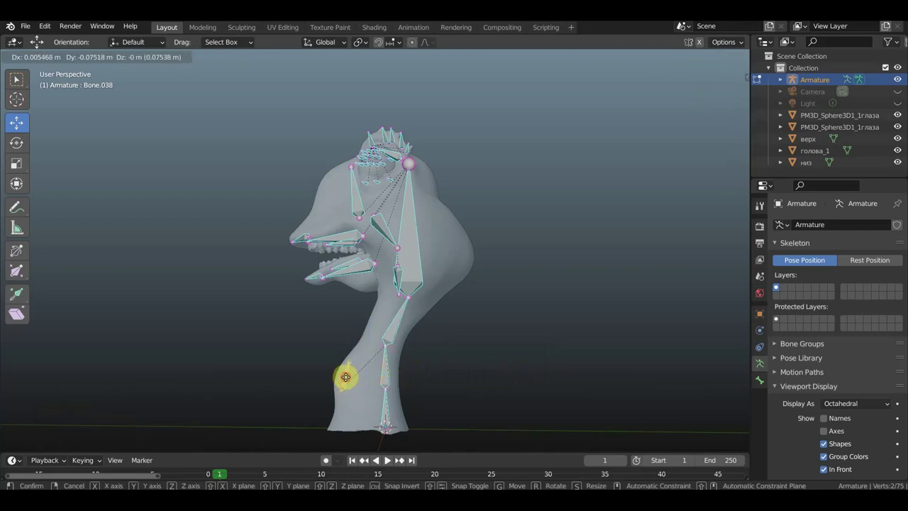
click(346, 376)
Orbit around the head to check the rig, then select the head bone Bone.006.
mouse_move(498, 355)
middle_down()
mouse_move(474, 359)
mouse_move(510, 363)
middle_up()
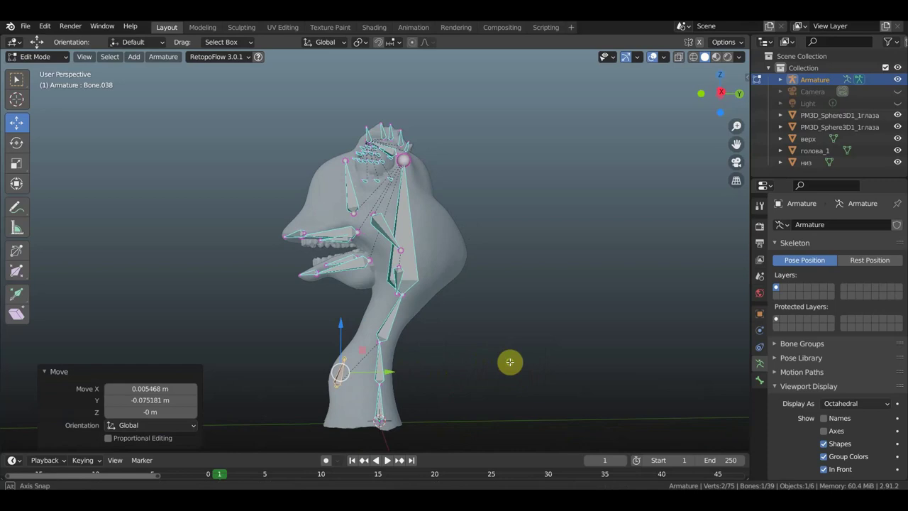
mouse_move(509, 351)
middle_down()
mouse_move(527, 361)
mouse_move(642, 368)
mouse_move(582, 381)
mouse_move(624, 365)
middle_up()
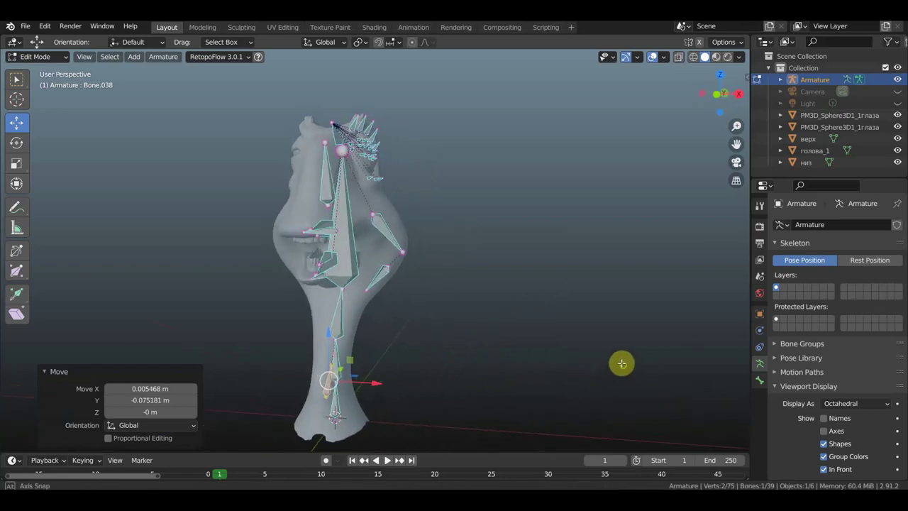
mouse_move(562, 338)
middle_down()
mouse_move(566, 371)
mouse_move(436, 334)
mouse_move(391, 335)
middle_up()
click(366, 284)
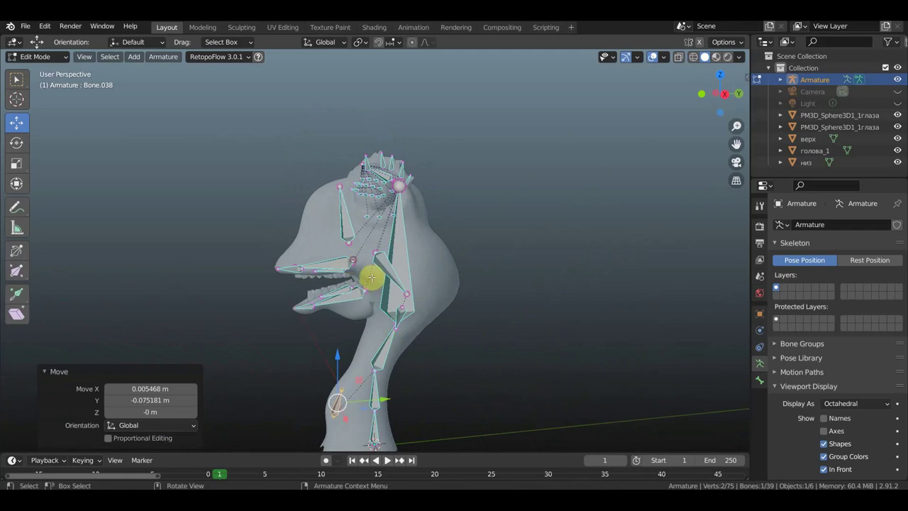
click(376, 291)
In front view, extrude Bone.039 from Bone.006 and clear its parent.
key(KP_1)
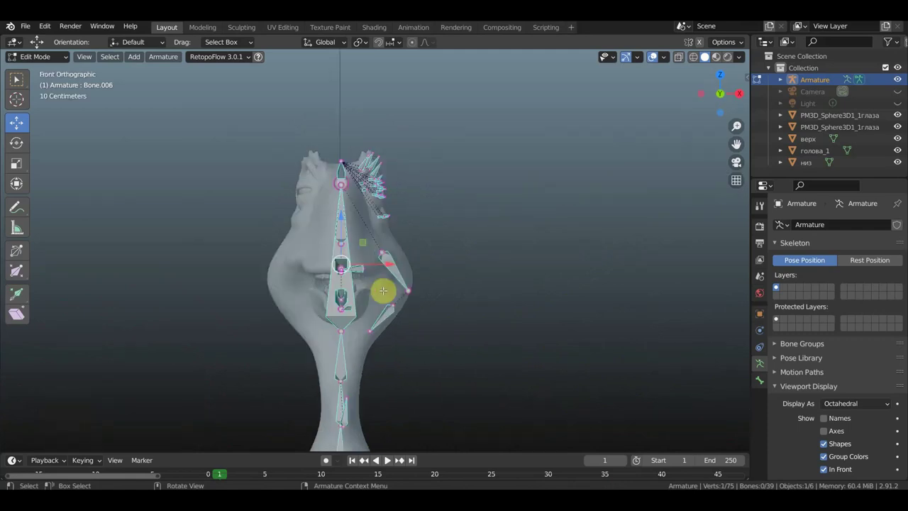
key(e)
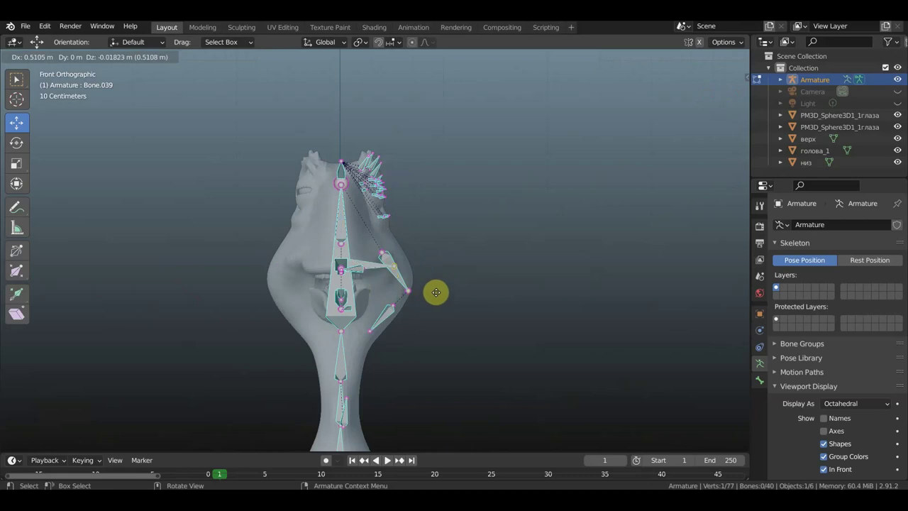
click(436, 292)
click(374, 265)
key(alt+p)
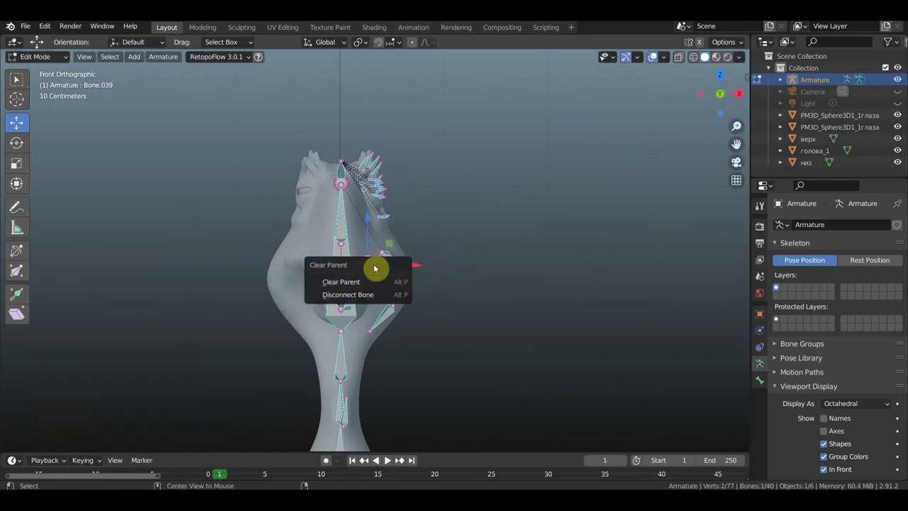
click(373, 283)
From the top view, shrink Bone.039 to 0.626 and rotate it -27.7°.
mouse_move(377, 277)
middle_down()
mouse_move(373, 296)
mouse_move(265, 326)
mouse_move(296, 330)
mouse_move(304, 356)
mouse_move(336, 316)
middle_up()
scroll(419, 253, up, 3)
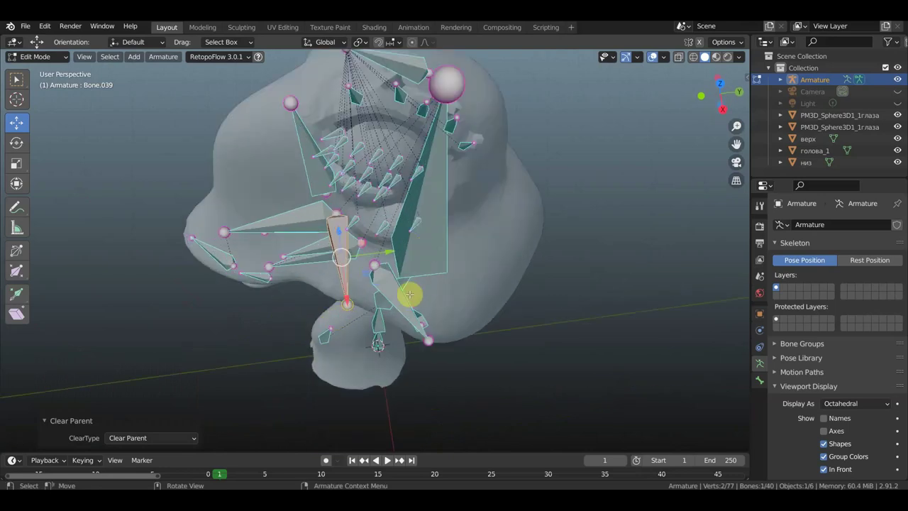
key(KP_7)
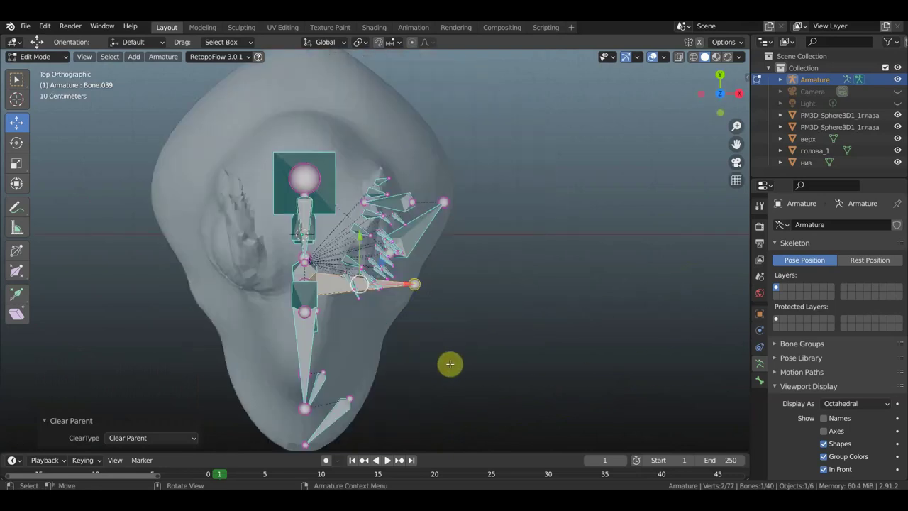
key(s)
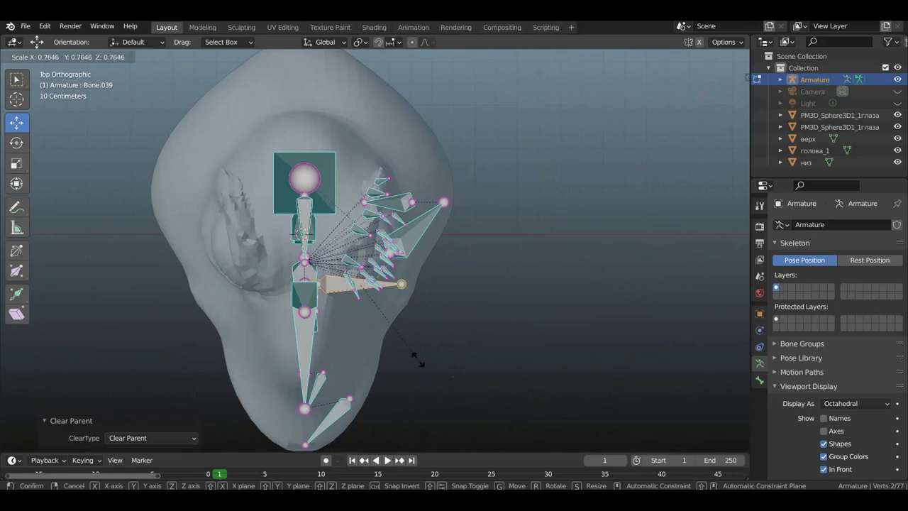
click(394, 353)
key(r)
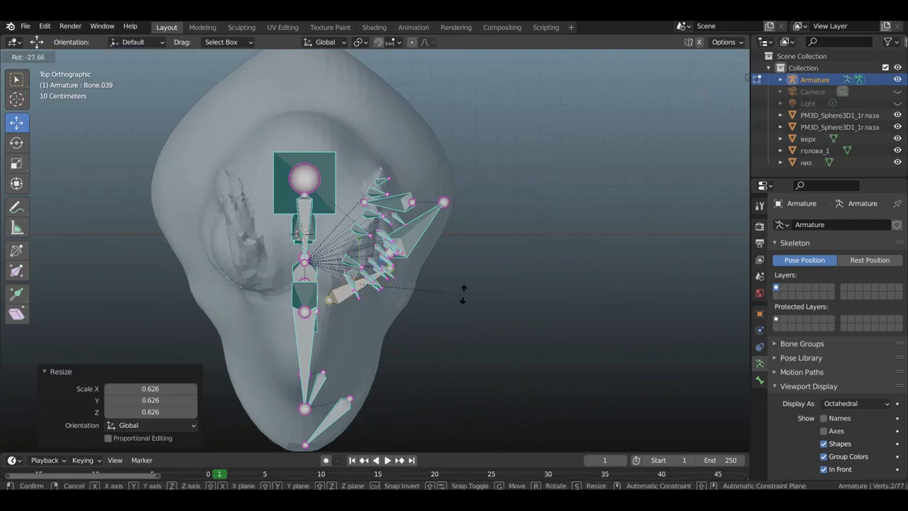
click(463, 294)
Rotate Bone.039 a further 23.1° and move it toward the mouth.
mouse_move(464, 295)
middle_down()
mouse_move(450, 183)
mouse_move(468, 162)
middle_up()
mouse_move(444, 277)
middle_down()
mouse_move(468, 275)
mouse_move(459, 274)
middle_up()
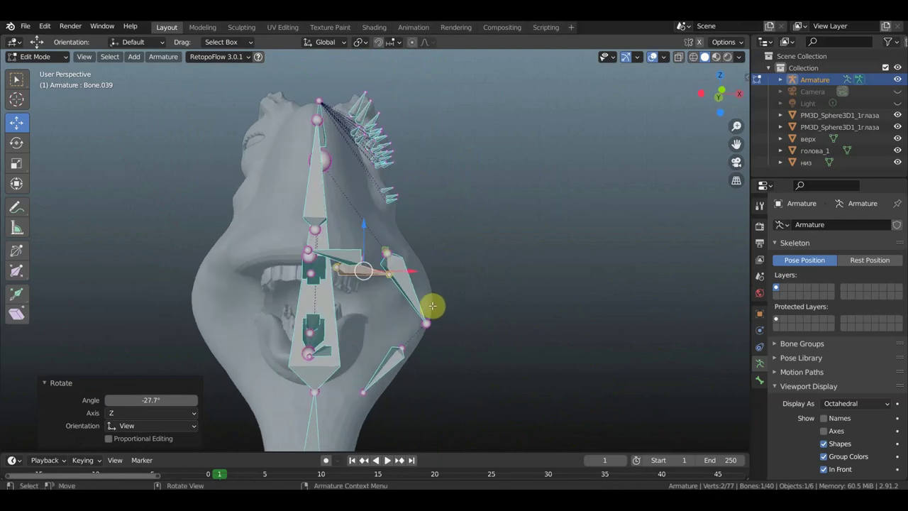
key(r)
click(420, 338)
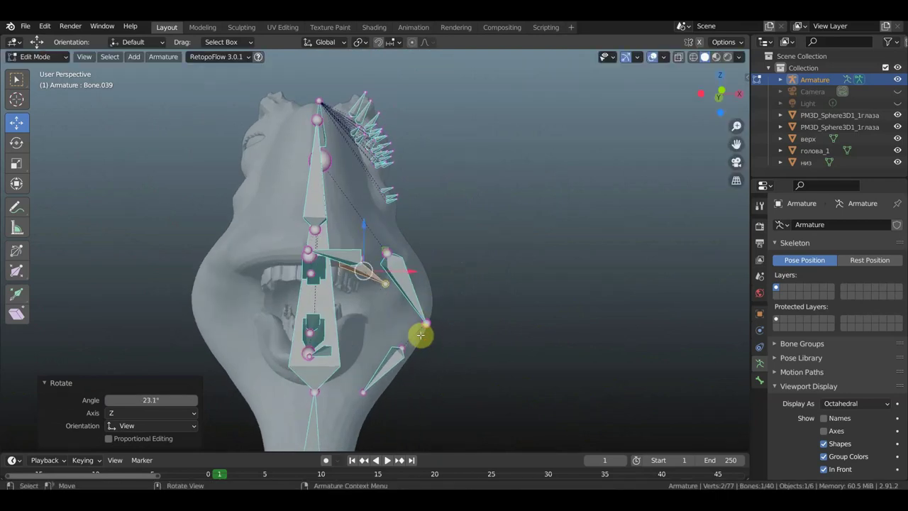
key(g)
click(417, 338)
Rotate Bone.039 47.9° more, set it beside the mouth, and select its tip.
mouse_move(417, 337)
middle_down()
mouse_move(409, 286)
mouse_move(428, 264)
middle_up()
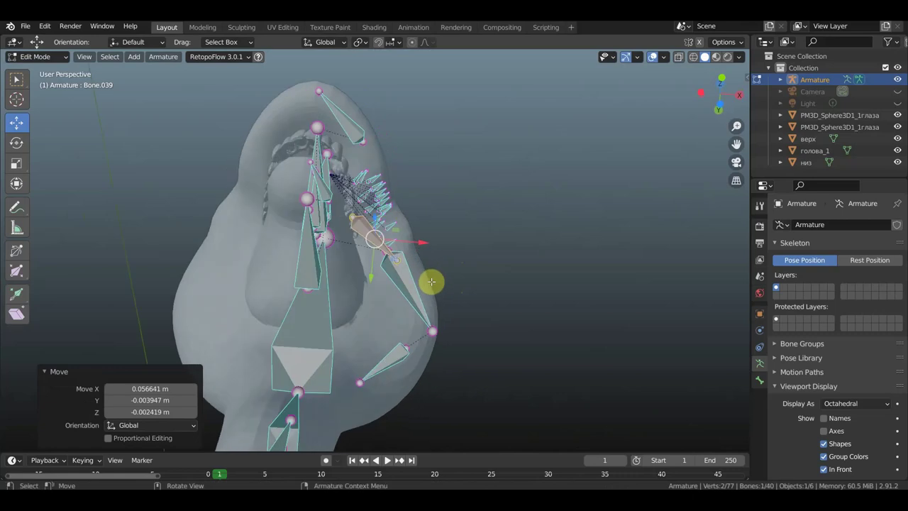
key(r)
click(395, 315)
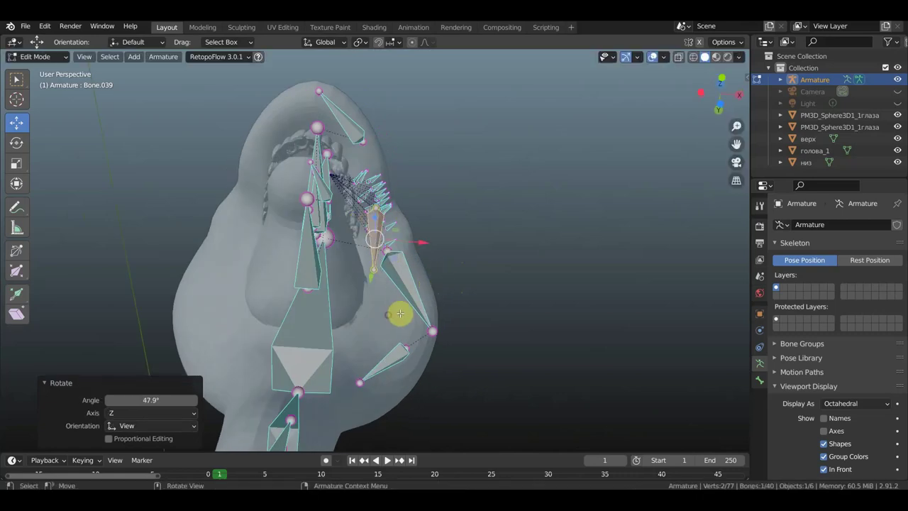
key(g)
click(423, 313)
mouse_move(314, 319)
middle_down()
mouse_move(275, 400)
mouse_move(331, 428)
mouse_move(374, 67)
mouse_move(383, 66)
mouse_move(338, 429)
mouse_move(312, 412)
mouse_move(331, 286)
mouse_move(290, 270)
mouse_move(324, 257)
mouse_move(314, 260)
middle_up()
click(336, 268)
Reposition Bone.039's tip and add a small new bone off it.
key(g)
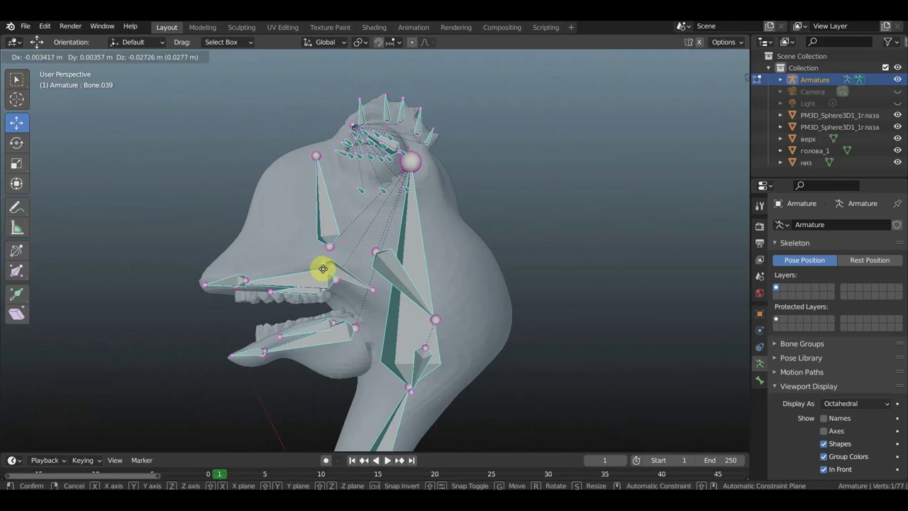
click(321, 264)
key(g)
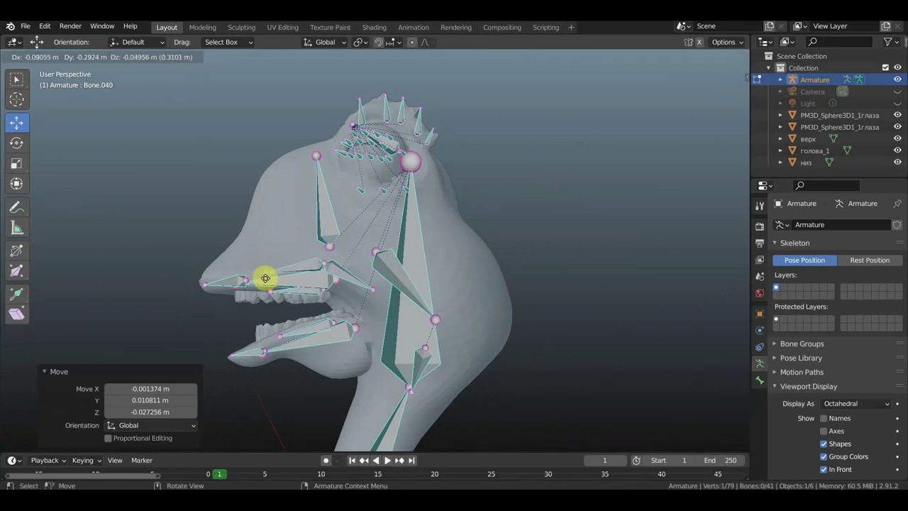
click(264, 278)
mouse_move(319, 284)
middle_down()
mouse_move(374, 288)
mouse_move(404, 273)
mouse_move(400, 221)
mouse_move(365, 208)
mouse_move(331, 248)
mouse_move(331, 280)
mouse_move(313, 266)
middle_up()
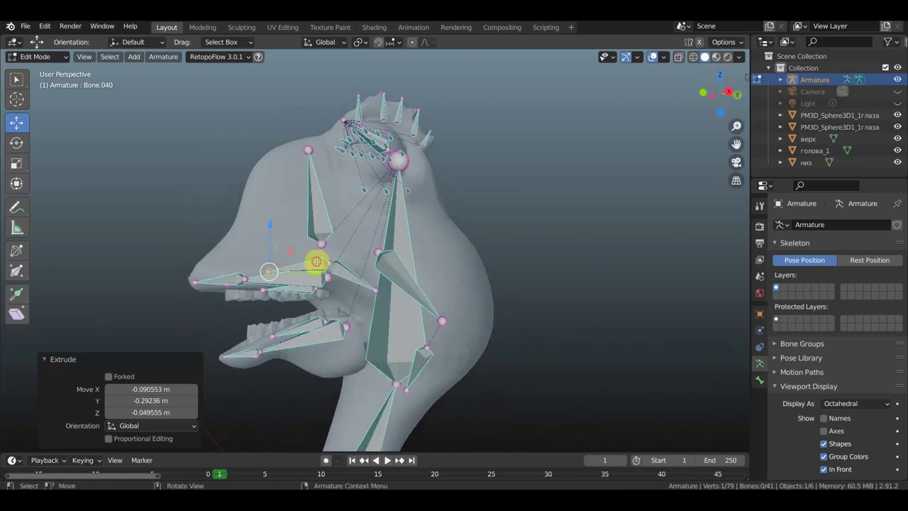
Parent the small new bone to Bone.039 with Keep Offset.
click(316, 262)
shift+click(348, 276)
key(ctrl+p)
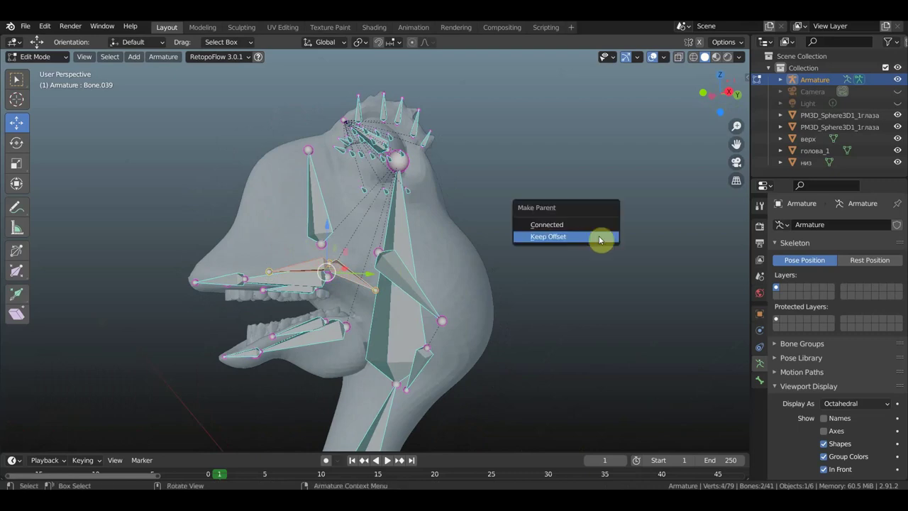
click(599, 239)
middle_drag(559, 246, 547, 270)
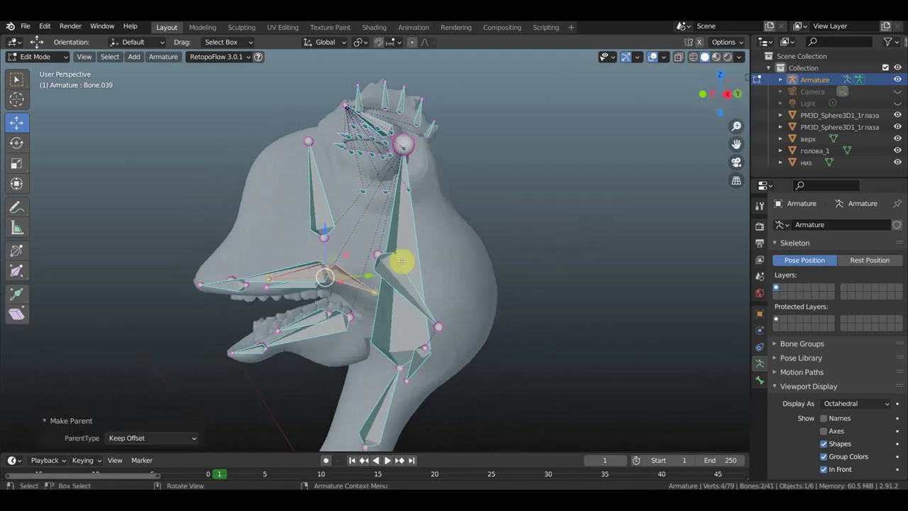
Parent the selected jaw bones to the upper jaw bone Bone.006 with Keep Offset.
scroll(325, 275, up, 2)
mouse_move(330, 273)
middle_down()
mouse_move(369, 273)
mouse_move(253, 285)
middle_up()
shift+click(248, 285)
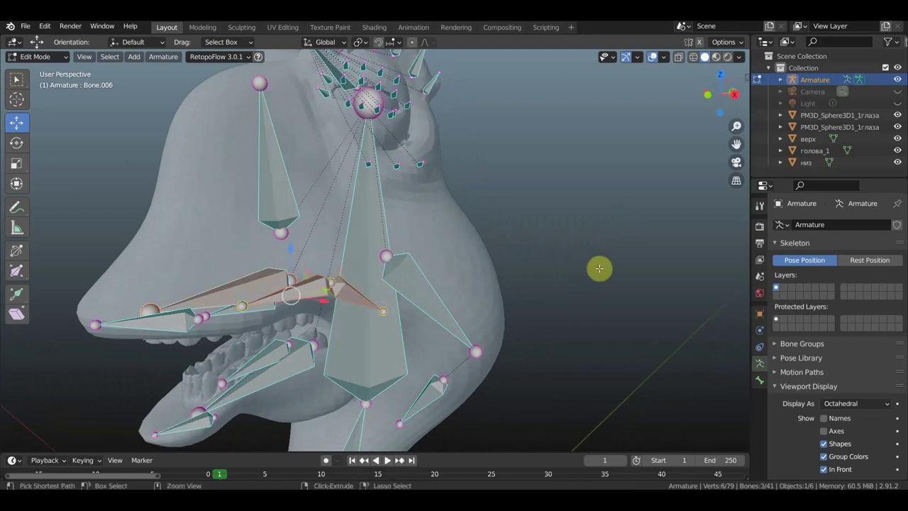
key(ctrl+p)
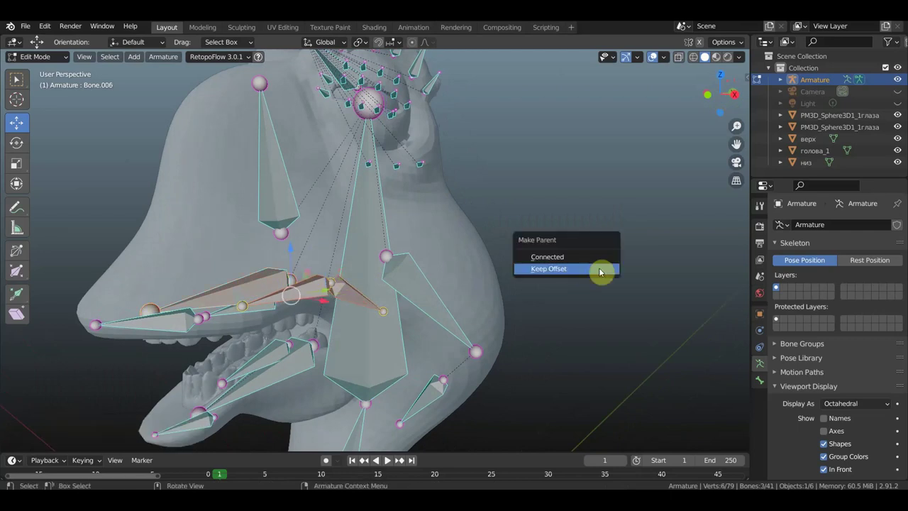
click(599, 270)
mouse_move(582, 267)
middle_down()
mouse_move(527, 267)
mouse_move(622, 253)
mouse_move(572, 150)
mouse_move(581, 150)
middle_up()
mouse_move(391, 253)
middle_down()
mouse_move(432, 331)
mouse_move(460, 340)
mouse_move(460, 319)
middle_up()
middle_drag(359, 341, 377, 356)
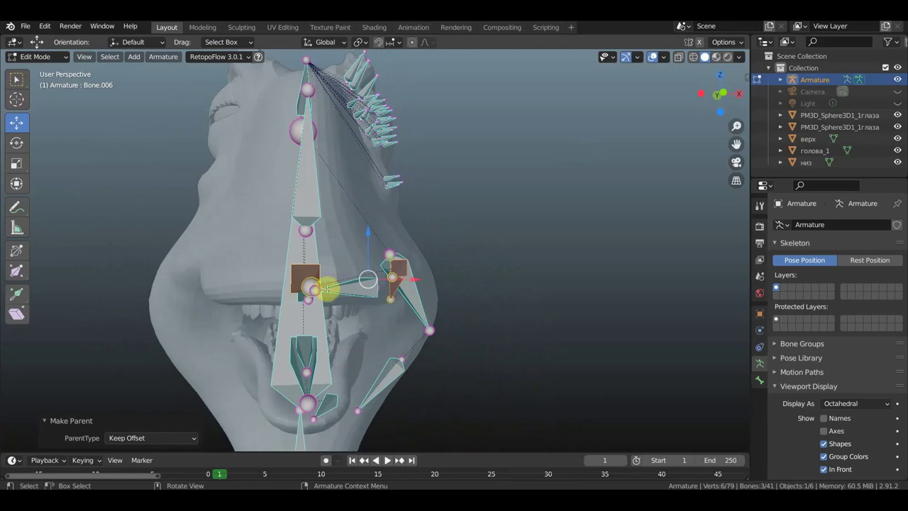
In front view, pull a new bone out from a jaw joint and clear its parent.
key(KP_1)
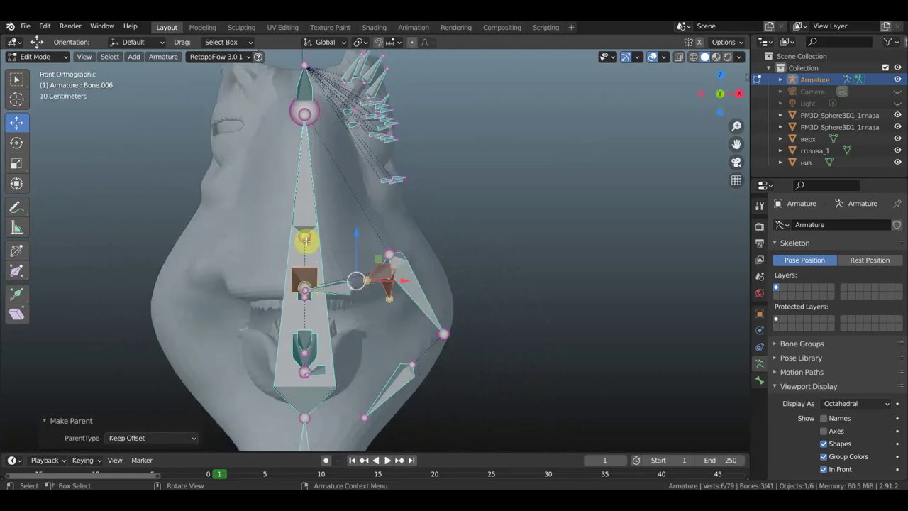
click(306, 241)
drag(305, 241, 355, 242)
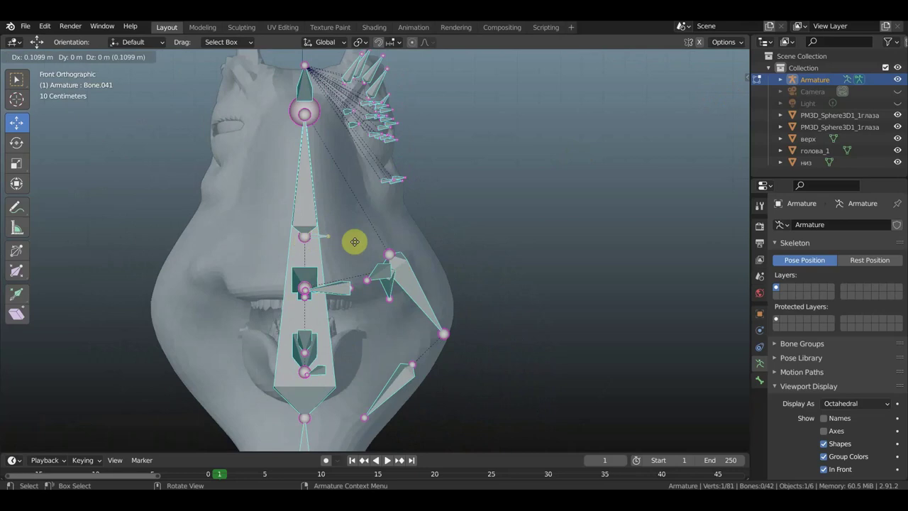
click(384, 240)
click(343, 237)
key(alt+p)
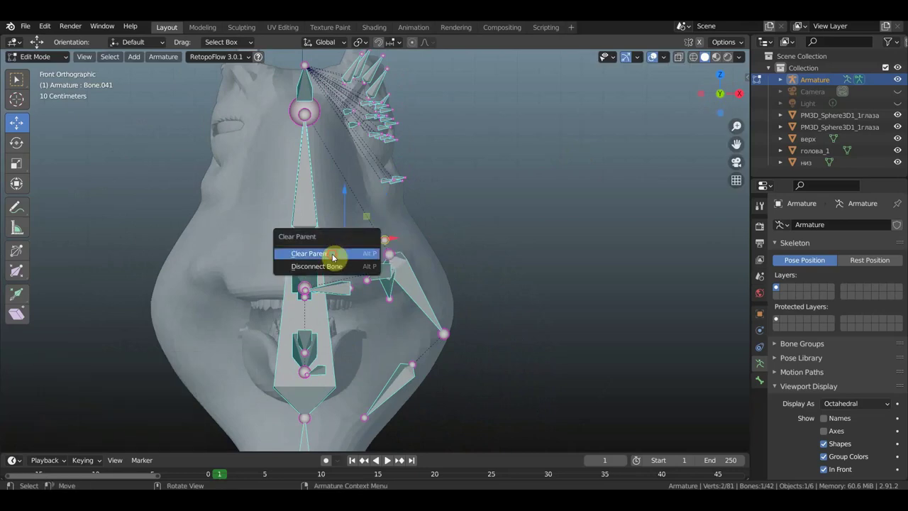
click(331, 254)
Rotate the new bone 52°, drop it near the lower jaw, and scale it to 0.570.
key(r)
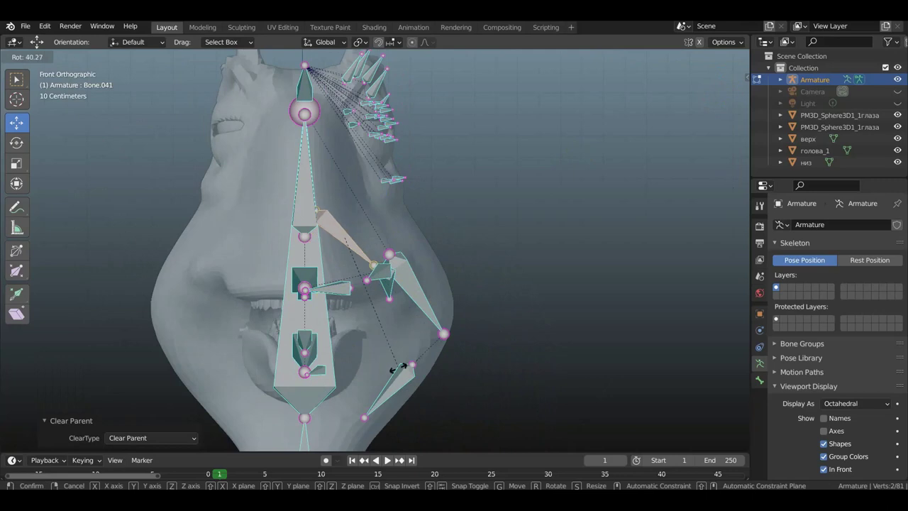
click(410, 369)
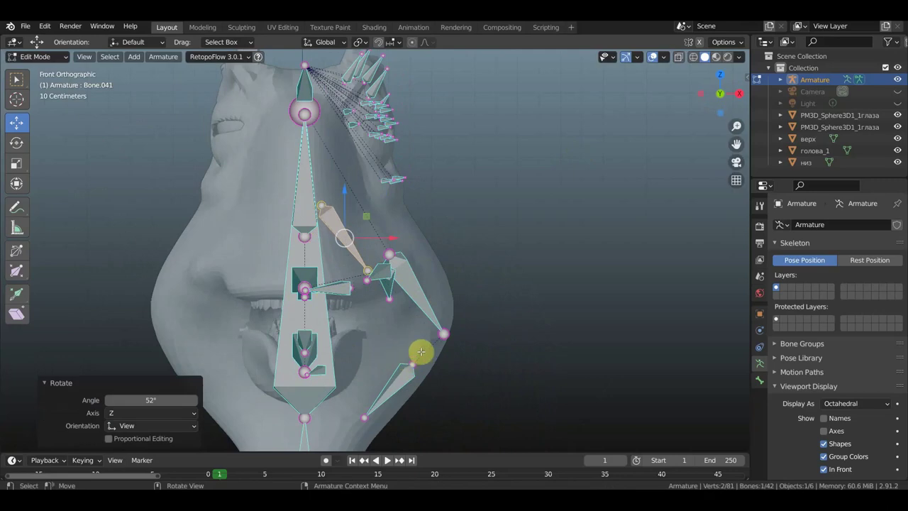
key(g)
click(462, 56)
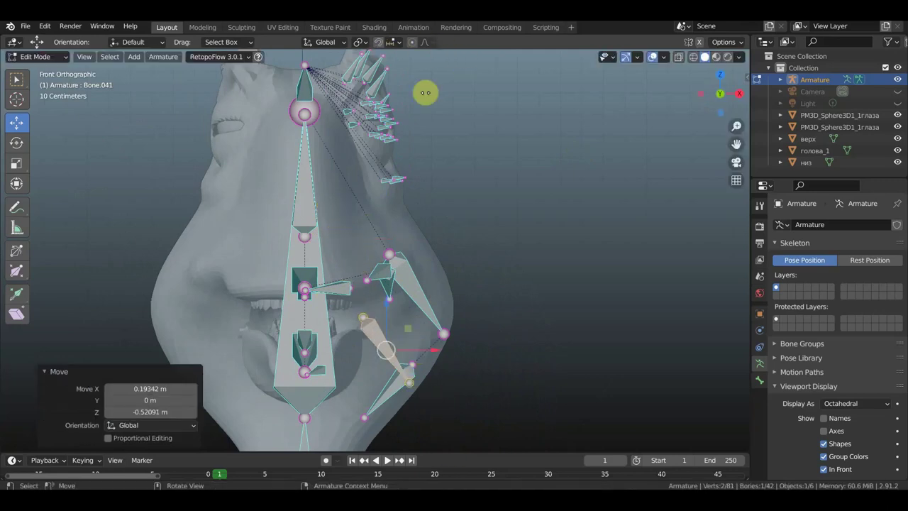
middle_drag(535, 245, 414, 246)
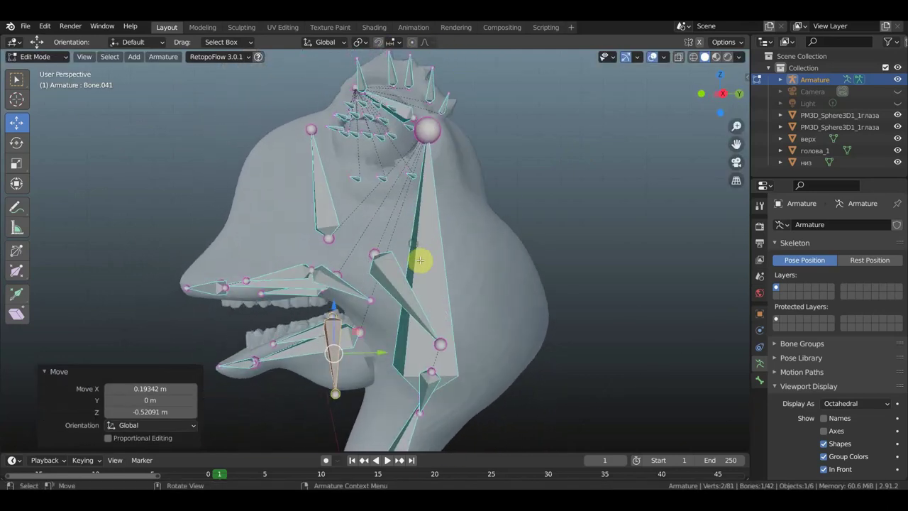
key(s)
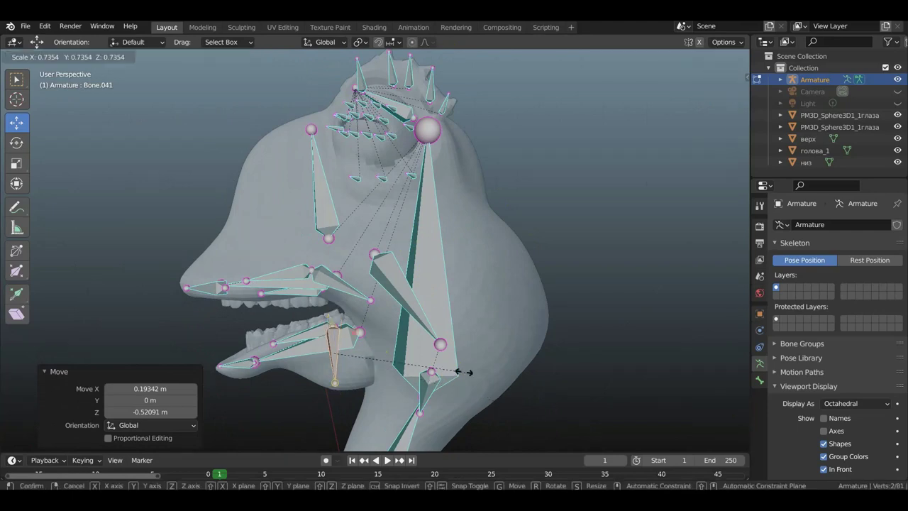
click(437, 362)
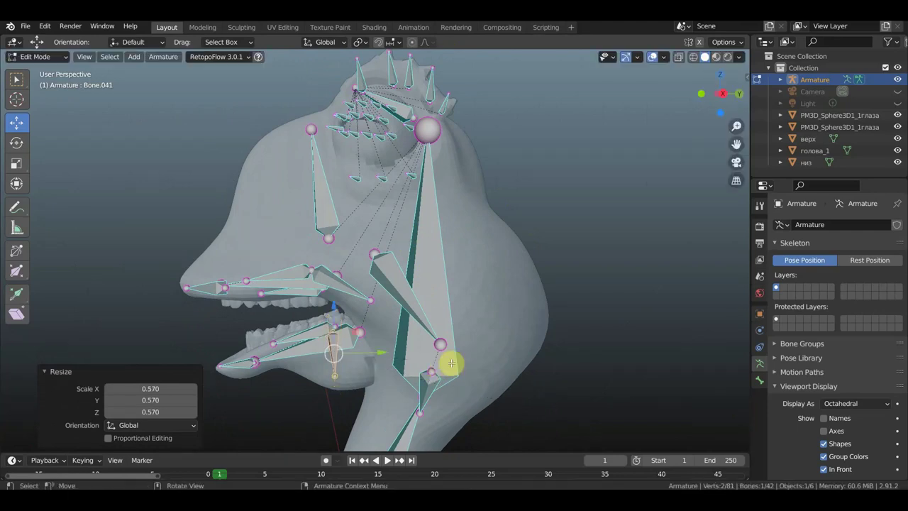
Rotate the jaw bone -73.2° and place it inside the mouth.
key(r)
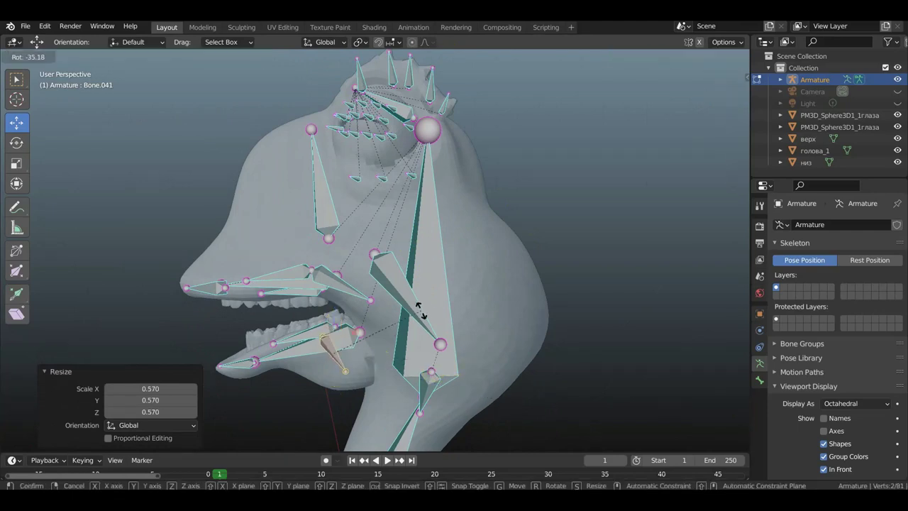
click(355, 309)
key(g)
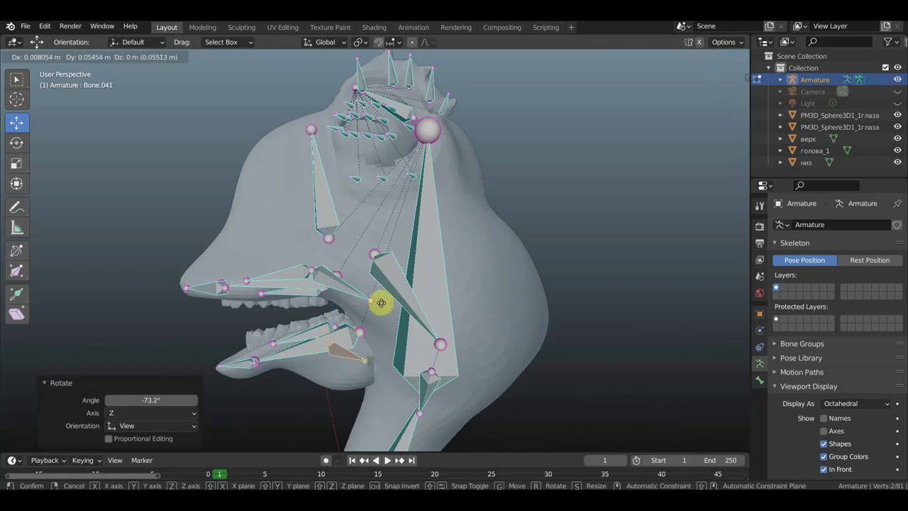
click(384, 292)
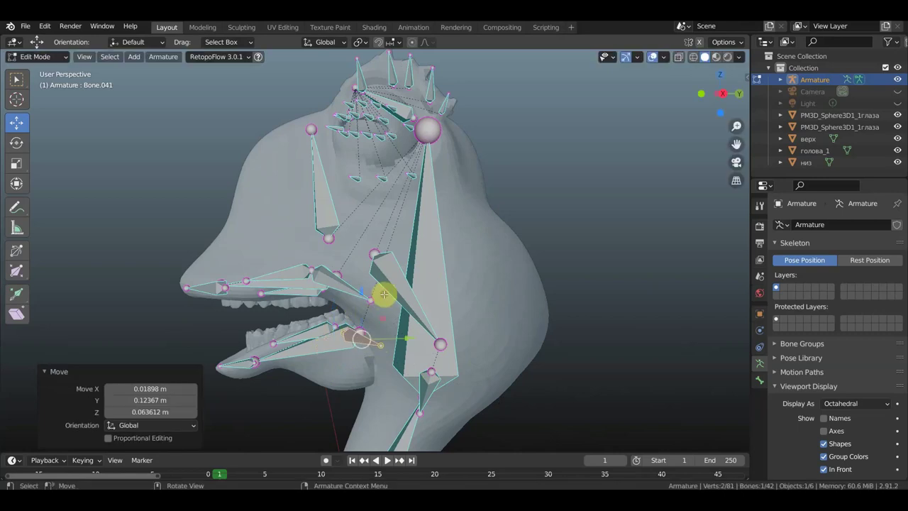
mouse_move(385, 301)
middle_down()
mouse_move(447, 318)
mouse_move(482, 307)
mouse_move(504, 205)
mouse_move(554, 225)
mouse_move(545, 251)
middle_up()
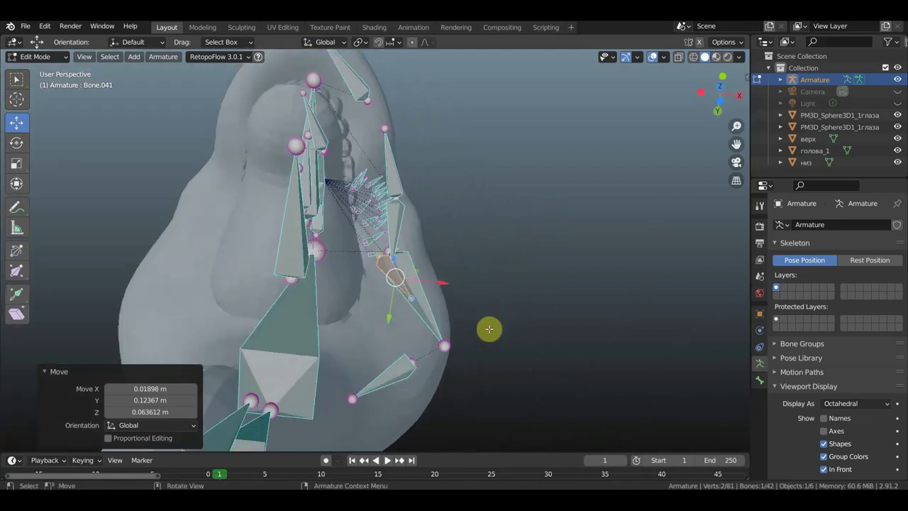
Rotate the jaw bone -141° and slide it along the X axis.
key(r)
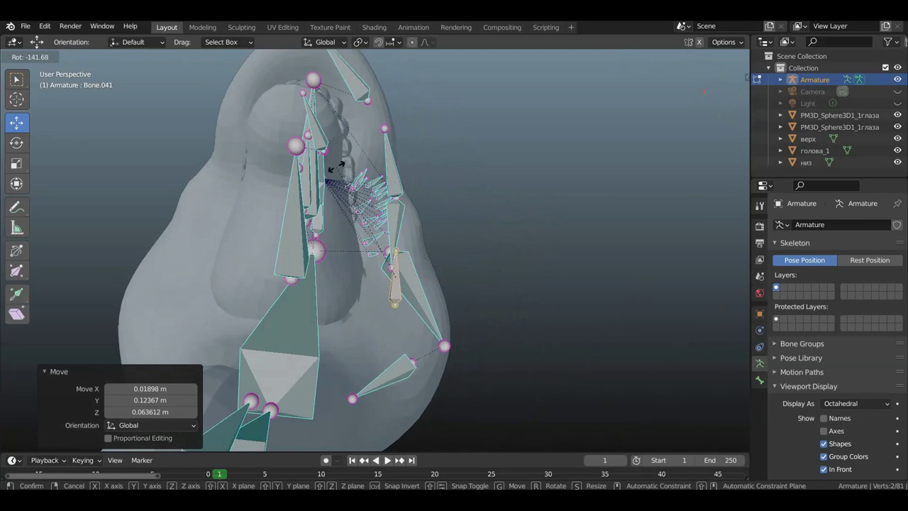
click(334, 168)
key(g)
key(x)
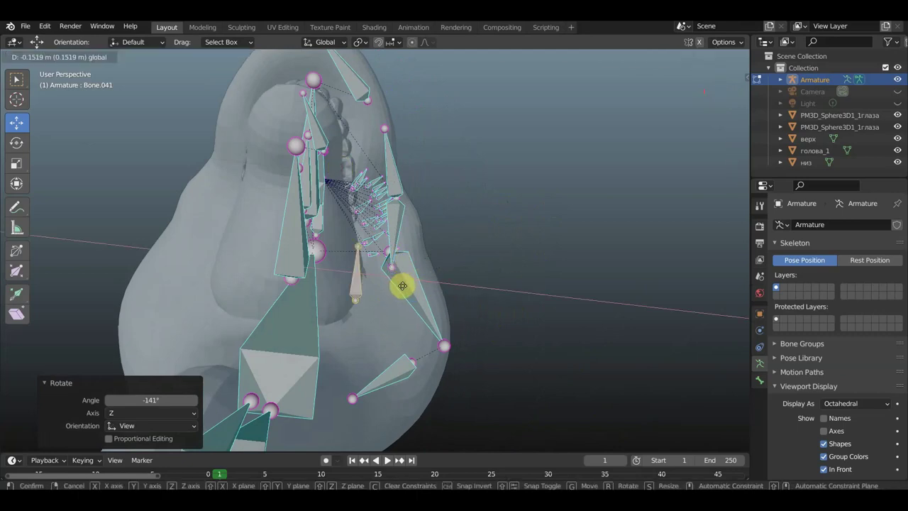
click(395, 279)
mouse_move(432, 282)
middle_down()
mouse_move(378, 308)
mouse_move(320, 362)
middle_up()
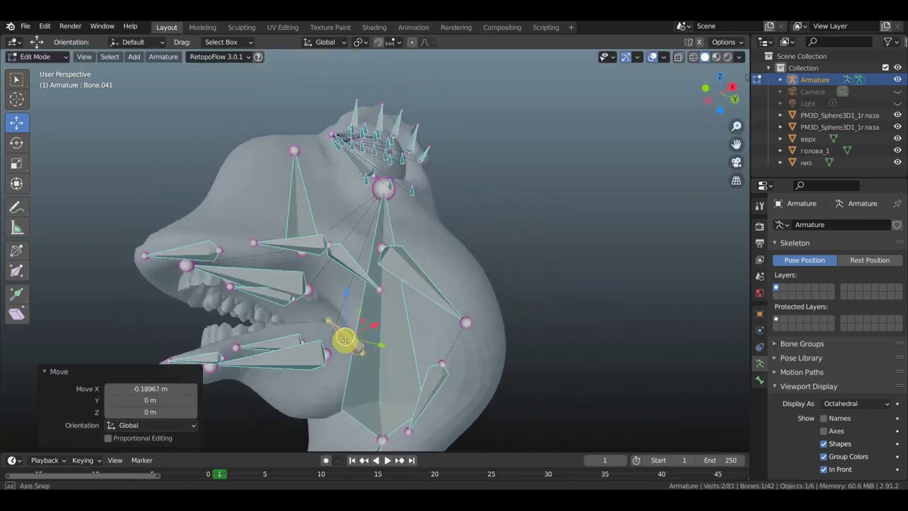
Rotate the jaw bone -24.2°, settle it along the lower jaw, and select its front tip.
key(r)
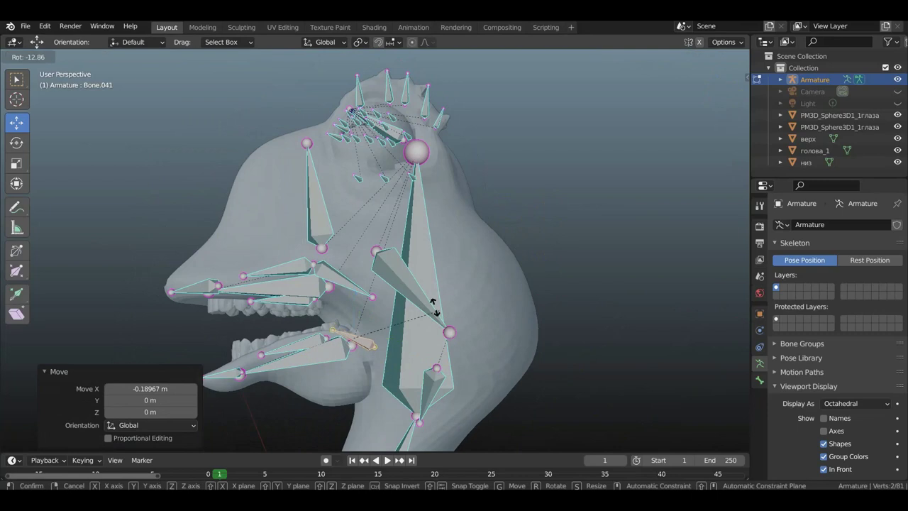
click(423, 304)
key(g)
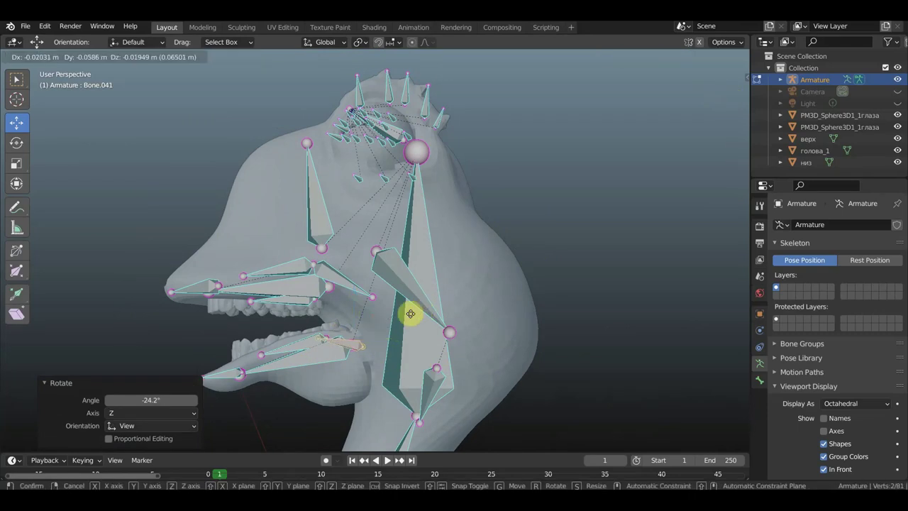
click(407, 310)
mouse_move(407, 310)
middle_down()
mouse_move(533, 318)
mouse_move(544, 306)
mouse_move(430, 310)
mouse_move(468, 323)
mouse_move(473, 312)
mouse_move(391, 324)
middle_up()
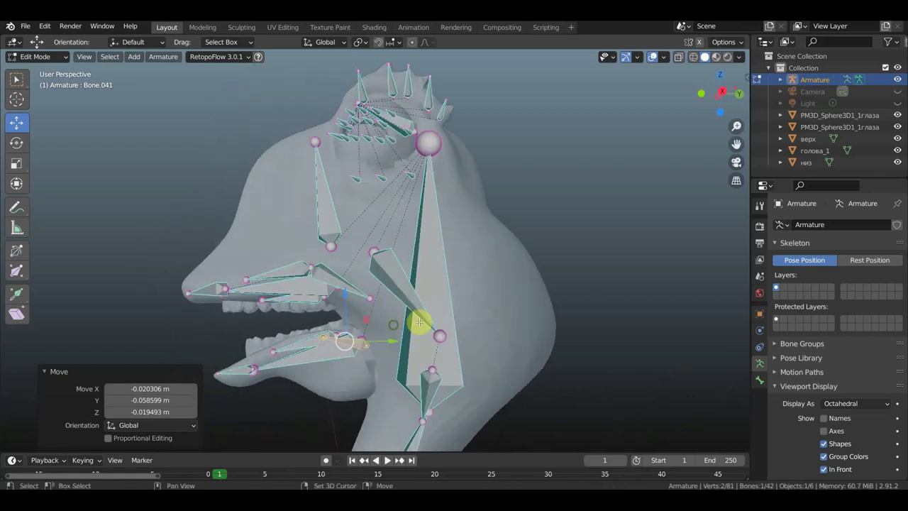
scroll(394, 325, up, 1)
scroll(401, 292, up, 1)
scroll(409, 298, up, 1)
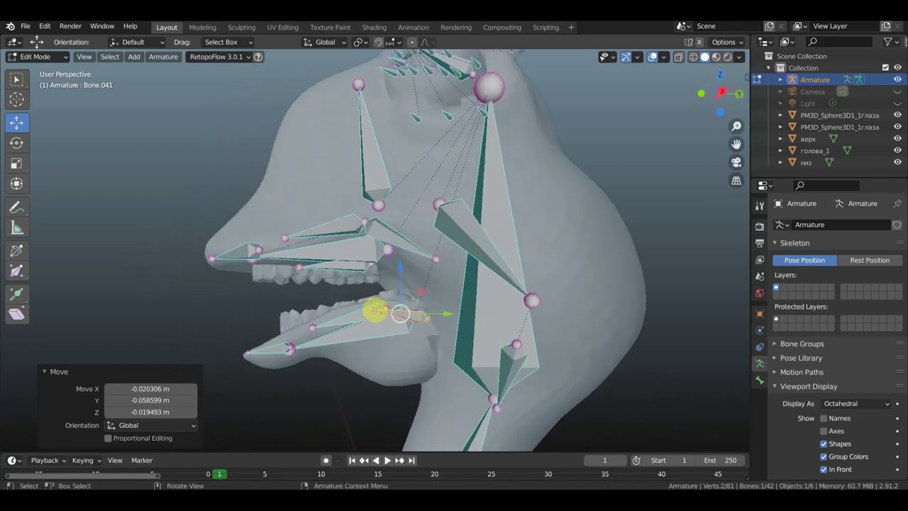
click(375, 310)
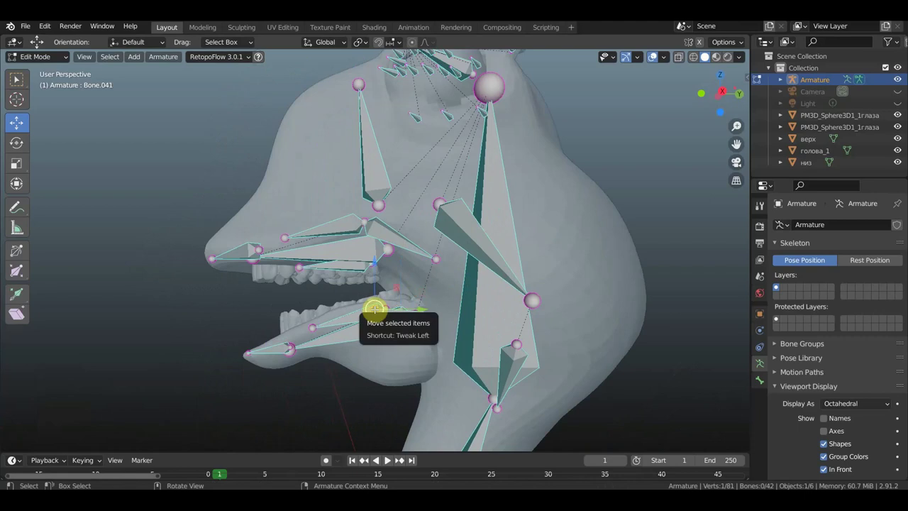
Extrude another bone, Bone.042, from the lower-jaw bone's tip.
key(e)
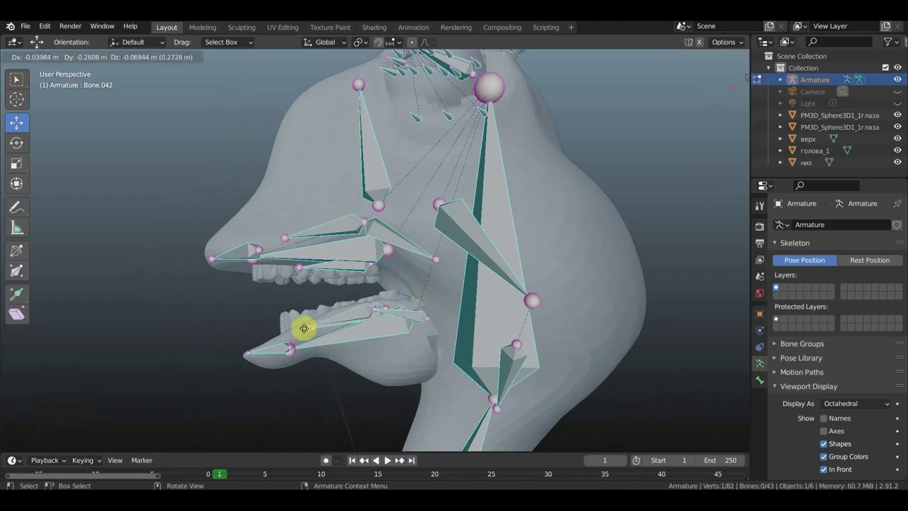
click(303, 329)
mouse_move(320, 329)
middle_down()
mouse_move(440, 370)
mouse_move(401, 362)
mouse_move(377, 296)
mouse_move(387, 234)
mouse_move(380, 294)
middle_up()
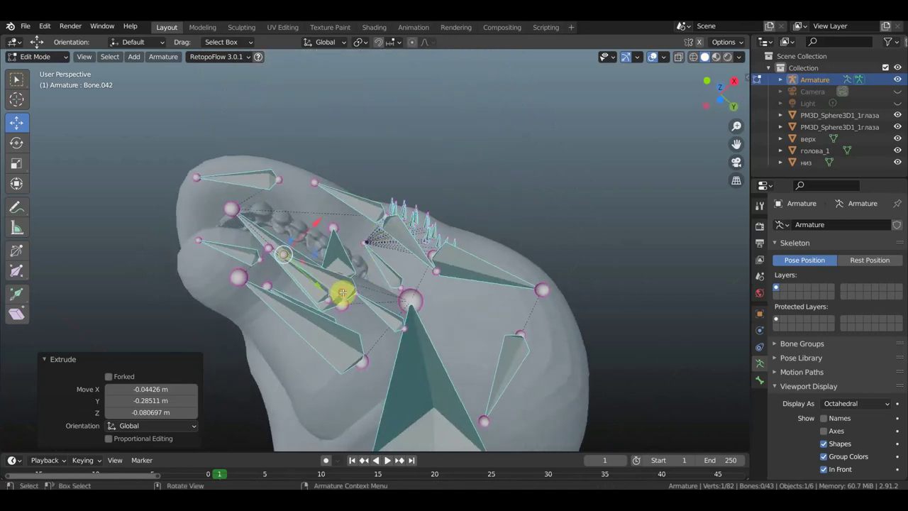
Parent the lower-jaw bone Bone.041 to Bone.004 with Keep Offset.
click(383, 288)
middle_drag(476, 208, 449, 271)
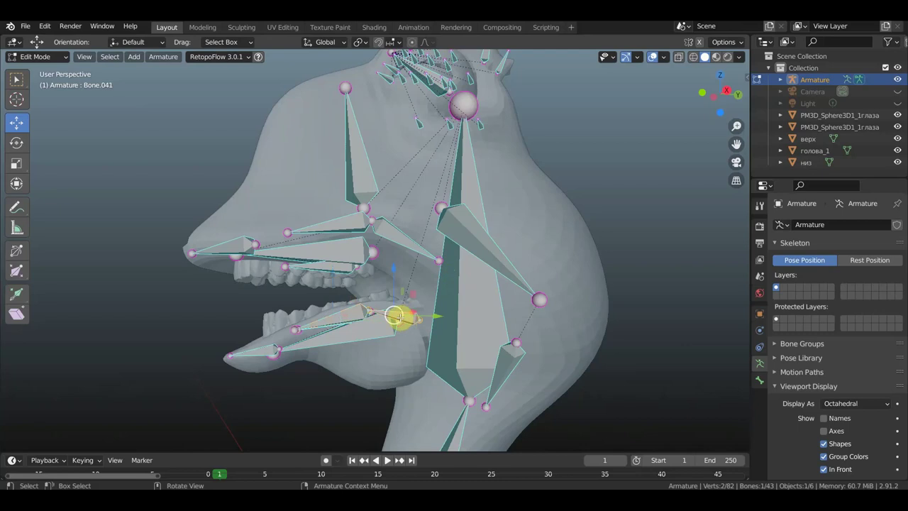
shift+click(371, 316)
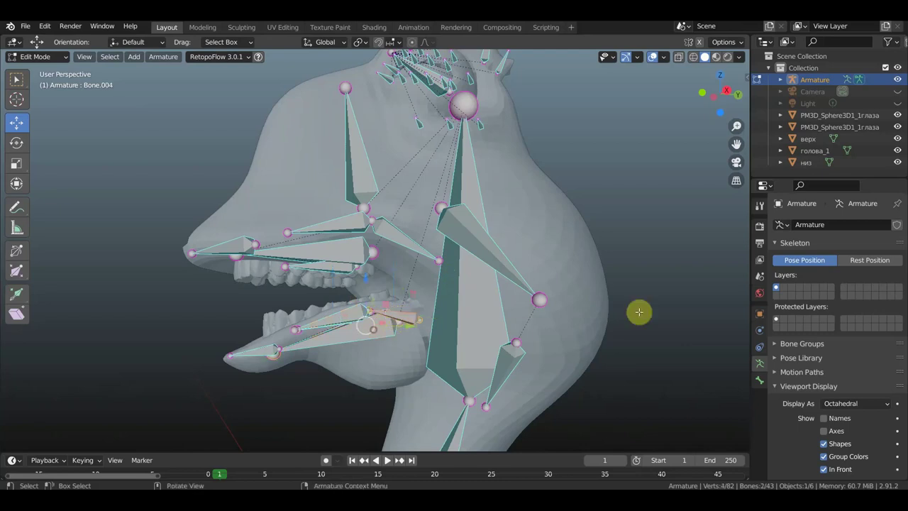
key(ctrl+p)
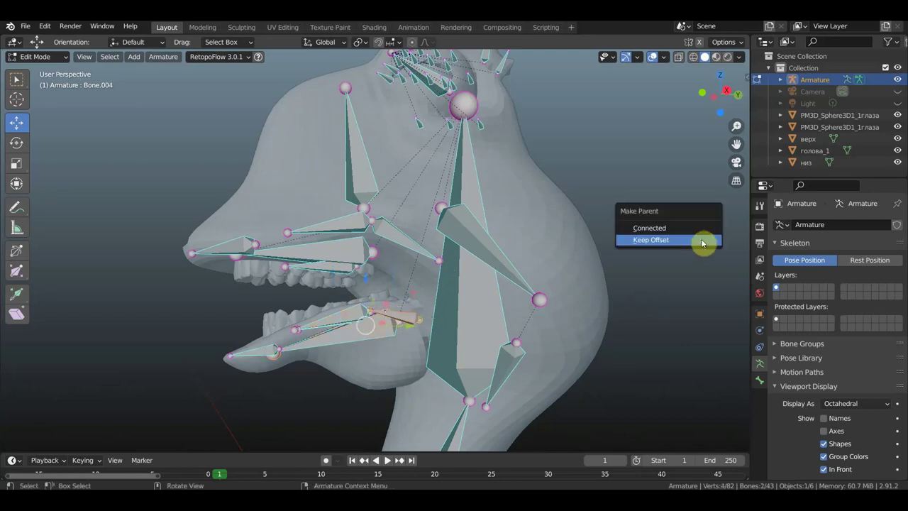
click(702, 244)
mouse_move(405, 283)
middle_down()
mouse_move(370, 312)
mouse_move(463, 312)
mouse_move(416, 308)
mouse_move(385, 320)
mouse_move(327, 290)
mouse_move(357, 278)
mouse_move(416, 294)
mouse_move(406, 287)
mouse_move(436, 268)
mouse_move(594, 255)
mouse_move(529, 261)
mouse_move(535, 286)
mouse_move(490, 291)
mouse_move(462, 269)
mouse_move(608, 260)
mouse_move(489, 265)
mouse_move(637, 249)
mouse_move(591, 280)
middle_up()
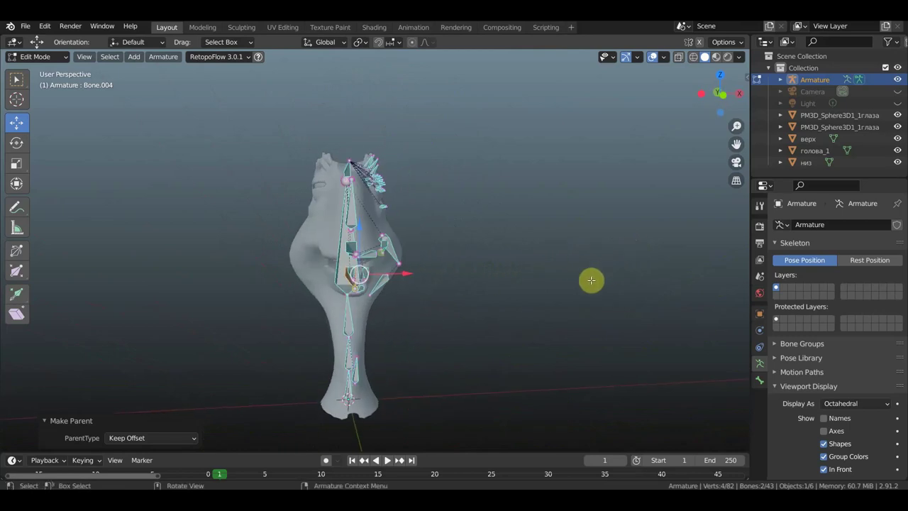
In front orthographic view, box-select the bones on one side of the head.
key(KP_1)
scroll(513, 314, down, 2)
mouse_move(482, 394)
mouse_down()
mouse_move(437, 316)
mouse_move(383, 175)
mouse_move(369, 164)
mouse_up()
mouse_move(369, 163)
middle_down()
mouse_move(421, 189)
mouse_move(339, 194)
mouse_move(395, 194)
middle_up()
scroll(395, 194, up, 3)
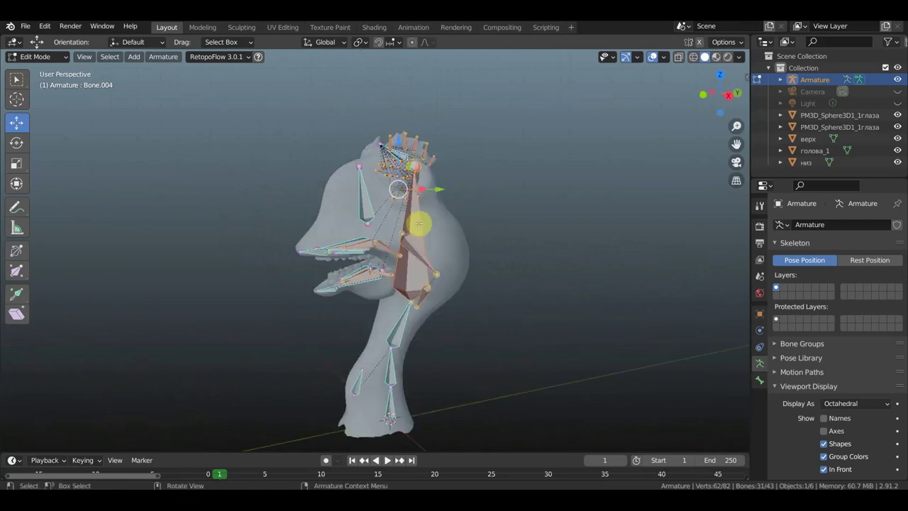
scroll(416, 223, up, 2)
middle_drag(434, 233, 377, 235)
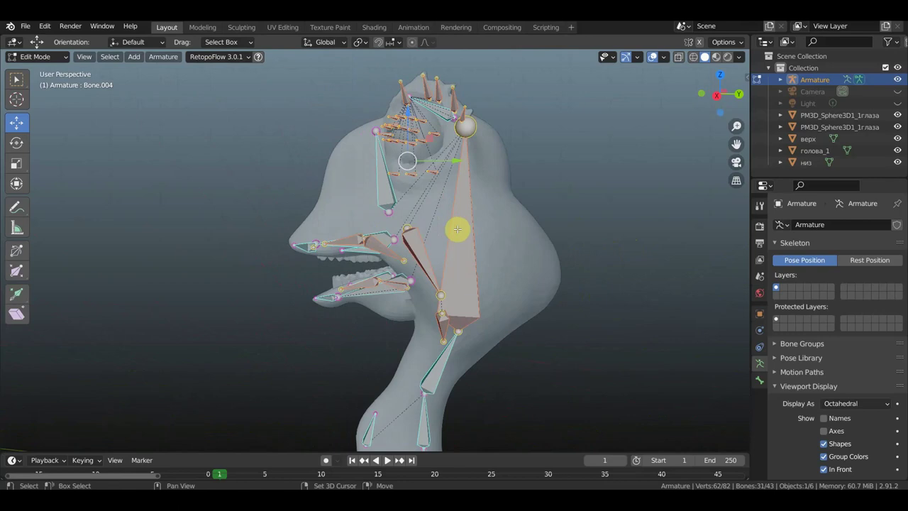
mouse_move(458, 228)
middle_down()
mouse_move(476, 227)
mouse_move(418, 240)
mouse_move(446, 108)
middle_up()
mouse_move(469, 172)
middle_down()
mouse_move(421, 213)
mouse_move(475, 219)
mouse_move(589, 208)
mouse_move(533, 241)
mouse_move(373, 401)
middle_up()
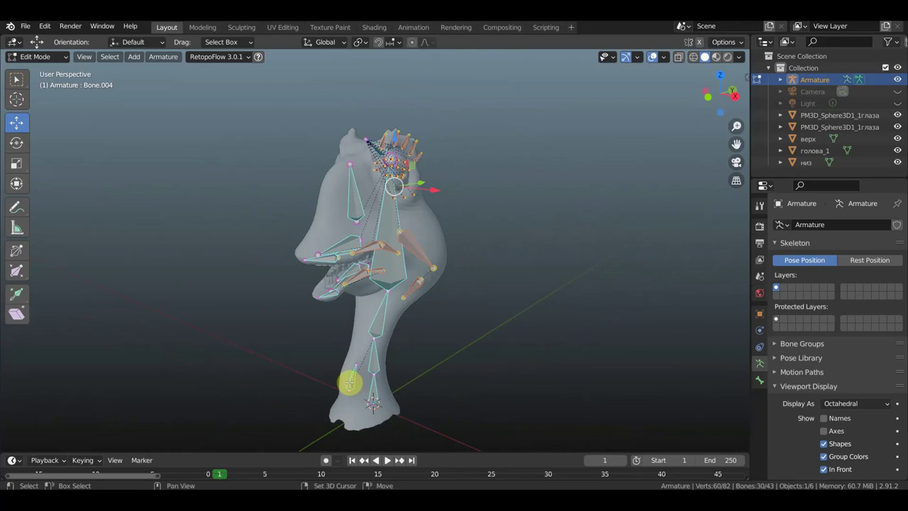
Add Bone.038, Bone.036 and Bone.037 to the bone selection.
shift+click(355, 383)
mouse_move(442, 363)
middle_down()
mouse_move(501, 340)
mouse_move(489, 398)
middle_up()
scroll(379, 362, up, 2)
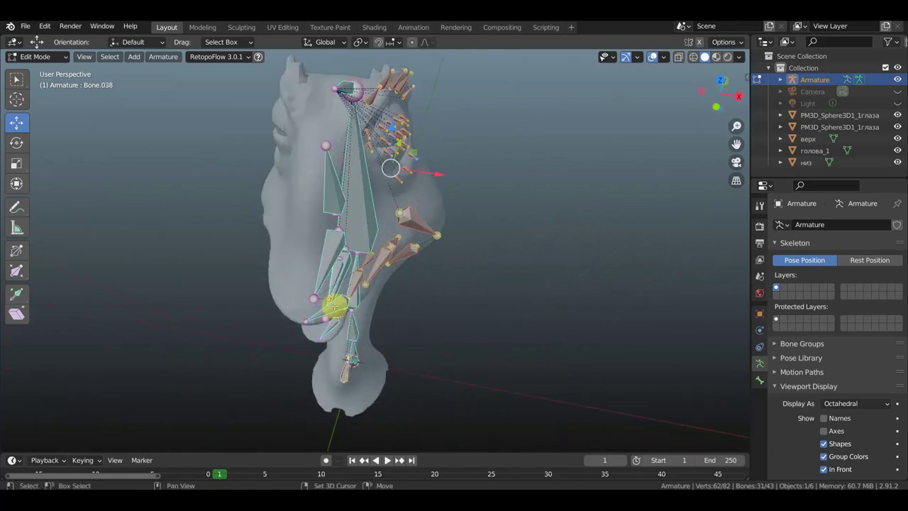
shift+click(387, 317)
middle_drag(387, 318, 356, 270)
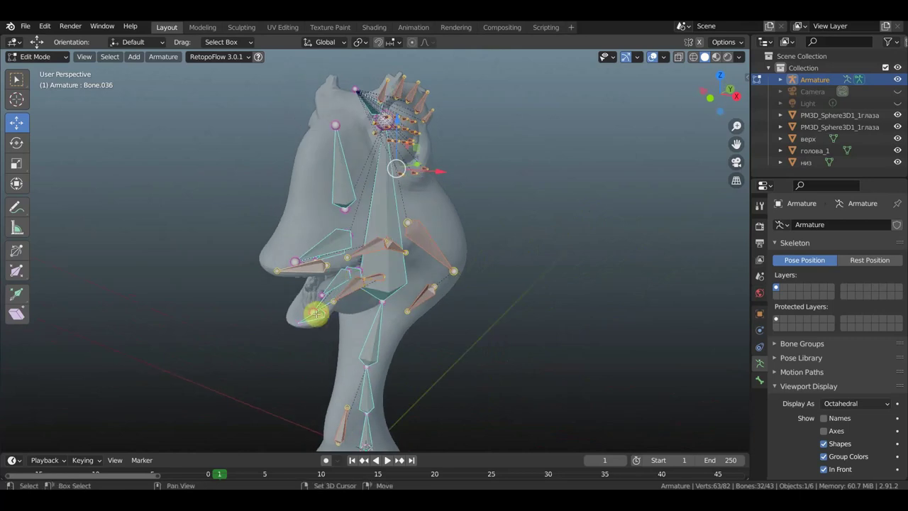
shift+click(371, 317)
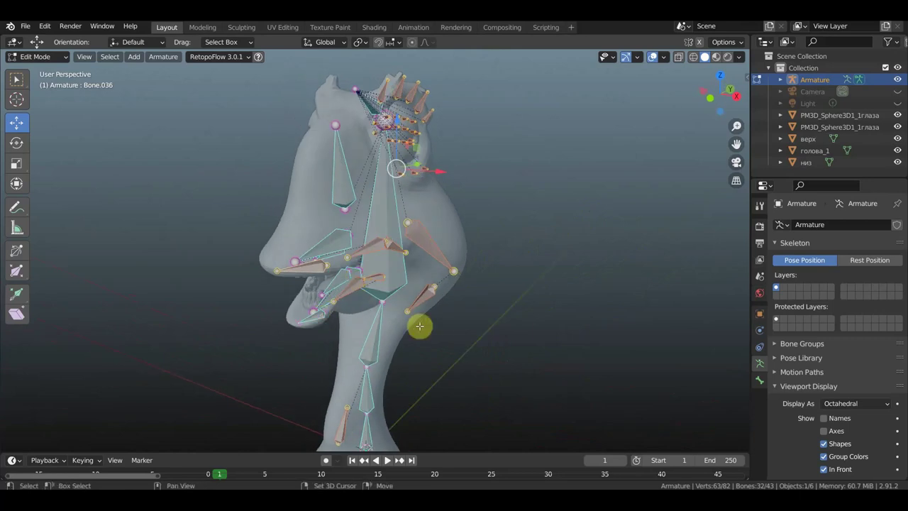
mouse_move(499, 328)
middle_down()
mouse_move(458, 322)
mouse_move(529, 320)
mouse_move(446, 334)
mouse_move(551, 332)
middle_up()
key(KP_1)
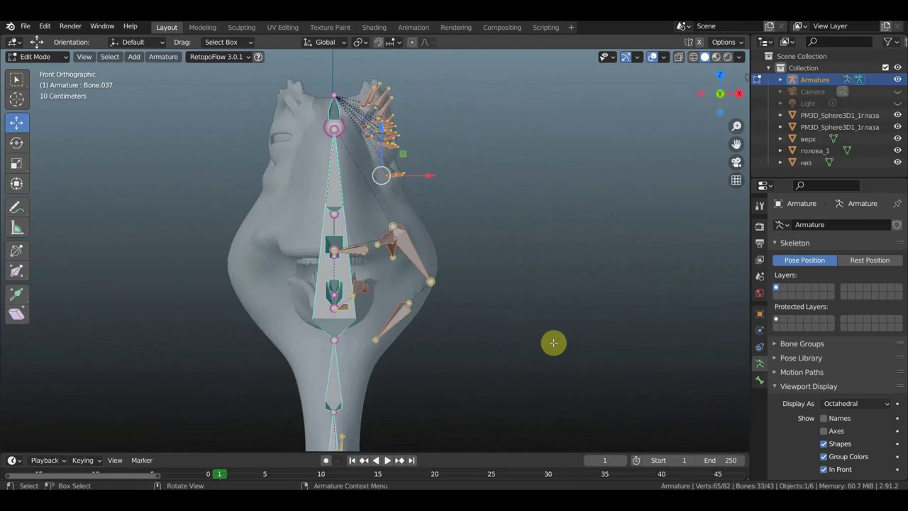
Duplicate the selected bones, mirror them across global X, and shift them to the other side.
scroll(553, 343, down, 5)
key(shift+d)
right_click(553, 342)
right_click(490, 327)
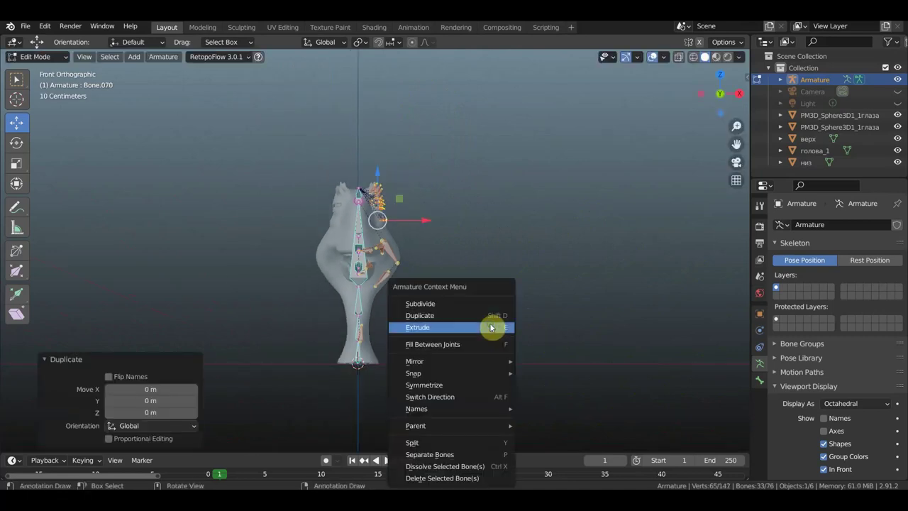
mouse_move(414, 361)
click(550, 377)
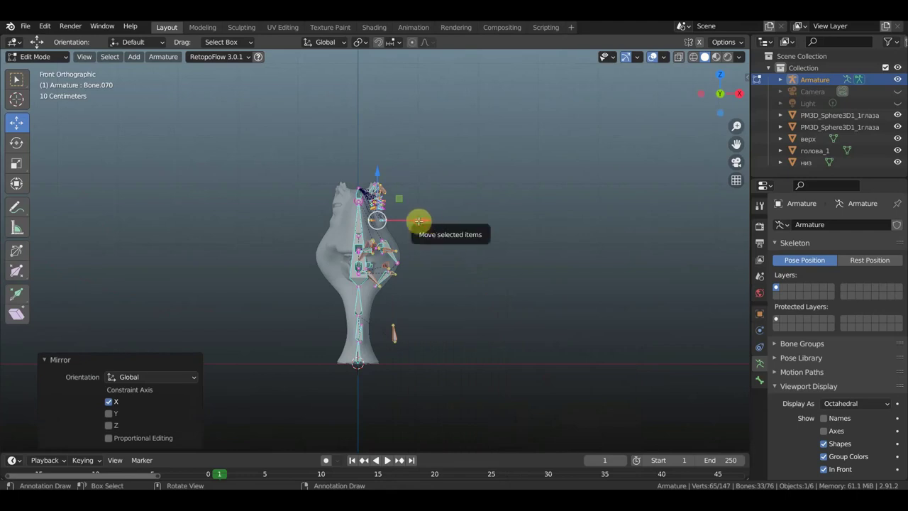
drag(423, 221, 383, 222)
scroll(383, 222, up, 3)
scroll(380, 218, up, 2)
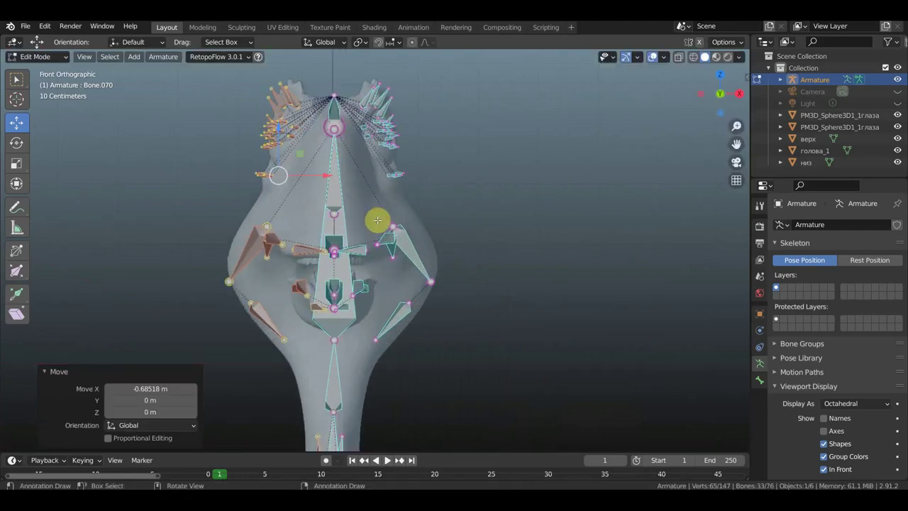
scroll(375, 220, up, 2)
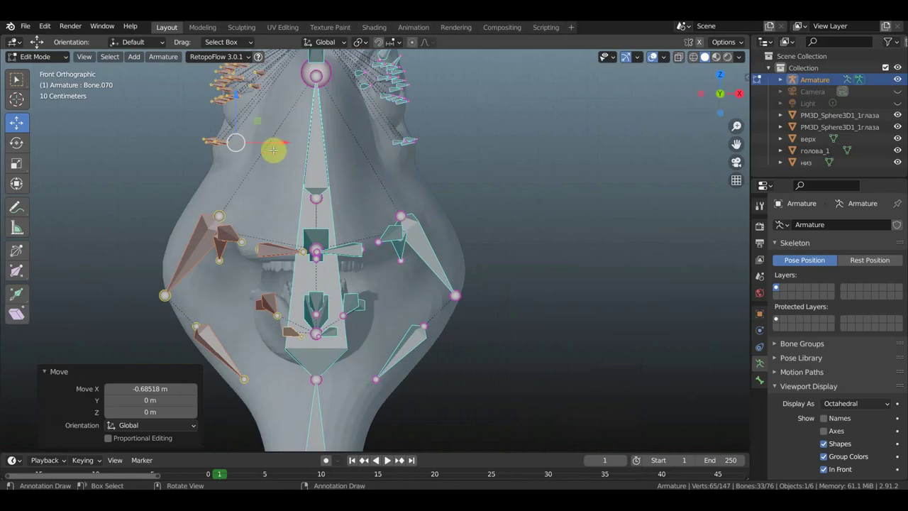
drag(281, 139, 290, 139)
Nudge two mirrored joints, including Bone.037, slightly into place, checking from the right view.
mouse_move(300, 146)
middle_down()
mouse_move(422, 152)
mouse_move(405, 178)
mouse_move(391, 173)
mouse_move(421, 170)
mouse_move(350, 162)
mouse_move(338, 196)
mouse_move(306, 209)
mouse_move(293, 173)
mouse_move(304, 158)
mouse_move(344, 208)
mouse_move(434, 196)
mouse_move(439, 121)
mouse_move(407, 120)
mouse_move(419, 116)
mouse_move(439, 168)
mouse_move(404, 207)
middle_up()
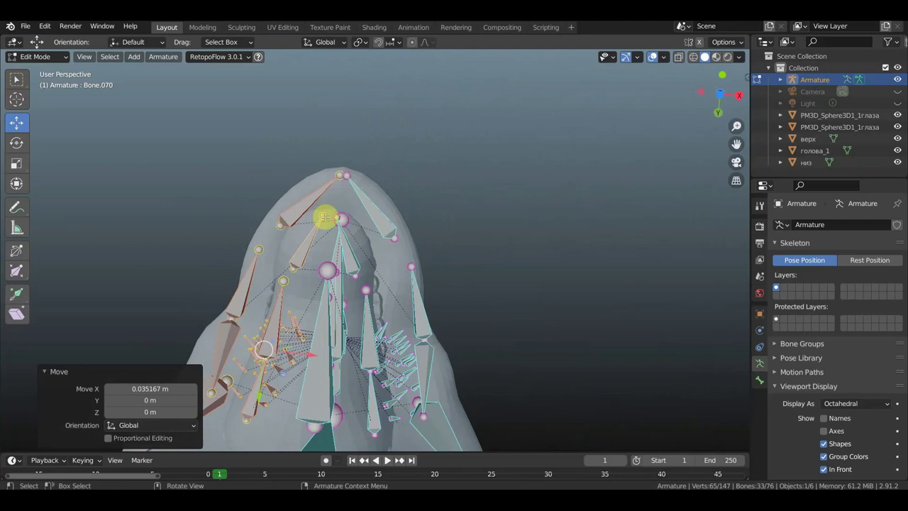
middle_drag(324, 216, 341, 234)
click(341, 233)
key(g)
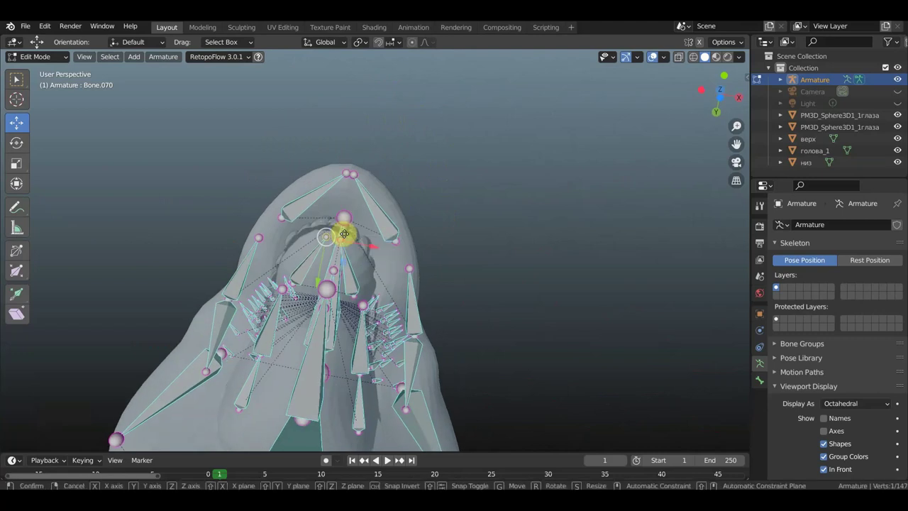
click(348, 233)
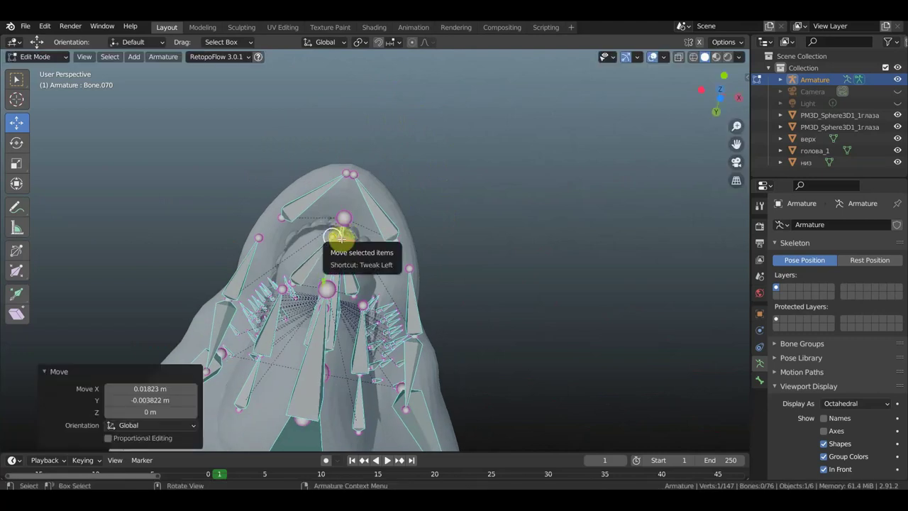
click(342, 239)
key(g)
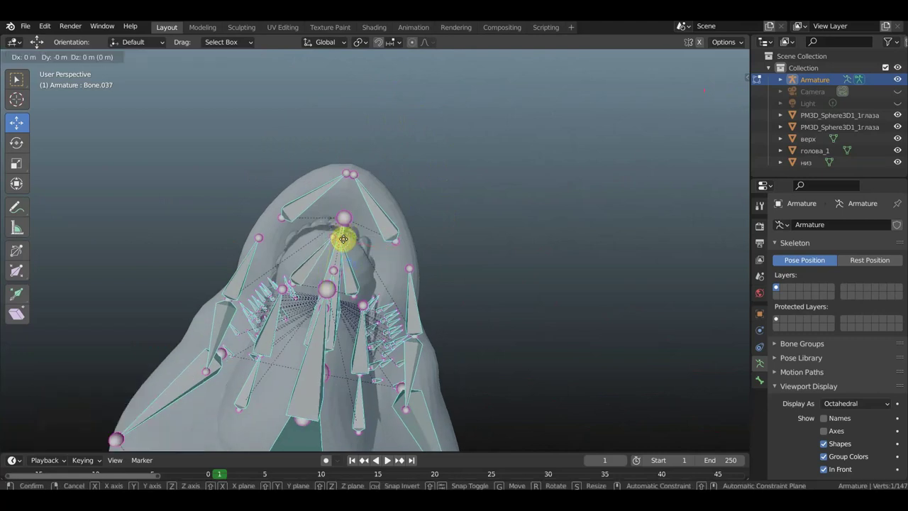
click(341, 239)
mouse_move(391, 248)
middle_down()
mouse_move(476, 347)
mouse_move(608, 339)
mouse_move(533, 286)
middle_up()
key(KP_3)
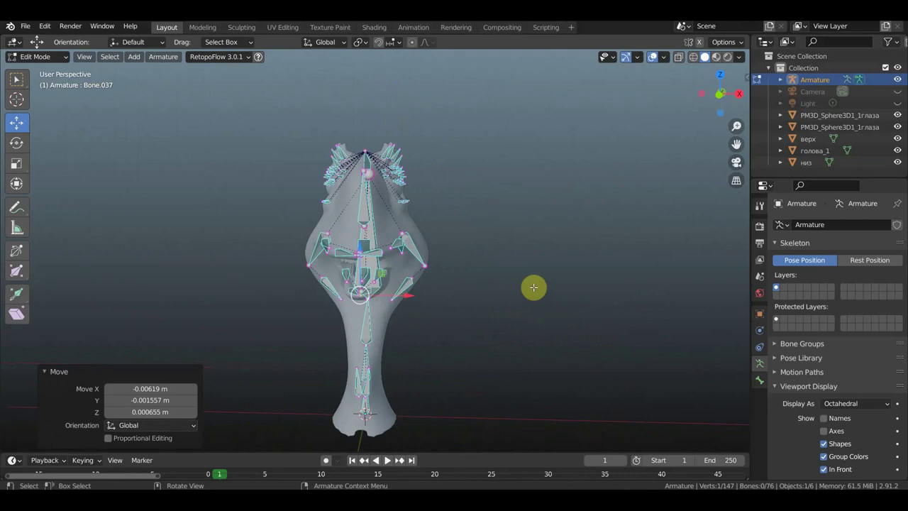
Save the rig as 'борис под кости2.передел.blend' and return the armature to Object Mode.
click(27, 26)
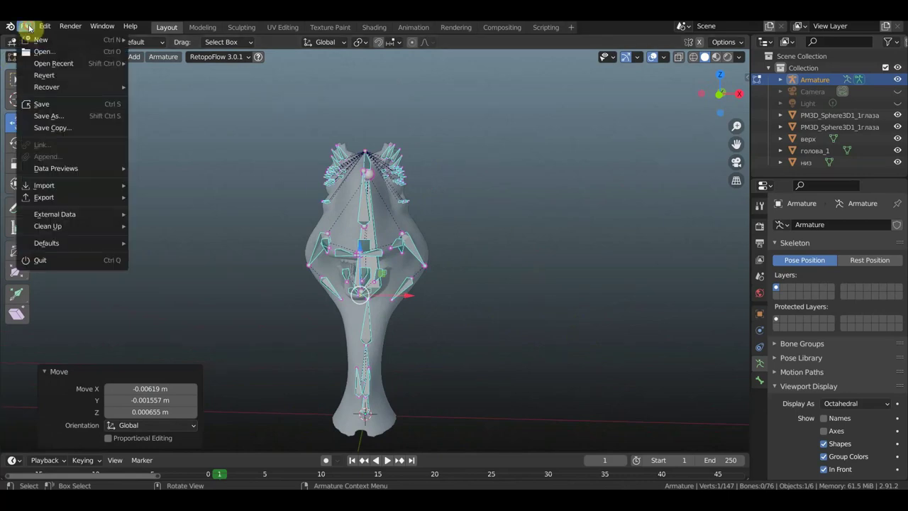
click(57, 116)
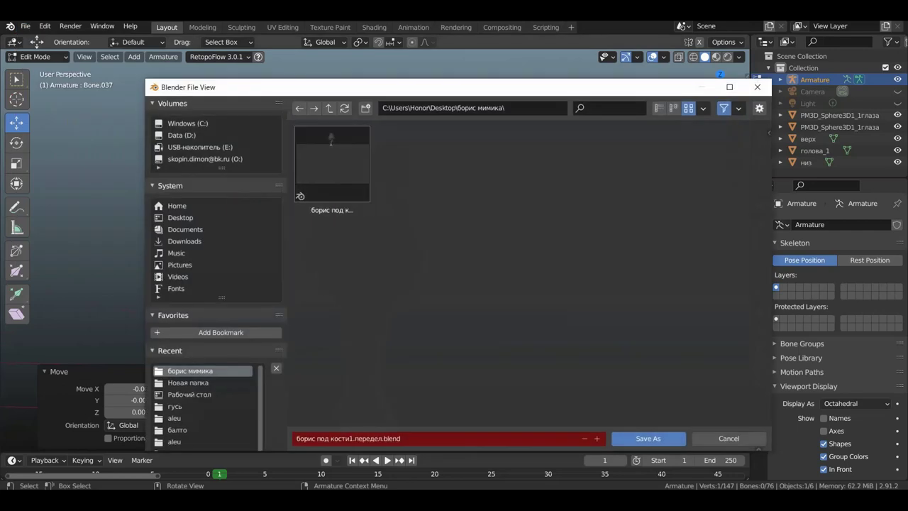
click(598, 437)
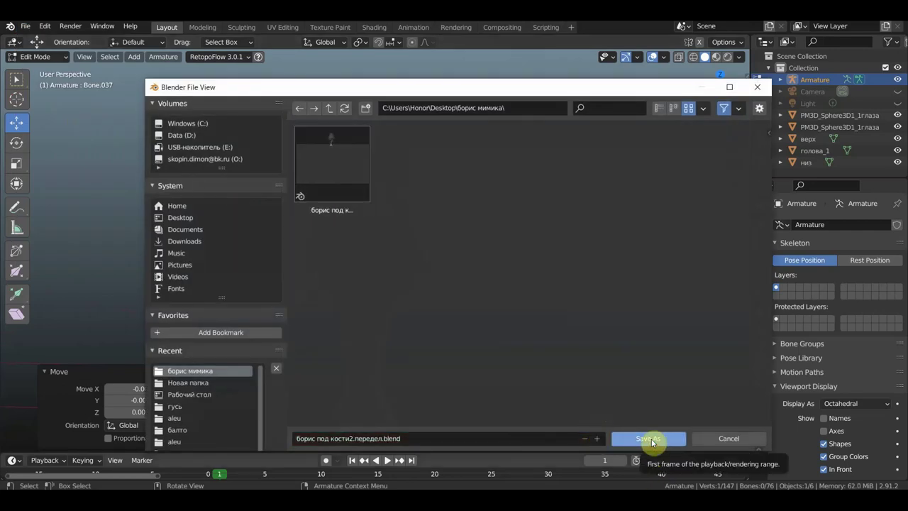
click(654, 440)
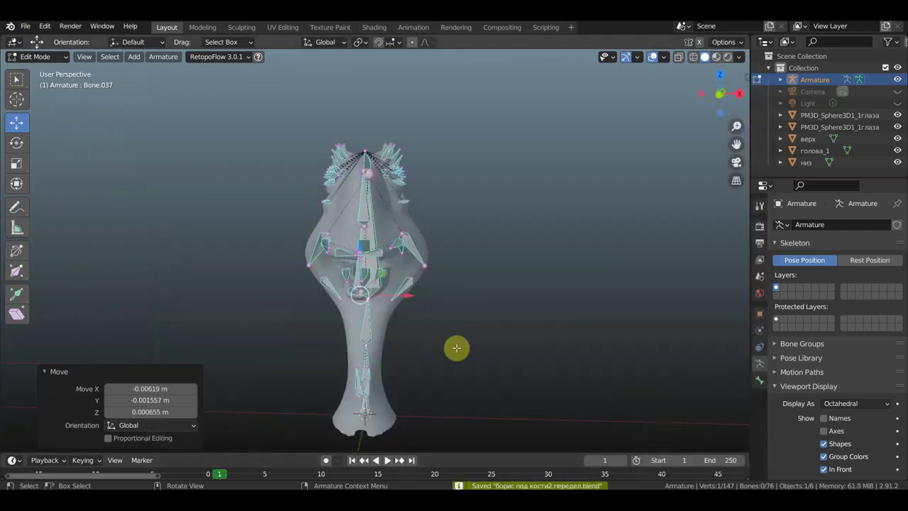
click(39, 57)
click(43, 71)
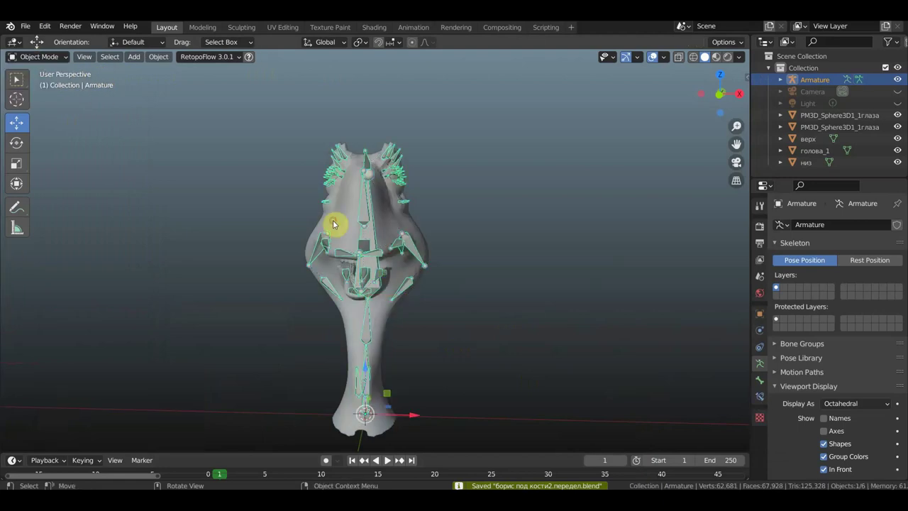
Pull the first eye sphere out of the head along Y.
click(333, 220)
shift+click(364, 220)
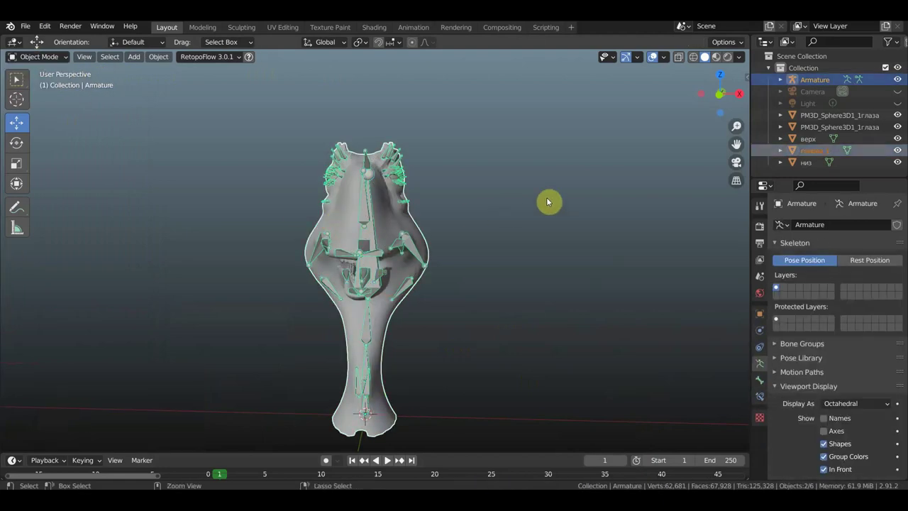
key(ctrl+p)
middle_drag(587, 168, 462, 182)
scroll(456, 177, up, 3)
scroll(486, 136, up, 2)
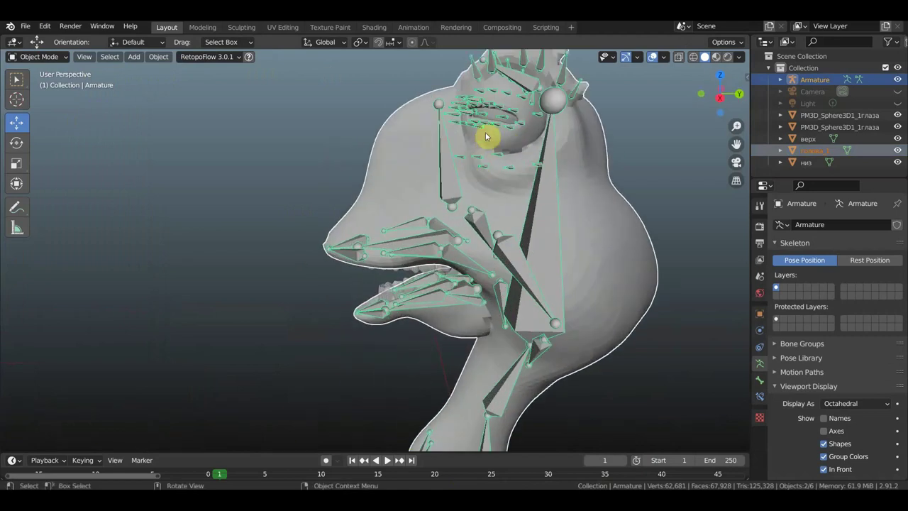
click(494, 116)
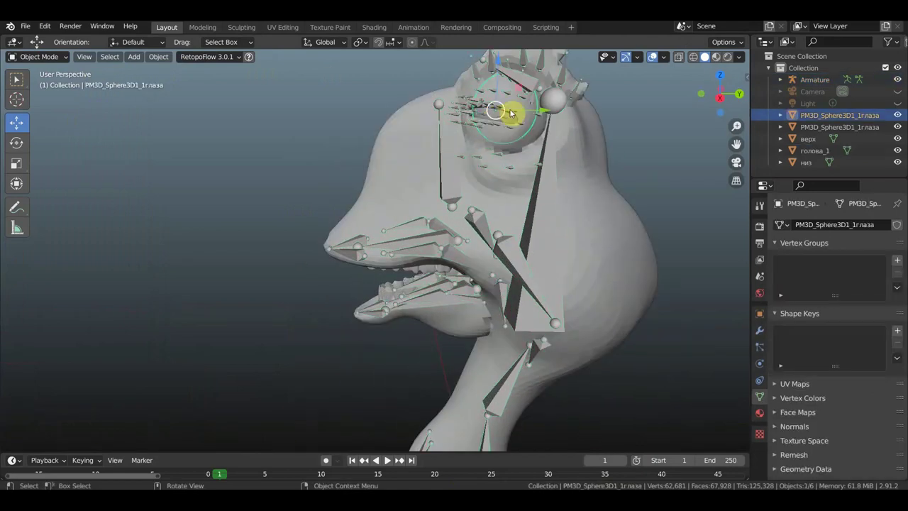
scroll(511, 113, down, 3)
drag(495, 170, 592, 176)
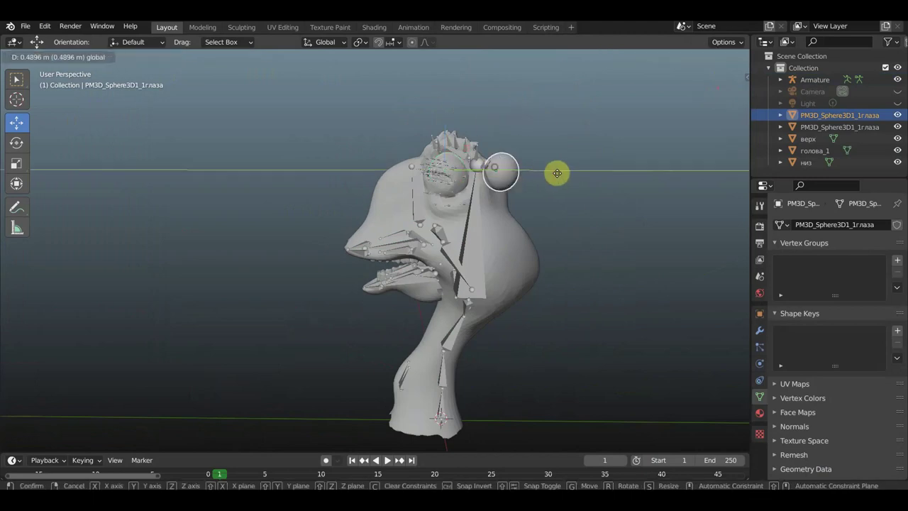
Select the second eye sphere, PM3D_Sphere3D1_1глаза.001, and start moving it.
mouse_move(522, 177)
middle_down()
mouse_move(735, 179)
mouse_move(10, 192)
middle_up()
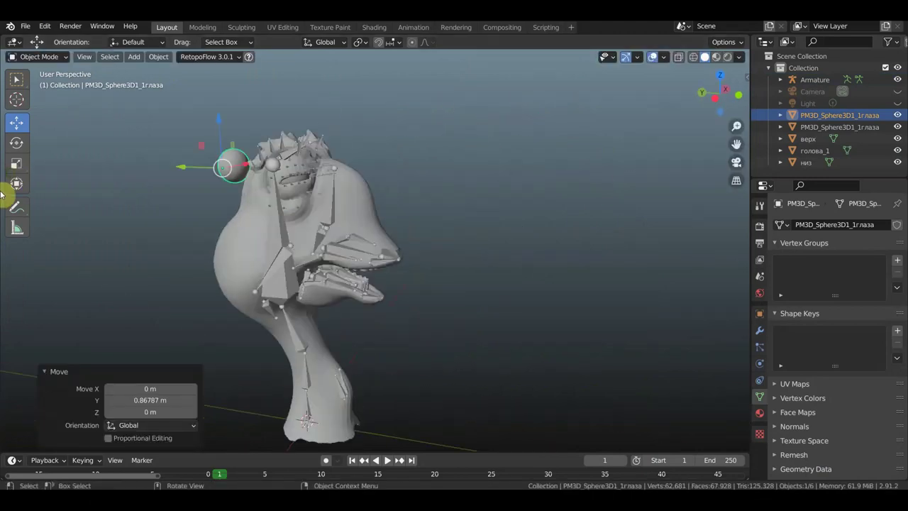
scroll(348, 185, up, 2)
scroll(365, 177, up, 2)
middle_drag(361, 176, 319, 175)
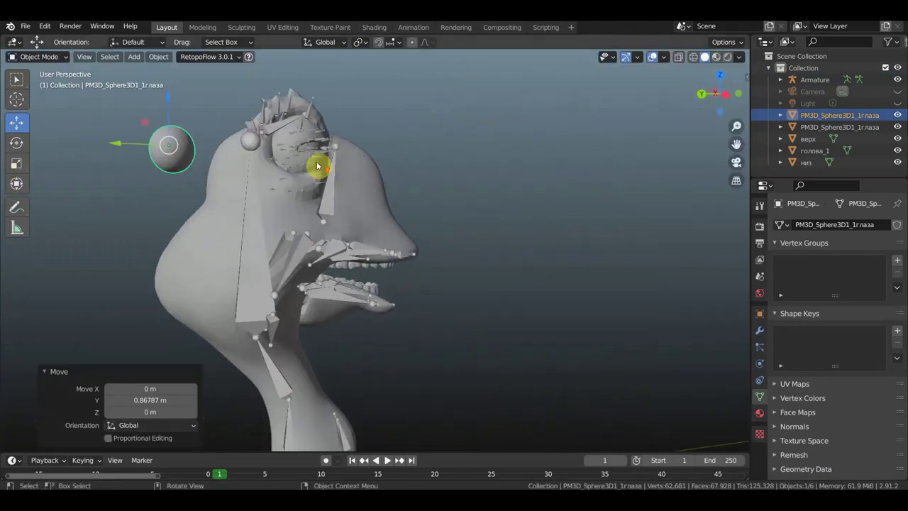
click(310, 148)
click(314, 147)
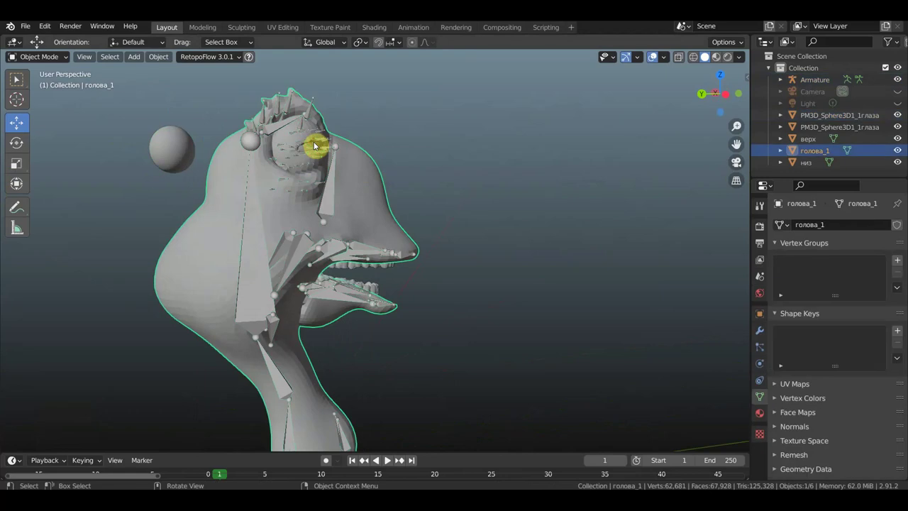
click(312, 149)
click(312, 149)
click(314, 146)
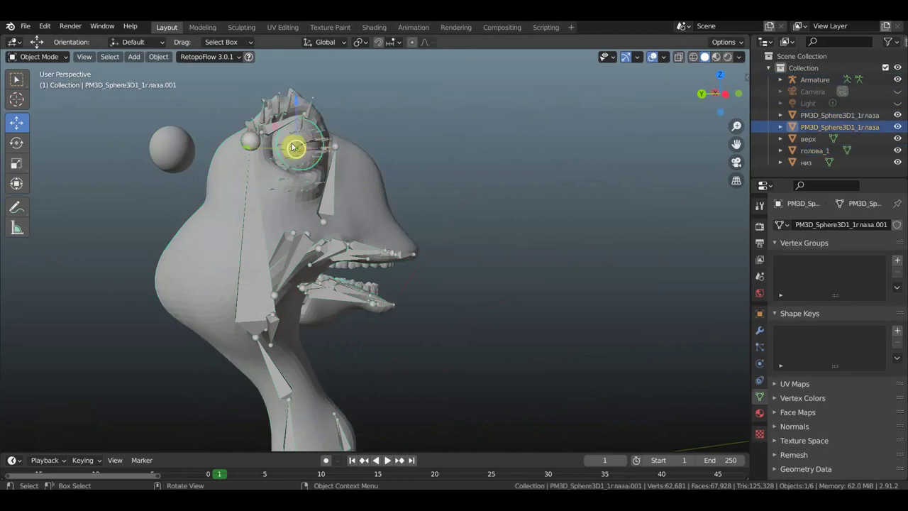
key(g)
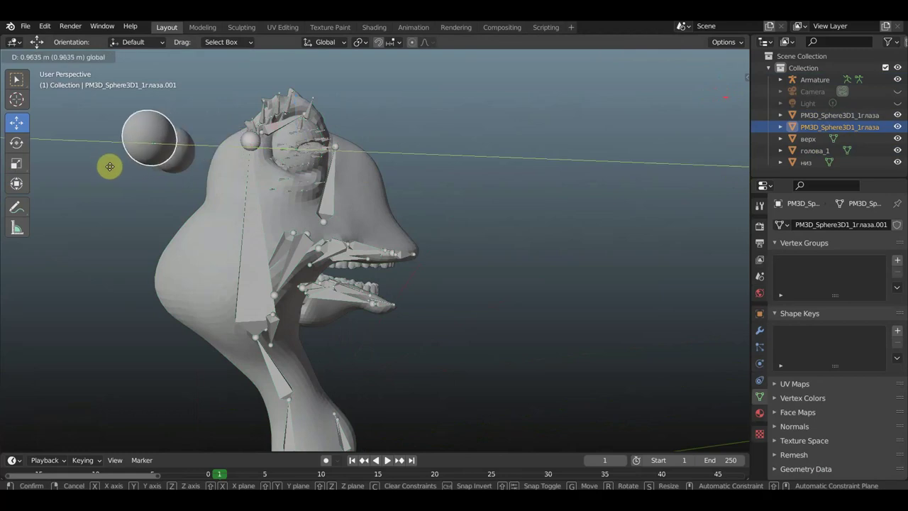
click(214, 173)
In right side view, place the .001 sphere in front of the face, then select the armature.
mouse_move(498, 183)
middle_down()
mouse_move(383, 193)
mouse_move(183, 166)
mouse_move(467, 217)
mouse_move(475, 234)
middle_up()
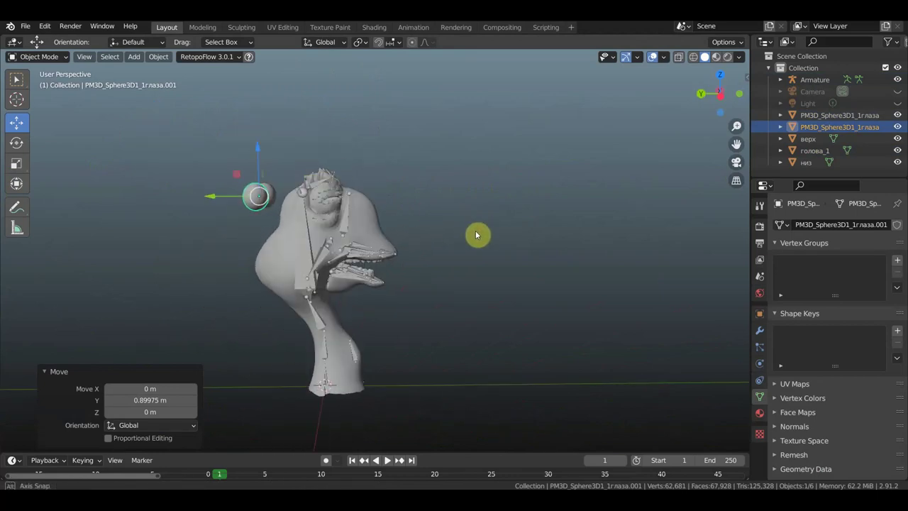
mouse_move(474, 235)
middle_down()
mouse_move(350, 234)
mouse_move(276, 253)
mouse_move(190, 226)
mouse_move(202, 223)
middle_up()
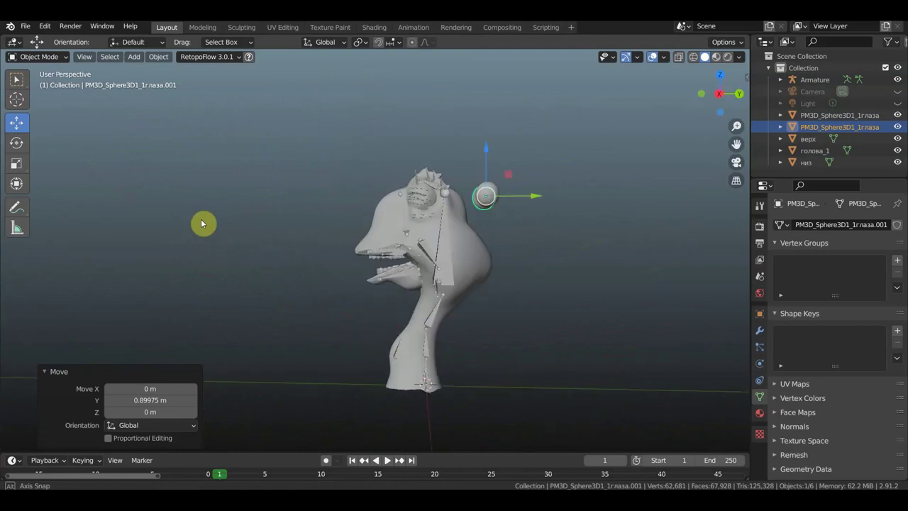
key(KP_3)
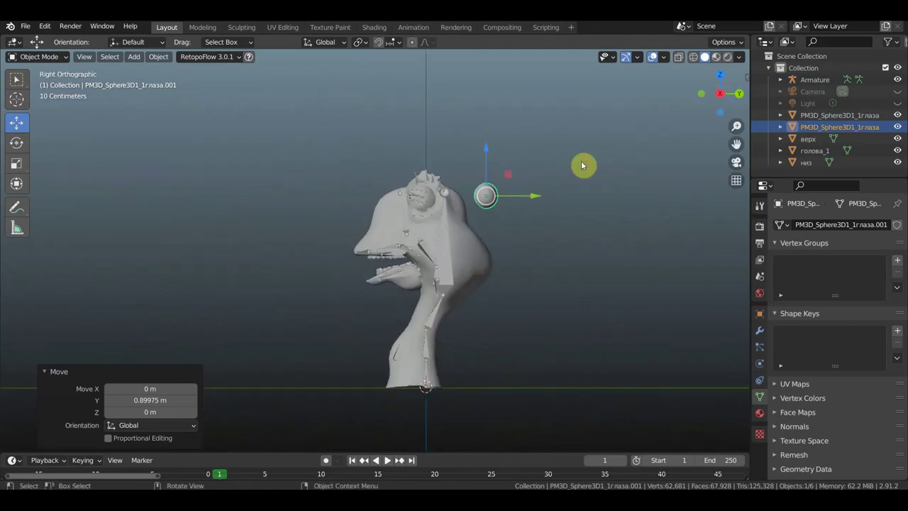
mouse_move(565, 227)
mouse_down()
mouse_move(460, 163)
mouse_move(473, 163)
mouse_up()
drag(537, 197, 381, 213)
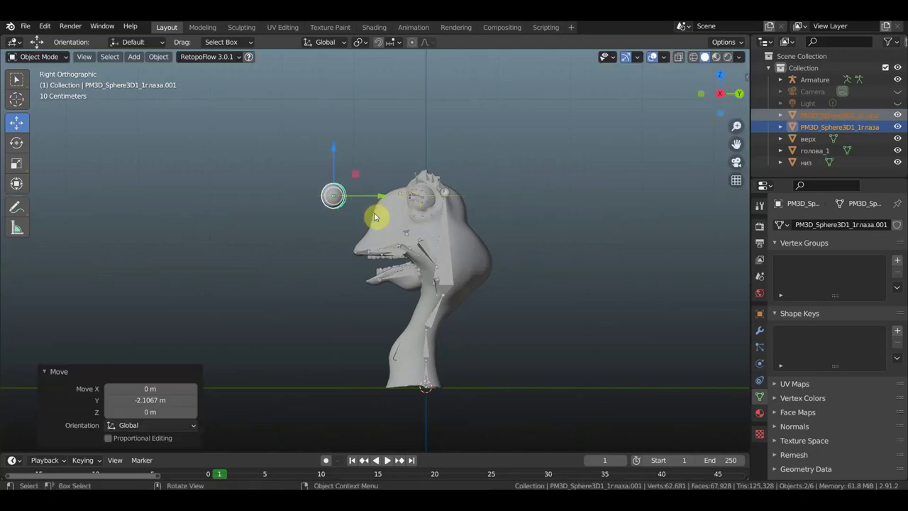
drag(381, 200, 352, 196)
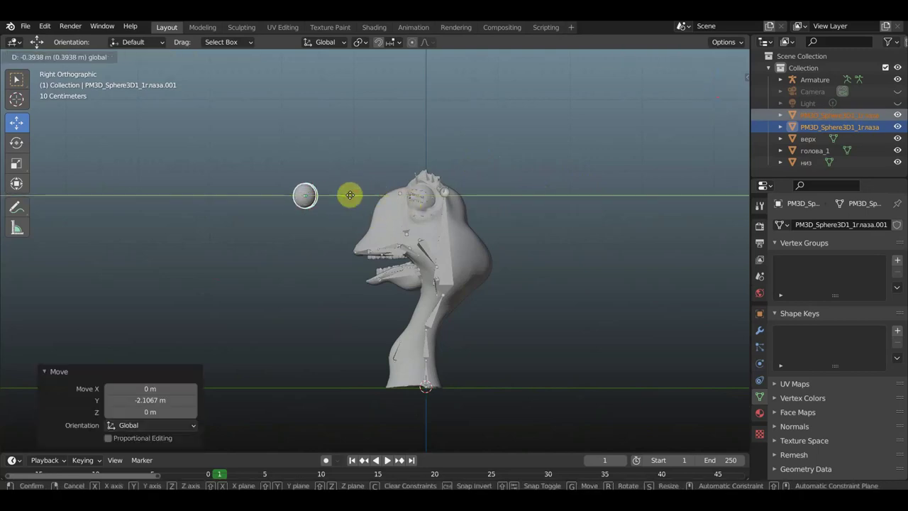
click(434, 182)
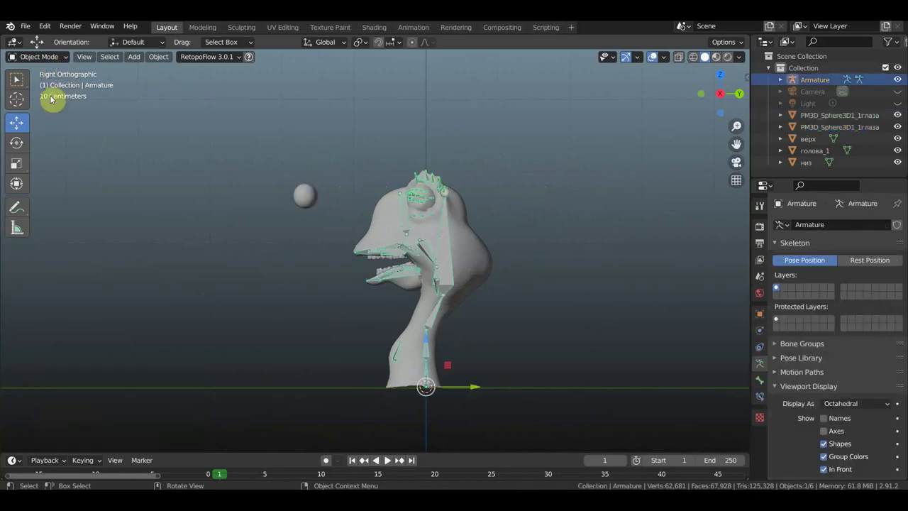
click(50, 61)
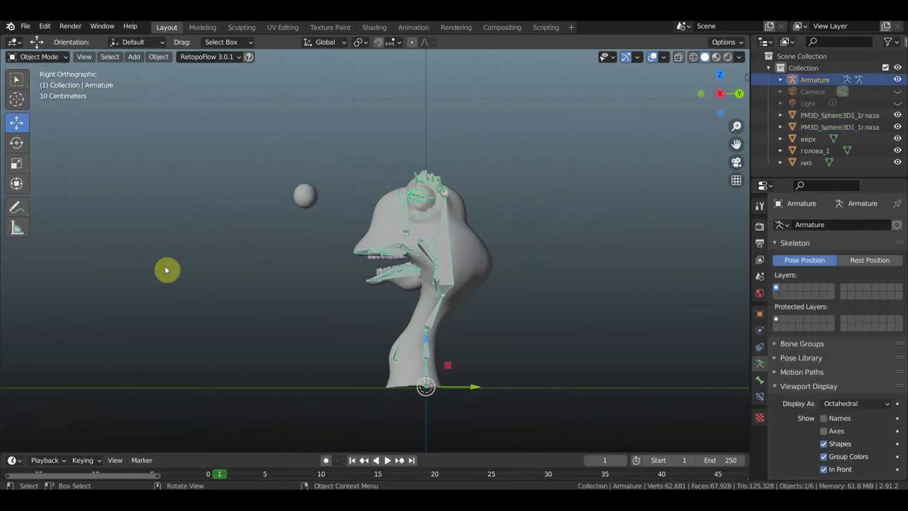
In Edit Mode, extrude Bone.076, clear its parent, and move it -1.1026 m in Y.
click(36, 56)
click(48, 82)
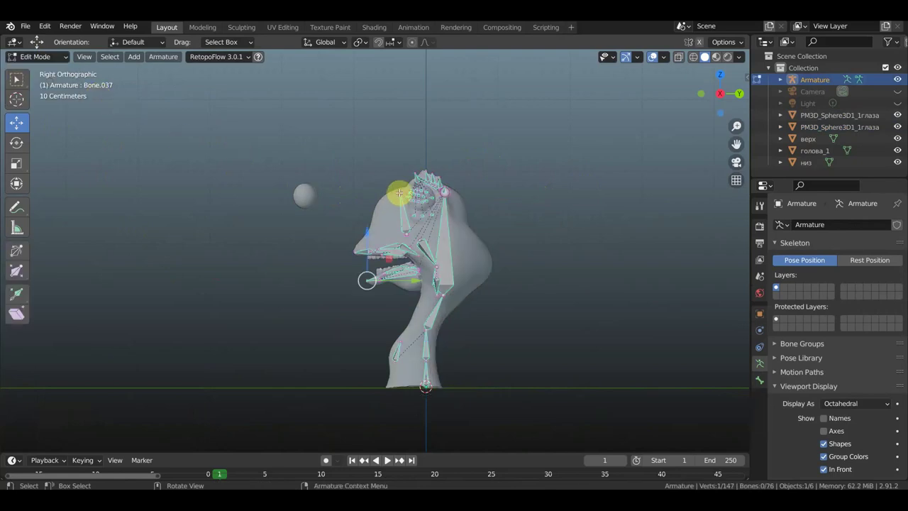
key(e)
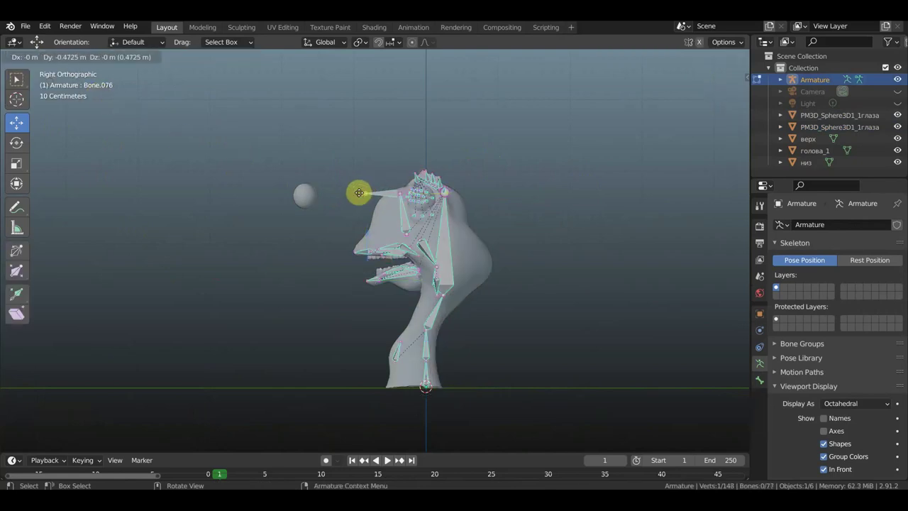
click(358, 193)
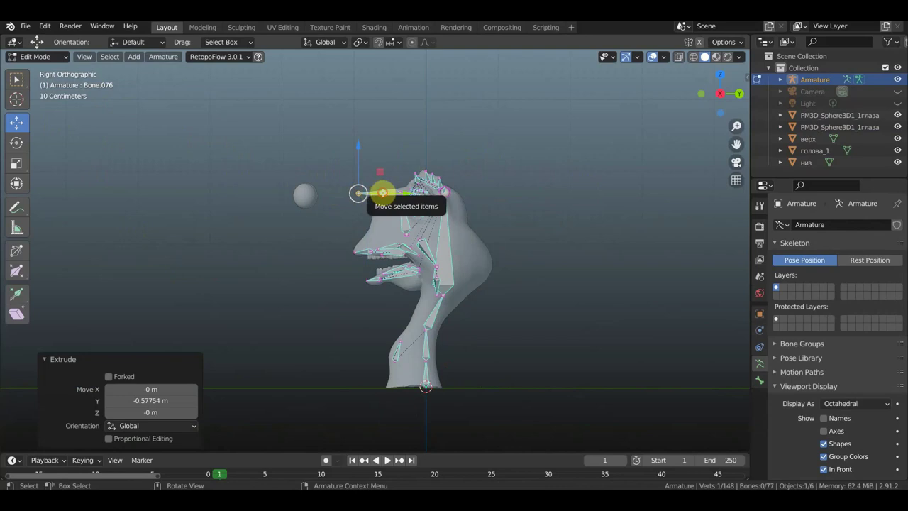
click(386, 192)
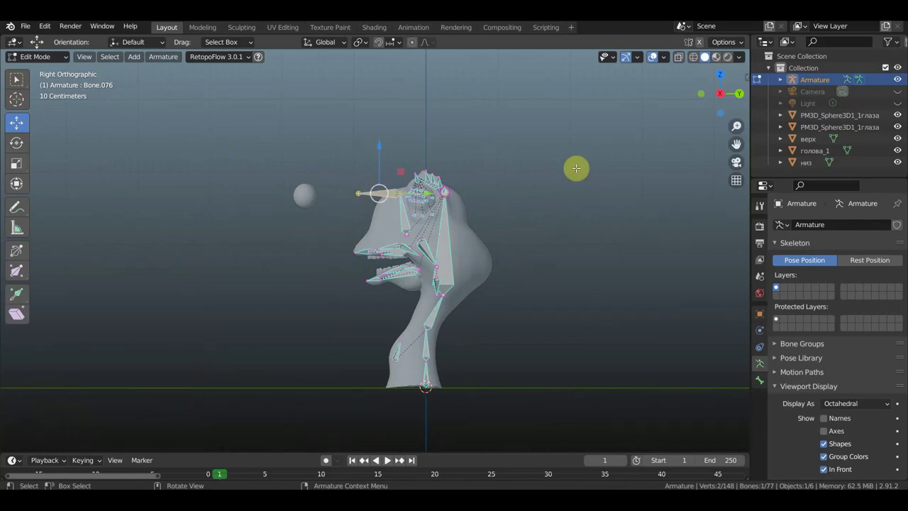
key(alt+p)
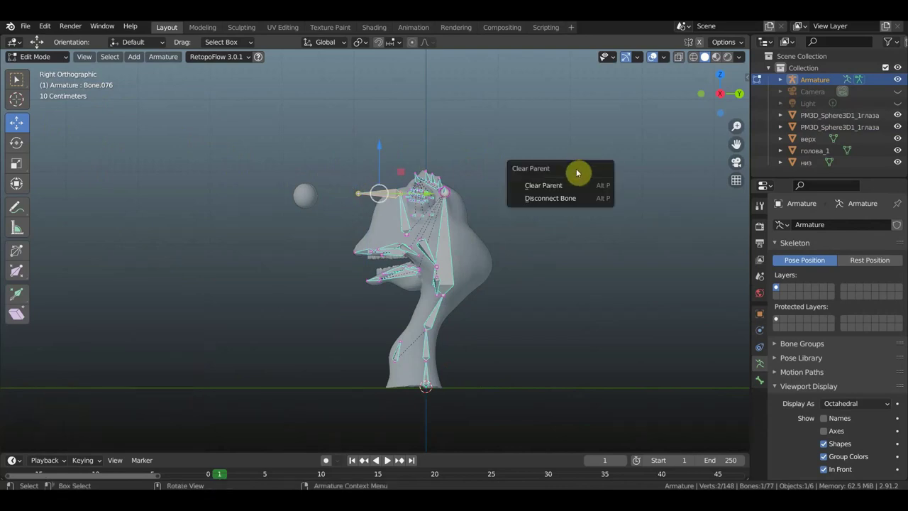
click(560, 185)
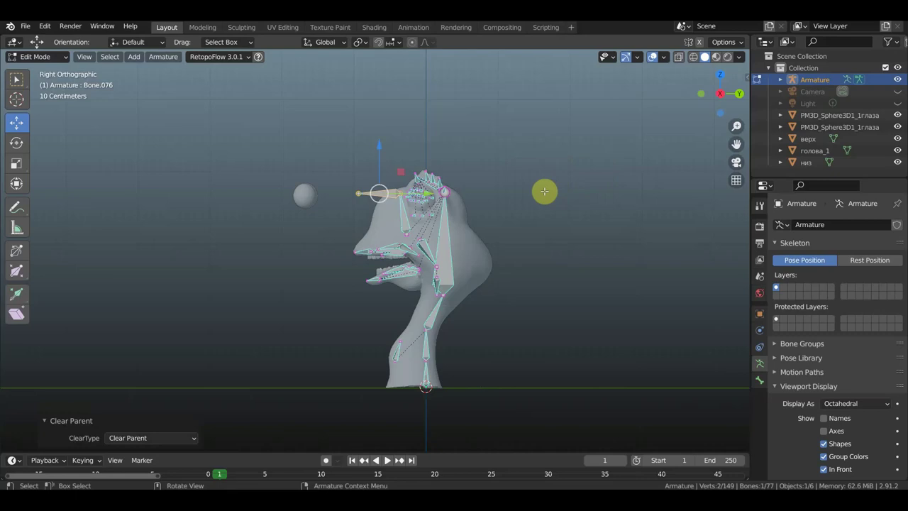
drag(400, 194, 319, 195)
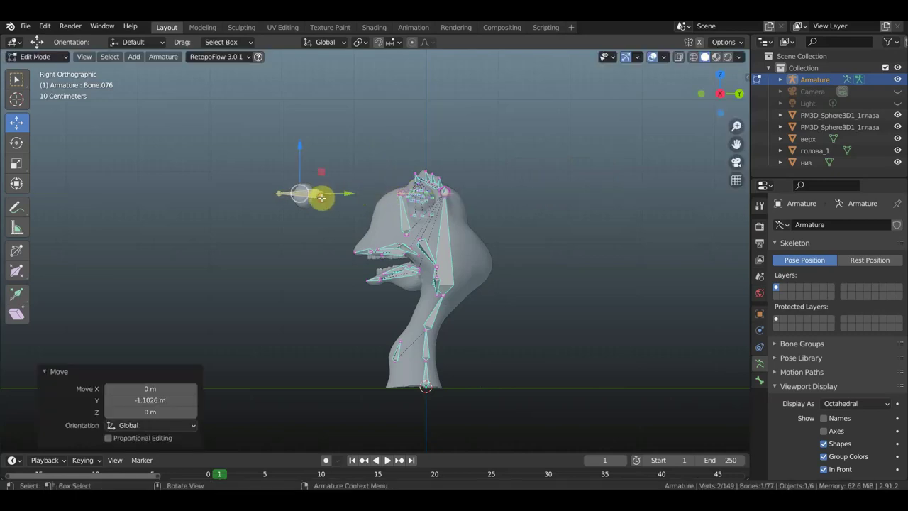
Centre Bone.076 in the eye sphere along X and scale it to 0.371.
key(KP_1)
scroll(422, 196, up, 1)
scroll(429, 171, up, 1)
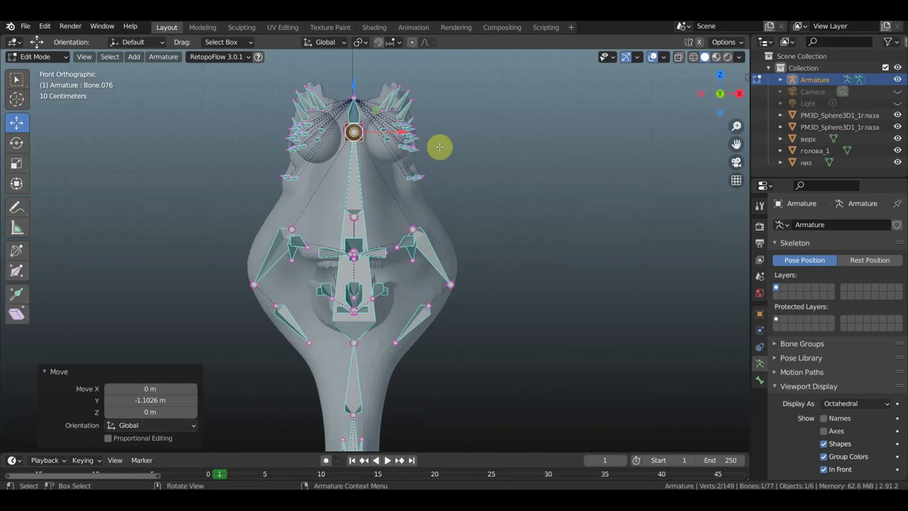
scroll(434, 149, up, 1)
drag(406, 151, 441, 155)
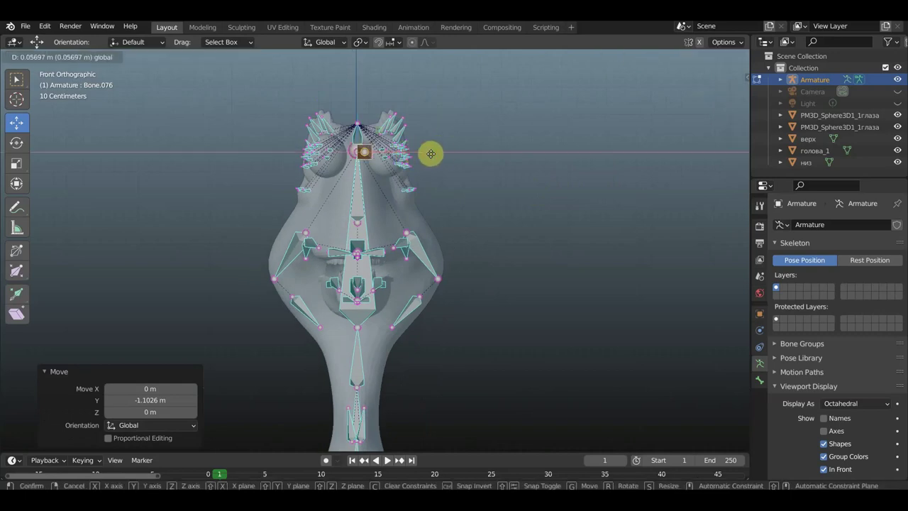
mouse_move(515, 171)
middle_down()
mouse_move(406, 197)
mouse_move(402, 176)
middle_up()
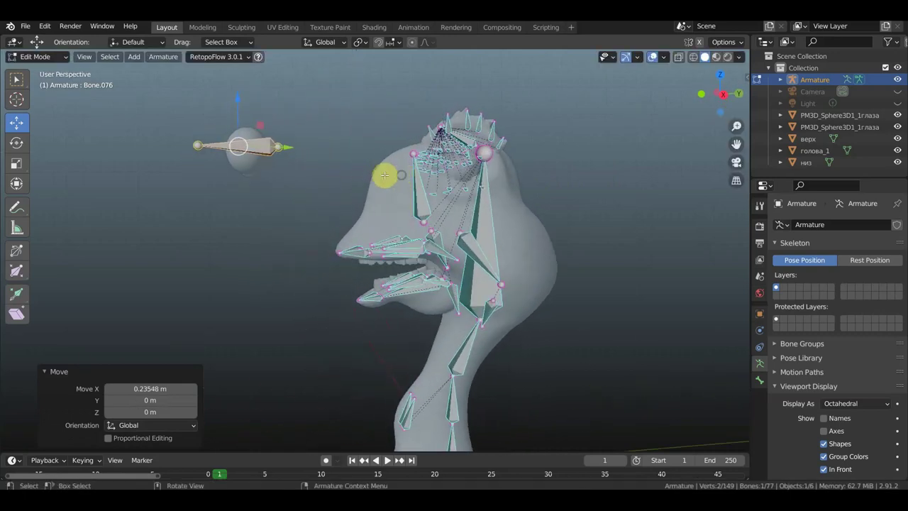
key(KP_3)
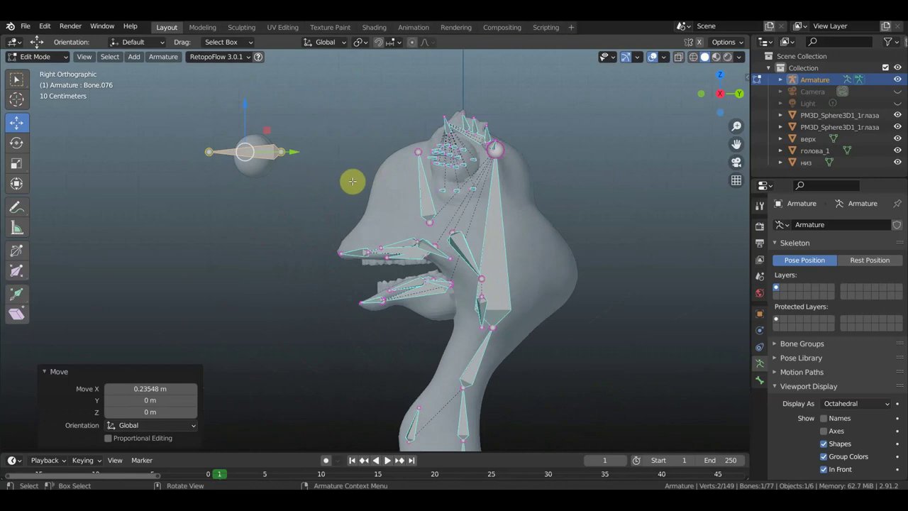
key(s)
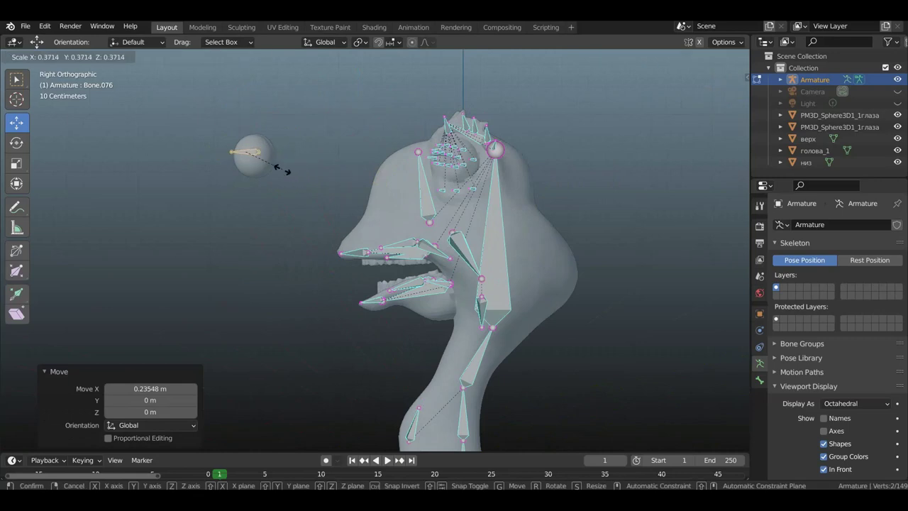
click(282, 169)
mouse_move(290, 168)
middle_down()
mouse_move(414, 188)
mouse_move(298, 175)
mouse_move(454, 175)
mouse_move(507, 159)
middle_up()
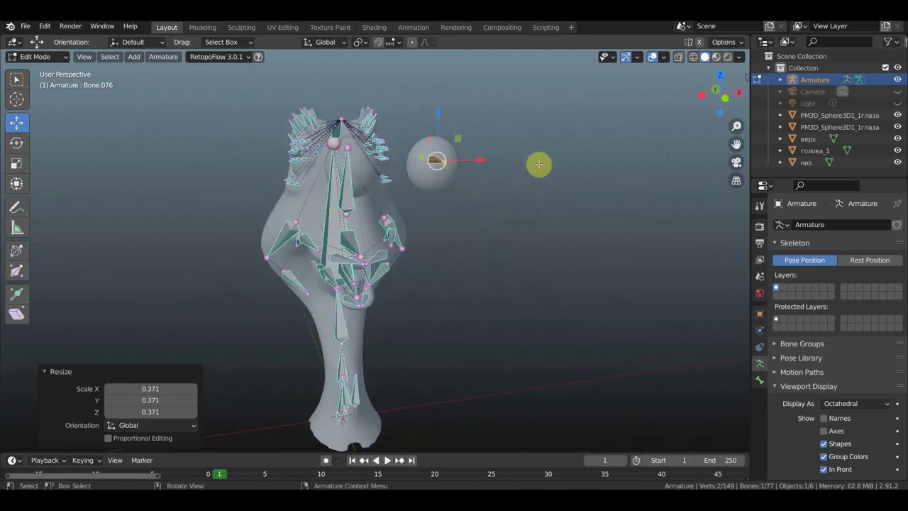
key(KP_7)
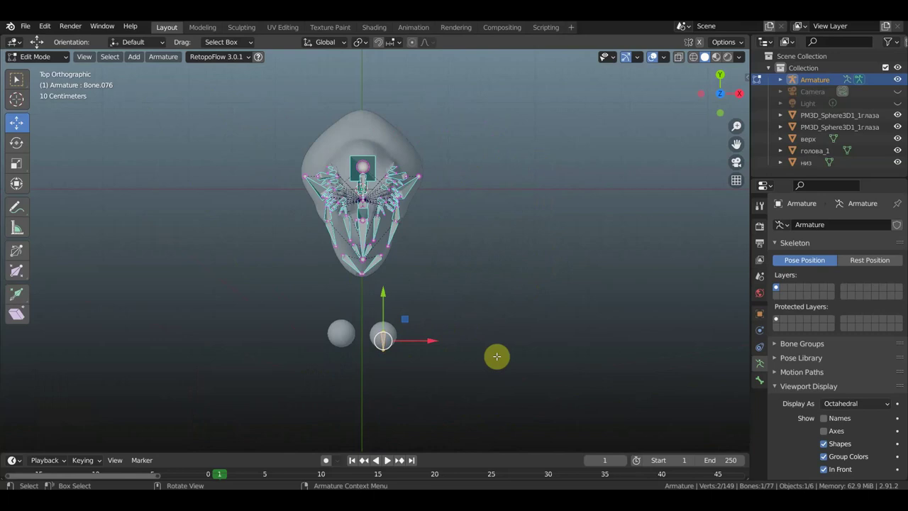
Mirror a copy of the eye bone across global X, move it -0.48676 m, and select both eye bones.
key(shift+d)
right_click(497, 356)
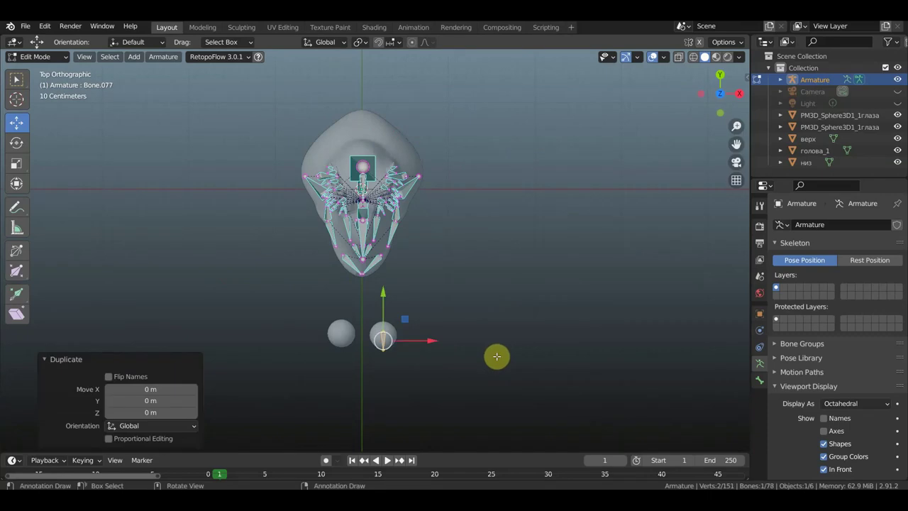
right_click(497, 359)
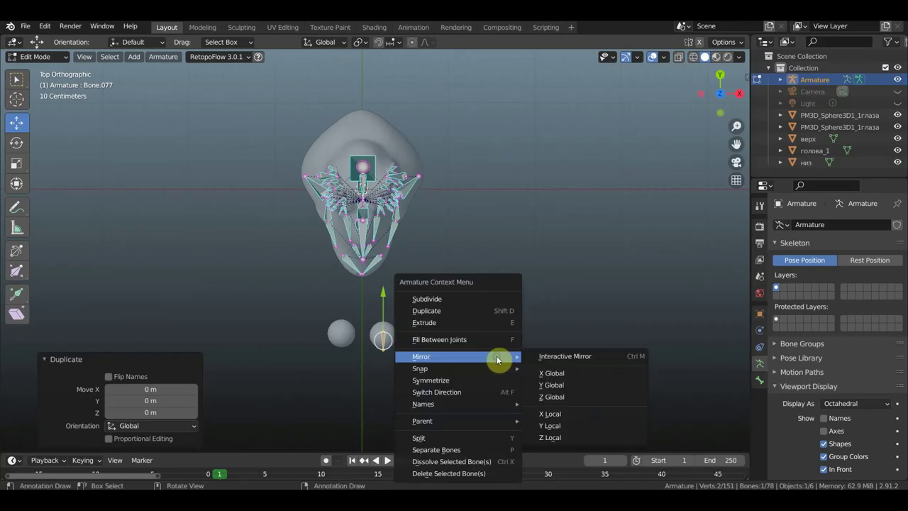
click(549, 373)
drag(429, 341, 386, 341)
mouse_move(478, 338)
middle_down()
mouse_move(379, 227)
mouse_move(365, 270)
mouse_move(395, 320)
mouse_move(253, 328)
mouse_move(241, 348)
middle_up()
click(240, 348)
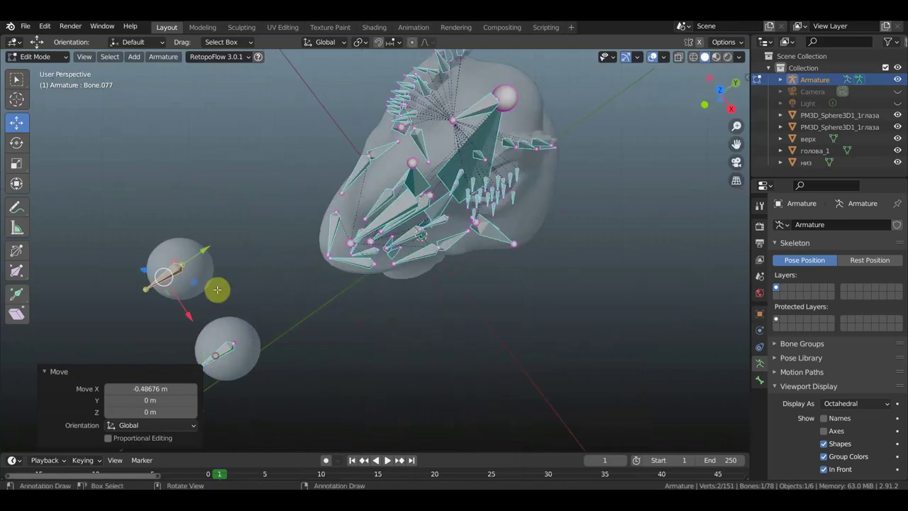
shift+click(175, 268)
mouse_move(425, 208)
middle_down()
mouse_move(395, 182)
mouse_move(368, 135)
mouse_move(547, 189)
middle_up()
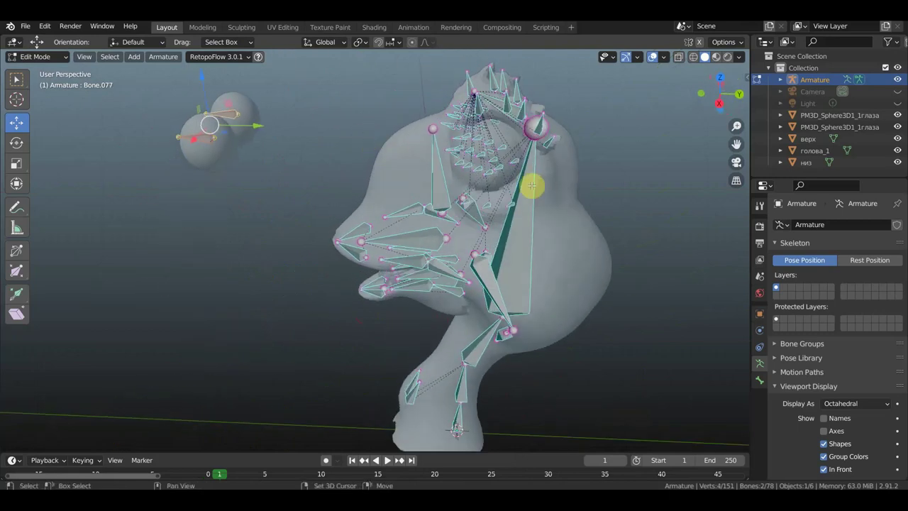
Parent both eye bones to the long head bone Bone.003 with Keep Offset.
shift+click(525, 188)
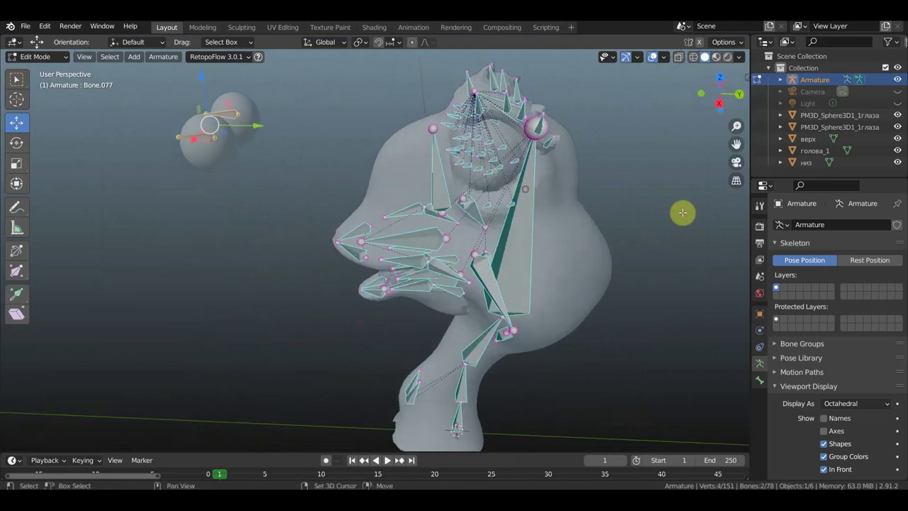
key(ctrl+p)
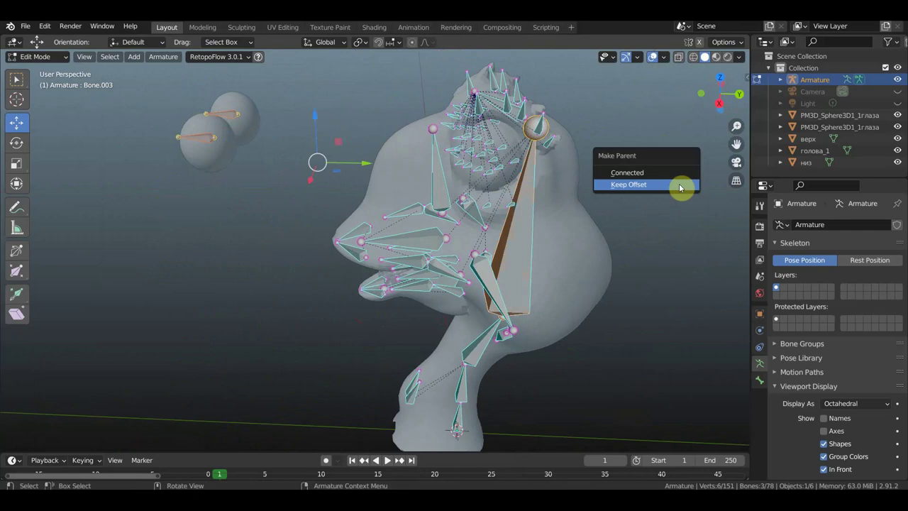
click(678, 184)
scroll(639, 190, down, 3)
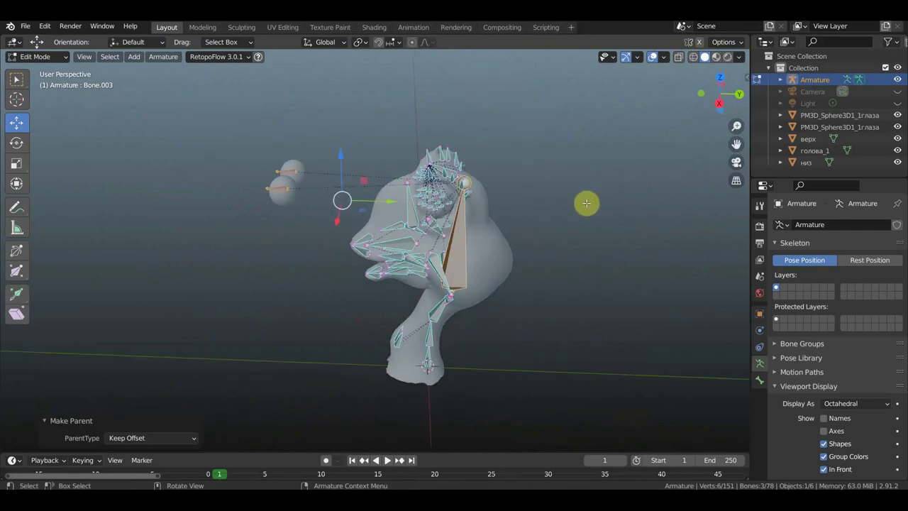
mouse_move(513, 203)
middle_down()
mouse_move(584, 210)
mouse_move(518, 185)
mouse_move(535, 177)
mouse_move(537, 207)
mouse_move(523, 152)
mouse_move(523, 177)
middle_up()
Inspect the rig, then switch the armature back to Object Mode.
click(17, 79)
middle_drag(448, 122, 466, 118)
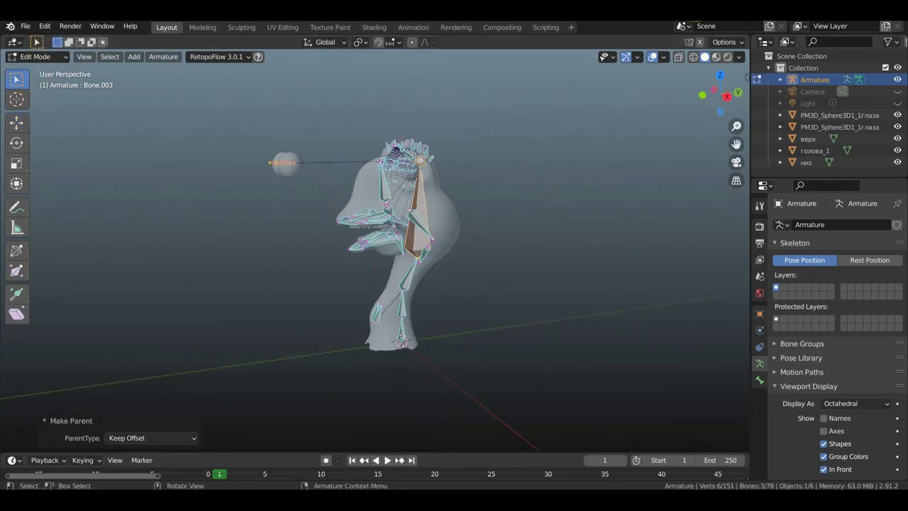
key(Print)
drag(146, 115, 176, 119)
mouse_move(240, 129)
mouse_down()
mouse_move(635, 382)
mouse_move(631, 391)
mouse_up()
click(23, 59)
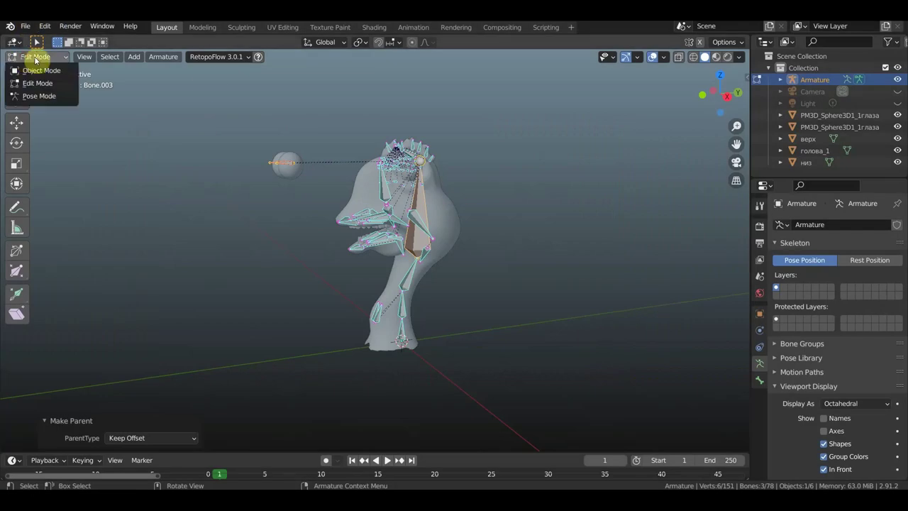
click(52, 74)
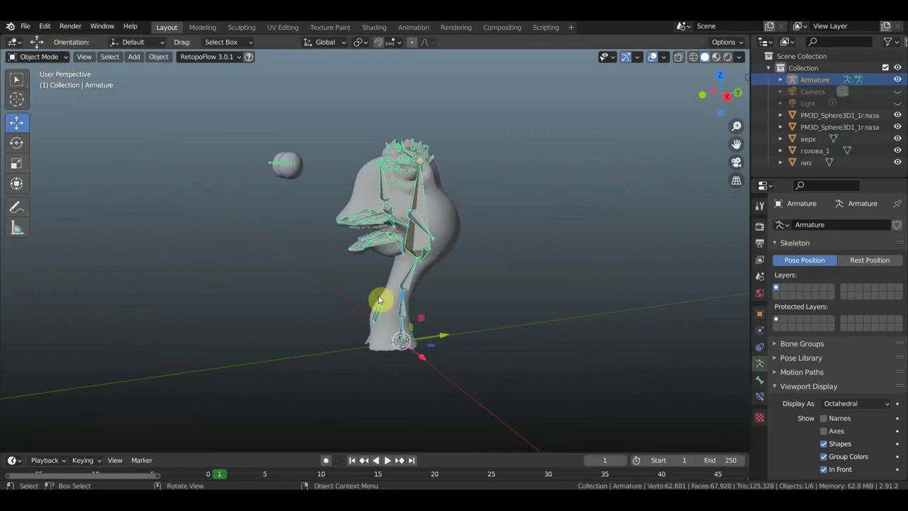
Bind the голова_1 head mesh to the armature With Automatic Weights.
scroll(374, 240, up, 2)
click(362, 158)
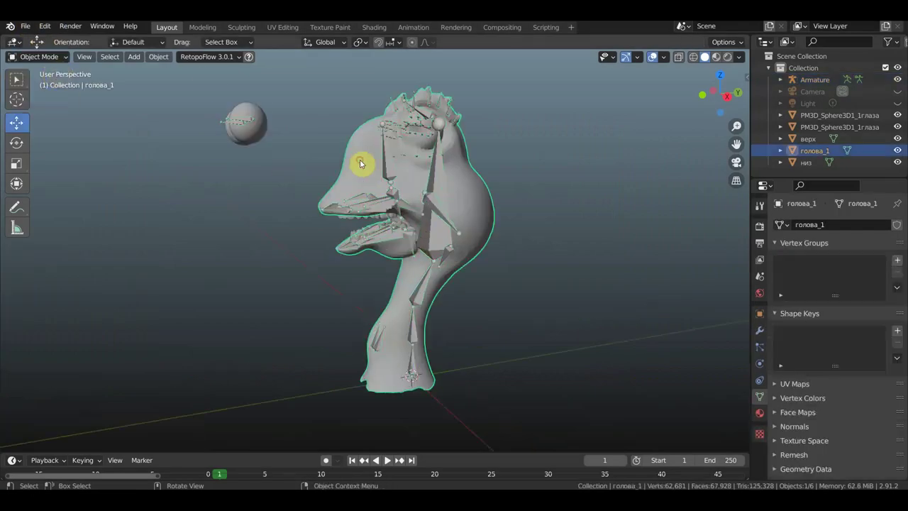
shift+click(438, 168)
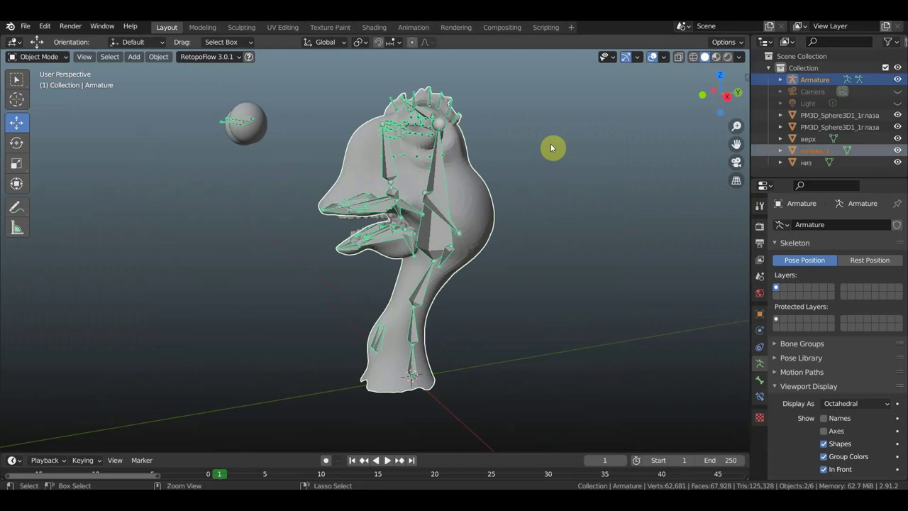
key(ctrl+p)
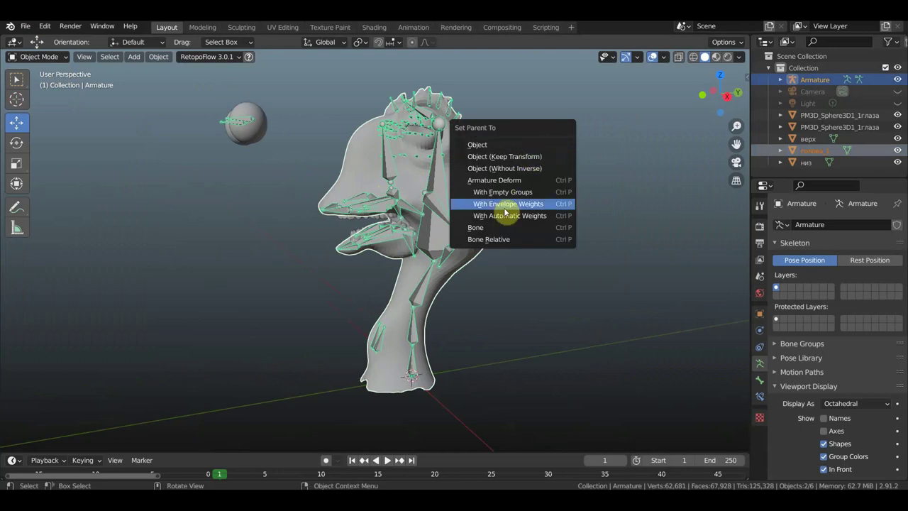
click(510, 216)
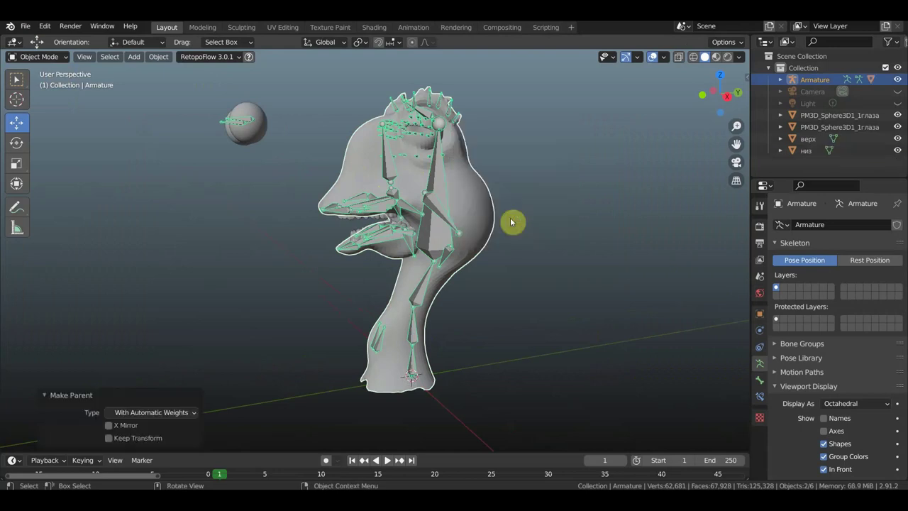
middle_drag(463, 227, 442, 234)
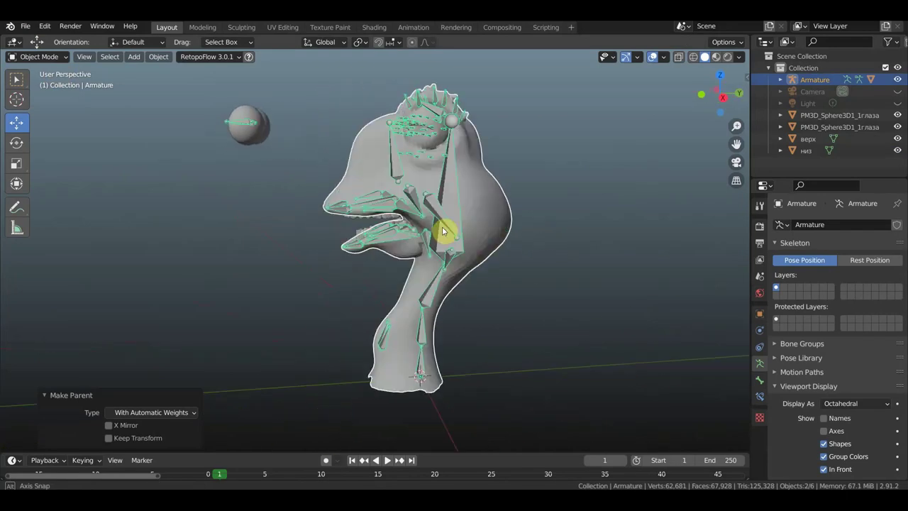
mouse_move(284, 187)
middle_down()
mouse_move(460, 203)
mouse_move(540, 120)
middle_up()
click(513, 149)
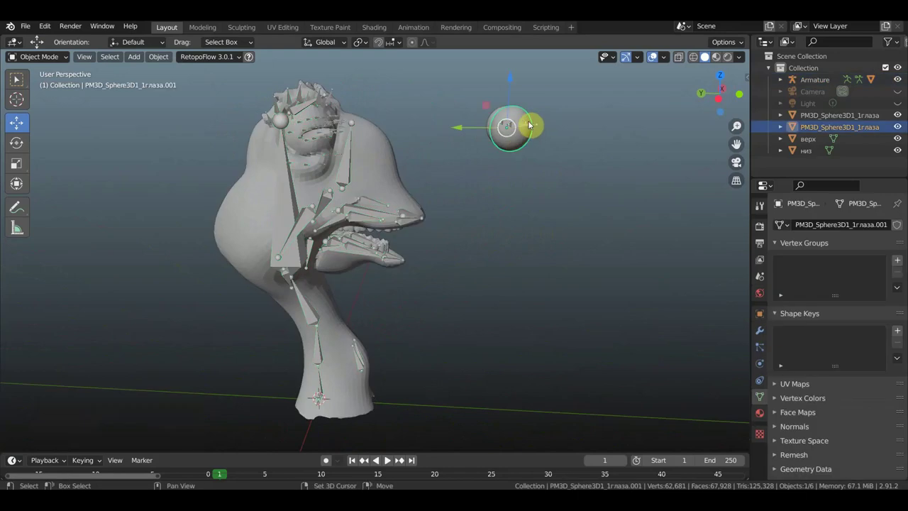
Parent the first eye sphere to eye bone Bone.076 with Bone parenting in Pose Mode.
shift+click(525, 132)
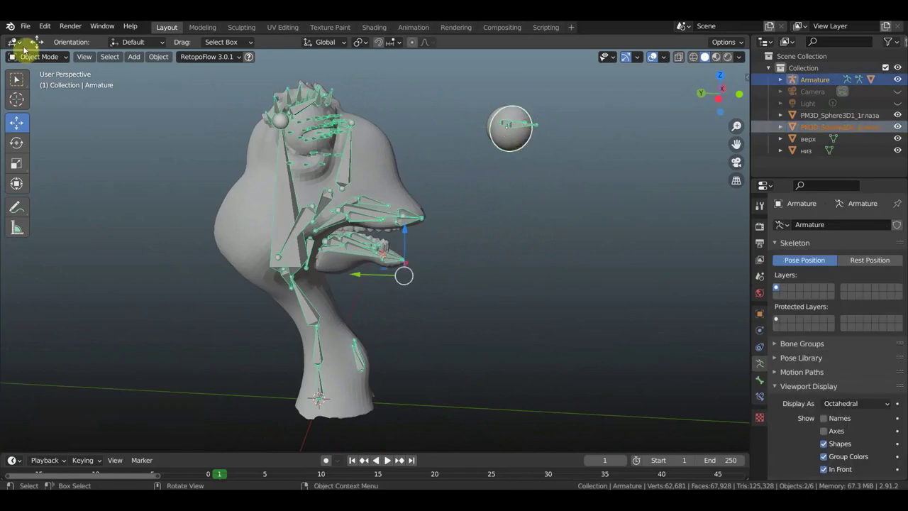
click(41, 58)
click(55, 95)
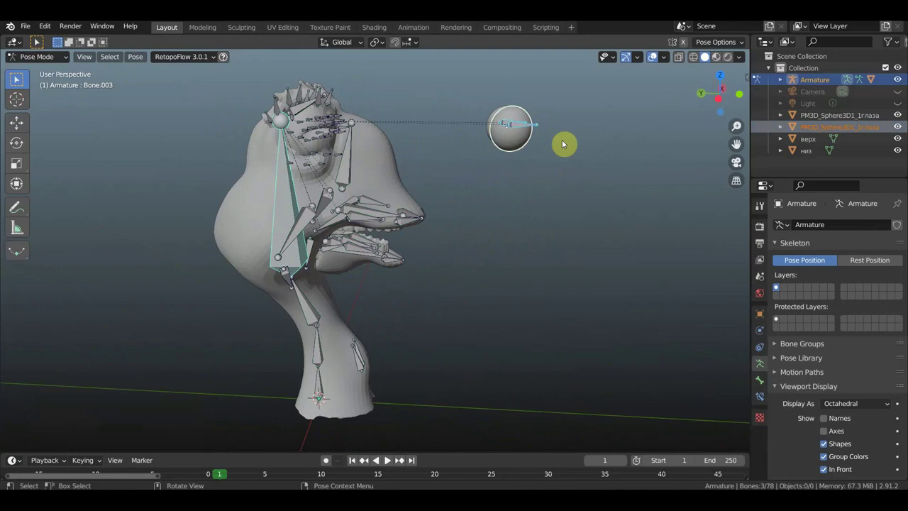
middle_drag(523, 150, 475, 201)
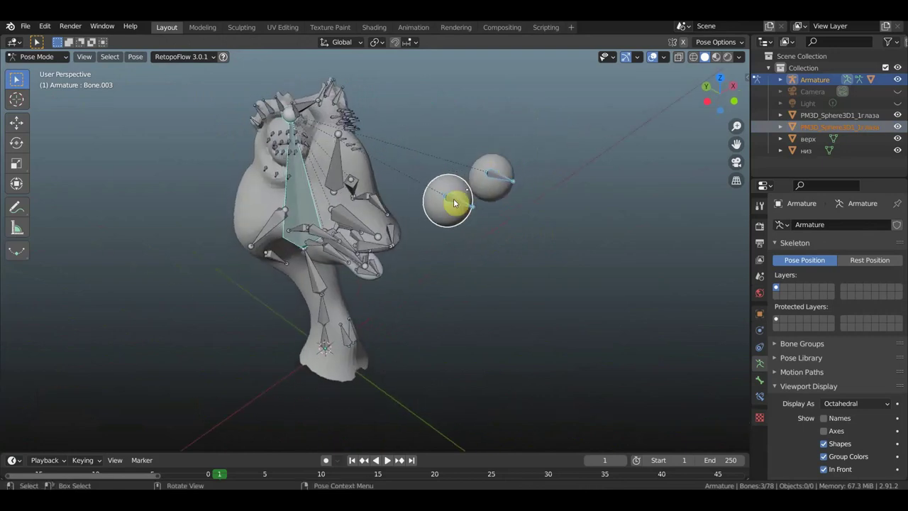
click(458, 197)
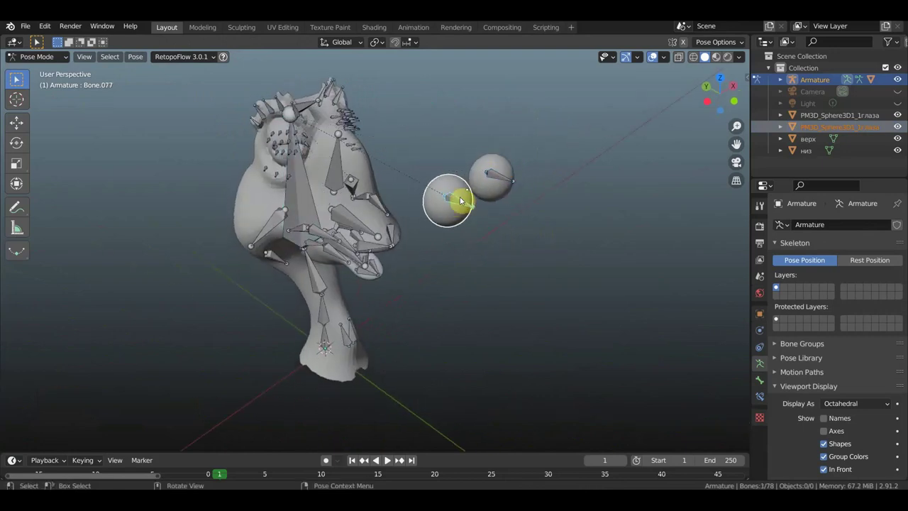
key(ctrl+p)
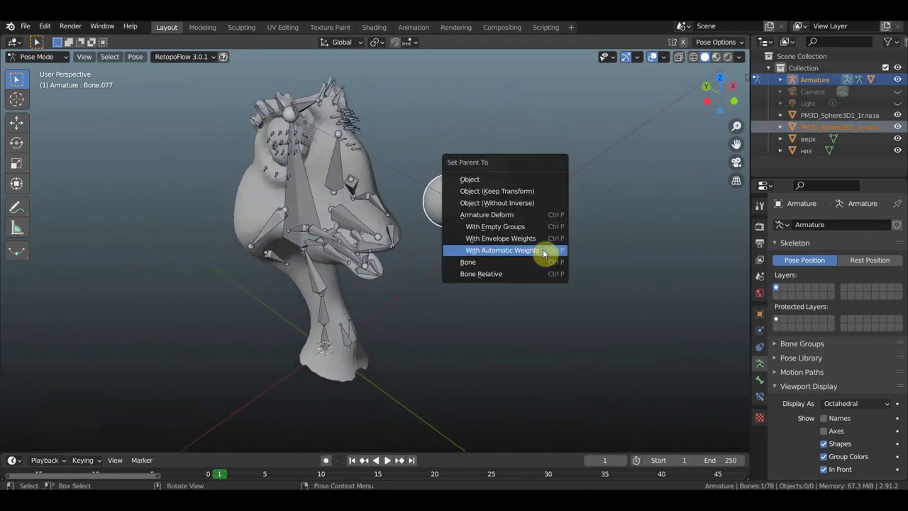
click(502, 264)
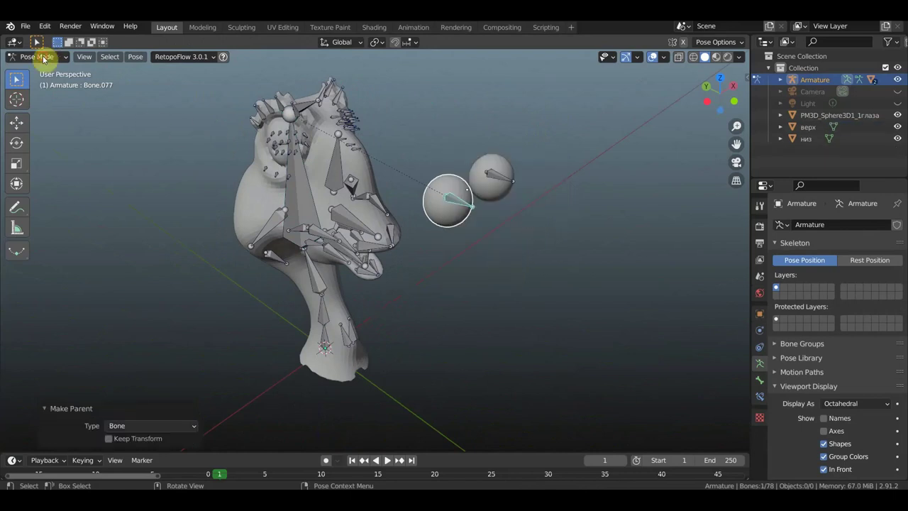
click(42, 58)
key(Return)
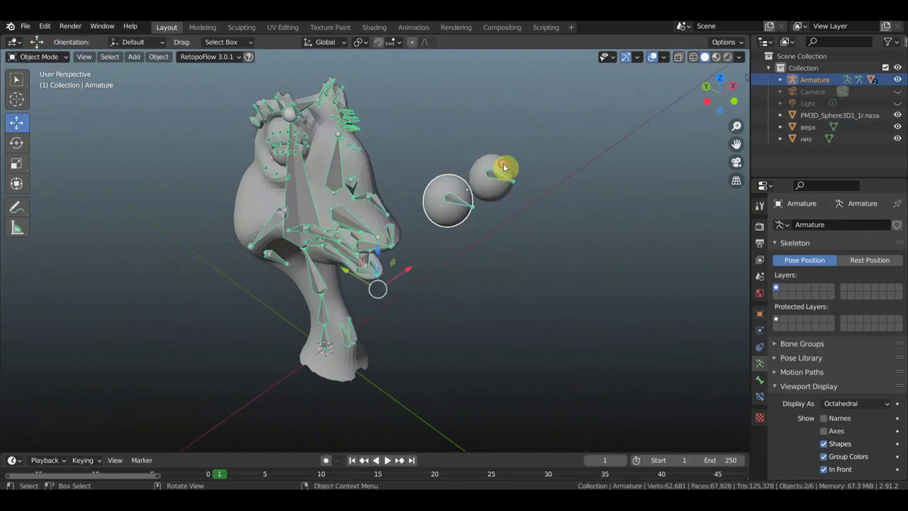
Parent the second eye sphere to its own eye bone and return to Object Mode.
click(503, 167)
shift+click(512, 179)
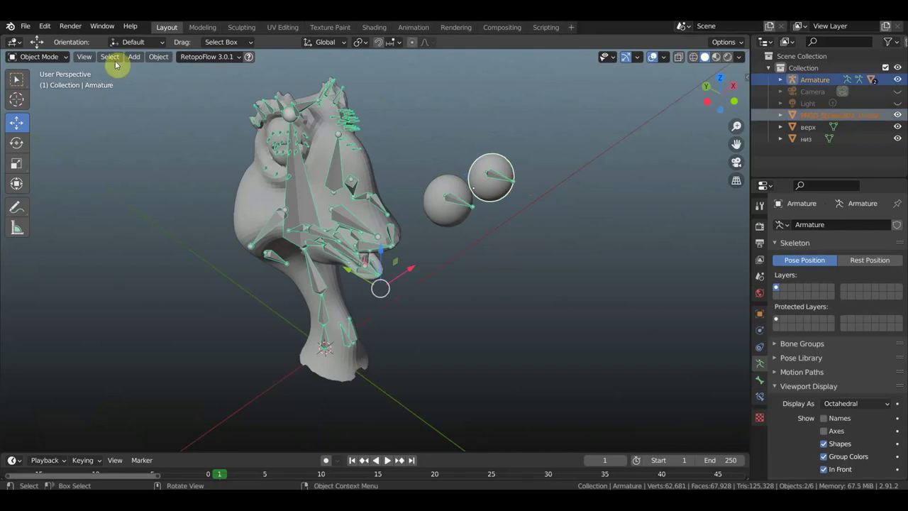
click(49, 58)
click(44, 93)
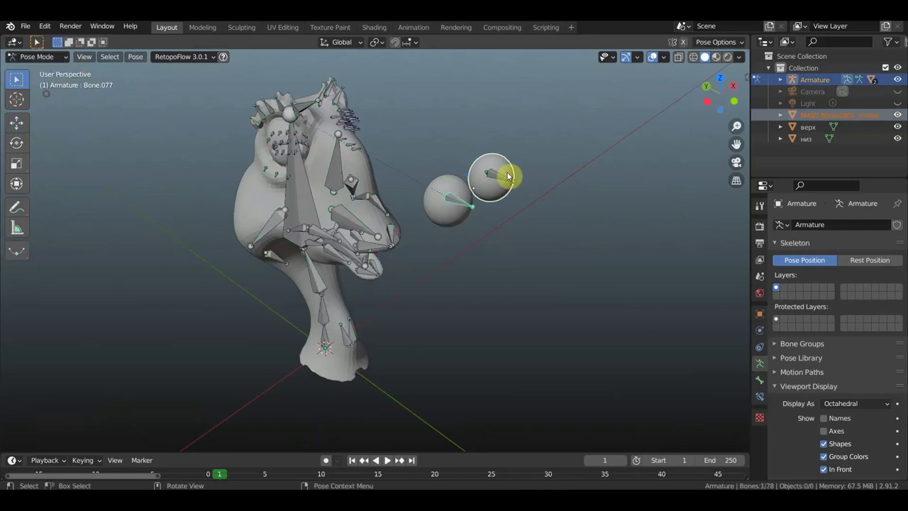
click(492, 176)
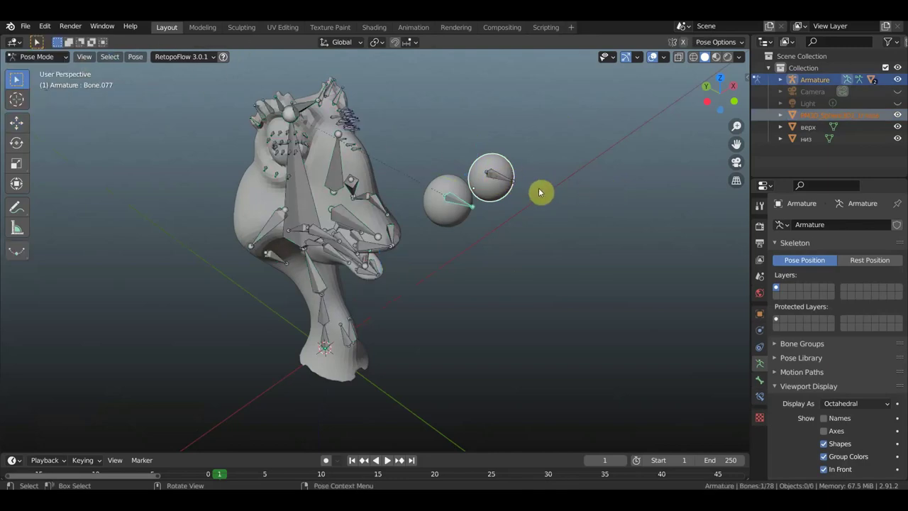
key(ctrl+p)
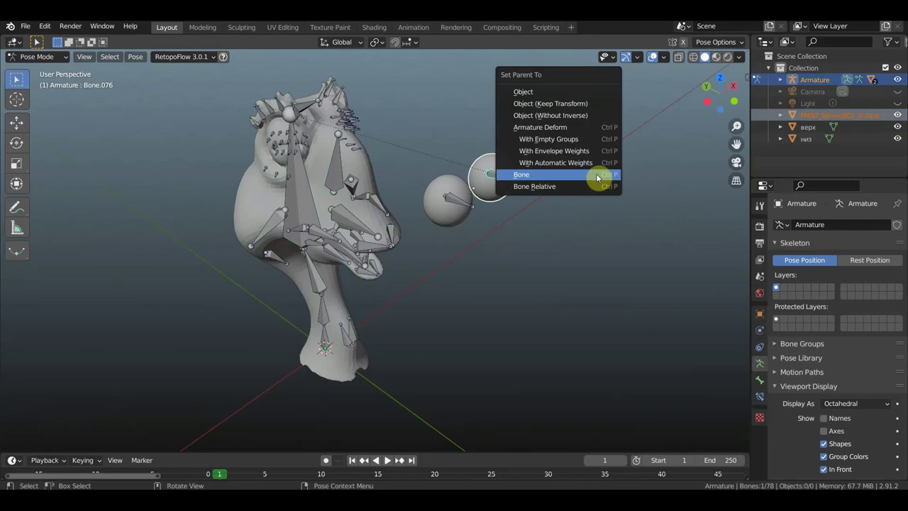
click(597, 178)
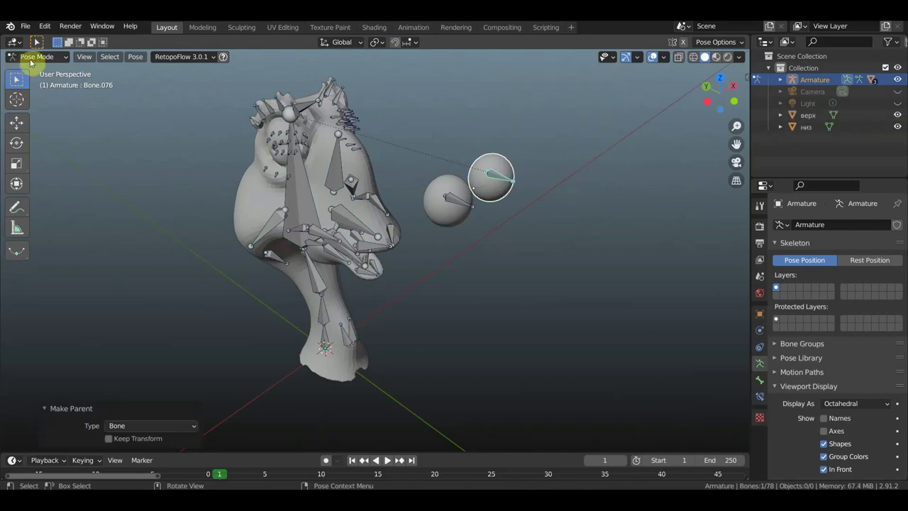
click(38, 57)
click(39, 70)
Orbit around the head, reselecting an eye sphere and the armature to check the parenting.
mouse_move(184, 139)
middle_down()
mouse_move(232, 107)
mouse_move(245, 121)
middle_up()
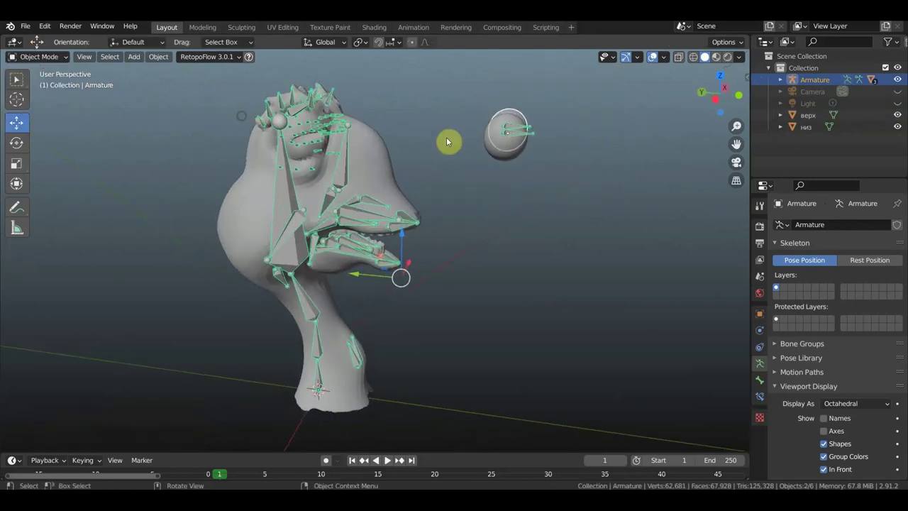
click(521, 135)
middle_drag(521, 135, 521, 136)
click(521, 136)
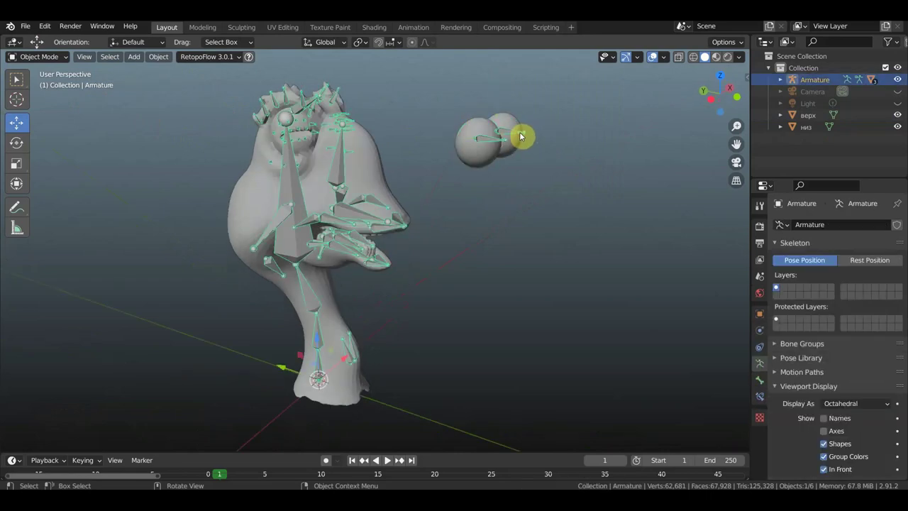
mouse_move(518, 152)
middle_down()
mouse_move(553, 152)
mouse_move(539, 150)
middle_up()
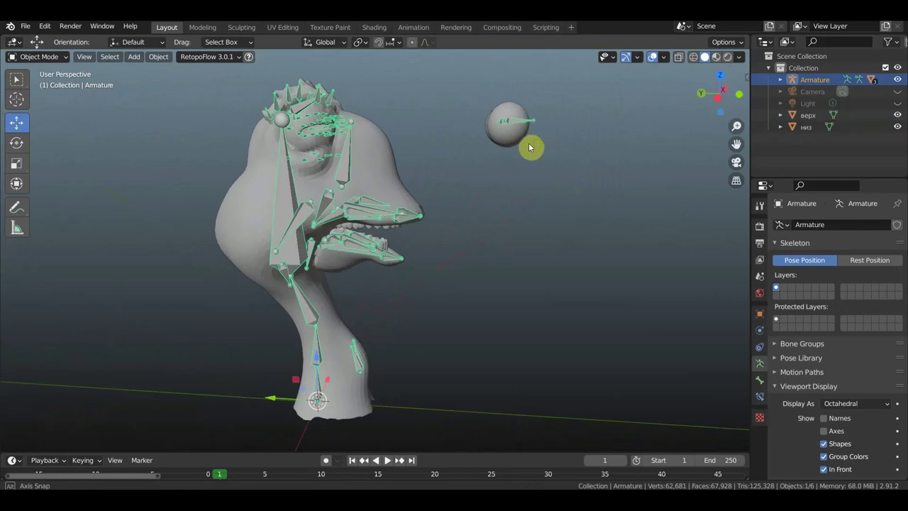
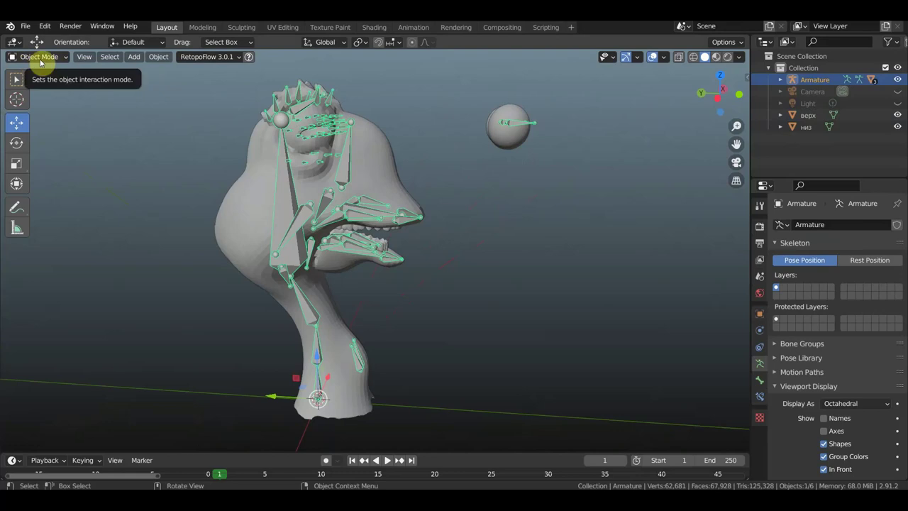
Switch the creature's armature into Pose Mode.
mouse_move(459, 312)
middle_down()
mouse_move(458, 278)
mouse_move(460, 290)
middle_up()
scroll(458, 278, up, 3)
scroll(458, 279, down, 3)
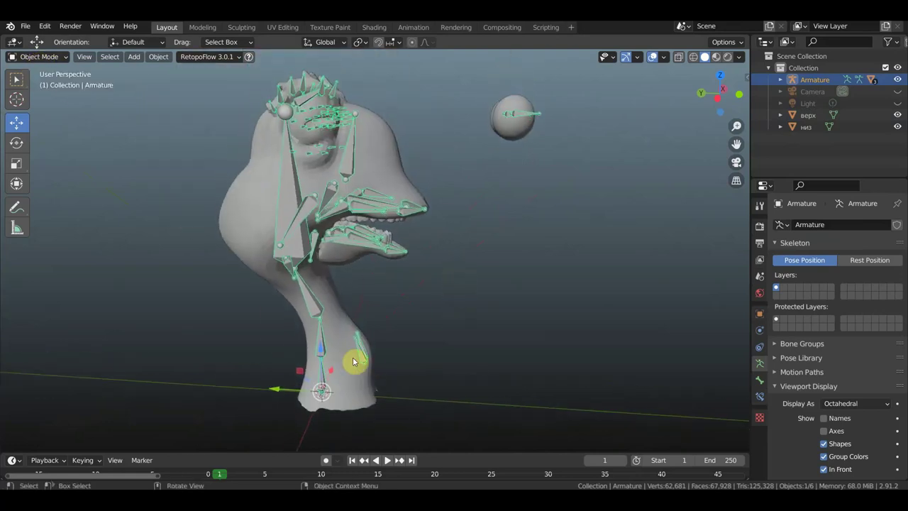
click(48, 57)
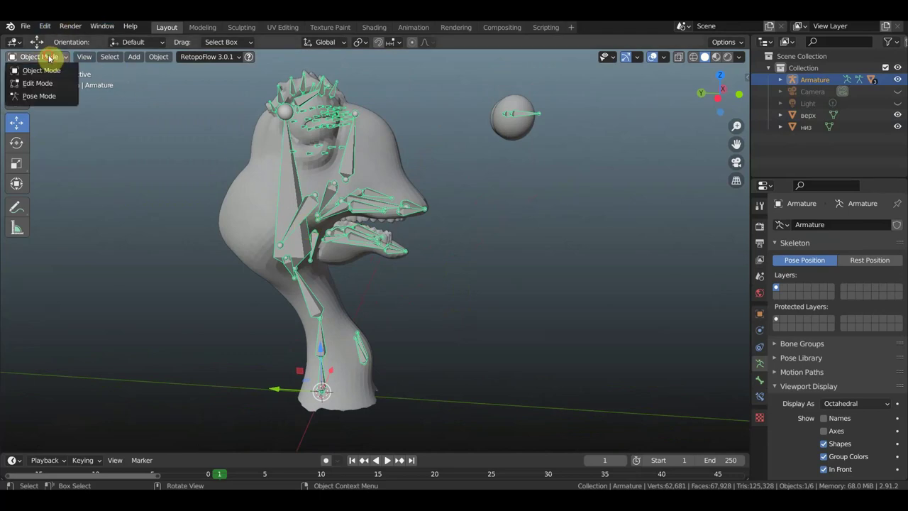
click(39, 96)
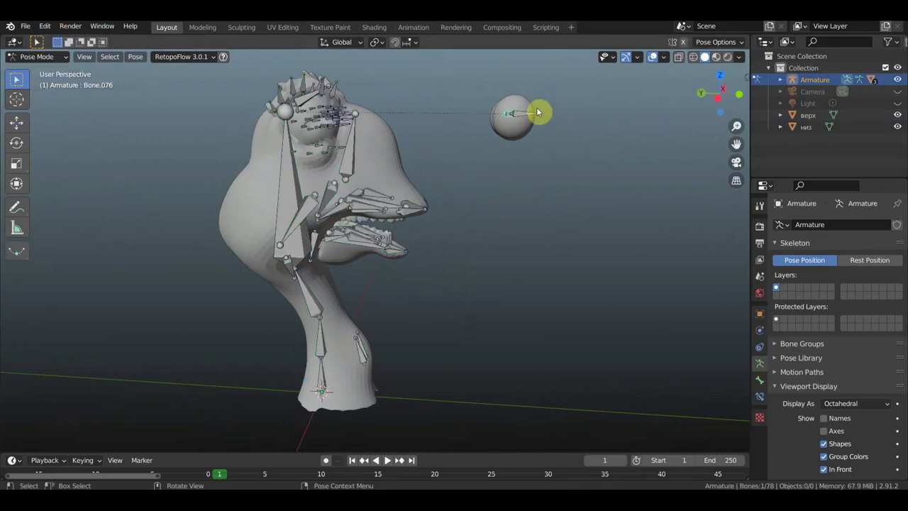
From the side view, move the eye-target bone 1.6453 m along Y onto the head.
click(517, 133)
mouse_move(500, 136)
middle_down()
mouse_move(440, 143)
mouse_move(479, 125)
middle_up()
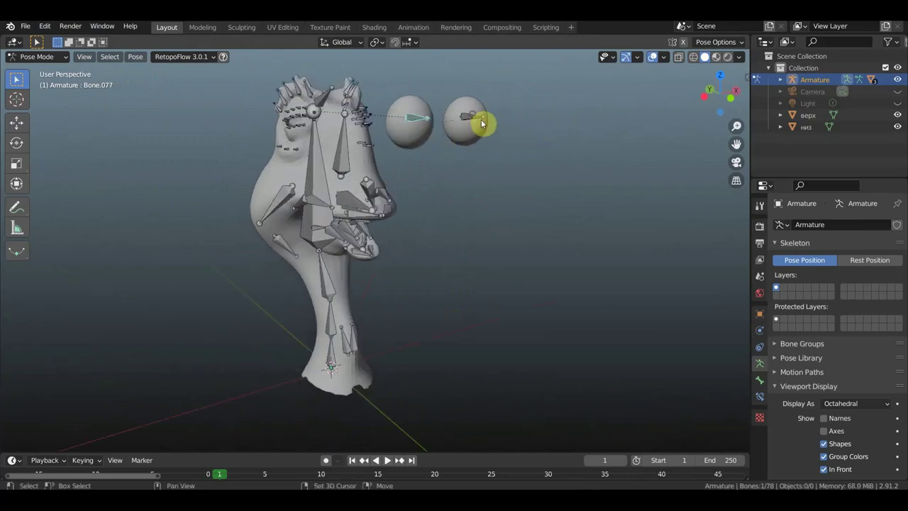
key(KP_3)
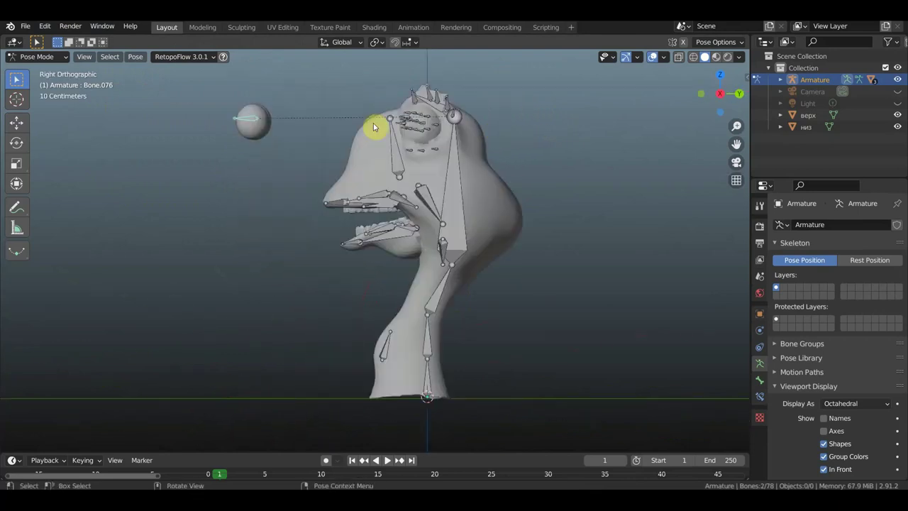
click(16, 122)
drag(307, 120, 478, 128)
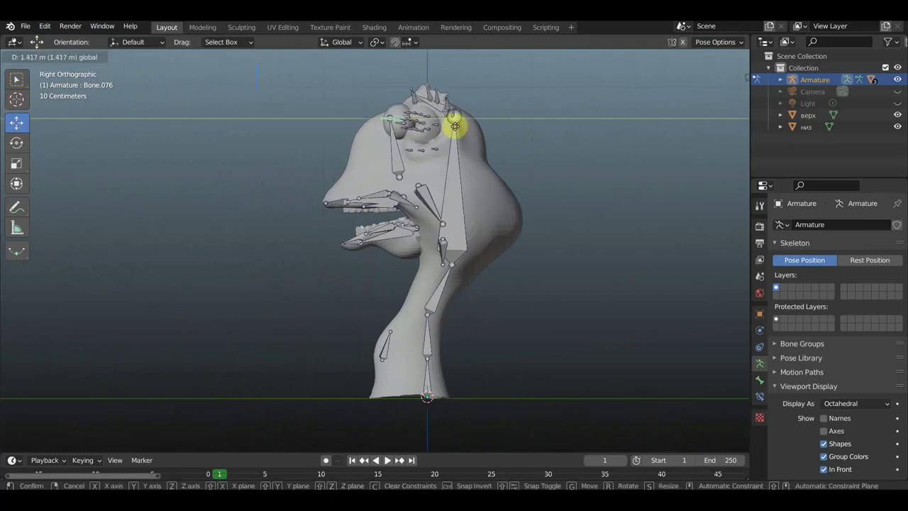
middle_drag(527, 132, 637, 135)
mouse_move(584, 125)
middle_down()
mouse_move(593, 284)
mouse_move(567, 265)
mouse_move(576, 255)
middle_up()
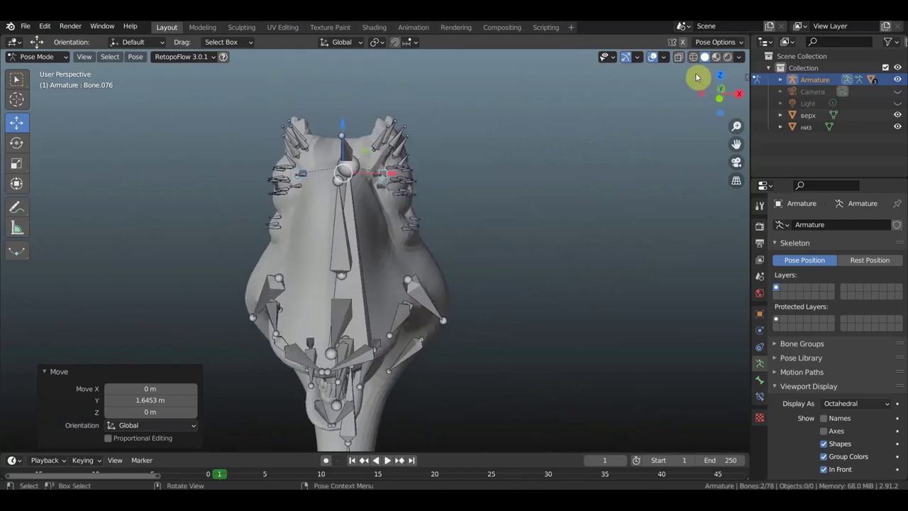
With overlays hidden, nudge the eye-target bone 0.023 m down and 0.027 m along Y.
click(654, 57)
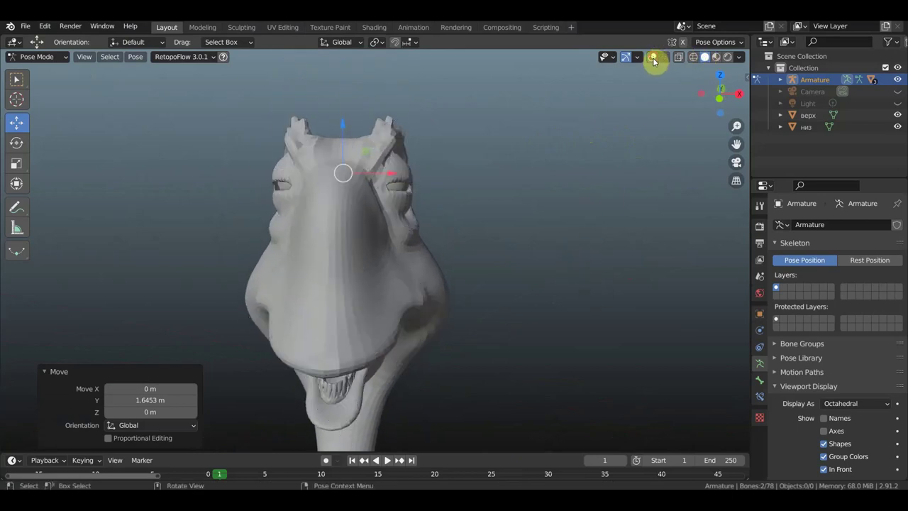
drag(345, 124, 345, 127)
mouse_move(345, 127)
middle_down()
mouse_move(442, 148)
mouse_move(318, 145)
mouse_move(470, 170)
middle_up()
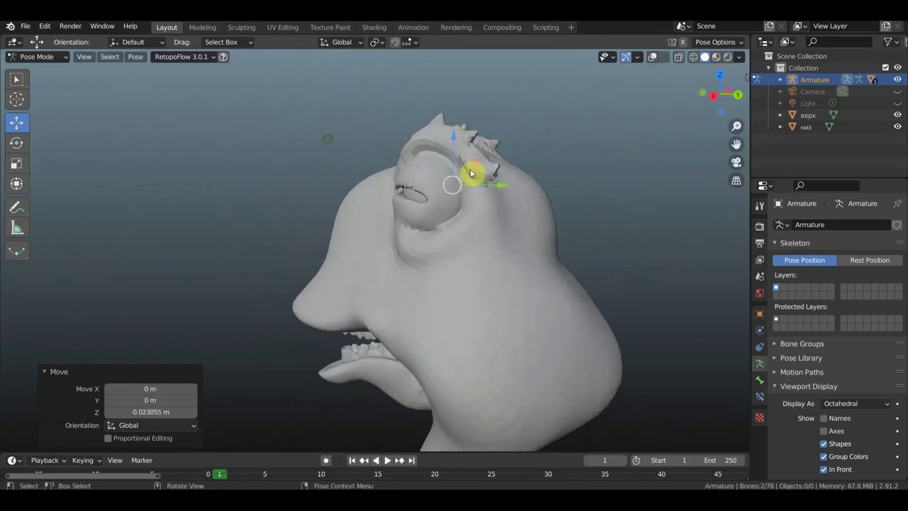
drag(501, 187, 487, 185)
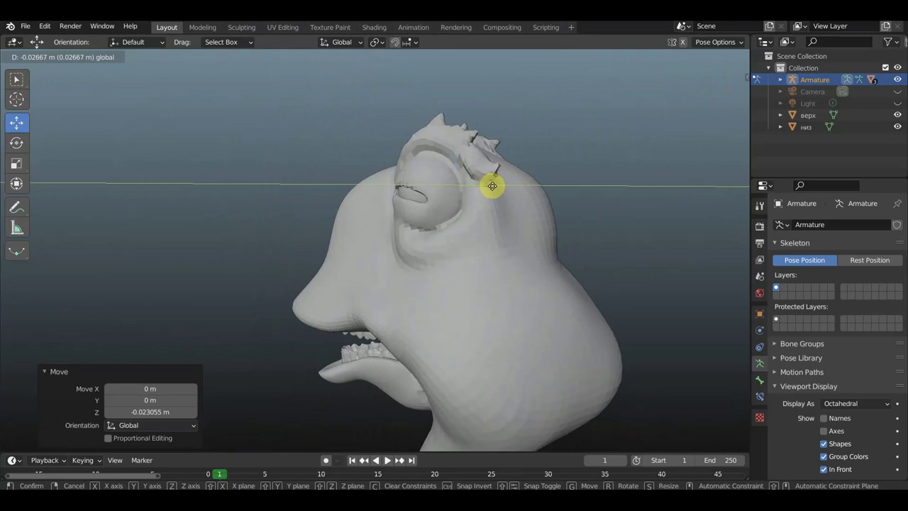
drag(492, 186, 492, 186)
mouse_move(492, 185)
middle_down()
mouse_move(545, 193)
mouse_move(600, 183)
mouse_move(645, 196)
mouse_move(540, 199)
mouse_move(608, 198)
mouse_move(320, 159)
mouse_move(367, 158)
middle_up()
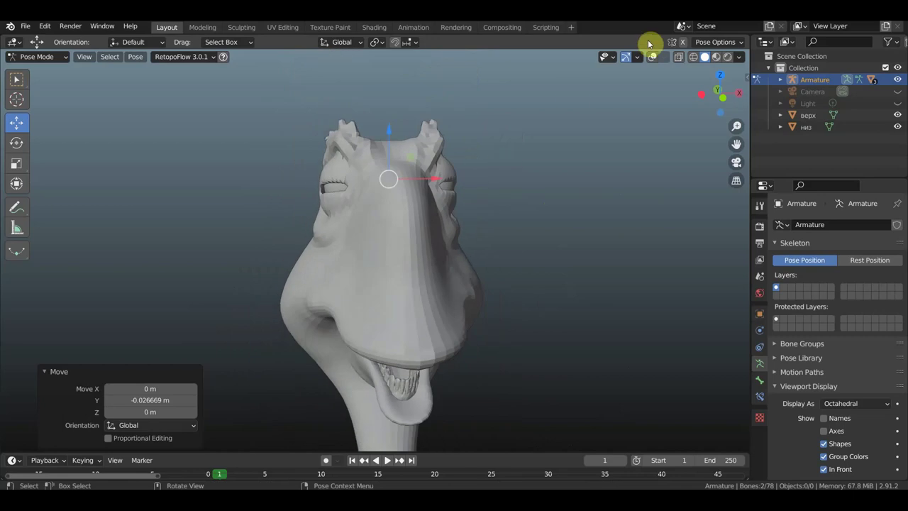
Show the bones through the semi-transparent head and select cheek bone Bone.008.
click(653, 57)
mouse_move(586, 172)
middle_down()
mouse_move(478, 175)
mouse_move(496, 169)
mouse_move(561, 186)
mouse_move(482, 154)
middle_up()
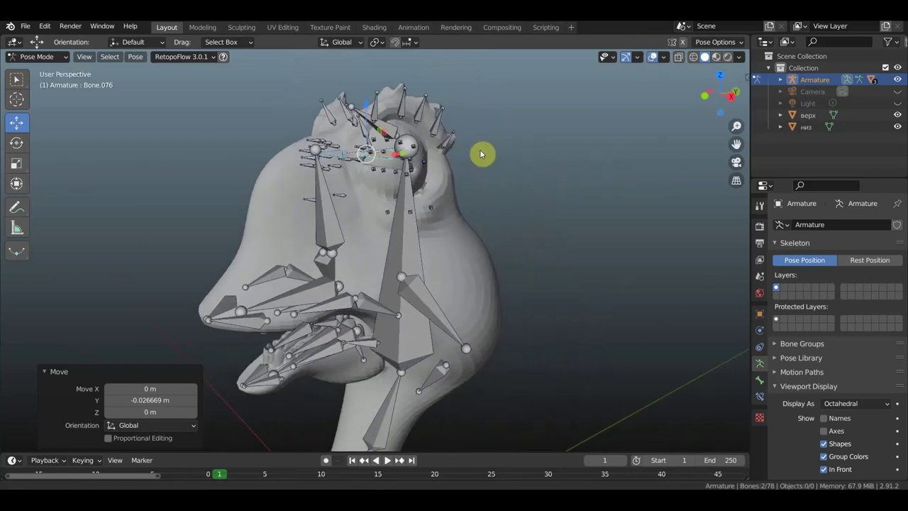
scroll(481, 154, up, 1)
scroll(481, 154, up, 3)
scroll(481, 155, down, 4)
mouse_move(364, 296)
middle_down()
mouse_move(498, 309)
mouse_move(535, 302)
mouse_move(389, 296)
mouse_move(424, 294)
middle_up()
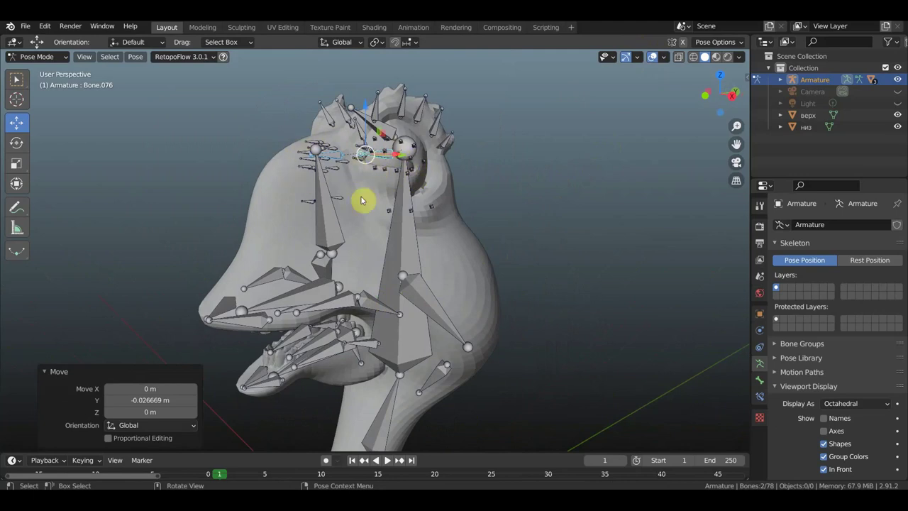
middle_drag(332, 187, 288, 186)
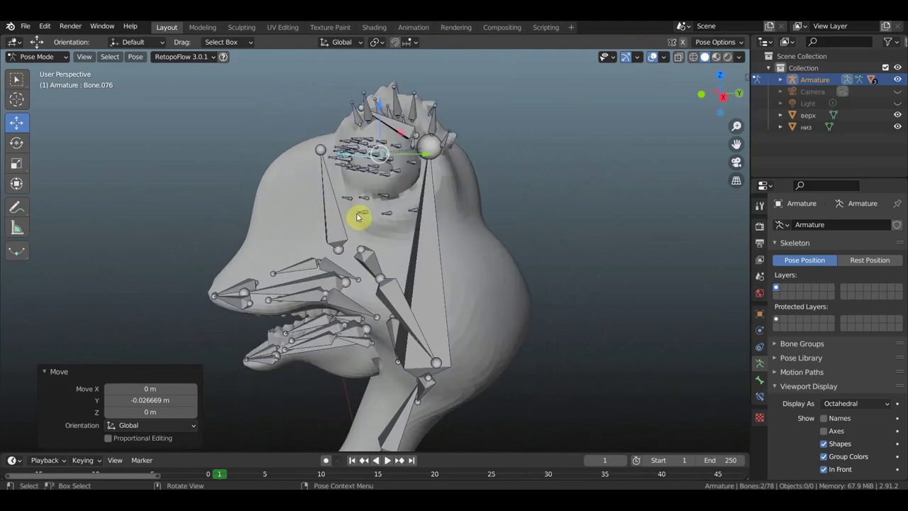
click(332, 218)
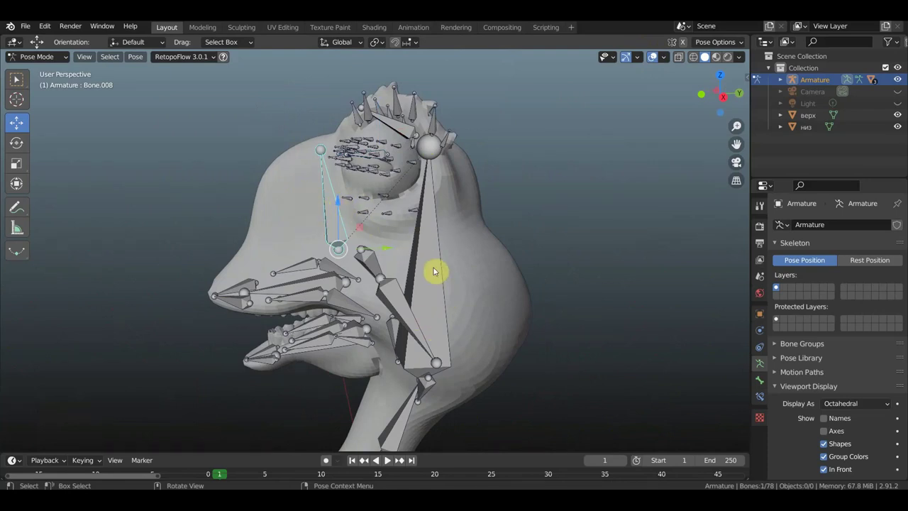
Clear the bone rotation and location, then return to Object Mode.
key(alt+r)
key(alt+g)
click(37, 57)
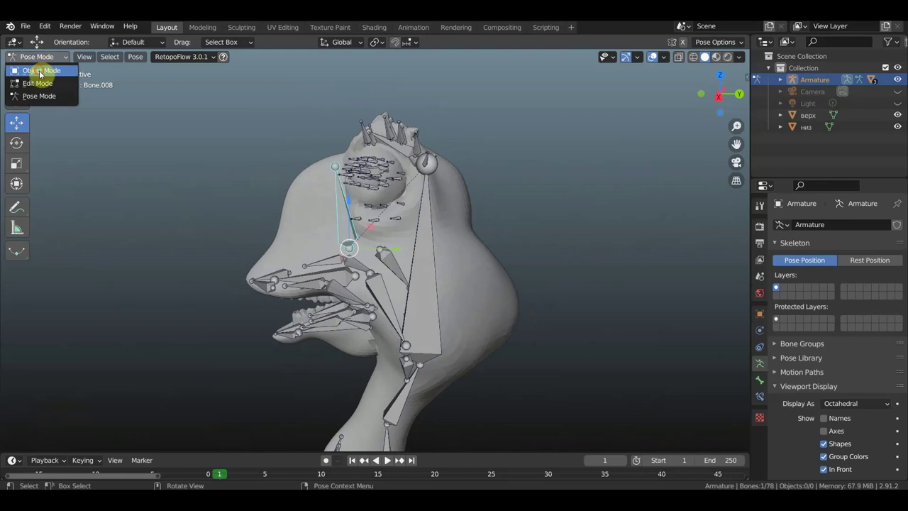
click(41, 72)
scroll(462, 269, up, 2)
scroll(472, 203, up, 2)
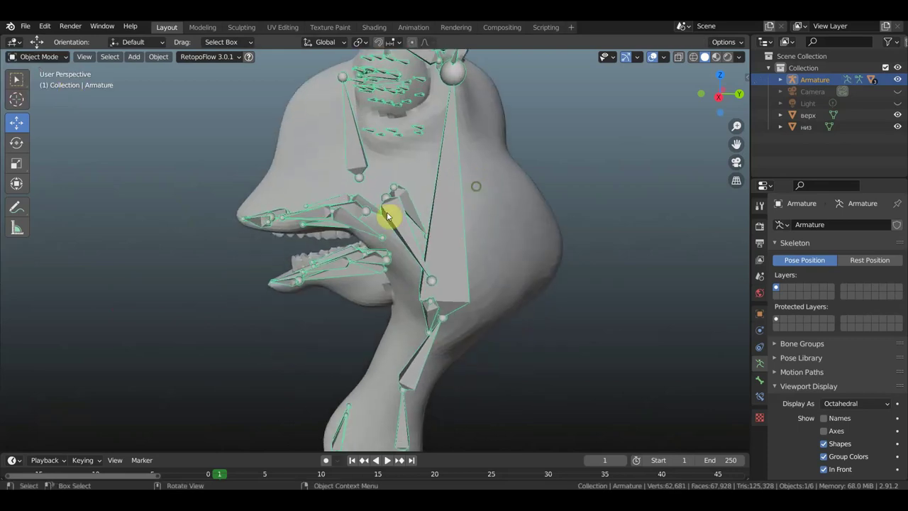
scroll(383, 217, up, 2)
Parent the upper jaw mesh верх to bone Bone.007 with Ctrl+P > Bone.
click(298, 229)
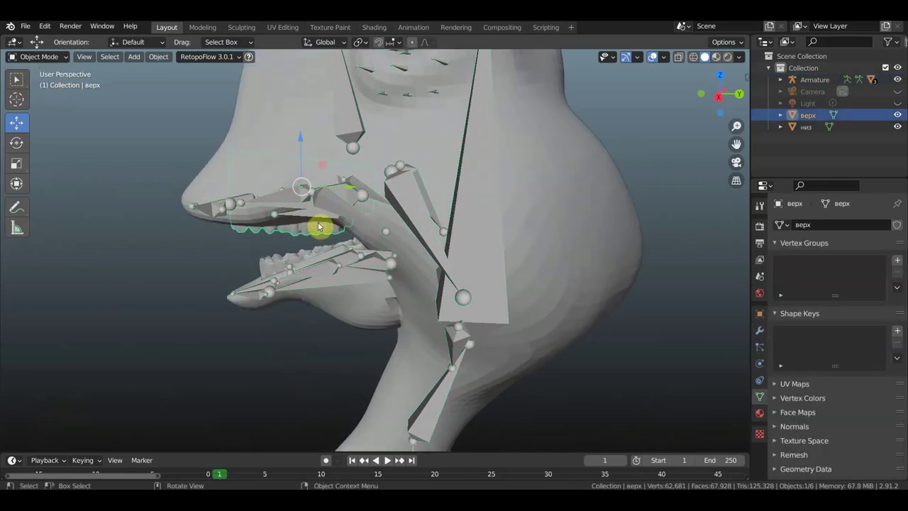
click(307, 213)
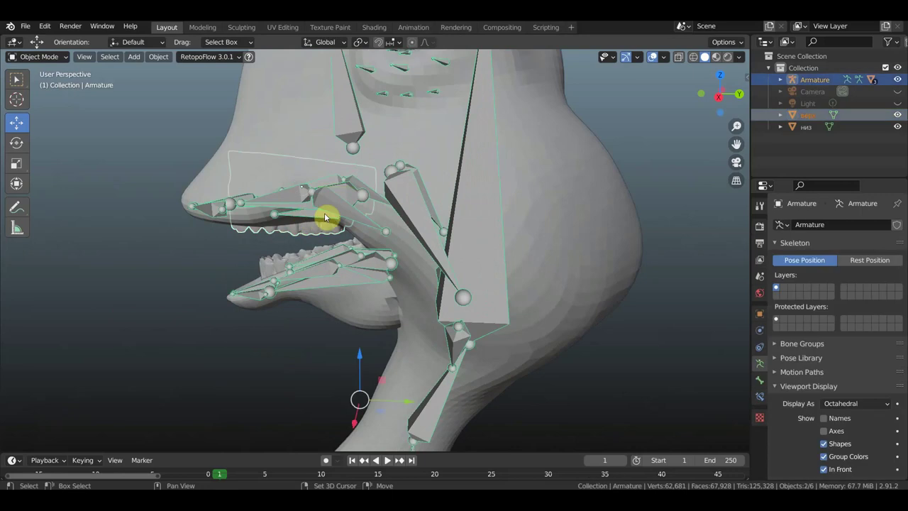
click(64, 57)
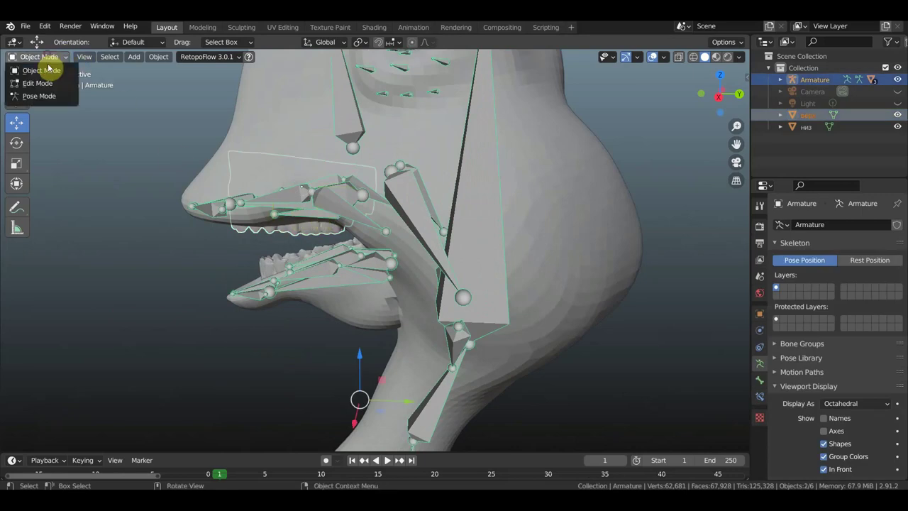
click(40, 95)
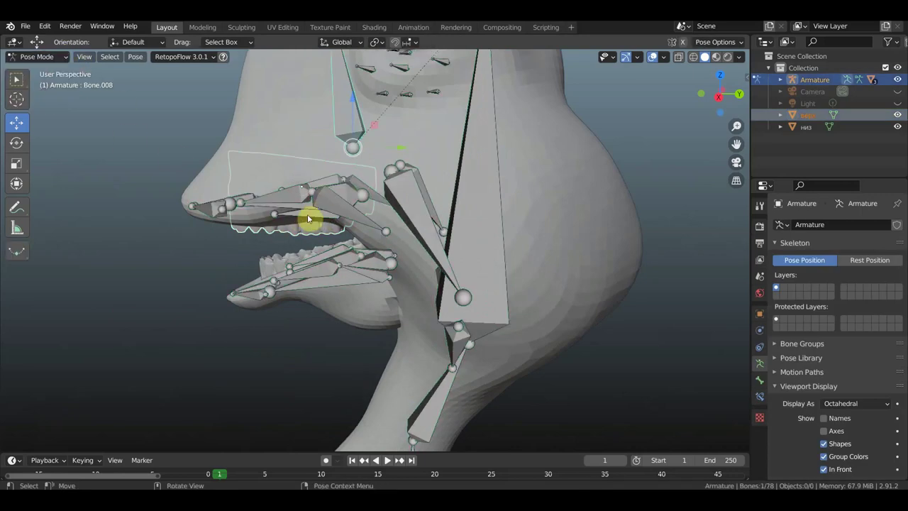
click(316, 217)
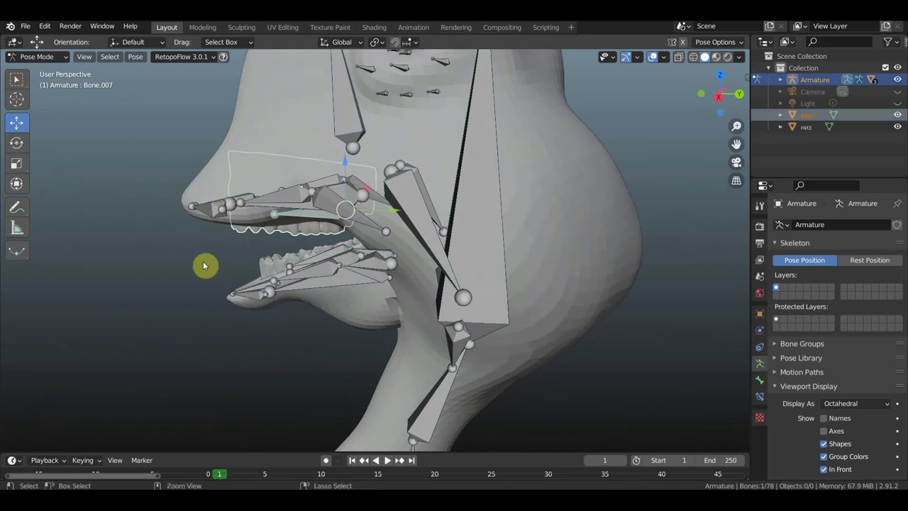
key(ctrl+p)
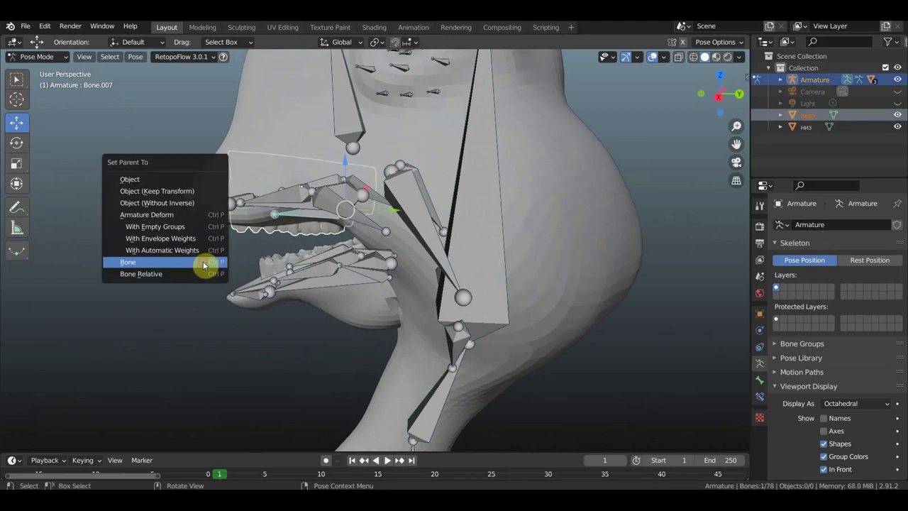
click(202, 263)
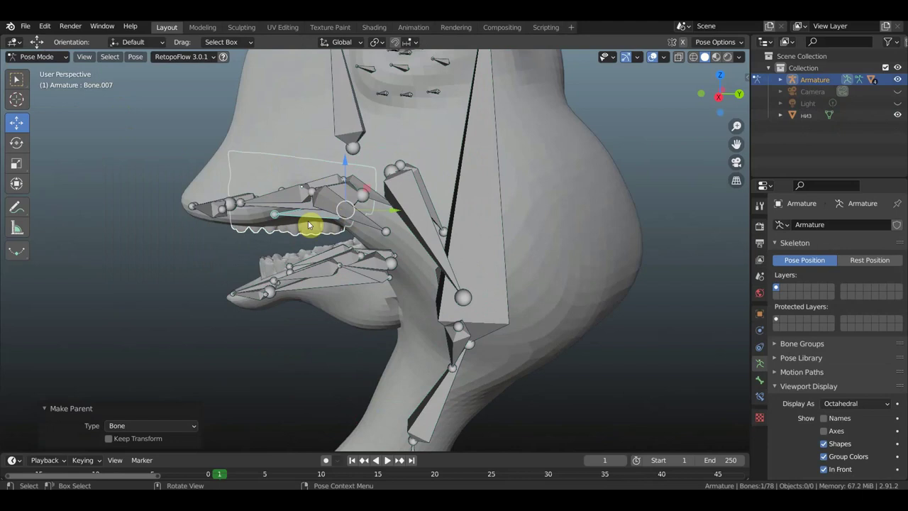
Return to Object Mode and select the lower jaw mesh низ.
scroll(314, 219, up, 2)
mouse_move(320, 219)
middle_down()
mouse_move(269, 207)
mouse_move(286, 178)
middle_up()
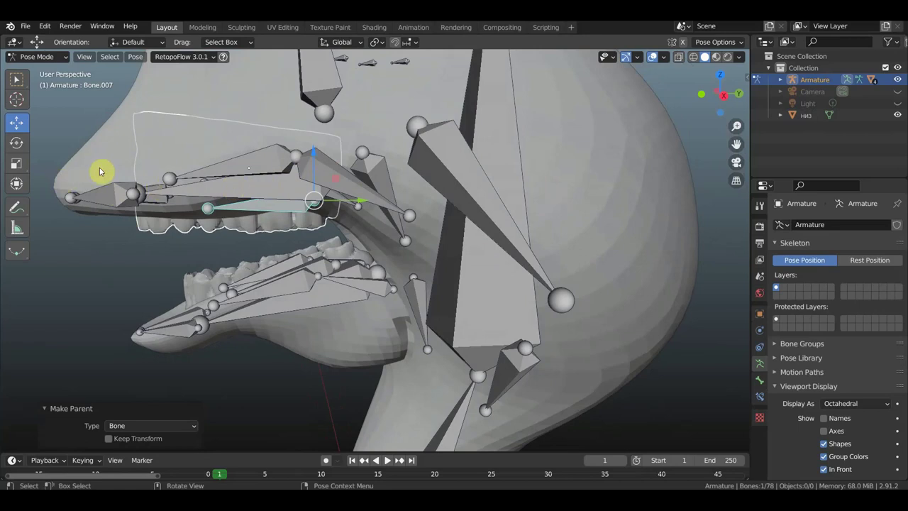
mouse_move(296, 186)
middle_down()
mouse_move(277, 191)
mouse_move(288, 191)
middle_up()
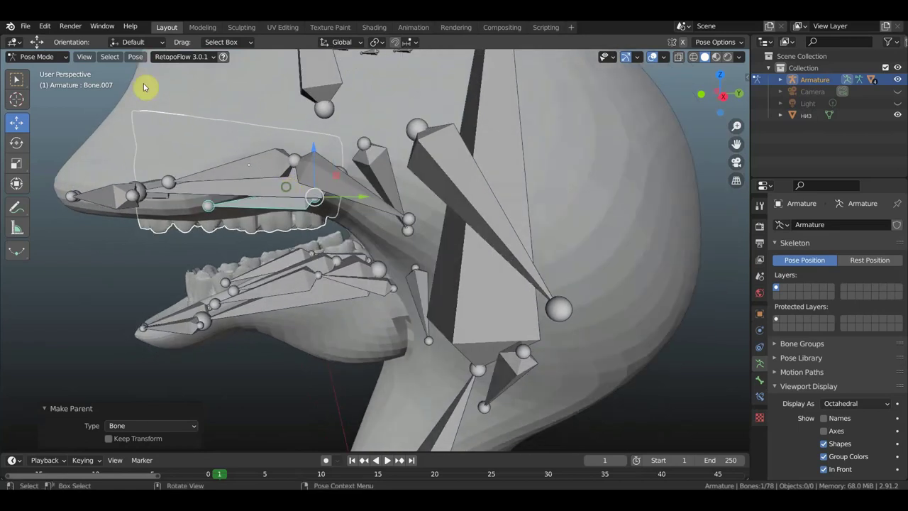
click(39, 56)
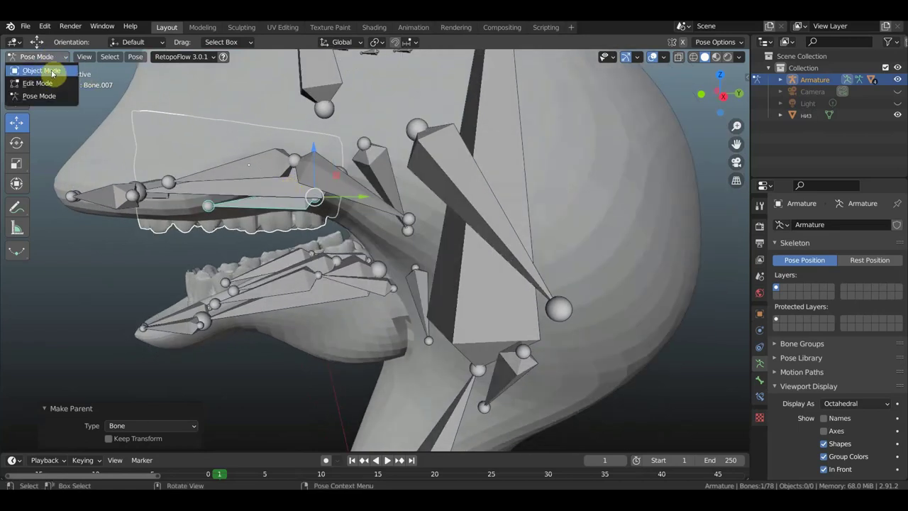
click(44, 71)
click(200, 290)
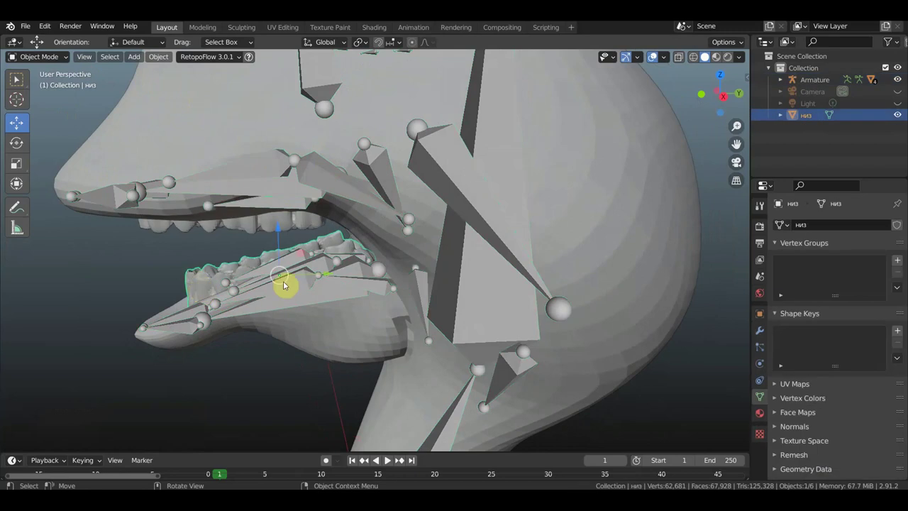
Parent the mouth mesh to the lower jaw bone Bone.075 with Ctrl+P > Bone.
shift+click(291, 260)
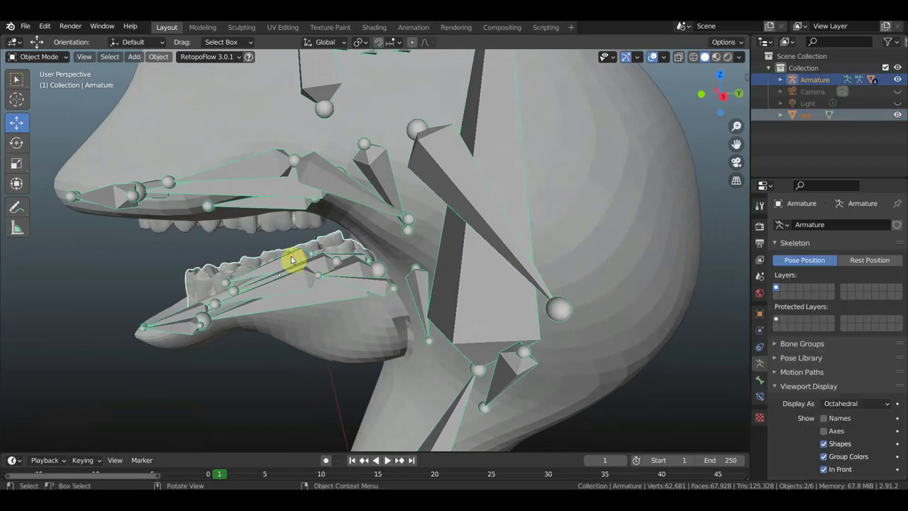
click(39, 56)
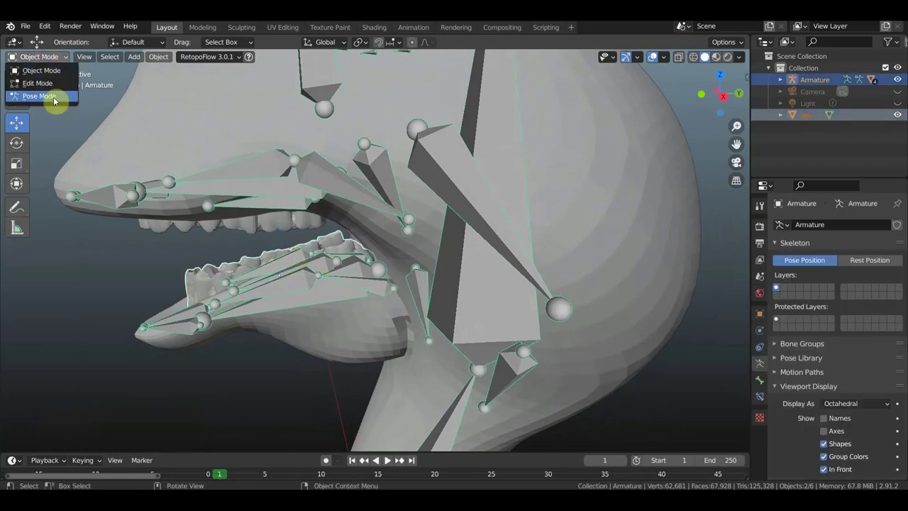
click(44, 95)
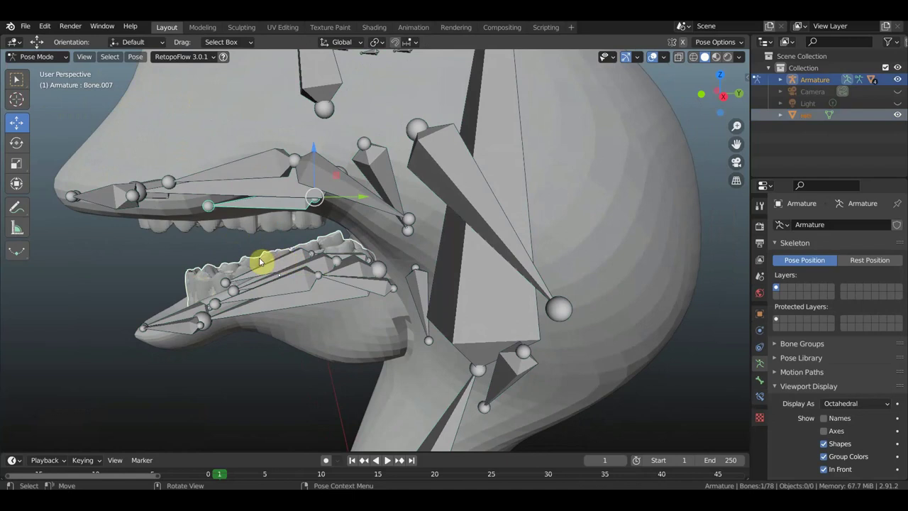
click(295, 264)
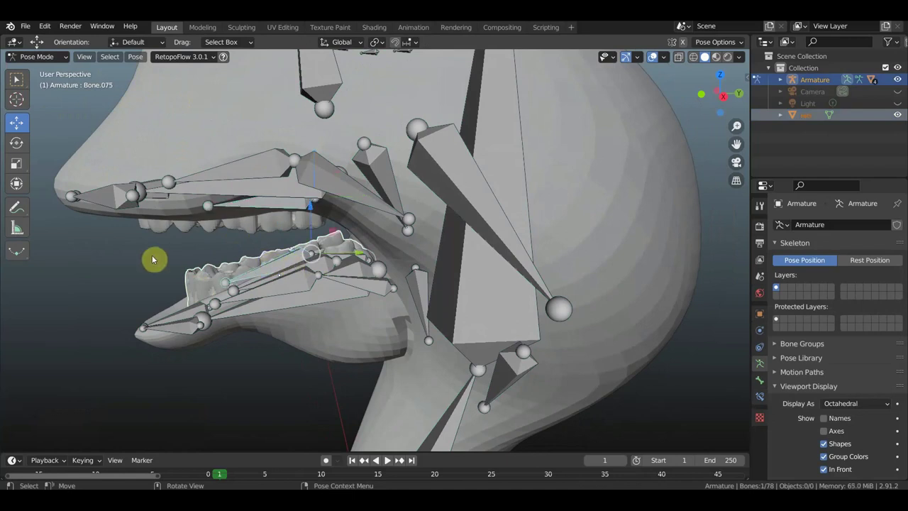
key(ctrl+p)
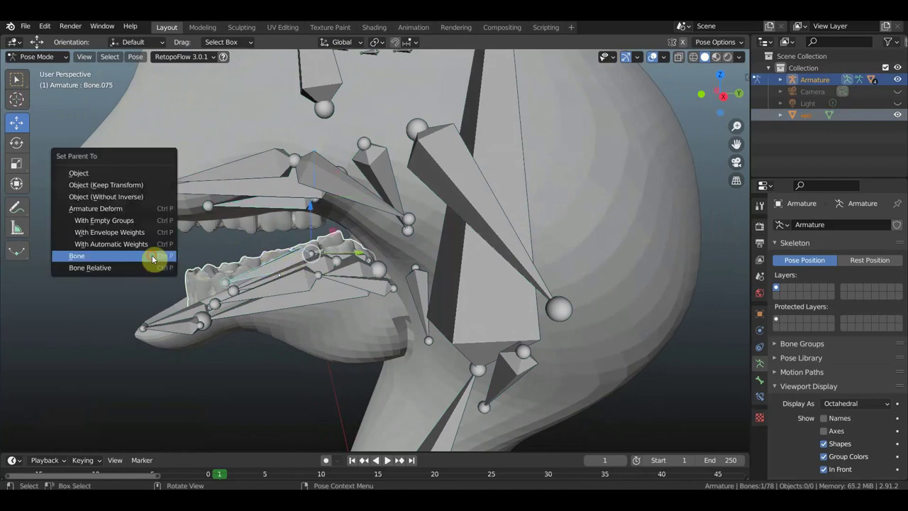
click(152, 260)
Go back to Object Mode, reselect the armature and re-enter Pose Mode.
click(47, 58)
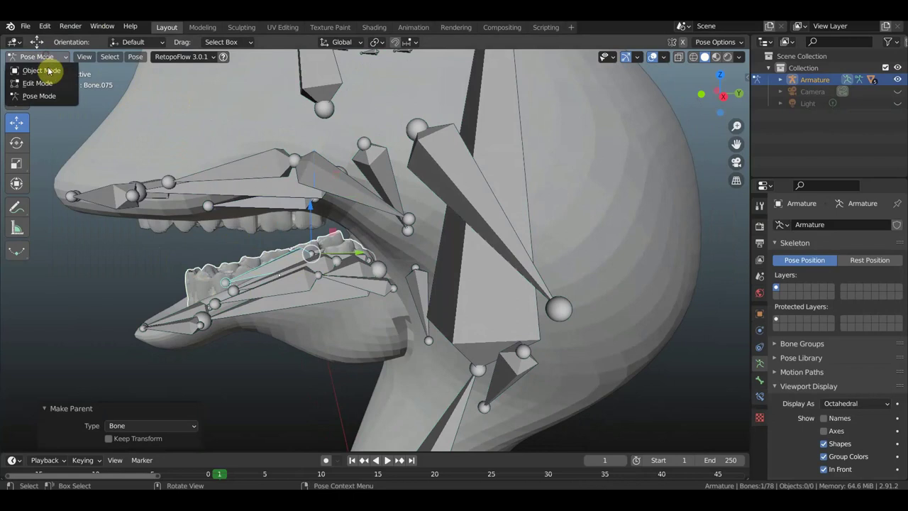
click(59, 99)
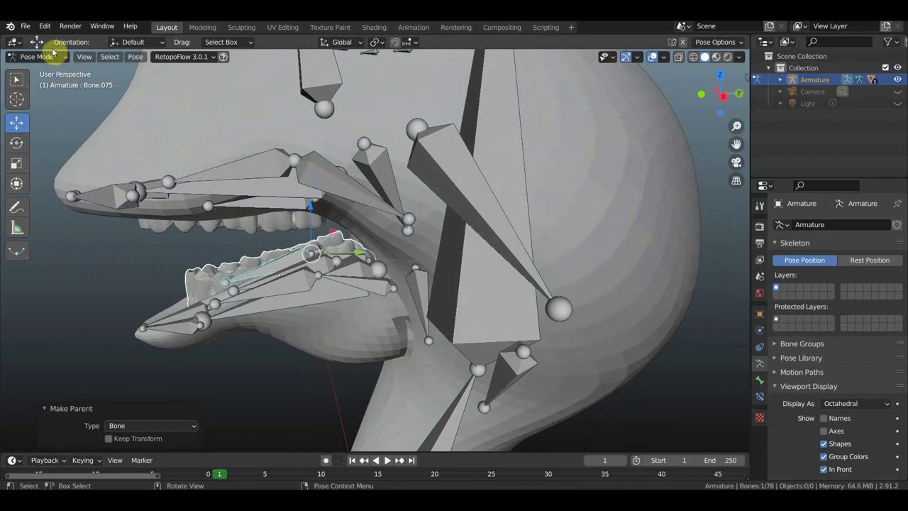
click(51, 63)
click(55, 71)
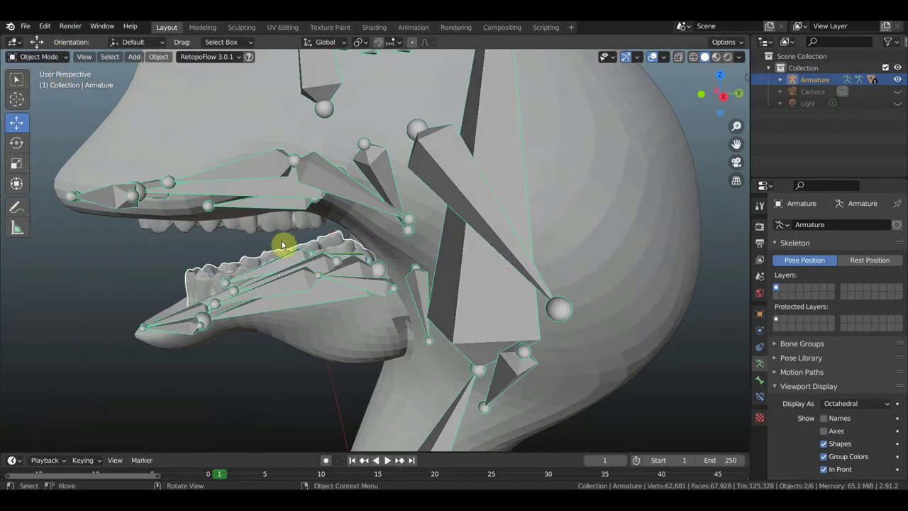
click(345, 188)
click(284, 164)
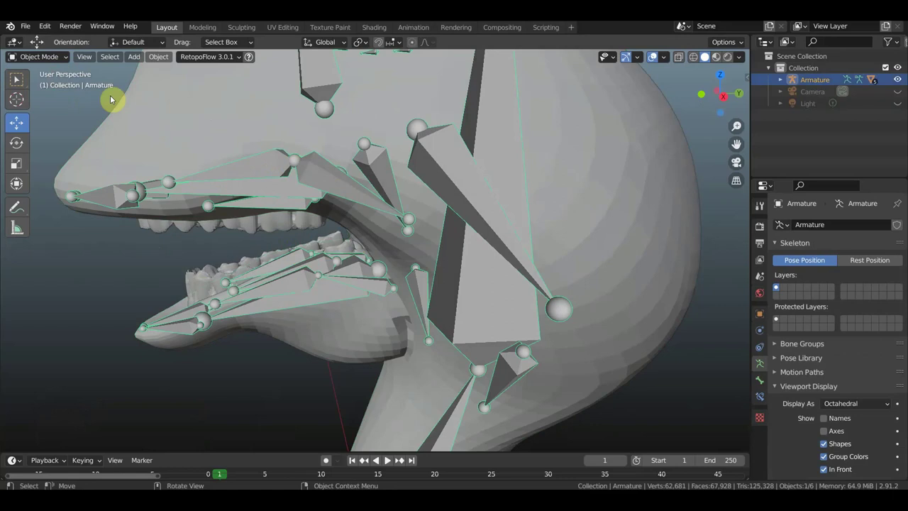
click(58, 56)
click(60, 97)
Test-rotate the neck bone, then undo the last rotation.
scroll(385, 217, down, 5)
middle_drag(401, 230, 424, 328)
scroll(405, 330, down, 1)
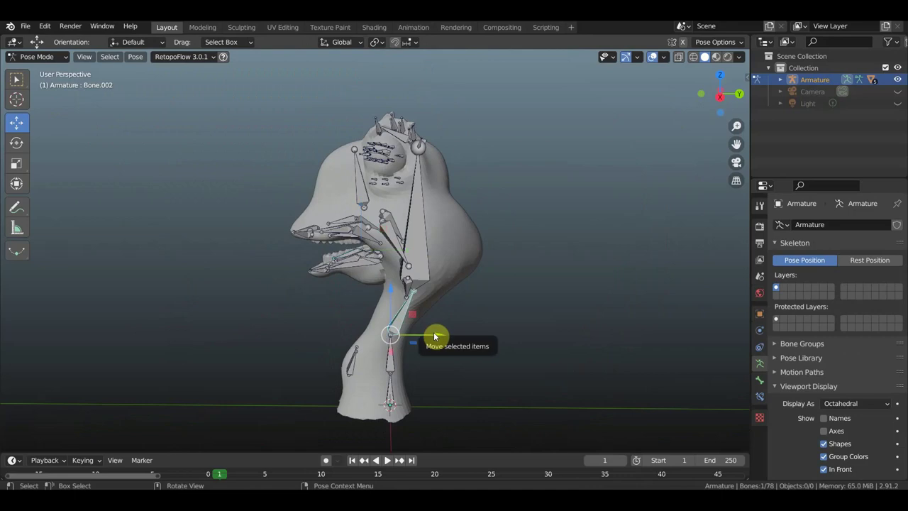
key(r)
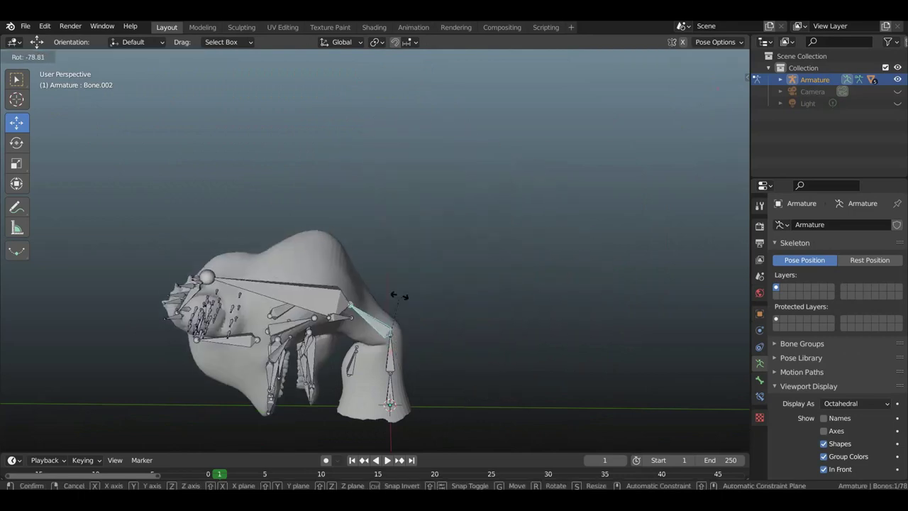
click(441, 333)
mouse_move(441, 337)
middle_down()
mouse_move(555, 347)
mouse_move(593, 339)
middle_up()
key(r)
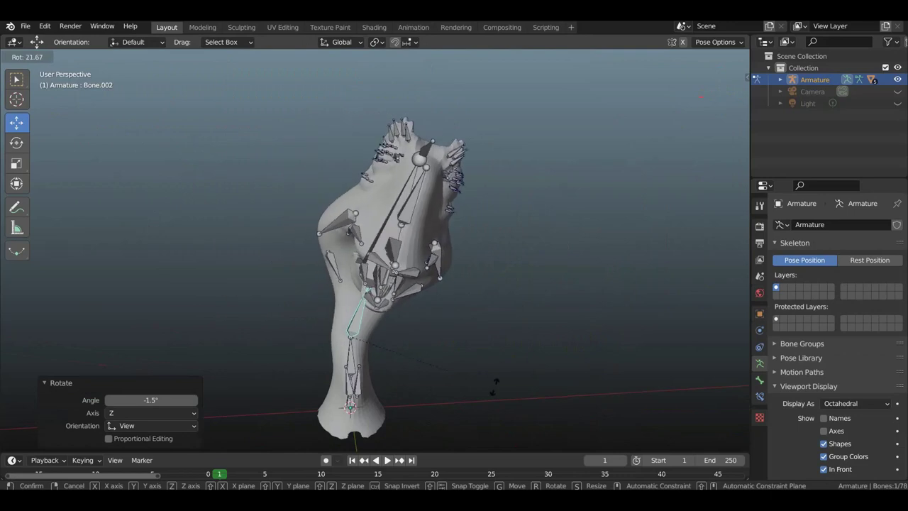
click(458, 343)
key(ctrl+z)
key(ctrl+z)
Enlarge the timeline area below the viewport.
middle_drag(499, 323, 361, 318)
mouse_move(429, 234)
middle_down()
mouse_move(490, 186)
mouse_move(507, 215)
mouse_move(566, 227)
middle_up()
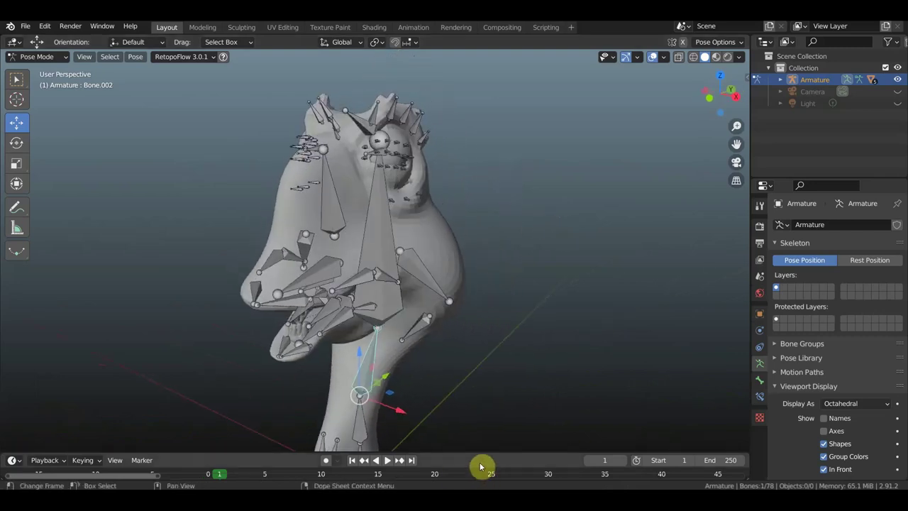
drag(467, 452, 468, 379)
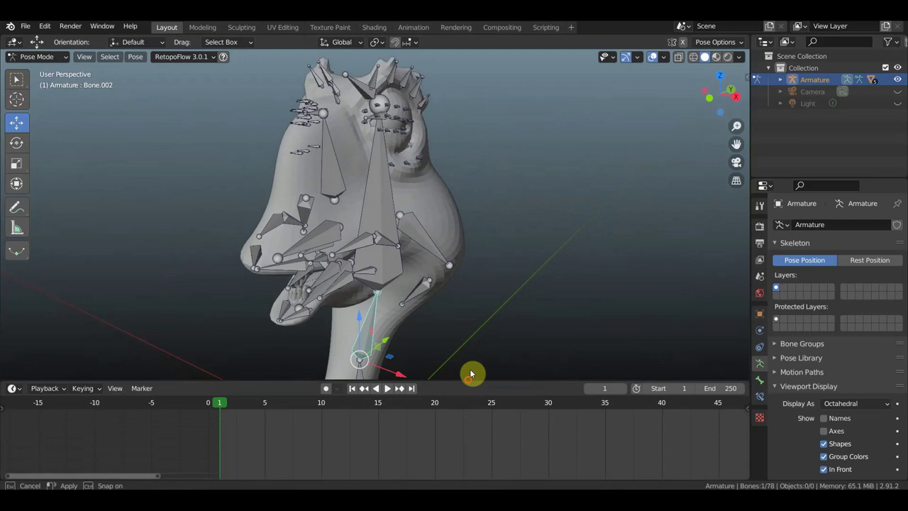
middle_drag(486, 300, 655, 284)
mouse_move(582, 294)
middle_down()
mouse_move(589, 287)
mouse_move(566, 283)
middle_up()
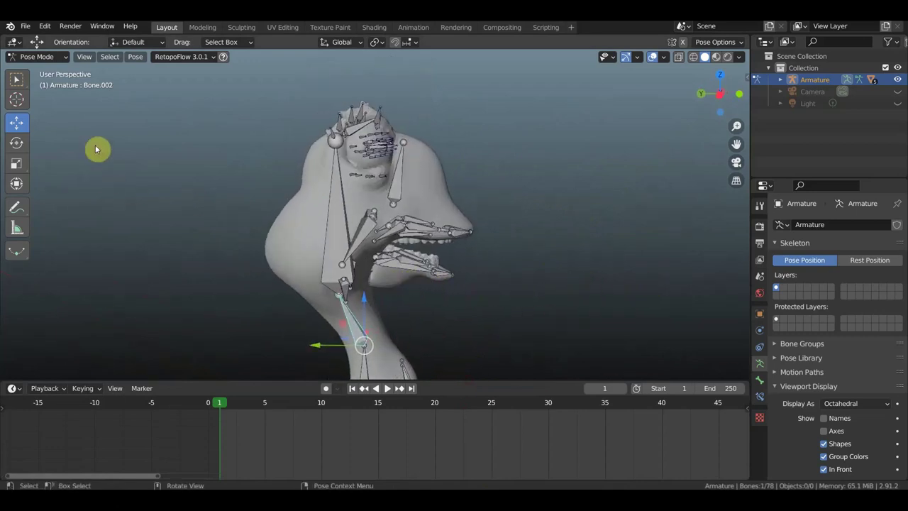
Save the file as a new version named кости3.
click(26, 26)
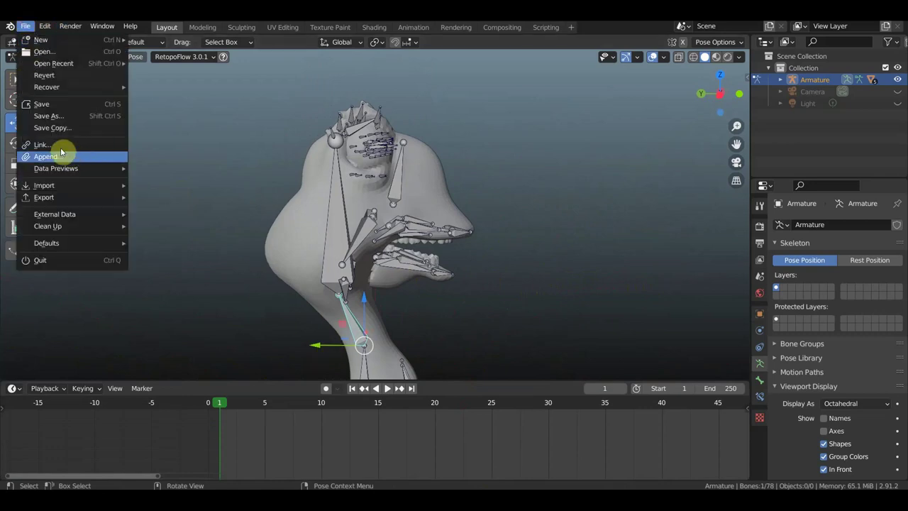
click(62, 119)
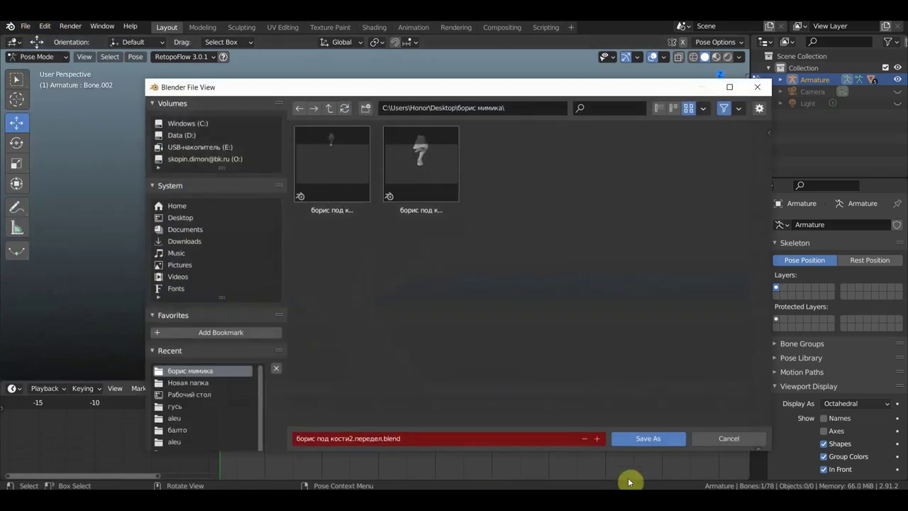
click(596, 439)
click(642, 439)
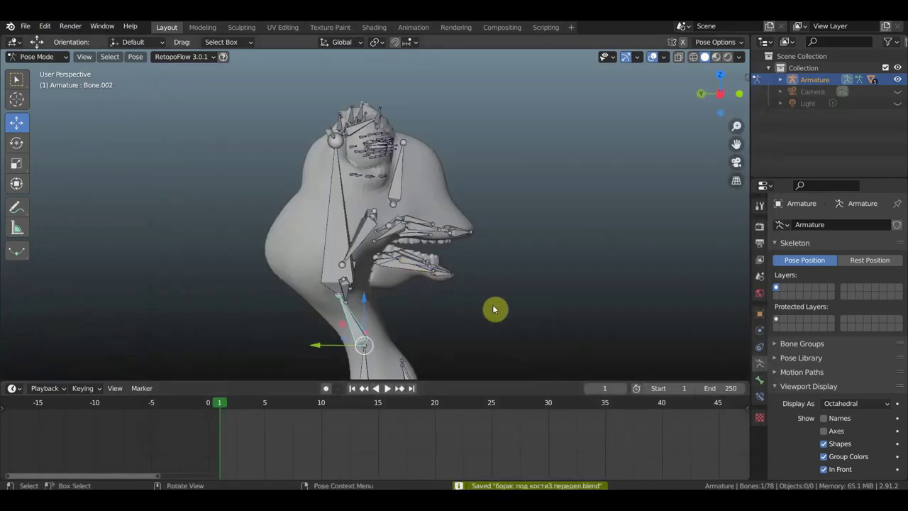
Key Location & Rotation for all bones at frame 1.
key(a)
key(i)
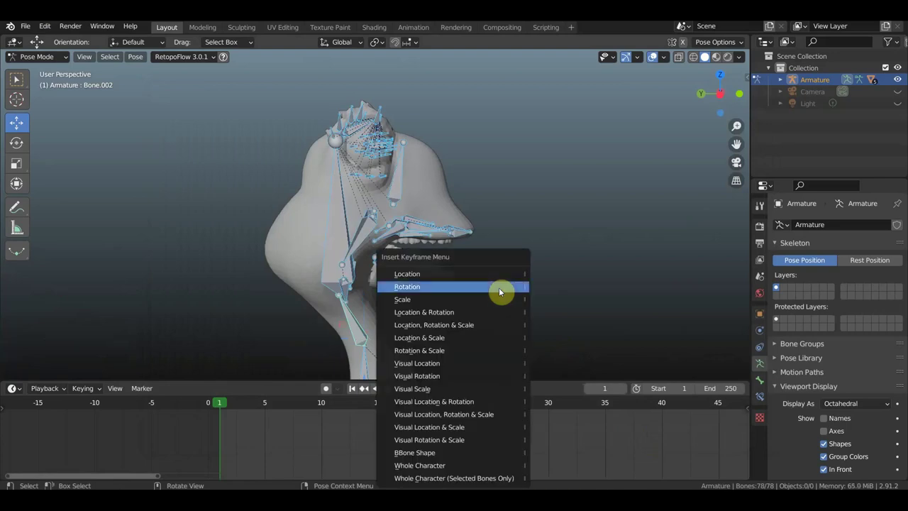
click(447, 319)
key(alt+r)
scroll(536, 303, down, 1)
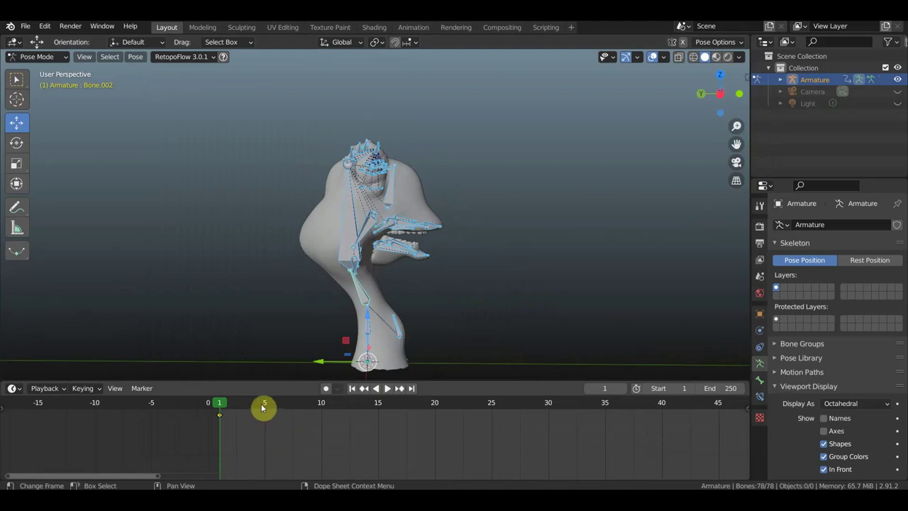
At frame 10, try rotating lower neck bone Bone.001, then undo it.
click(322, 406)
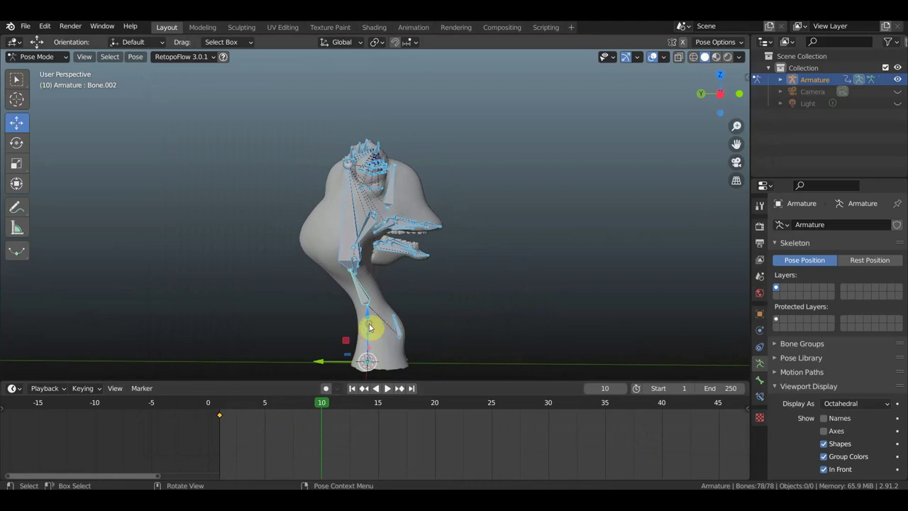
click(458, 313)
middle_drag(469, 310, 423, 322)
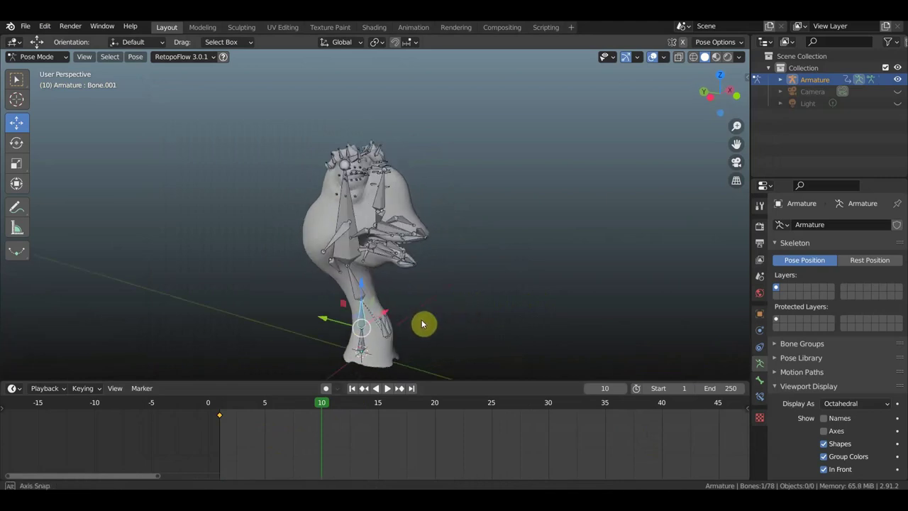
key(KP_7)
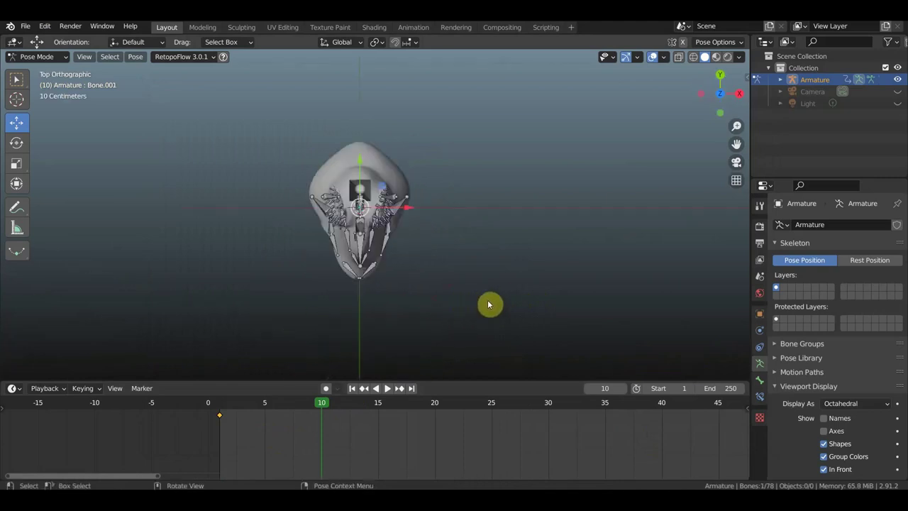
key(r)
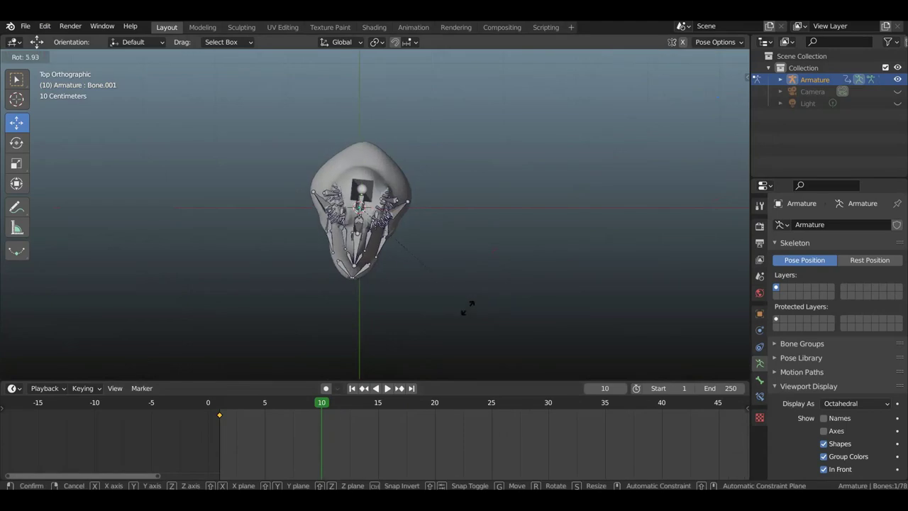
click(387, 317)
mouse_move(385, 319)
middle_down()
mouse_move(461, 193)
mouse_move(438, 190)
middle_up()
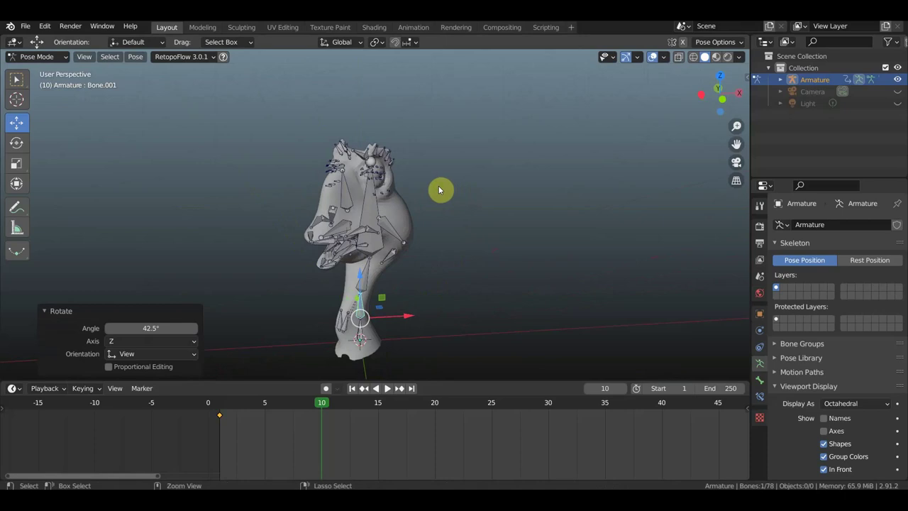
key(ctrl+z)
mouse_move(459, 196)
middle_down()
mouse_move(494, 188)
mouse_move(414, 270)
middle_up()
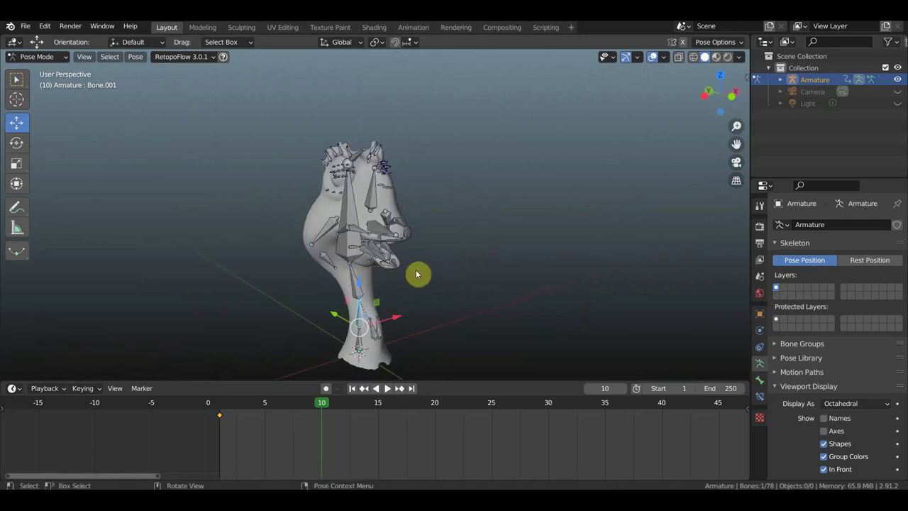
Rotate upper neck bone Bone.002 by 49° in top view and key all bones.
click(416, 275)
key(KP_7)
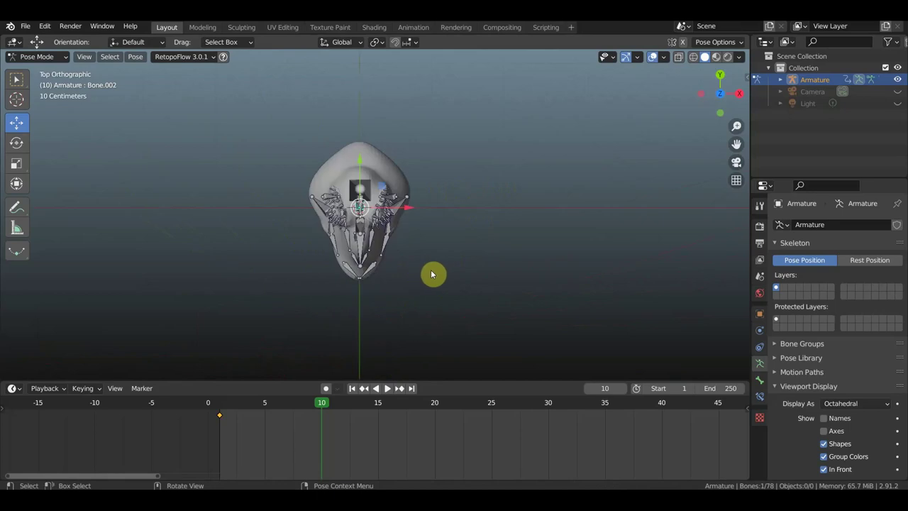
key(r)
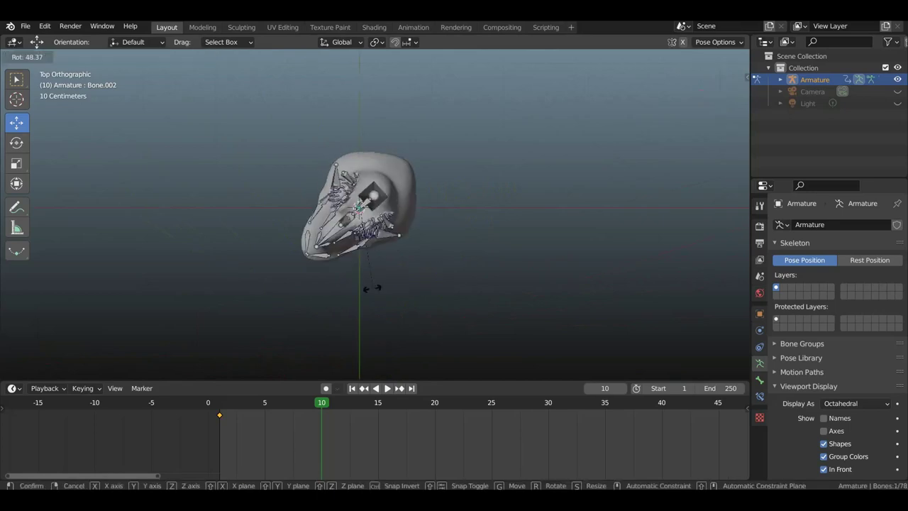
click(385, 287)
middle_drag(386, 287, 401, 157)
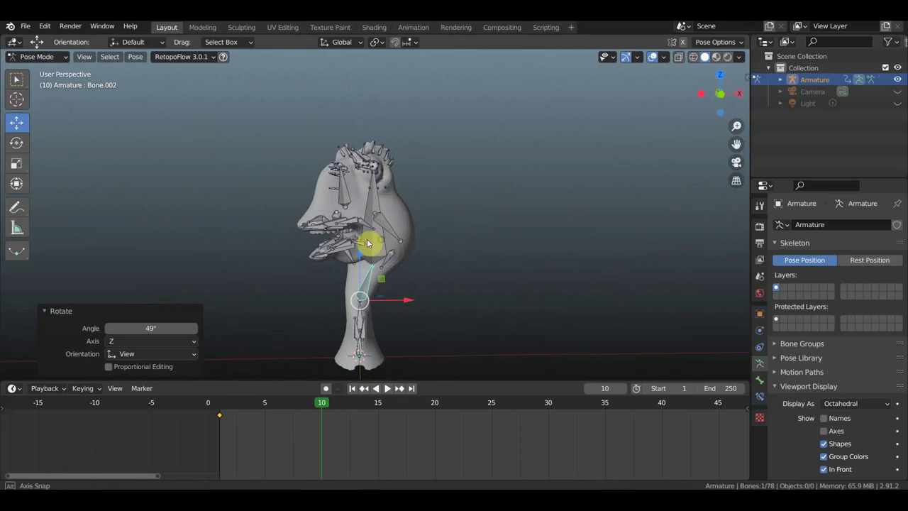
middle_drag(367, 238, 362, 239)
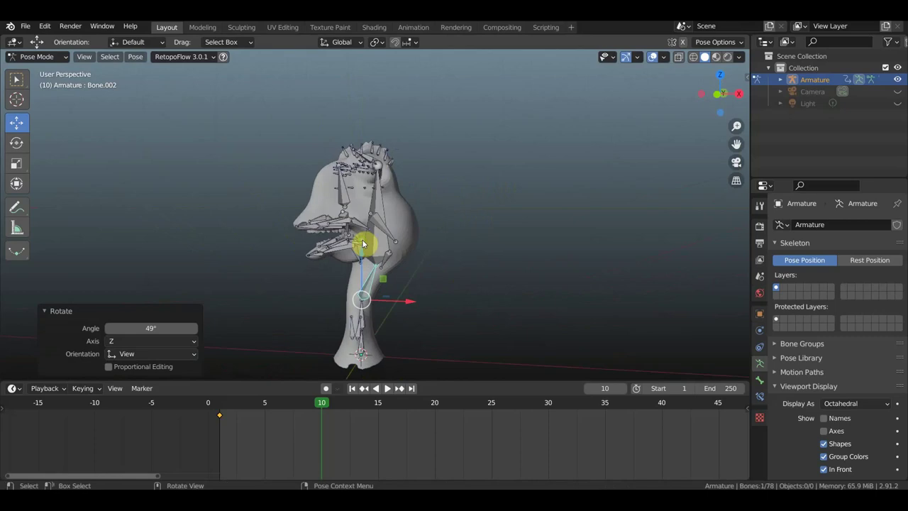
key(a)
key(i)
click(474, 227)
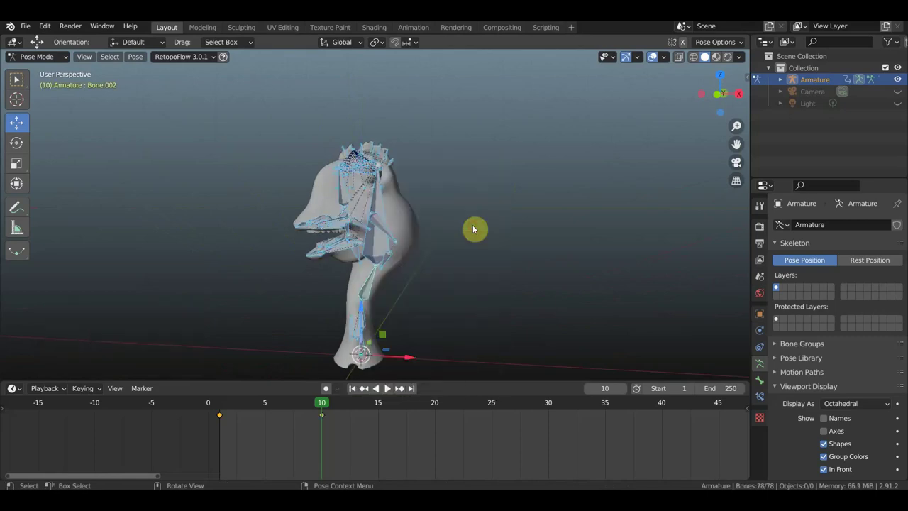
At frame 20, narrow the selection to the neck bone in top view.
click(435, 408)
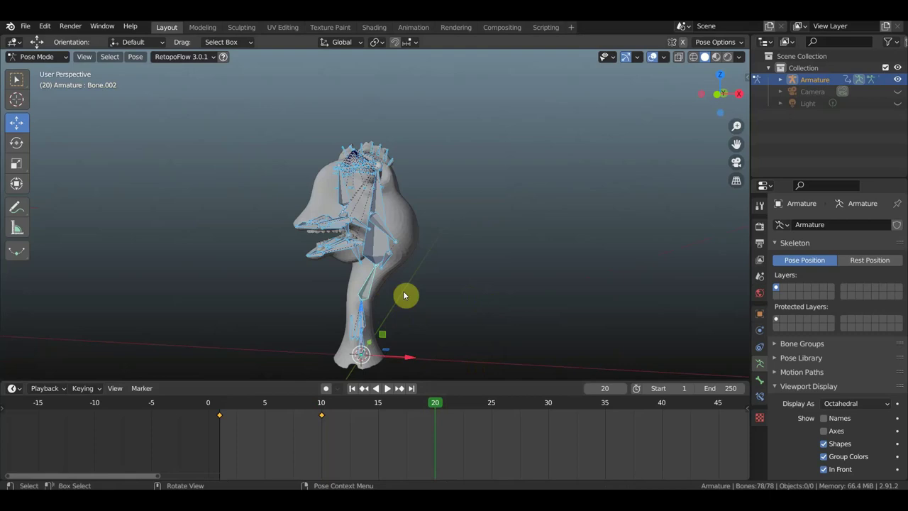
key(KP_7)
middle_drag(419, 210, 415, 158)
key(KP_7)
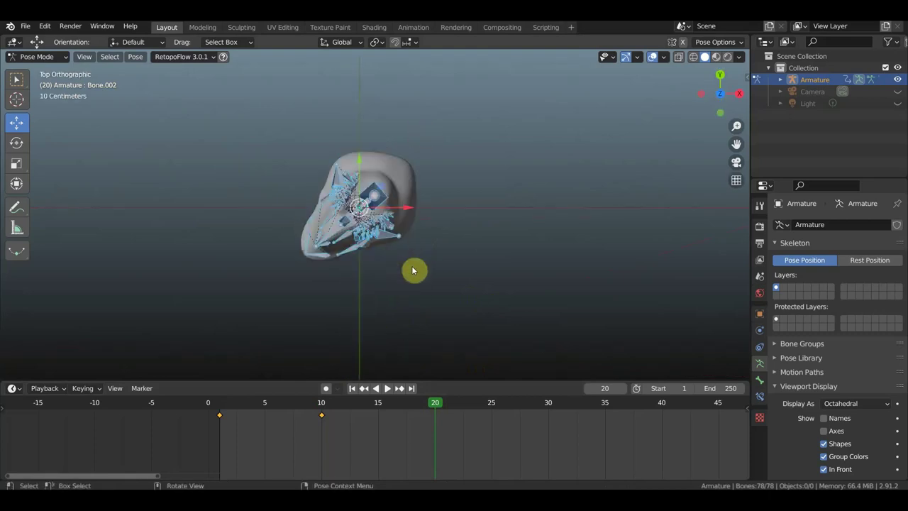
middle_drag(410, 280, 408, 156)
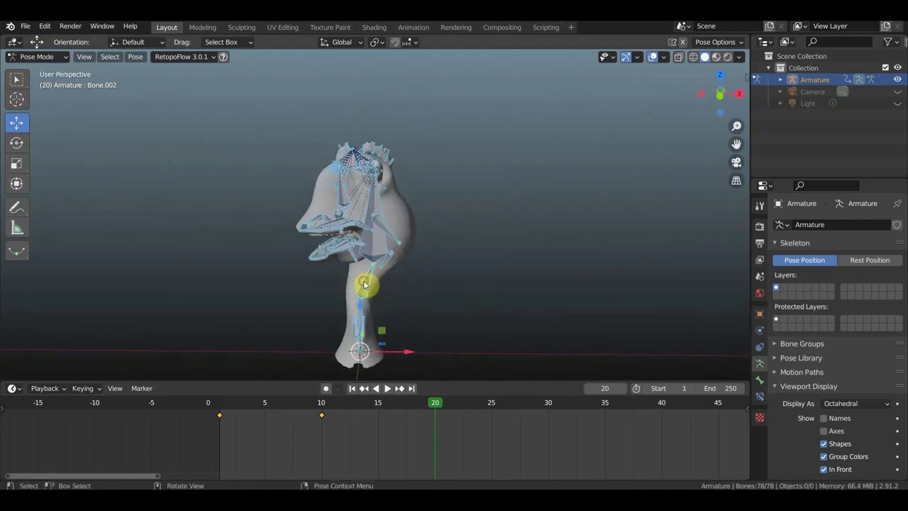
key(alt+a)
key(KP_7)
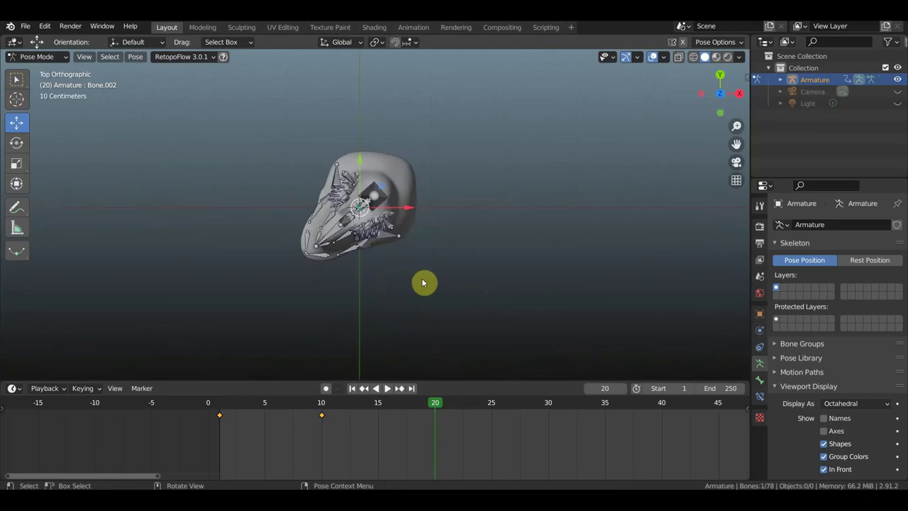
Turn the neck bone -109° and key Location & Rotation for all bones.
key(r)
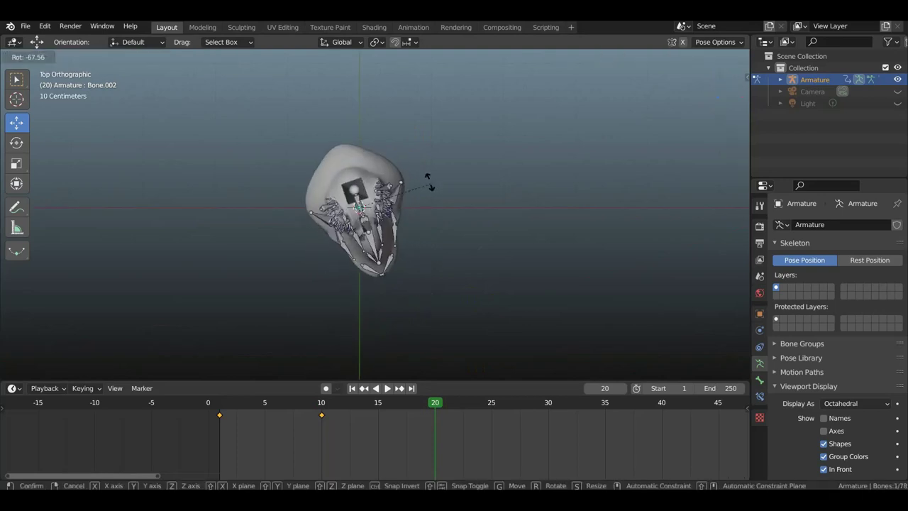
click(397, 168)
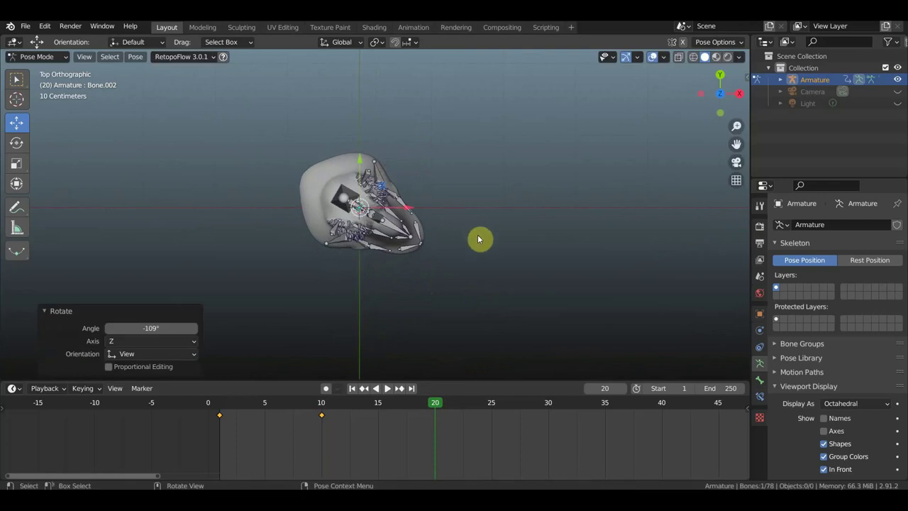
key(a)
key(i)
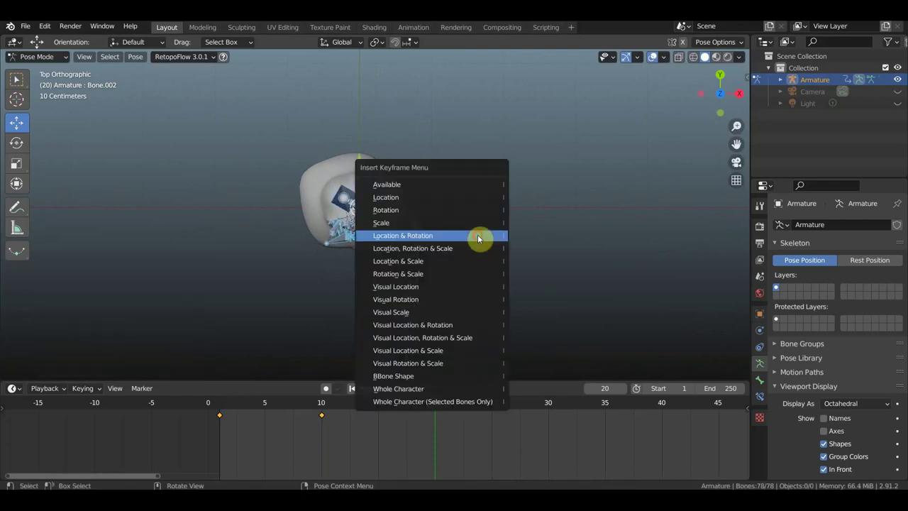
click(477, 239)
mouse_move(436, 376)
middle_down()
mouse_move(436, 201)
mouse_move(456, 305)
middle_up()
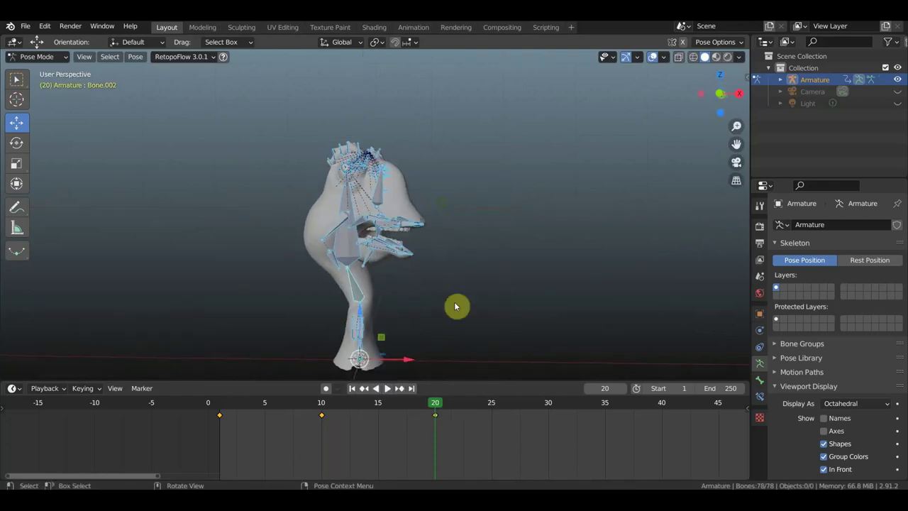
mouse_move(439, 403)
mouse_down()
mouse_move(298, 410)
mouse_move(435, 422)
mouse_move(436, 369)
mouse_up()
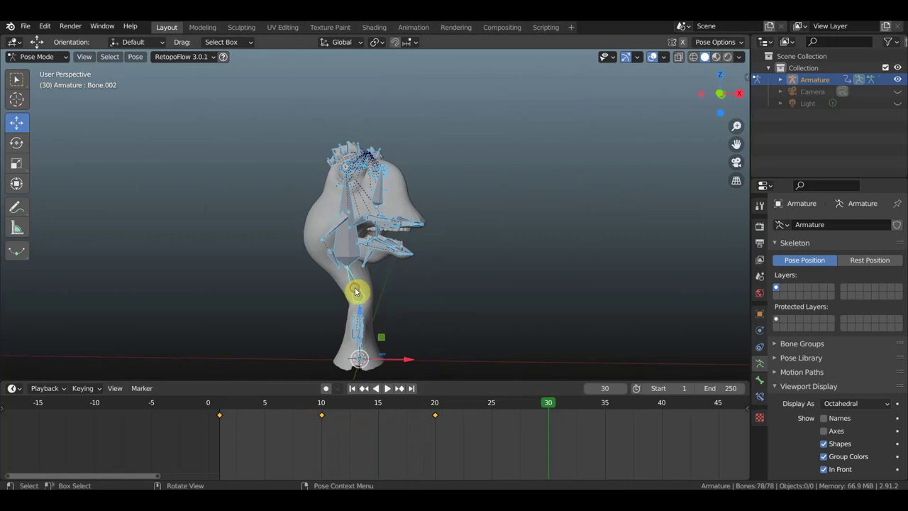
At frame 30, turn the upper neck bone 58.5° about Z from top view.
click(443, 284)
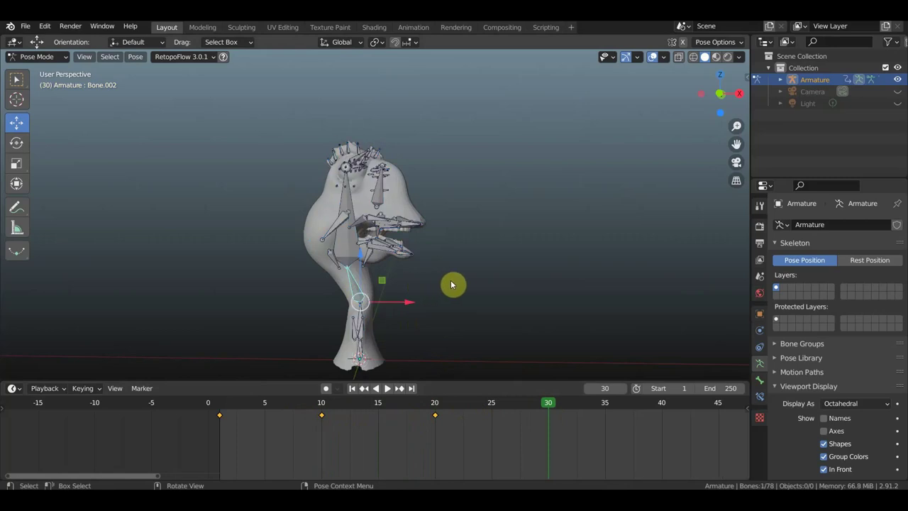
key(KP_7)
key(r)
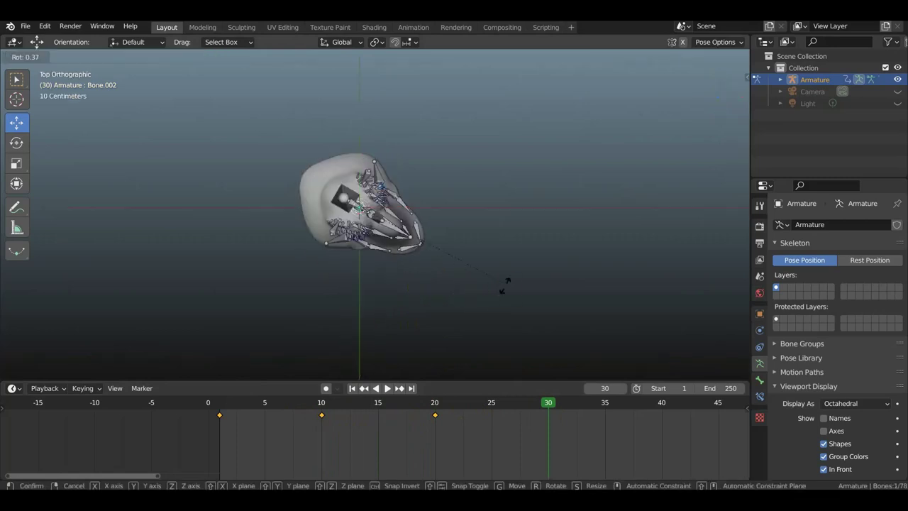
click(370, 328)
mouse_move(424, 309)
middle_down()
mouse_move(386, 280)
mouse_move(290, 166)
middle_up()
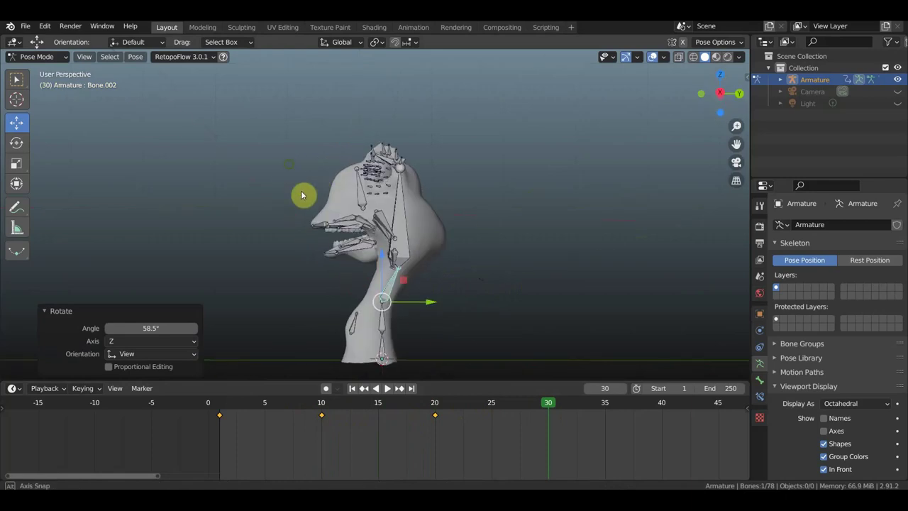
scroll(364, 232, up, 2)
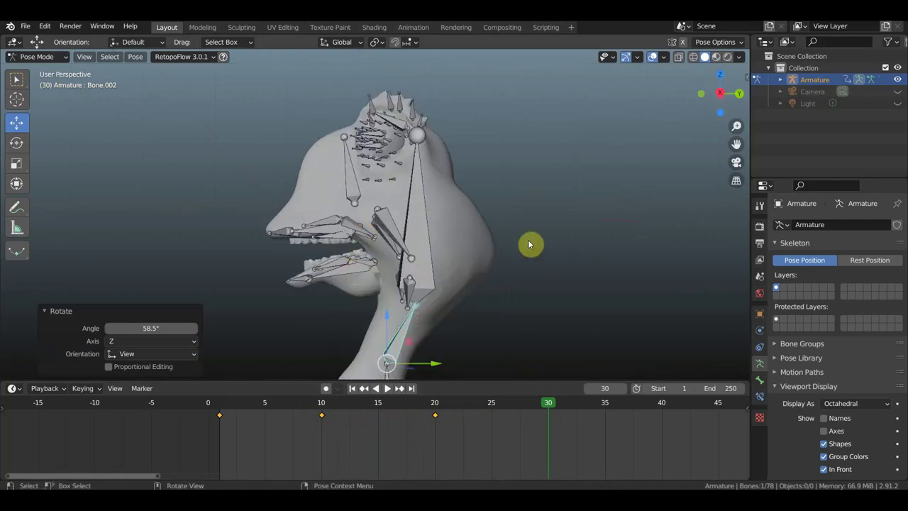
key(bracketright)
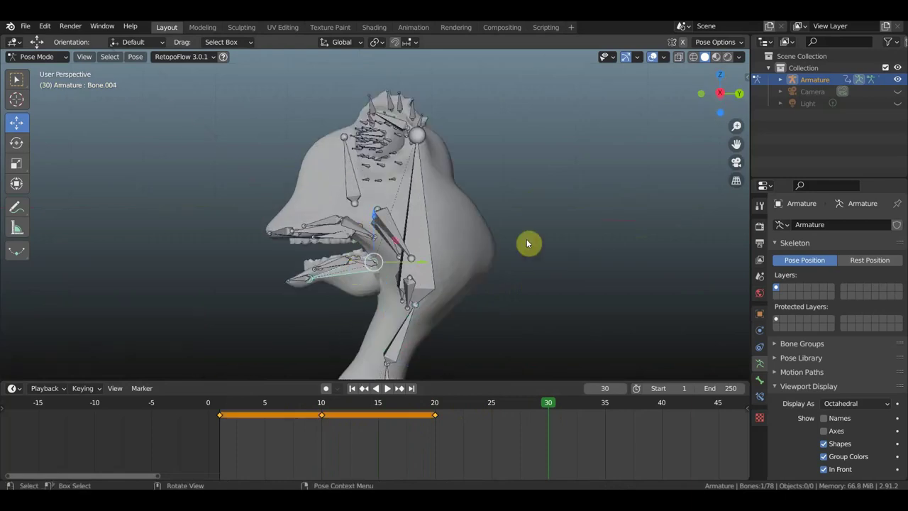
Rotate the lower jaw bone -28.8° to drop the mouth open.
key(r)
click(491, 175)
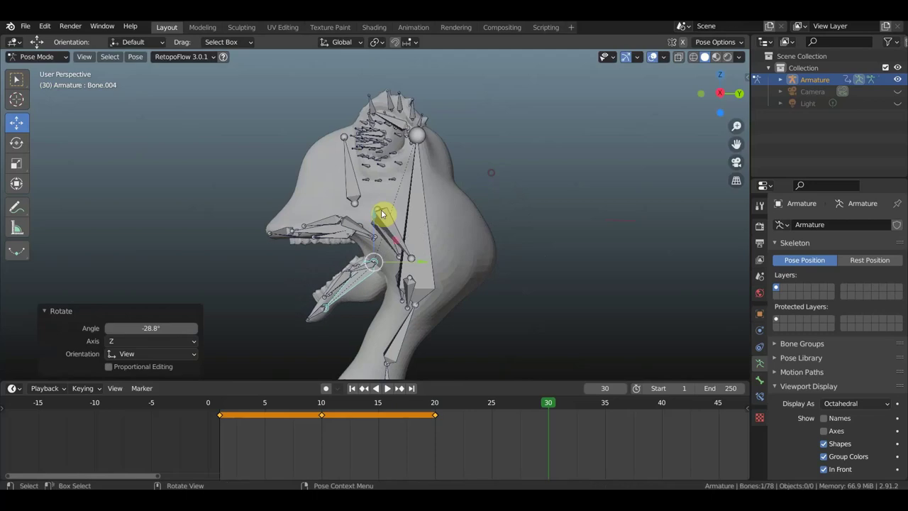
click(335, 238)
scroll(335, 238, up, 2)
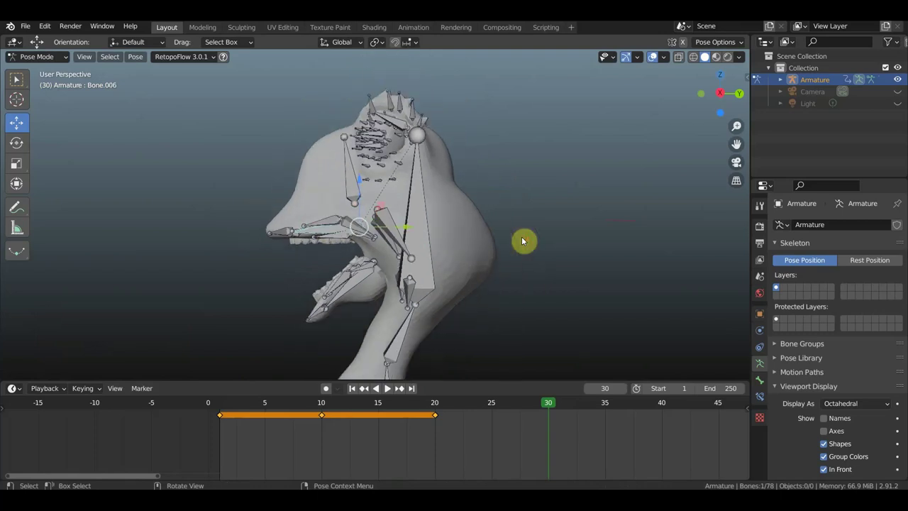
Tilt the upper jaw bone 7.41°, then select the first bone around the eye.
key(r)
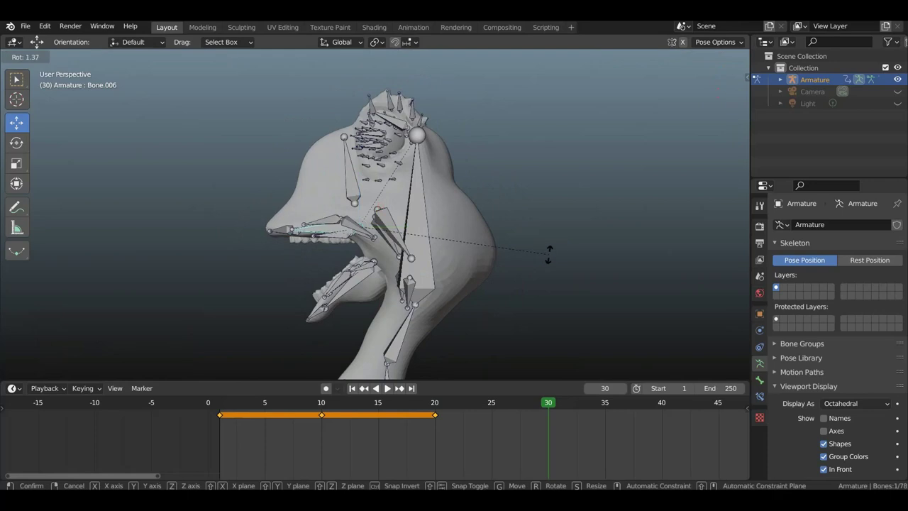
click(530, 272)
mouse_move(385, 171)
middle_down()
mouse_move(469, 179)
mouse_move(436, 225)
middle_up()
scroll(435, 225, up, 4)
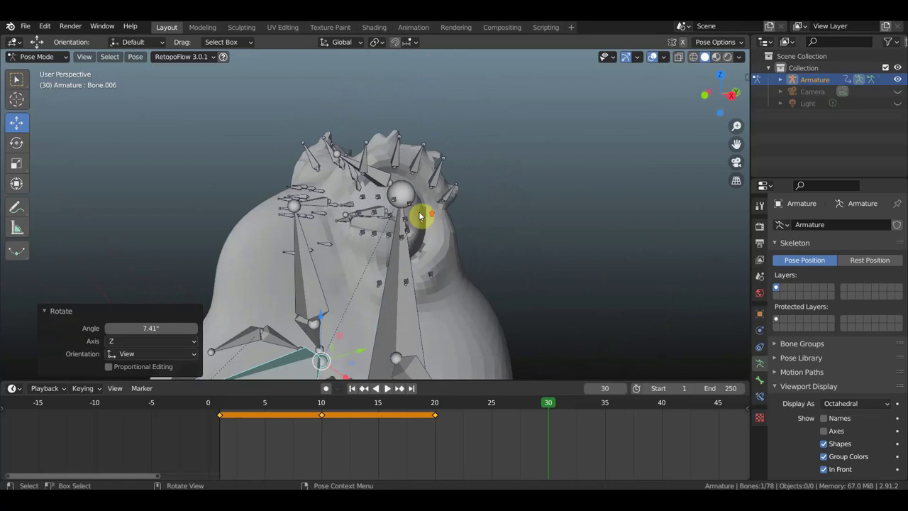
mouse_move(381, 220)
middle_down()
mouse_move(397, 217)
mouse_move(360, 224)
mouse_move(352, 239)
middle_up()
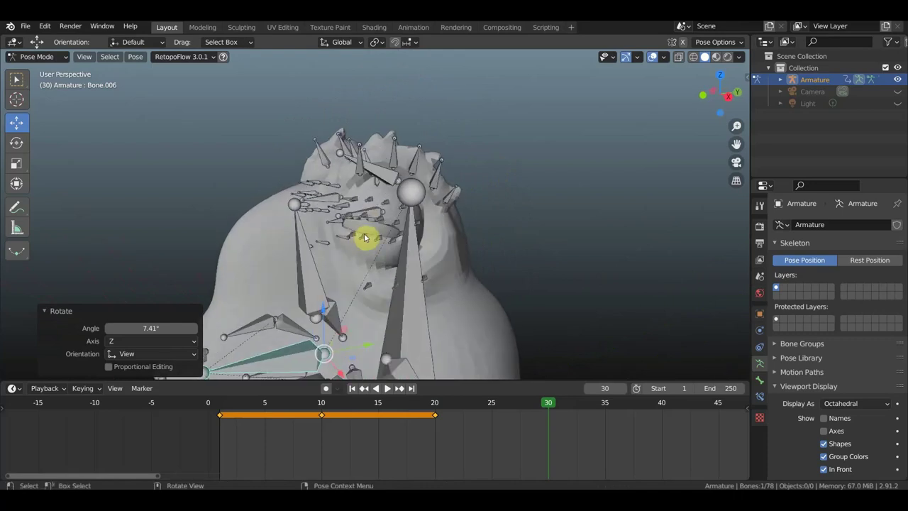
click(363, 239)
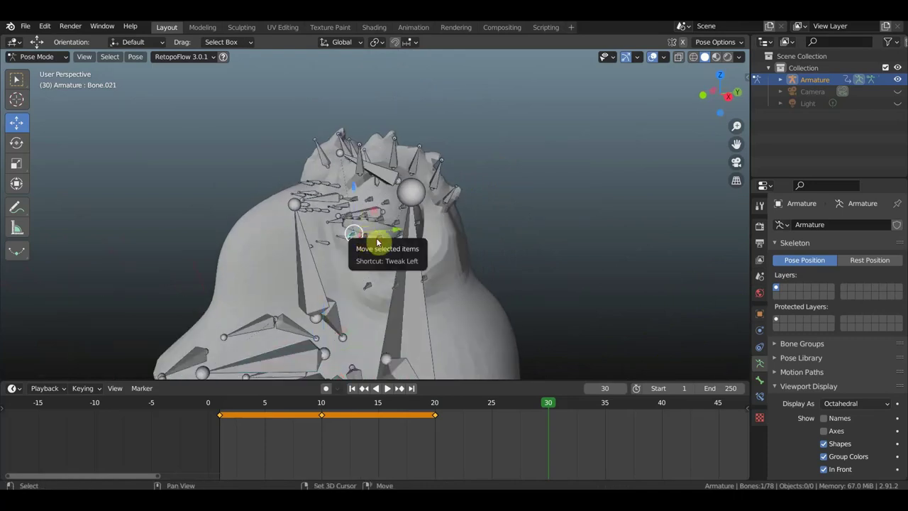
Build a selection of four bones around the creature's eye.
shift+click(383, 245)
middle_drag(383, 245, 390, 247)
scroll(386, 247, up, 1)
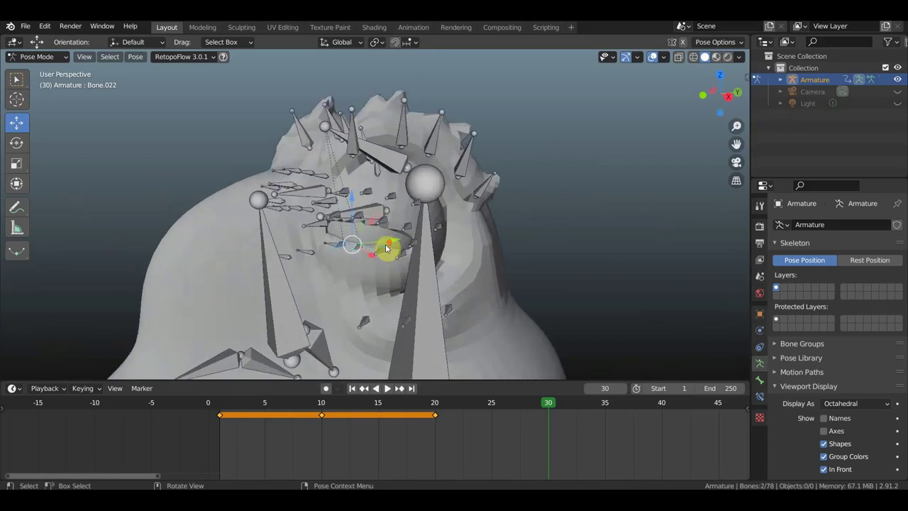
shift+click(383, 251)
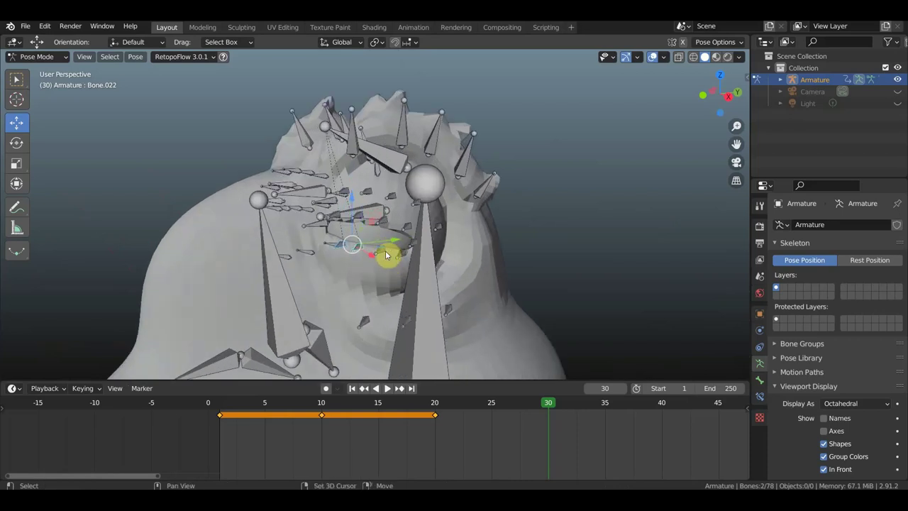
middle_drag(383, 250, 358, 251)
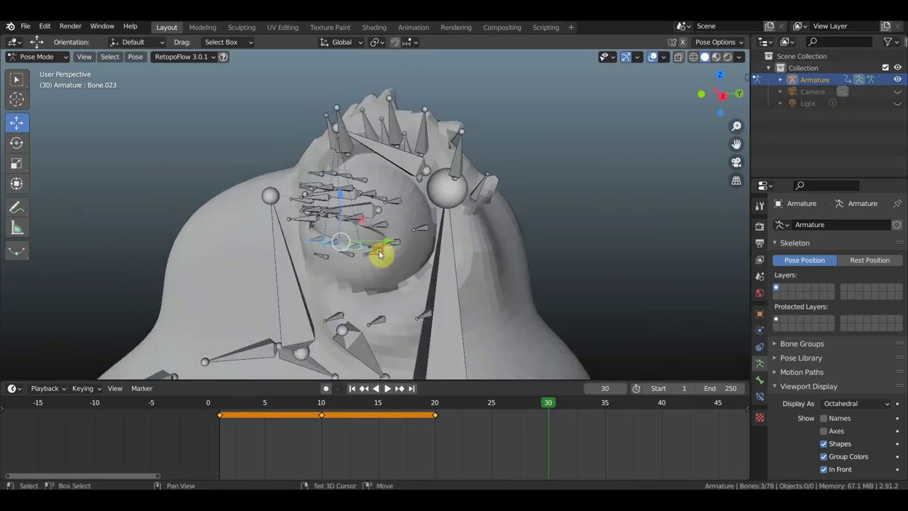
shift+click(398, 248)
middle_drag(398, 248, 294, 240)
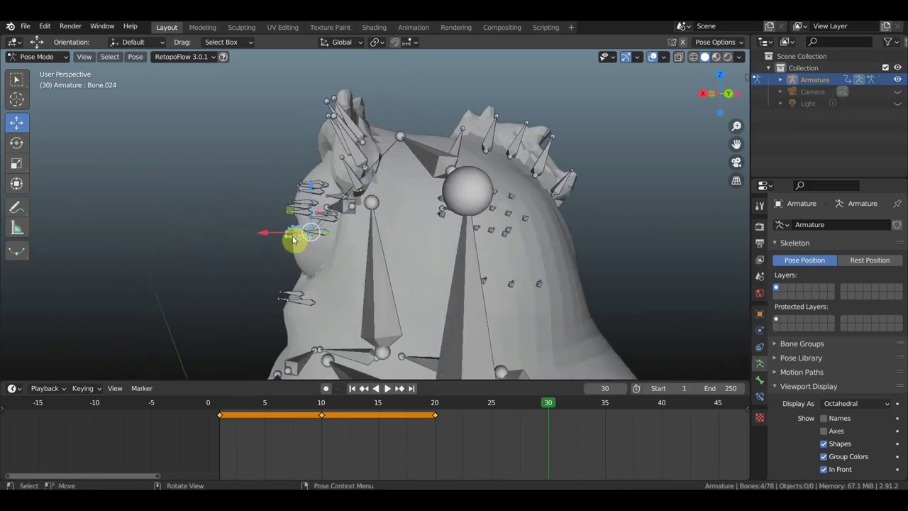
Shift the four eye bones downward, rotate them, then move them slightly further.
key(g)
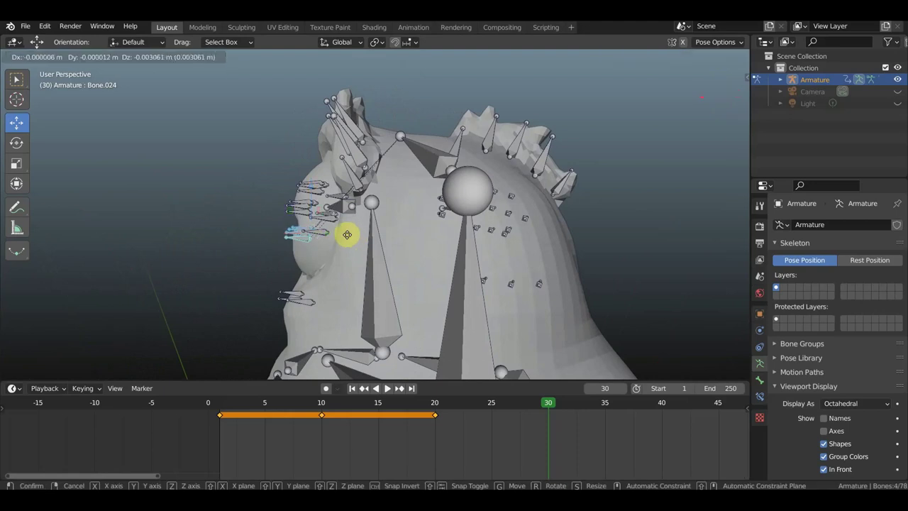
click(345, 247)
key(r)
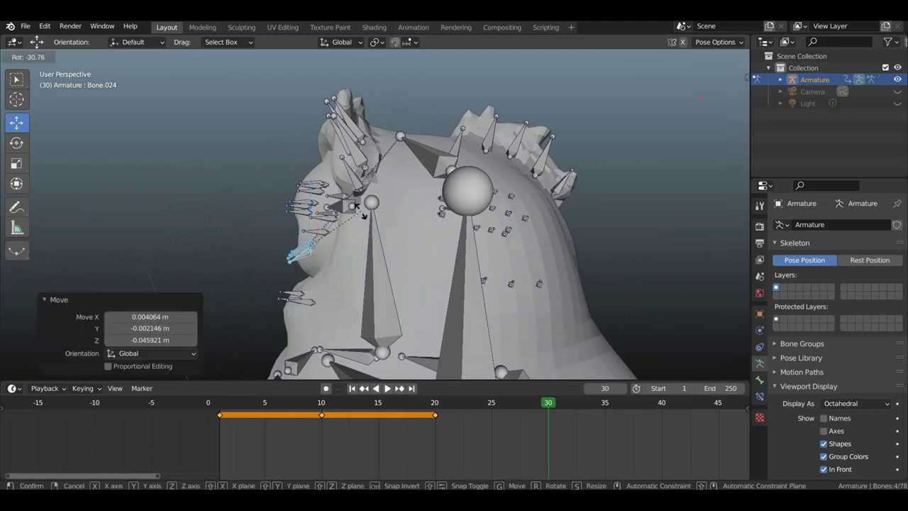
click(362, 211)
key(g)
click(337, 220)
Rotate the eye bones to -9.76° about Z and inspect the pose from several angles.
mouse_move(338, 220)
middle_down()
mouse_move(487, 213)
mouse_move(486, 226)
middle_up()
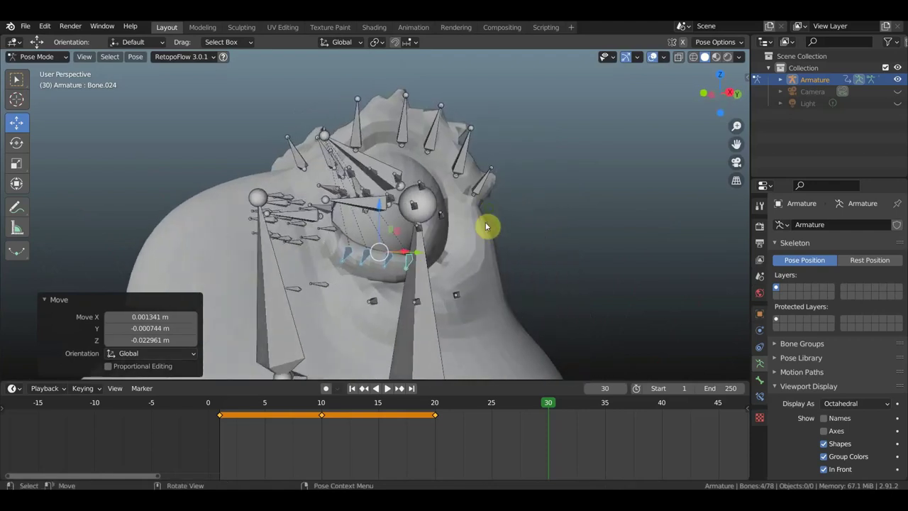
key(r)
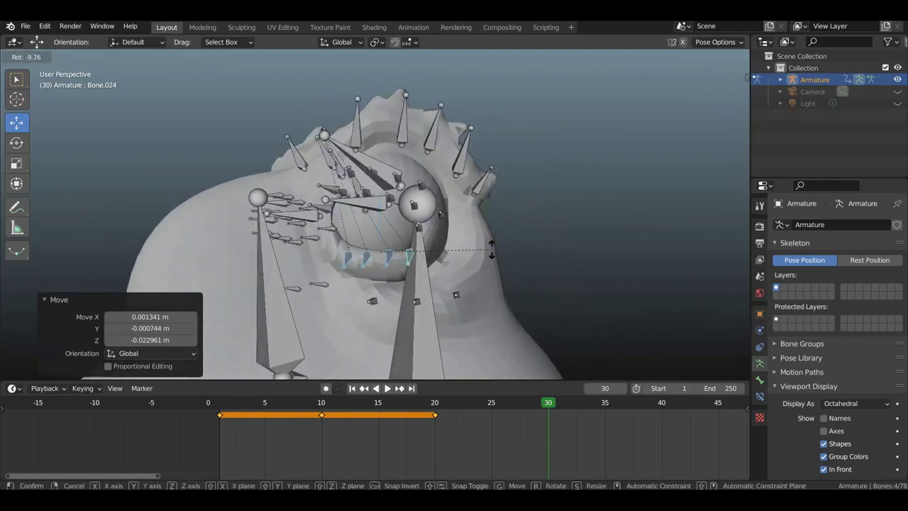
click(492, 251)
middle_drag(493, 251, 446, 262)
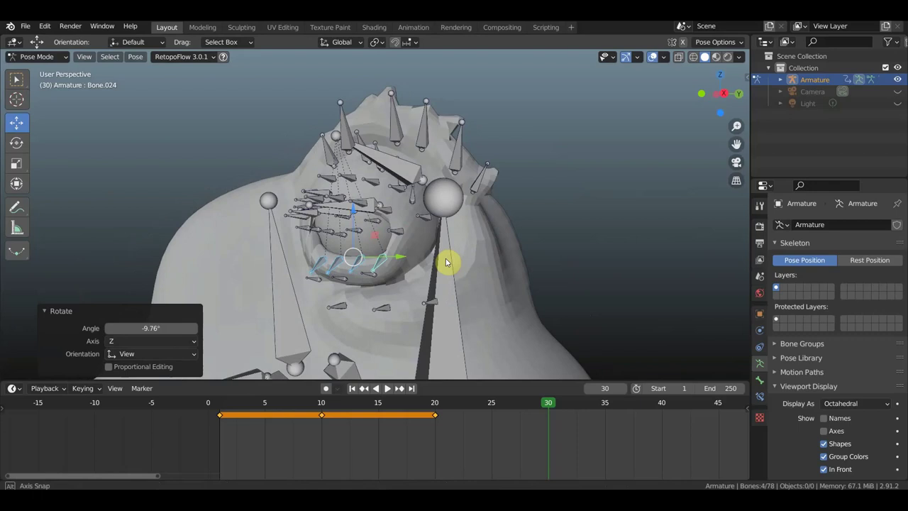
mouse_move(390, 239)
middle_down()
mouse_move(416, 237)
mouse_move(401, 236)
mouse_move(411, 235)
mouse_move(359, 286)
middle_up()
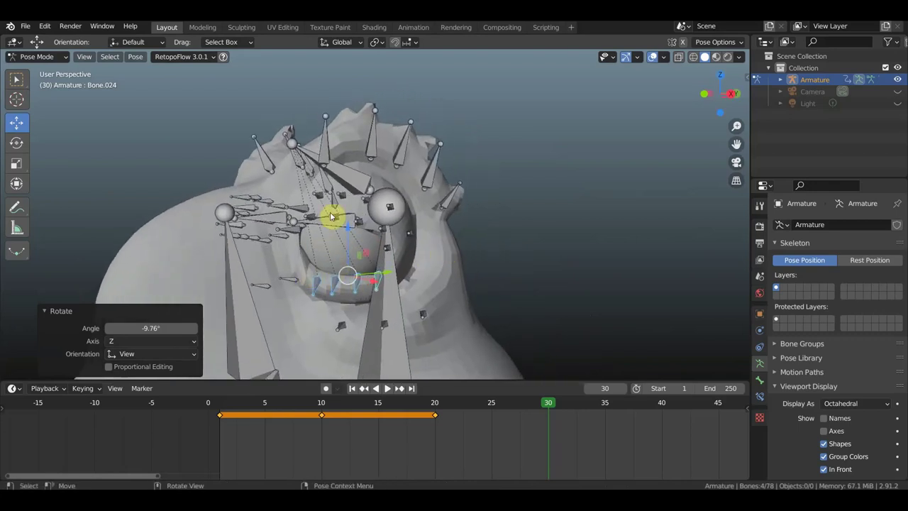
middle_drag(318, 215, 347, 227)
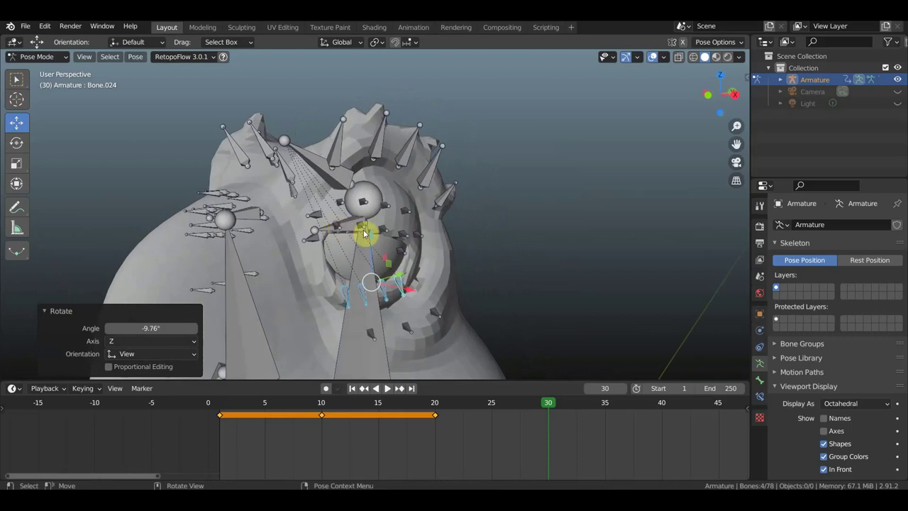
Select a lid bone plus Bone.017 and Bone.018 and reposition them twice.
click(360, 229)
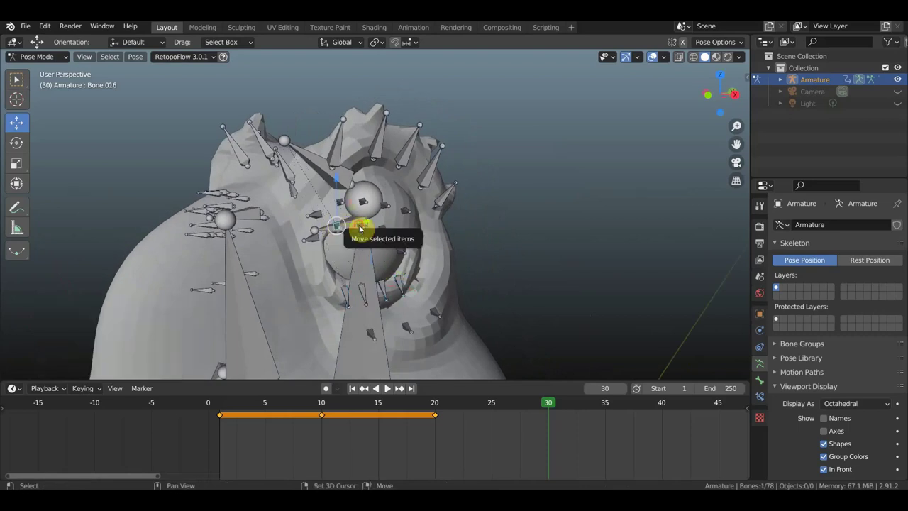
shift+click(417, 224)
middle_drag(481, 220, 325, 235)
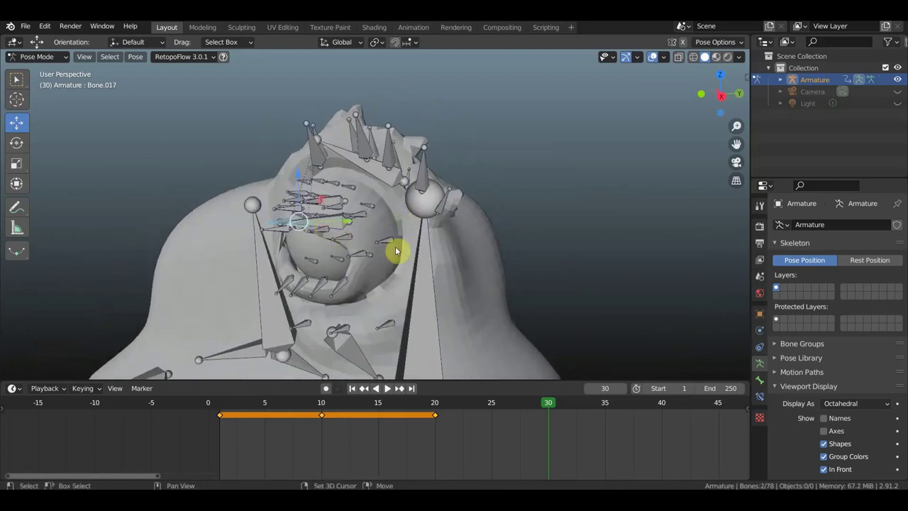
shift+click(442, 241)
mouse_move(442, 241)
middle_down()
mouse_move(456, 234)
mouse_move(416, 222)
mouse_move(320, 230)
middle_up()
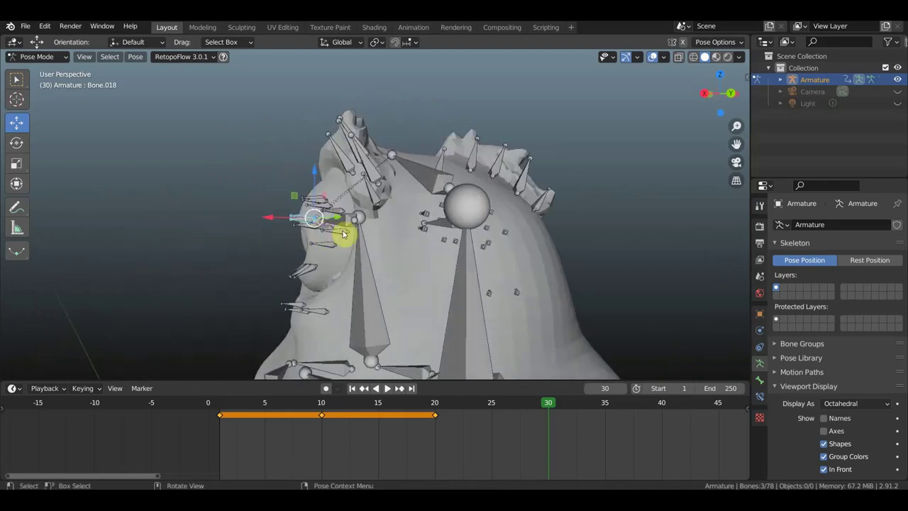
key(g)
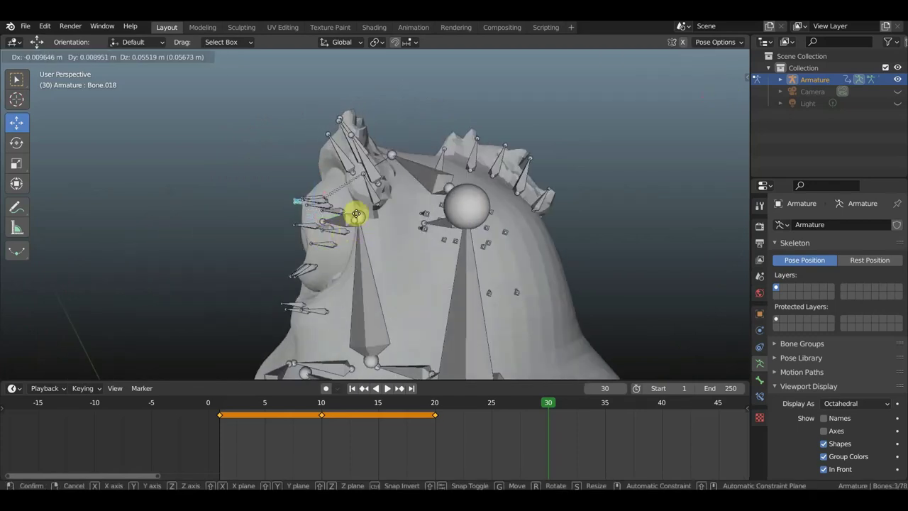
click(353, 226)
mouse_move(377, 229)
middle_down()
mouse_move(483, 229)
mouse_move(486, 239)
middle_up()
key(g)
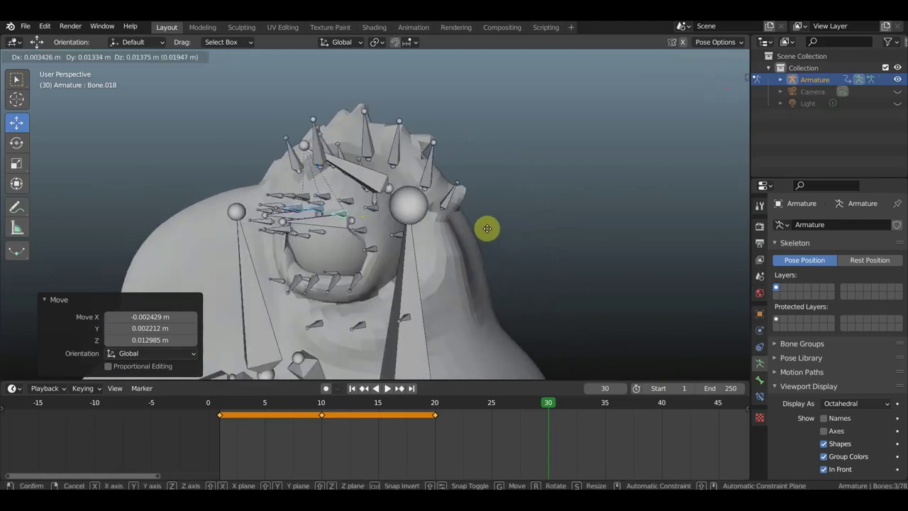
click(486, 239)
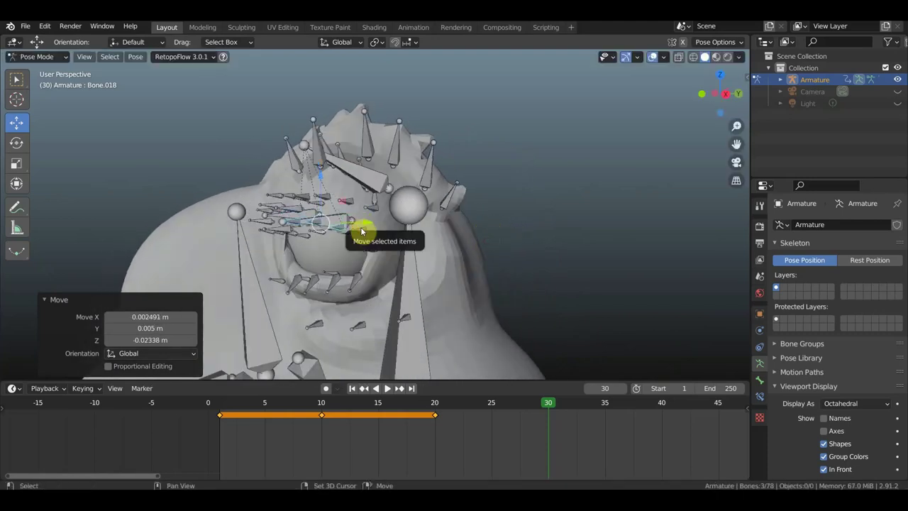
Add Bone.019 to the lid bones and move the group again.
shift+click(419, 238)
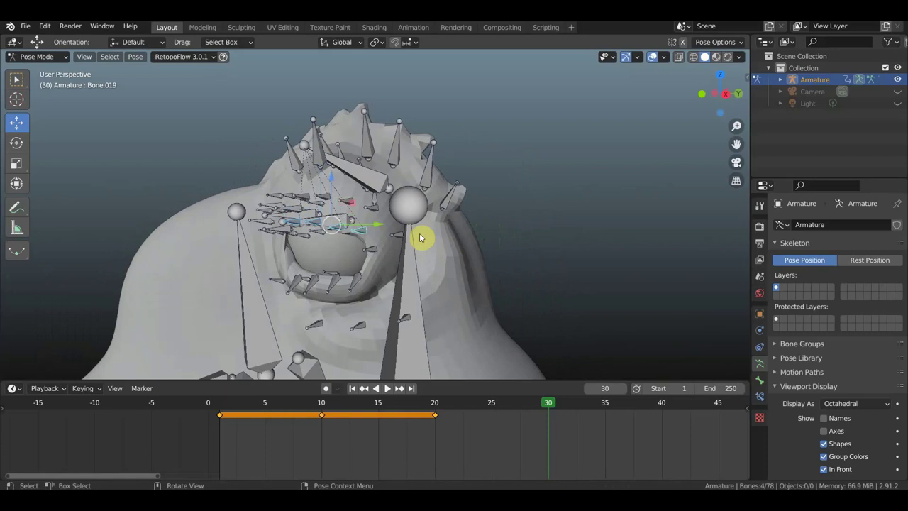
key(g)
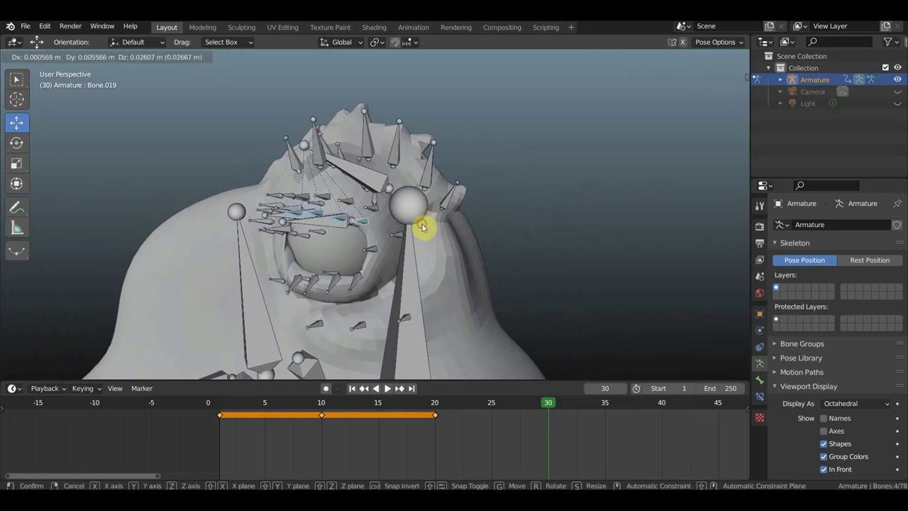
click(421, 226)
mouse_move(462, 228)
middle_down()
mouse_move(422, 228)
mouse_move(453, 231)
mouse_move(432, 229)
middle_up()
middle_drag(357, 206, 324, 214)
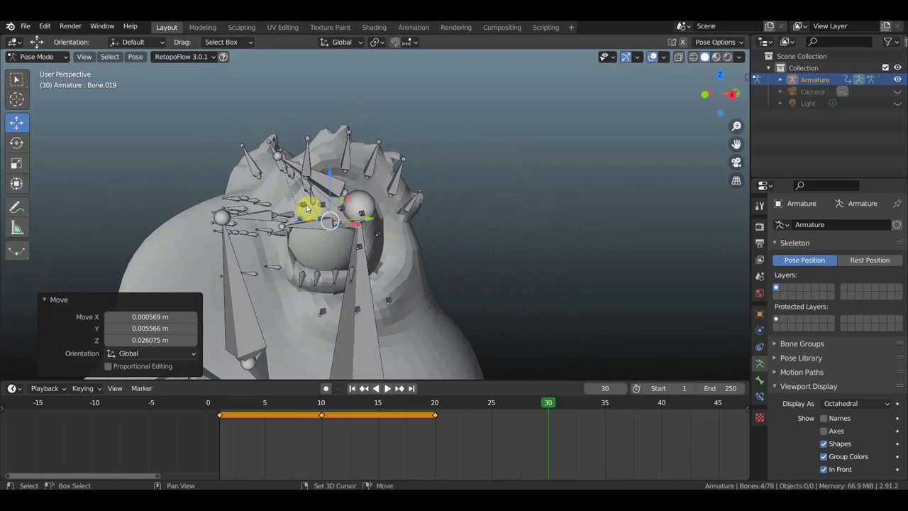
Add Bone.026, Bone.028 and Bone.029 and shift the lid bones upward.
shift+click(334, 207)
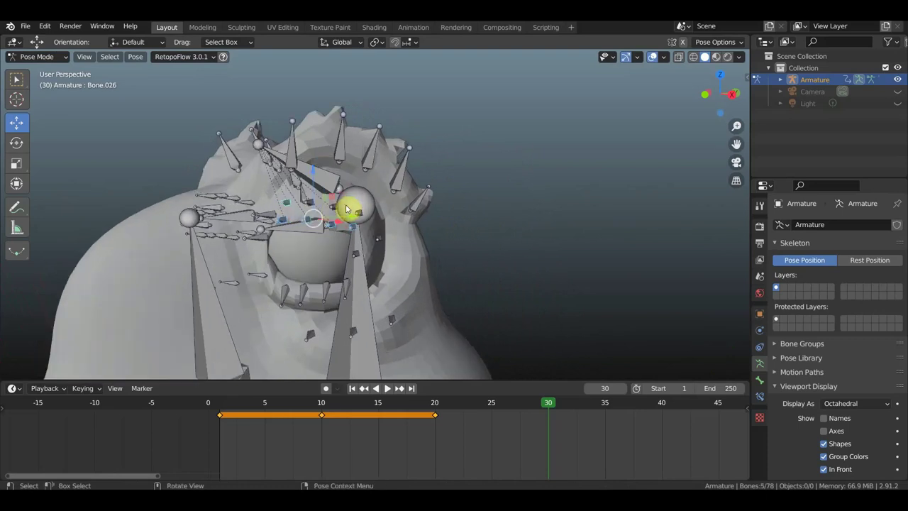
middle_drag(355, 203, 331, 207)
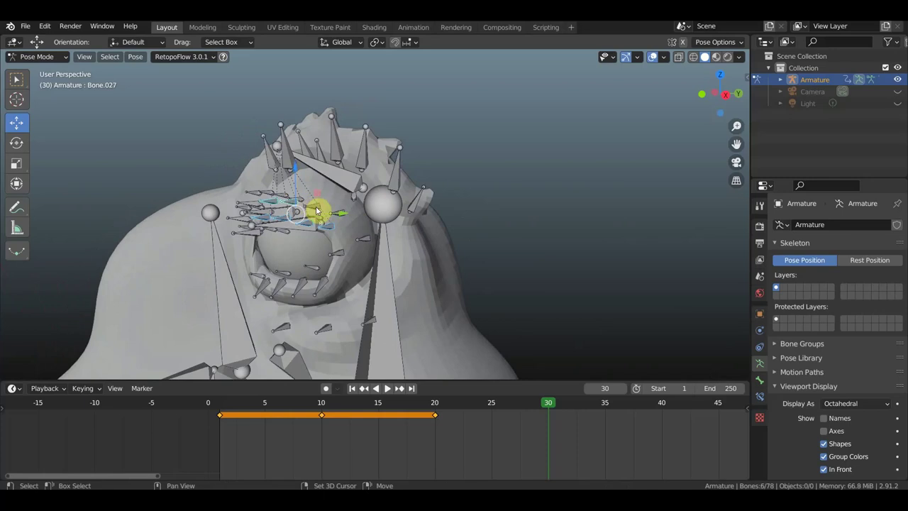
shift+click(353, 210)
middle_drag(352, 213, 330, 213)
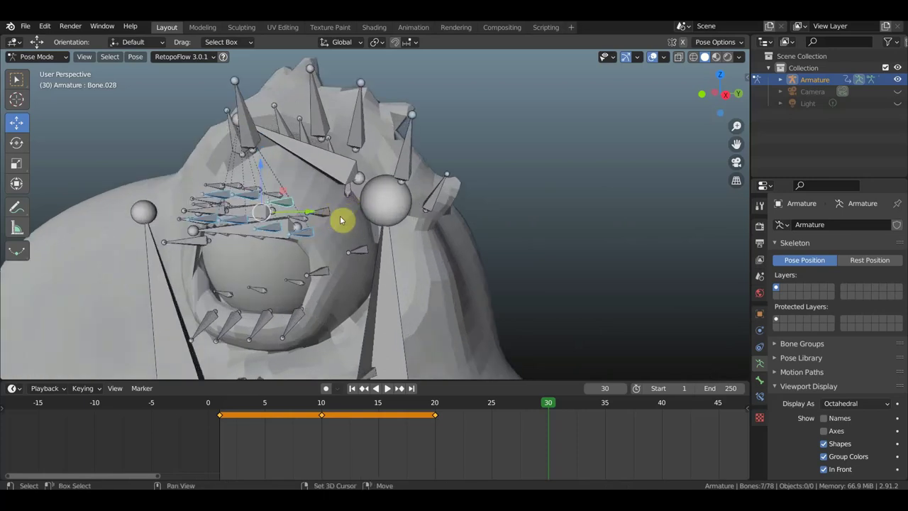
shift+click(324, 219)
mouse_move(323, 219)
middle_down()
mouse_move(264, 221)
mouse_move(219, 208)
middle_up()
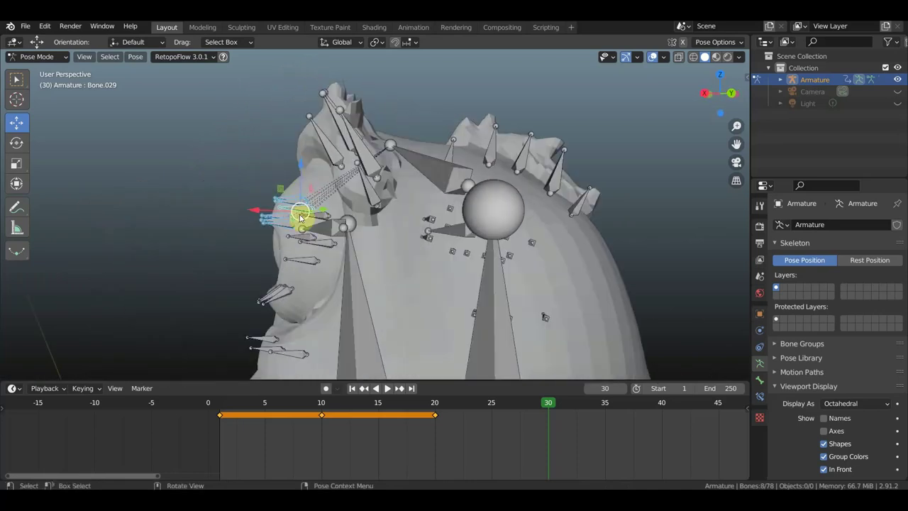
drag(300, 217, 301, 203)
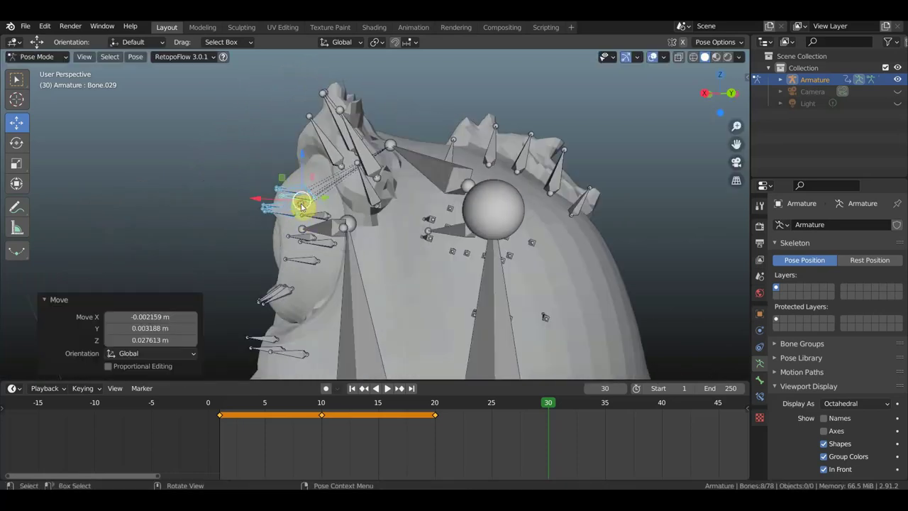
Rotate the lid bones 13.2°, raise them further, and nudge Bone.020 0.026 m X, 0.037 m Y.
key(r)
click(341, 228)
drag(344, 228, 351, 213)
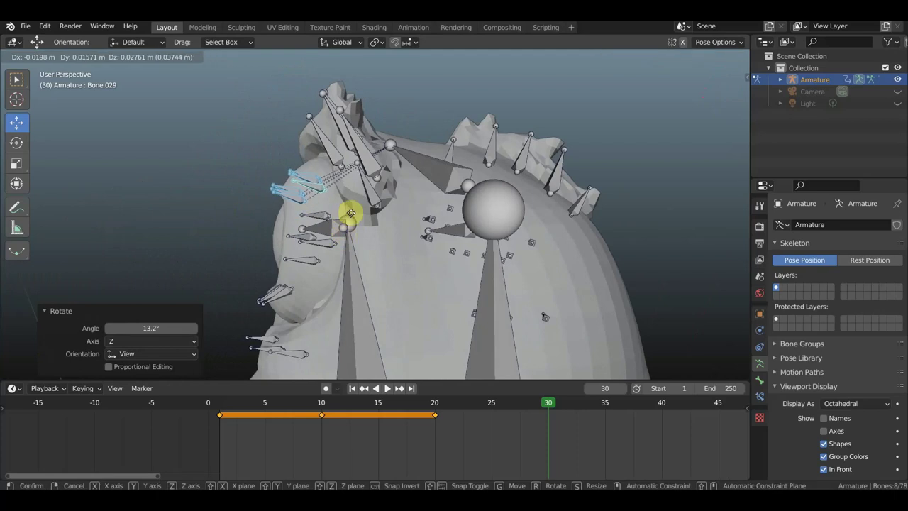
mouse_move(351, 213)
middle_down()
mouse_move(466, 222)
mouse_move(369, 243)
middle_up()
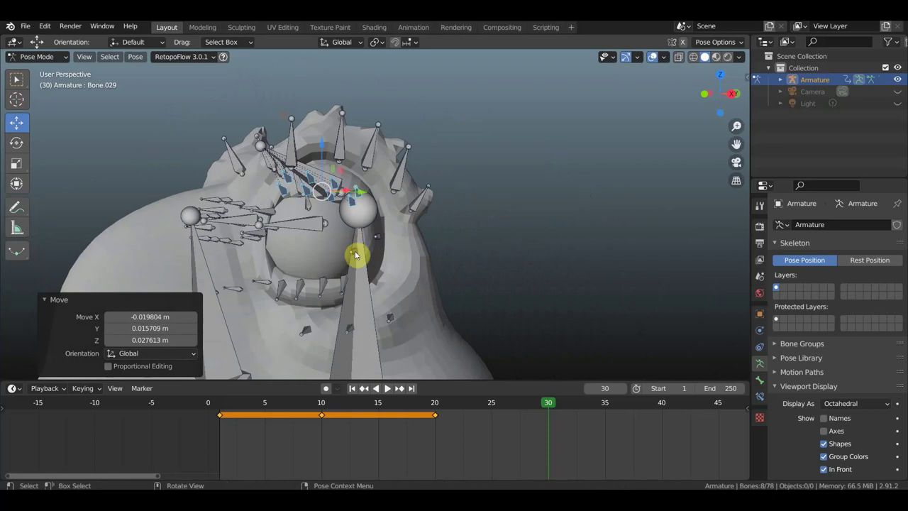
drag(356, 256, 369, 251)
middle_drag(274, 229, 338, 235)
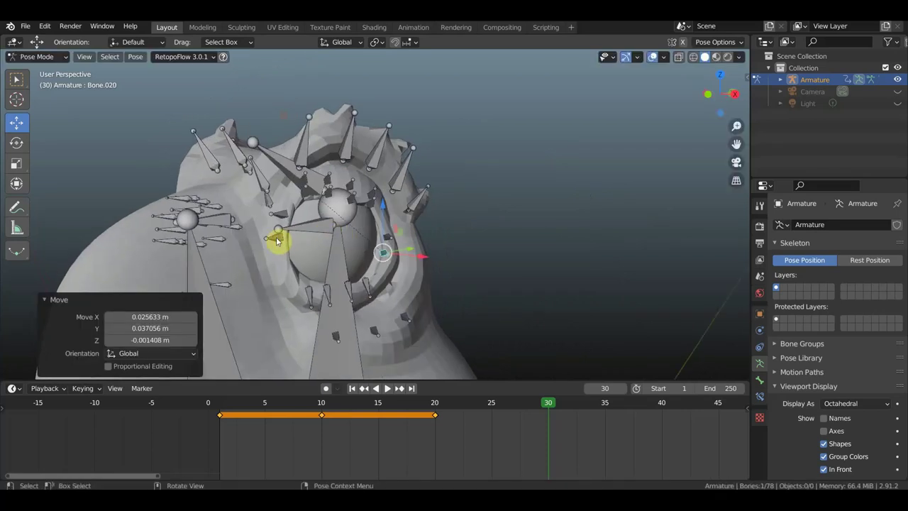
Nudge Bone.015, Bone.017 and Bone.016 into new positions around the eye.
drag(276, 241, 262, 237)
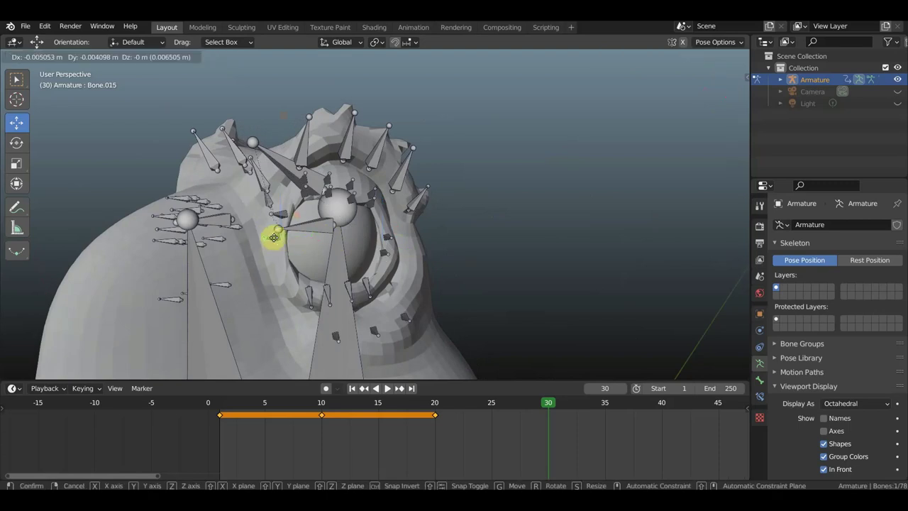
mouse_move(400, 248)
middle_down()
mouse_move(371, 248)
mouse_move(377, 244)
middle_up()
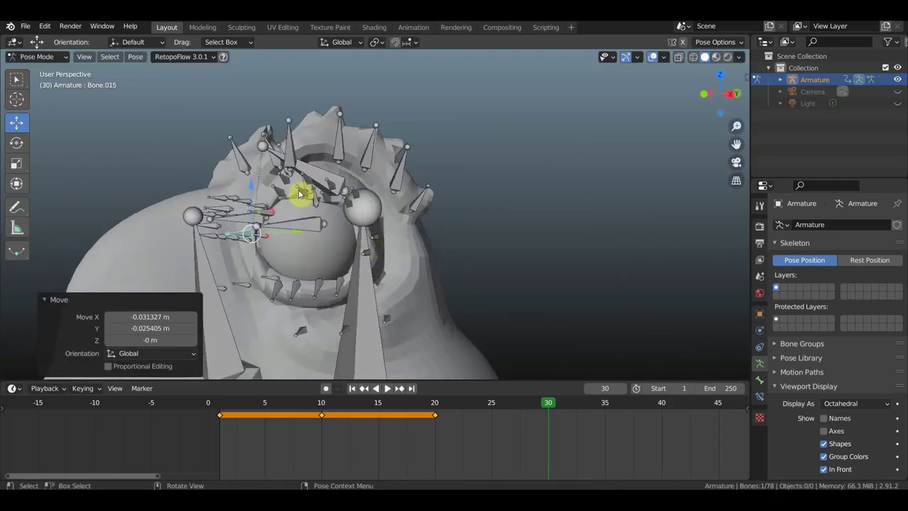
drag(301, 193, 301, 190)
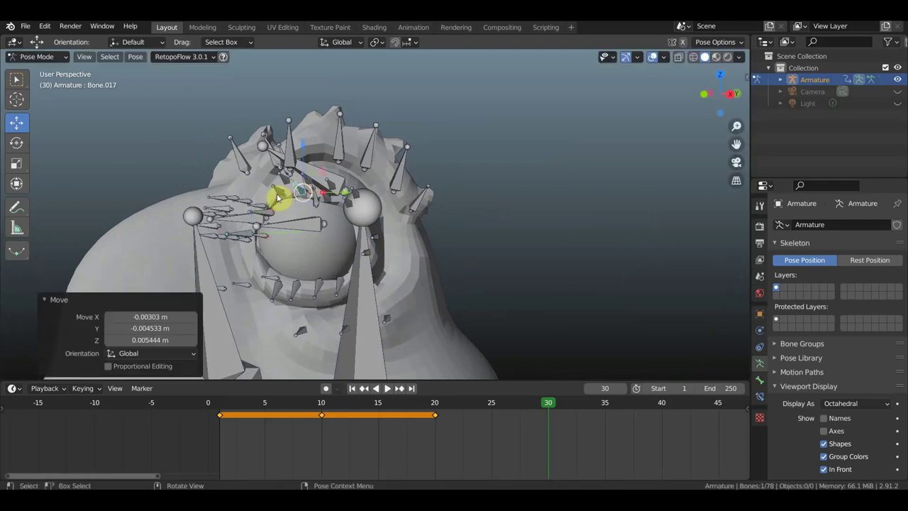
click(282, 199)
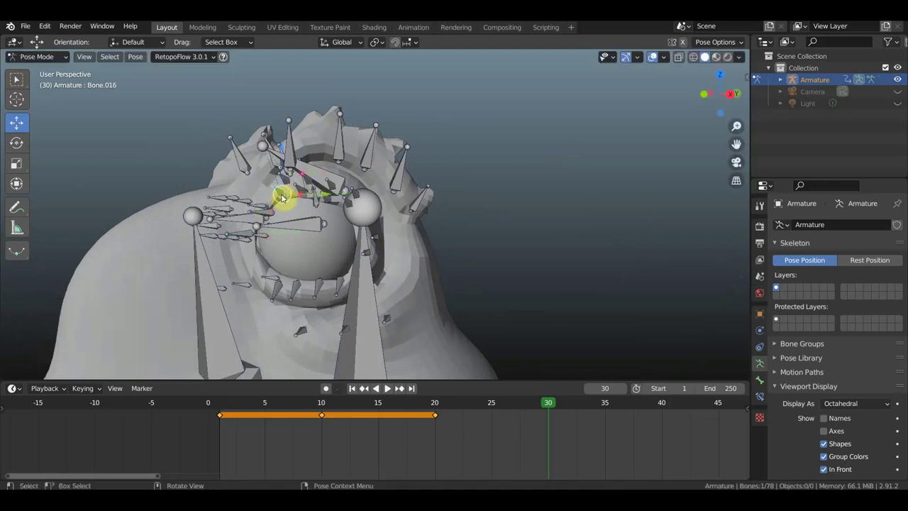
drag(277, 202, 276, 200)
mouse_move(314, 201)
middle_down()
mouse_move(461, 206)
mouse_move(308, 203)
mouse_move(334, 245)
mouse_move(319, 244)
middle_up()
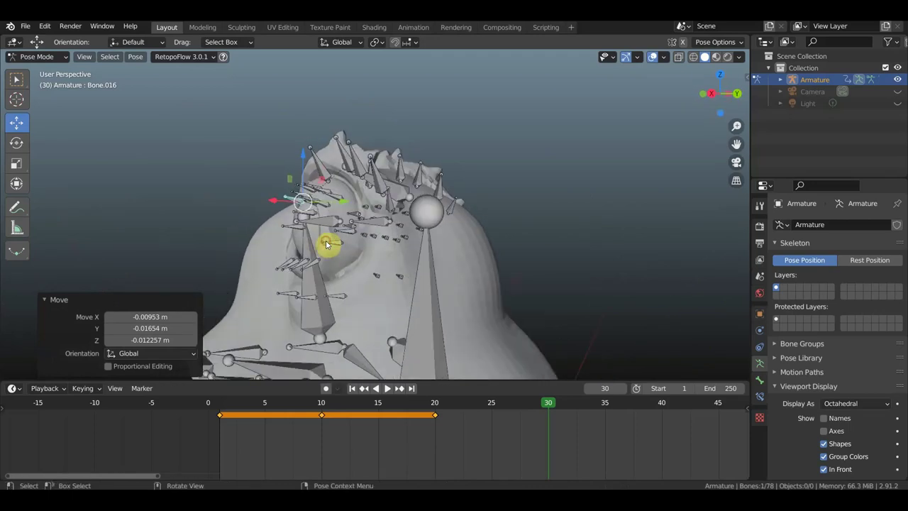
Move Bone.020 by -0.00627 m X, -0.008554 m Y and reposition Bone.024.
click(326, 244)
key(g)
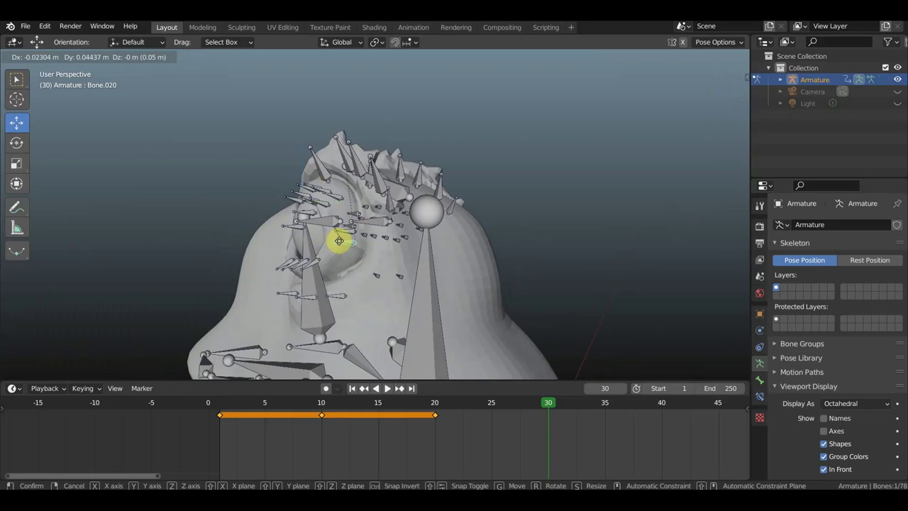
click(338, 243)
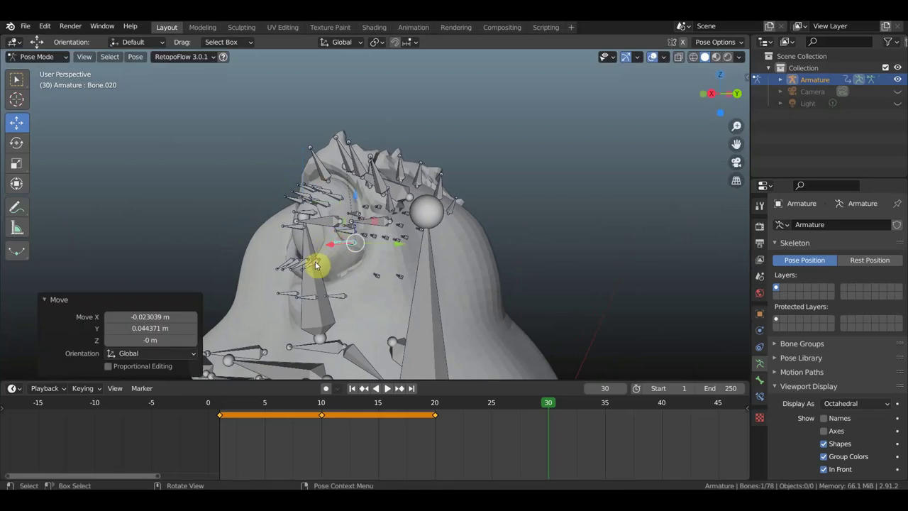
click(317, 264)
key(g)
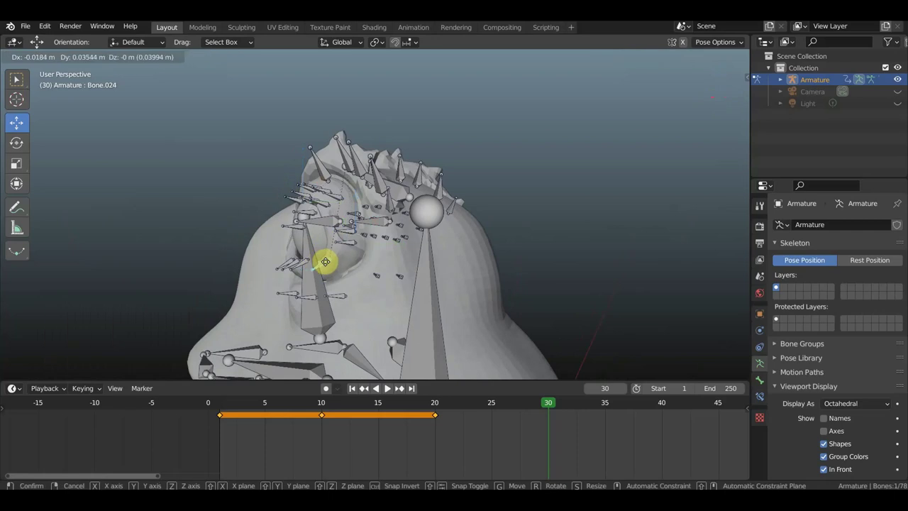
click(384, 239)
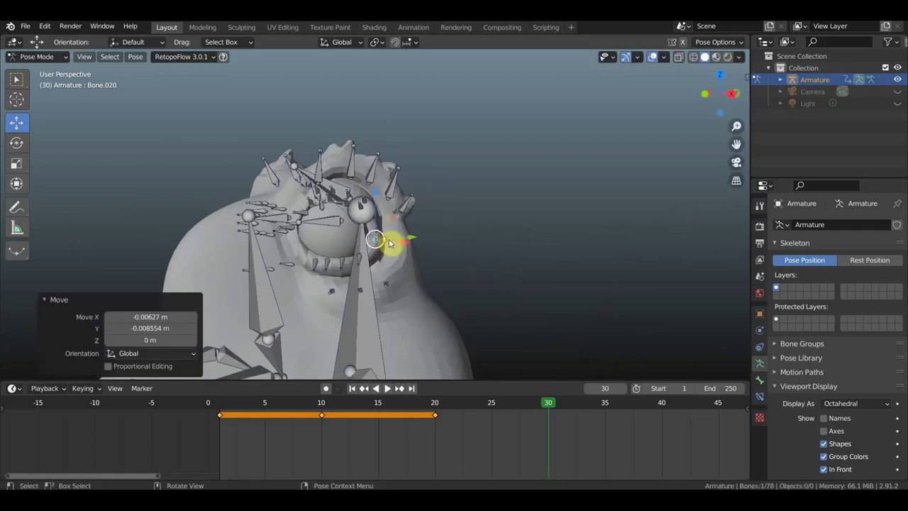
mouse_move(402, 243)
middle_down()
mouse_move(319, 243)
mouse_move(318, 210)
mouse_move(480, 190)
middle_up()
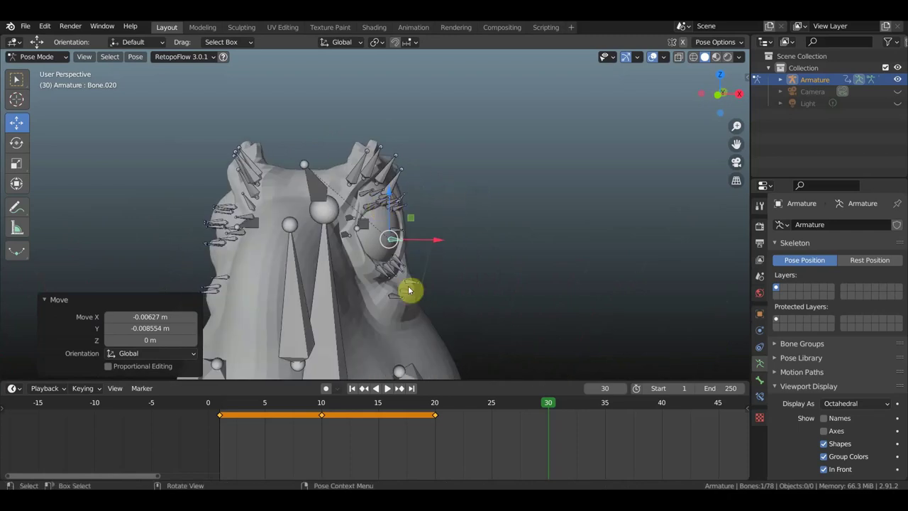
middle_drag(443, 252, 520, 253)
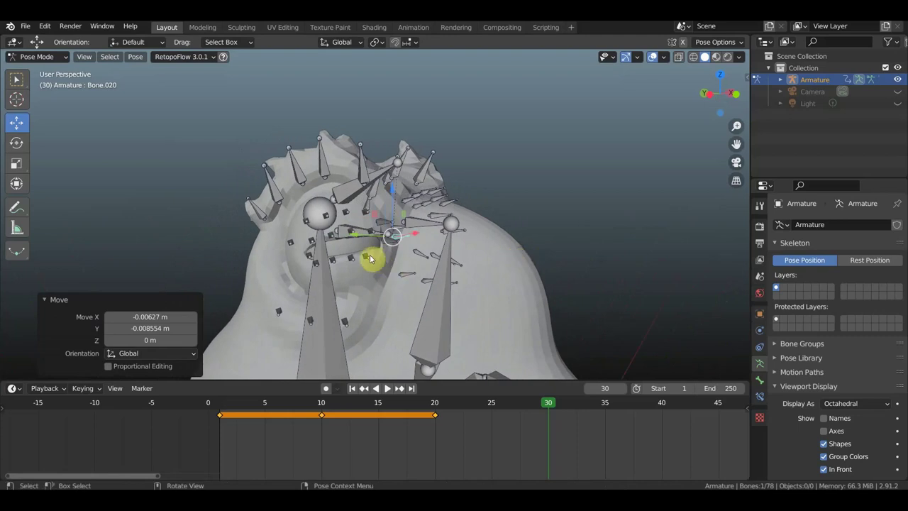
middle_drag(375, 257, 370, 259)
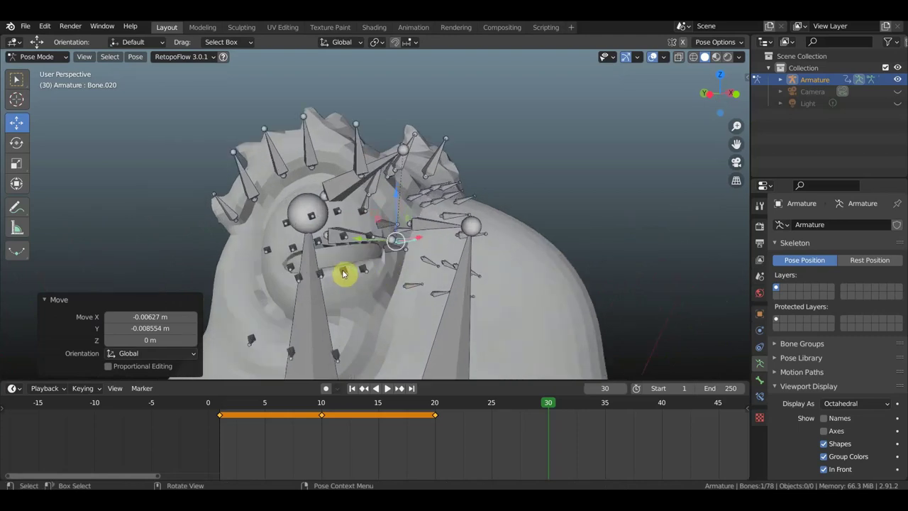
click(343, 274)
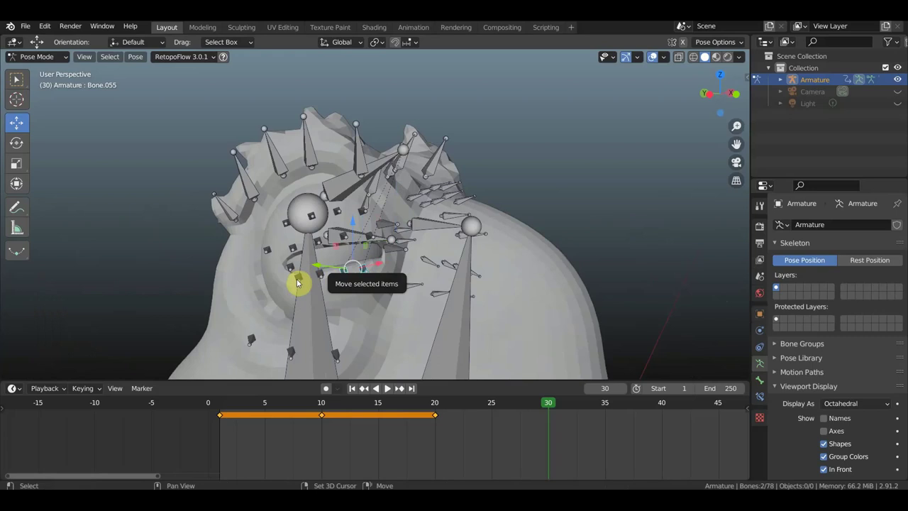
Move the selected lower lip bones into a new position.
shift+click(298, 280)
shift+click(319, 282)
key(g)
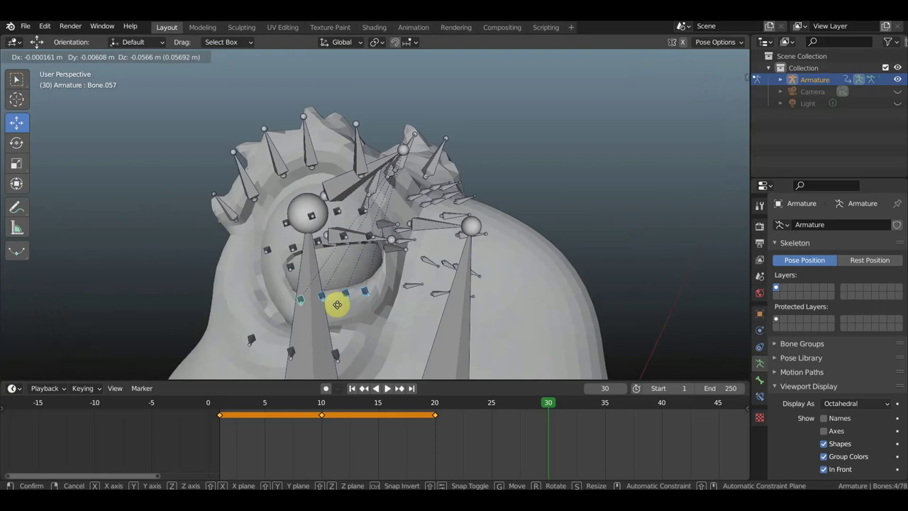
click(338, 306)
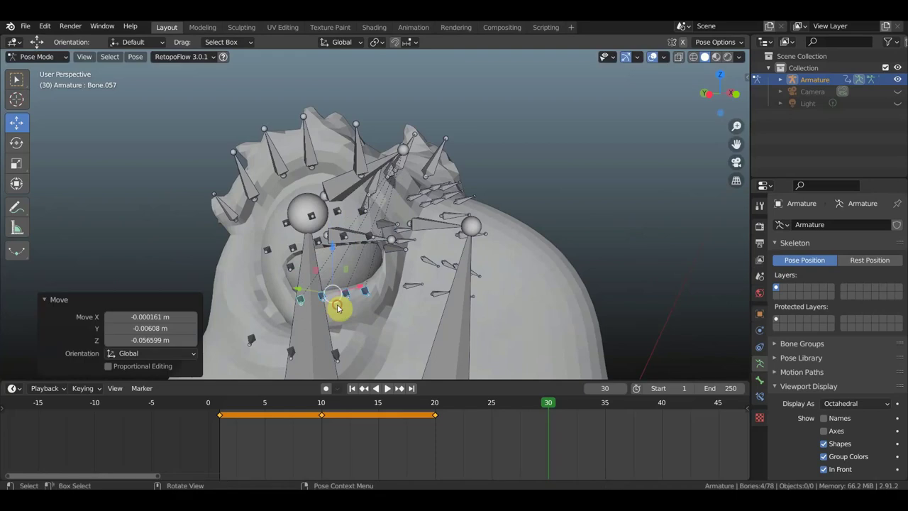
Shift mouth-corner Bone.053 by 0.00581, -0.00208, -0.001542 m, then box-select the cheek bones.
click(300, 294)
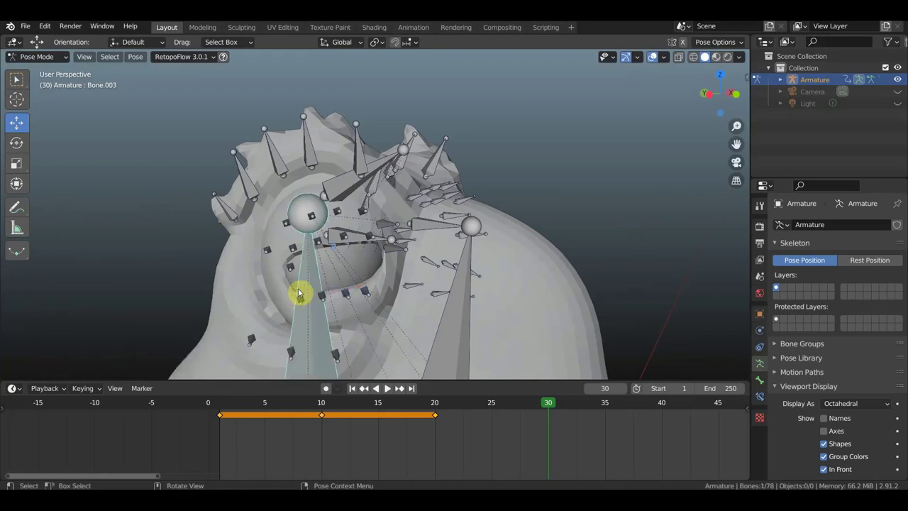
click(292, 269)
key(g)
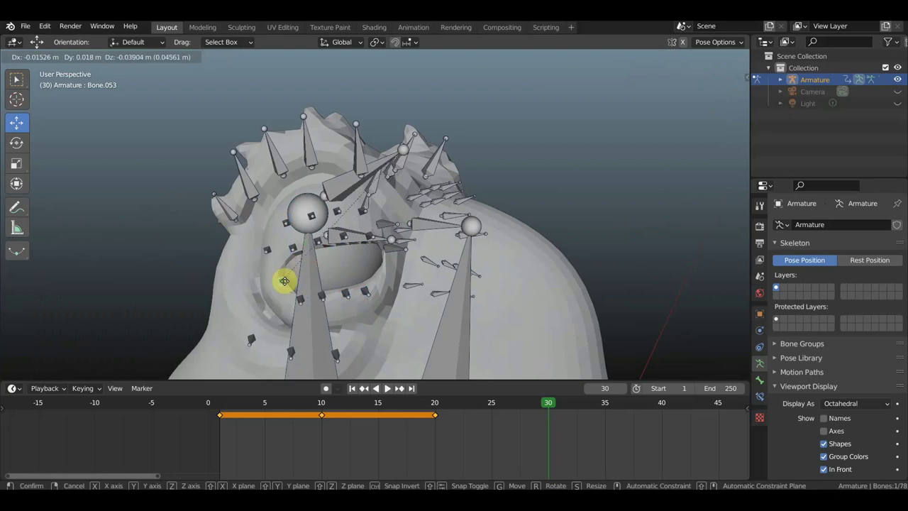
click(283, 281)
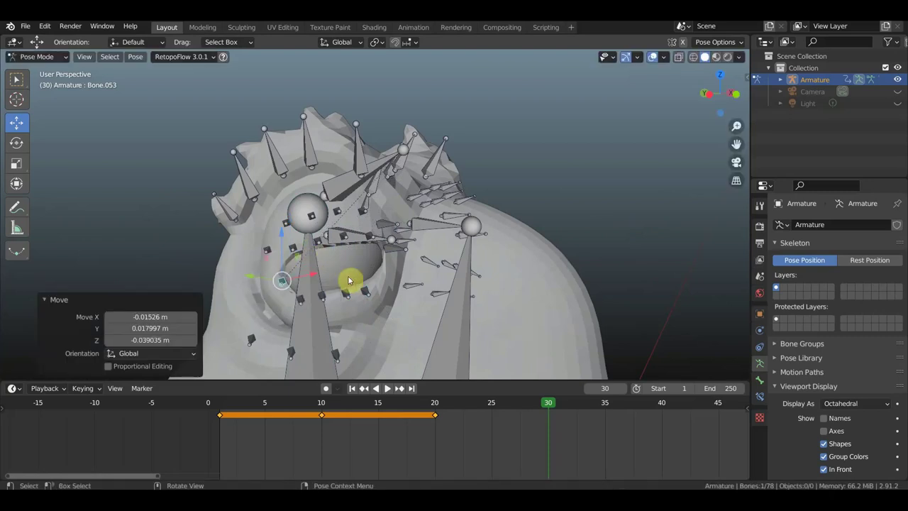
middle_drag(349, 280, 277, 289)
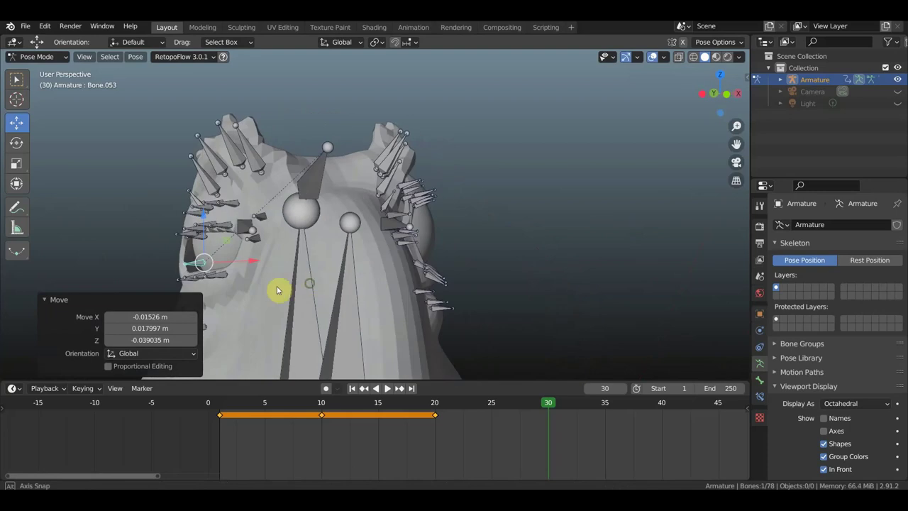
shift+middle_drag(215, 260, 265, 260)
mouse_move(271, 263)
mouse_down()
mouse_move(277, 259)
mouse_move(260, 260)
mouse_move(276, 259)
mouse_up()
mouse_move(300, 259)
middle_down()
mouse_move(344, 255)
mouse_move(375, 227)
mouse_move(412, 223)
middle_up()
mouse_move(444, 323)
middle_down()
mouse_move(547, 323)
mouse_move(602, 284)
mouse_move(606, 296)
mouse_move(587, 289)
middle_up()
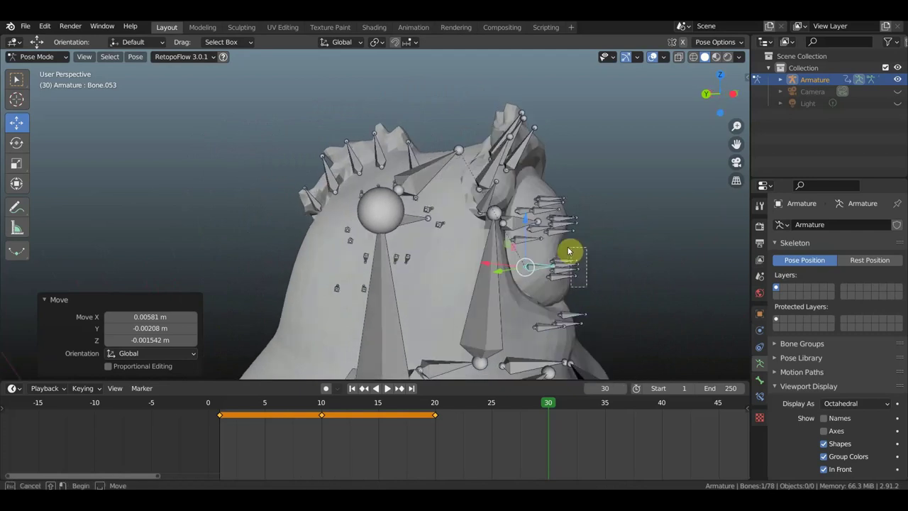
drag(587, 289, 589, 256)
Hide and unhide the cheek bones, then shift them outward twice.
key(h)
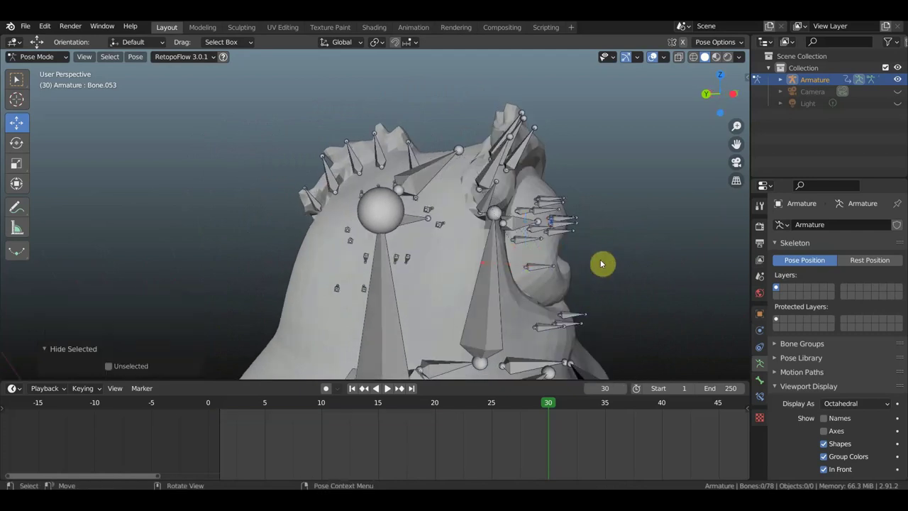
key(alt+h)
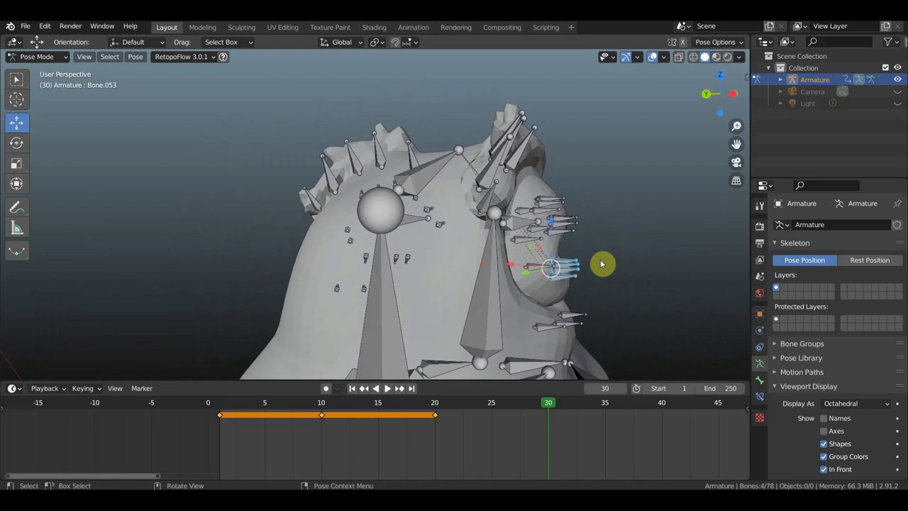
key(g)
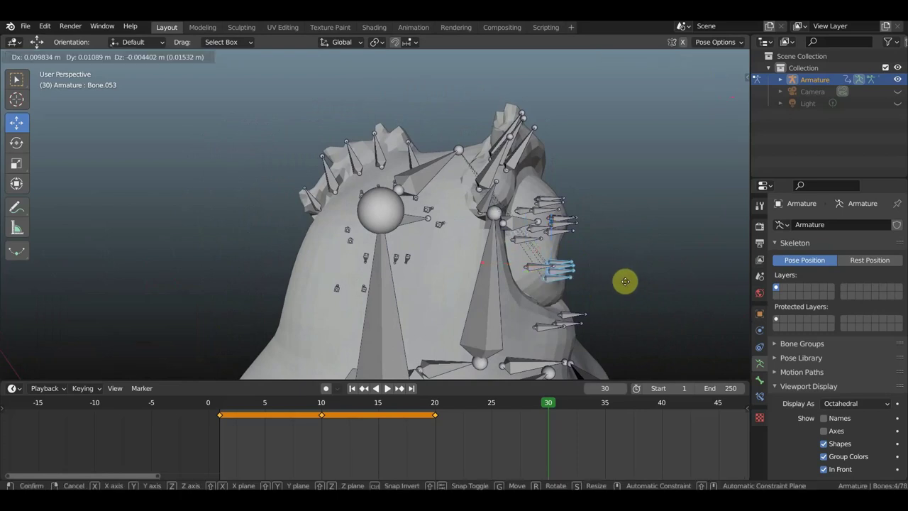
click(624, 285)
middle_drag(624, 287, 430, 286)
key(g)
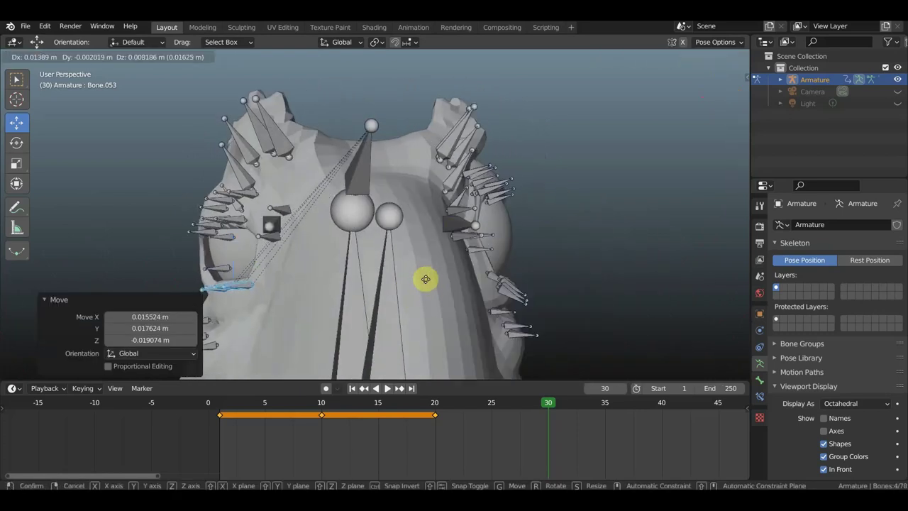
click(424, 279)
Move the bone beside the mouth corner to a new position.
middle_drag(296, 274, 269, 236)
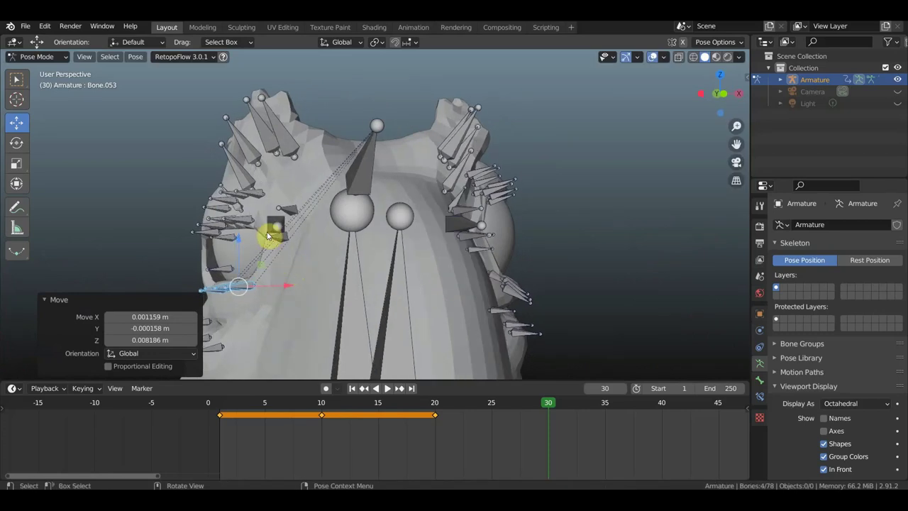
click(281, 238)
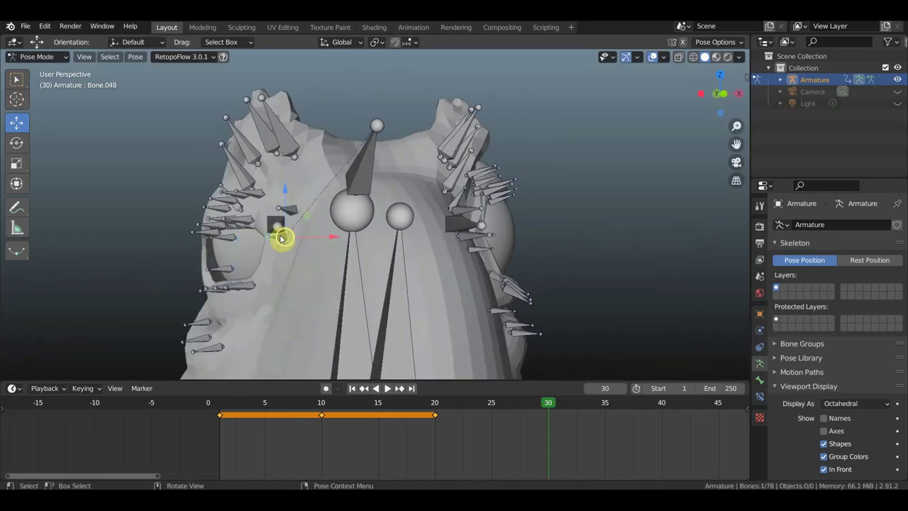
key(g)
click(293, 240)
mouse_move(253, 226)
middle_down()
mouse_move(323, 245)
mouse_move(319, 223)
mouse_move(328, 222)
middle_up()
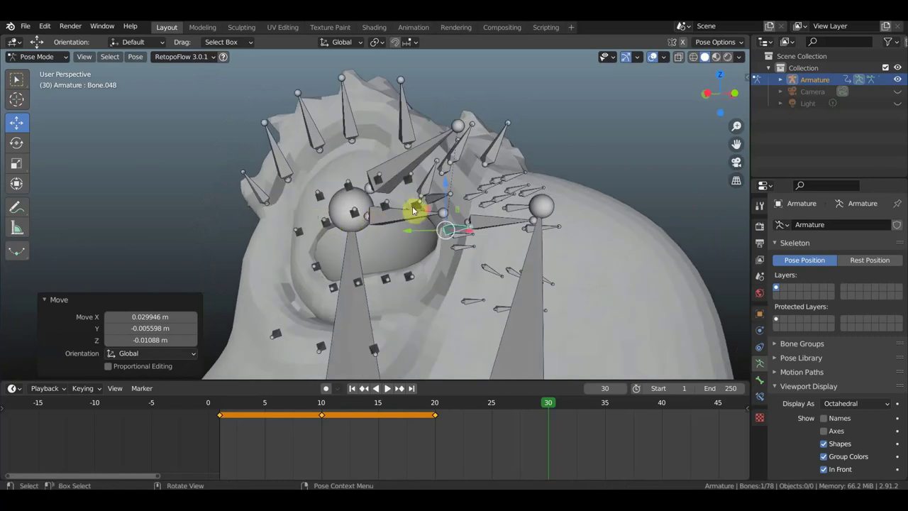
Select four upper lip bones and shift them upward.
click(383, 207)
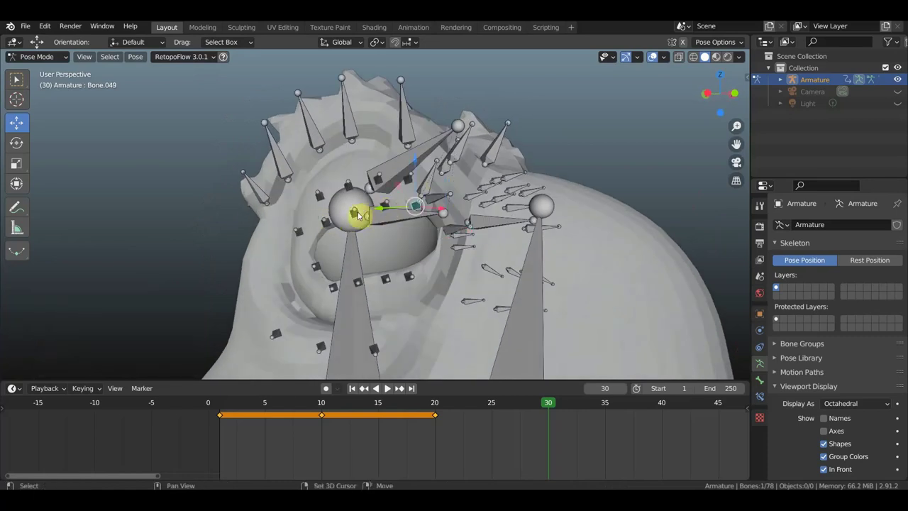
shift+click(325, 225)
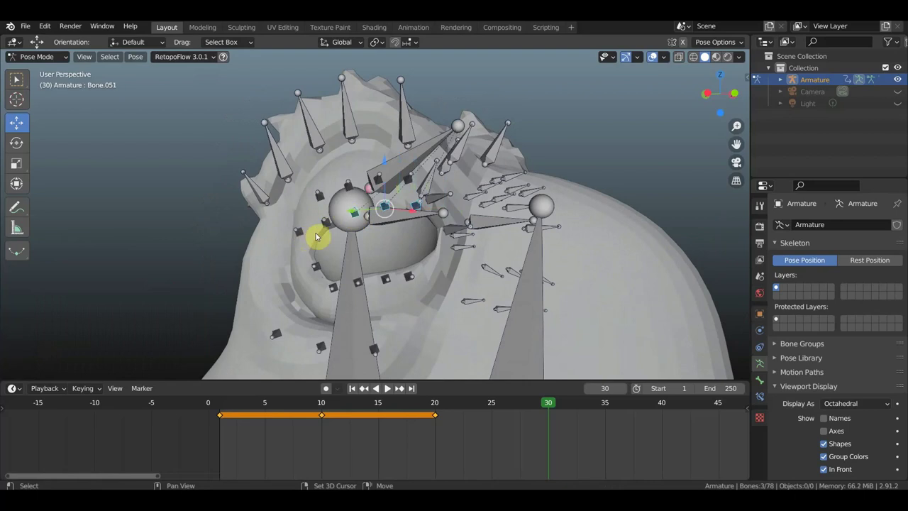
mouse_move(341, 237)
middle_down()
mouse_move(405, 237)
mouse_move(395, 239)
mouse_move(424, 268)
middle_up()
shift+click(427, 269)
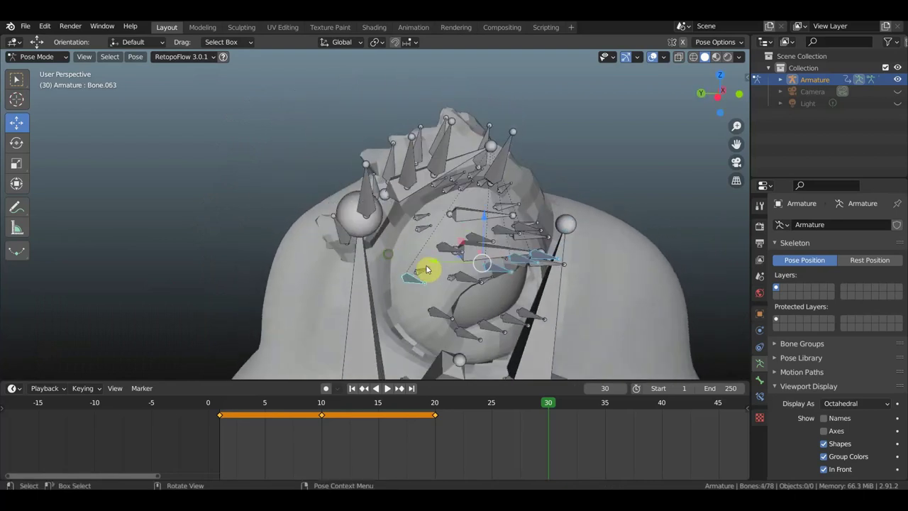
shift+click(497, 289)
middle_drag(497, 289, 438, 258)
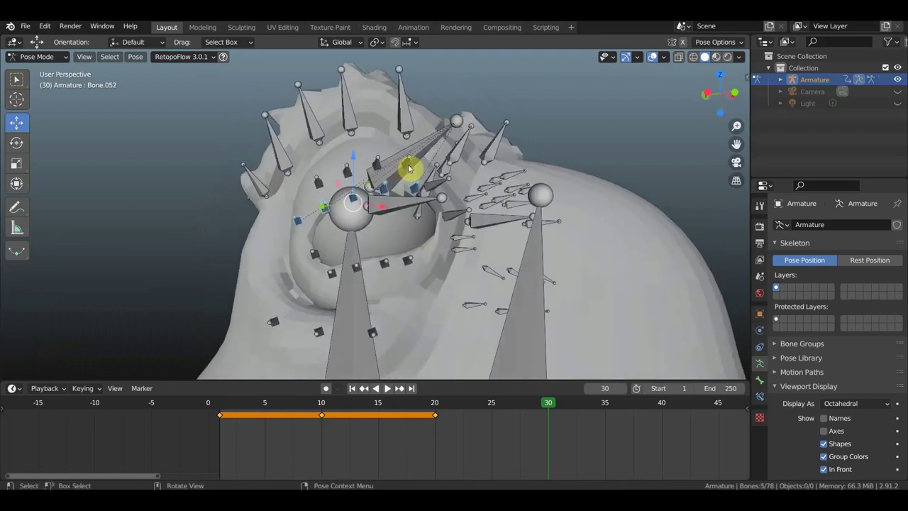
middle_drag(408, 168, 535, 192)
key(g)
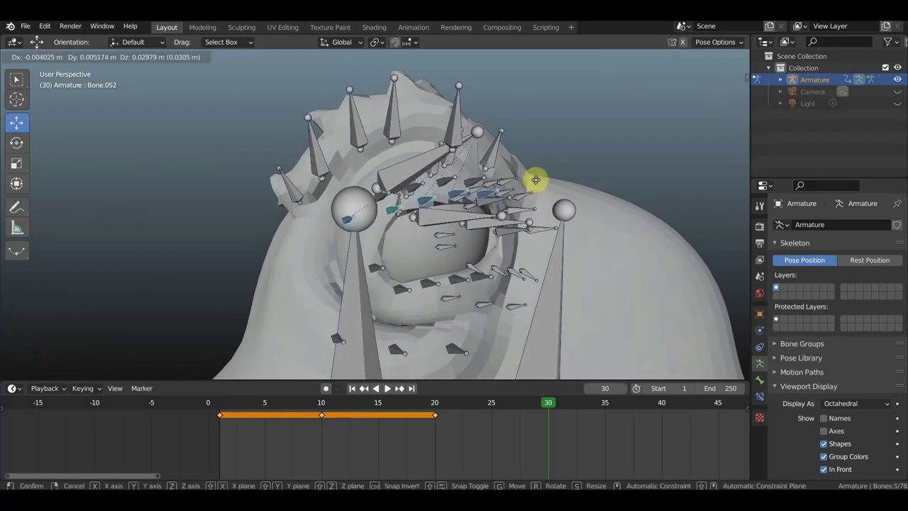
click(537, 180)
Add three more lip bones and reposition the eight-bone group led by Bone.063 twice.
middle_drag(523, 182, 531, 188)
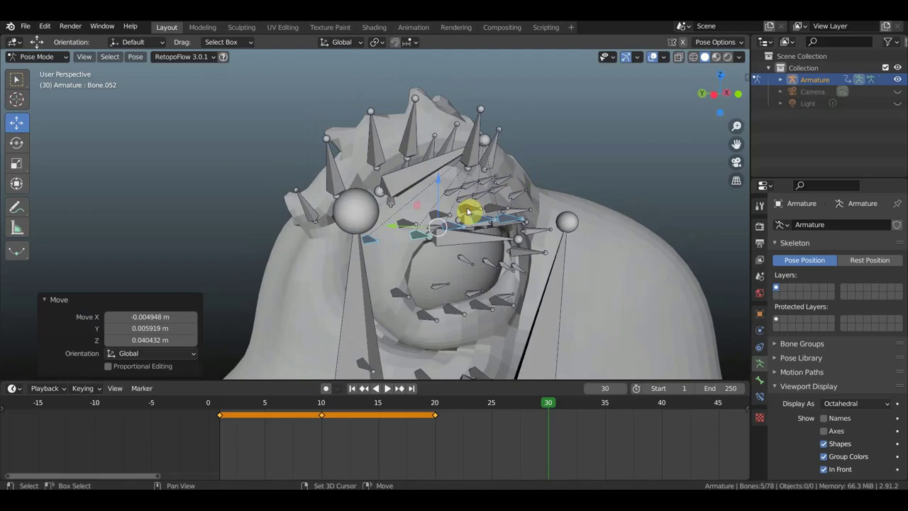
shift+click(437, 218)
shift+click(468, 214)
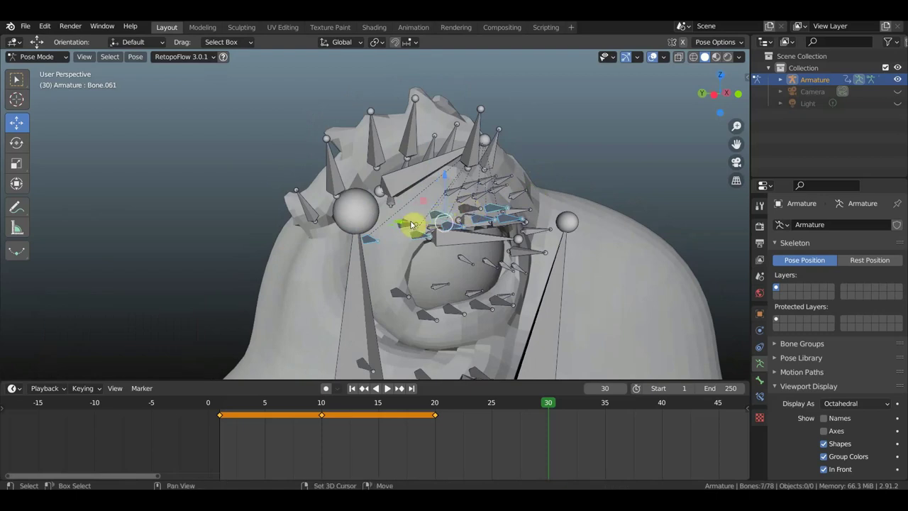
shift+click(475, 237)
middle_drag(475, 237, 449, 227)
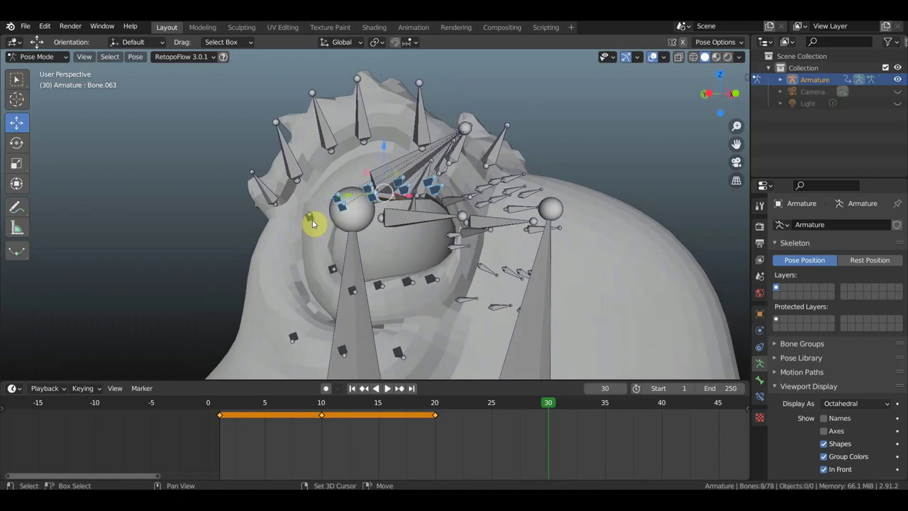
middle_drag(446, 234, 560, 234)
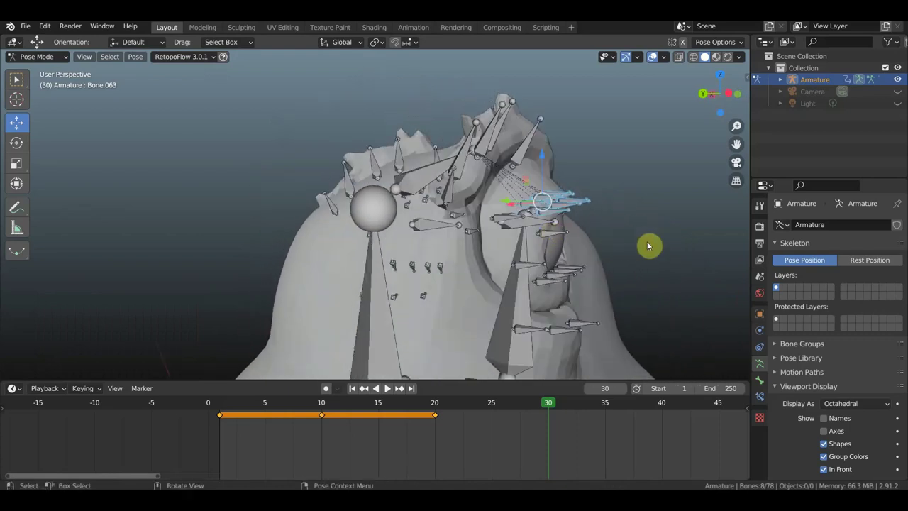
key(g)
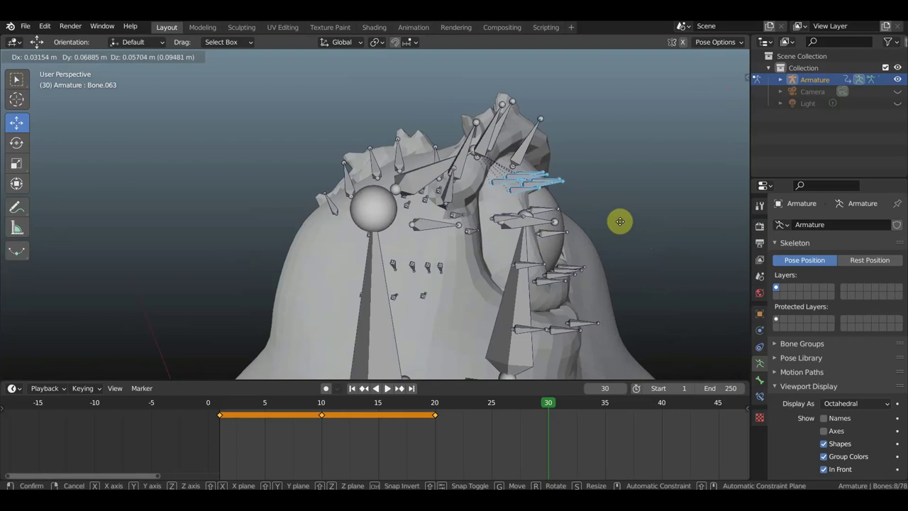
click(620, 221)
mouse_move(620, 221)
middle_down()
mouse_move(564, 233)
mouse_move(452, 231)
middle_up()
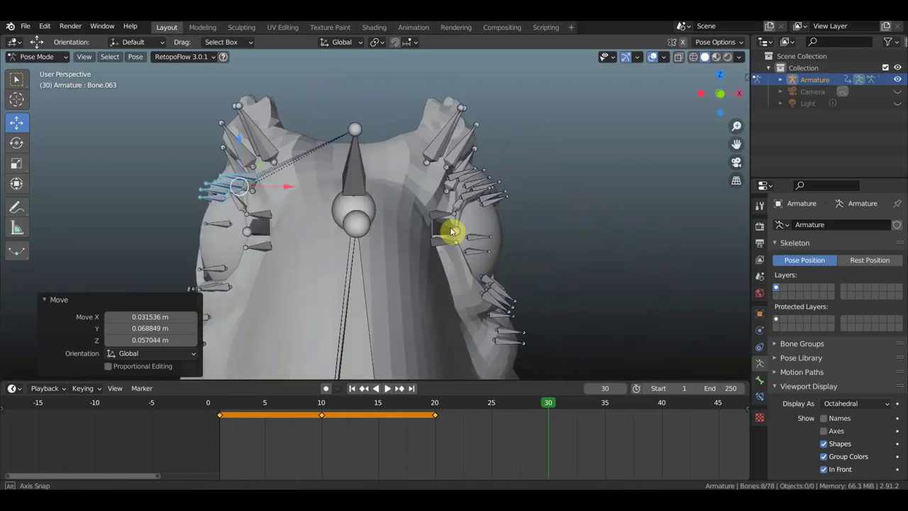
key(g)
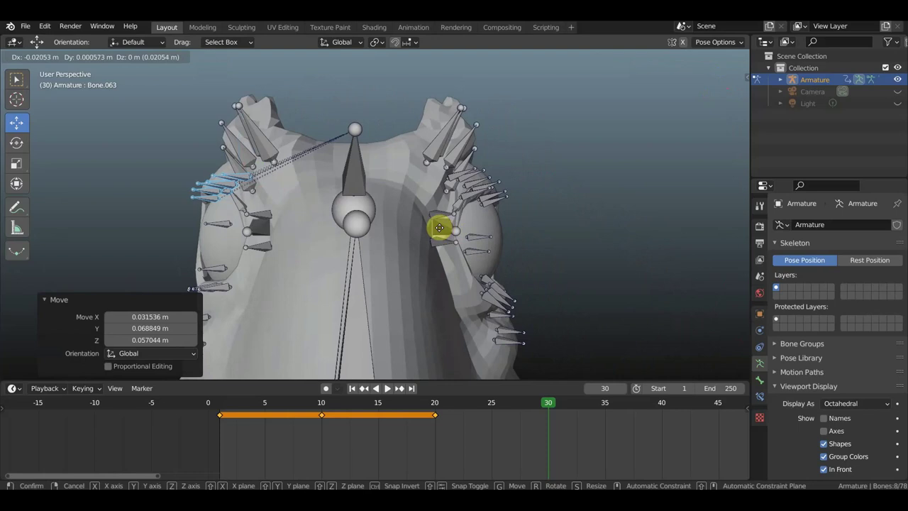
click(440, 227)
Inspect the reshaped mouth from several angles and undo the last change.
middle_drag(541, 222, 595, 221)
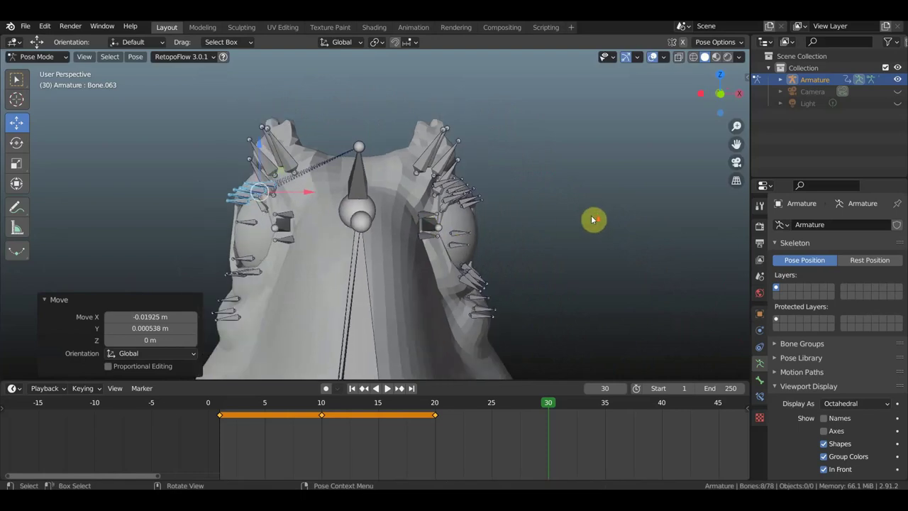
middle_drag(417, 164, 533, 162)
mouse_move(464, 158)
middle_down()
mouse_move(387, 172)
mouse_move(283, 161)
middle_up()
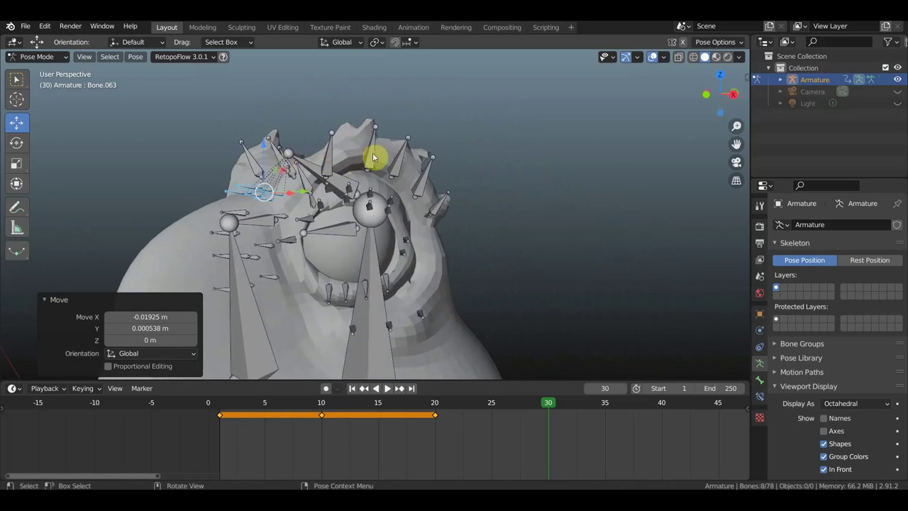
key(ctrl+z)
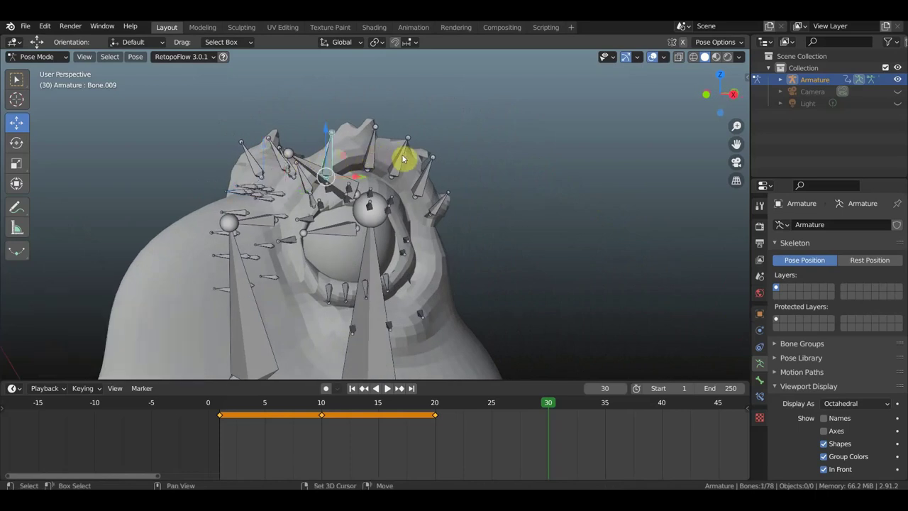
Raise three crest bones on one side of the head.
shift+click(402, 161)
shift+click(423, 175)
key(g)
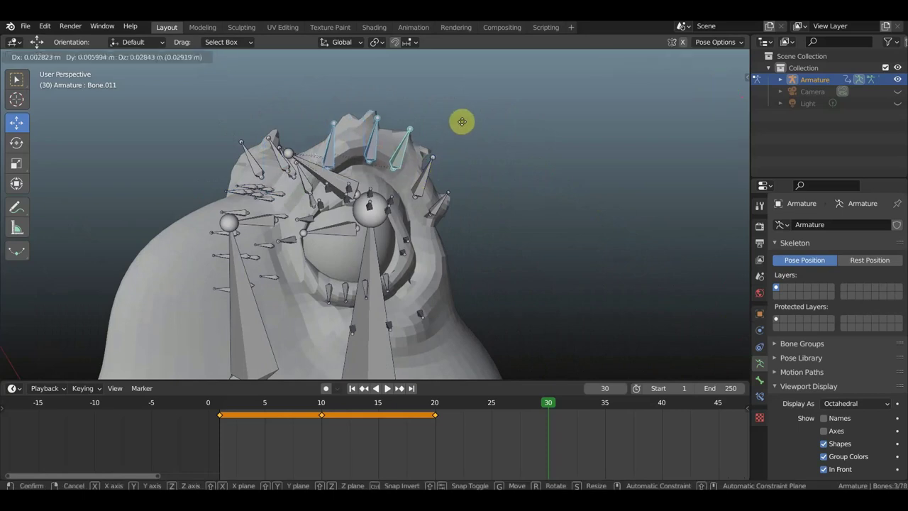
click(466, 112)
middle_drag(470, 128, 586, 126)
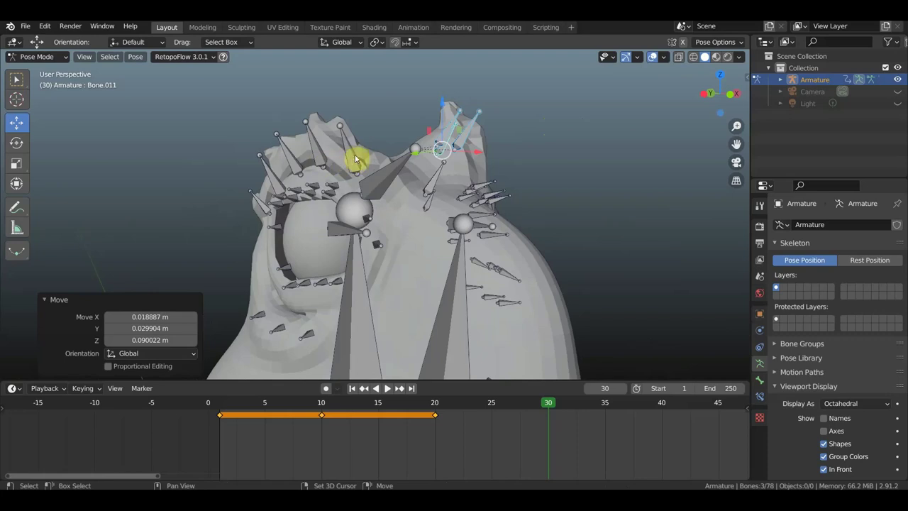
Move Bone.043, Bone.044 and Bone.045 by -0.005936 m X, 0.023229 m Y, 0.074438 m Z.
shift+click(356, 159)
click(312, 151)
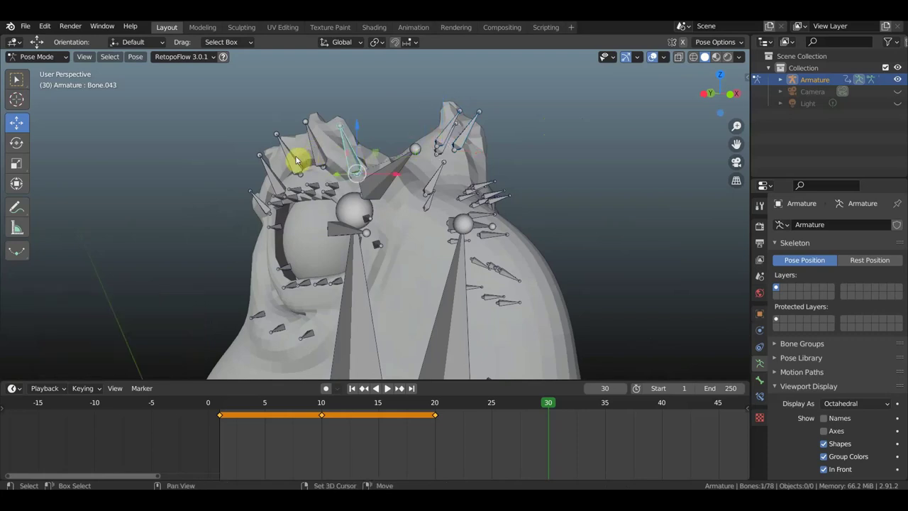
shift+click(292, 163)
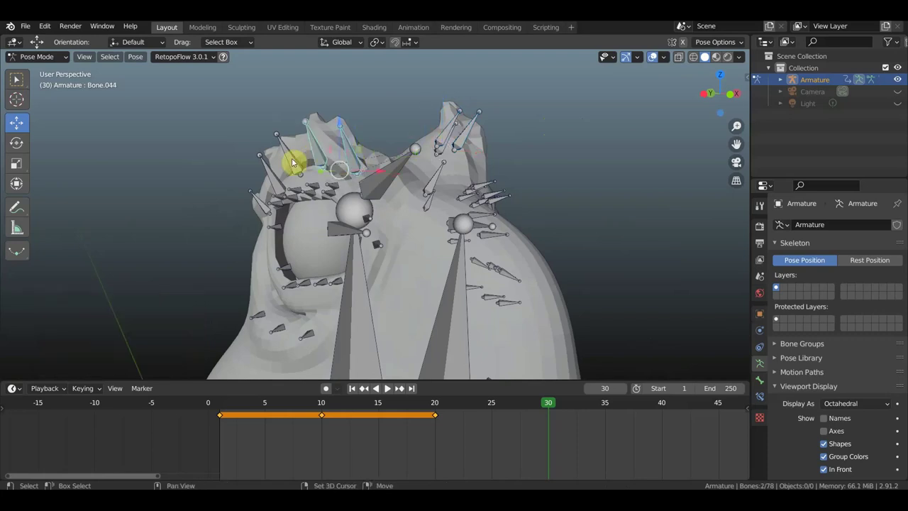
shift+click(472, 168)
middle_drag(472, 169, 522, 164)
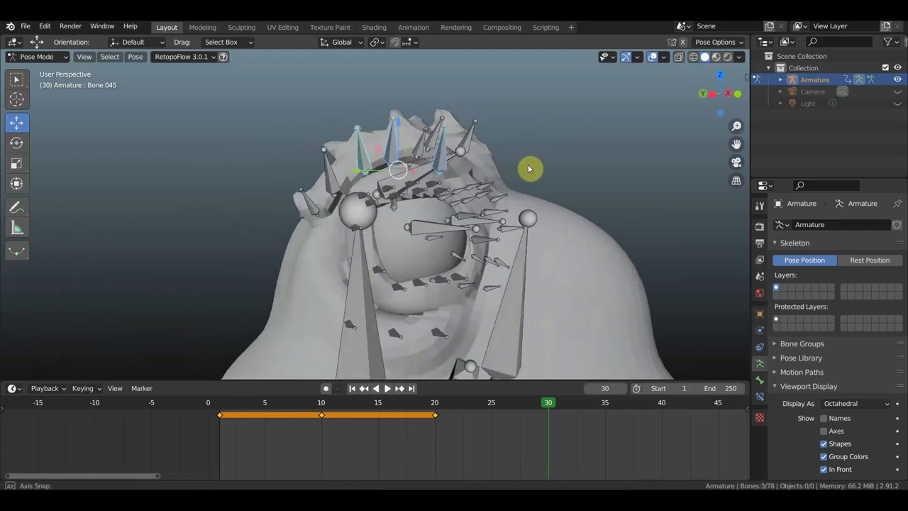
key(g)
click(518, 145)
mouse_move(521, 150)
middle_down()
mouse_move(417, 151)
mouse_move(442, 146)
mouse_move(430, 149)
middle_up()
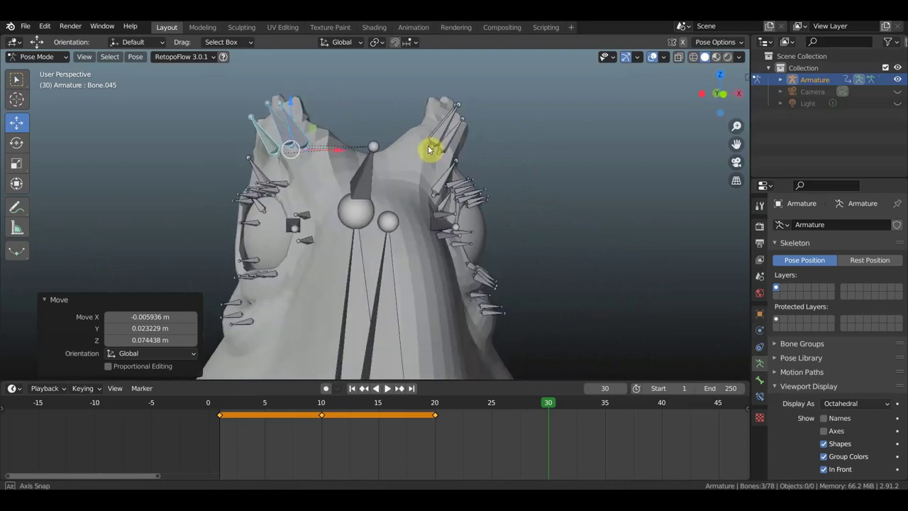
mouse_move(337, 164)
middle_down()
mouse_move(340, 189)
mouse_move(475, 187)
mouse_move(545, 204)
middle_up()
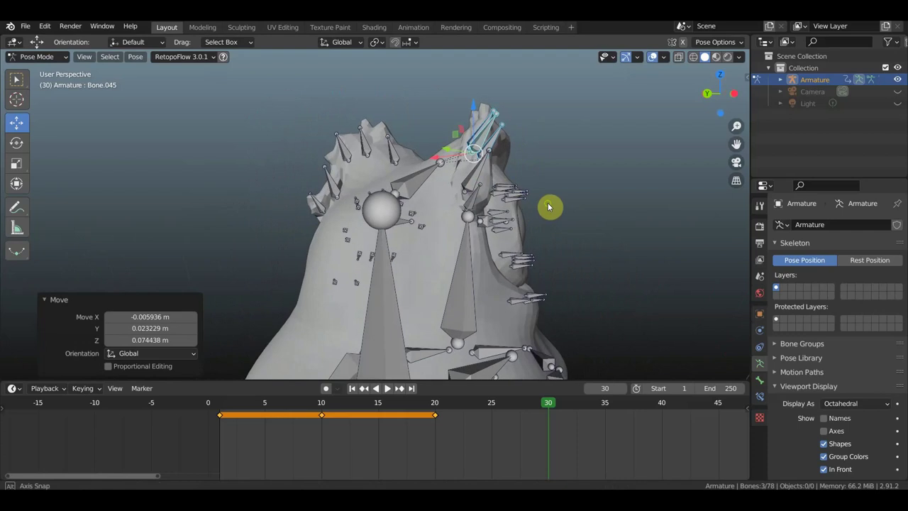
drag(501, 182, 532, 185)
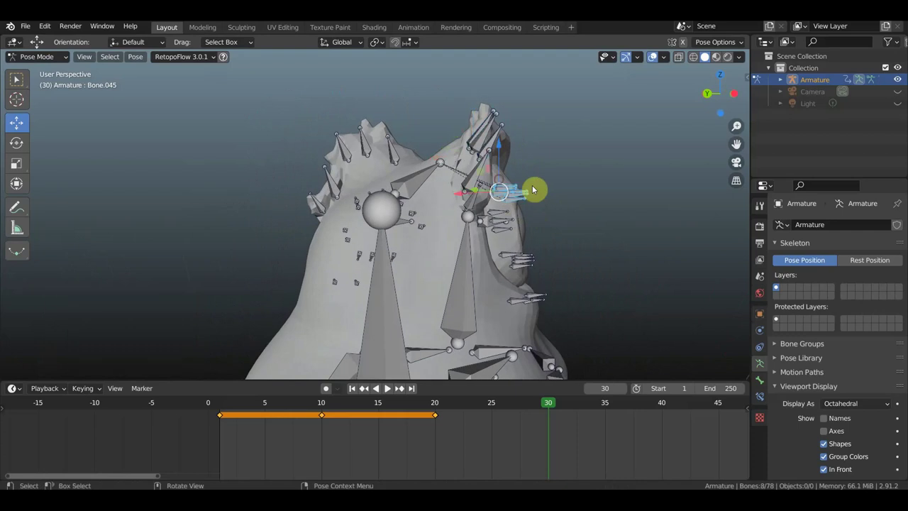
Shift the cluster of small side-of-head bones, adjusting them again from the other side.
key(g)
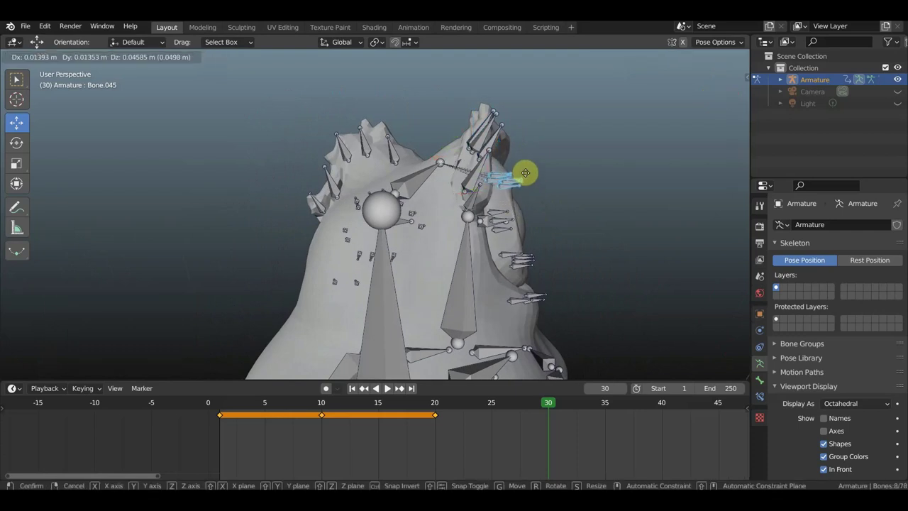
click(525, 172)
middle_drag(537, 194, 422, 193)
key(g)
click(426, 192)
mouse_move(305, 195)
mouse_down()
mouse_move(292, 169)
mouse_move(300, 187)
mouse_up()
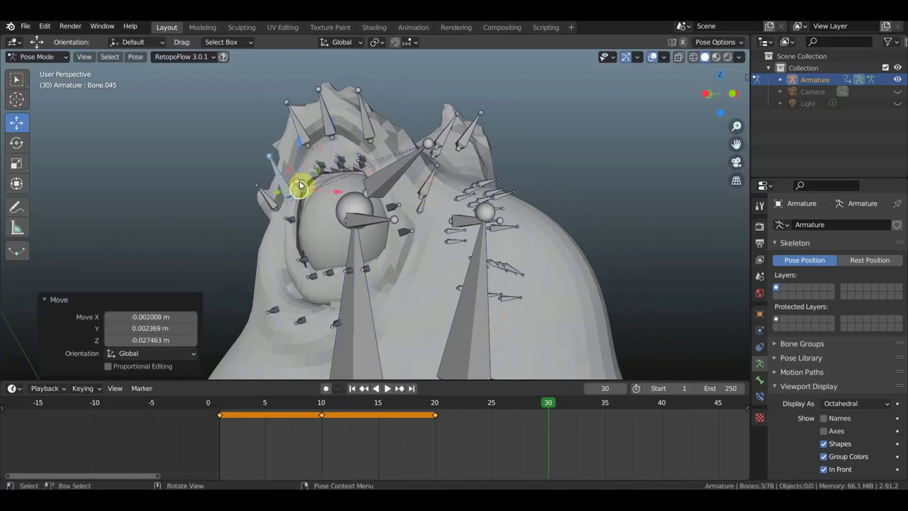
Move the bone beside the eye opening, then reposition the box-selected eye-ring bones.
drag(365, 163, 383, 173)
middle_drag(391, 173, 302, 189)
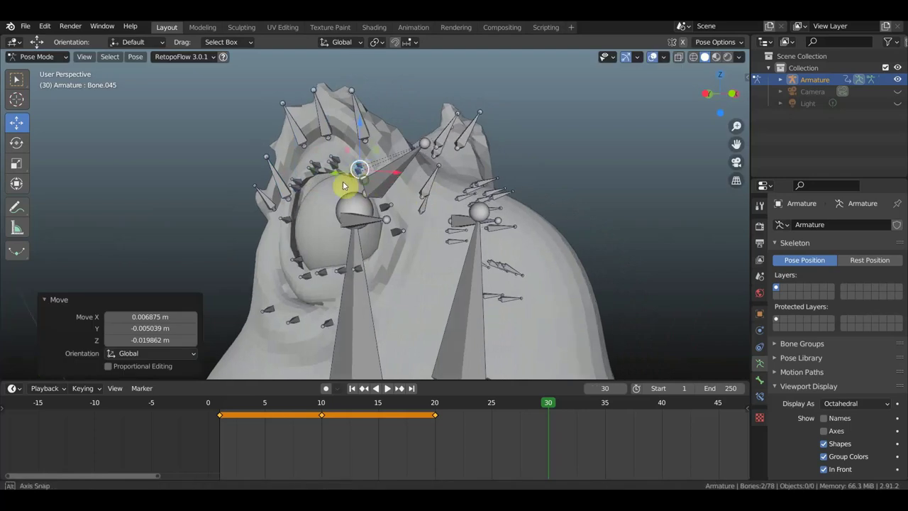
middle_drag(432, 203, 237, 187)
drag(242, 170, 288, 205)
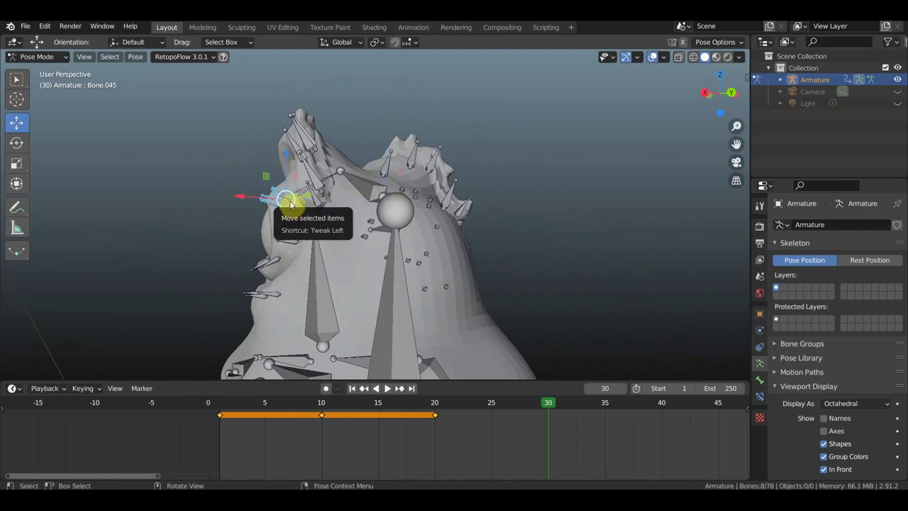
key(g)
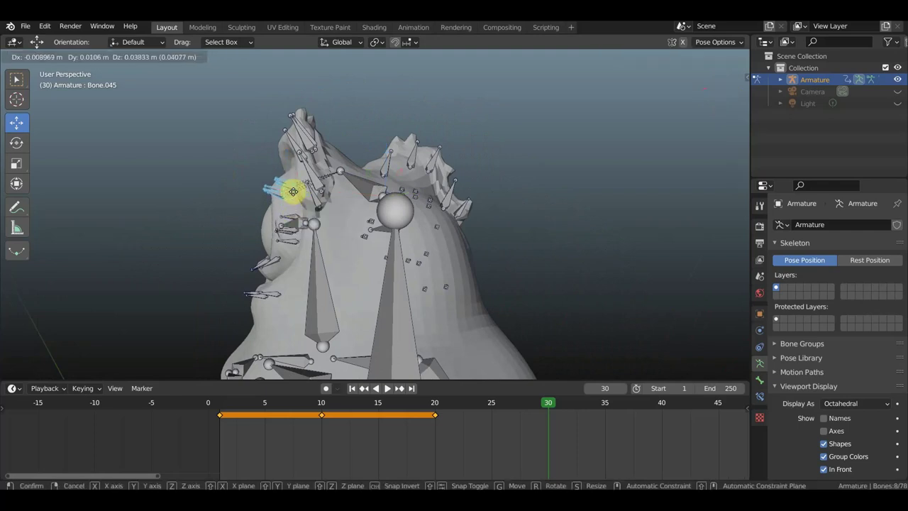
click(294, 192)
Adjust the eye-ring bones once more and turn to a side view of the head.
mouse_move(355, 206)
middle_down()
mouse_move(481, 209)
mouse_move(454, 212)
middle_up()
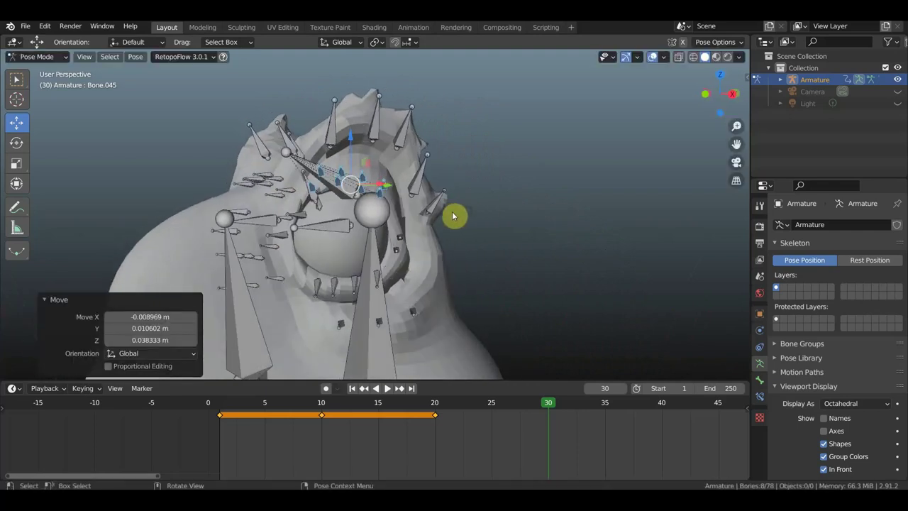
key(g)
click(452, 215)
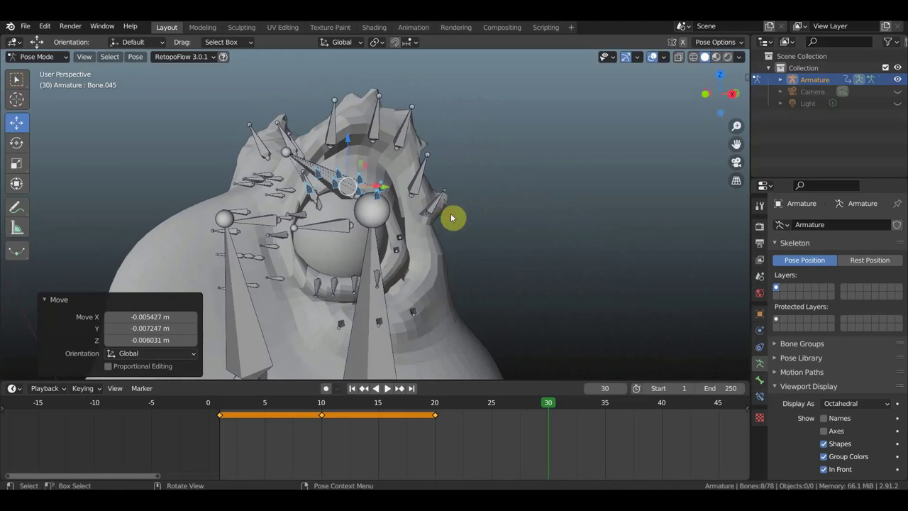
middle_drag(373, 202, 343, 205)
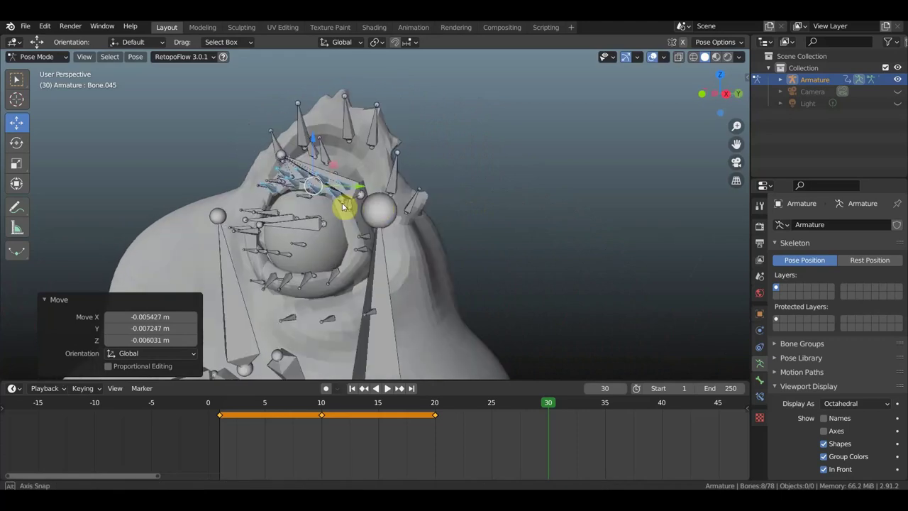
middle_drag(374, 255, 491, 248)
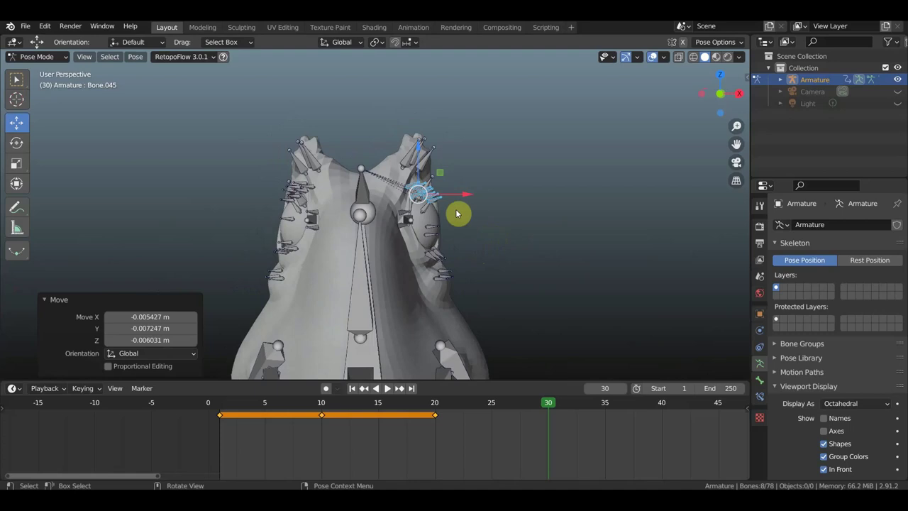
mouse_move(463, 213)
middle_down()
mouse_move(429, 259)
mouse_move(349, 253)
mouse_move(319, 280)
mouse_move(318, 261)
middle_up()
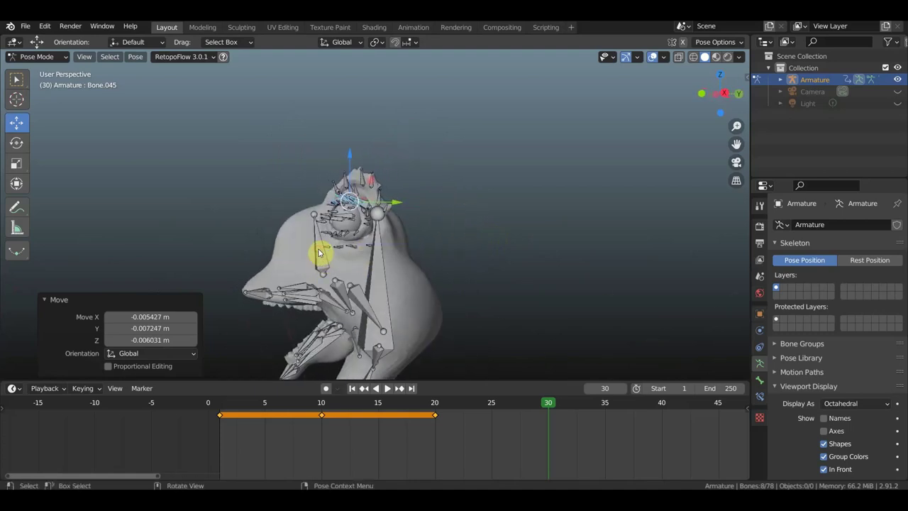
Raise the long face bone Bone.008 about 0.089 m in Z.
click(318, 252)
key(g)
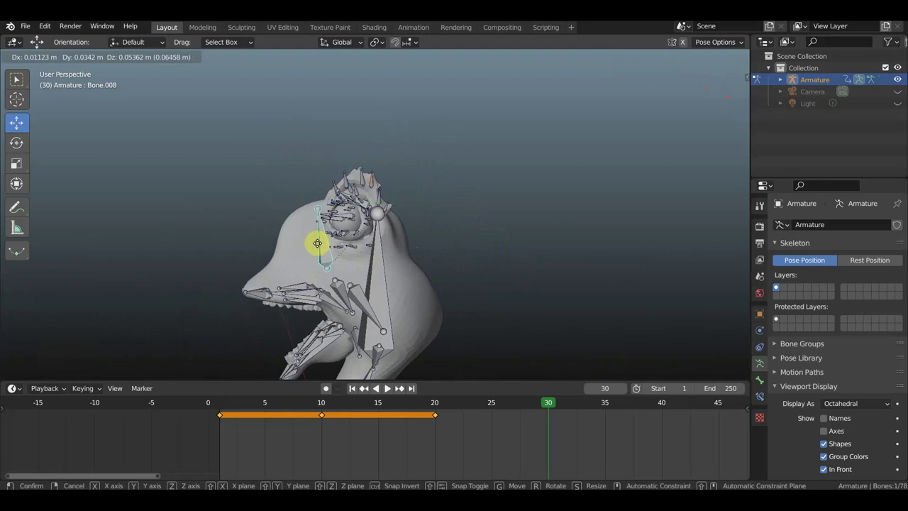
click(324, 246)
middle_drag(324, 246, 454, 247)
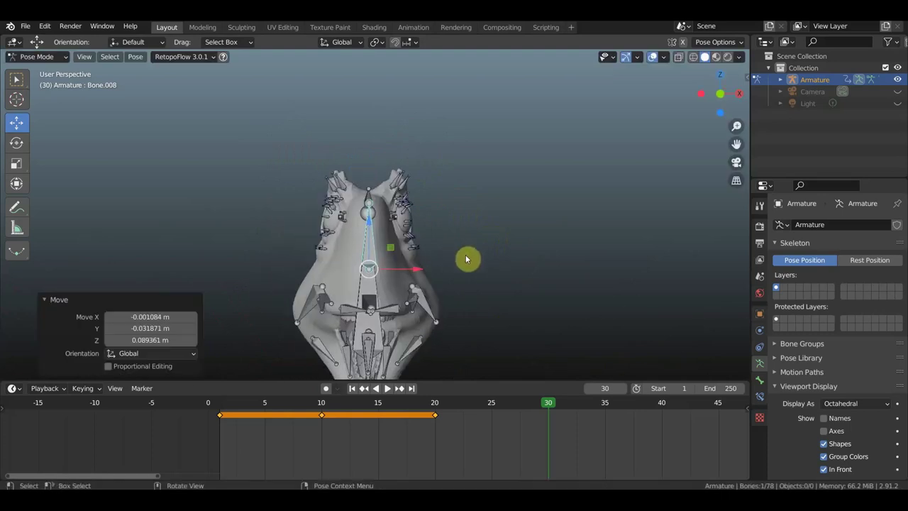
Try a 6.4° rotation on Bone.008, then undo it.
key(r)
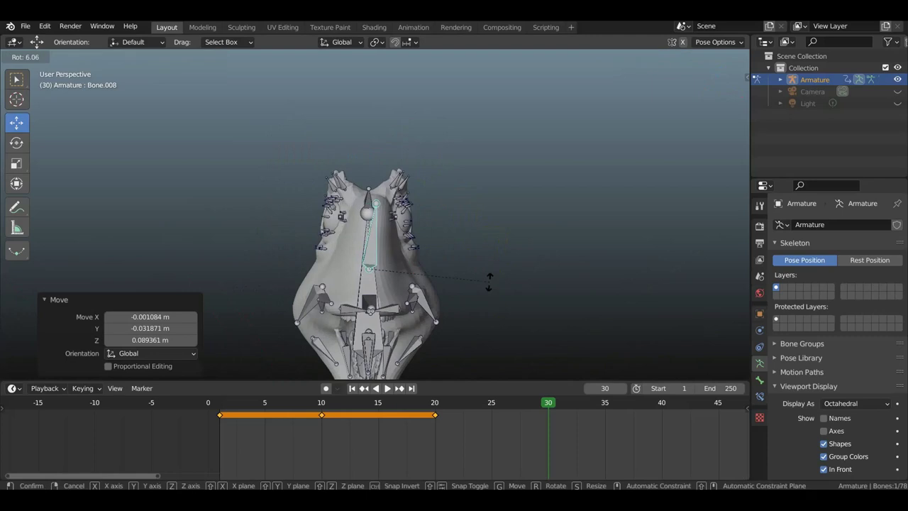
click(483, 281)
mouse_move(487, 286)
middle_down()
mouse_move(386, 310)
mouse_move(424, 303)
mouse_move(430, 257)
mouse_move(301, 259)
middle_up()
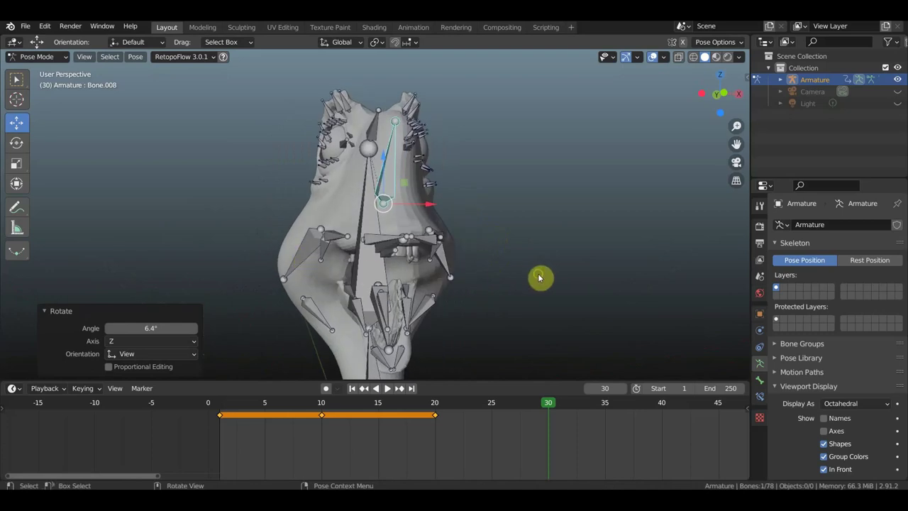
key(ctrl+z)
key(ctrl+z)
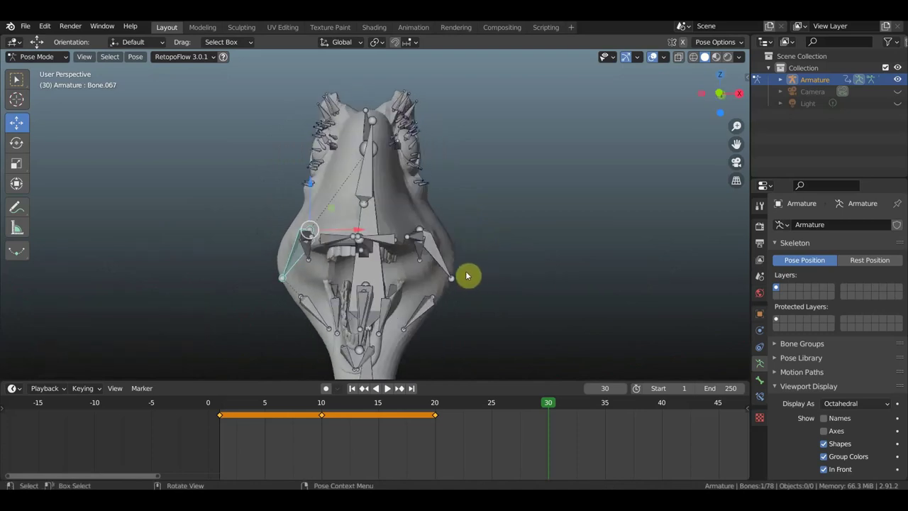
Tilt the left cheek bone Bone.067 by 3.77° and move the lower-left mouth bone Bone.068.
key(r)
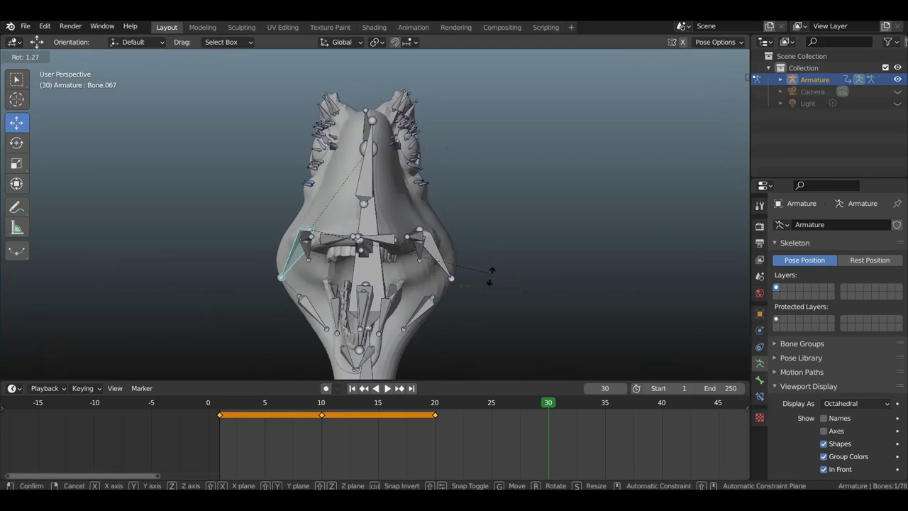
click(489, 284)
click(304, 308)
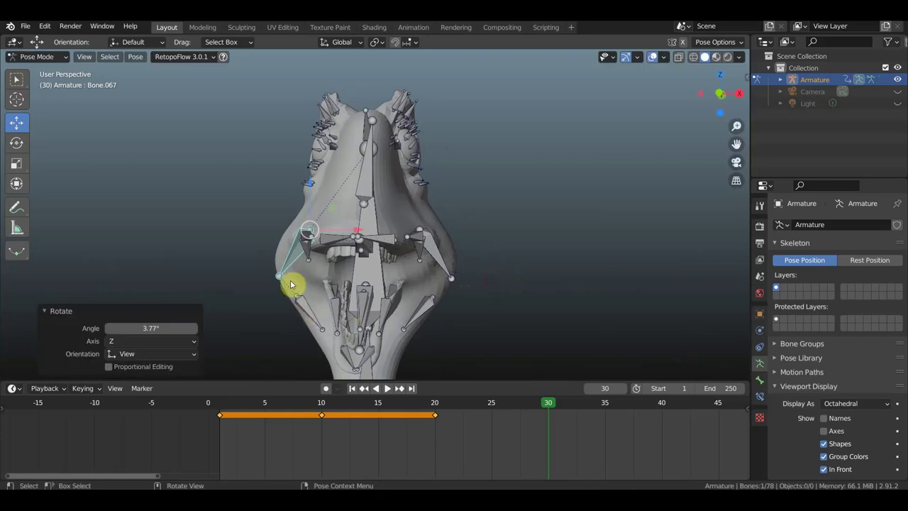
key(g)
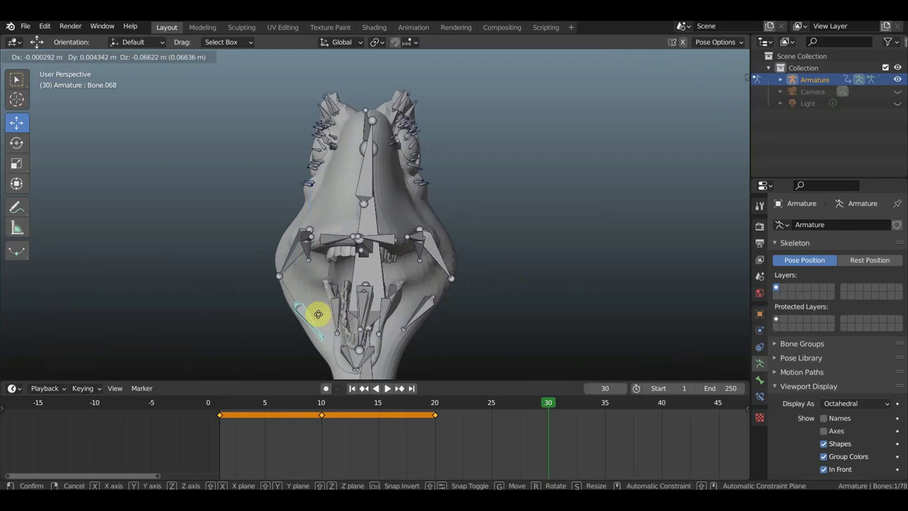
click(319, 313)
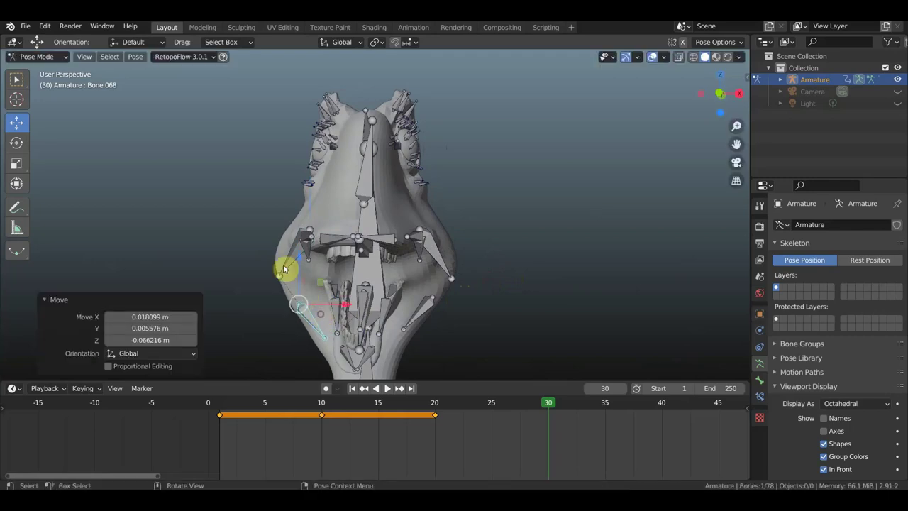
Move the lower-right mouth bone Bone.035 and turn to a side view.
click(422, 310)
key(g)
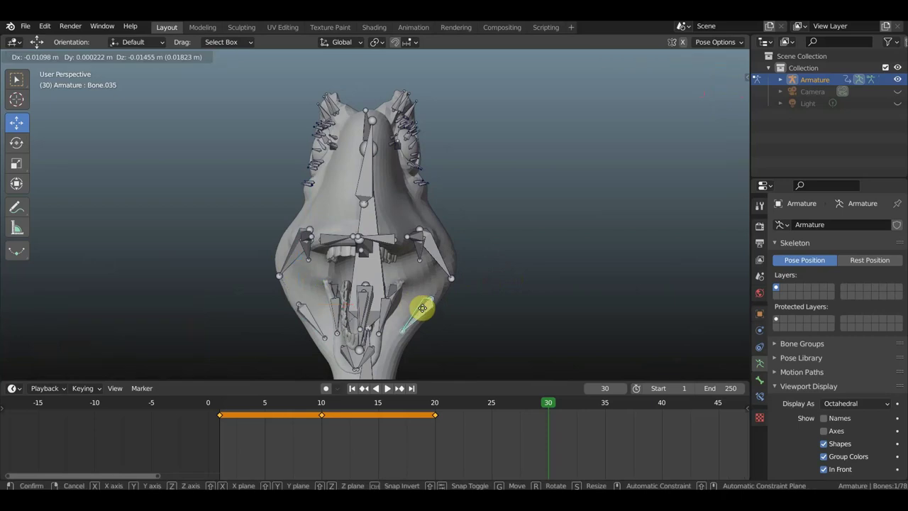
click(419, 312)
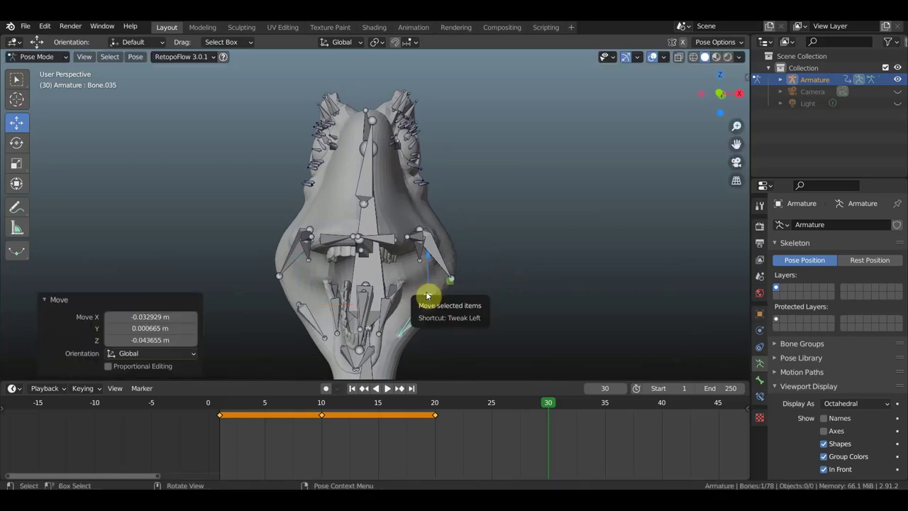
mouse_move(516, 263)
middle_down()
mouse_move(478, 273)
mouse_move(416, 265)
mouse_move(436, 278)
middle_up()
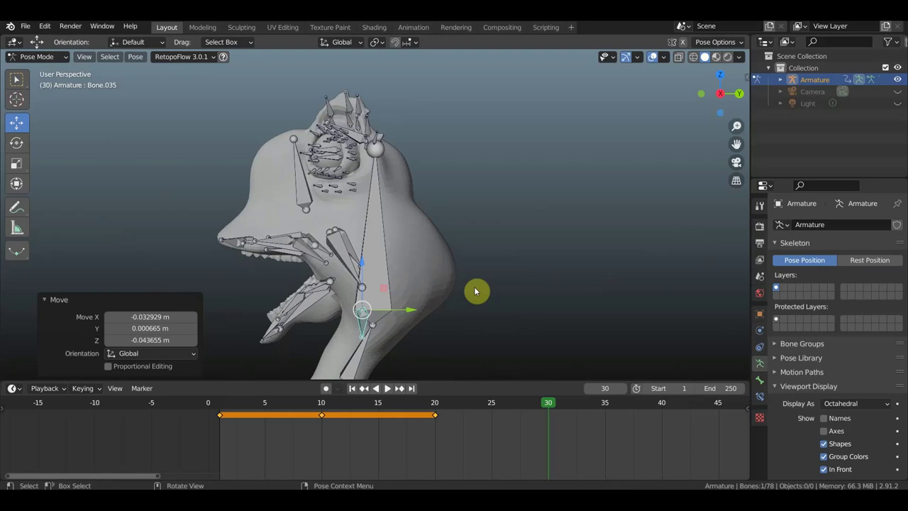
From a side profile, raise the lower neck bone Bone.035 about 0.22 m in Z.
mouse_move(480, 287)
middle_down()
mouse_move(511, 290)
mouse_move(276, 284)
middle_up()
middle_drag(380, 257, 490, 261)
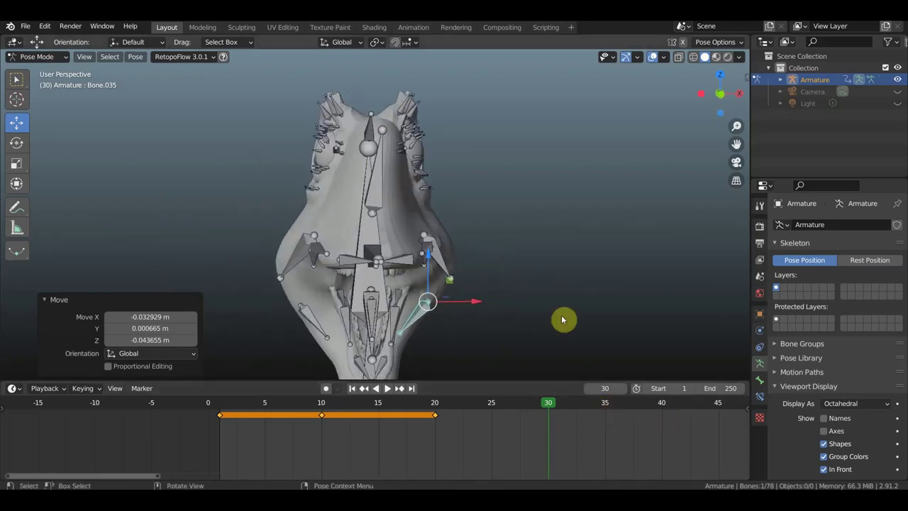
mouse_move(407, 224)
middle_down()
mouse_move(298, 217)
mouse_move(353, 211)
middle_up()
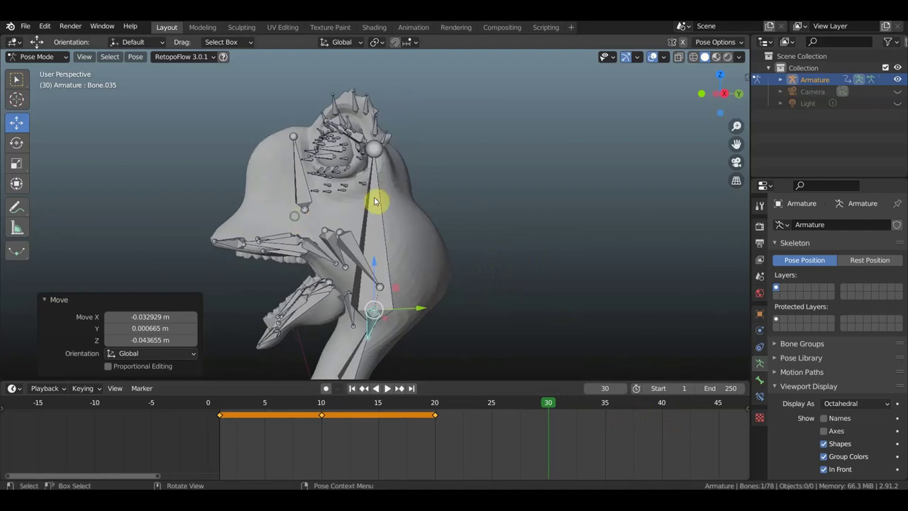
mouse_move(319, 131)
middle_down()
mouse_move(385, 142)
mouse_move(432, 138)
mouse_move(421, 125)
mouse_move(500, 128)
mouse_move(432, 126)
mouse_move(376, 138)
mouse_move(371, 149)
mouse_move(338, 137)
middle_up()
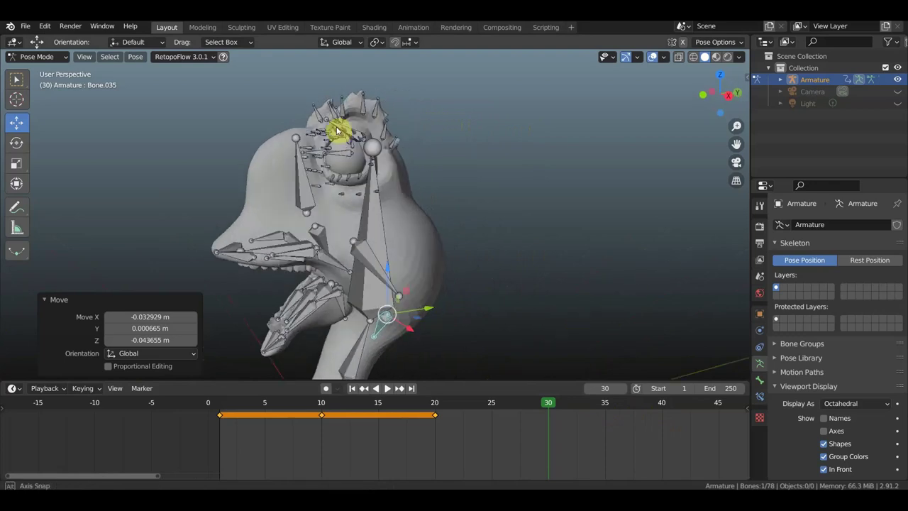
mouse_move(319, 306)
middle_down()
mouse_move(274, 286)
mouse_move(315, 248)
mouse_move(379, 280)
mouse_move(456, 277)
mouse_move(462, 239)
mouse_move(439, 288)
mouse_move(513, 290)
mouse_move(327, 282)
middle_up()
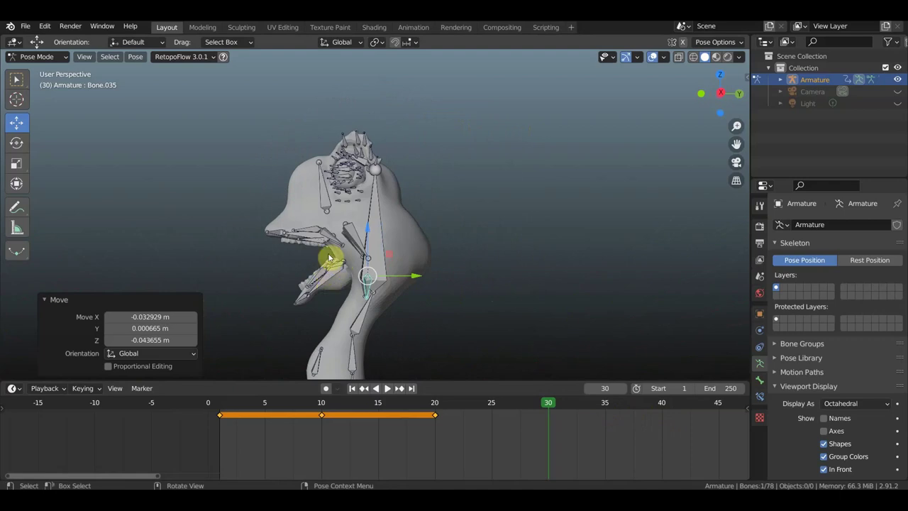
middle_drag(375, 254, 383, 259)
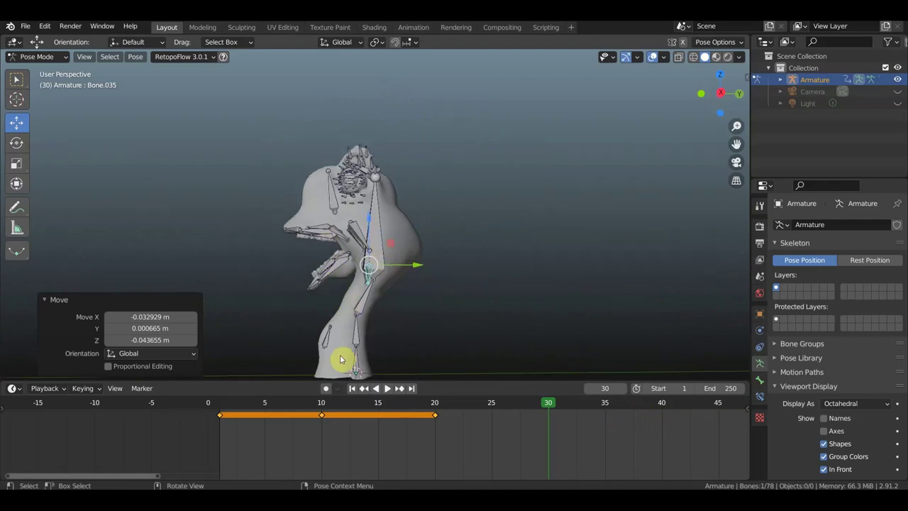
drag(333, 348, 340, 329)
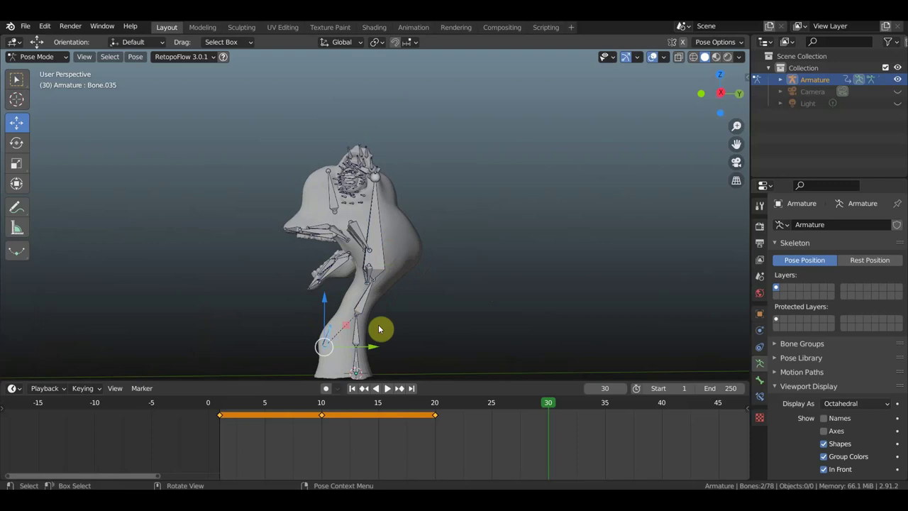
key(g)
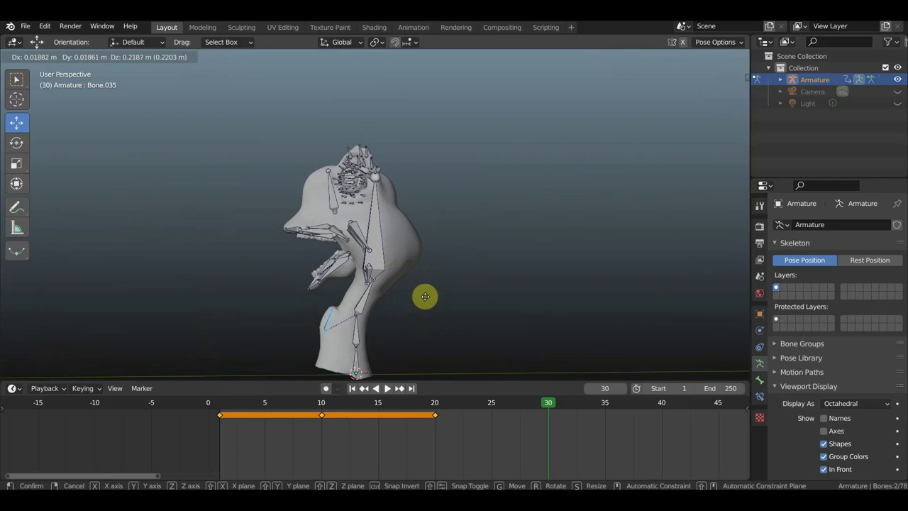
click(426, 299)
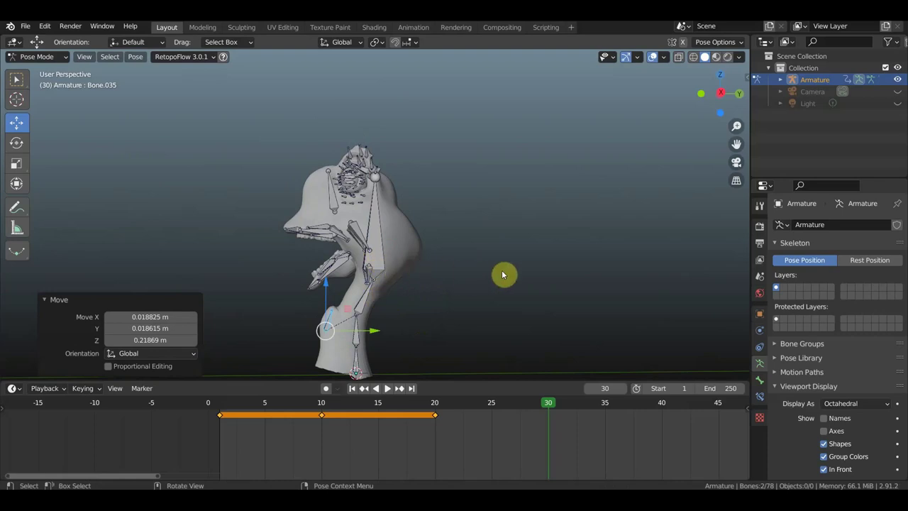
Keyframe location and rotation of all bones at frame 30.
key(a)
key(i)
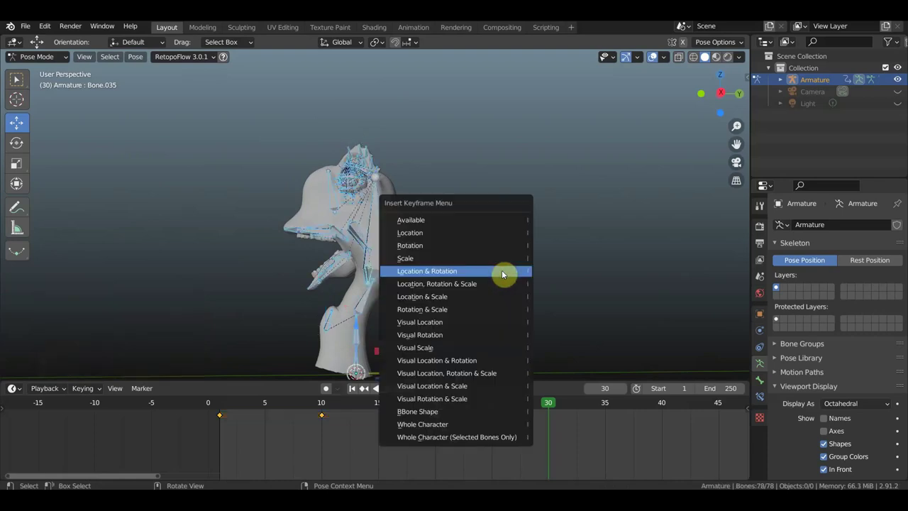
click(501, 270)
Preview the neck sway playback with bones hidden, then set the frame to 35.
click(652, 56)
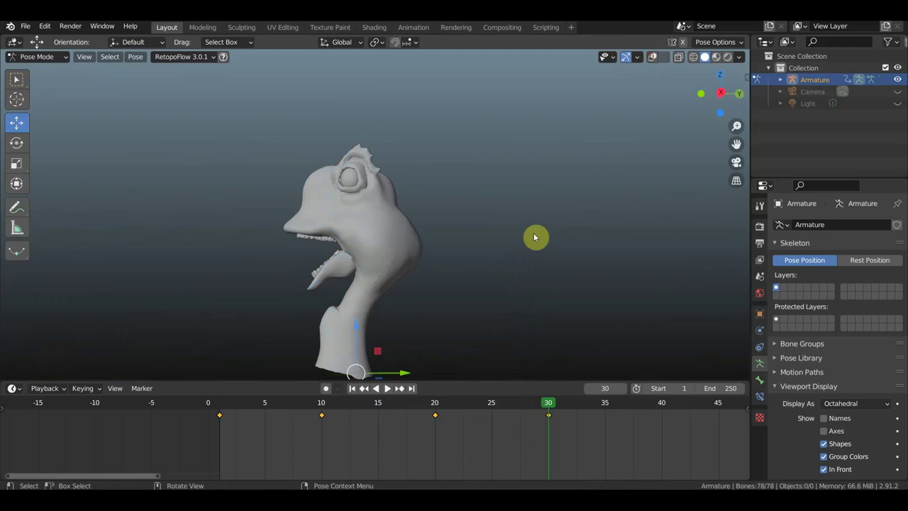
middle_drag(535, 237, 659, 248)
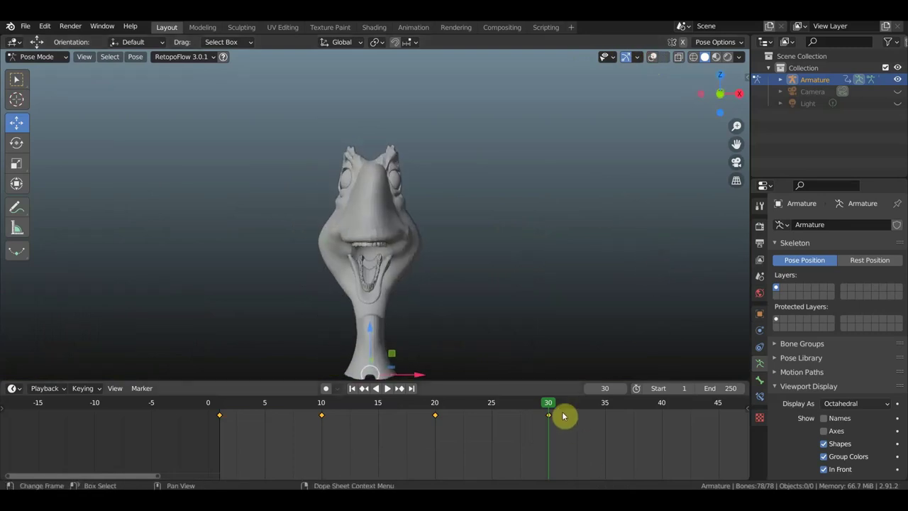
mouse_move(548, 402)
mouse_down()
mouse_move(198, 402)
mouse_move(612, 434)
mouse_move(603, 409)
mouse_up()
key(space)
mouse_move(535, 286)
middle_down()
mouse_move(400, 283)
mouse_move(400, 275)
middle_up()
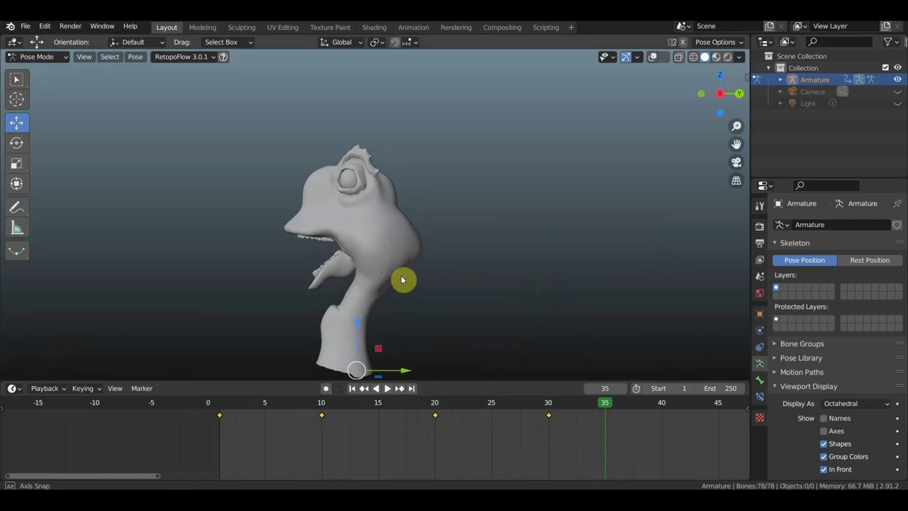
click(653, 58)
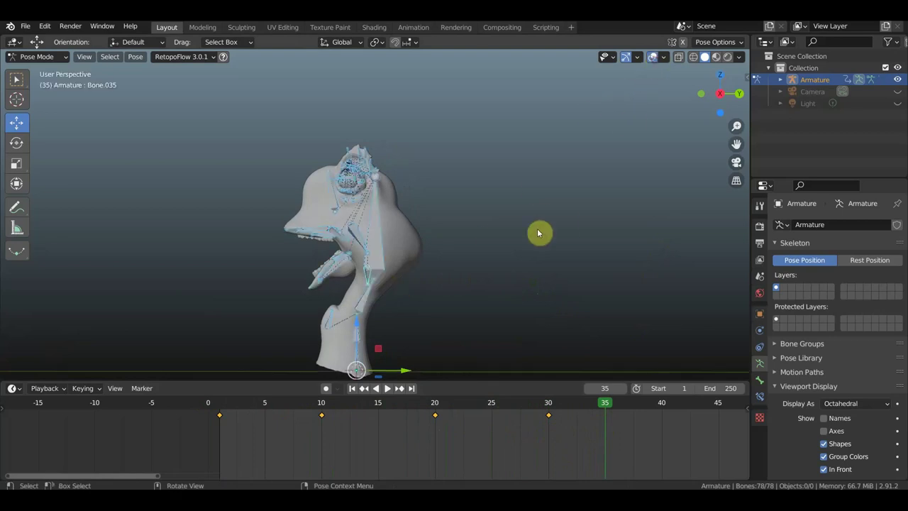
In straight side view, lower the neck bone at frame 35.
click(322, 313)
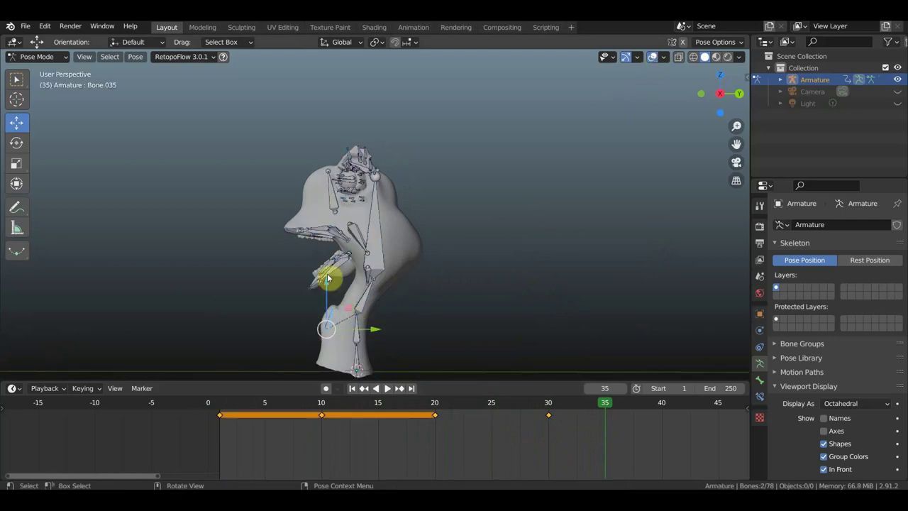
key(KP_3)
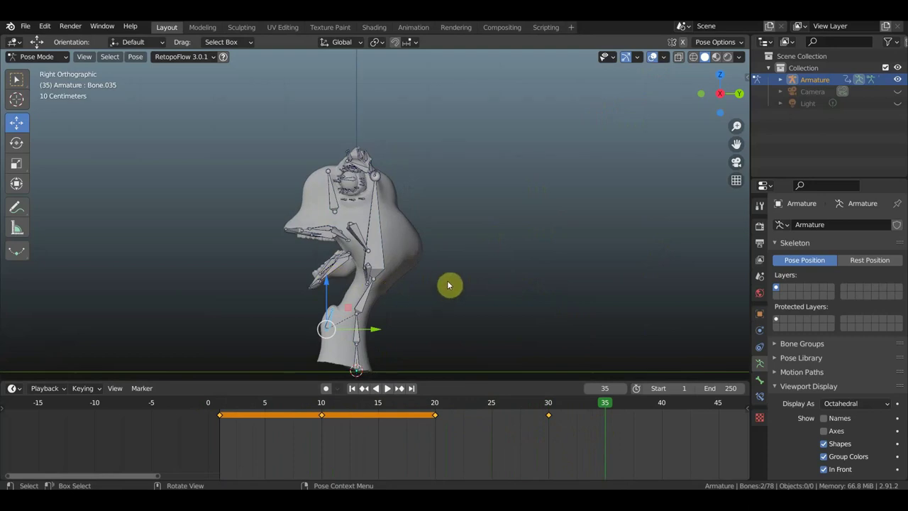
key(g)
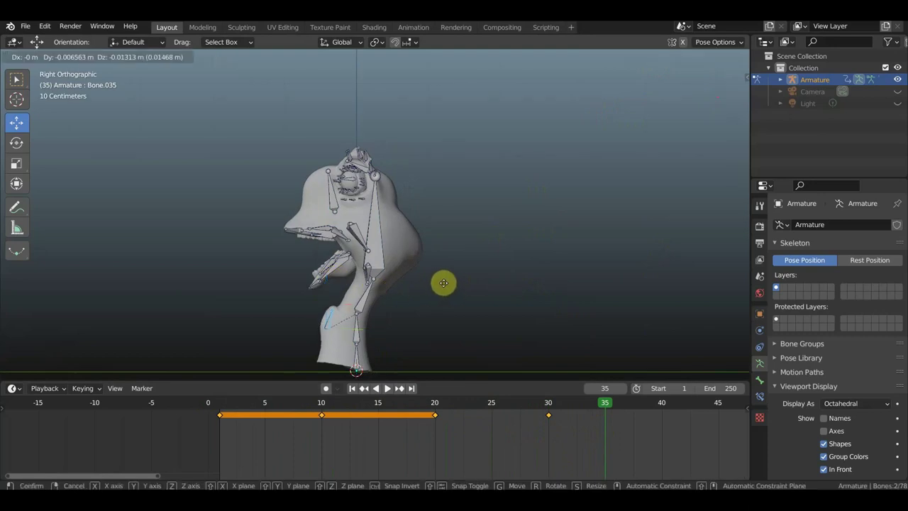
click(443, 297)
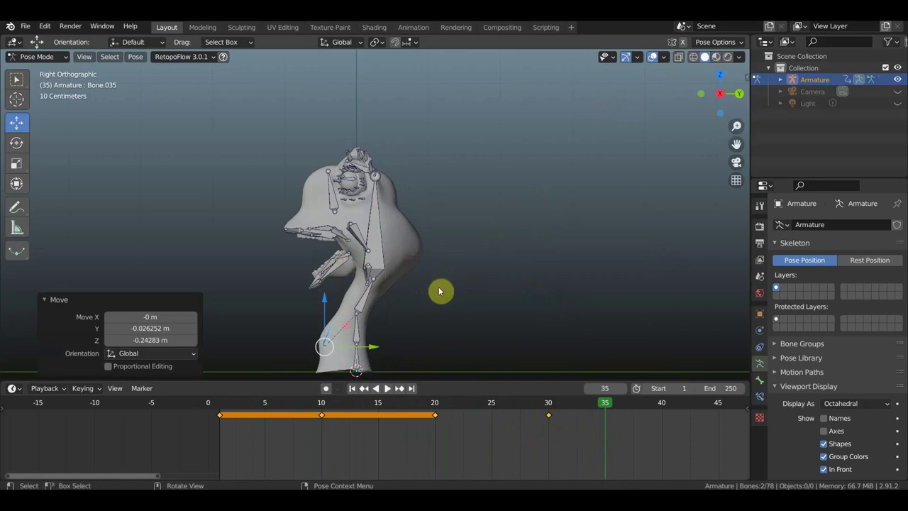
Rotate the jaw bone Bone.004 51.4° and move mouth bone Bone.008 forward.
click(323, 264)
key(r)
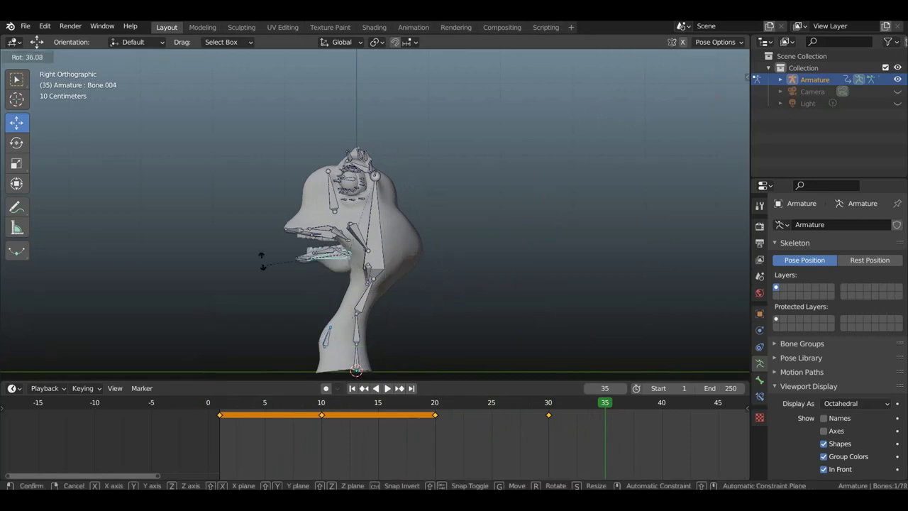
click(268, 247)
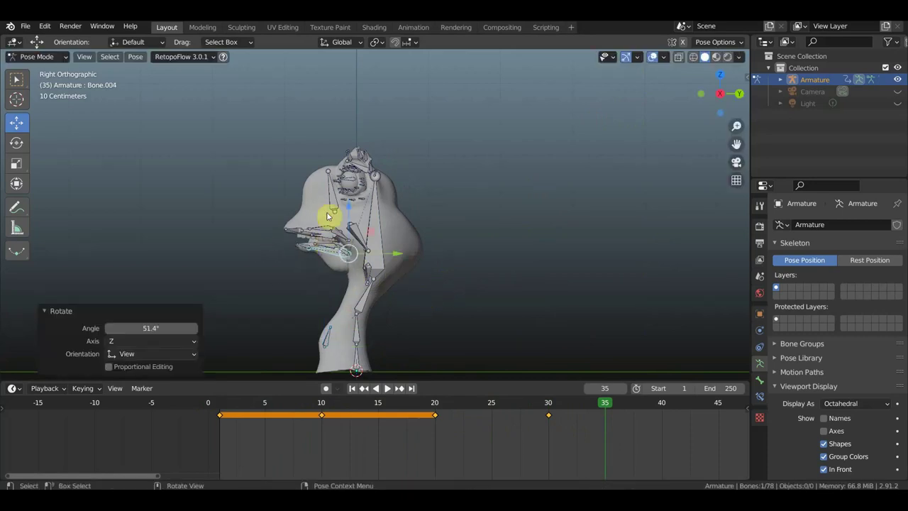
drag(417, 240, 341, 199)
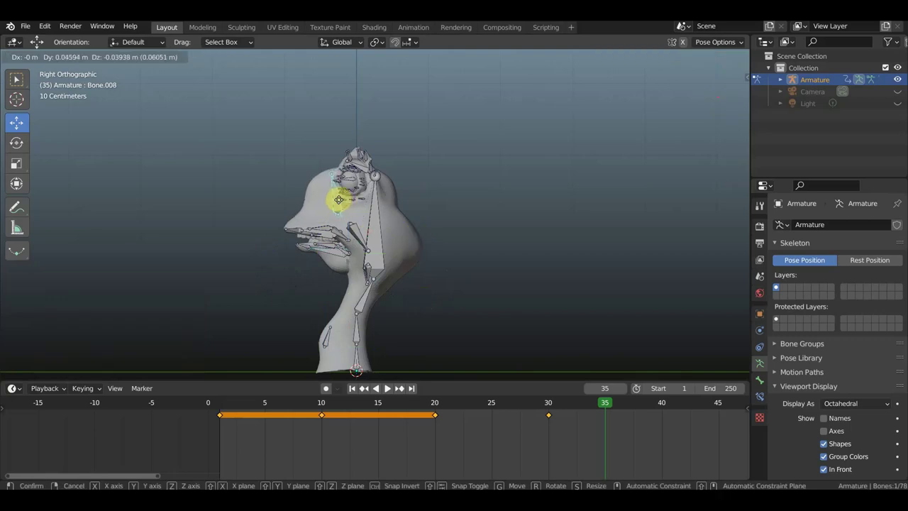
drag(339, 199, 340, 203)
Zoom in and select Bone.036, then Bone.035, checking side and front views.
scroll(376, 205, up, 2)
scroll(402, 206, up, 1)
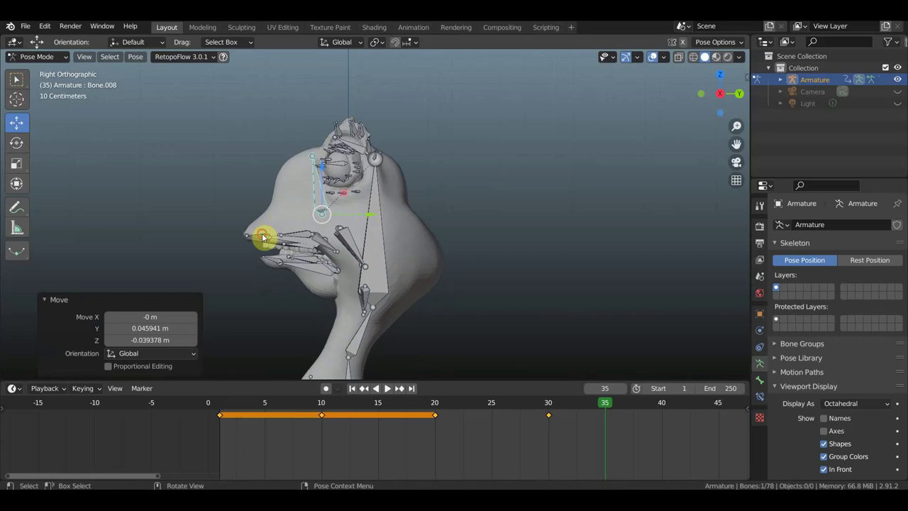
click(360, 242)
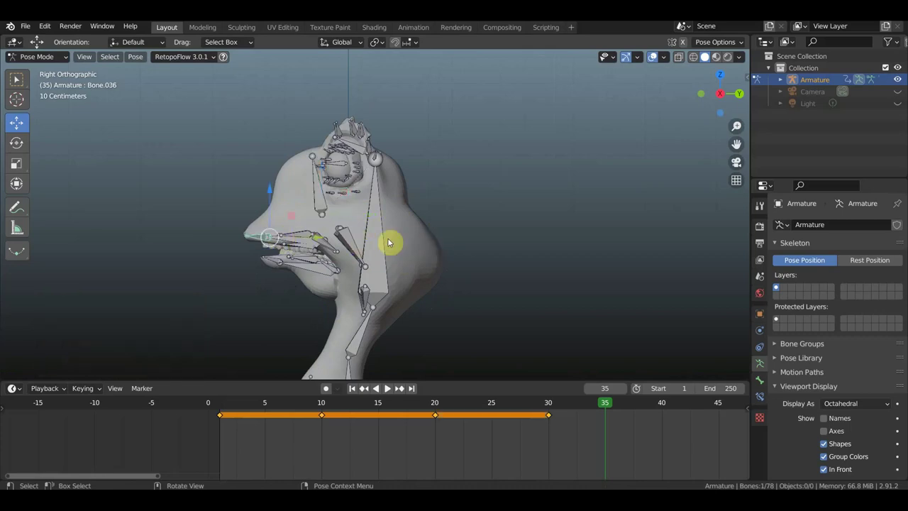
middle_drag(348, 233, 471, 256)
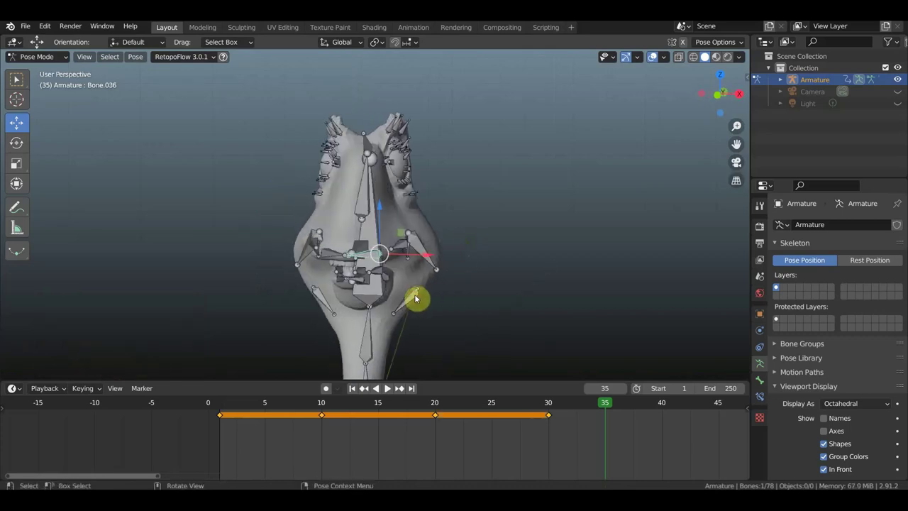
click(414, 300)
key(KP_3)
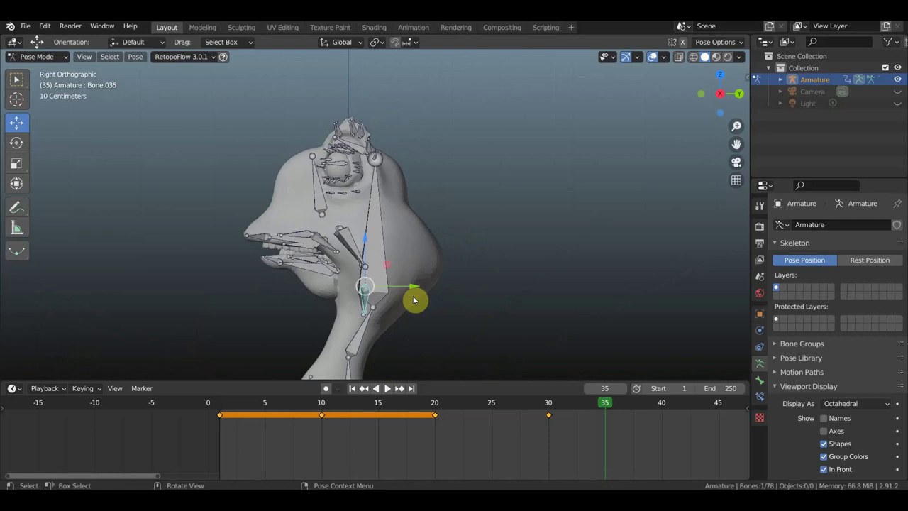
key(KP_1)
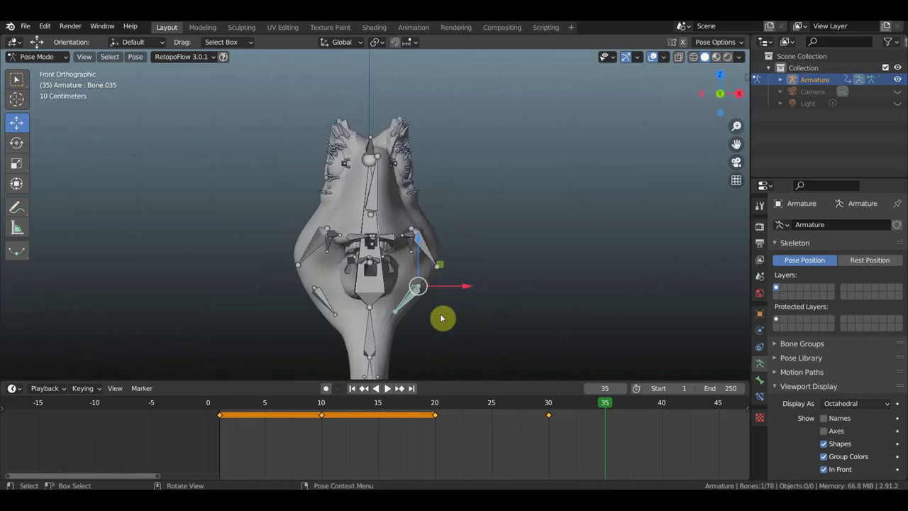
Move the right cheek bone and the left cheek bone Bone.068.
key(g)
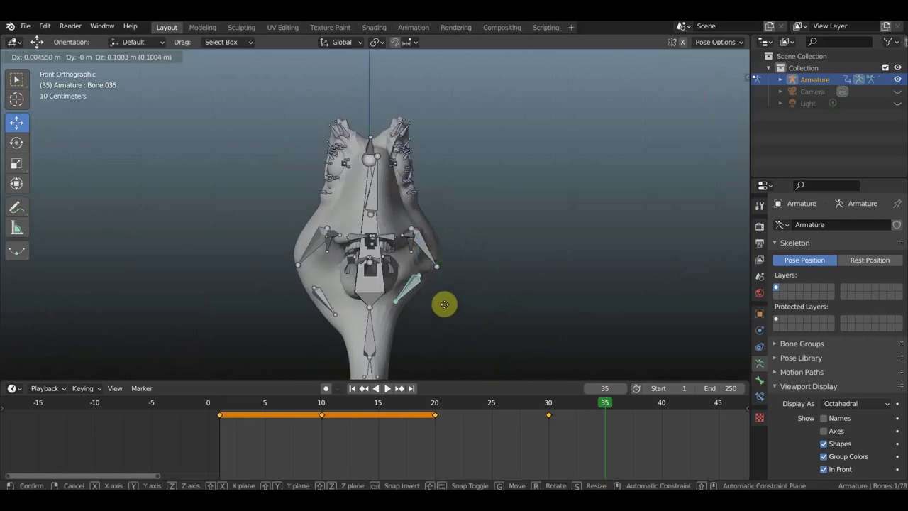
click(445, 307)
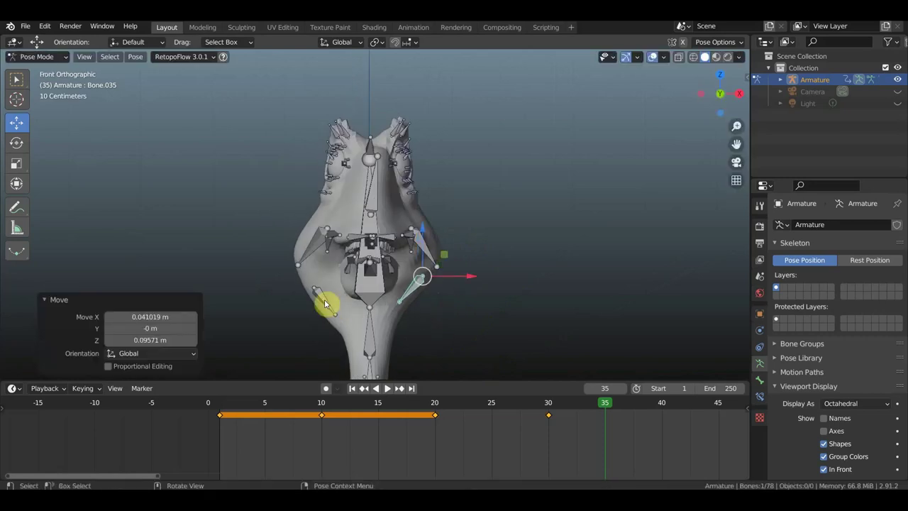
click(325, 303)
key(g)
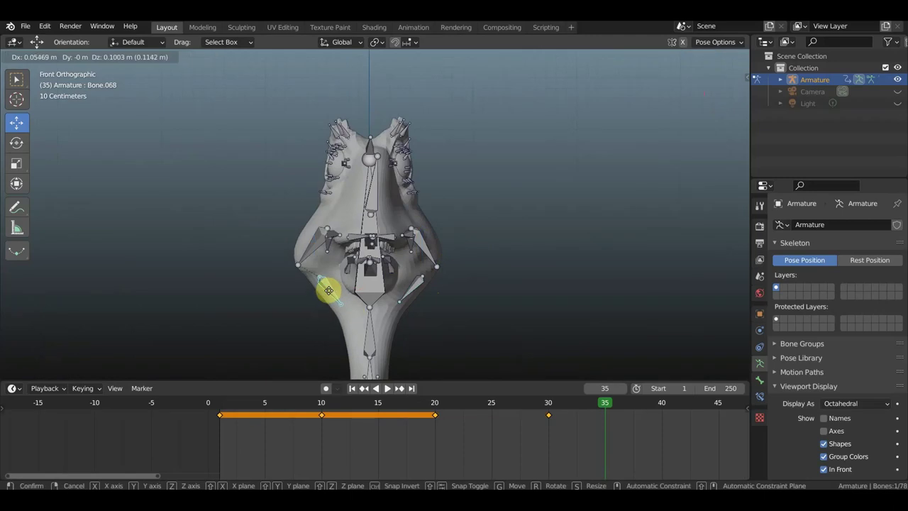
click(323, 287)
Rotate Bone.067 8.43° and Bone.034 -13.4° at the cheeks.
click(310, 248)
key(r)
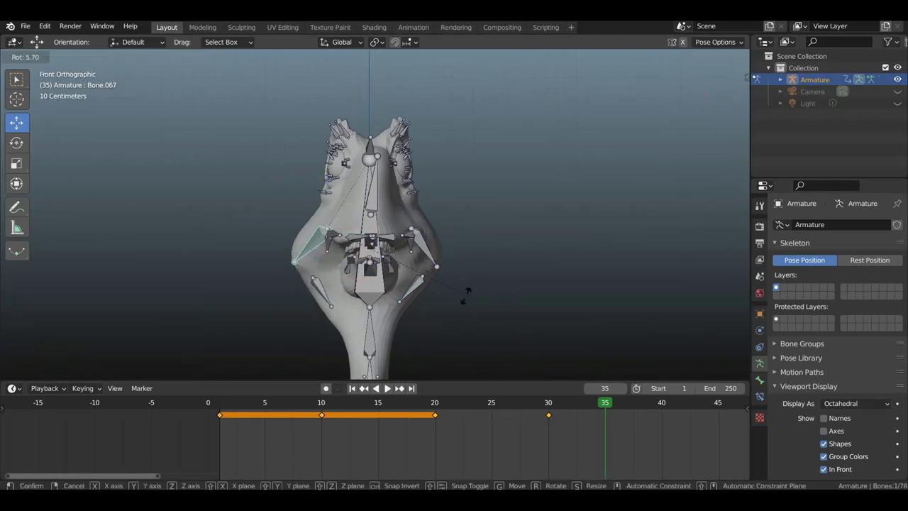
click(455, 298)
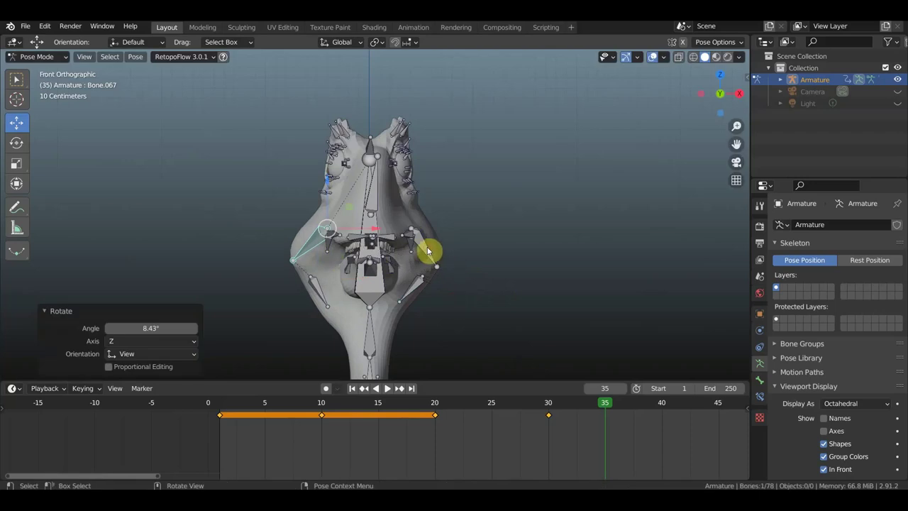
click(431, 251)
key(r)
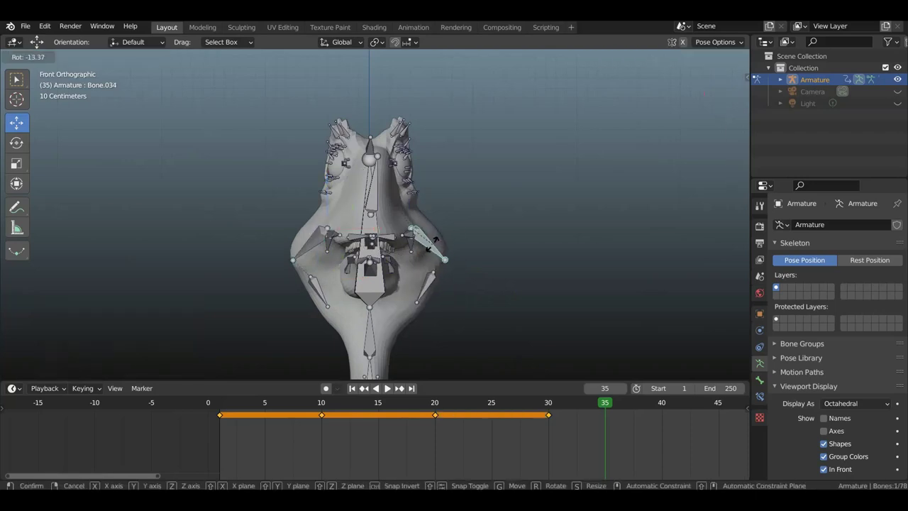
click(431, 246)
Undo the last two actions while orbiting, then switch to Right Orthographic view.
middle_drag(431, 246, 442, 244)
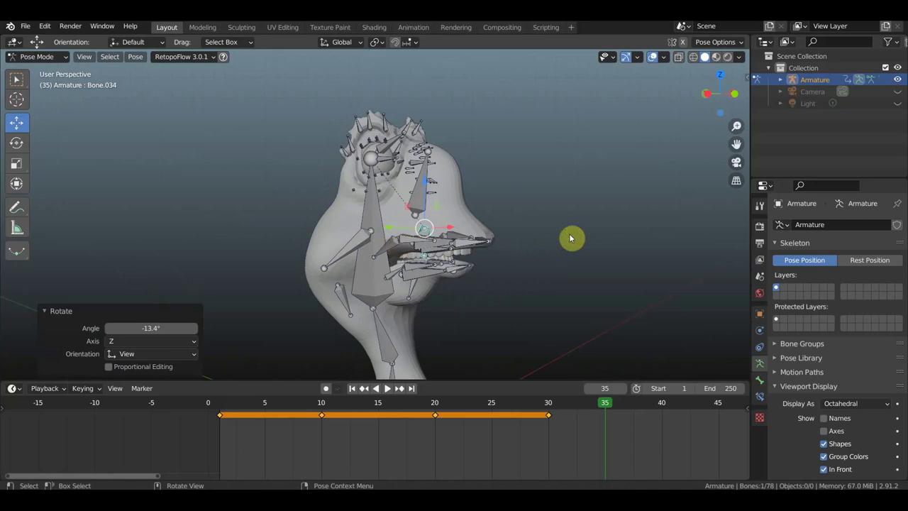
key(ctrl+z)
key(ctrl+z)
middle_drag(549, 237, 399, 250)
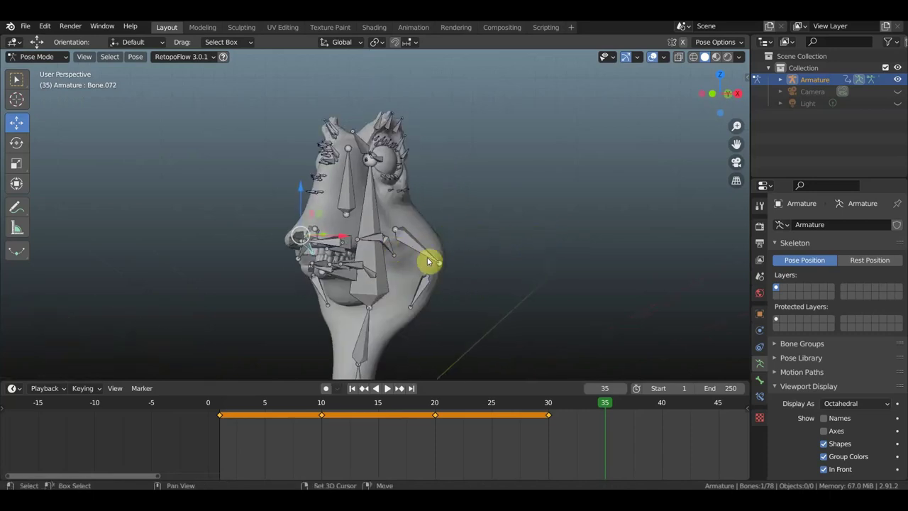
key(ctrl+z)
key(KP_3)
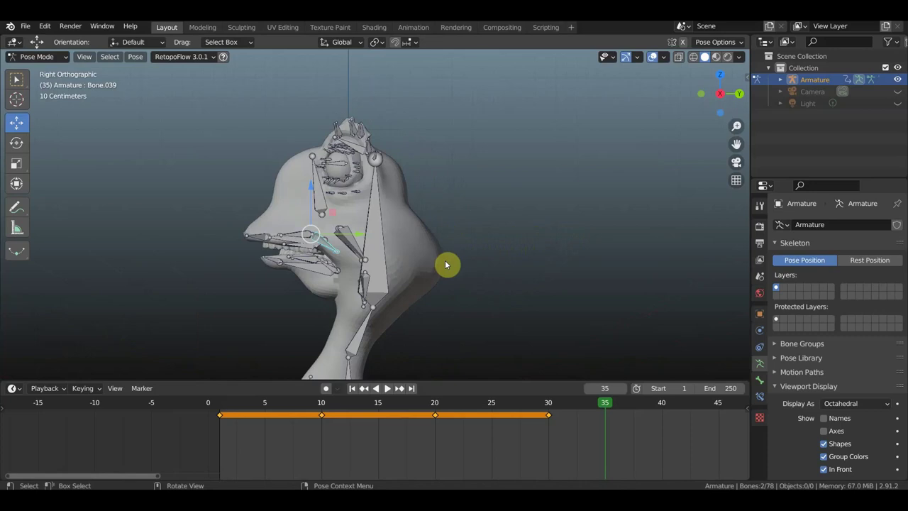
Move the selected jaw bones, then add lip and lower jaw bones and drop them lower.
key(g)
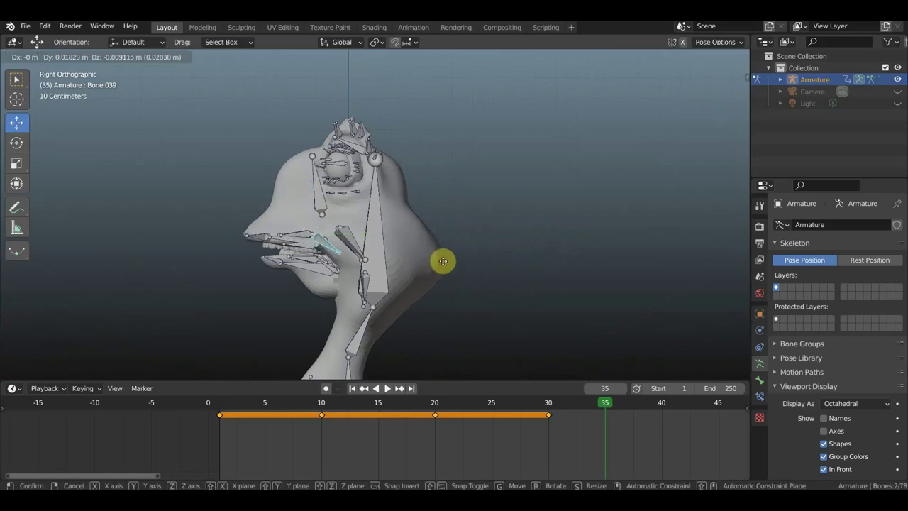
click(443, 261)
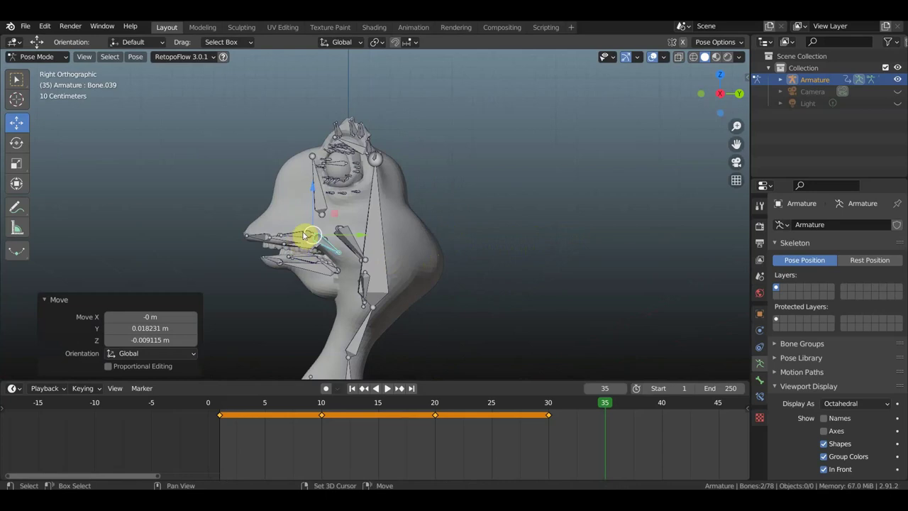
shift+click(333, 248)
mouse_move(332, 247)
middle_down()
mouse_move(508, 249)
mouse_move(476, 243)
middle_up()
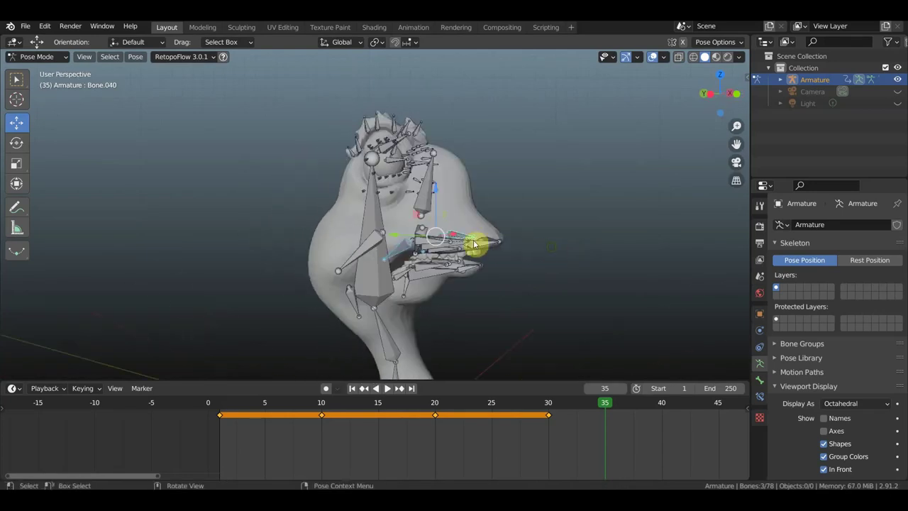
shift+click(417, 241)
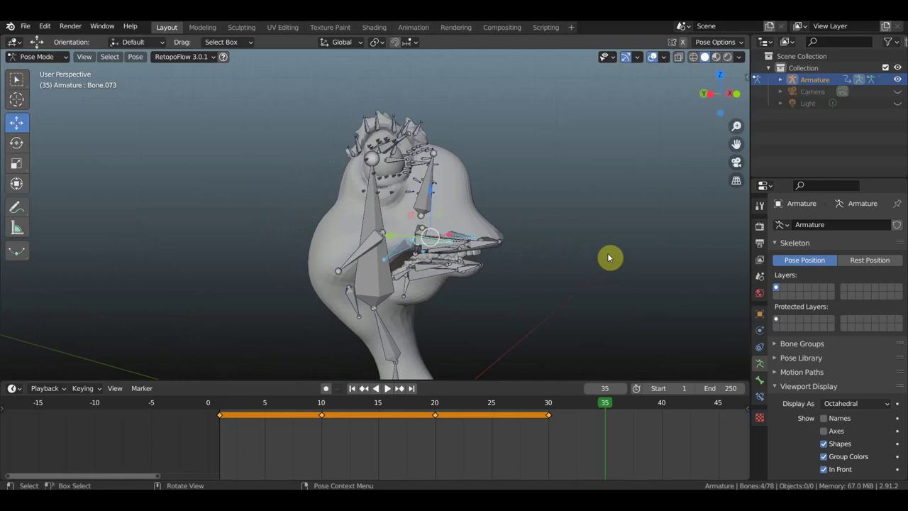
alt+middle_drag(604, 252, 506, 259)
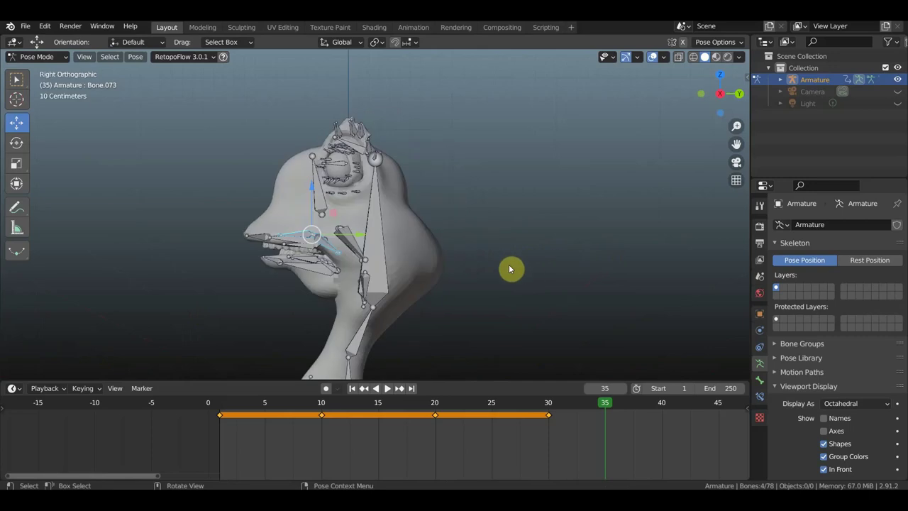
key(g)
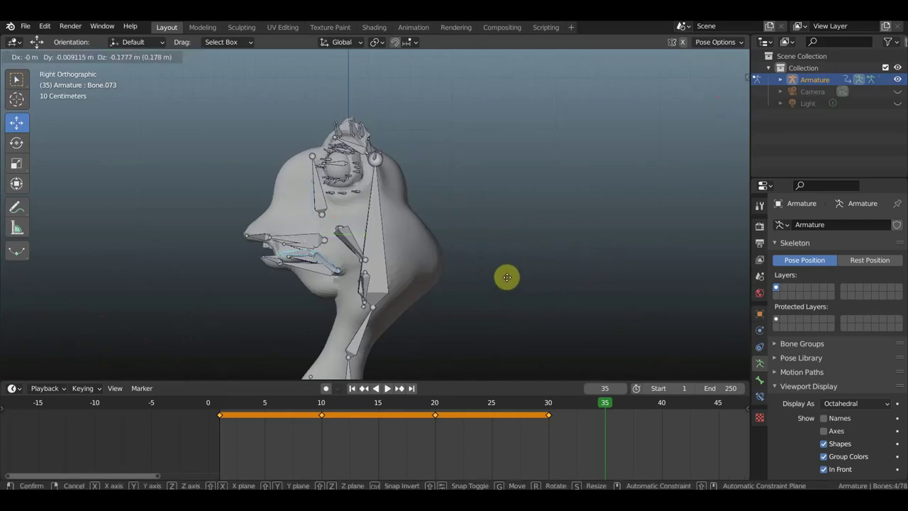
click(506, 276)
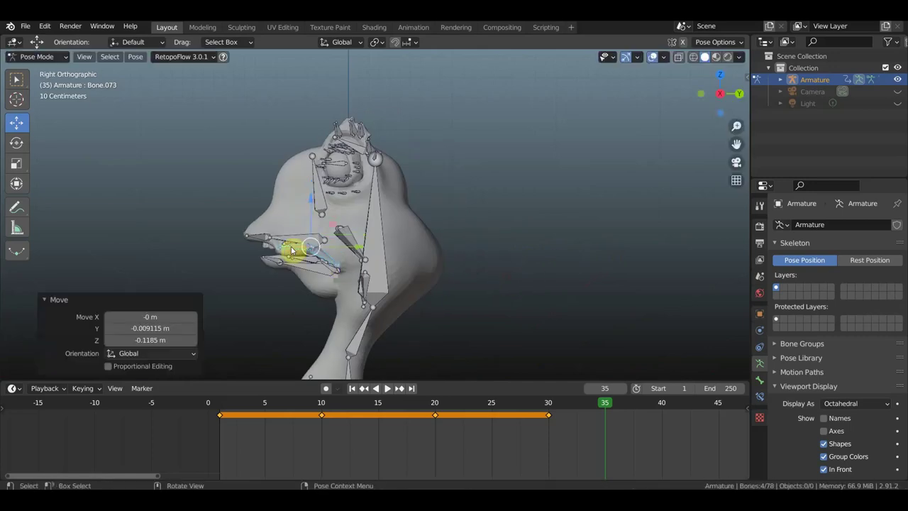
Rotate the jaw hinge bone 5.8° and the upper lip bones 13.3°.
click(483, 299)
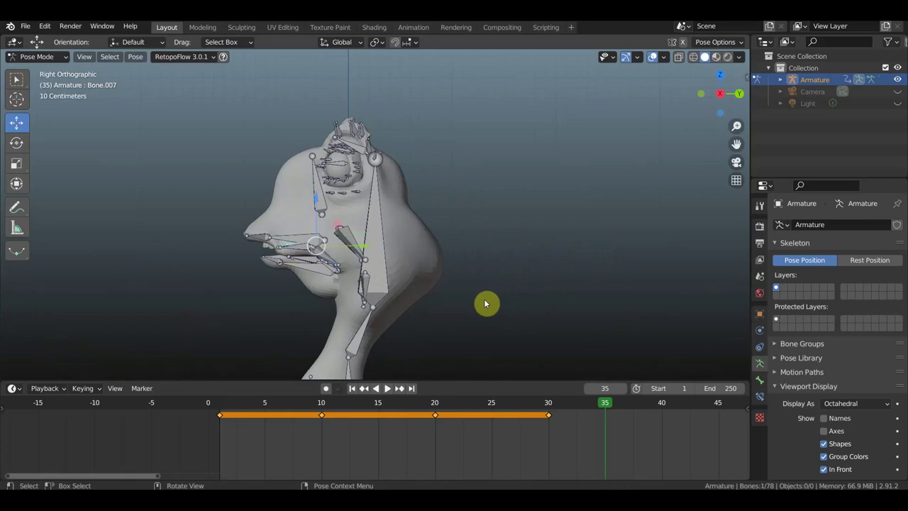
key(r)
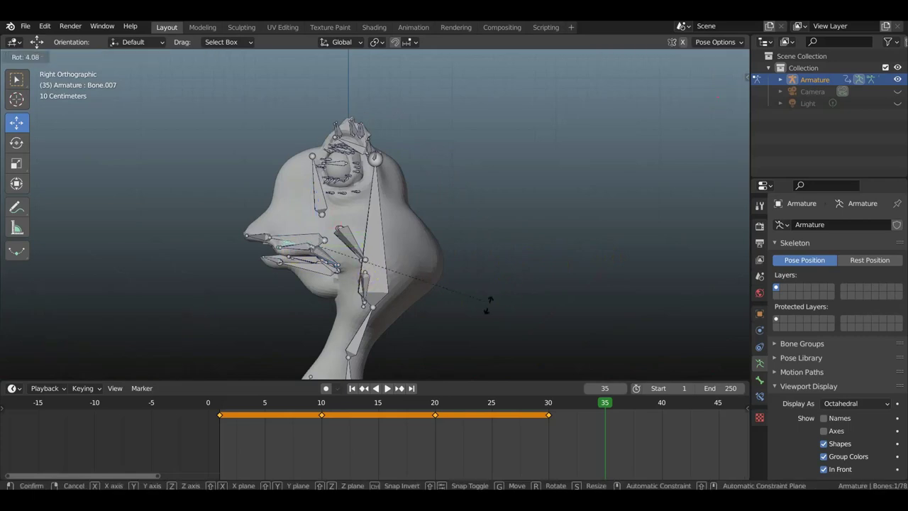
click(485, 305)
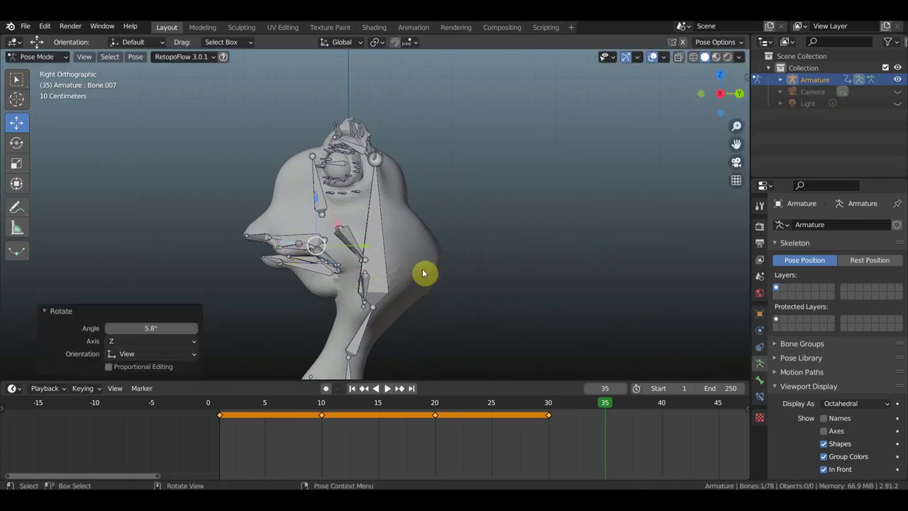
key(ctrl+z)
key(ctrl+z)
key(r)
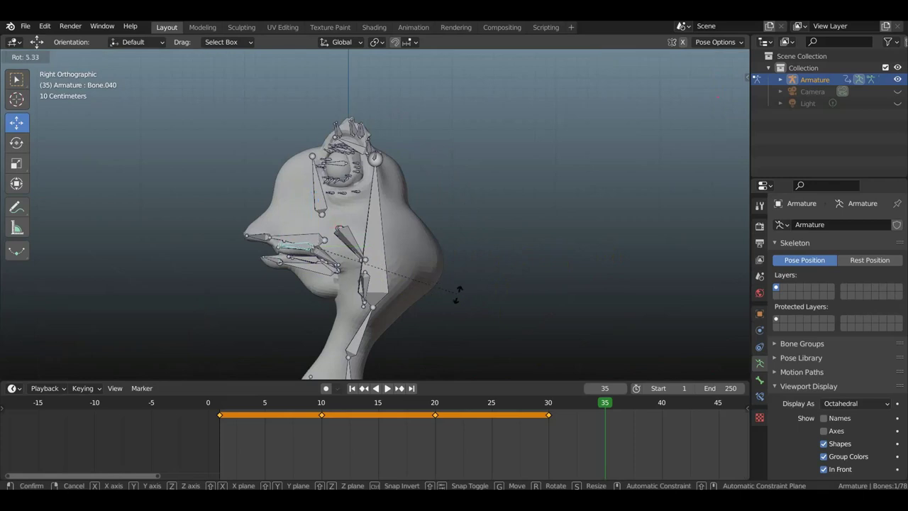
click(424, 306)
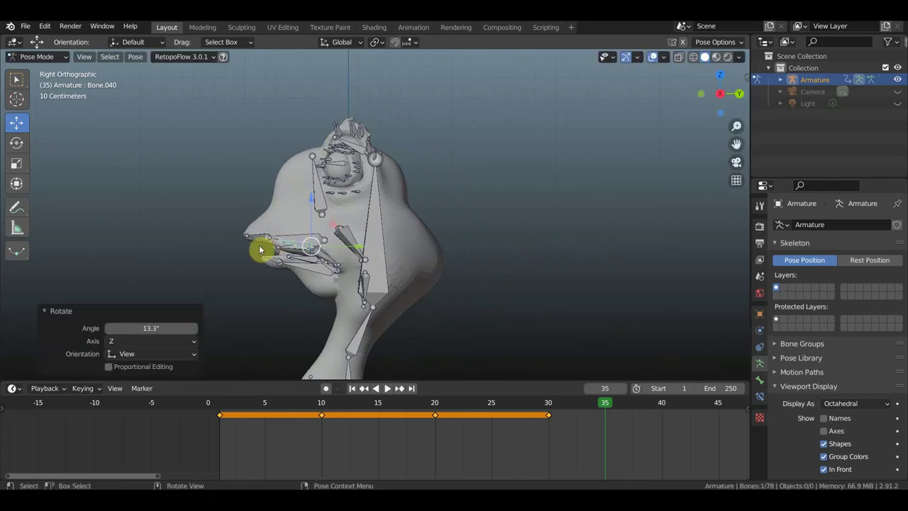
Move the upper lip bones forward and rotate them 21.8°, then add another jaw bone.
key(ctrl+z)
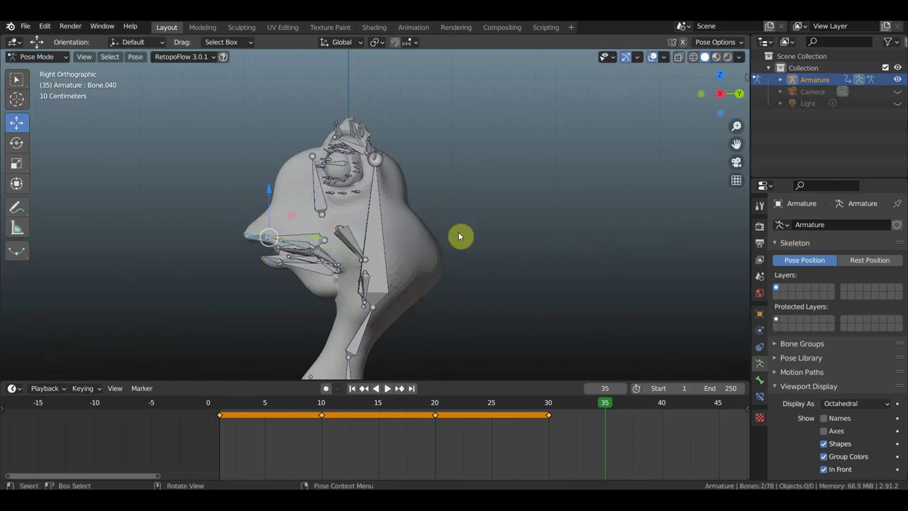
key(g)
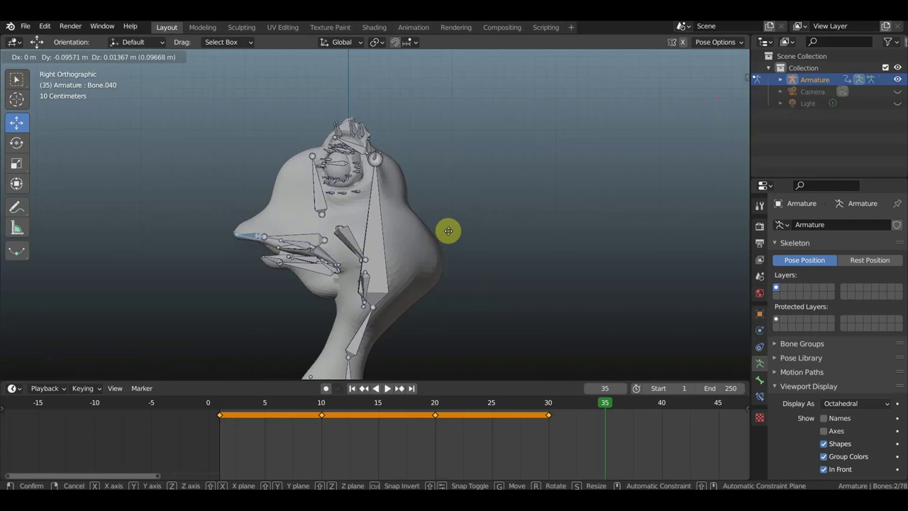
click(448, 233)
key(r)
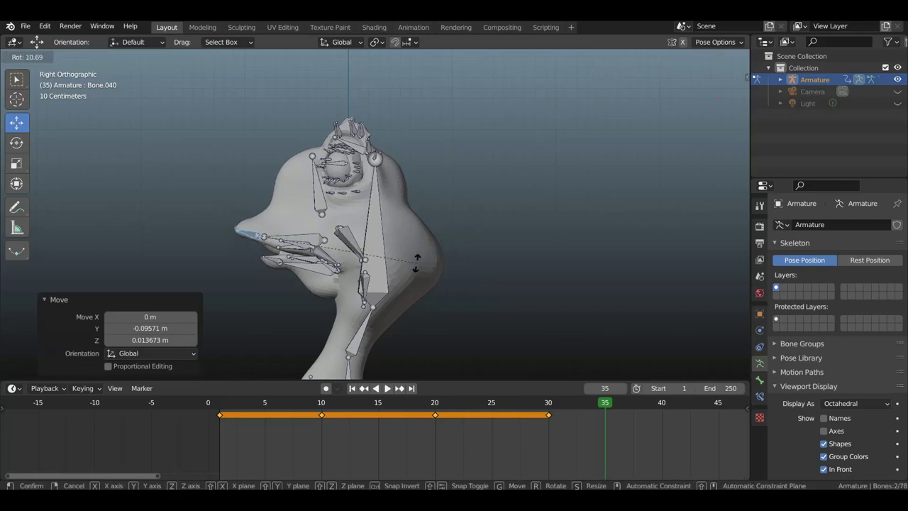
click(383, 287)
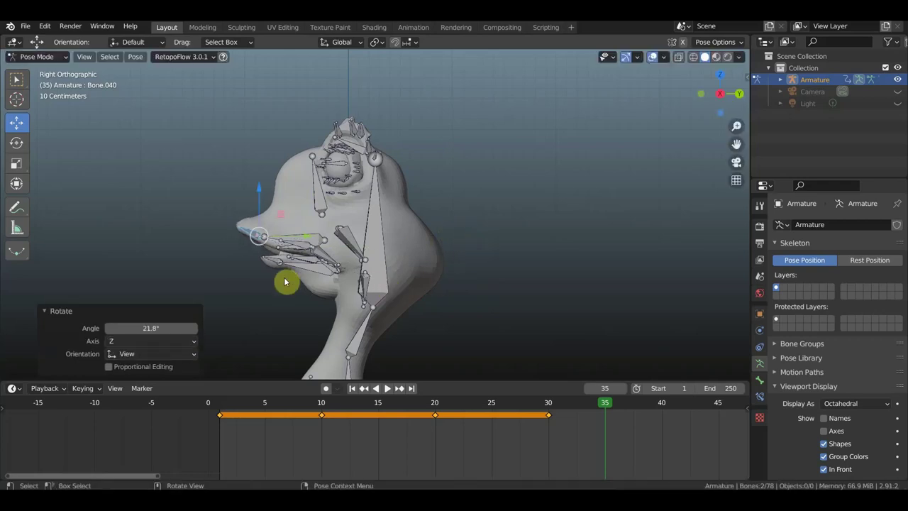
shift+click(373, 256)
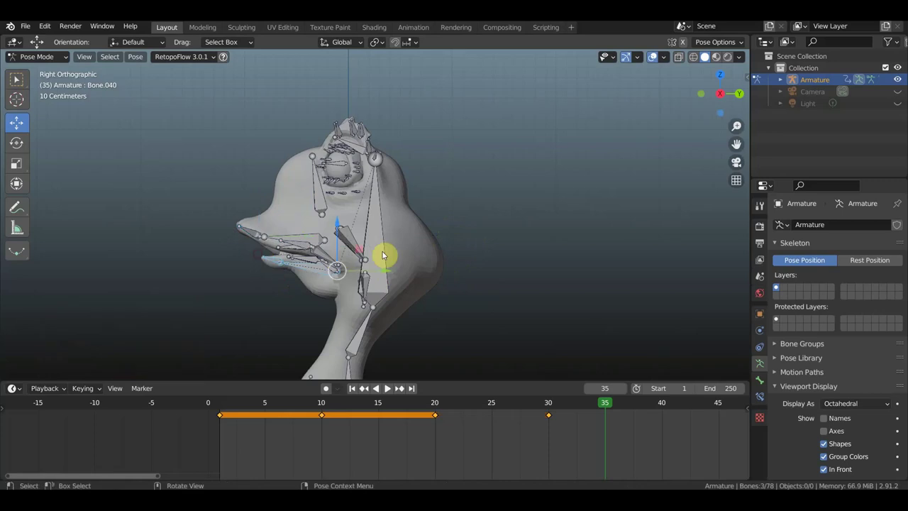
mouse_move(284, 263)
middle_down()
mouse_move(344, 270)
mouse_move(320, 143)
middle_up()
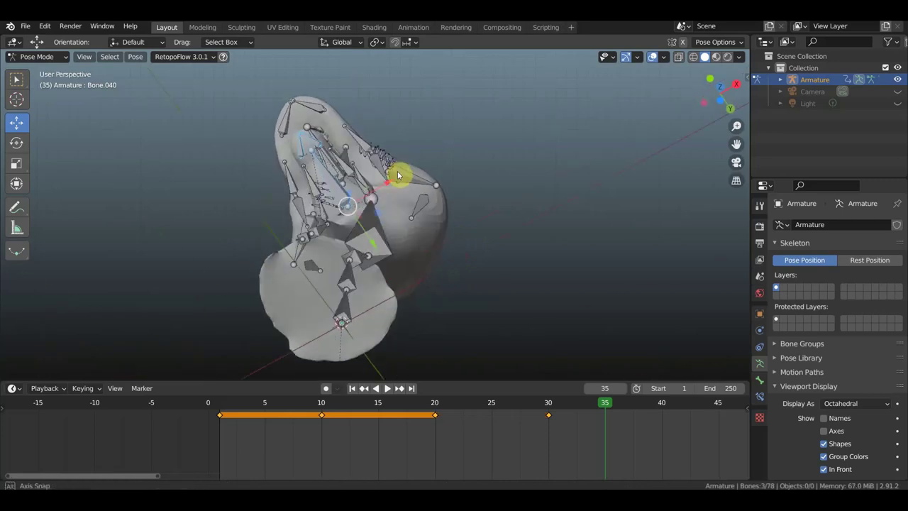
Rotate the two lower-lip bones Bone.037 and Bone.070 by -23.2°.
scroll(319, 143, up, 2)
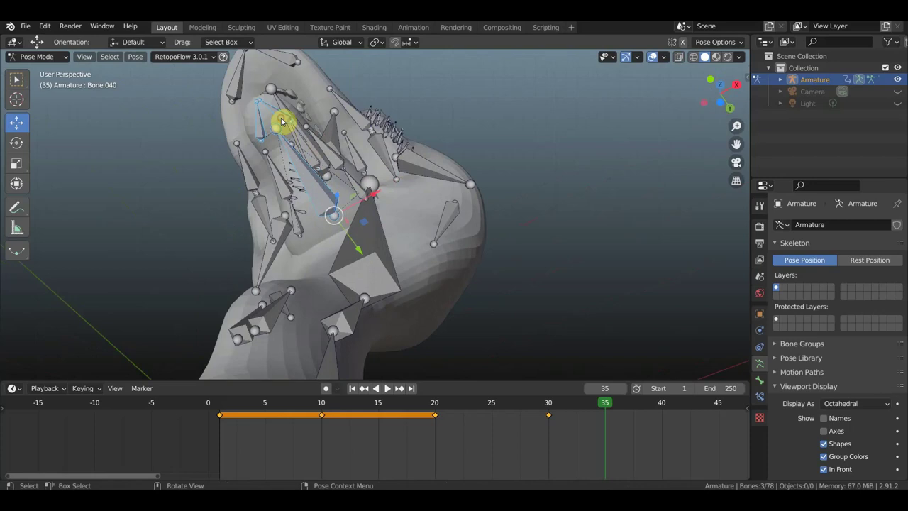
click(280, 119)
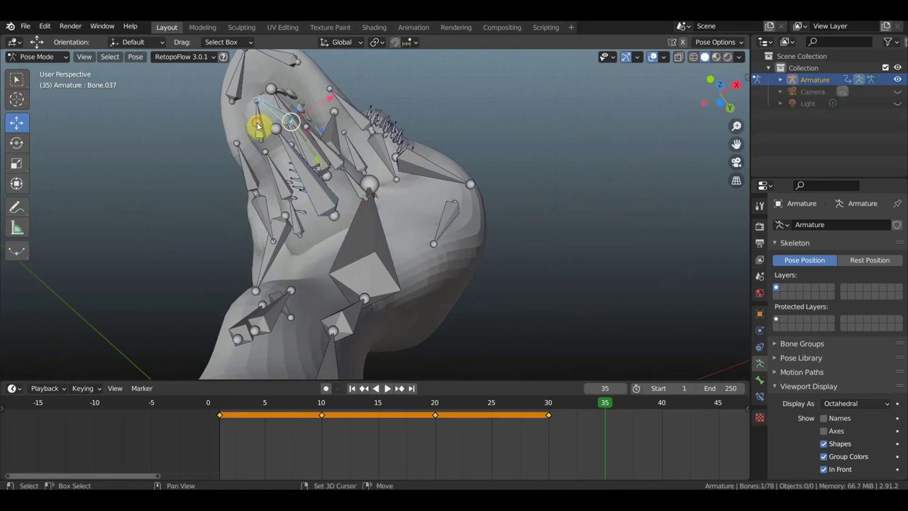
key(shift+bracketright)
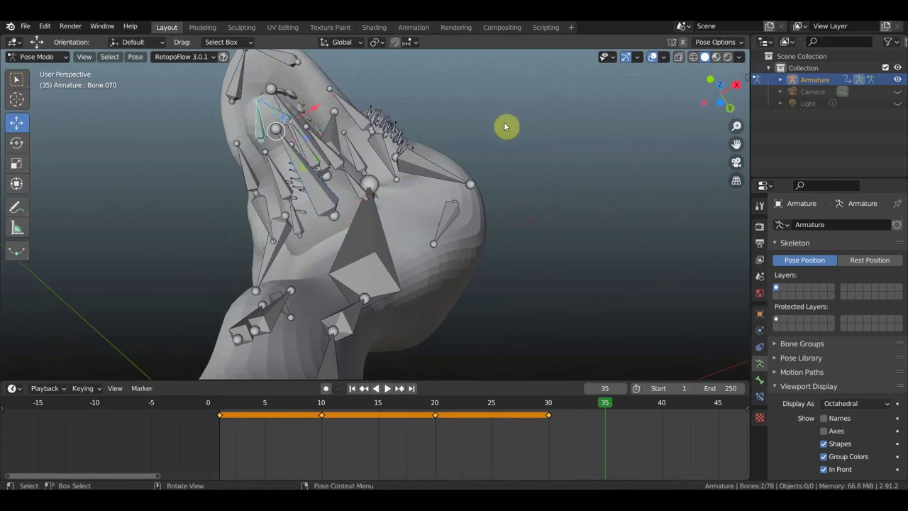
mouse_move(505, 126)
middle_down()
mouse_move(507, 221)
mouse_move(533, 211)
middle_up()
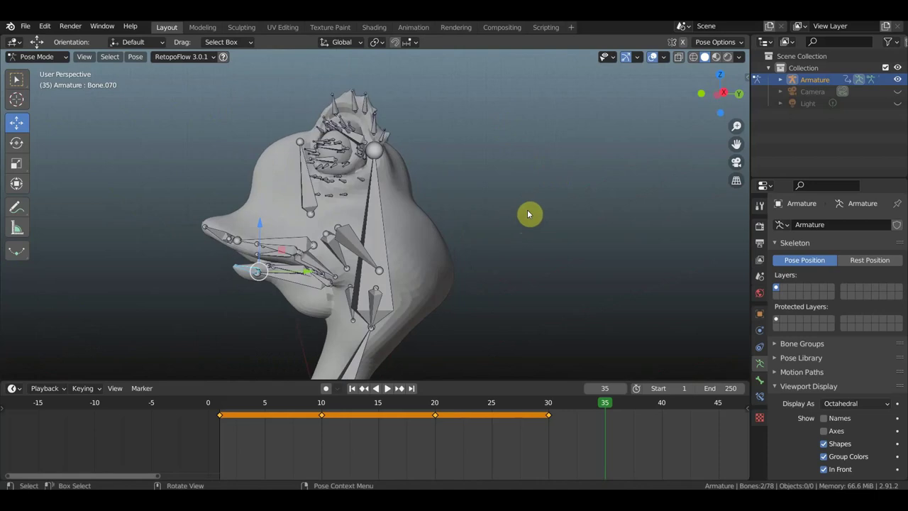
key(r)
click(448, 137)
mouse_move(449, 137)
middle_down()
mouse_move(572, 183)
mouse_move(488, 183)
mouse_move(503, 209)
mouse_move(480, 199)
middle_up()
Zoom to the eye and select the eyelid bones around it.
scroll(361, 175, up, 1)
mouse_move(401, 173)
middle_down()
mouse_move(415, 173)
mouse_move(403, 172)
mouse_move(369, 125)
middle_up()
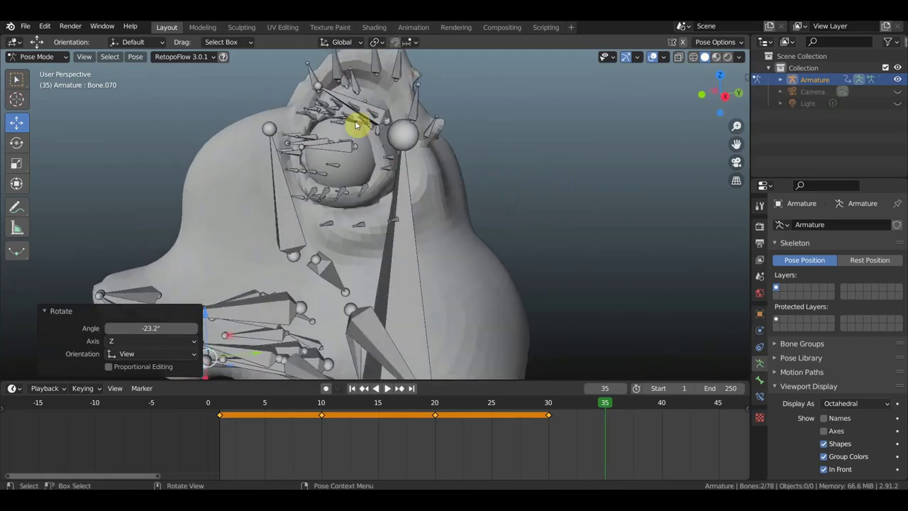
click(346, 119)
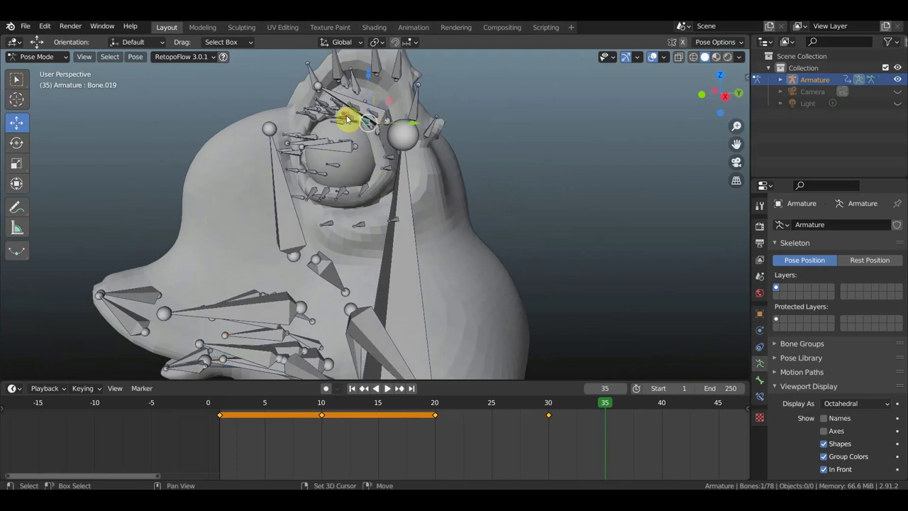
mouse_move(376, 133)
middle_down()
mouse_move(442, 148)
mouse_move(459, 201)
mouse_move(472, 192)
mouse_move(469, 202)
middle_up()
scroll(472, 192, up, 3)
scroll(498, 193, down, 1)
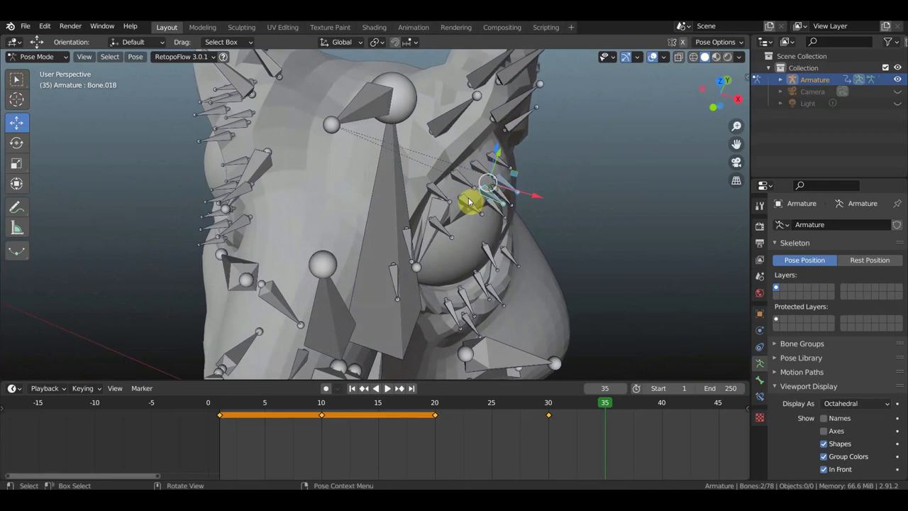
shift+click(469, 208)
shift+click(447, 223)
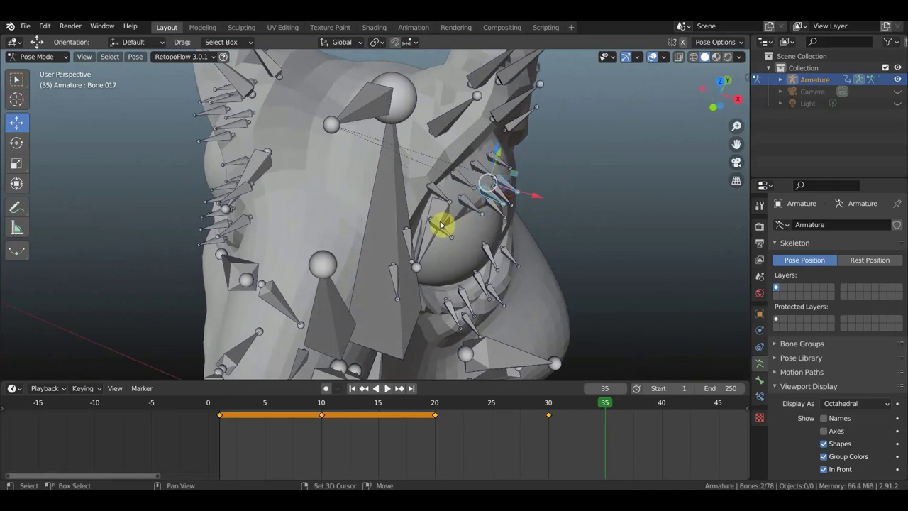
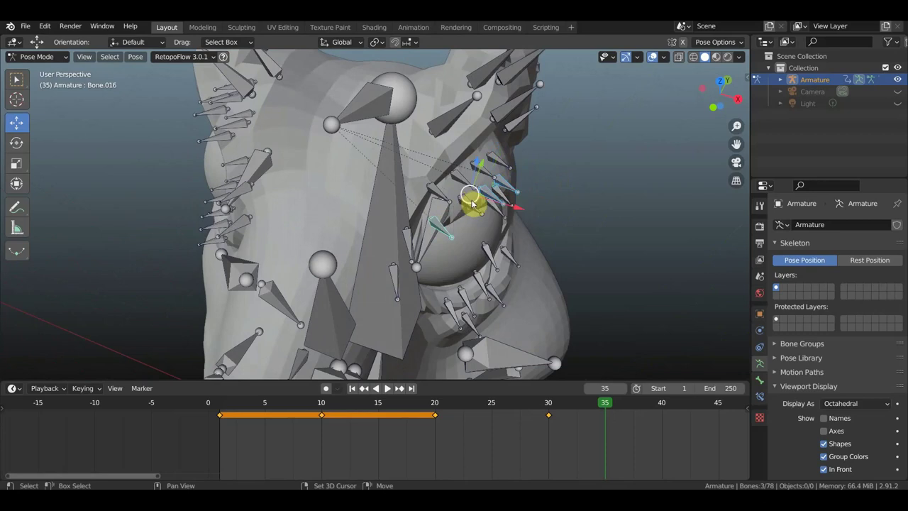
At frame 35, shift the eye bones, then box-select bones around the eye and move them.
key(shift+bracketright)
mouse_move(566, 217)
middle_down()
mouse_move(503, 187)
mouse_move(510, 170)
middle_up()
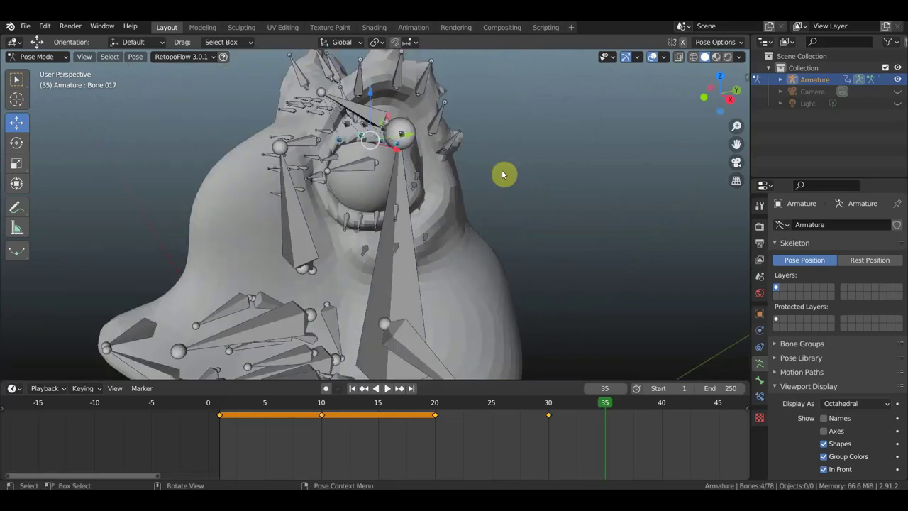
key(g)
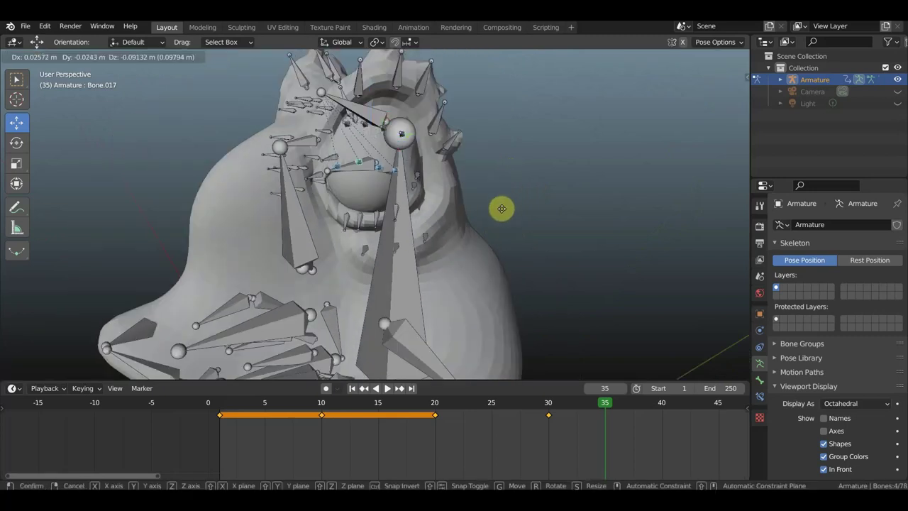
click(500, 223)
mouse_move(497, 227)
middle_down()
mouse_move(424, 223)
mouse_move(470, 217)
middle_up()
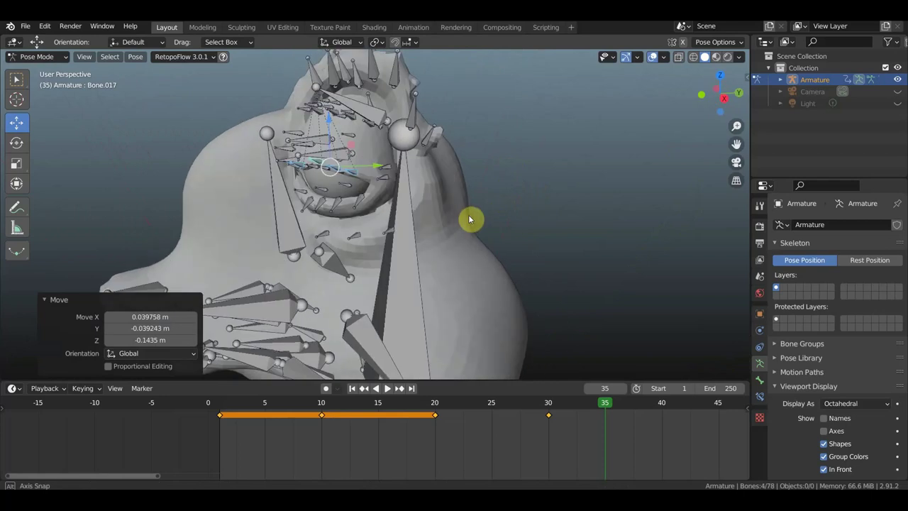
mouse_move(381, 209)
middle_down()
mouse_move(439, 208)
mouse_move(378, 210)
mouse_move(372, 218)
middle_up()
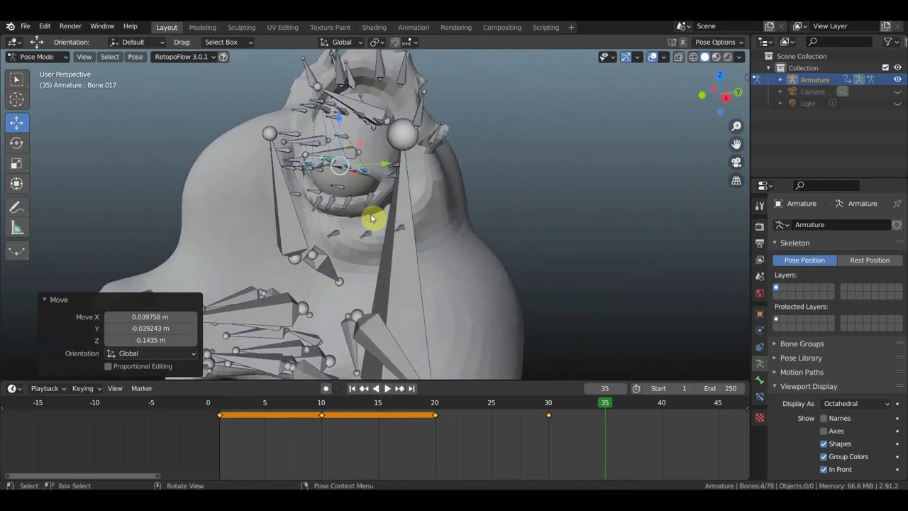
mouse_move(370, 217)
mouse_down()
mouse_move(312, 205)
mouse_move(369, 205)
mouse_up()
mouse_move(369, 205)
middle_down()
mouse_move(106, 213)
mouse_move(383, 199)
middle_up()
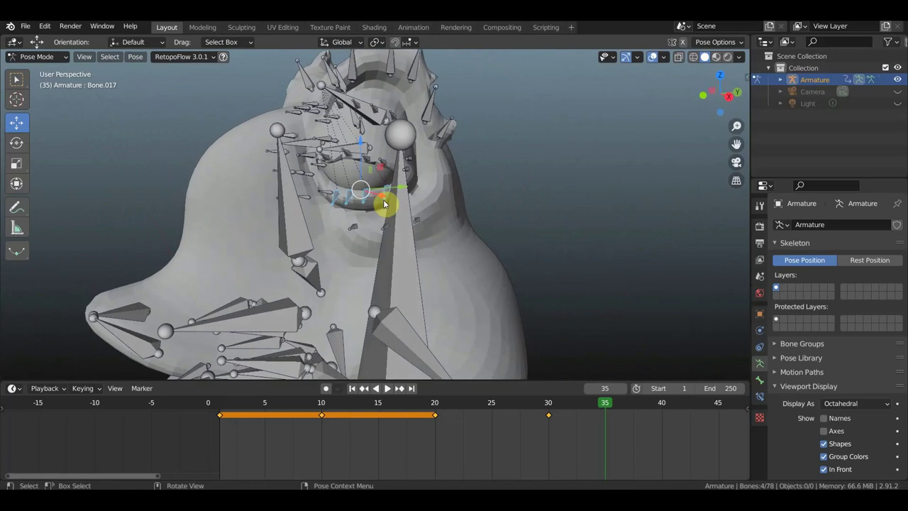
key(g)
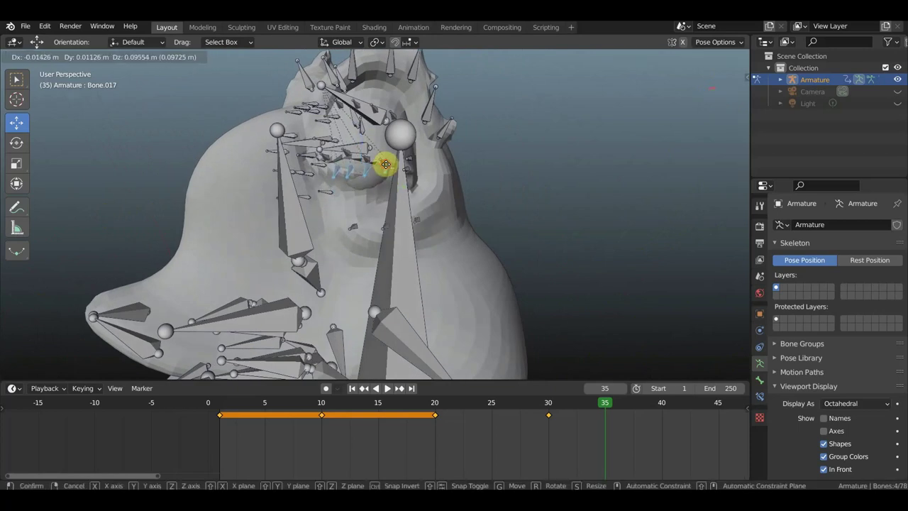
click(386, 164)
Reposition Bone.017, rotate it 8.15° on Z and nudge it upward about 0.02 m.
mouse_move(385, 196)
middle_down()
mouse_move(284, 203)
mouse_move(301, 191)
middle_up()
key(g)
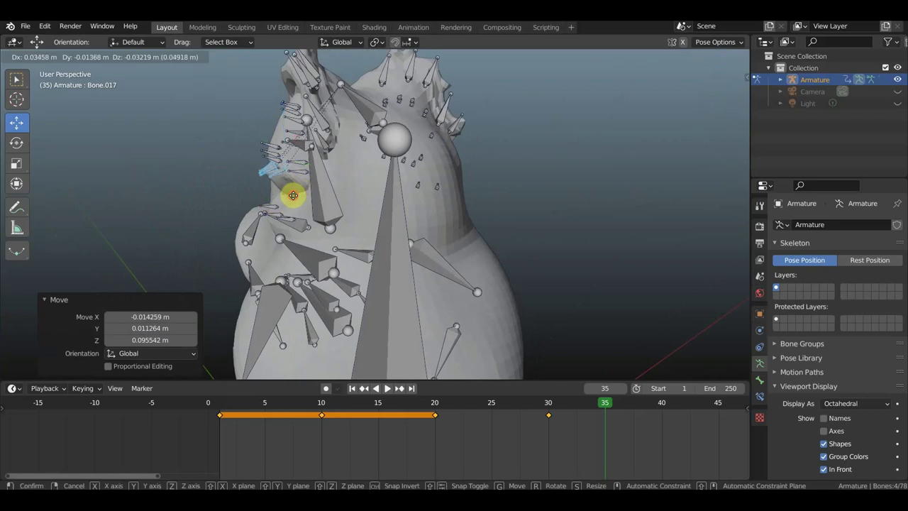
click(293, 195)
mouse_move(341, 203)
middle_down()
mouse_move(419, 198)
mouse_move(279, 192)
mouse_move(357, 200)
middle_up()
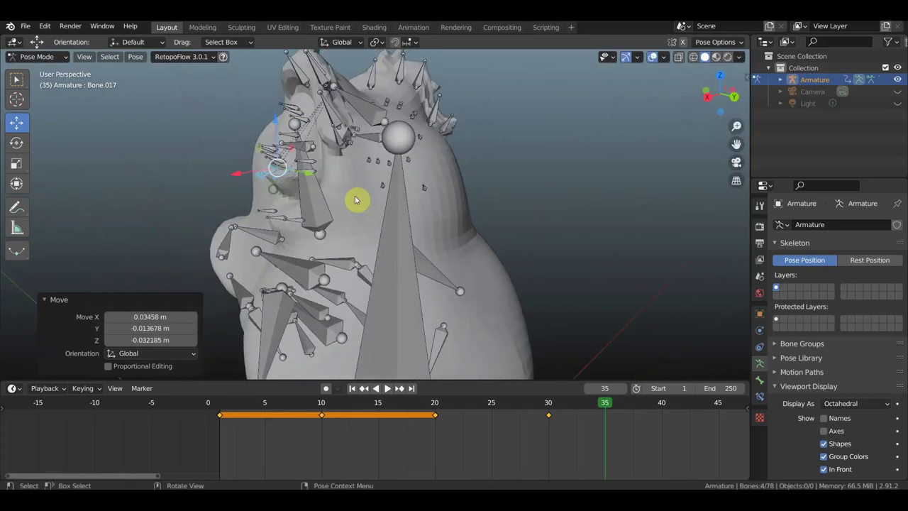
key(r)
click(356, 210)
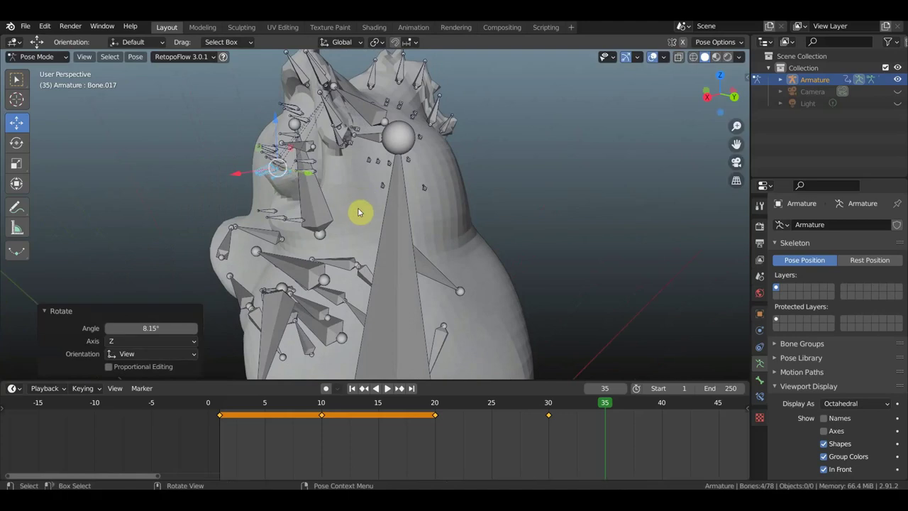
key(g)
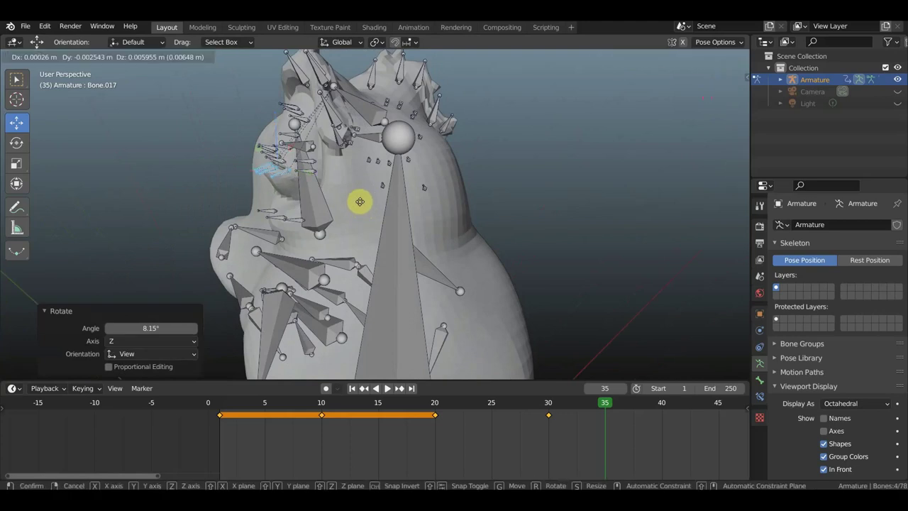
click(360, 202)
mouse_move(360, 202)
middle_down()
mouse_move(543, 245)
mouse_move(574, 245)
mouse_move(597, 220)
mouse_move(324, 211)
mouse_move(289, 173)
mouse_move(355, 166)
middle_up()
Select more bones around the eye and raise them upward.
mouse_move(377, 215)
middle_down()
mouse_move(447, 220)
mouse_move(533, 210)
middle_up()
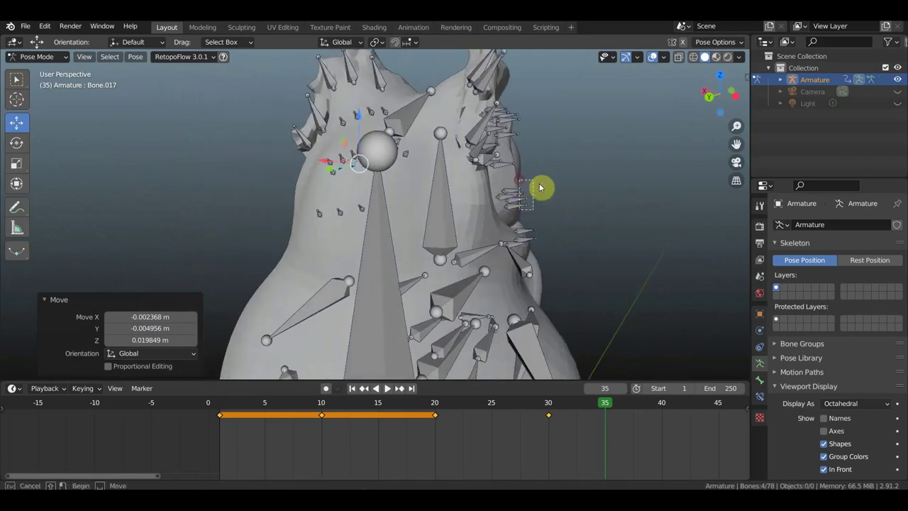
drag(520, 184, 522, 186)
mouse_move(547, 188)
middle_down()
mouse_move(474, 205)
mouse_move(429, 191)
mouse_move(342, 204)
middle_up()
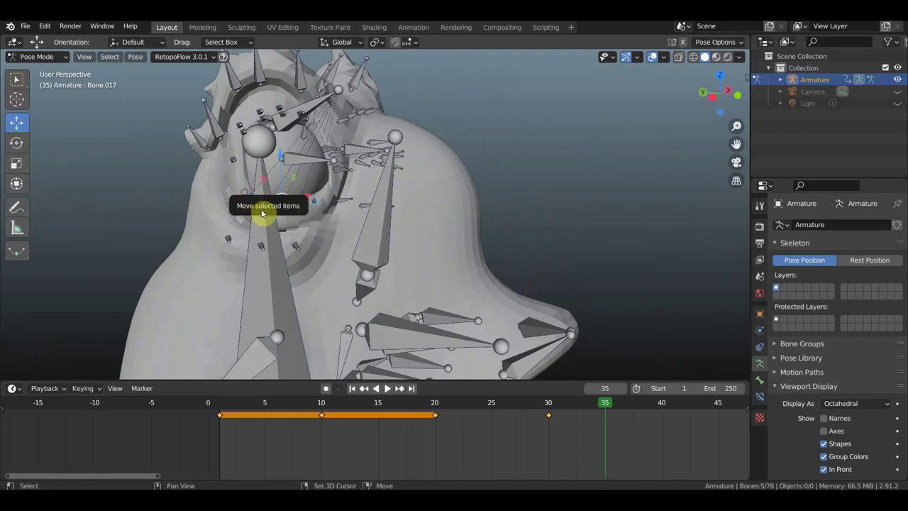
scroll(260, 209, up, 3)
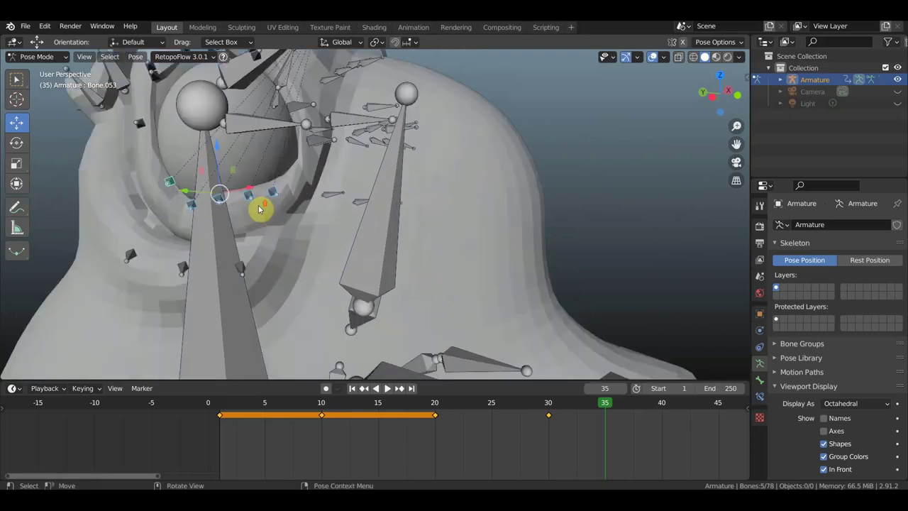
drag(171, 179, 257, 216)
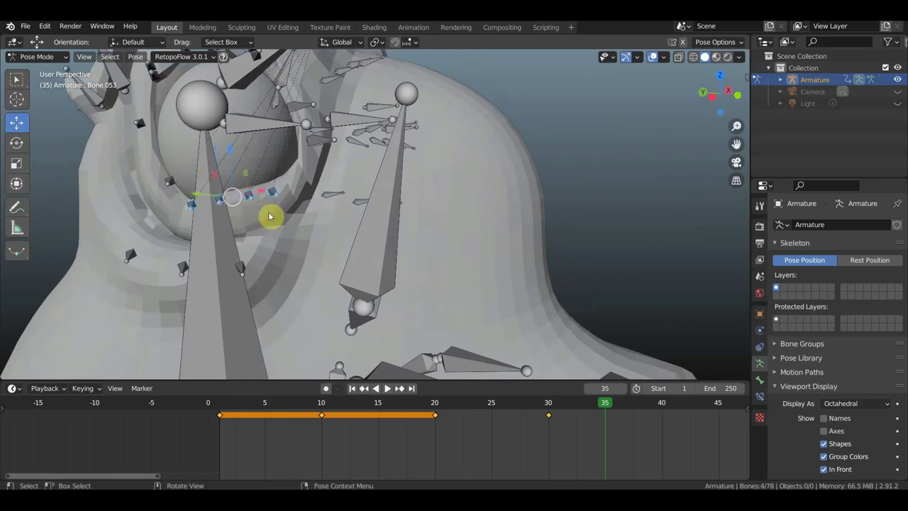
key(g)
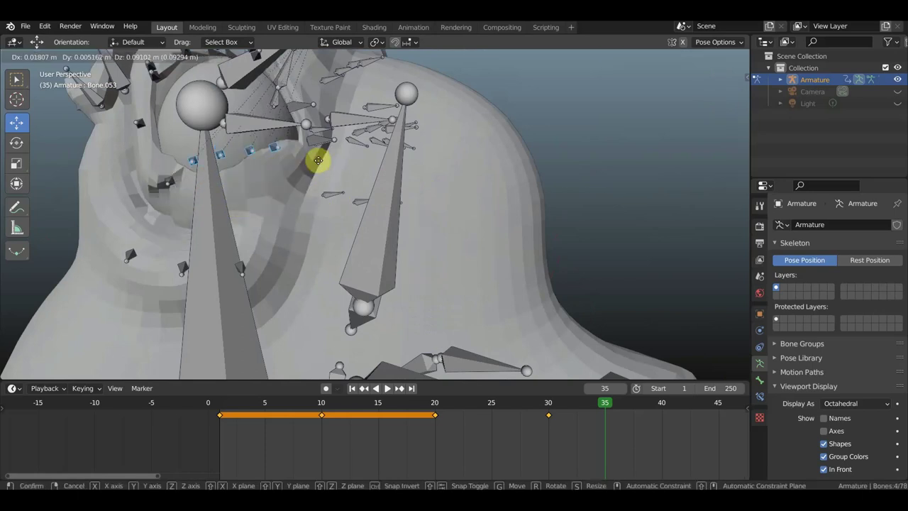
click(321, 154)
Make two further position adjustments to the selected eye bones.
middle_drag(321, 154, 423, 158)
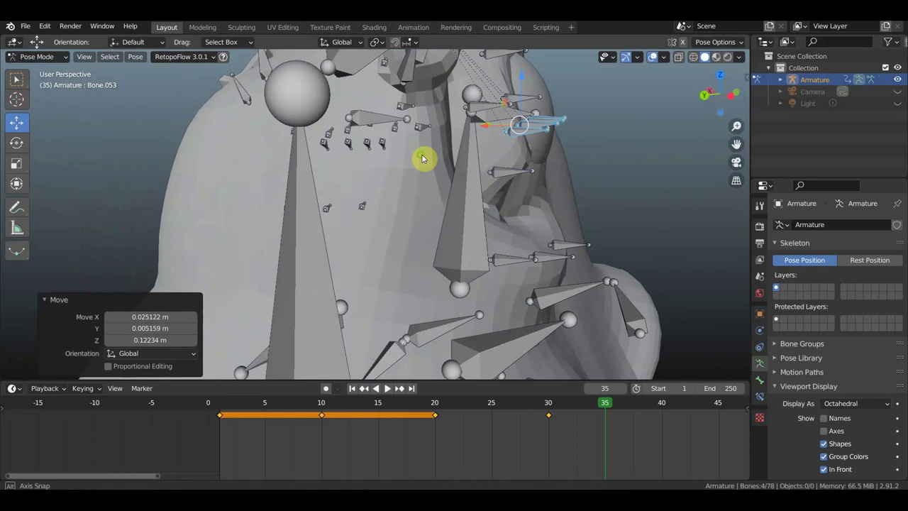
key(g)
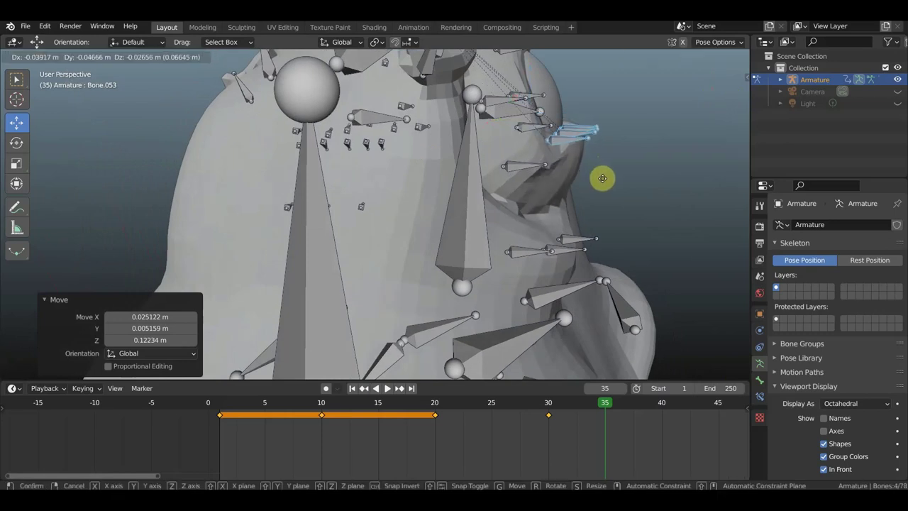
click(599, 178)
middle_drag(596, 183, 426, 199)
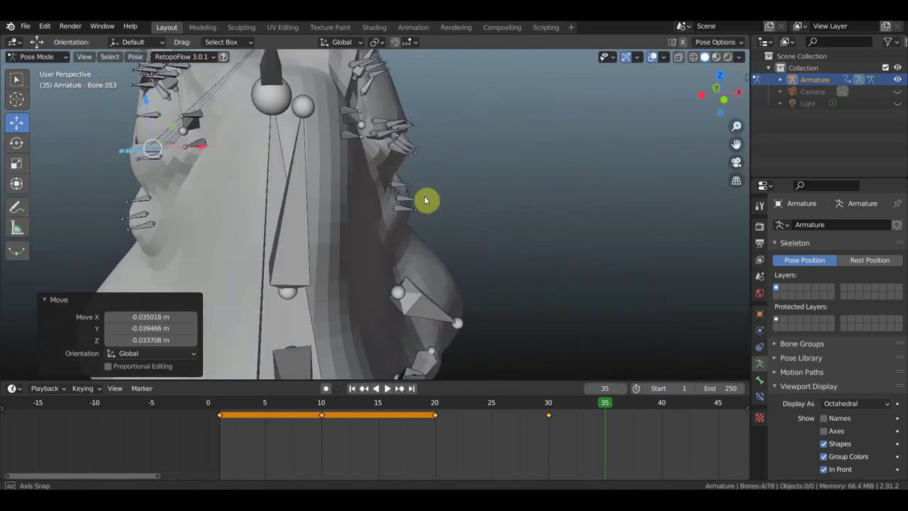
key(g)
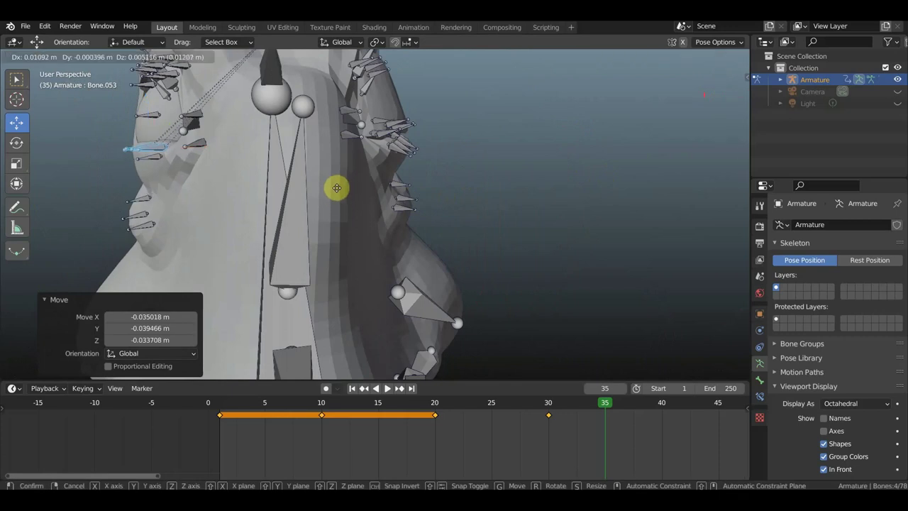
click(338, 192)
middle_drag(338, 192, 411, 192)
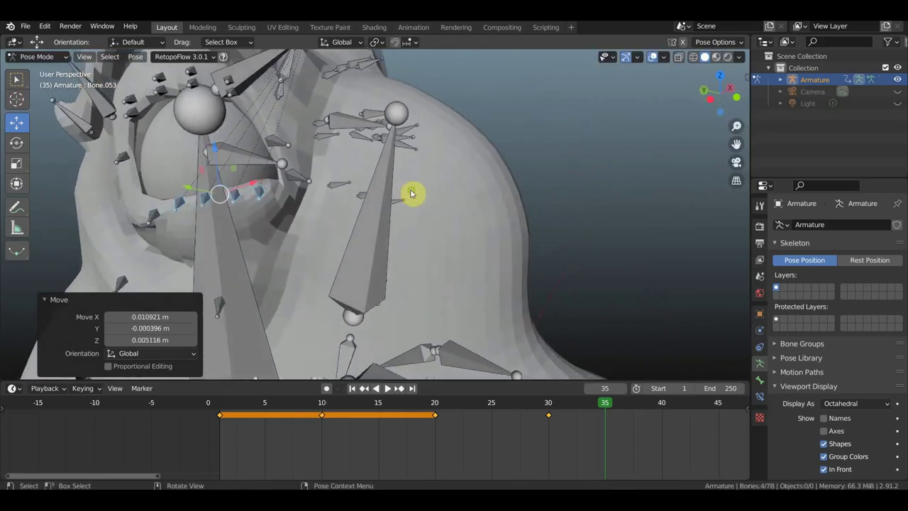
Move Bone.048 by 0.017073, -0.003319, 0.035448 m, then select Bone.052, Bone.051 and Bone.003.
click(303, 182)
key(g)
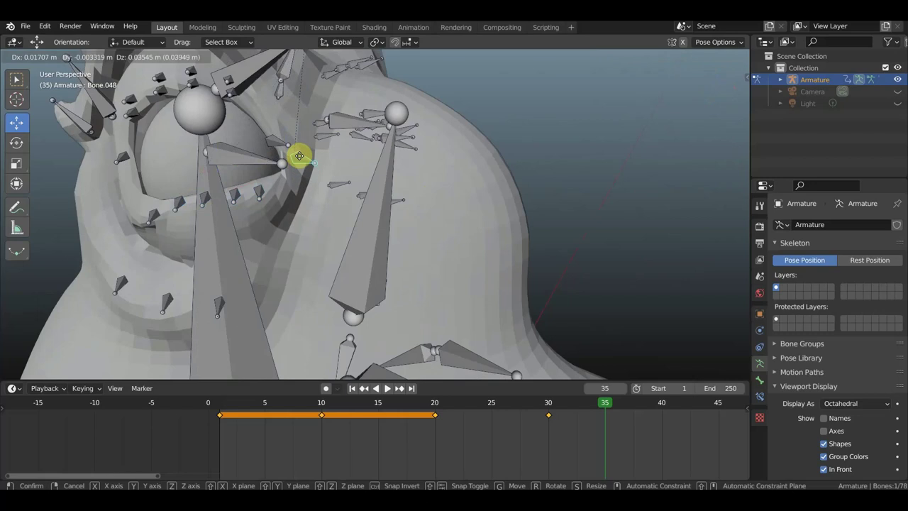
click(299, 155)
mouse_move(284, 151)
middle_down()
mouse_move(290, 156)
mouse_move(218, 189)
middle_up()
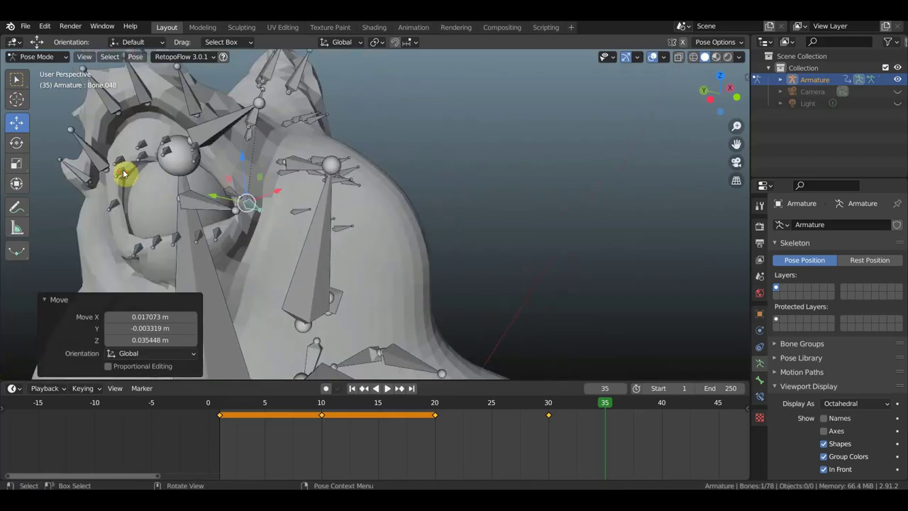
click(142, 158)
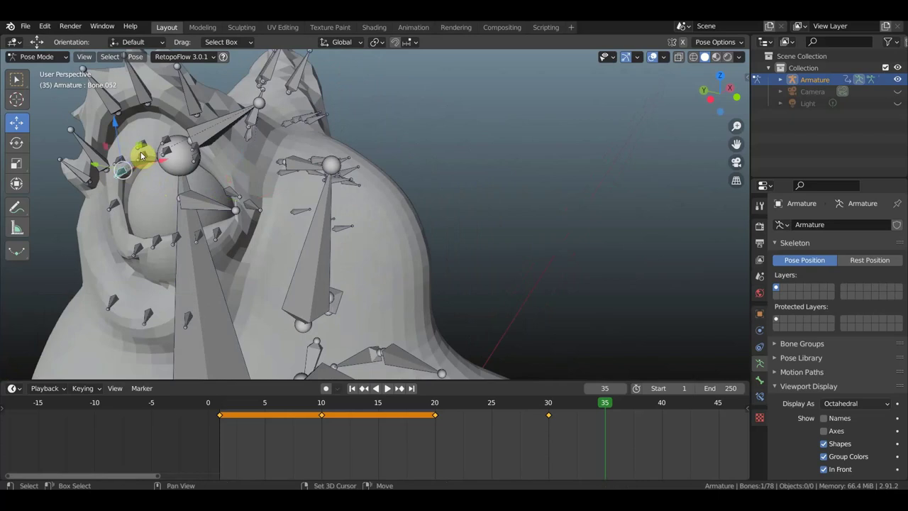
shift+click(183, 158)
shift+click(162, 157)
mouse_move(159, 154)
middle_down()
mouse_move(136, 158)
mouse_move(145, 144)
middle_up()
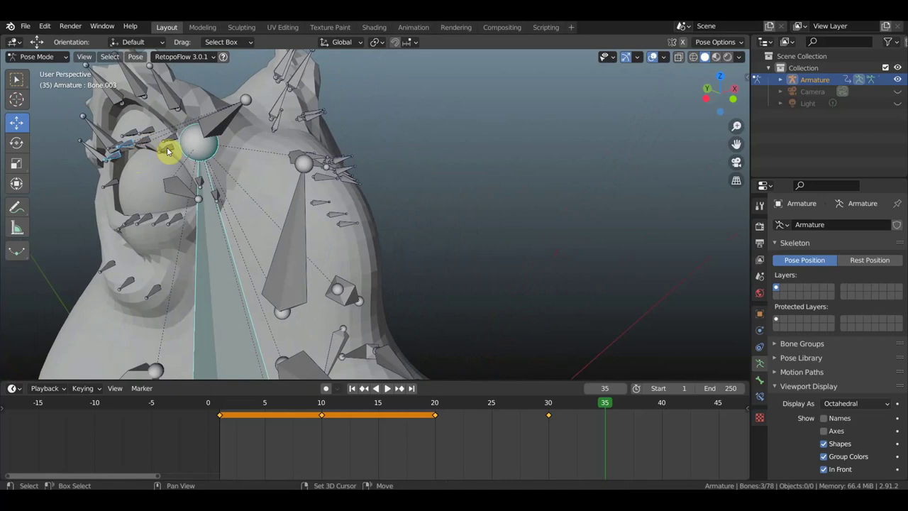
Shift the selected eye bones, including Bone.003, slightly along the X axis.
shift+click(205, 152)
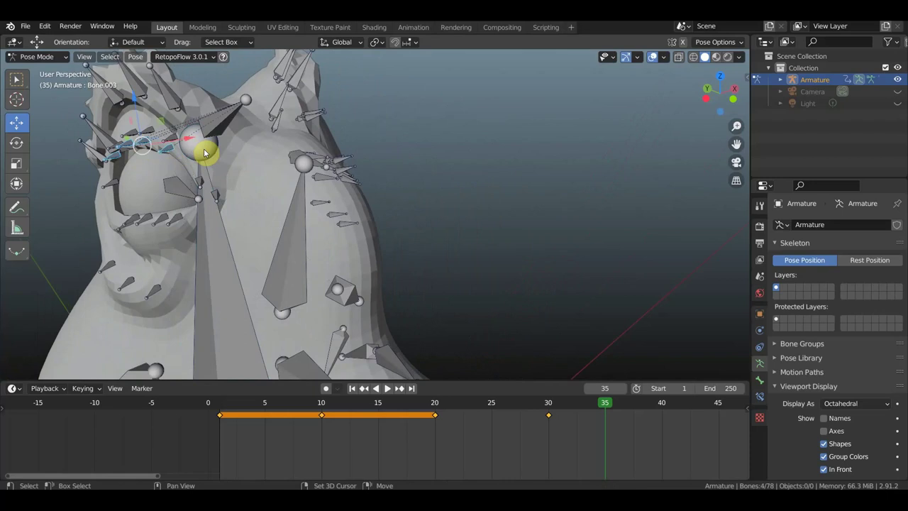
shift+click(224, 154)
mouse_move(300, 142)
middle_down()
mouse_move(364, 129)
mouse_move(347, 127)
middle_up()
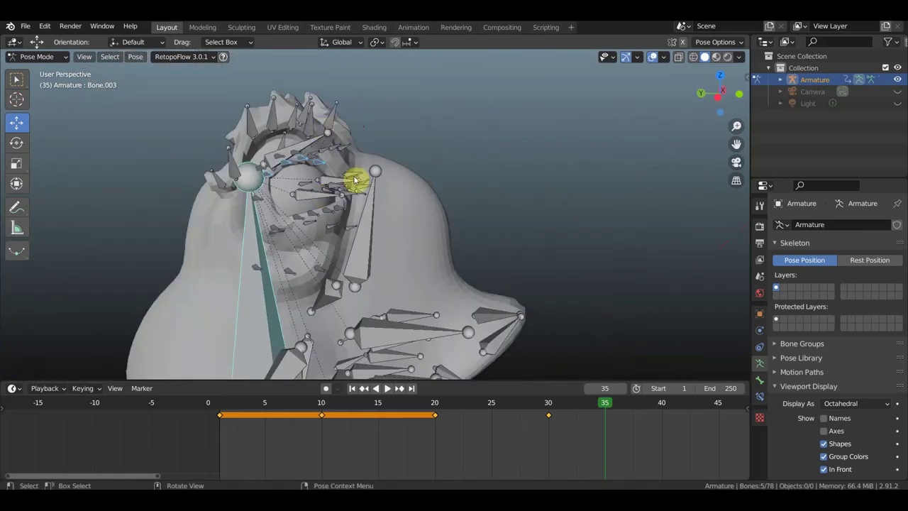
key(g)
key(x)
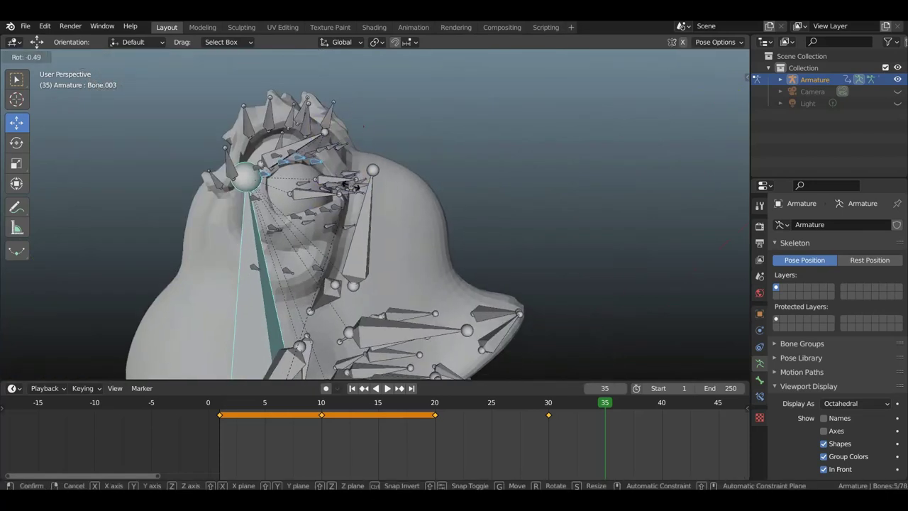
click(350, 188)
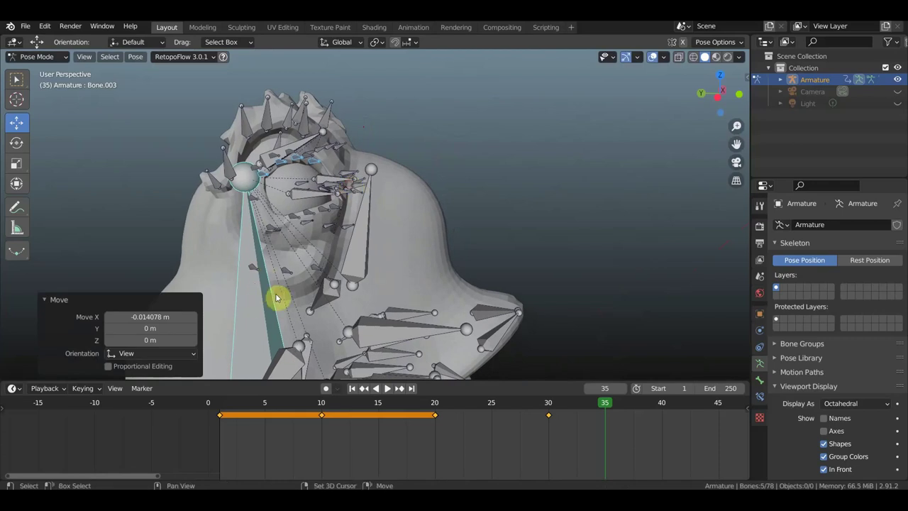
Deselect the long bone and nudge the remaining eye bones with several small moves.
shift+click(298, 286)
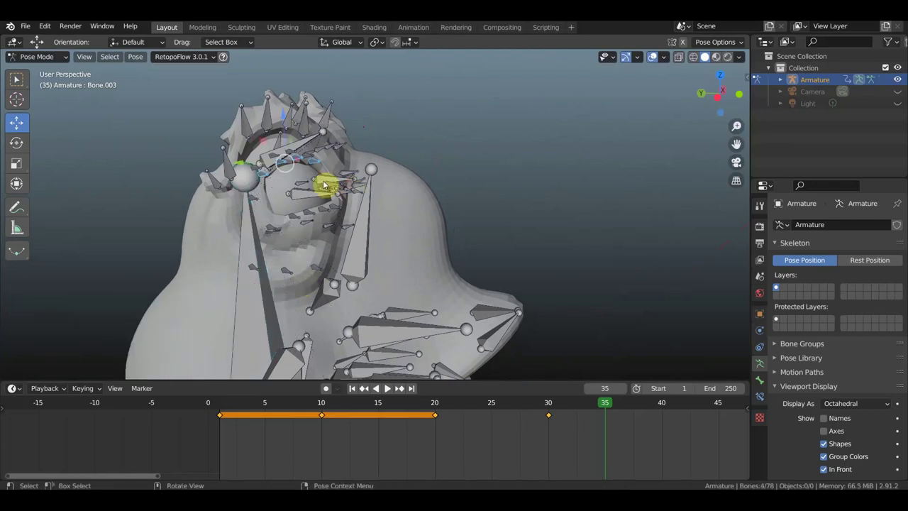
key(g)
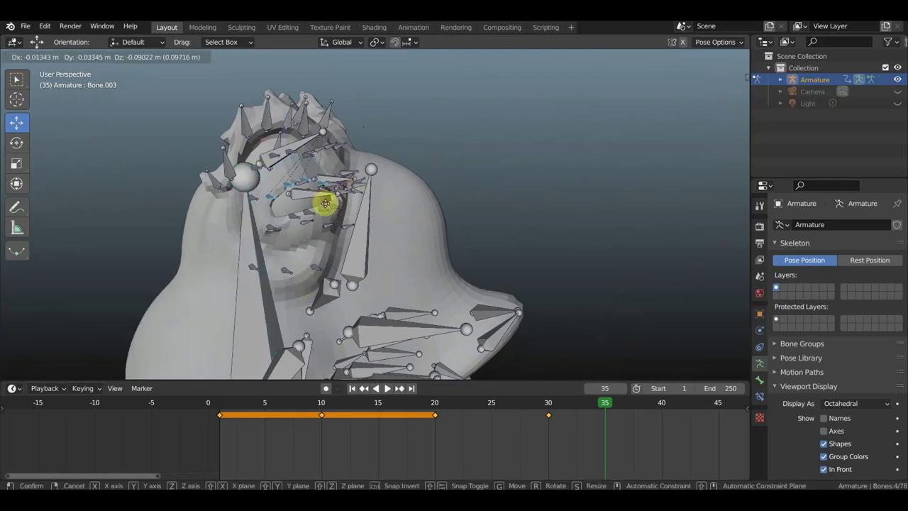
click(334, 218)
mouse_move(334, 218)
middle_down()
mouse_move(294, 209)
mouse_move(219, 217)
mouse_move(249, 188)
mouse_move(293, 188)
mouse_move(365, 171)
mouse_move(315, 172)
middle_up()
key(g)
click(242, 188)
key(g)
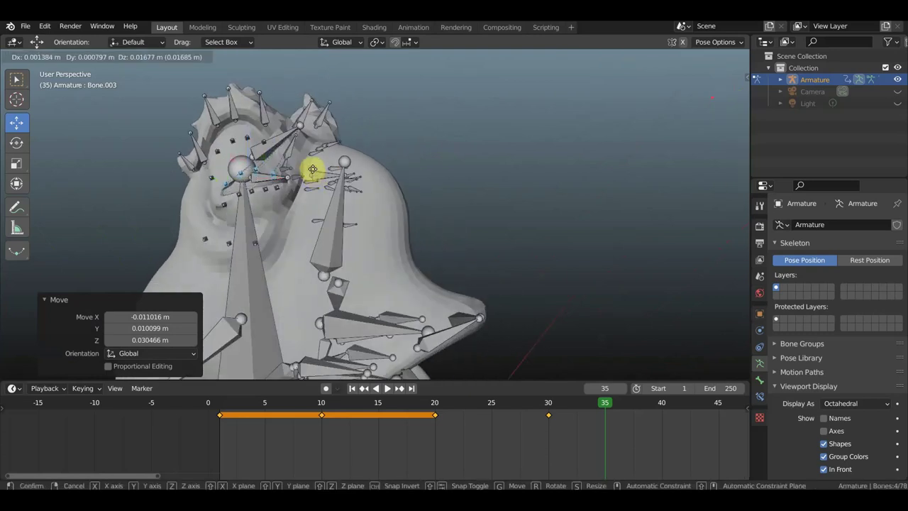
click(314, 179)
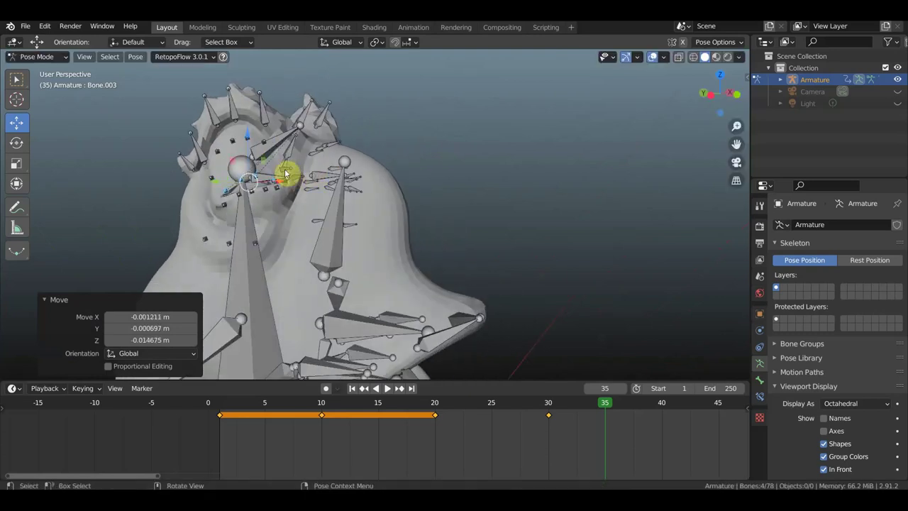
Zoom in on the eye and move the selected eye bones again.
scroll(293, 179, up, 2)
scroll(293, 178, up, 2)
scroll(341, 181, up, 2)
middle_drag(342, 181, 466, 181)
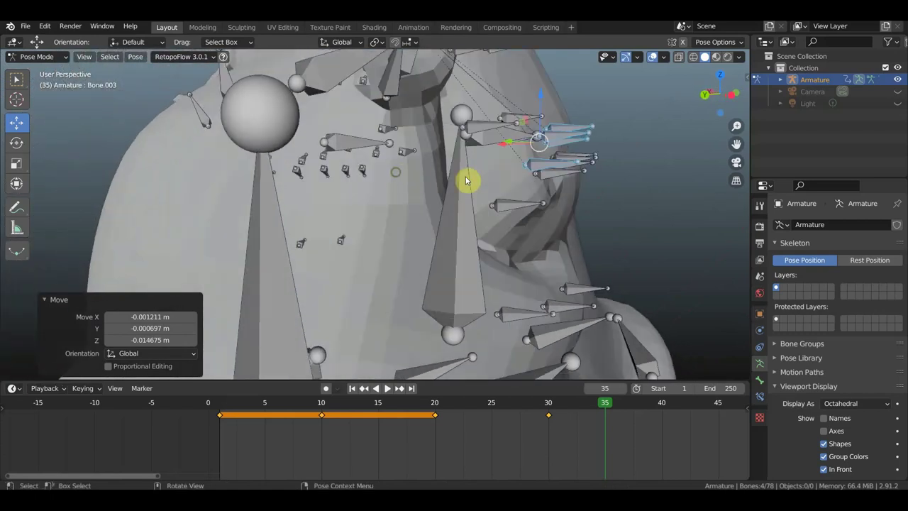
key(g)
click(537, 184)
Move Bone.053 by -0.00244, 0.010878, 0.015889 m.
mouse_move(537, 185)
middle_down()
mouse_move(421, 178)
mouse_move(142, 188)
mouse_move(162, 188)
middle_up()
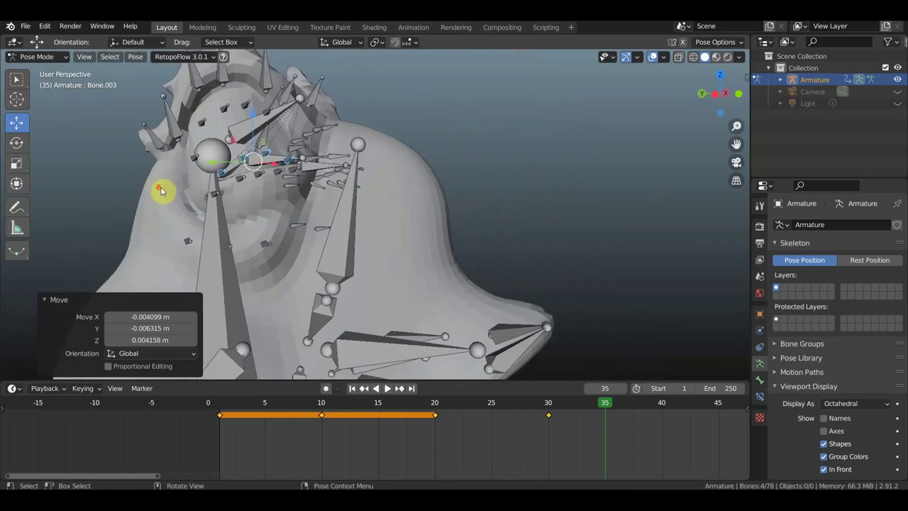
click(212, 198)
key(g)
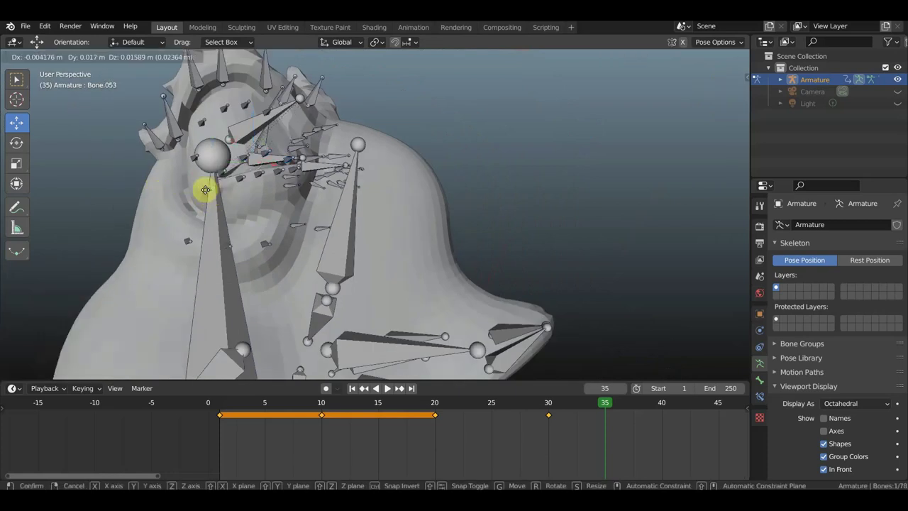
click(209, 189)
mouse_move(211, 193)
middle_down()
mouse_move(248, 205)
mouse_move(256, 219)
mouse_move(295, 201)
mouse_move(245, 226)
mouse_move(164, 182)
middle_up()
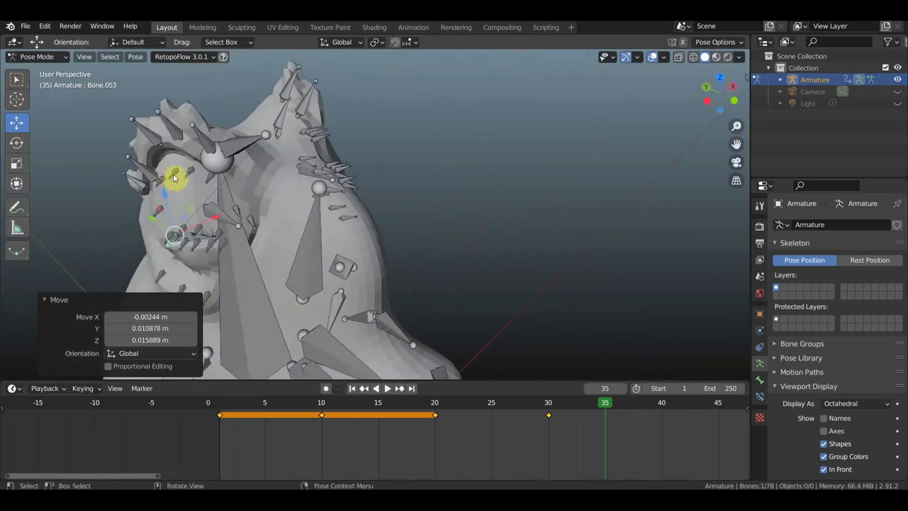
Select Bone.062, Bone.061 and Bone.060 near the eye and move them.
click(175, 178)
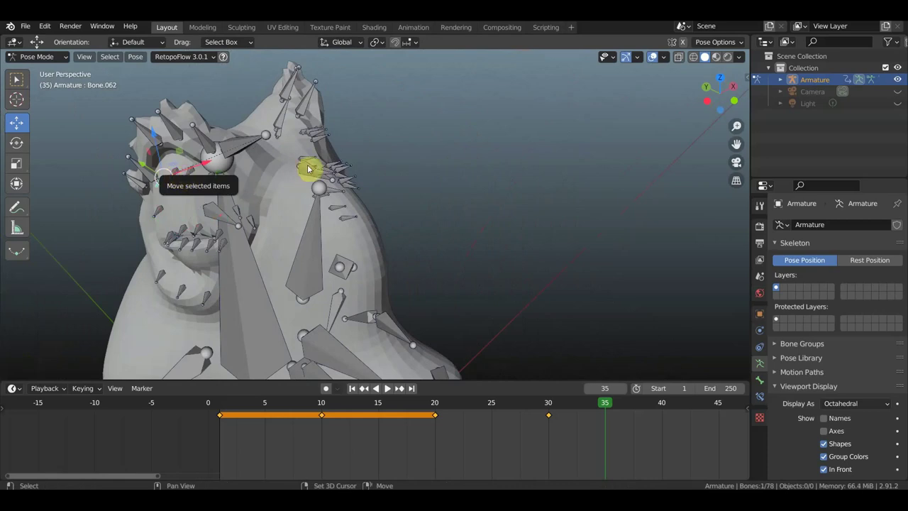
shift+click(340, 162)
mouse_move(340, 162)
middle_down()
mouse_move(415, 148)
mouse_move(487, 152)
middle_up()
mouse_move(634, 199)
middle_down()
mouse_move(632, 170)
mouse_move(600, 192)
middle_up()
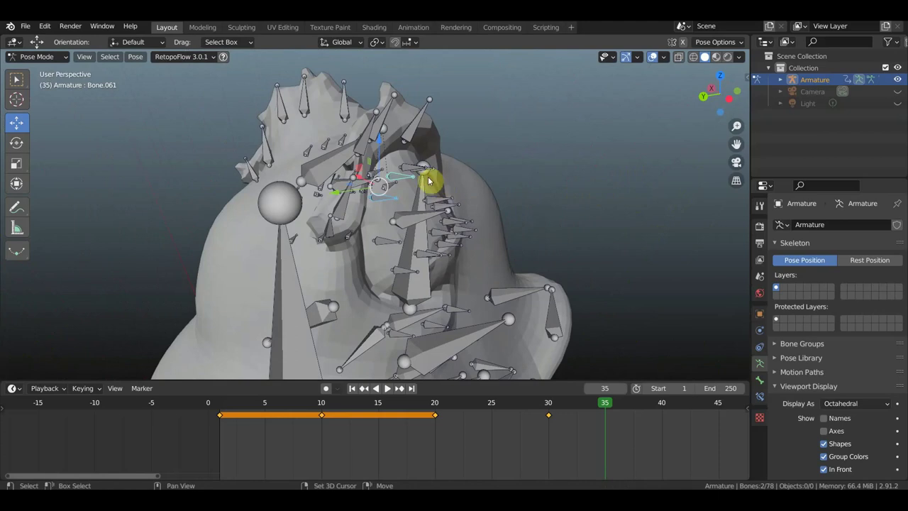
shift+click(465, 180)
middle_drag(465, 181, 202, 164)
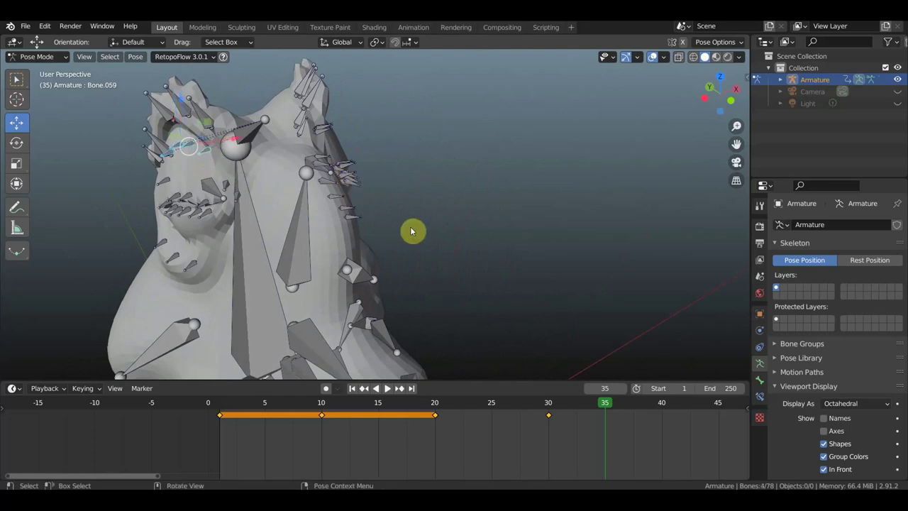
middle_drag(439, 226, 504, 197)
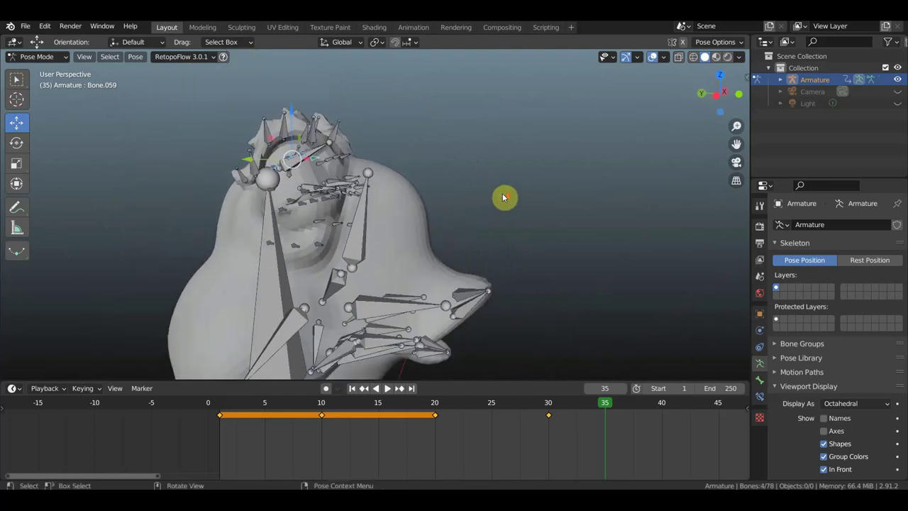
key(g)
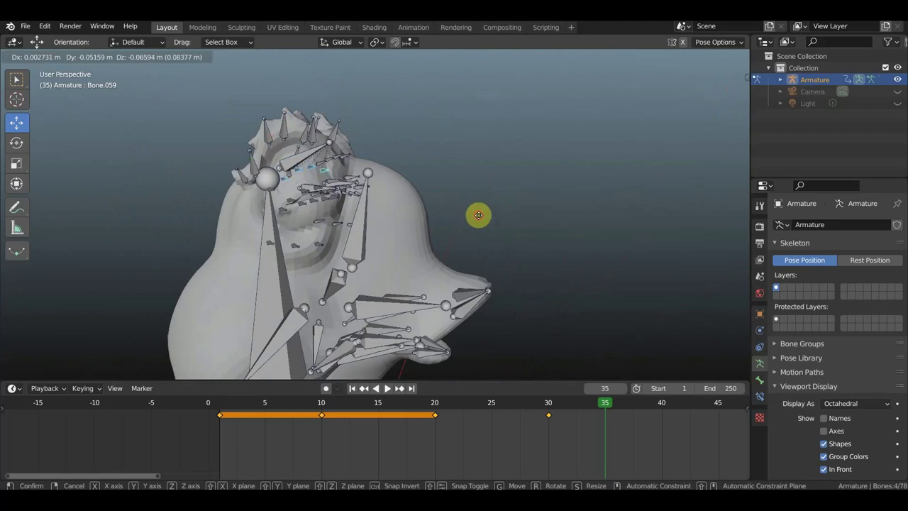
click(477, 216)
Make two more small position adjustments to those face bones.
middle_drag(501, 219, 537, 218)
key(g)
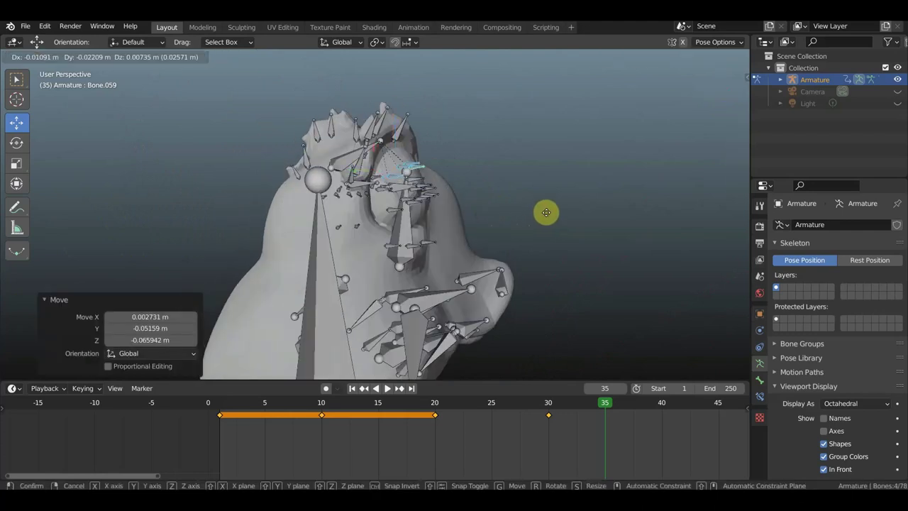
click(545, 217)
key(g)
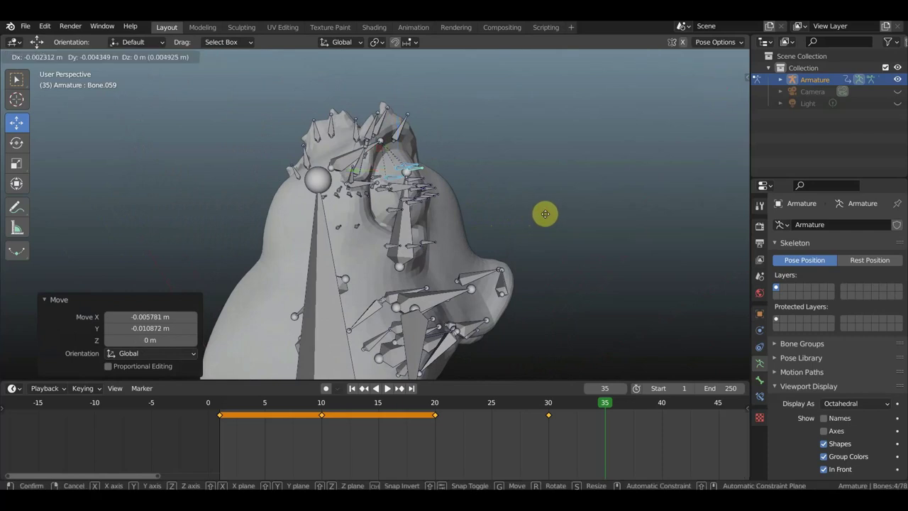
click(546, 213)
middle_drag(547, 215, 449, 218)
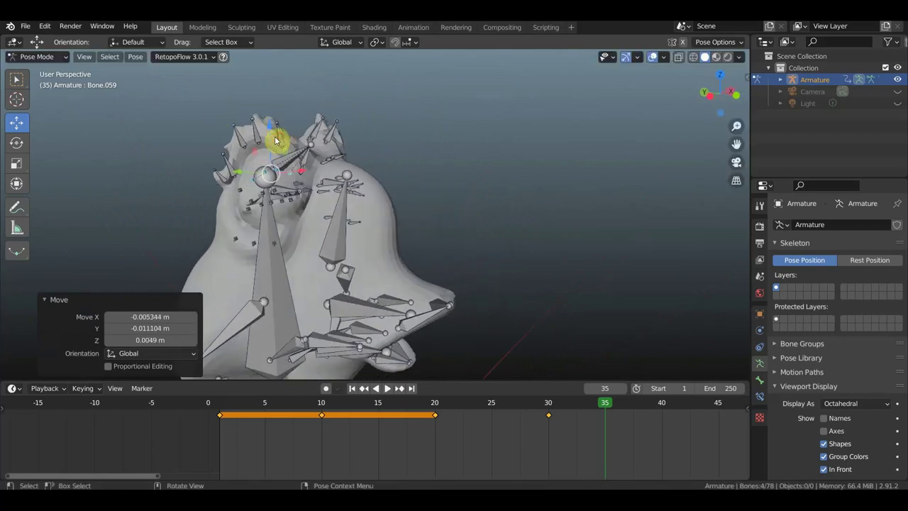
Select Bone.043 and Bone.012 on top of the head and move them.
click(257, 135)
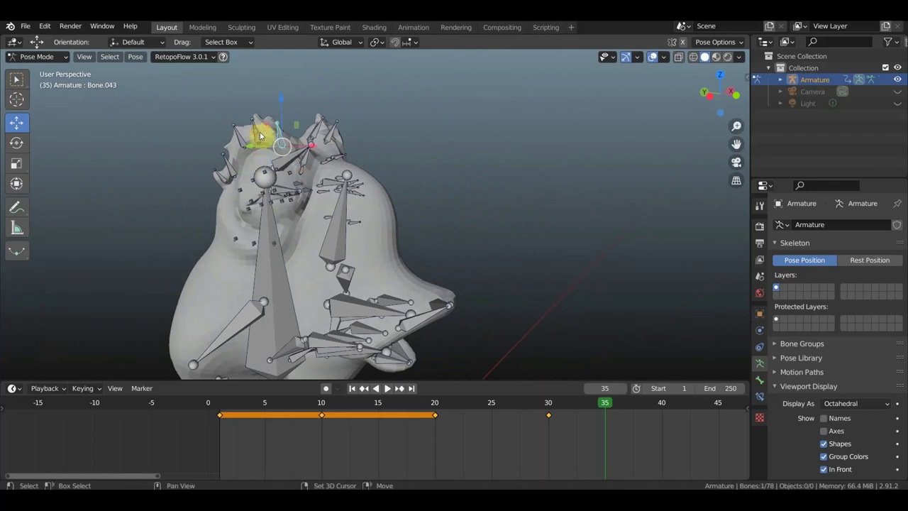
shift+click(367, 167)
middle_drag(369, 167, 418, 164)
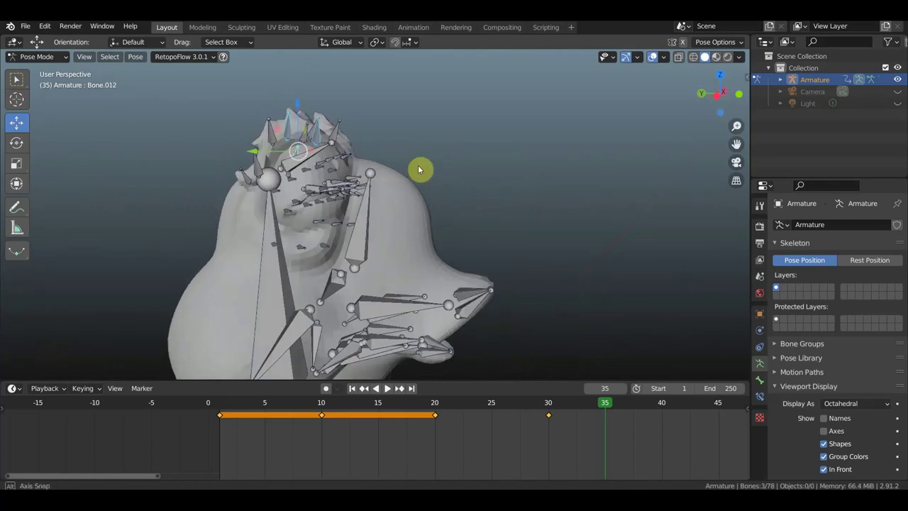
key(g)
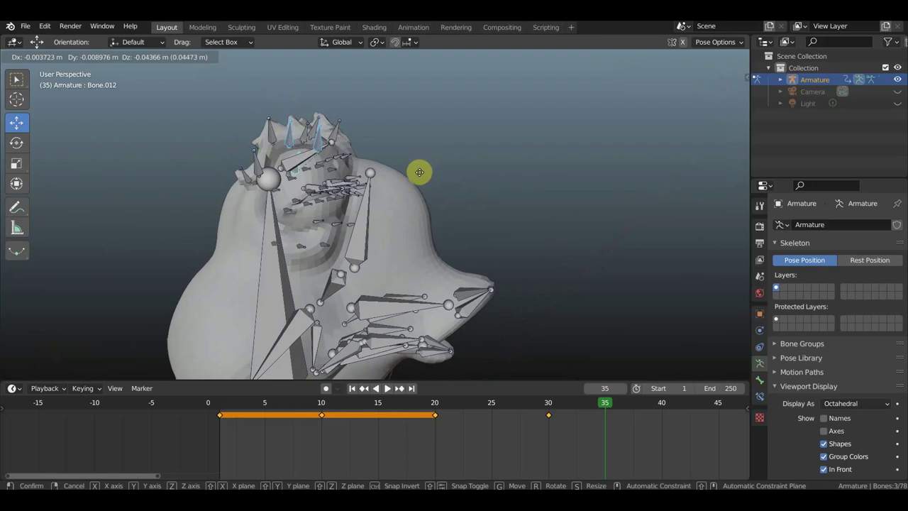
click(414, 174)
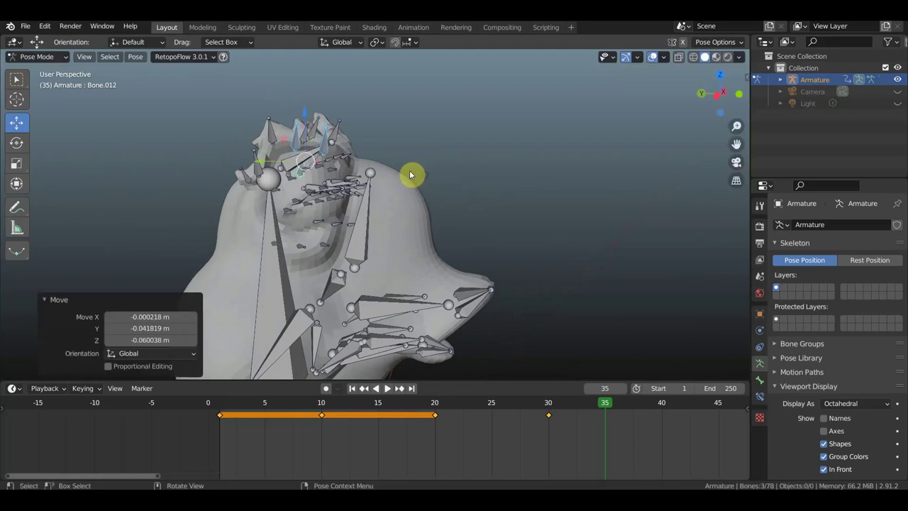
Move Bone.045 by -0.054797, 0.00753, -0.03595 m.
click(277, 137)
key(g)
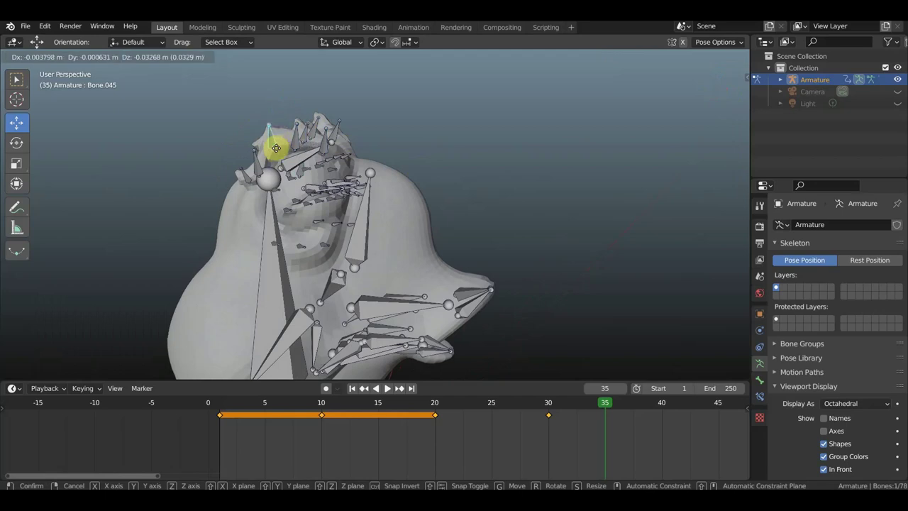
click(279, 145)
mouse_move(259, 146)
middle_down()
mouse_move(159, 147)
mouse_move(158, 255)
mouse_move(209, 99)
mouse_move(237, 118)
middle_up()
scroll(288, 128, up, 3)
scroll(288, 128, up, 2)
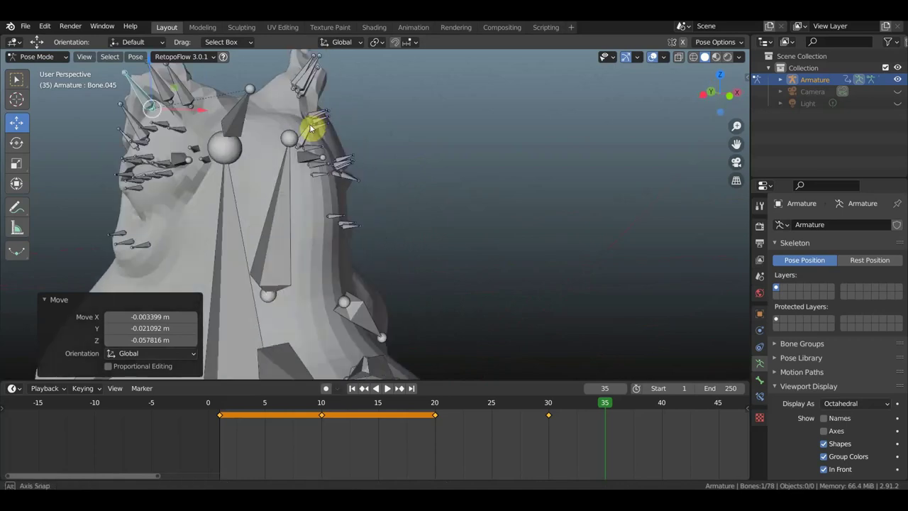
scroll(289, 132, up, 1)
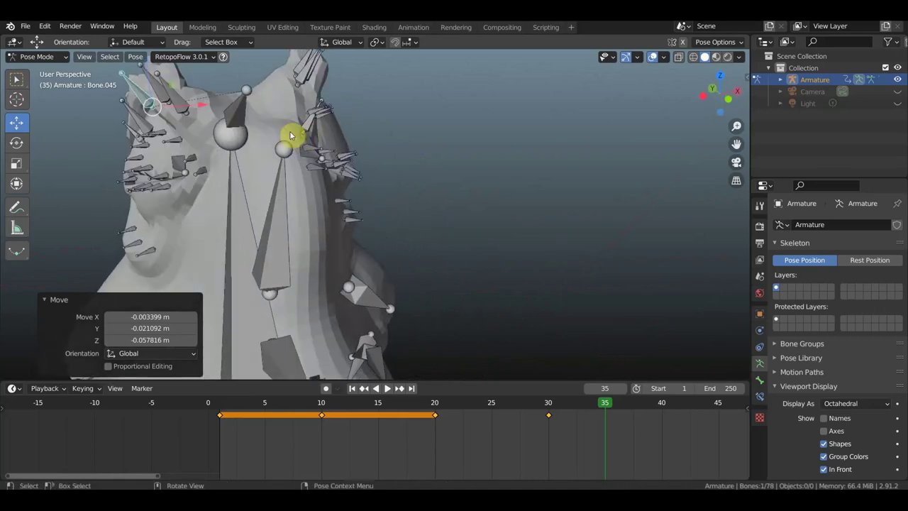
Hide the bones to inspect the face pose from the front, then show them again.
click(653, 58)
alt+middle_drag(528, 149, 508, 137)
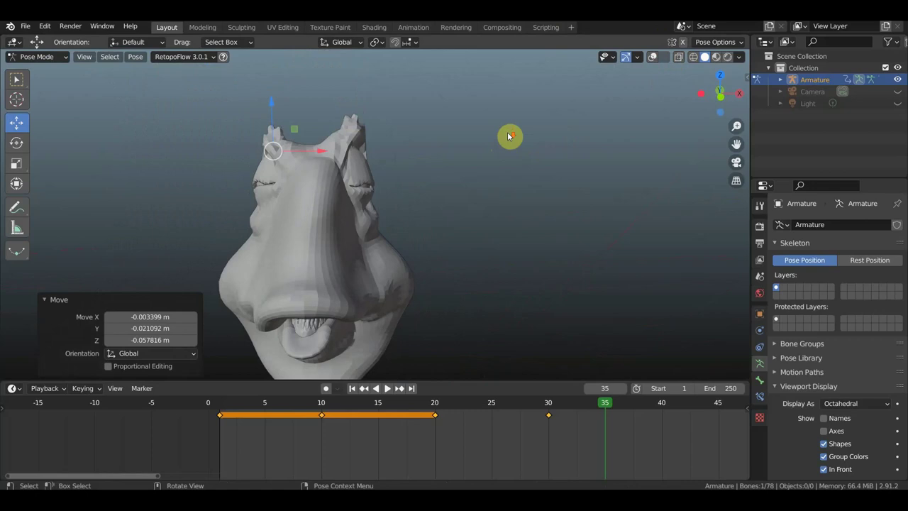
mouse_move(486, 168)
middle_down()
mouse_move(565, 167)
mouse_move(491, 175)
mouse_move(577, 166)
middle_up()
mouse_move(584, 211)
middle_down()
mouse_move(501, 209)
mouse_move(442, 233)
mouse_move(470, 210)
mouse_move(490, 210)
mouse_move(395, 193)
mouse_move(469, 171)
mouse_move(463, 217)
middle_up()
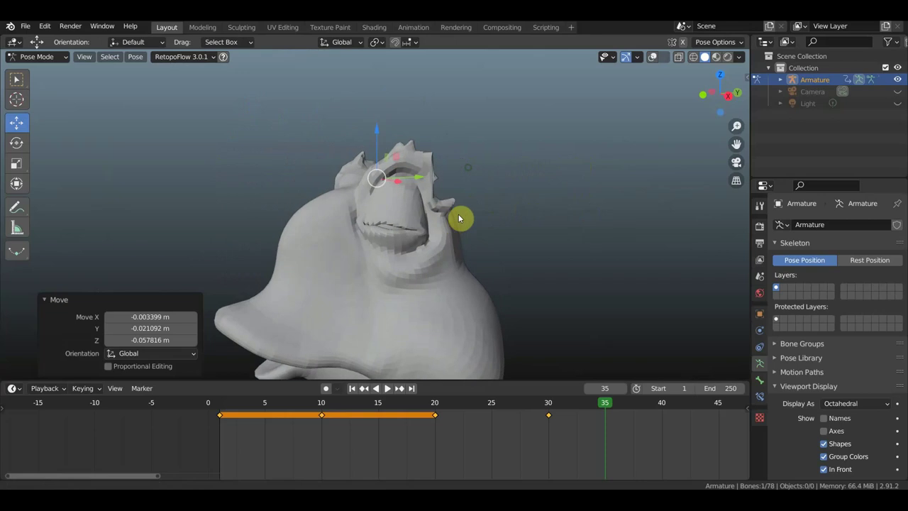
click(654, 56)
mouse_move(596, 92)
middle_down()
mouse_move(496, 147)
mouse_move(521, 156)
mouse_move(363, 171)
middle_up()
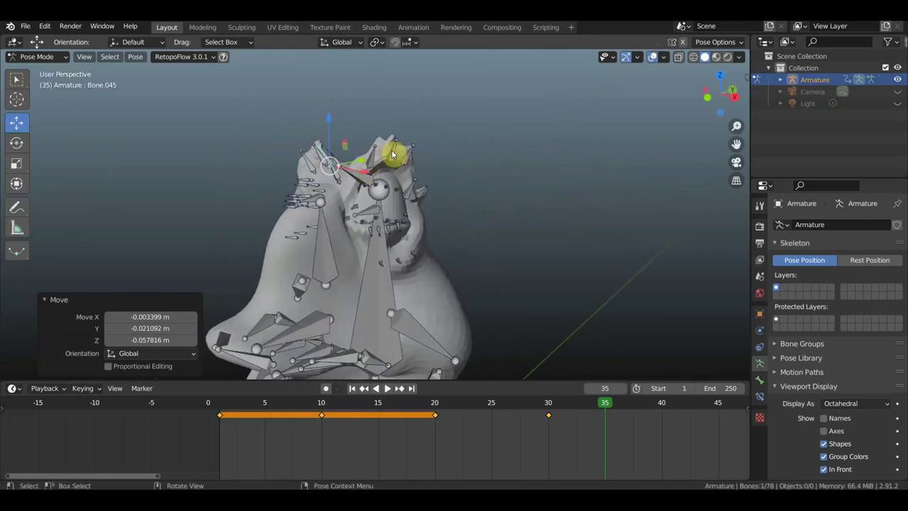
Select Bone.009 and Bone.010 on the head and move them twice.
click(392, 154)
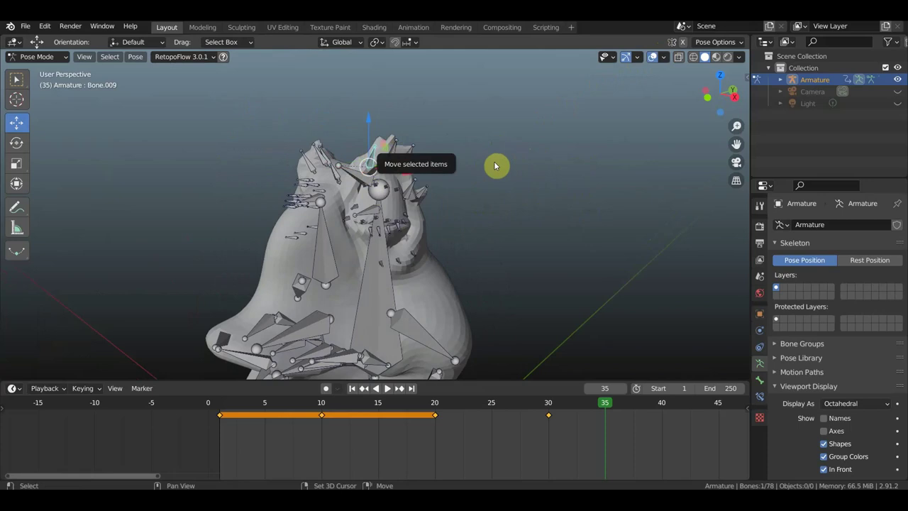
middle_drag(492, 164, 437, 155)
shift+click(437, 158)
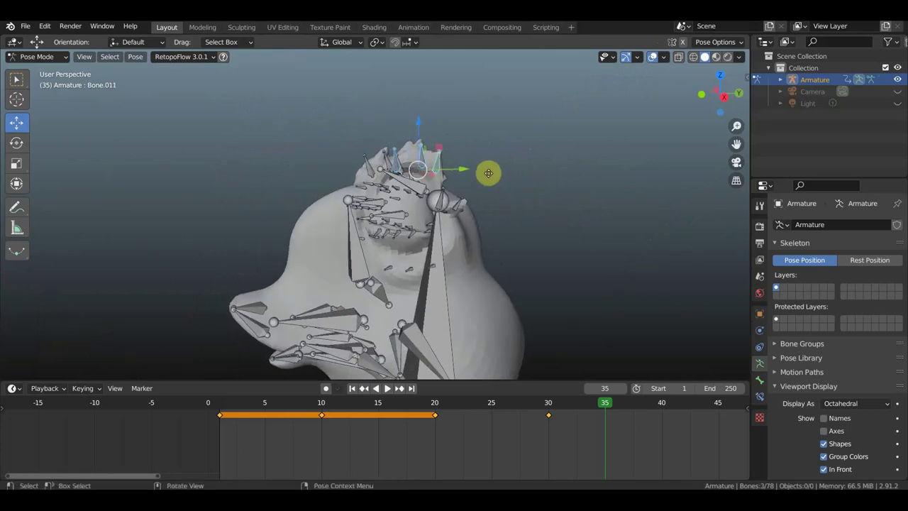
key(g)
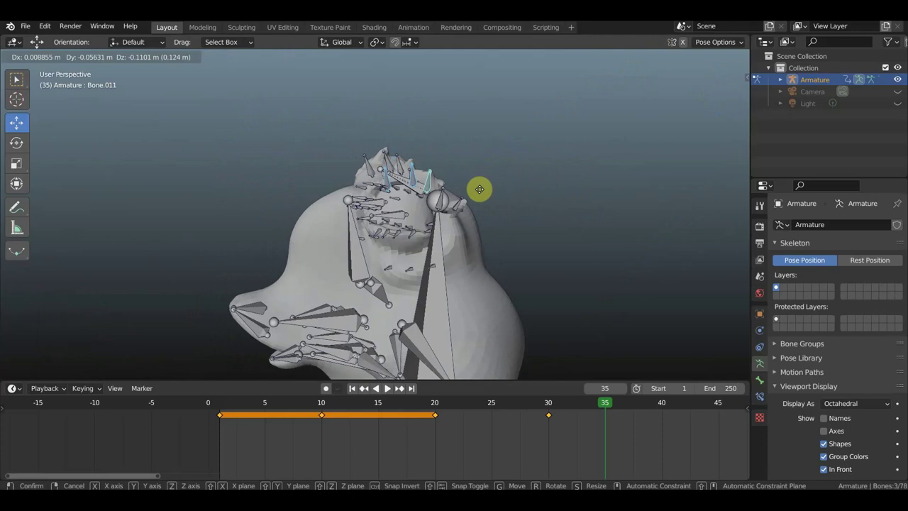
click(480, 189)
middle_drag(487, 192, 552, 213)
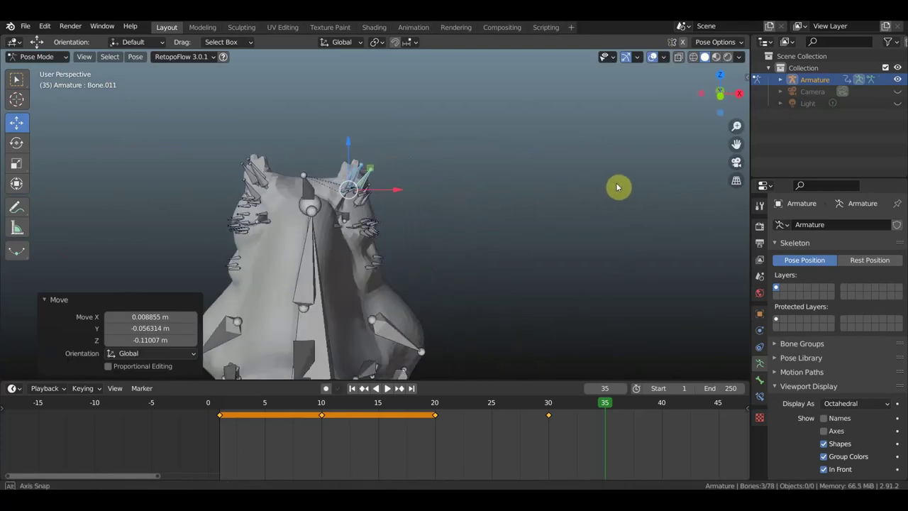
key(g)
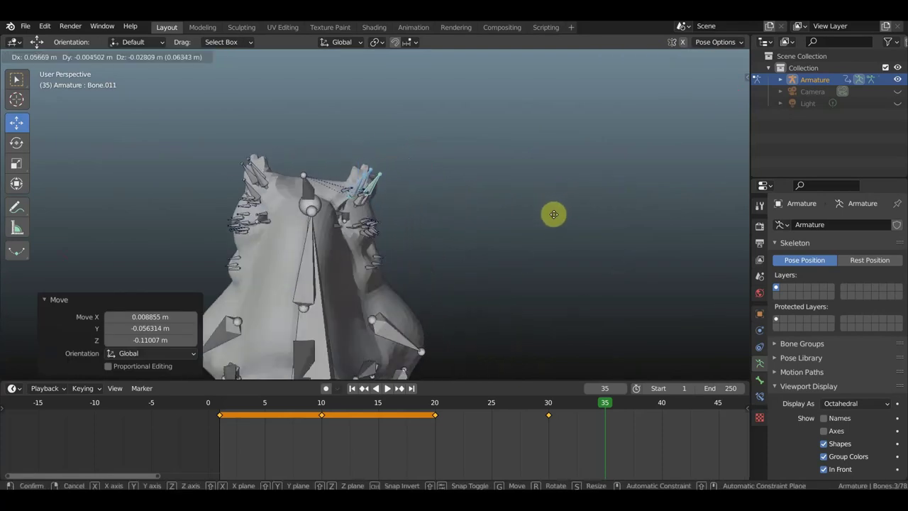
click(552, 211)
Select Bone.043, Bone.044 and Bone.045 and move them together.
mouse_move(263, 182)
middle_down()
mouse_move(282, 182)
mouse_move(255, 183)
mouse_move(313, 181)
middle_up()
click(274, 178)
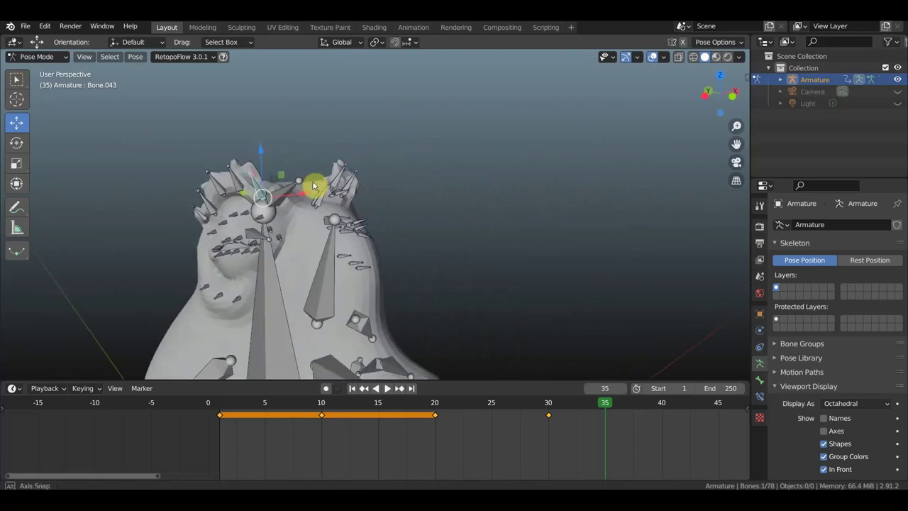
shift+click(217, 187)
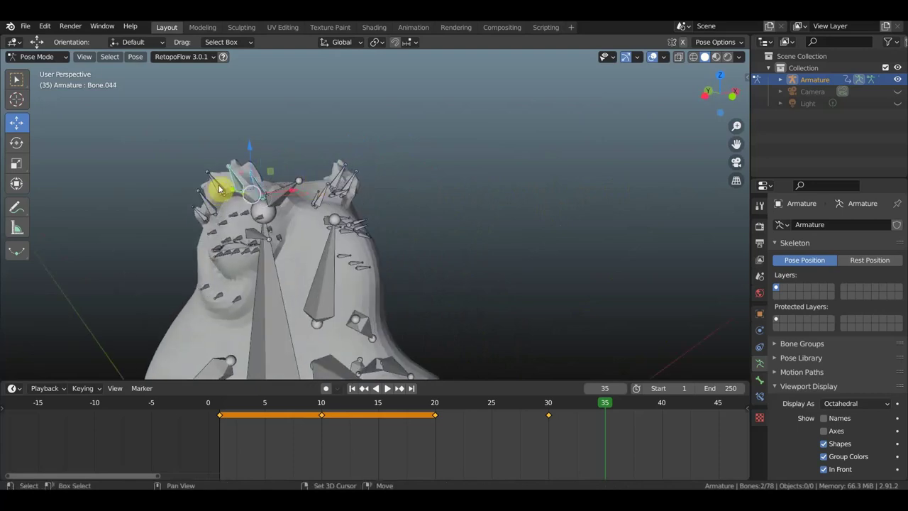
key(shift+bracketright)
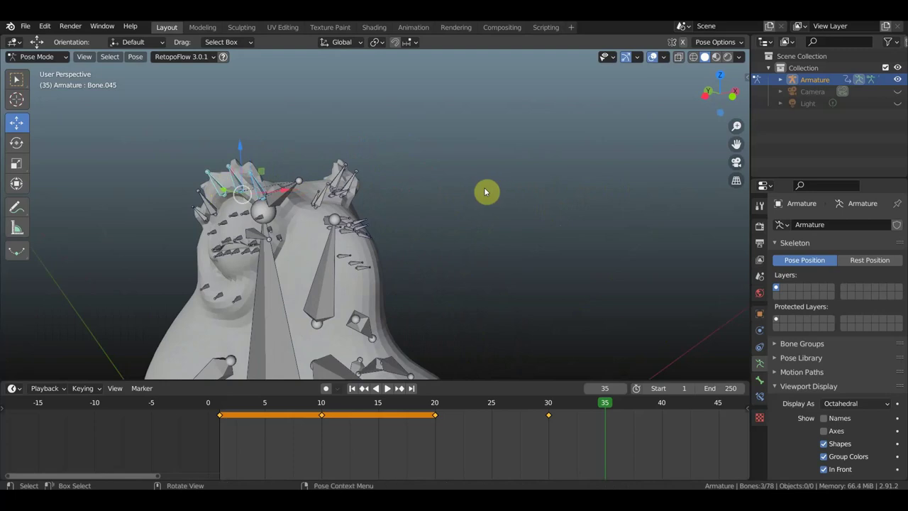
middle_drag(484, 188, 438, 176)
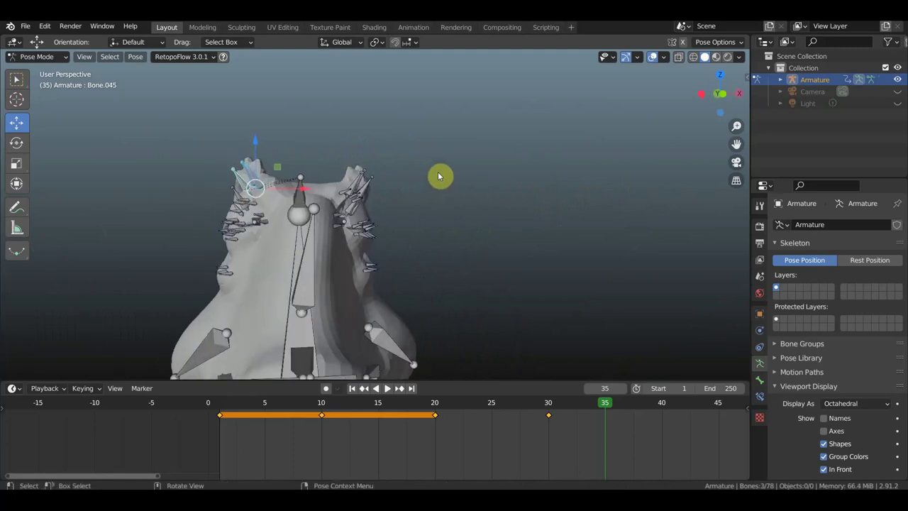
key(g)
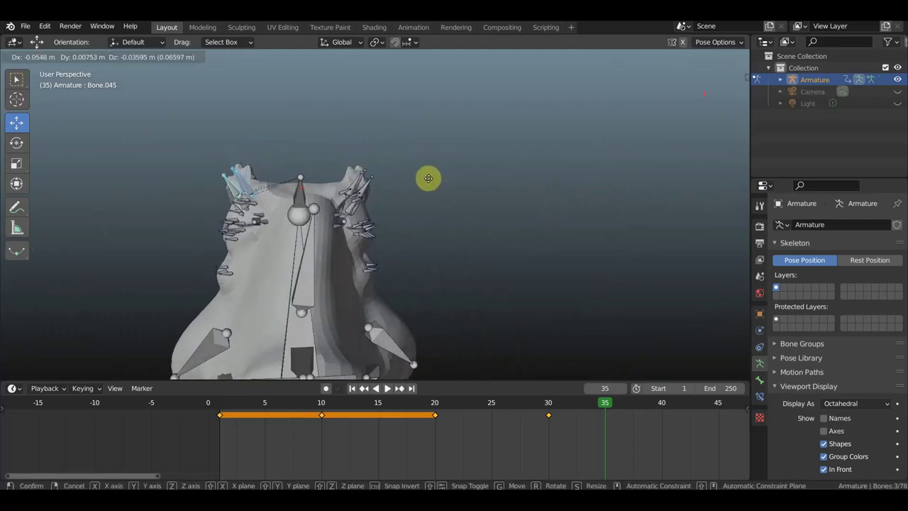
click(429, 183)
mouse_move(440, 183)
middle_down()
mouse_move(444, 217)
mouse_move(428, 223)
middle_up()
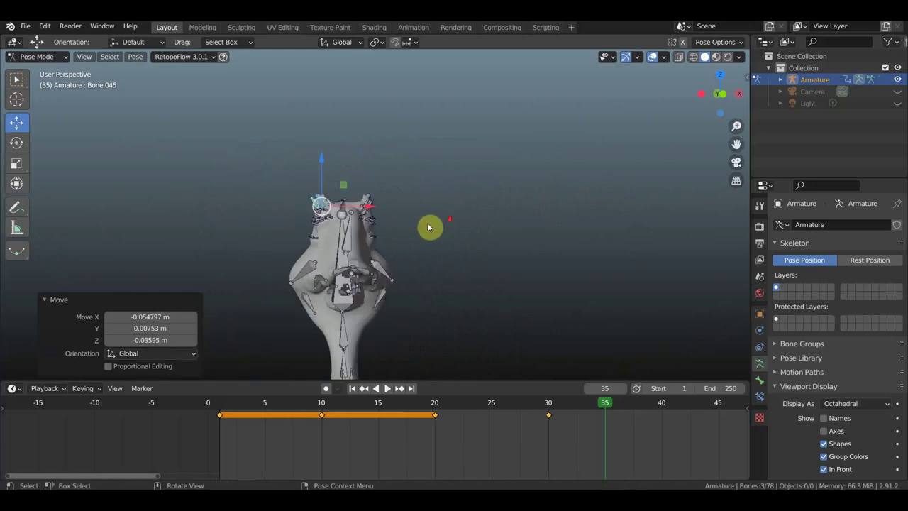
Insert a Location & Rotation keyframe for all bones at frame 35.
key(a)
key(i)
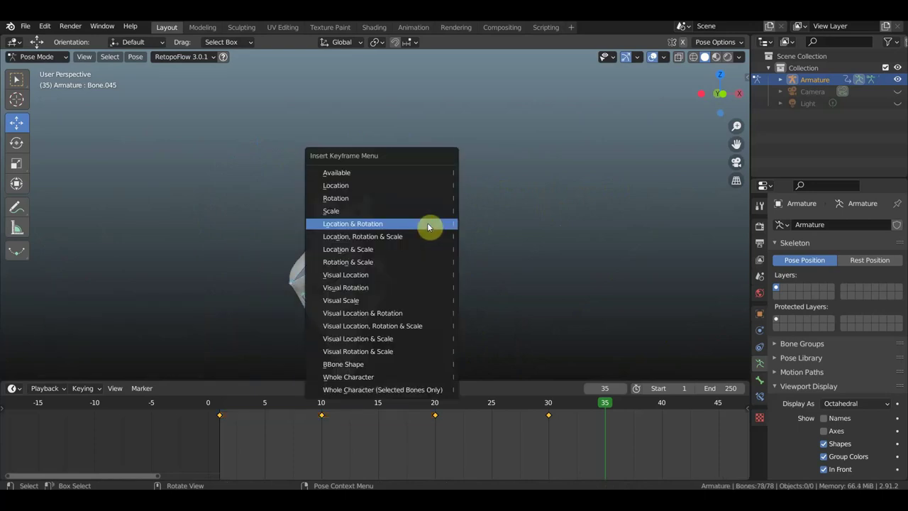
click(428, 226)
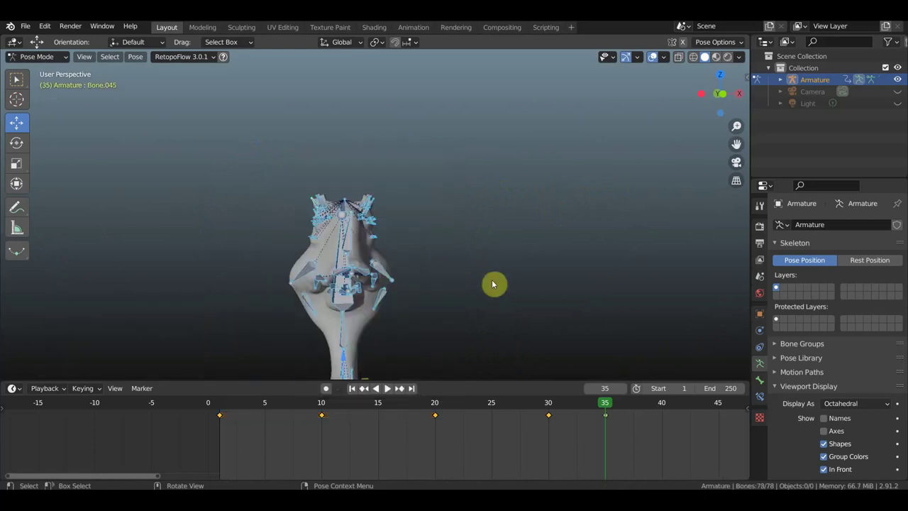
middle_drag(493, 284, 537, 303)
Turn off viewport overlays and show the duck with its orange-and-white material colours.
click(653, 60)
scroll(623, 206, up, 1)
scroll(571, 252, up, 1)
scroll(537, 212, up, 2)
scroll(537, 175, up, 1)
scroll(535, 175, up, 2)
click(653, 57)
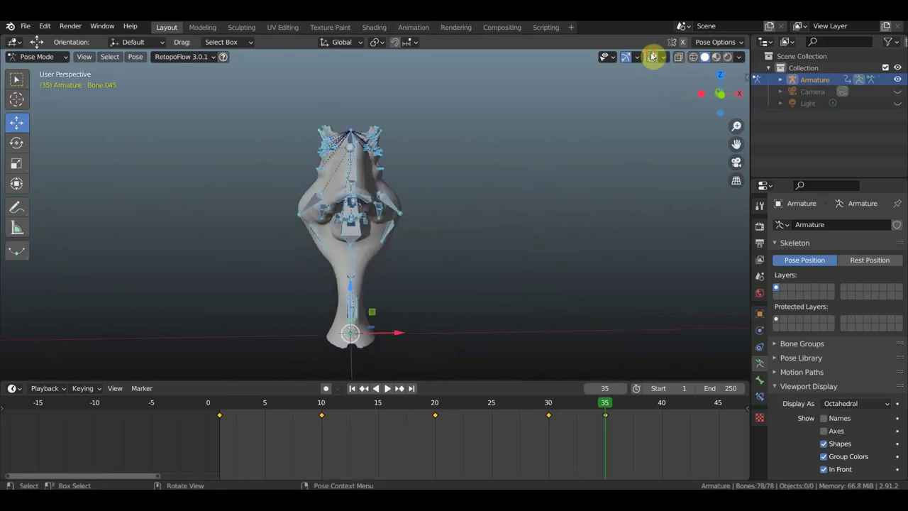
click(653, 59)
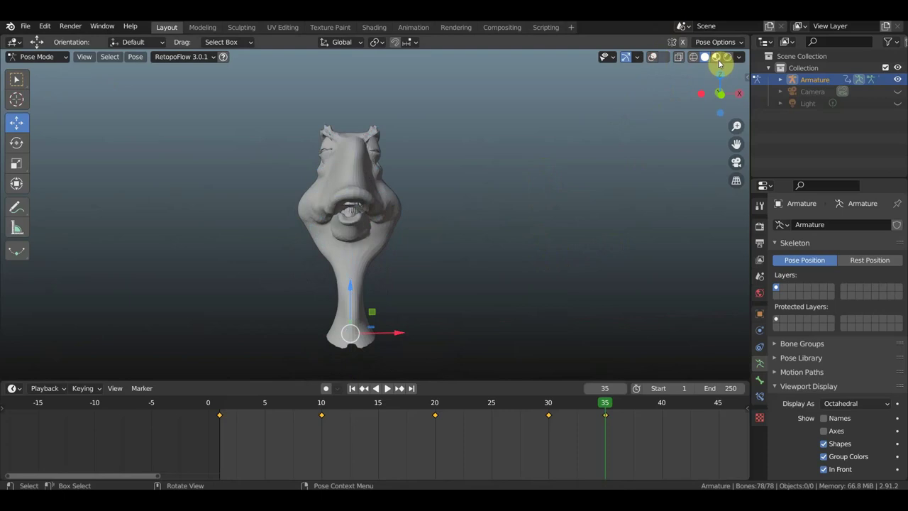
click(717, 59)
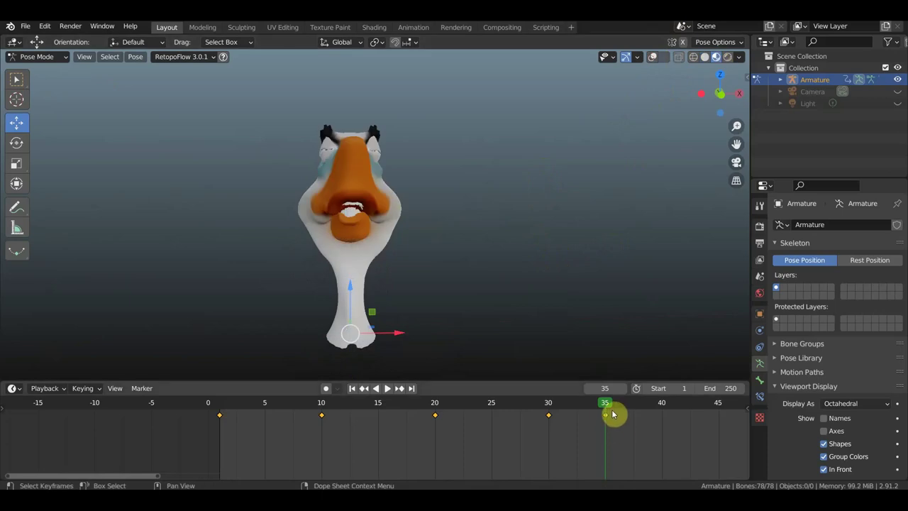
Scrub back to frame 2, play the facial animation once, then reframe the duck.
drag(605, 408, 228, 419)
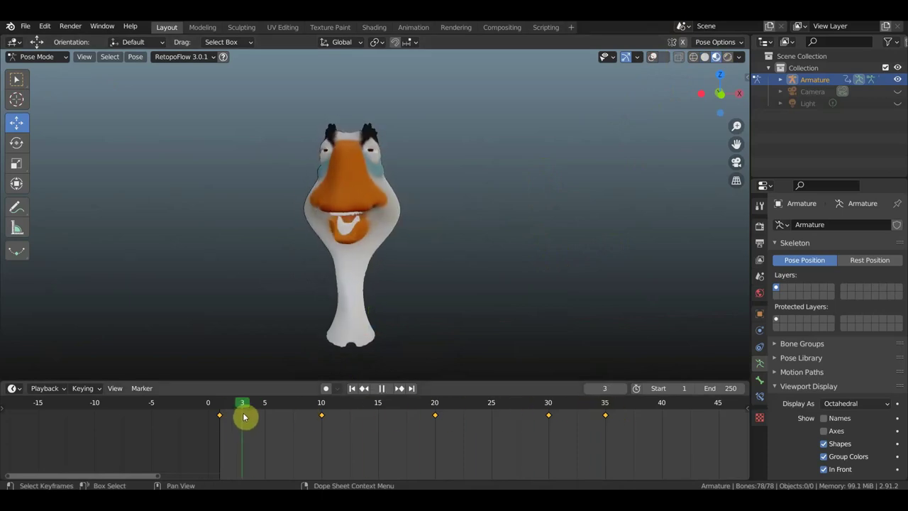
key(space)
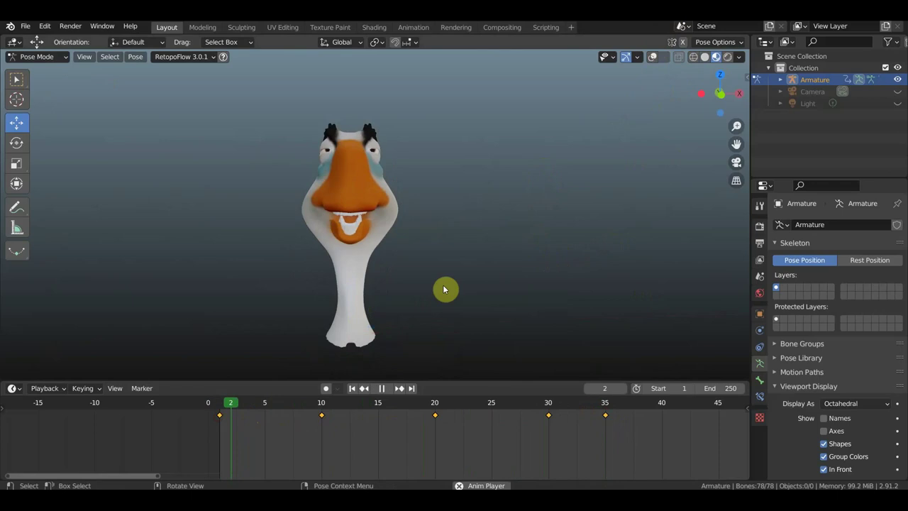
key(space)
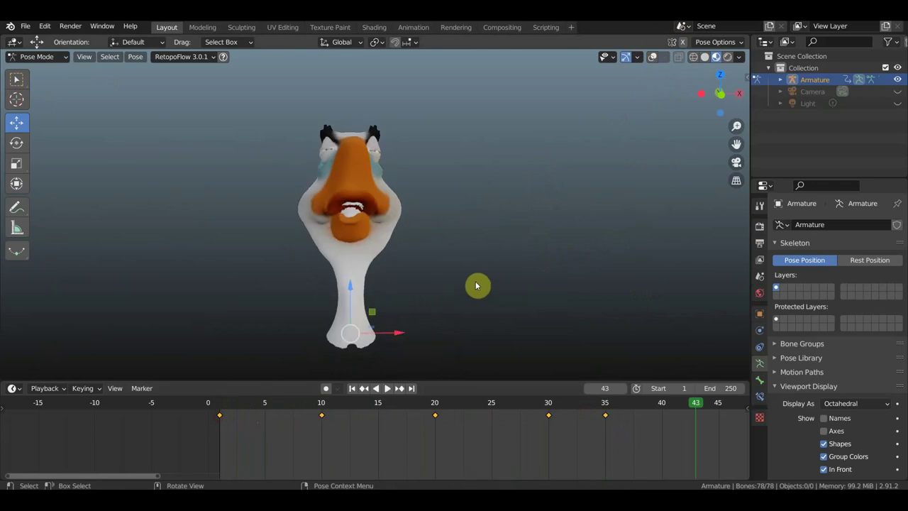
middle_drag(533, 279, 468, 252)
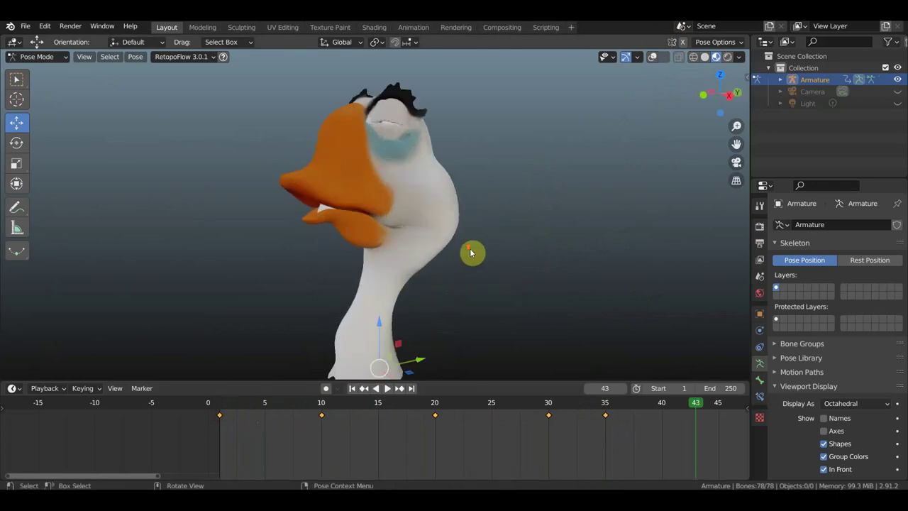
shift+middle_drag(604, 308, 513, 317)
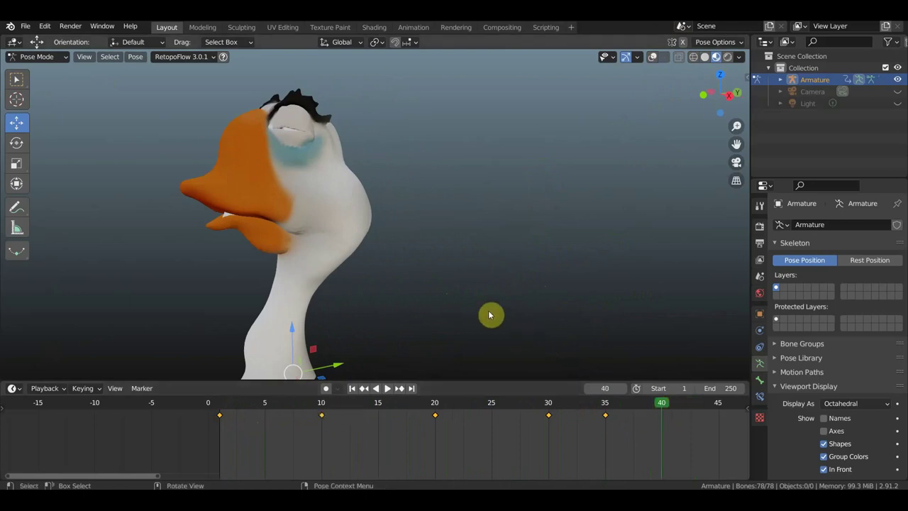
Select the frame 10 keyframe and check frames 10 and 1 from the front.
drag(349, 434, 304, 407)
click(323, 407)
click(223, 411)
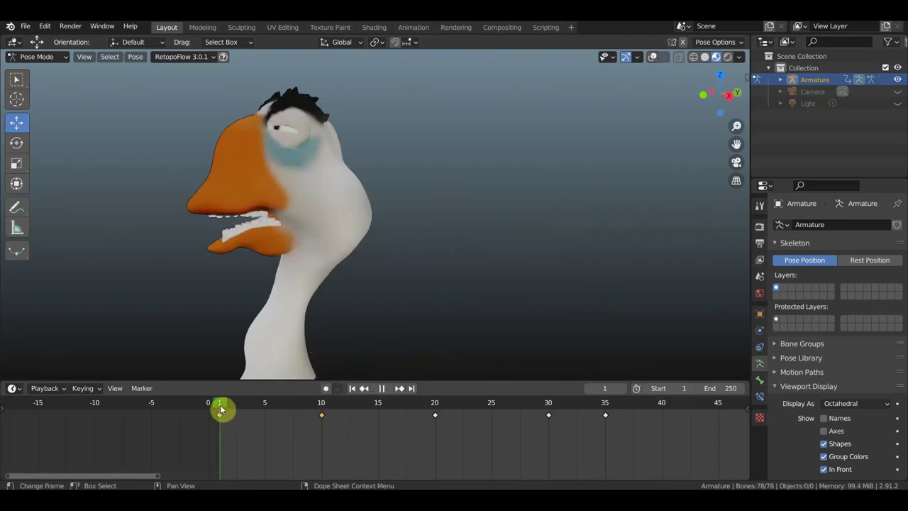
middle_drag(356, 292, 446, 286)
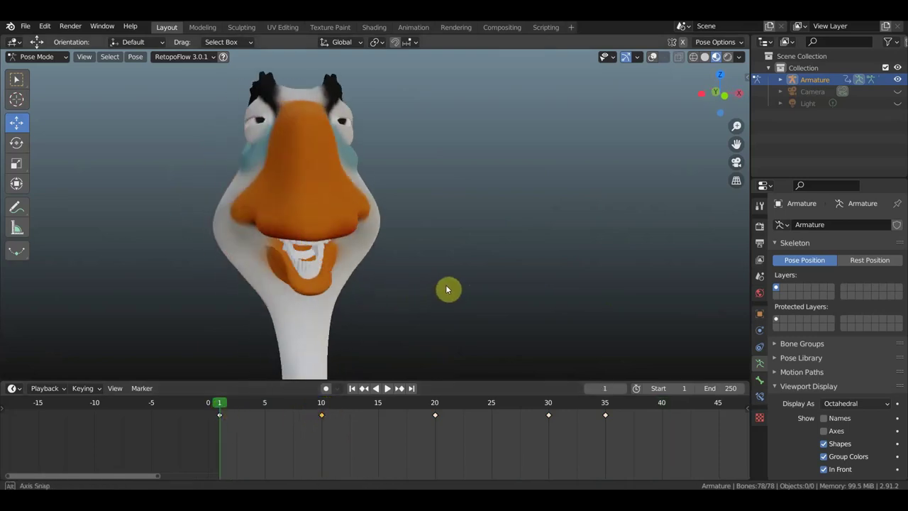
scroll(442, 305, down, 2)
Try and cancel two head rotations, then go to frame 35 and select its keyframe.
key(r)
right_click(424, 299)
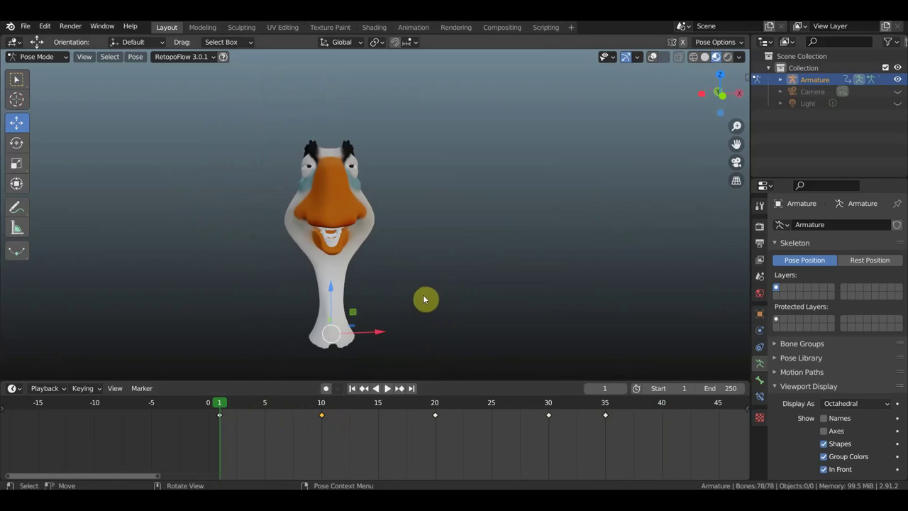
key(r)
right_click(454, 397)
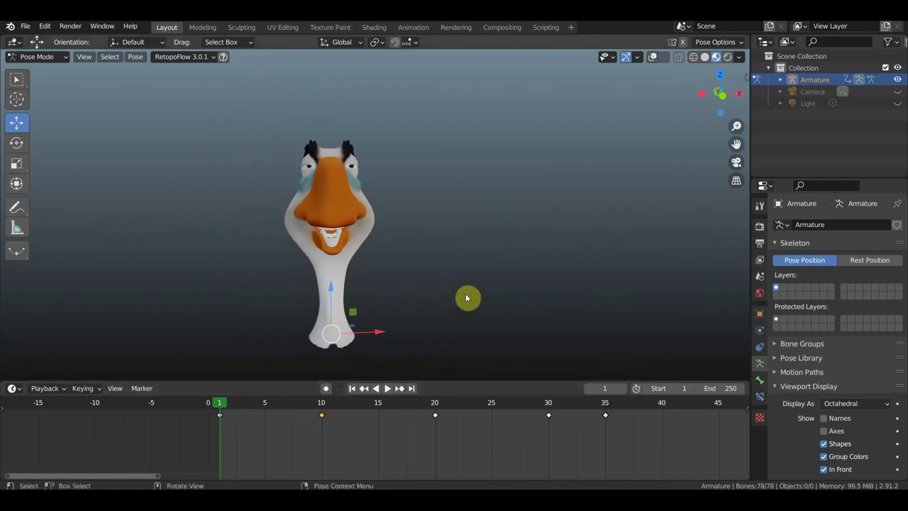
middle_drag(467, 298, 446, 293)
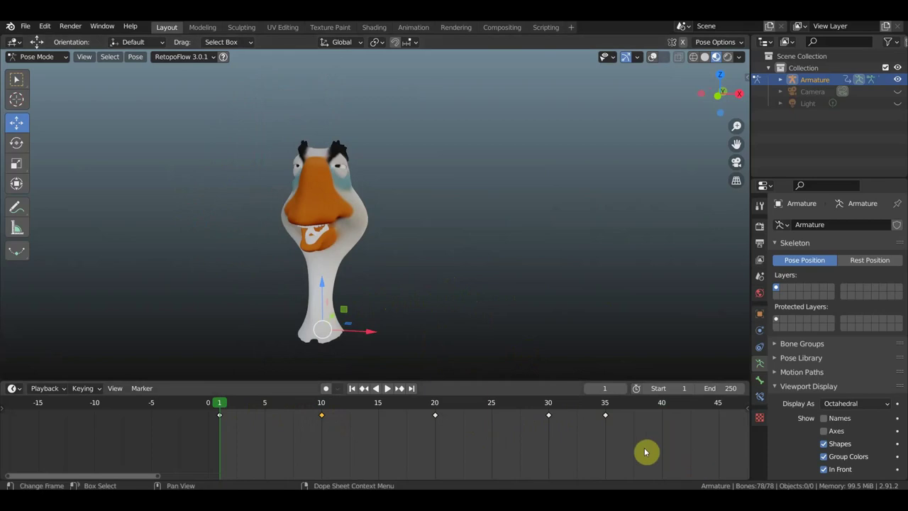
click(608, 407)
drag(632, 454, 595, 415)
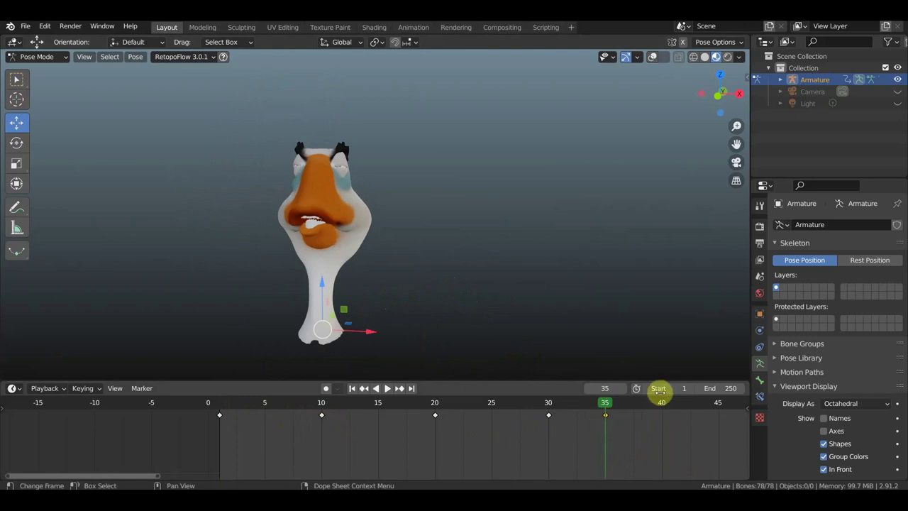
Go to frame 40 and make the bones visible through the duck's mesh.
drag(664, 406, 665, 406)
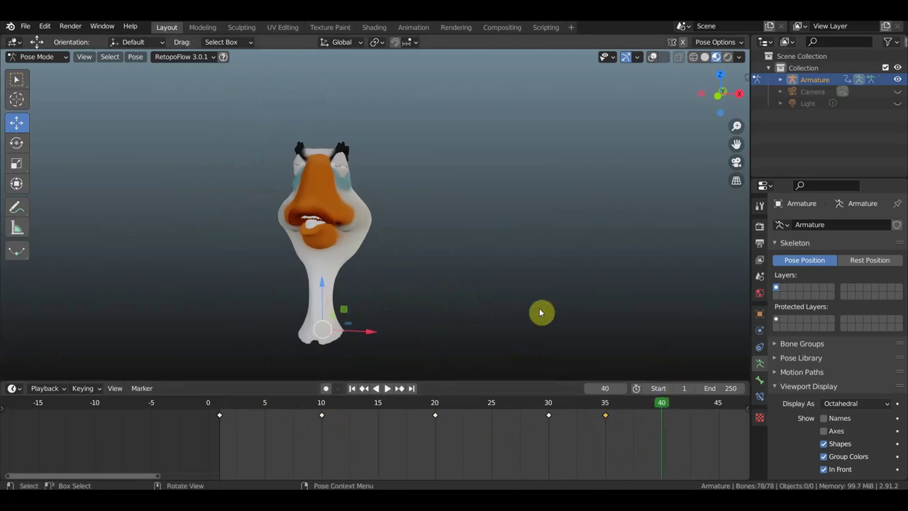
mouse_move(460, 278)
middle_down()
mouse_move(397, 249)
mouse_move(421, 272)
mouse_move(430, 243)
middle_up()
scroll(431, 241, up, 3)
scroll(431, 242, up, 2)
middle_drag(533, 197, 553, 203)
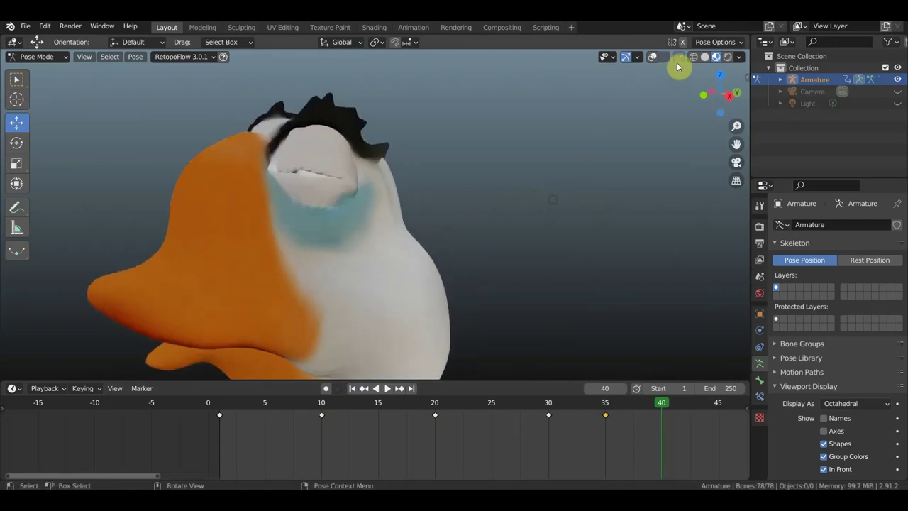
click(653, 57)
middle_drag(397, 168, 460, 170)
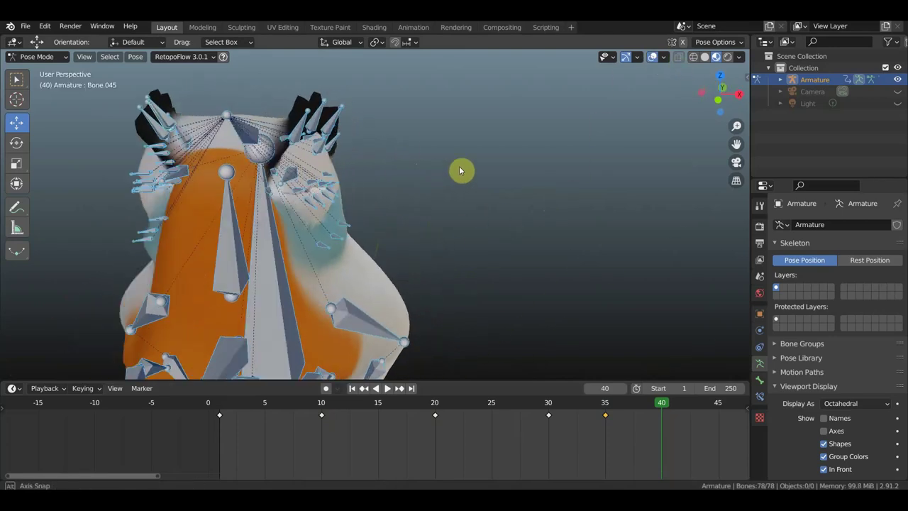
Select eye bones Bone.016, Bone.017, Bone.020 and Bone.019 beside the eye.
click(317, 191)
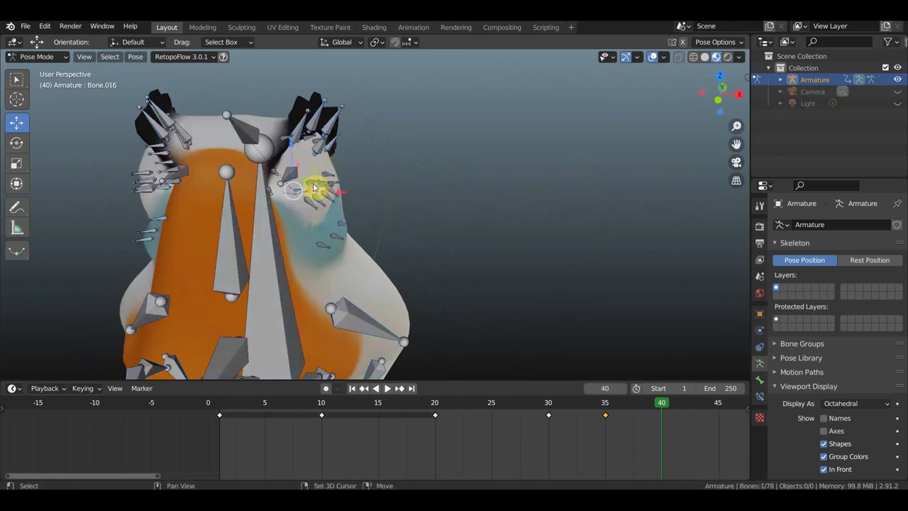
shift+click(313, 195)
mouse_move(308, 196)
middle_down()
mouse_move(270, 201)
mouse_move(235, 186)
mouse_move(409, 149)
mouse_move(472, 156)
mouse_move(495, 205)
middle_up()
scroll(270, 178, up, 3)
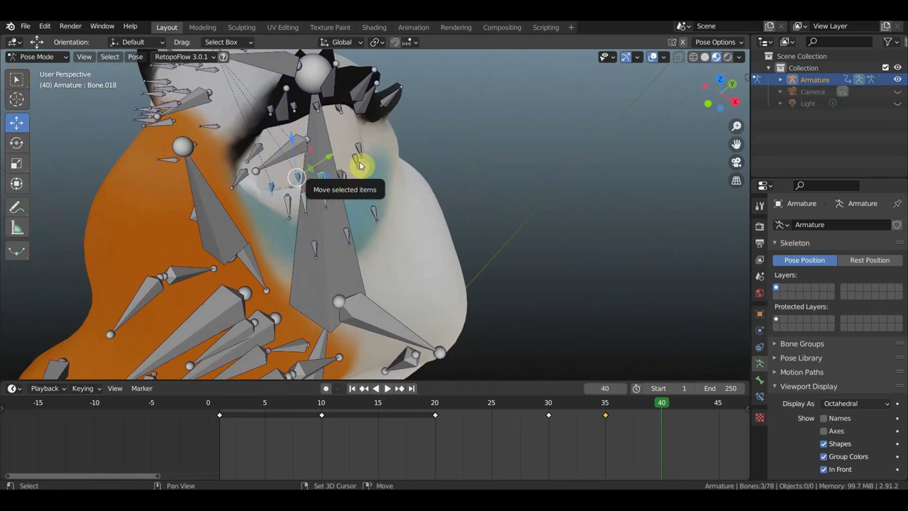
key(shift+bracketright)
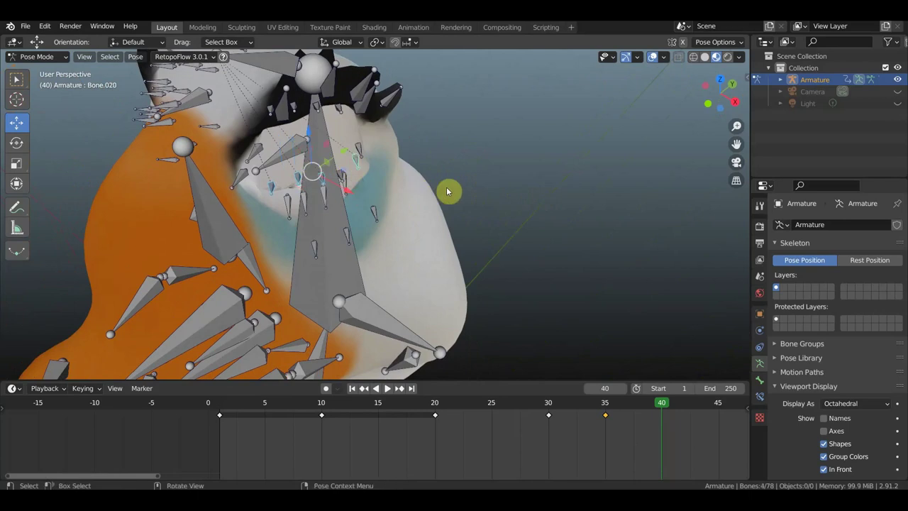
middle_drag(447, 191, 371, 148)
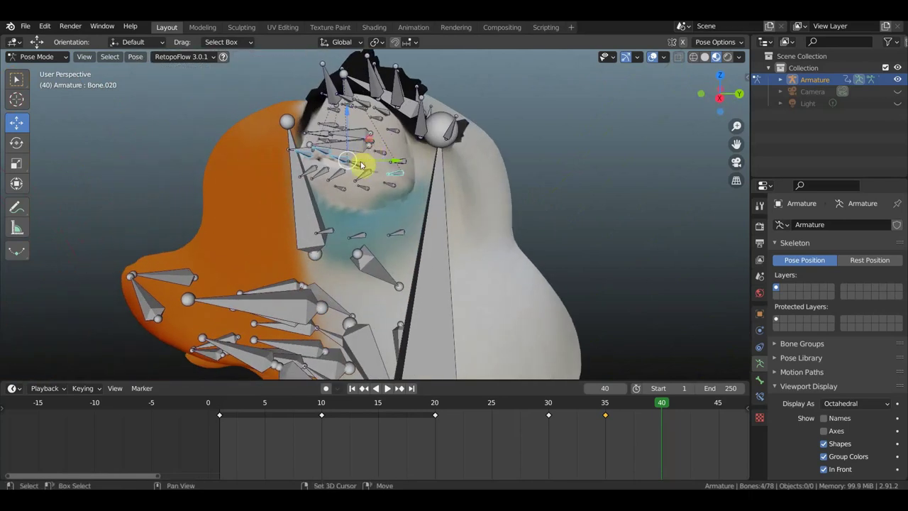
key(shift+bracketright)
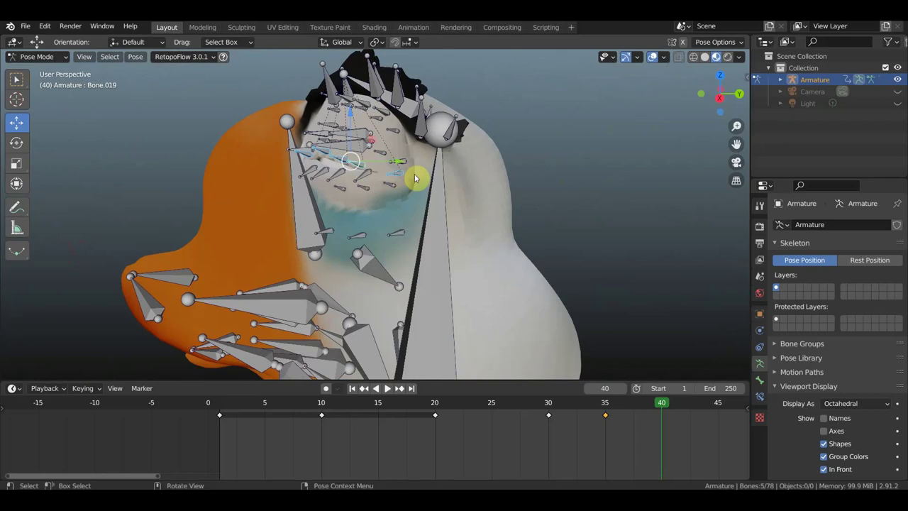
middle_drag(419, 176, 458, 171)
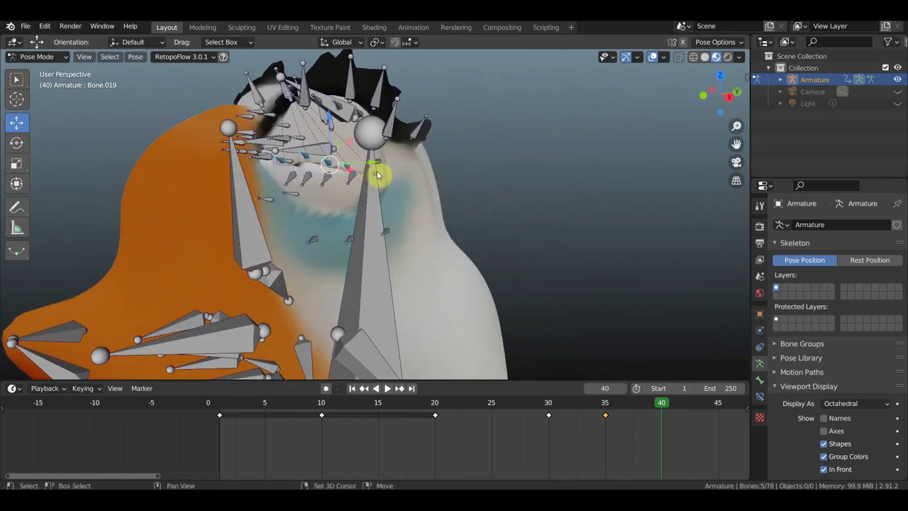
middle_drag(377, 170, 328, 180)
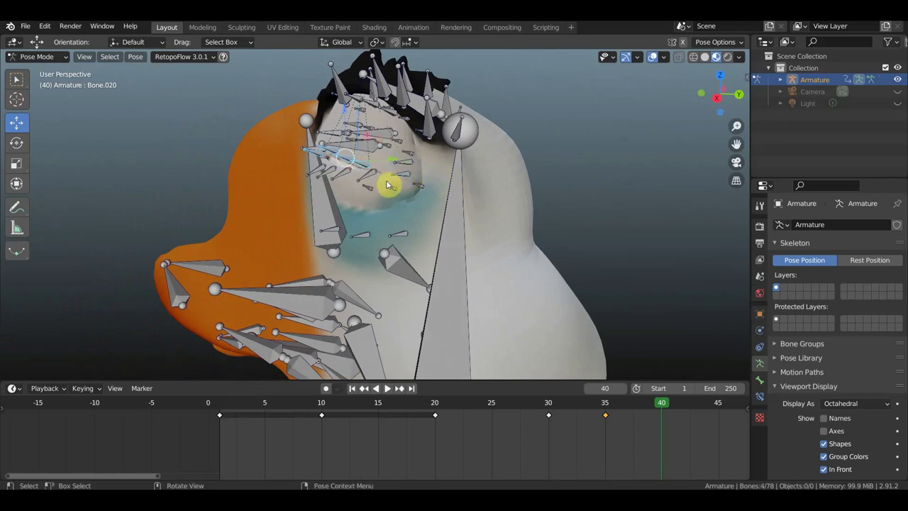
mouse_move(375, 186)
middle_down()
mouse_move(349, 183)
mouse_move(348, 166)
middle_up()
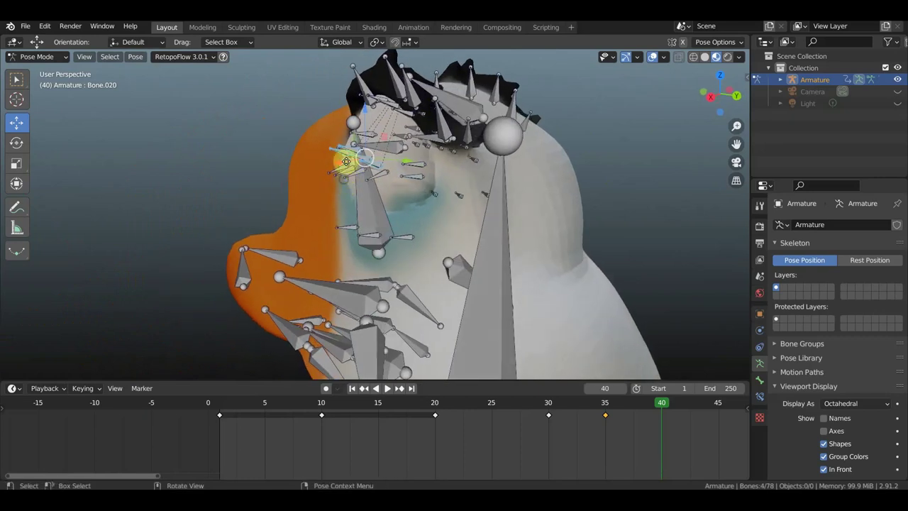
Move the selected eye bones, then nudge them slightly up-left.
key(g)
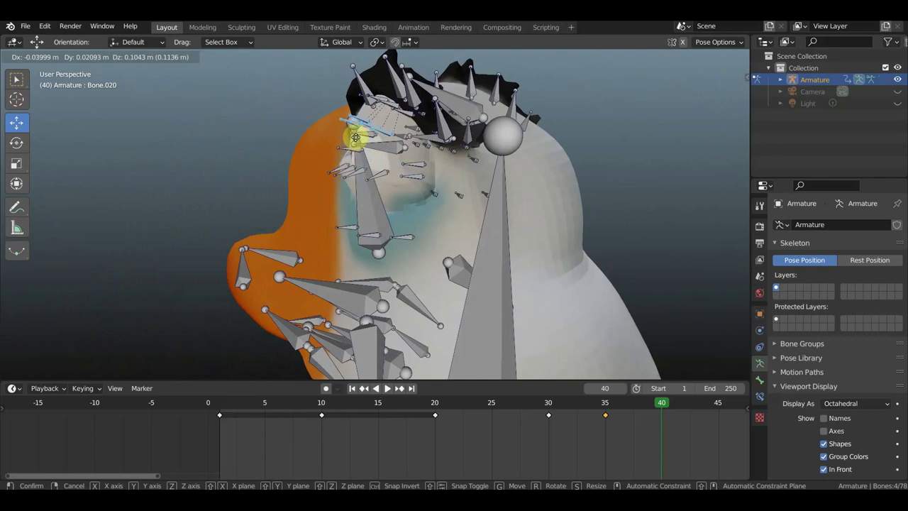
click(346, 135)
mouse_move(346, 135)
middle_down()
mouse_move(427, 149)
mouse_move(566, 145)
middle_up()
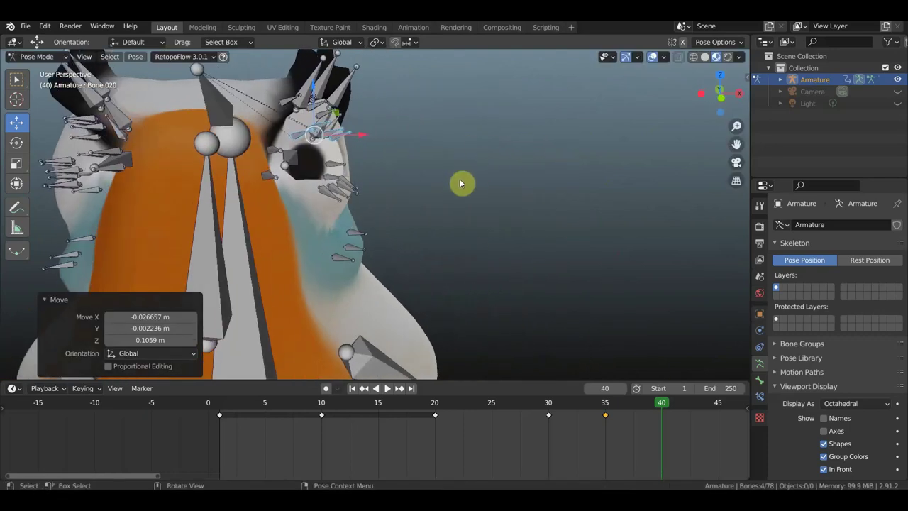
key(g)
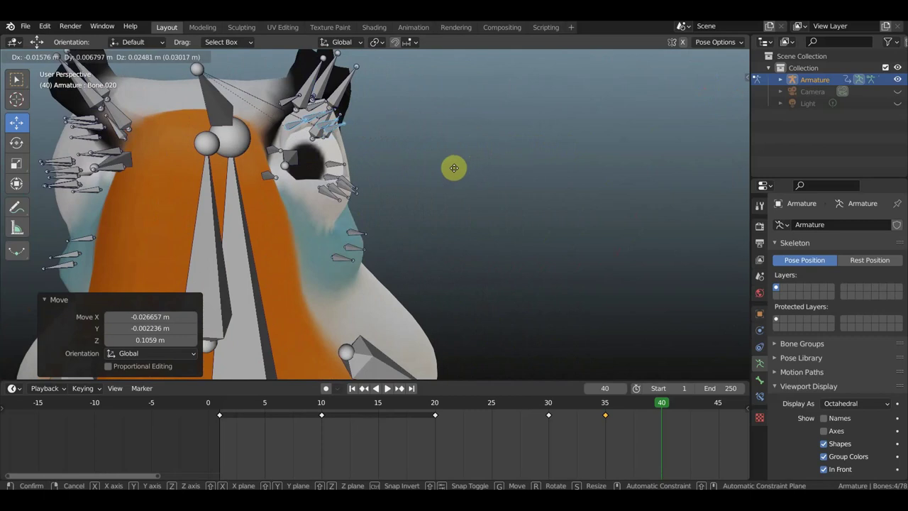
click(456, 172)
mouse_move(456, 172)
middle_down()
mouse_move(411, 184)
mouse_move(326, 167)
mouse_move(345, 192)
mouse_move(361, 126)
middle_up()
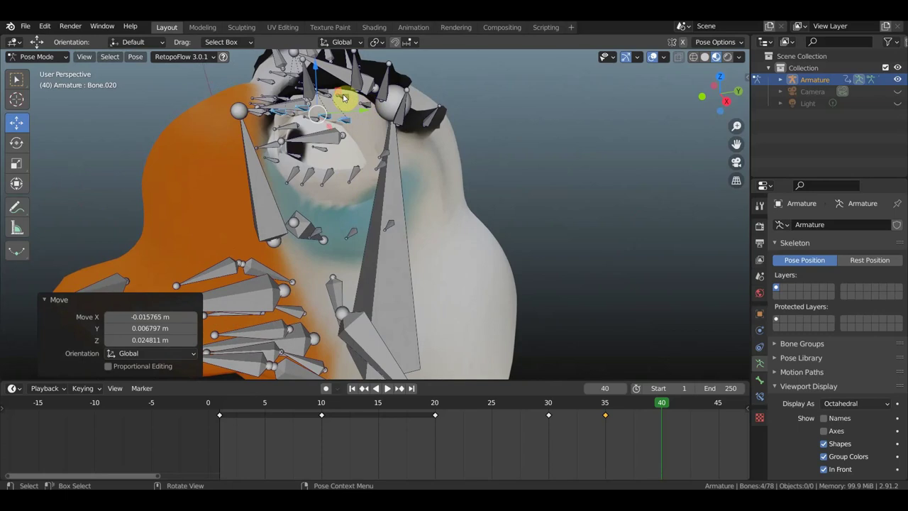
Select four bones along the top of the eye and move them.
click(346, 99)
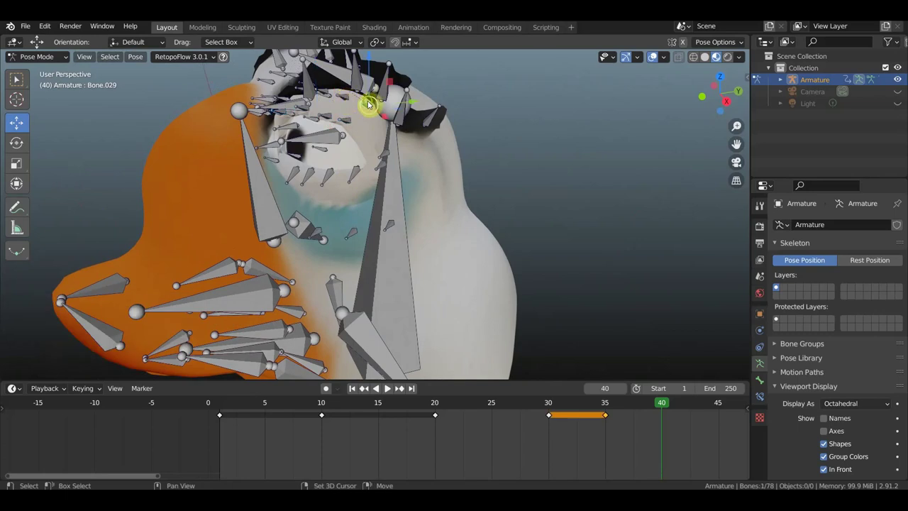
mouse_move(393, 105)
middle_down()
mouse_move(416, 102)
mouse_move(371, 101)
middle_up()
shift+click(340, 103)
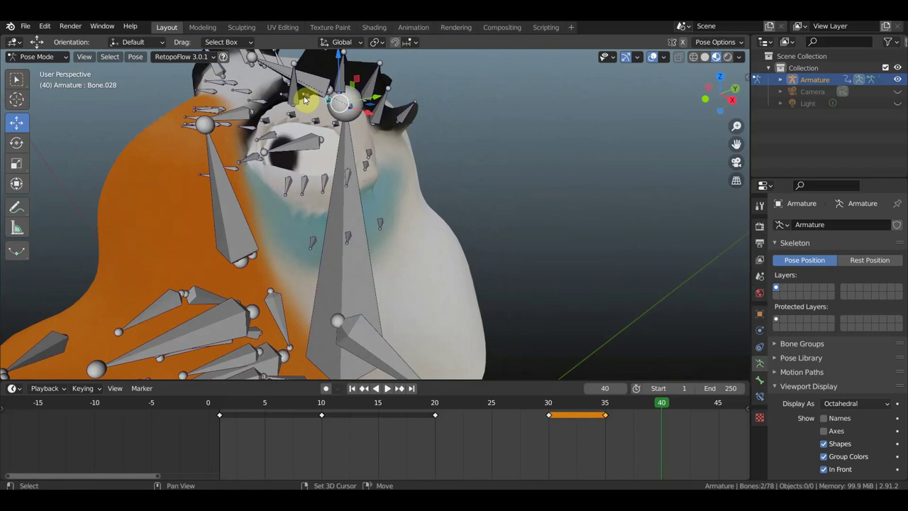
shift+click(294, 100)
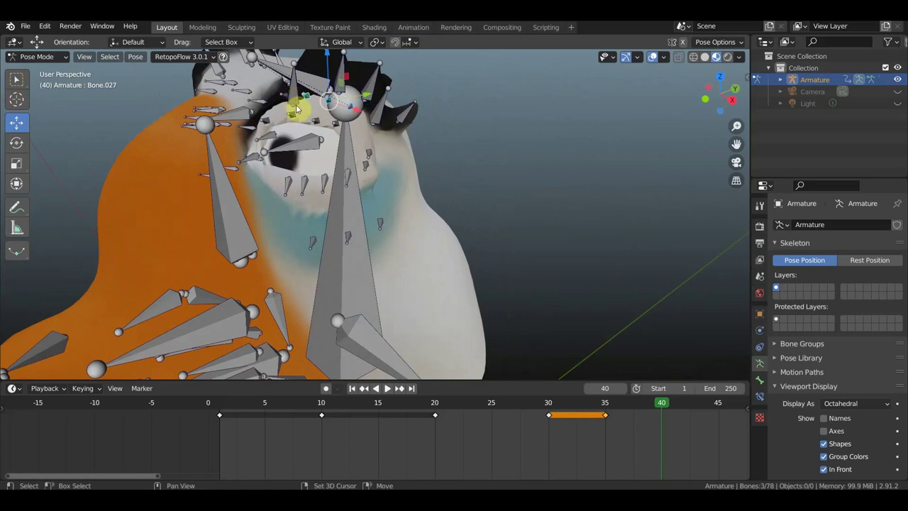
shift+click(443, 130)
middle_drag(440, 130, 416, 124)
key(g)
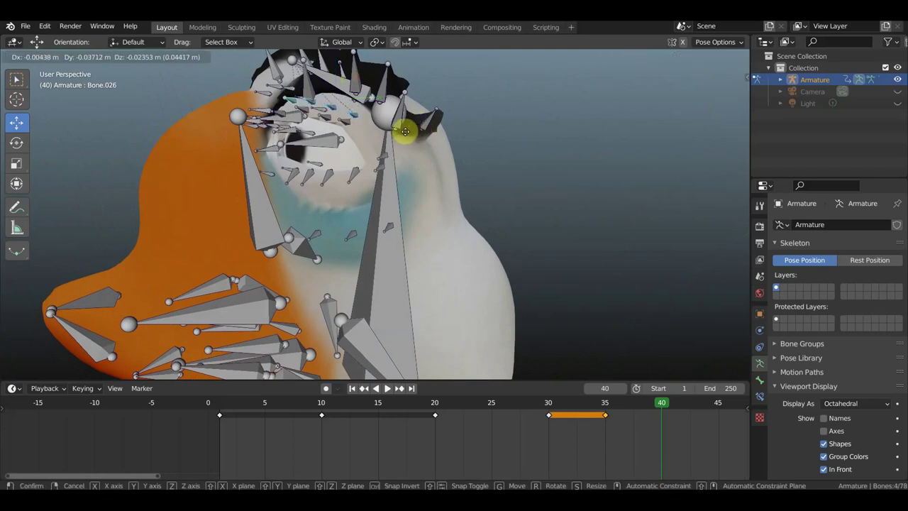
click(404, 131)
mouse_move(442, 138)
middle_down()
mouse_move(462, 139)
mouse_move(436, 134)
mouse_move(406, 170)
mouse_move(333, 187)
mouse_move(274, 174)
mouse_move(290, 171)
middle_up()
Box-select the bones around the eye and move them, Bone.026 ending offset -0.020104, 0.02061, -0.092614 m.
drag(357, 137, 396, 183)
mouse_move(412, 182)
middle_down()
mouse_move(438, 170)
mouse_move(419, 156)
middle_up()
key(g)
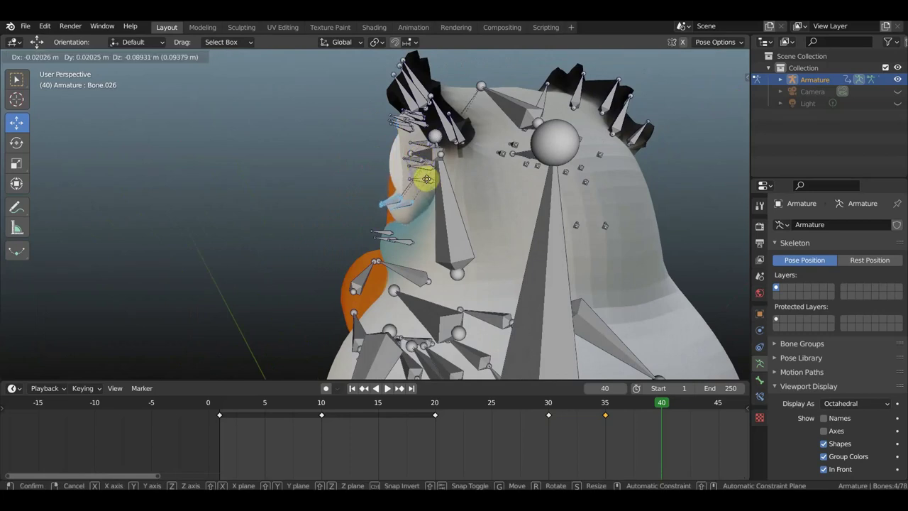
click(426, 174)
mouse_move(426, 173)
middle_down()
mouse_move(673, 189)
mouse_move(513, 188)
middle_up()
middle_drag(440, 196, 454, 189)
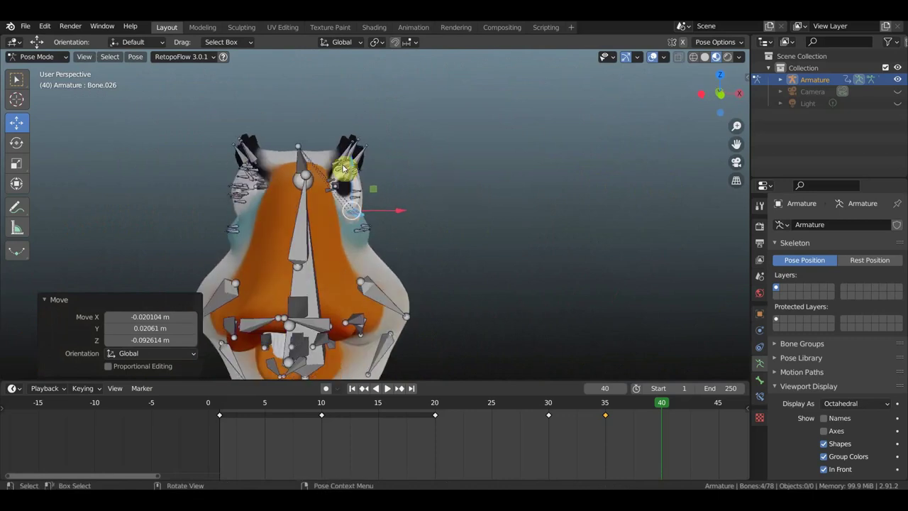
scroll(308, 178, down, 3)
middle_drag(468, 218, 329, 218)
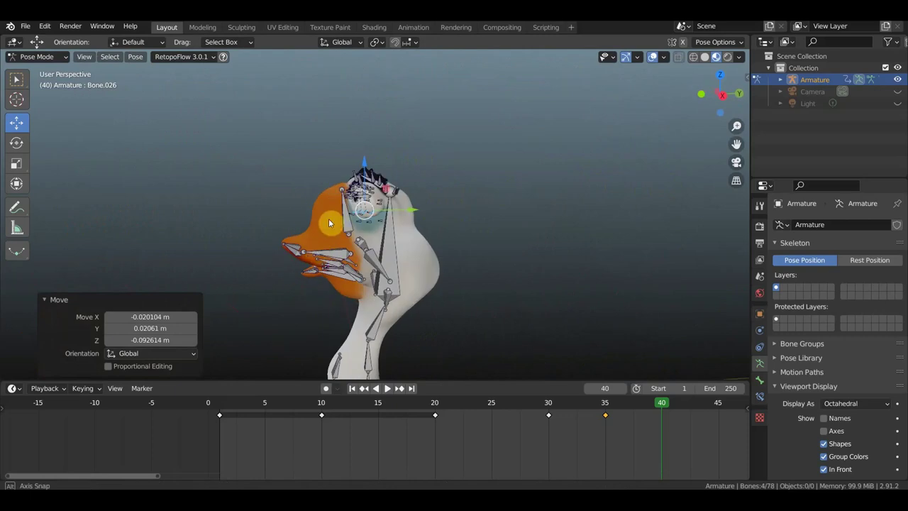
In Right Orthographic view, rotate the beak bones, then the lower beak bones.
click(296, 252)
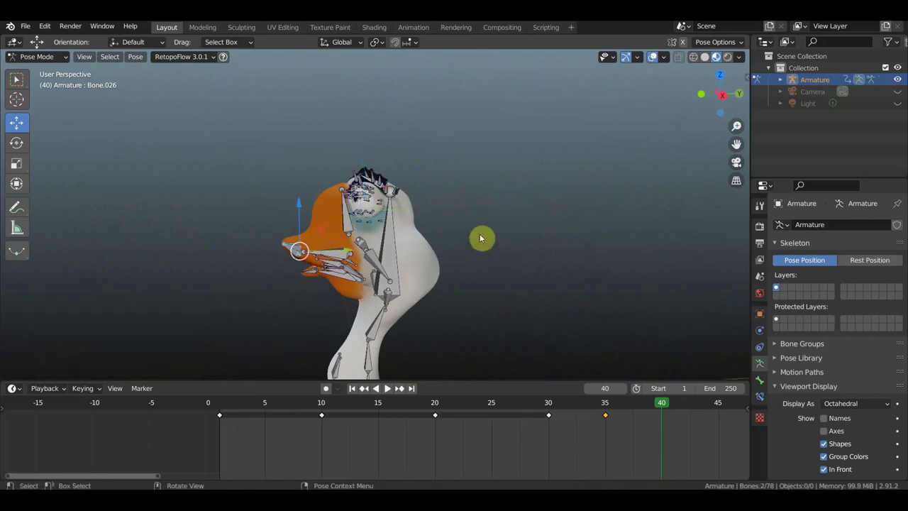
key(KP_3)
key(r)
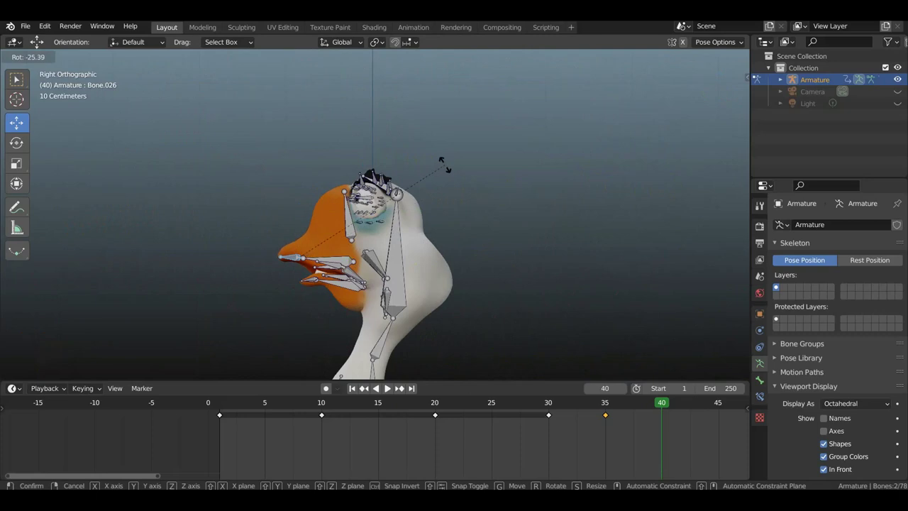
click(450, 171)
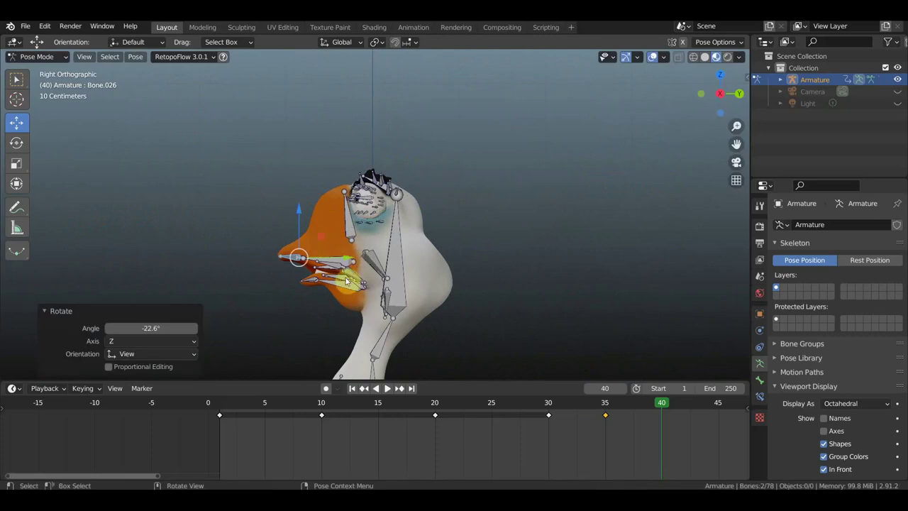
shift+click(295, 282)
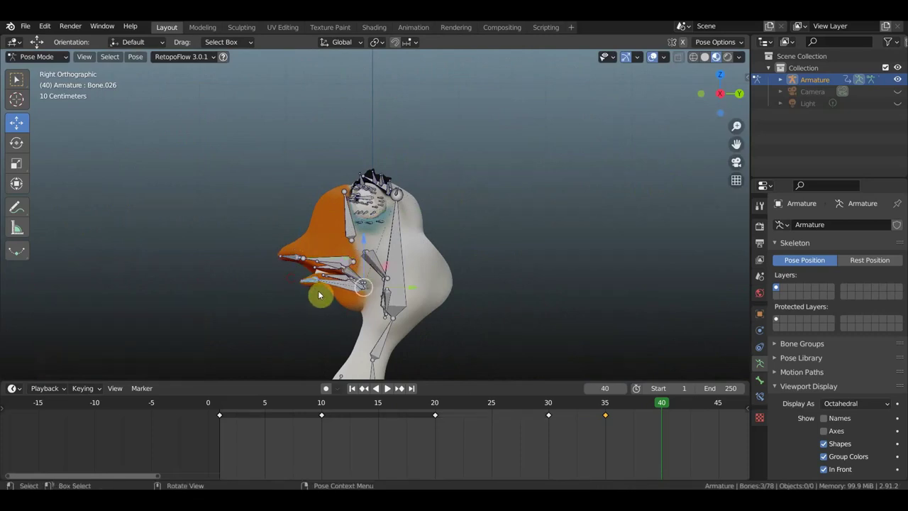
key(r)
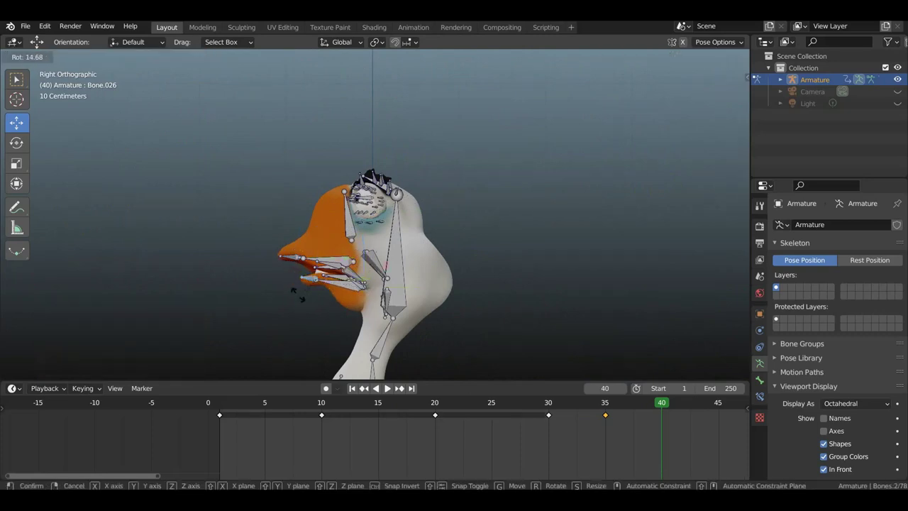
click(295, 292)
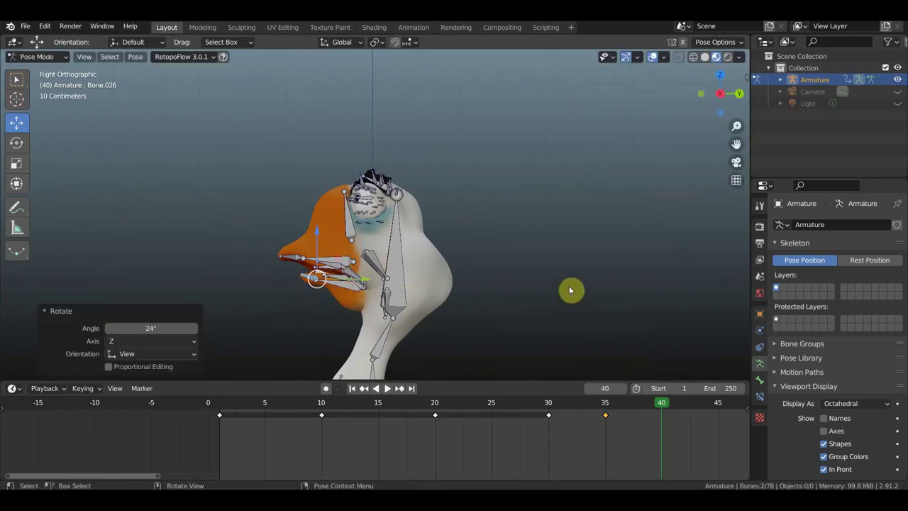
Rotate the jaw bone Bone.004 to 322° so the lower beak hangs open.
click(387, 287)
key(r)
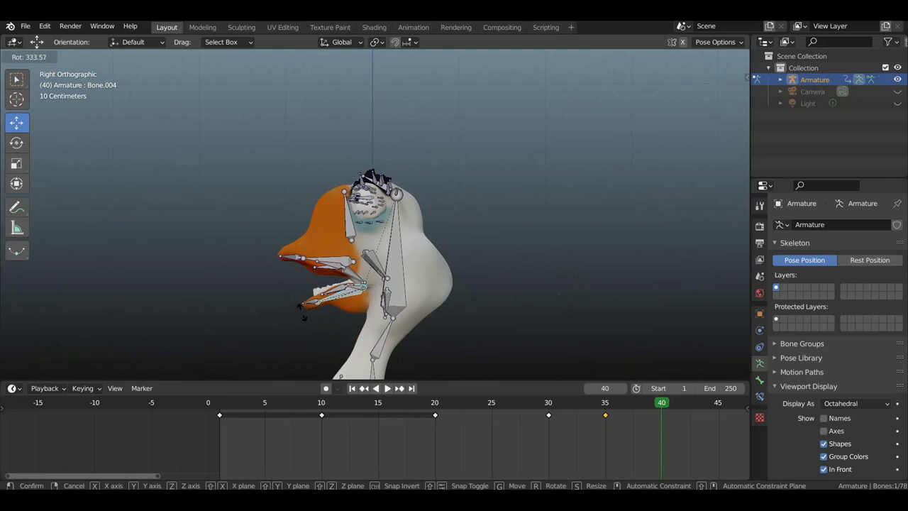
click(315, 323)
mouse_move(468, 247)
middle_down()
mouse_move(609, 260)
mouse_move(602, 249)
mouse_move(605, 271)
middle_up()
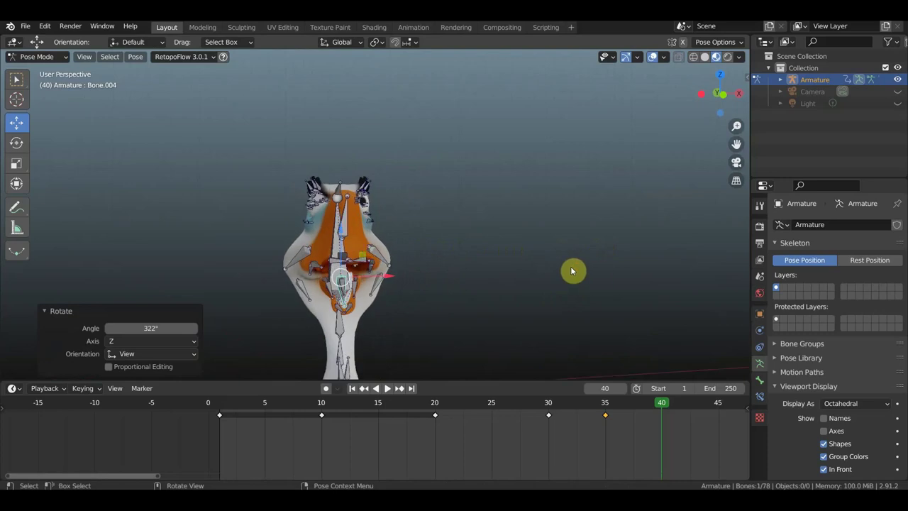
mouse_move(438, 237)
middle_down()
mouse_move(529, 246)
mouse_move(429, 212)
middle_up()
Zoom in and select four bones around the duck's other eye.
scroll(429, 213, up, 2)
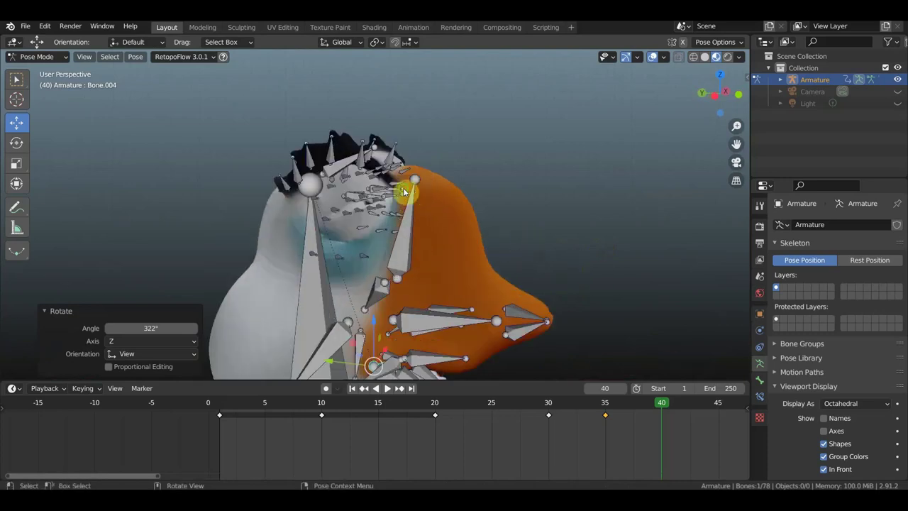
scroll(405, 192, up, 2)
scroll(376, 182, up, 1)
scroll(341, 186, up, 2)
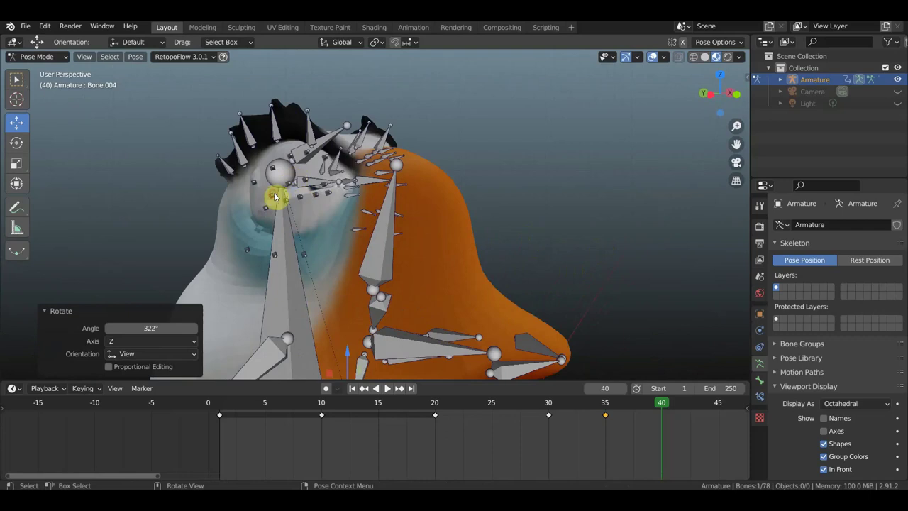
click(362, 193)
mouse_move(364, 189)
middle_down()
mouse_move(366, 196)
mouse_move(338, 168)
mouse_move(386, 221)
middle_up()
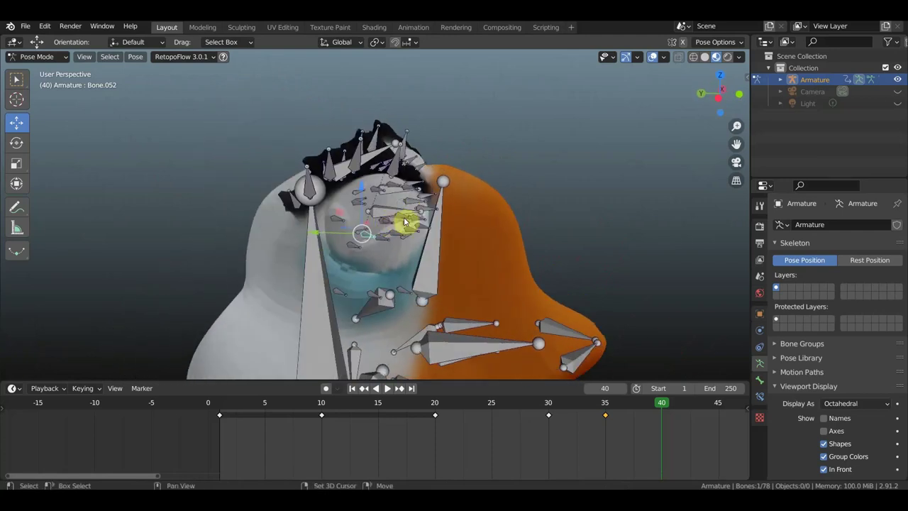
shift+click(402, 220)
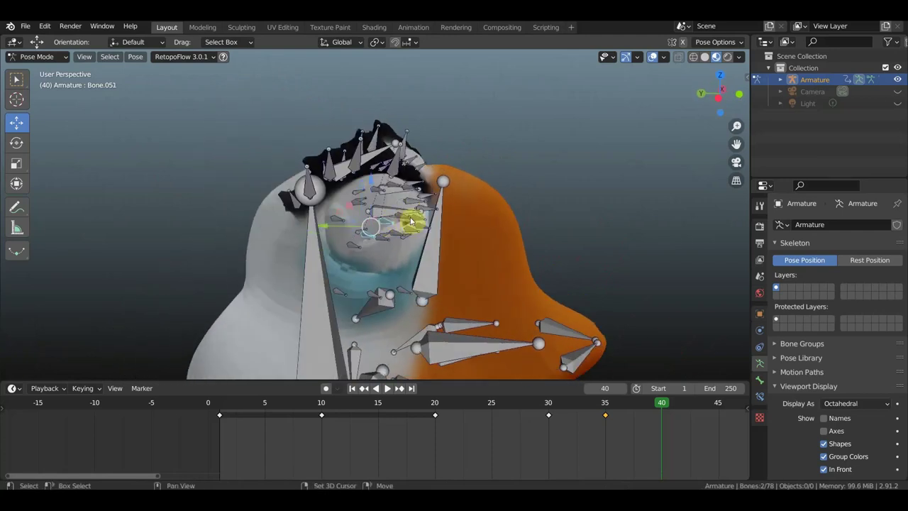
middle_drag(358, 220, 358, 220)
shift+click(291, 223)
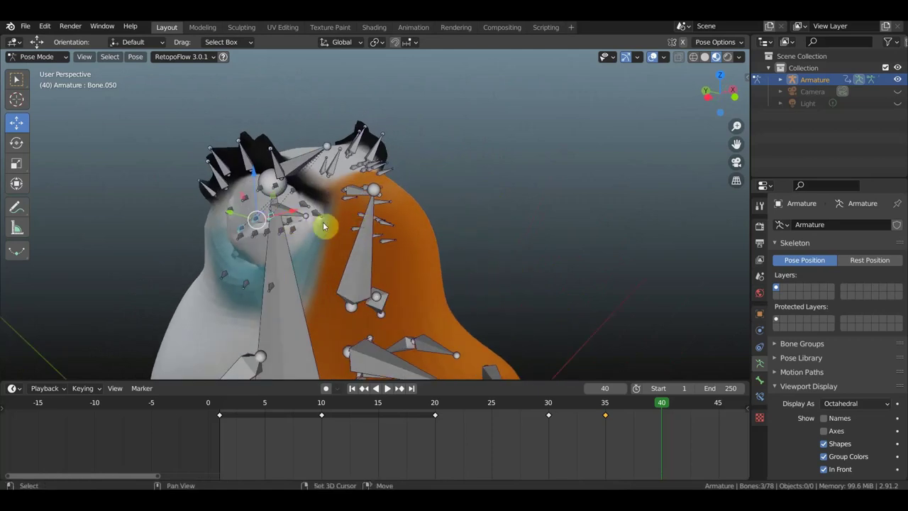
shift+click(324, 226)
middle_drag(323, 226, 257, 211)
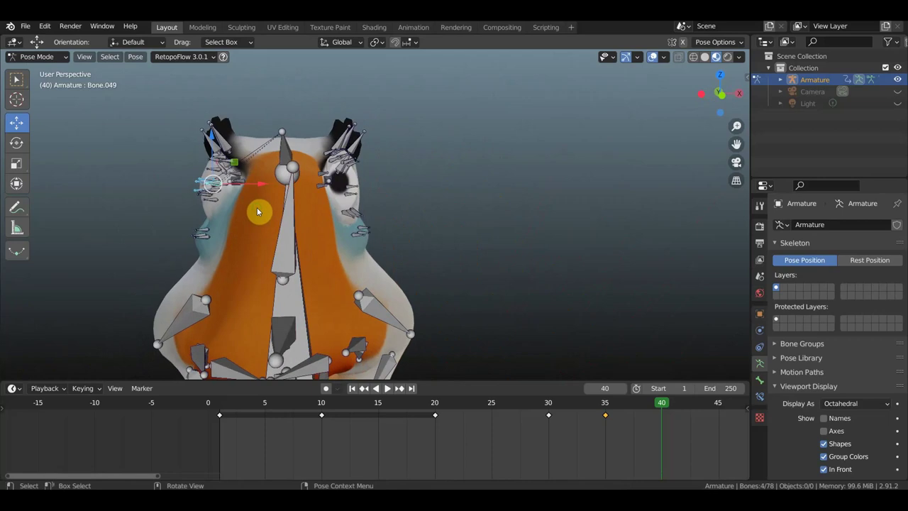
Move the selected eye bones twice, then give them a small rotation.
key(g)
click(257, 193)
mouse_move(296, 193)
middle_down()
mouse_move(356, 203)
mouse_move(330, 190)
middle_up()
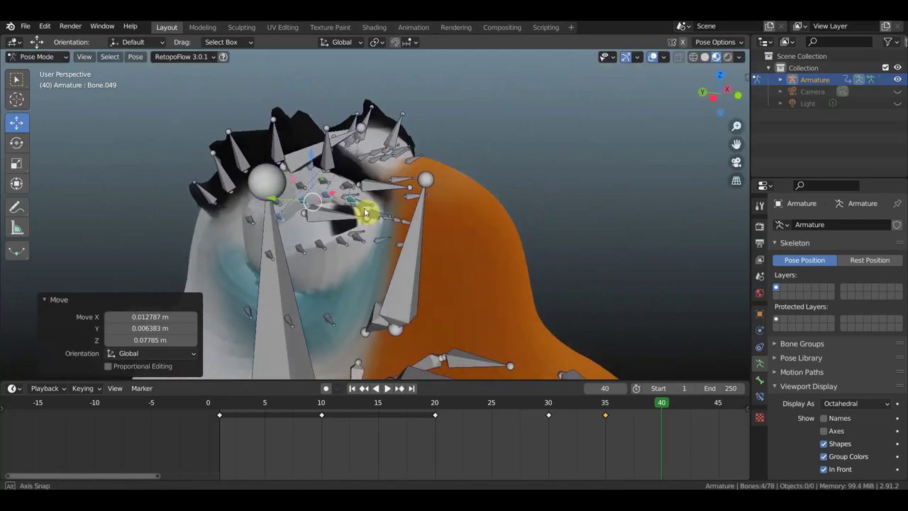
key(g)
click(317, 193)
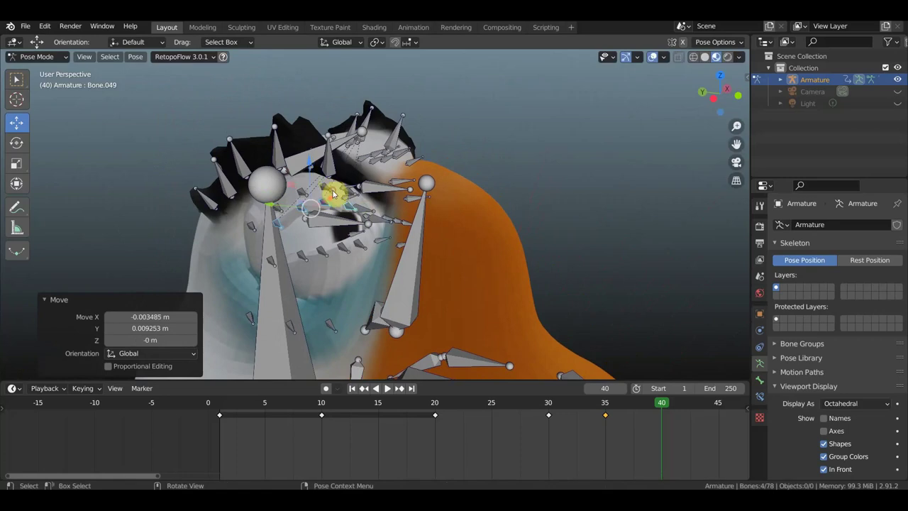
middle_drag(317, 193, 383, 215)
scroll(383, 212, up, 2)
scroll(382, 200, up, 1)
scroll(382, 200, up, 1)
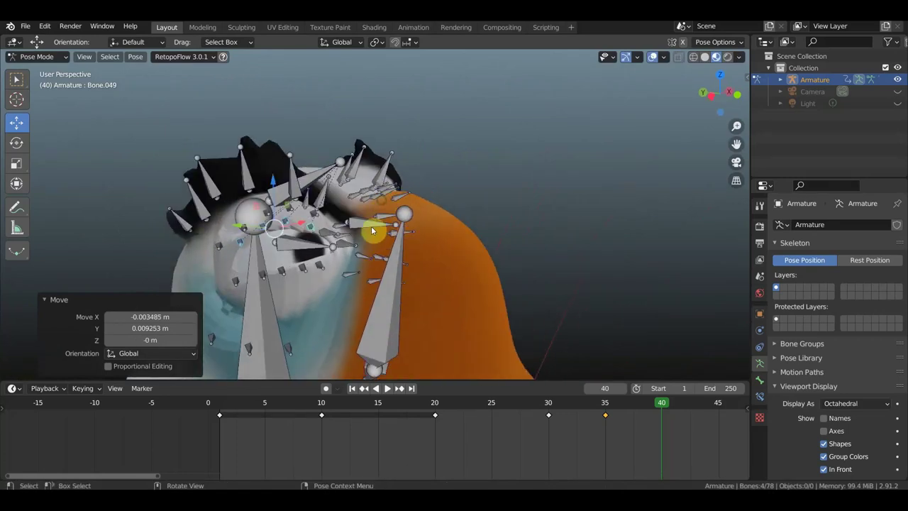
key(r)
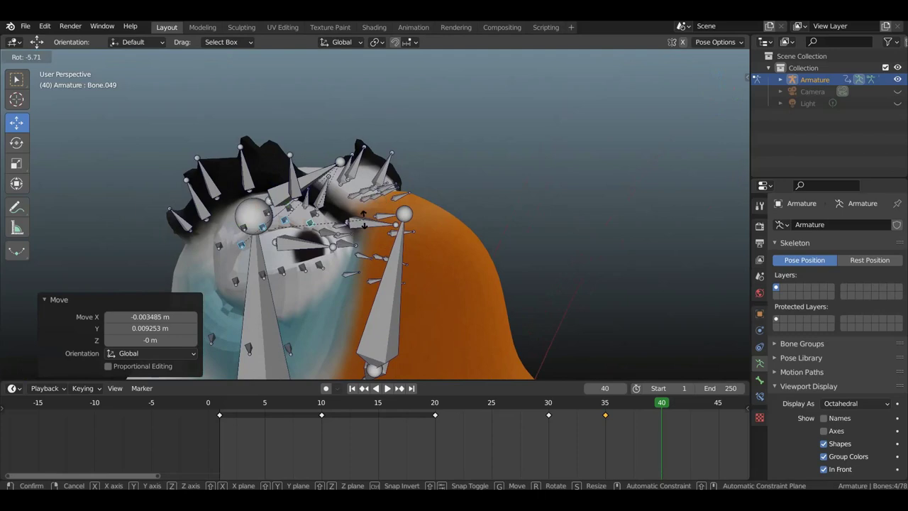
click(363, 220)
mouse_move(239, 229)
middle_down()
mouse_move(271, 231)
mouse_move(255, 234)
mouse_move(298, 247)
middle_up()
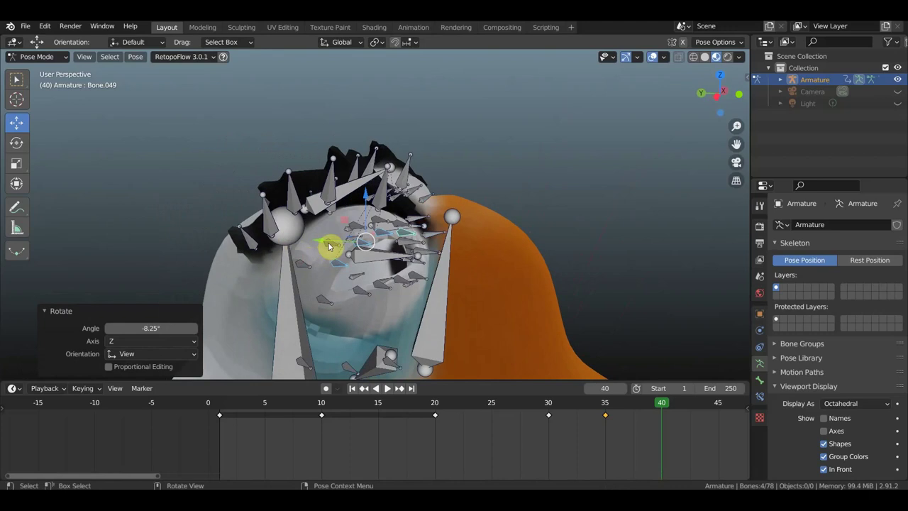
Select three more eye bones, move them up, and rotate them 10.1°.
click(328, 246)
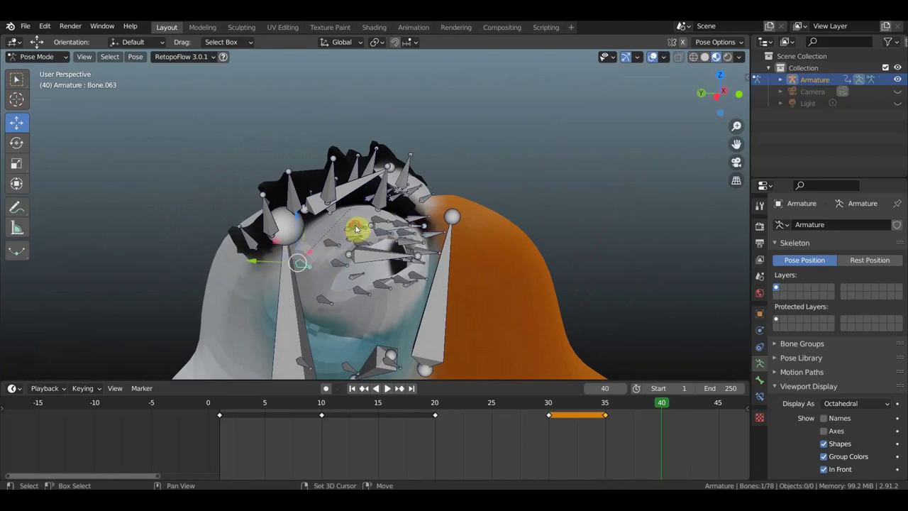
shift+click(357, 229)
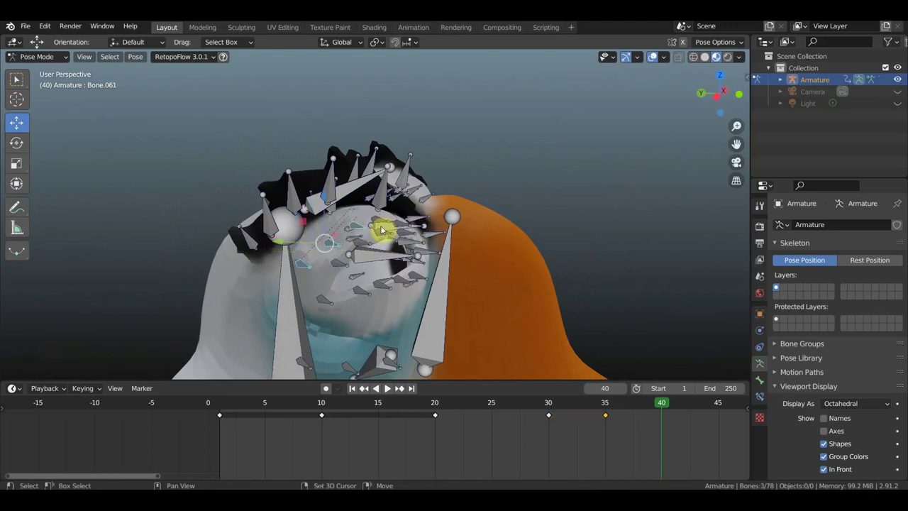
middle_drag(381, 229, 339, 244)
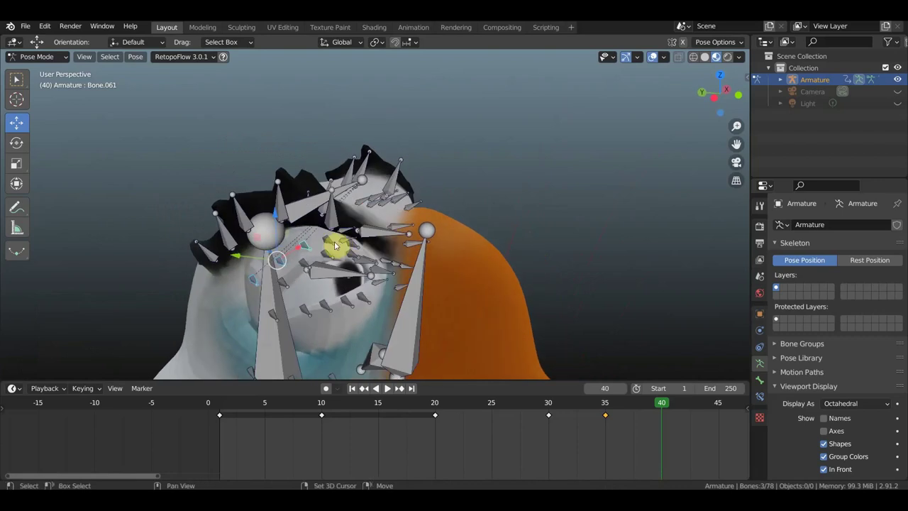
shift+click(326, 245)
middle_drag(327, 246, 306, 241)
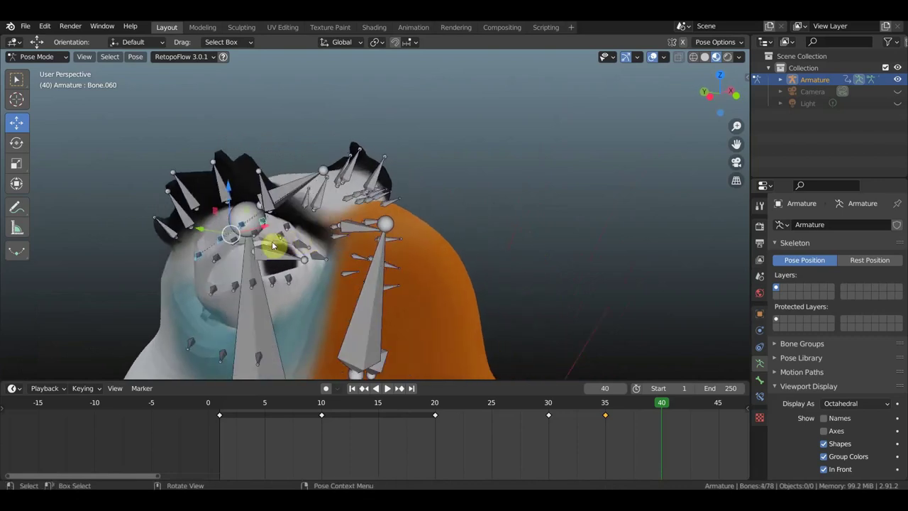
key(g)
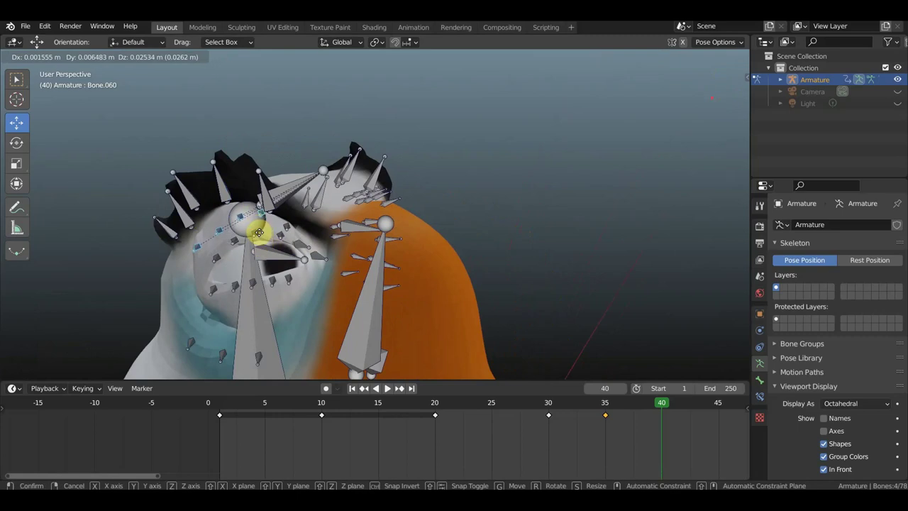
click(256, 228)
key(r)
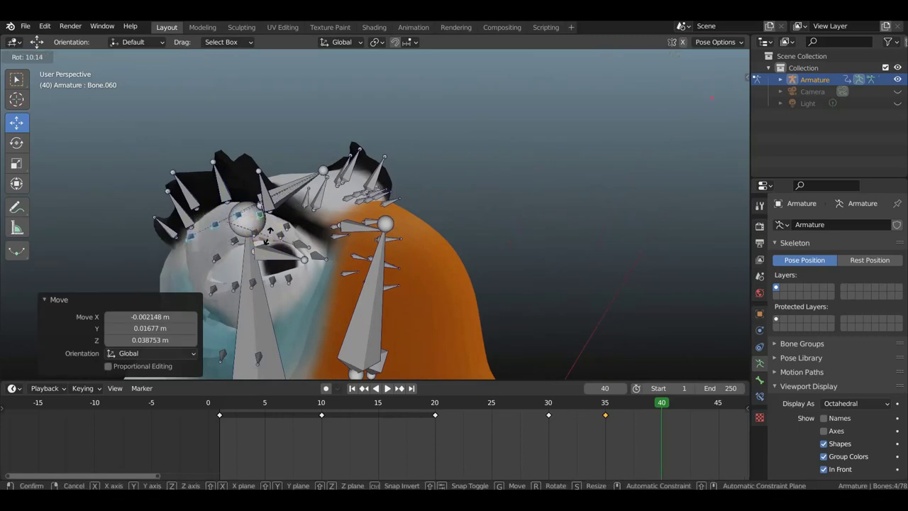
click(268, 233)
middle_drag(265, 239, 219, 218)
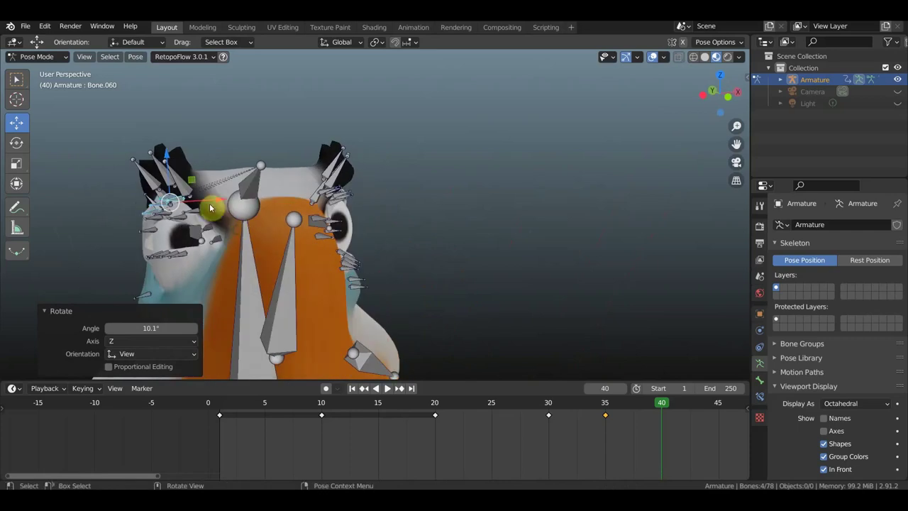
Select three bones of the left head tuft and move them to a new position.
click(165, 169)
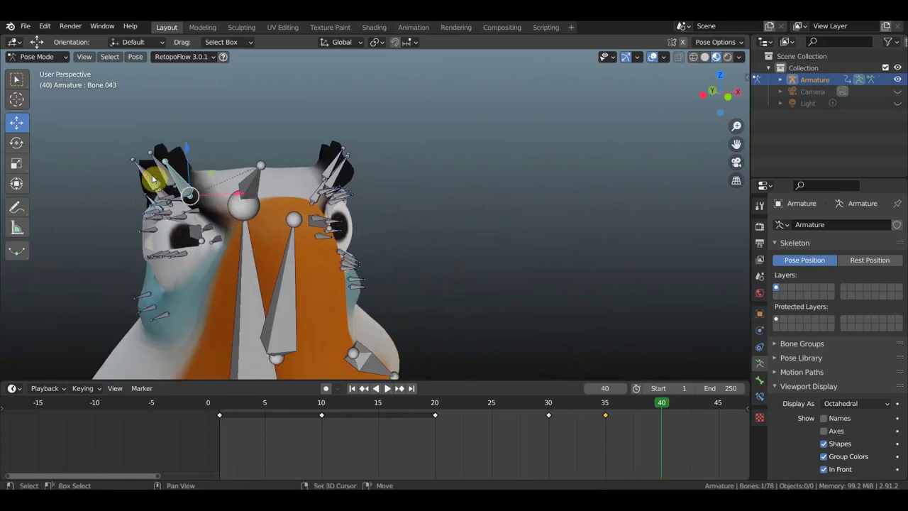
shift+click(152, 180)
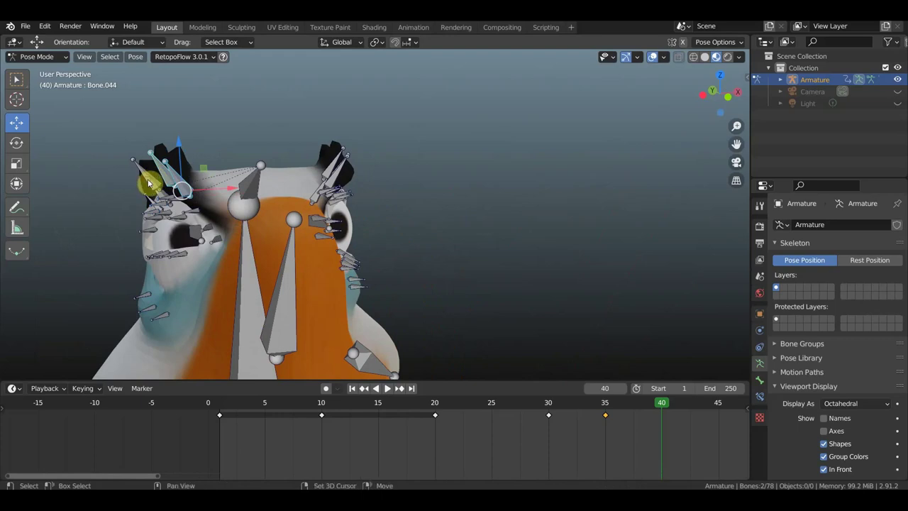
shift+click(149, 183)
key(g)
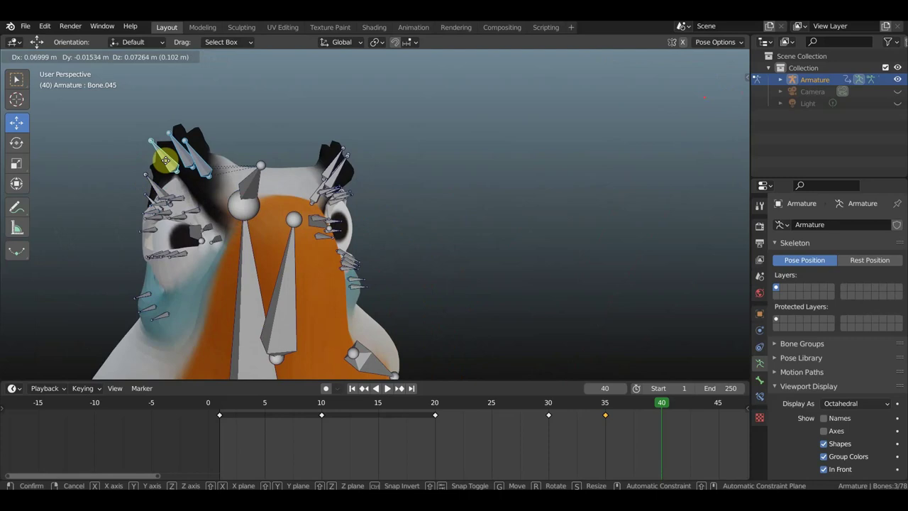
click(164, 160)
mouse_move(333, 178)
middle_down()
mouse_move(371, 174)
mouse_move(349, 178)
middle_up()
Move the right head-tuft bones to a new position.
click(333, 149)
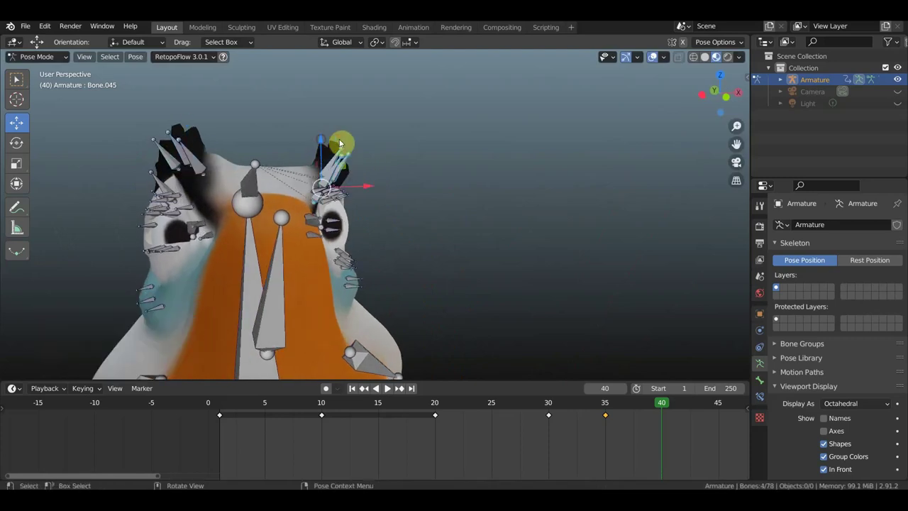
key(g)
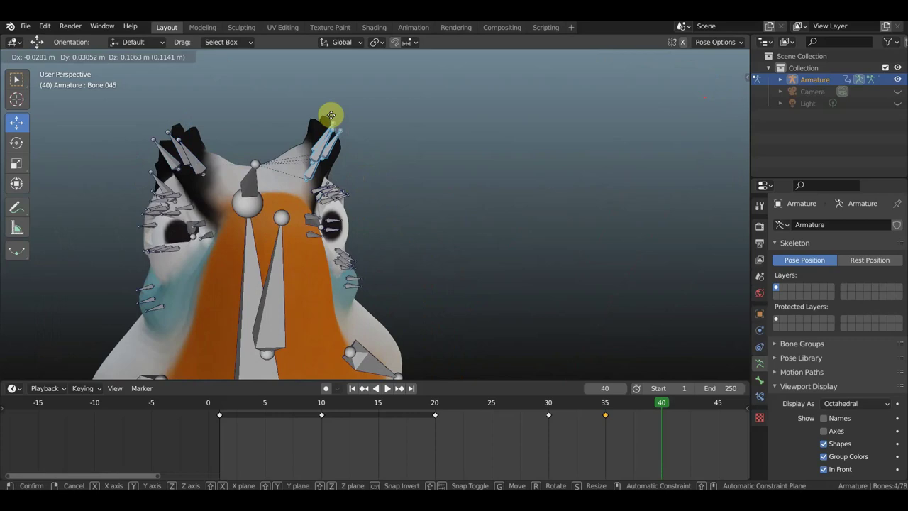
click(330, 124)
mouse_move(330, 126)
middle_down()
mouse_move(364, 181)
mouse_move(328, 178)
mouse_move(425, 172)
mouse_move(374, 180)
middle_up()
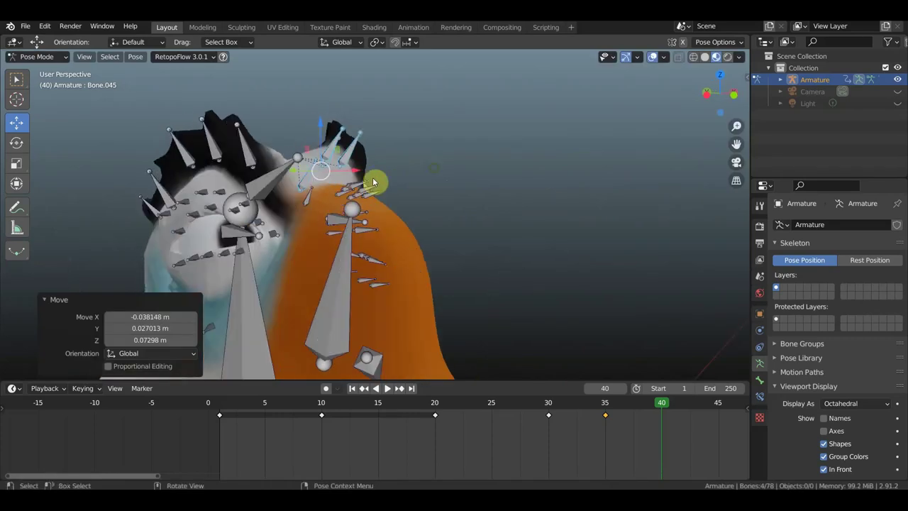
mouse_move(231, 239)
middle_down()
mouse_move(274, 223)
mouse_move(432, 235)
middle_up()
Box-select the right ear bones, lower them, rotate them 19.6° and nudge them slightly.
key(b)
drag(575, 208, 605, 217)
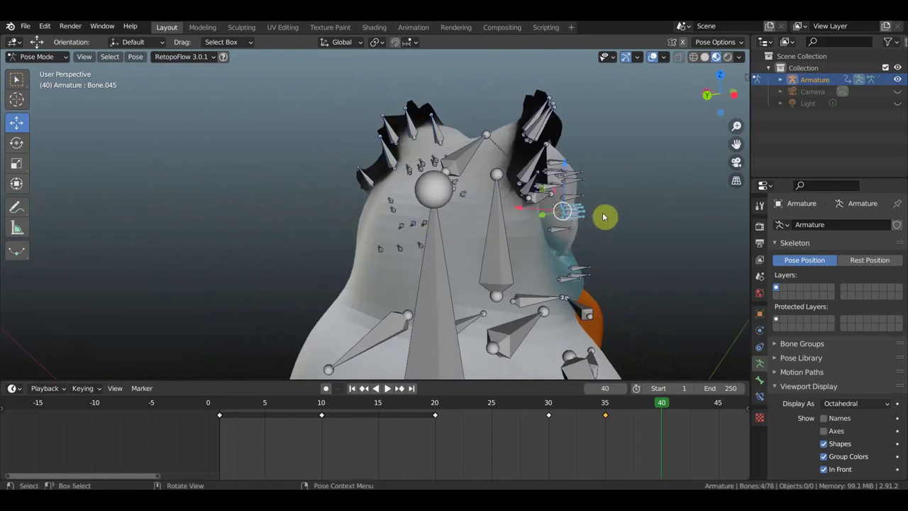
key(g)
click(609, 239)
key(g)
key(r)
click(614, 257)
middle_drag(615, 259, 396, 255)
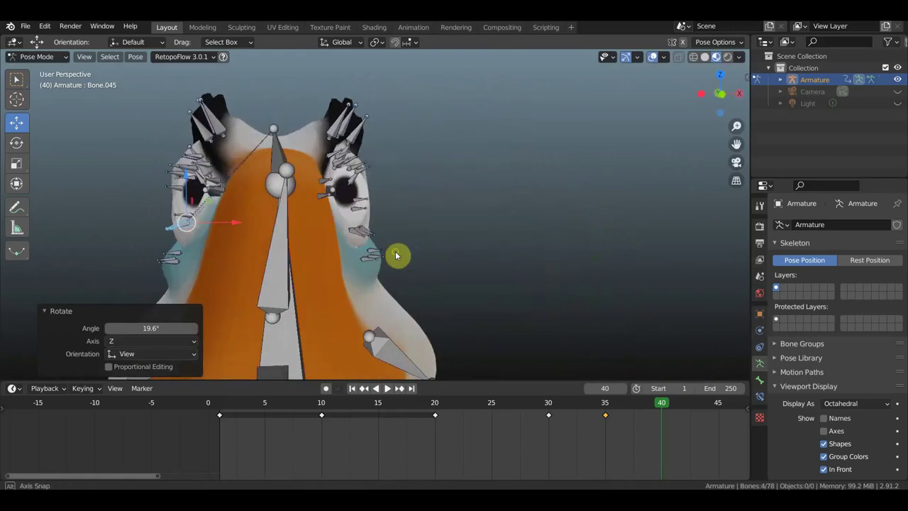
key(g)
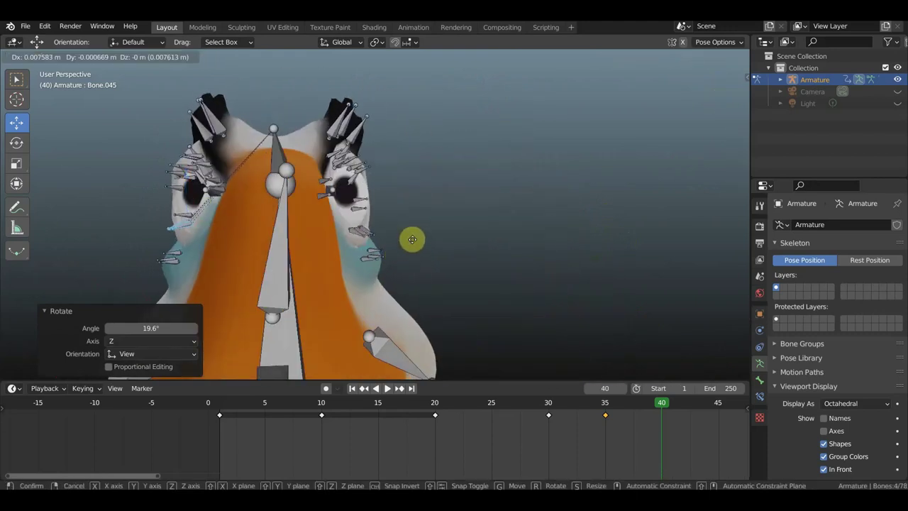
click(413, 247)
mouse_move(374, 205)
middle_down()
mouse_move(520, 217)
mouse_move(567, 200)
mouse_move(598, 209)
middle_up()
Box-select the bones at the side of the head and shift them slightly.
key(b)
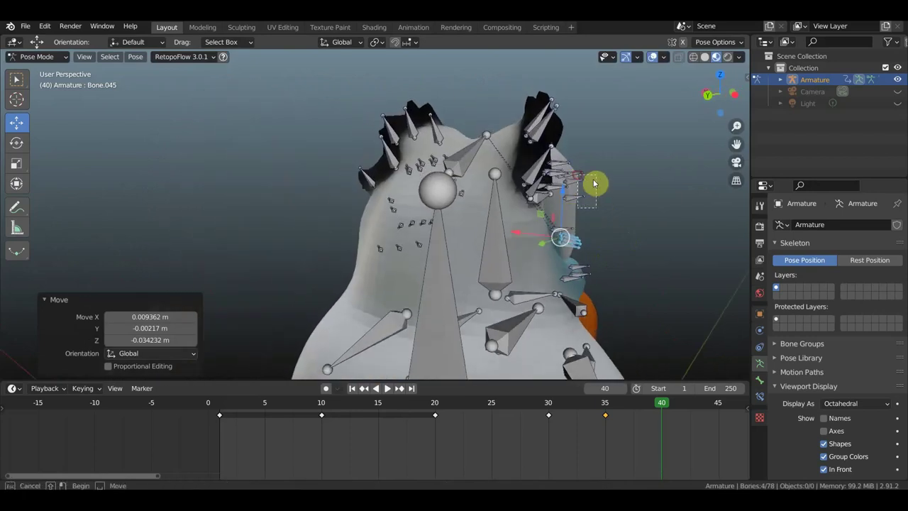
drag(586, 192, 539, 169)
key(g)
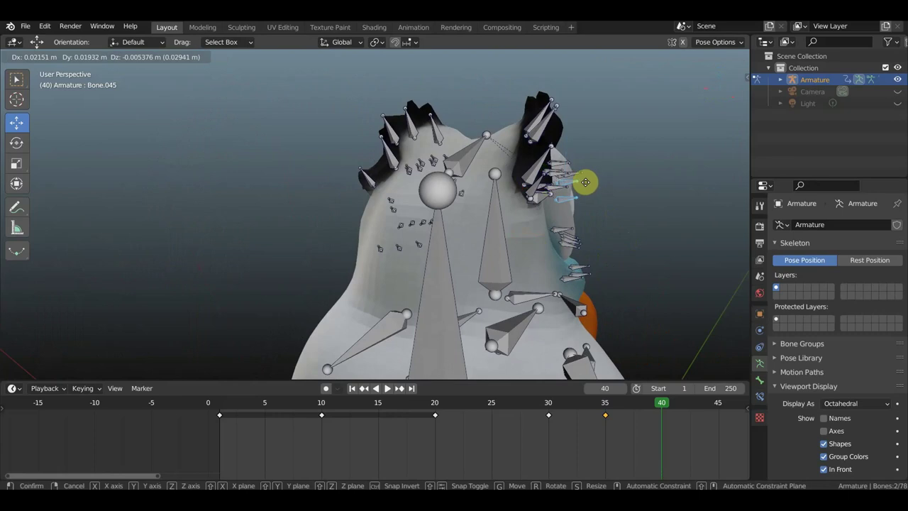
click(591, 185)
middle_drag(590, 185, 422, 183)
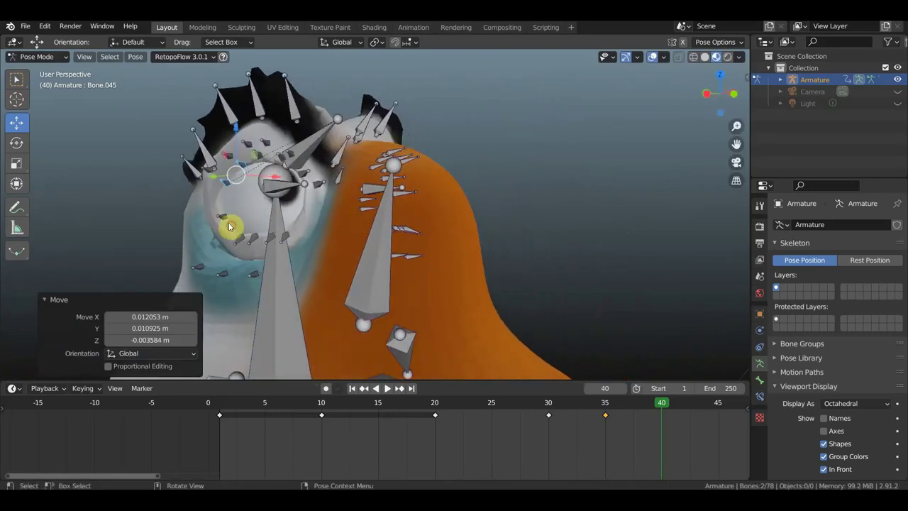
key(g)
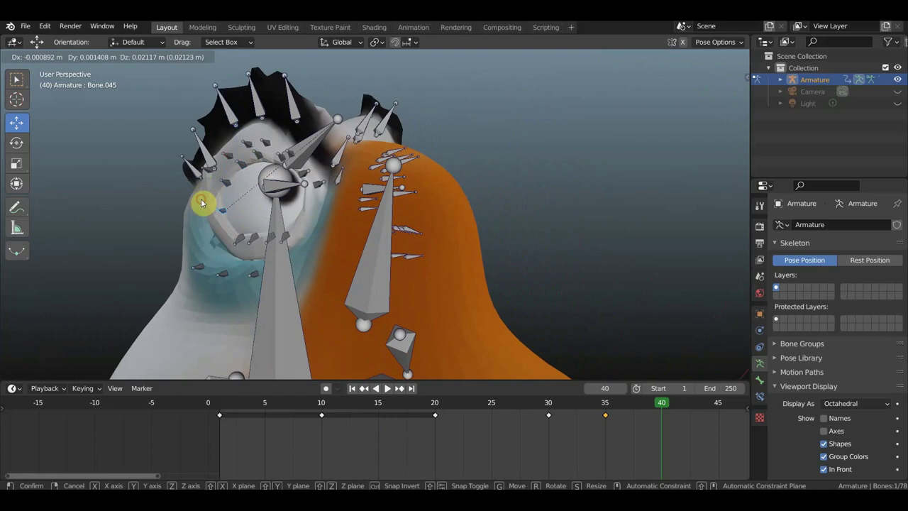
click(201, 202)
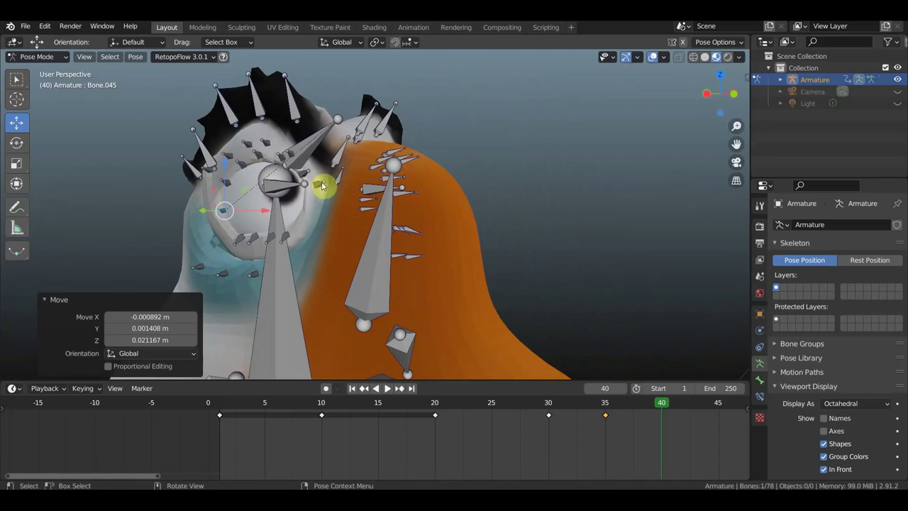
Move Bone.048 beside the eye to a new position.
click(321, 190)
key(g)
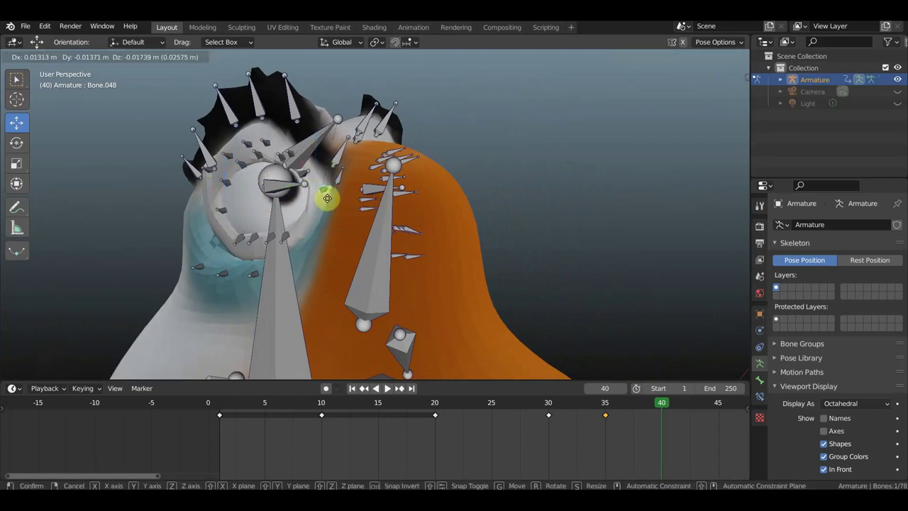
click(327, 198)
middle_drag(327, 198, 308, 191)
scroll(319, 196, down, 2)
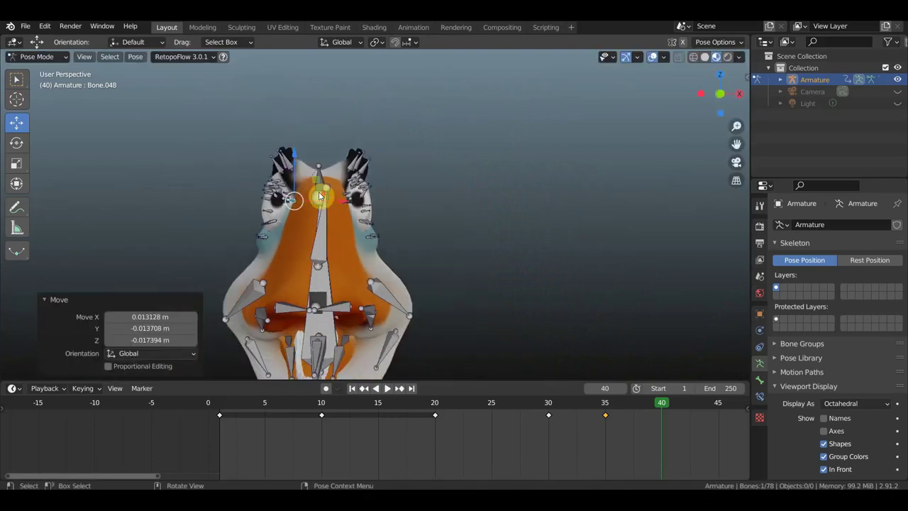
middle_drag(411, 201, 416, 181)
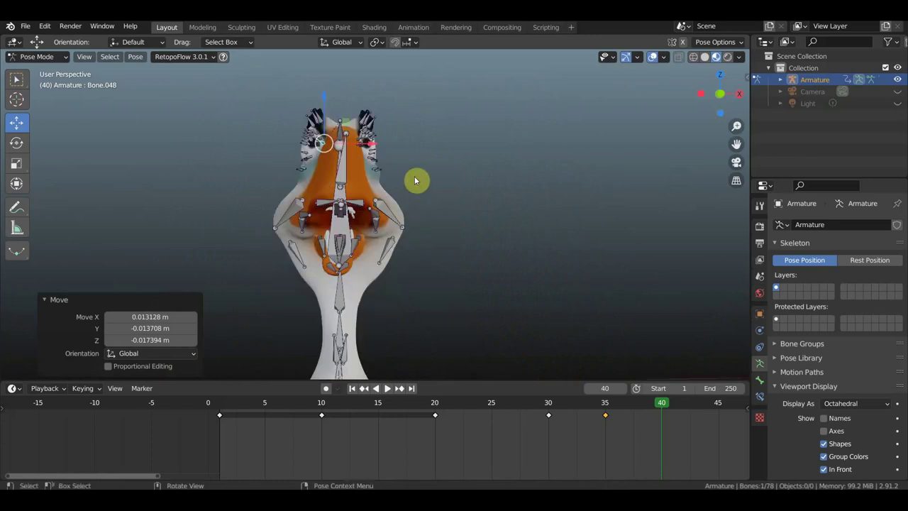
Rotate mouth-corner Bone.034 by 7.03° and mirrored Bone.067 by -6.14°.
click(417, 221)
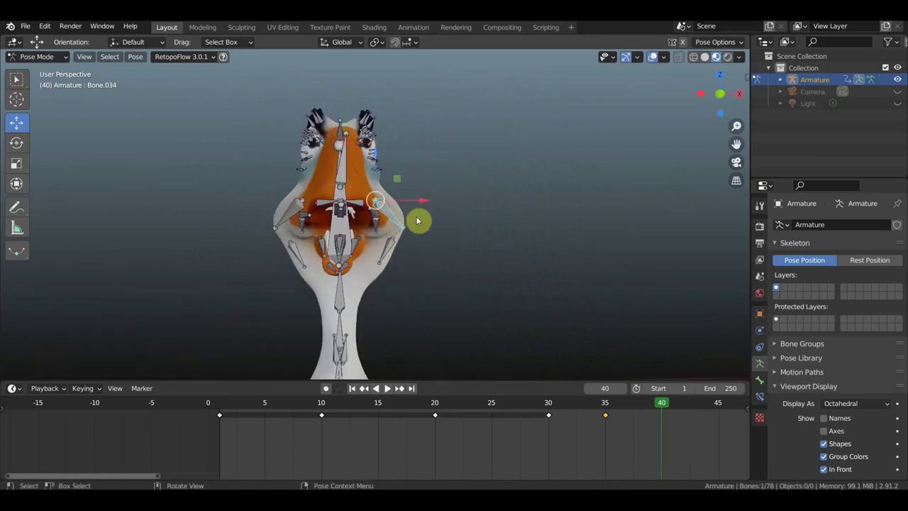
key(r)
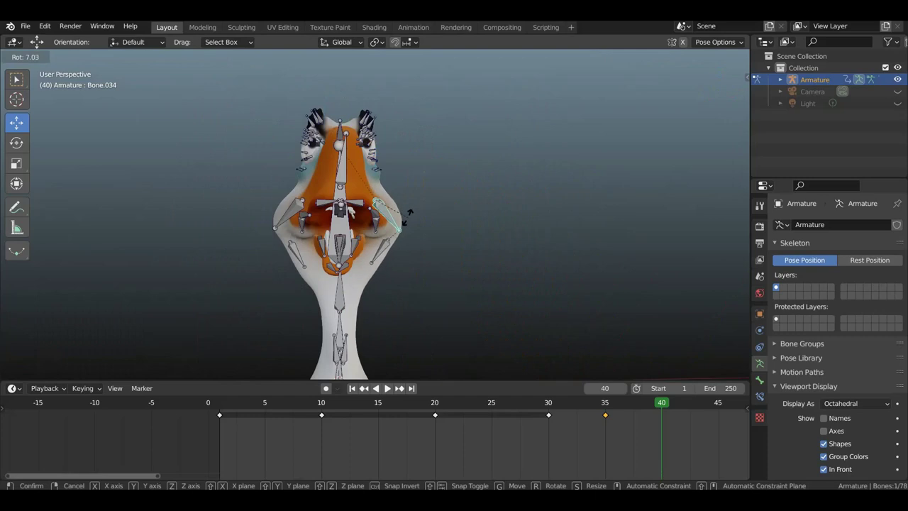
click(405, 216)
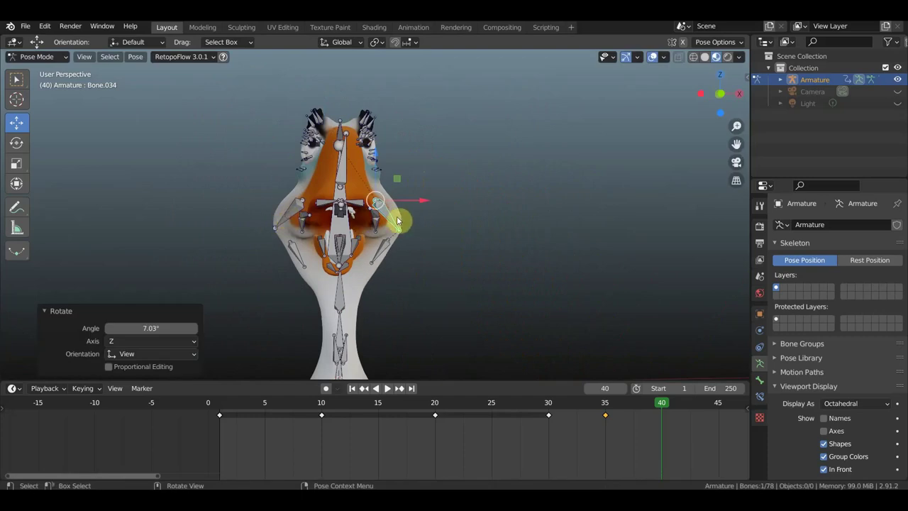
key(ctrl+shift+m)
key(r)
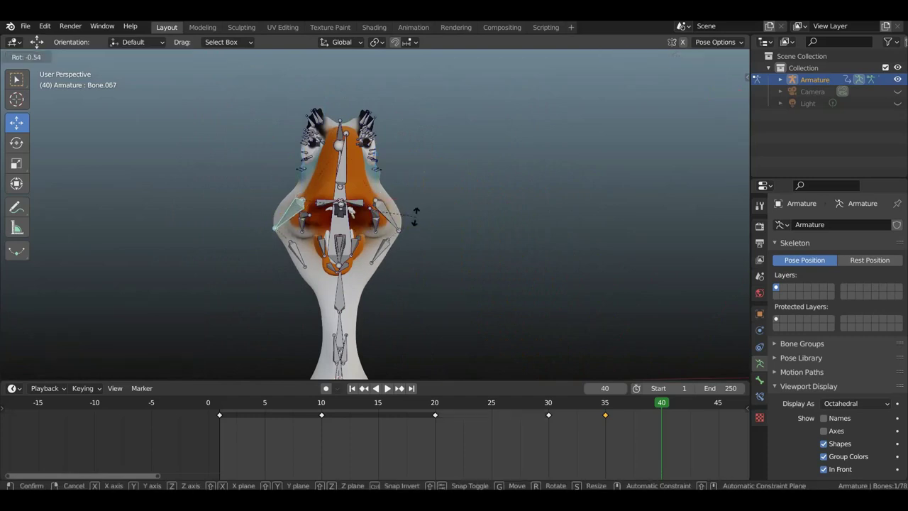
click(421, 205)
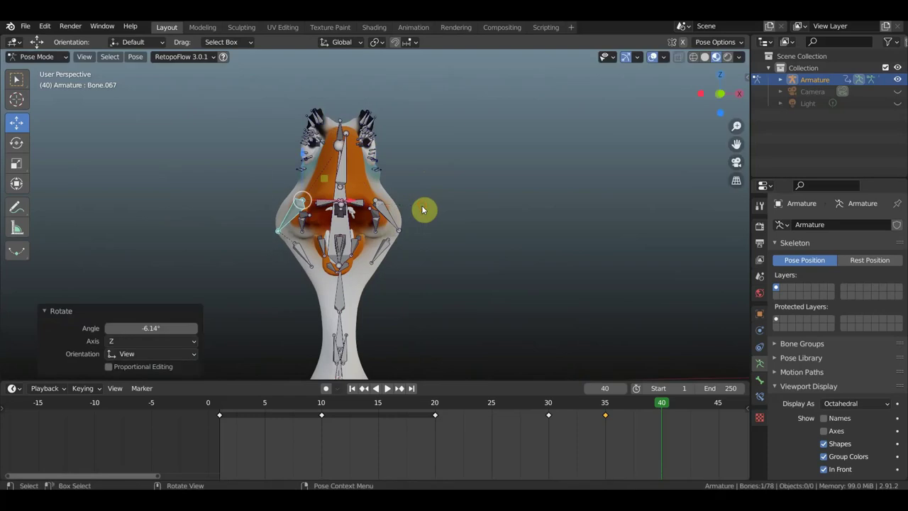
middle_drag(472, 258, 341, 260)
Select all bones and insert a keyframe for them at frame 40.
key(a)
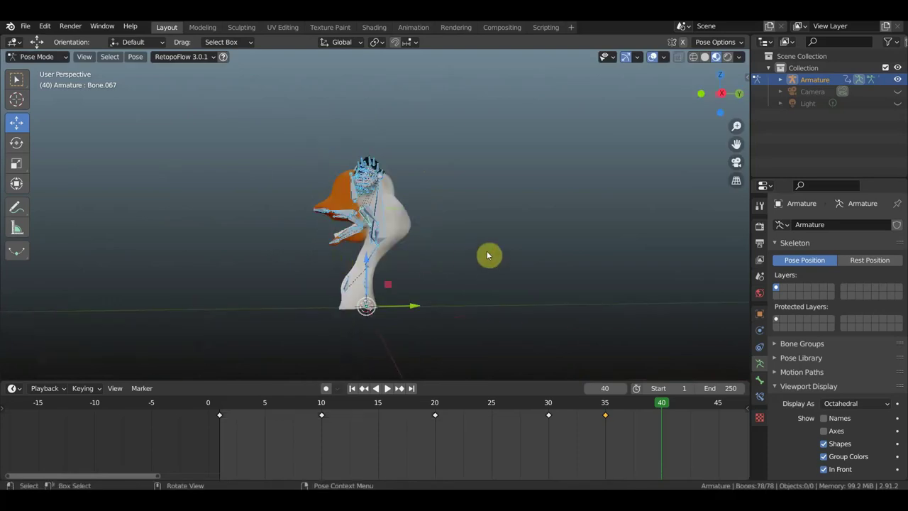
key(i)
click(487, 252)
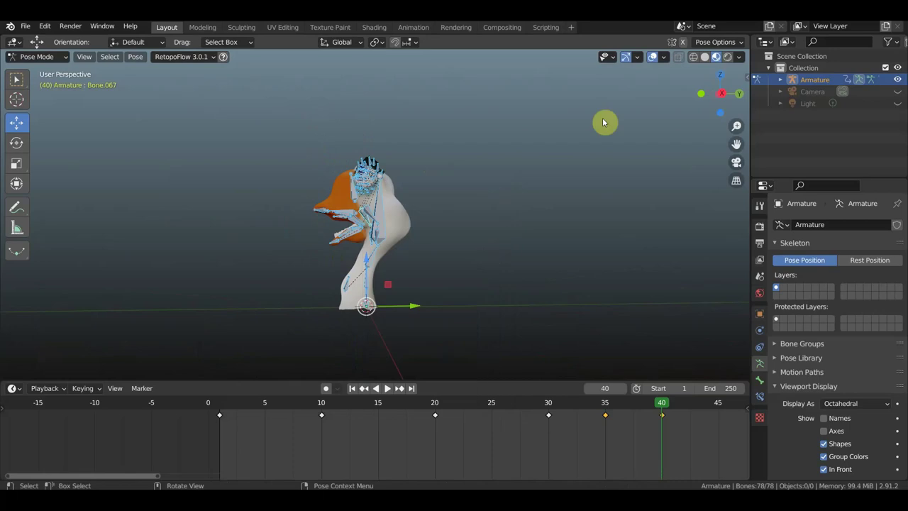
Hide overlays, play back the facial animation, and return to frame 40.
click(652, 57)
mouse_move(537, 202)
middle_down()
mouse_move(671, 205)
mouse_move(655, 206)
middle_up()
key(space)
drag(667, 405, 219, 418)
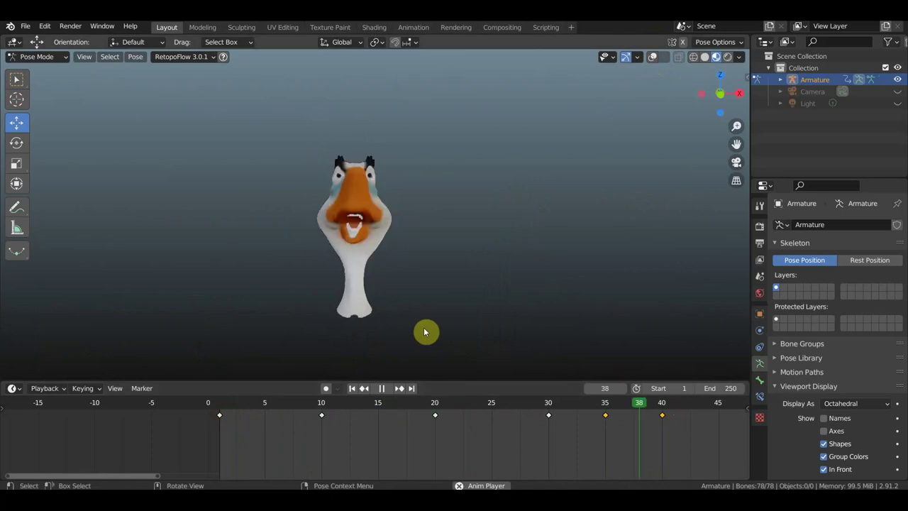
key(space)
click(665, 407)
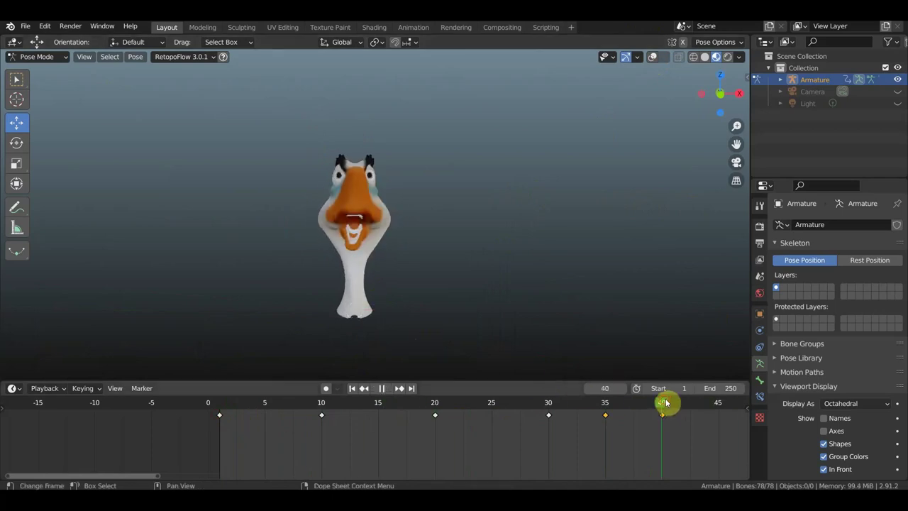
Check the poses at frames 30, 35 and 40, then move the frame-35 key to about 42.
click(731, 388)
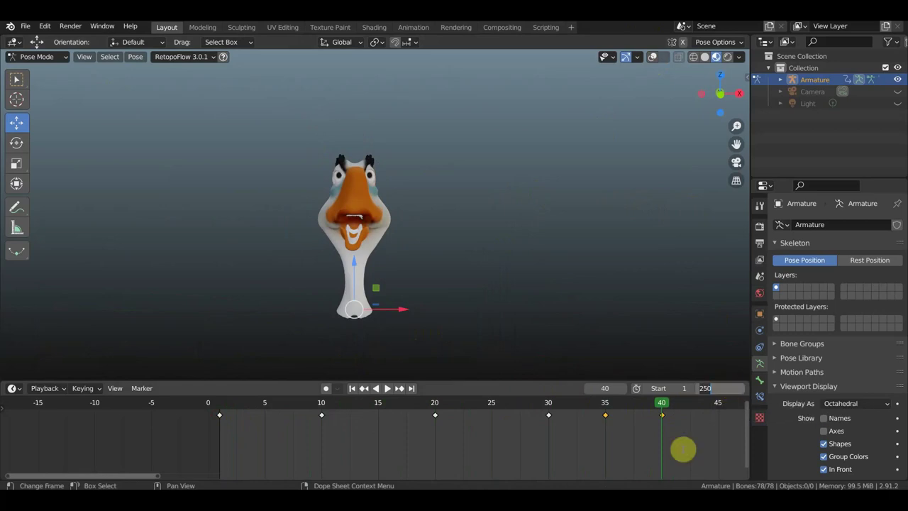
mouse_move(546, 454)
middle_down()
mouse_move(559, 447)
mouse_move(457, 458)
middle_up()
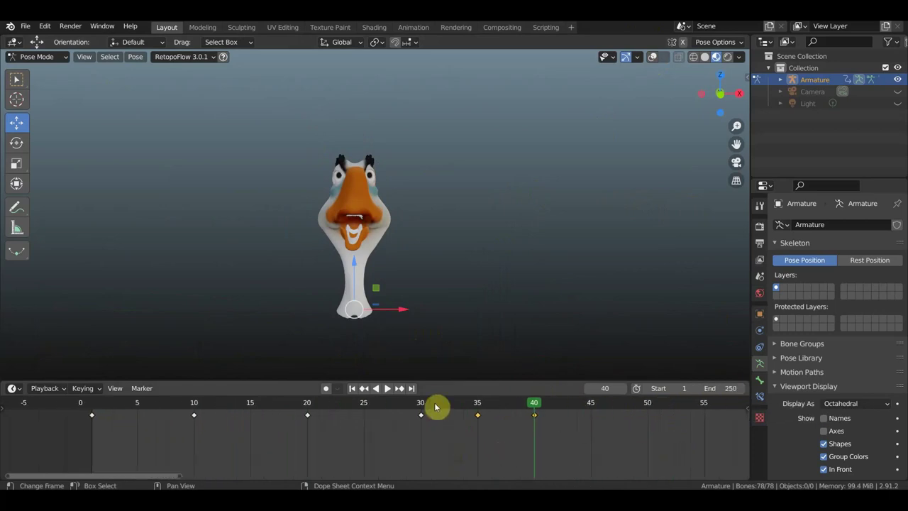
click(421, 409)
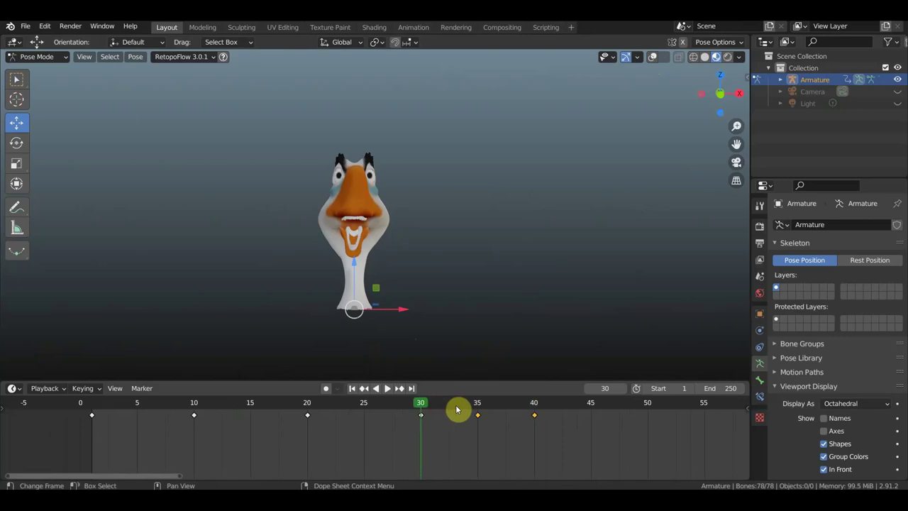
click(476, 408)
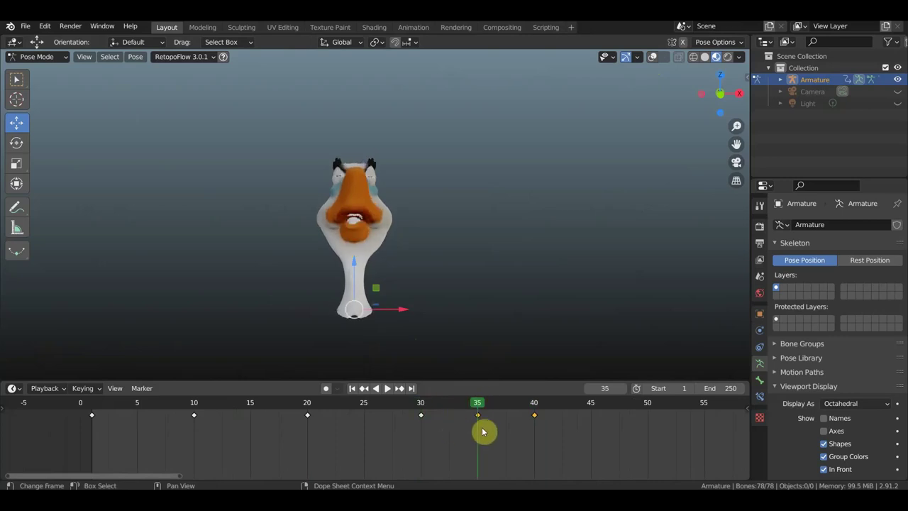
click(537, 409)
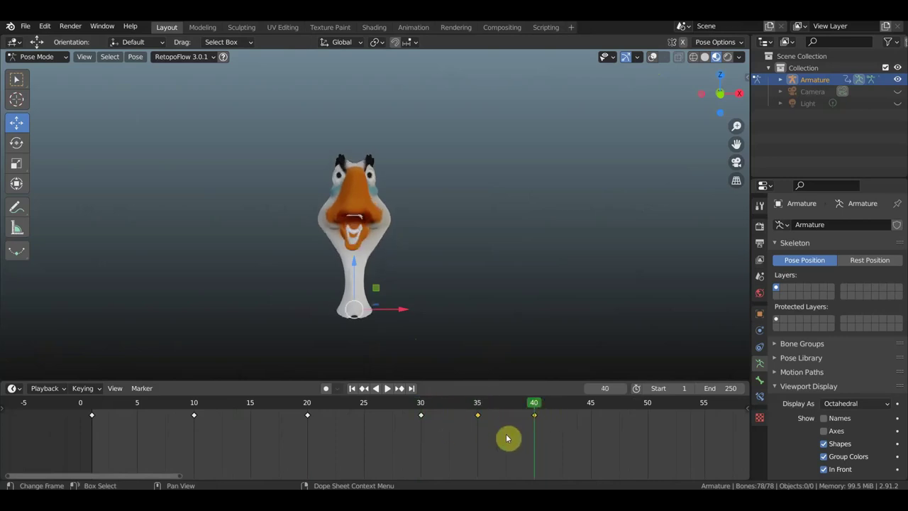
click(474, 415)
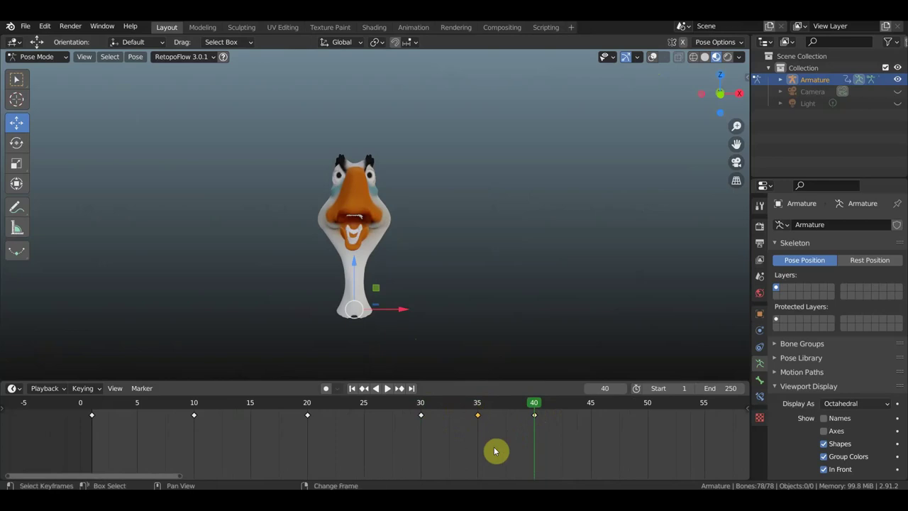
key(g)
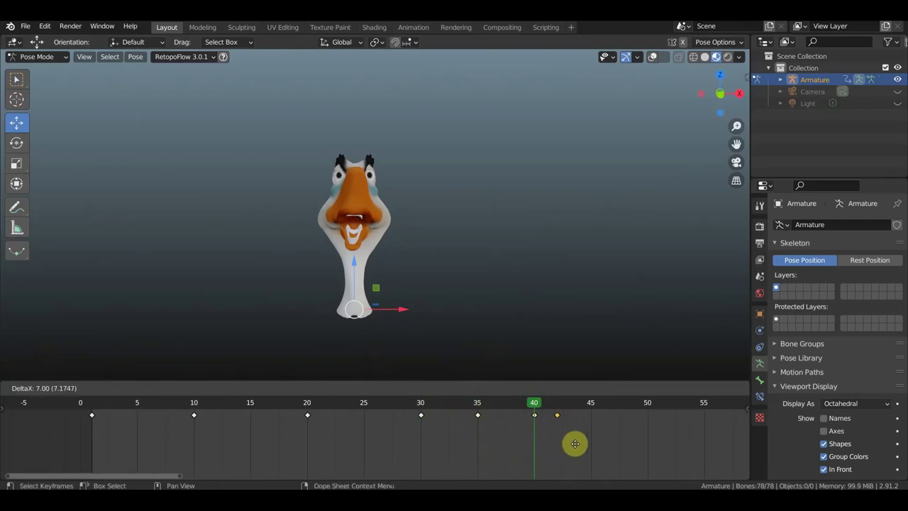
click(580, 444)
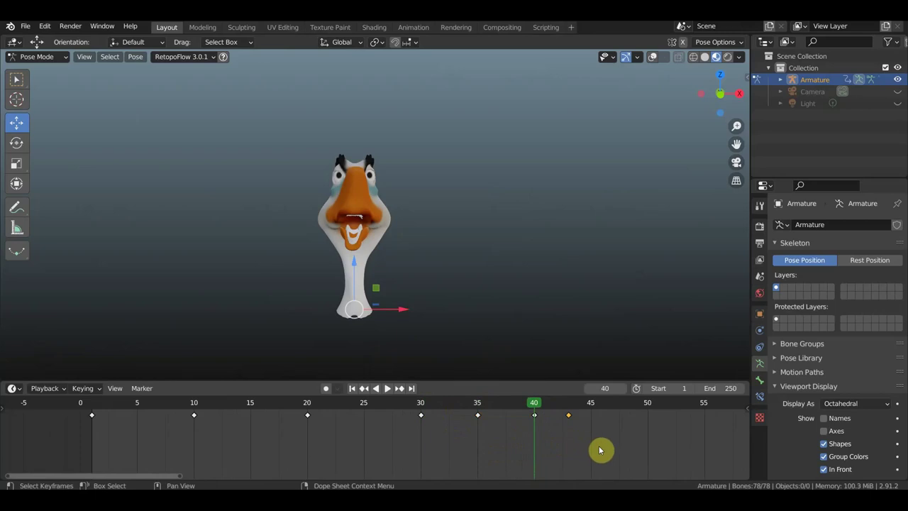
key(space)
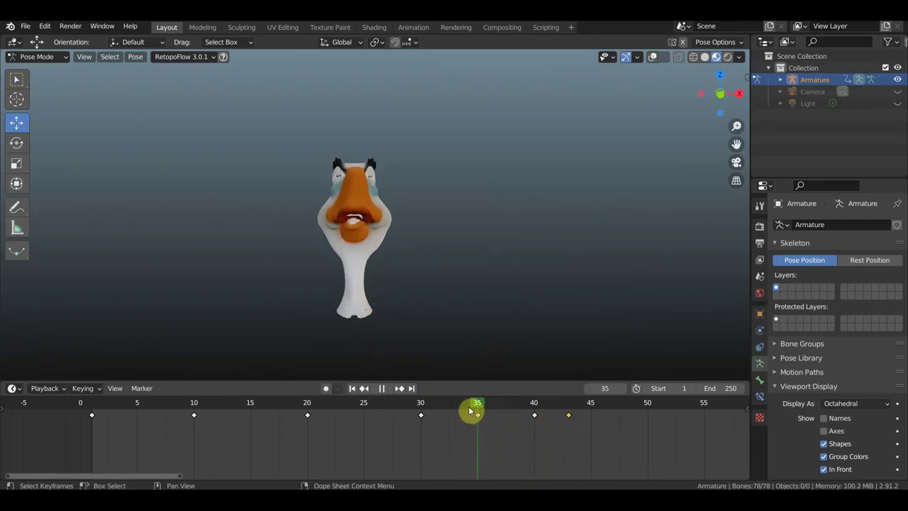
key(space)
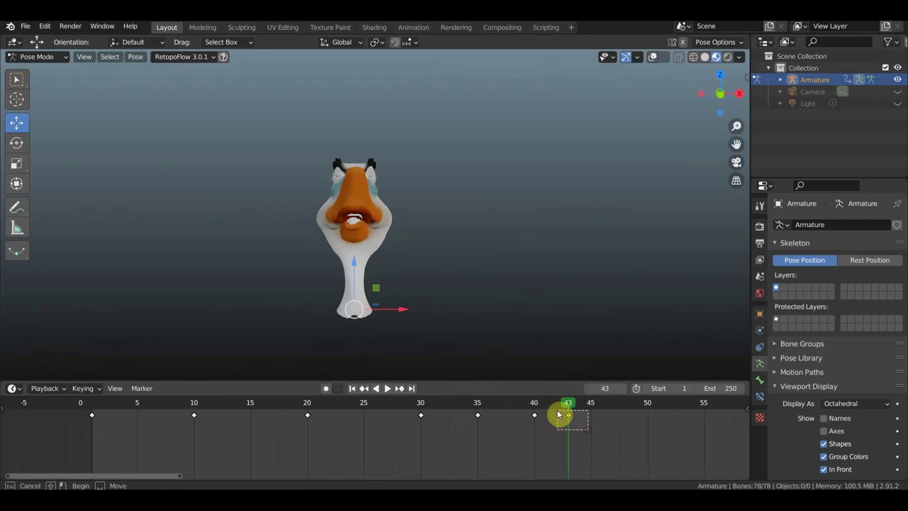
Slide the later keyframes so they sit at frames 45, 50 and 55.
drag(570, 422, 588, 418)
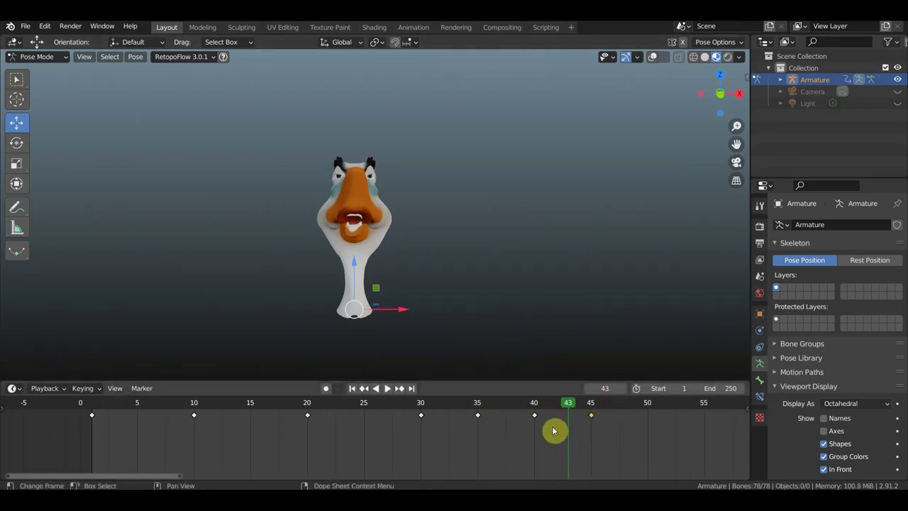
shift+click(534, 415)
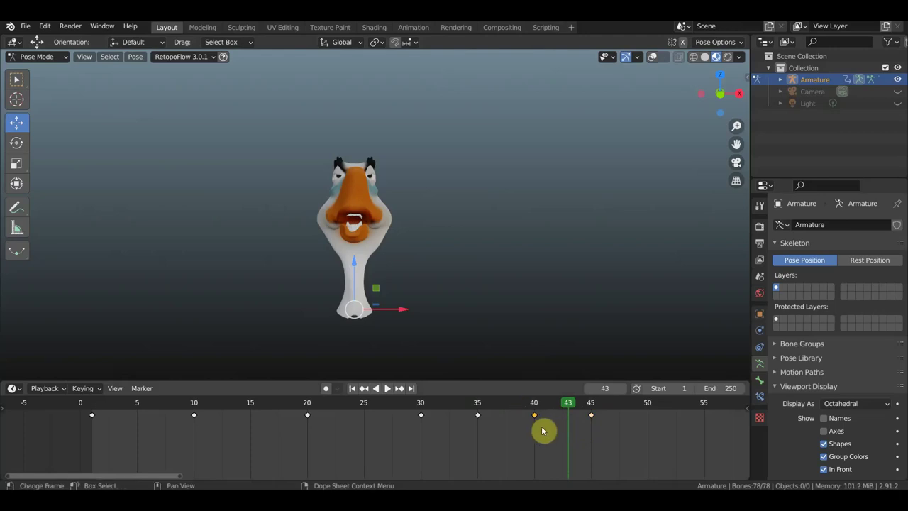
drag(543, 431, 632, 433)
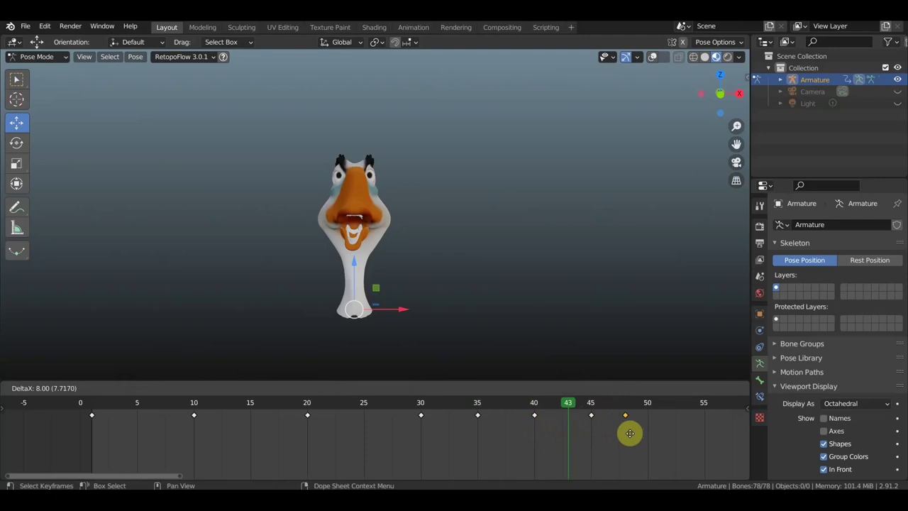
drag(629, 433, 630, 437)
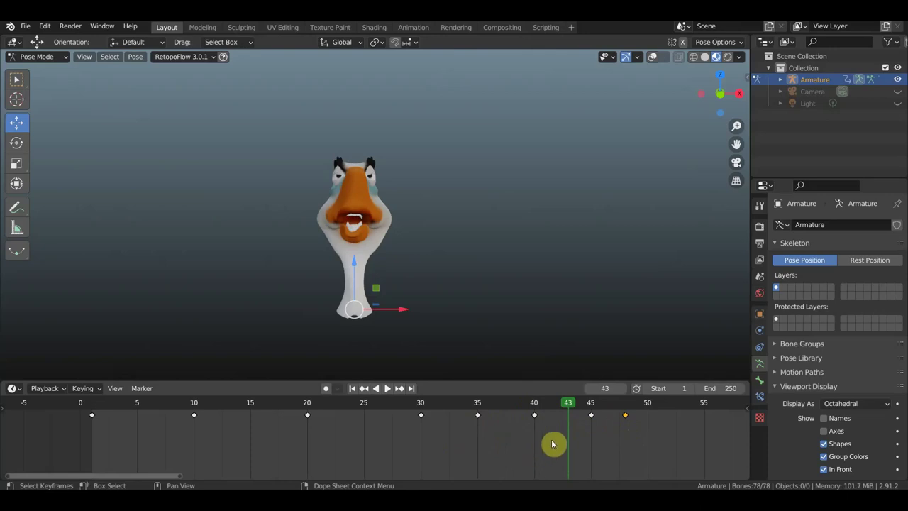
click(479, 411)
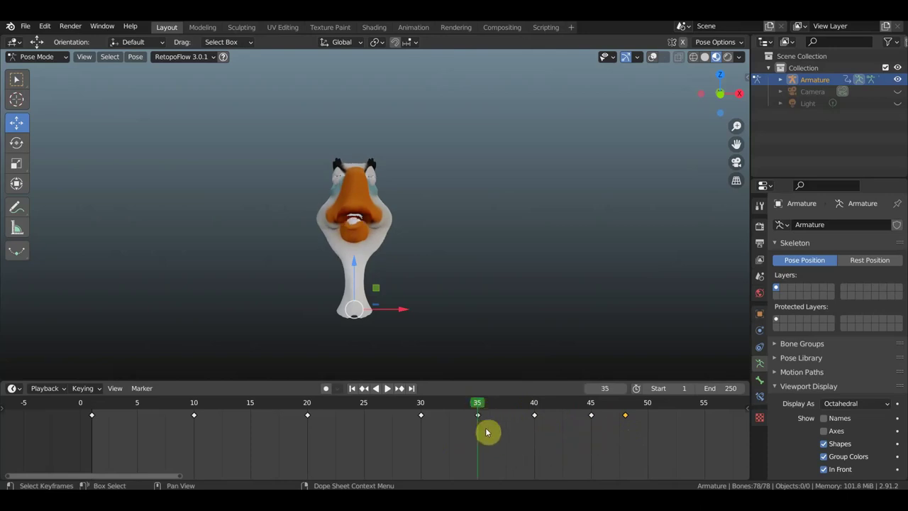
click(470, 412)
drag(468, 418, 645, 424)
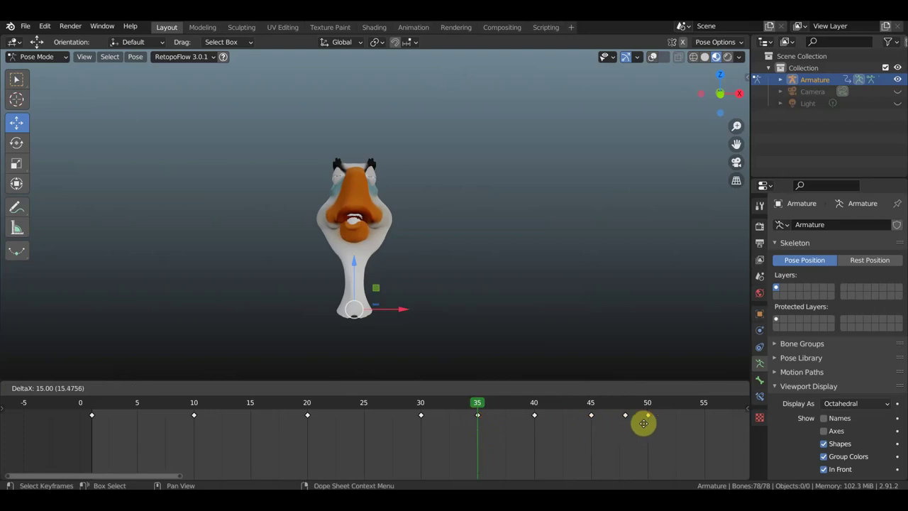
drag(644, 424, 699, 424)
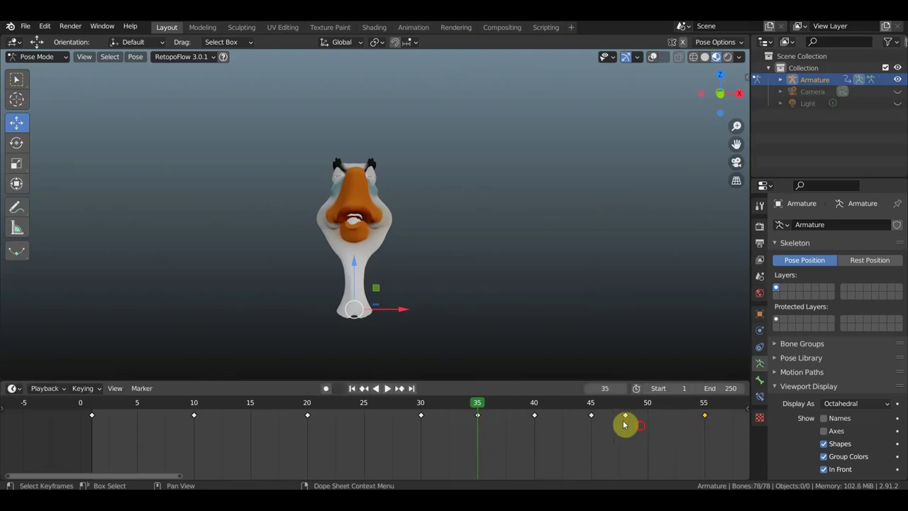
click(625, 417)
drag(626, 419, 647, 417)
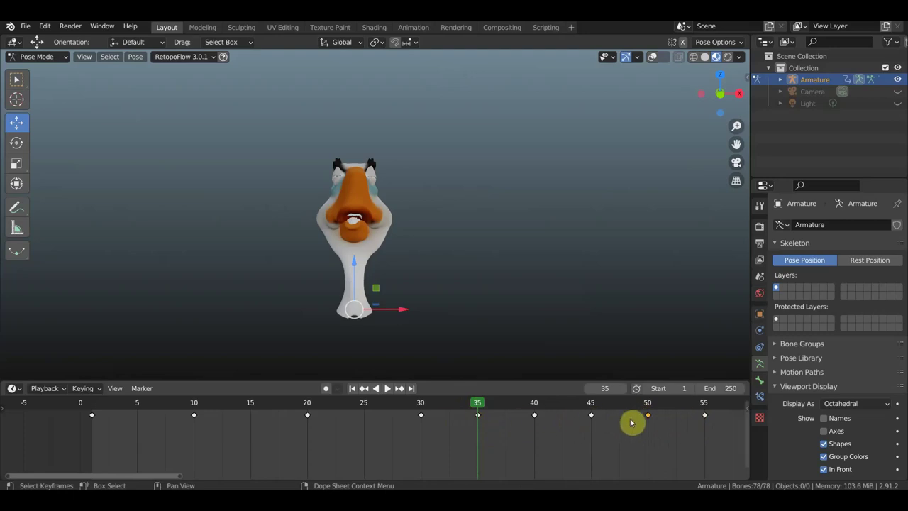
Copy the frame-30 pose keyframe to frame 60 and preview the animation.
key(space)
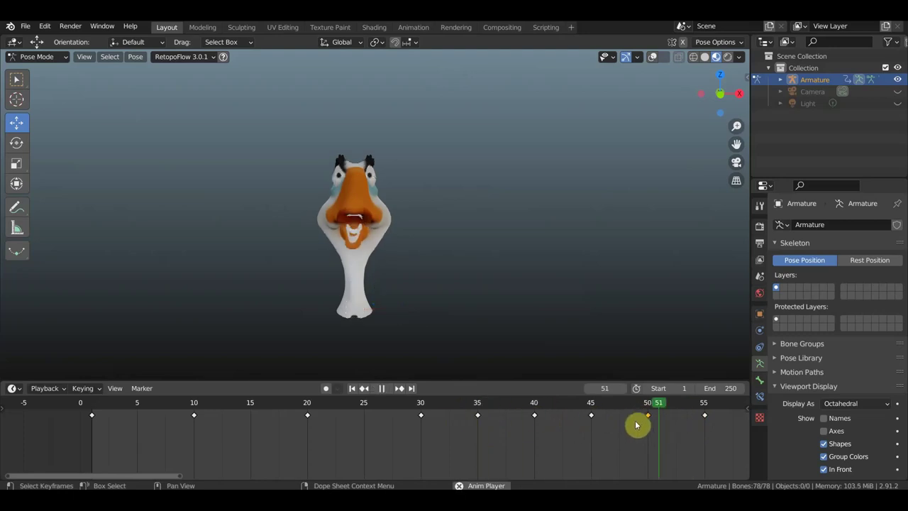
key(space)
scroll(589, 431, down, 2)
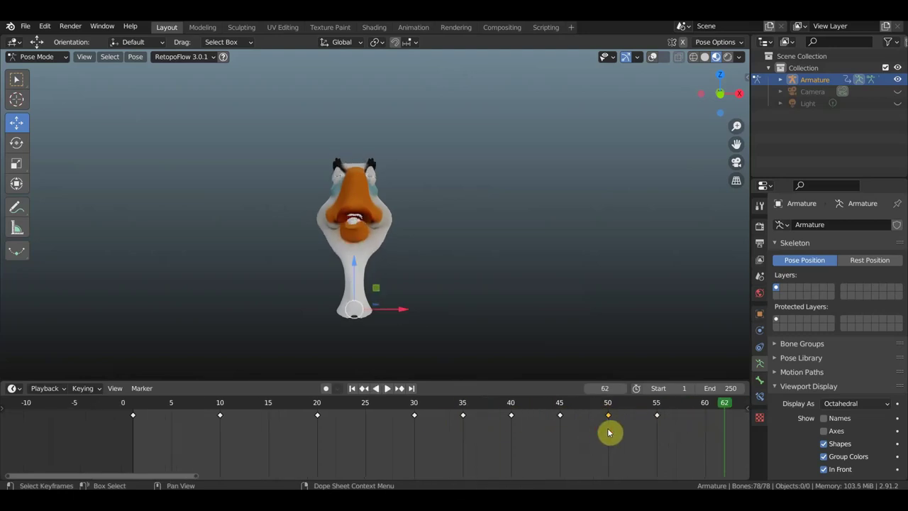
click(325, 411)
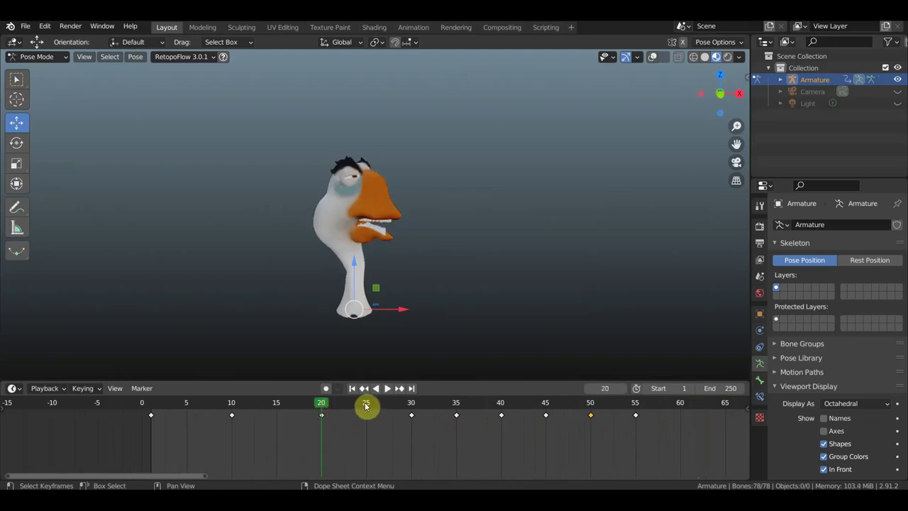
click(410, 404)
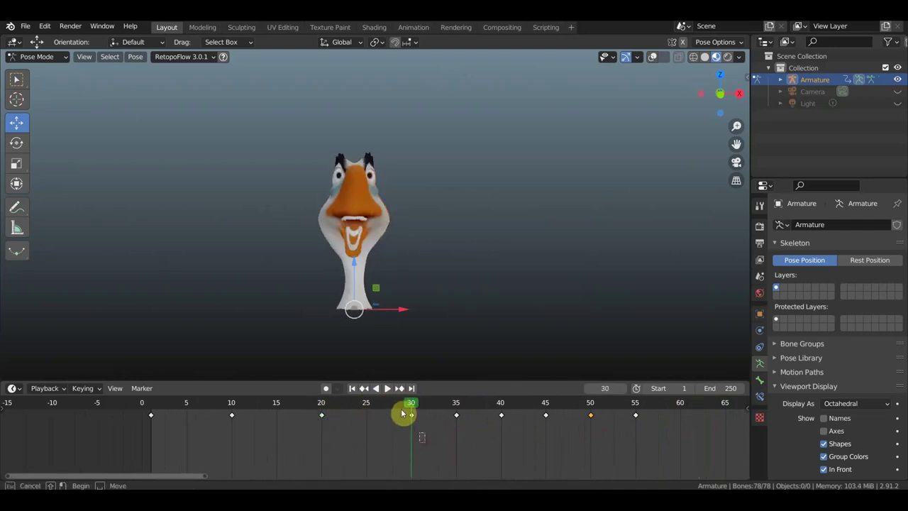
key(g)
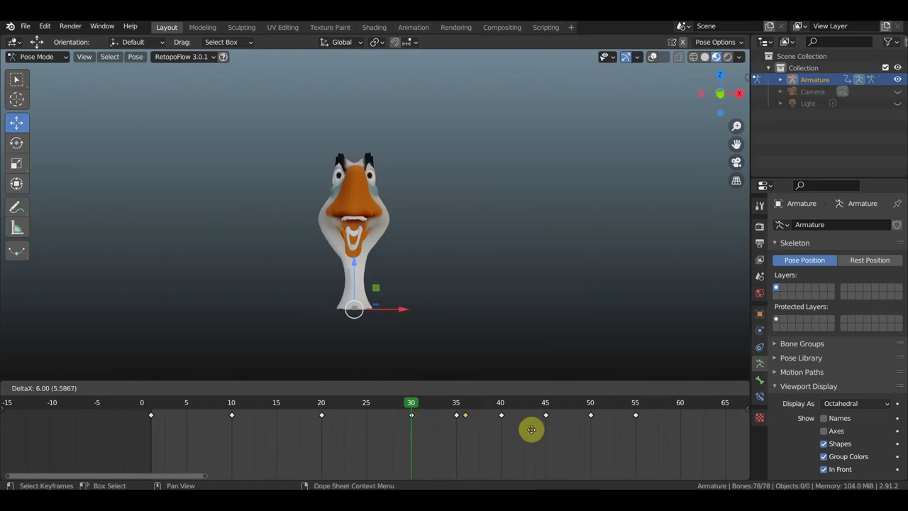
click(690, 425)
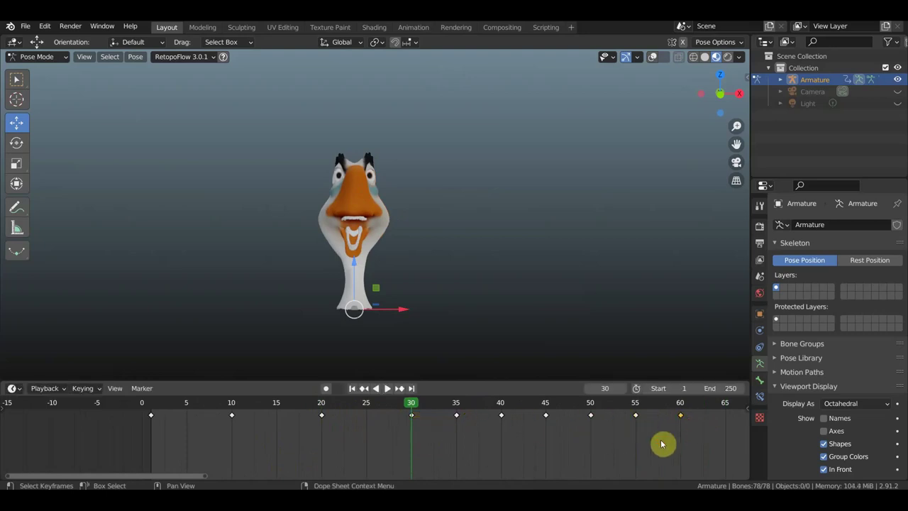
key(space)
key(space)
Duplicate the keyframes at frames 1, 10 and 20 so the copies end at 65 and 75.
click(151, 415)
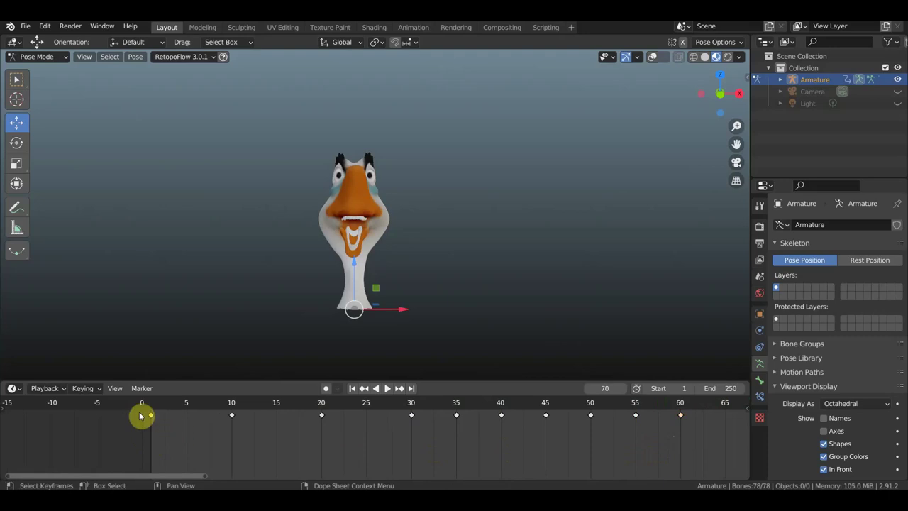
shift+drag(341, 450, 203, 403)
scroll(266, 440, down, 1)
scroll(284, 440, down, 1)
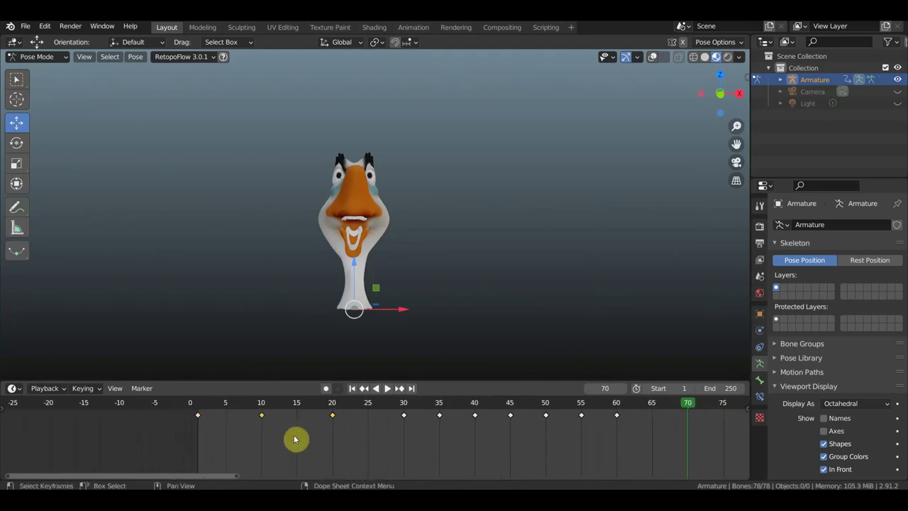
key(shift+d)
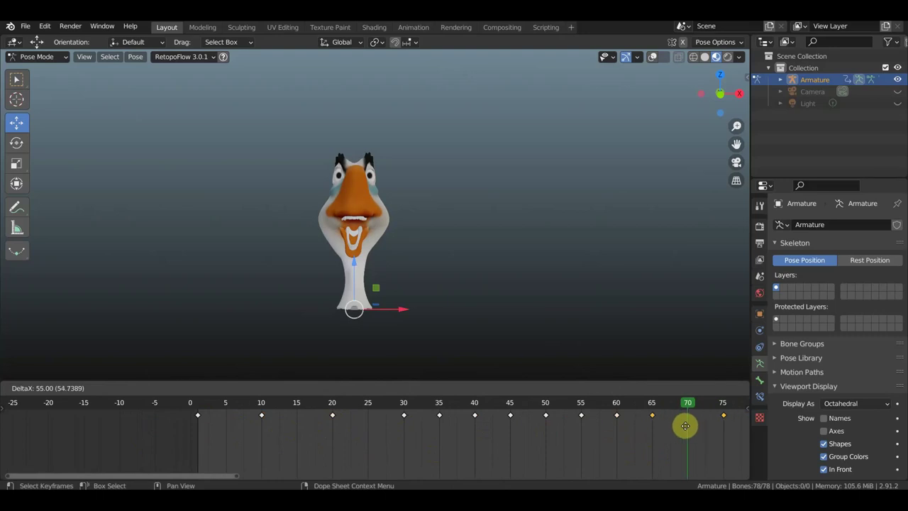
click(680, 431)
scroll(723, 426, down, 1)
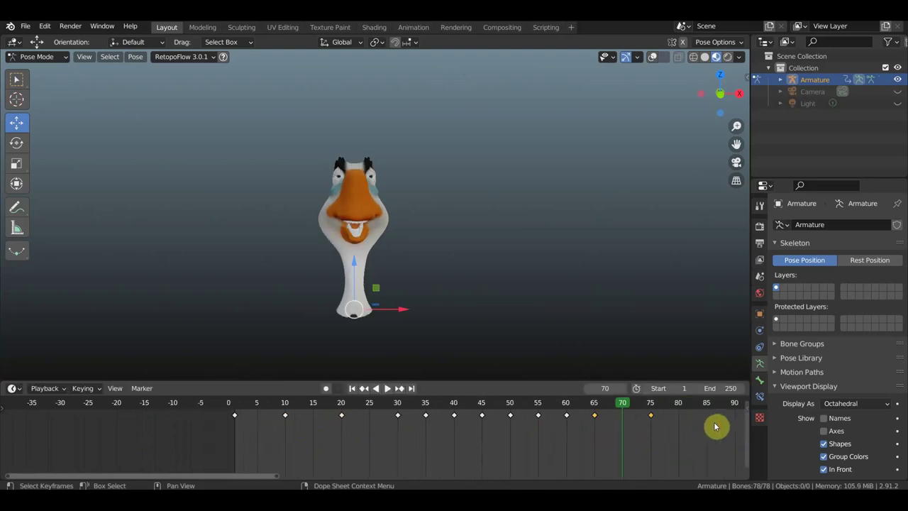
scroll(710, 420, down, 1)
click(729, 389)
text(75)
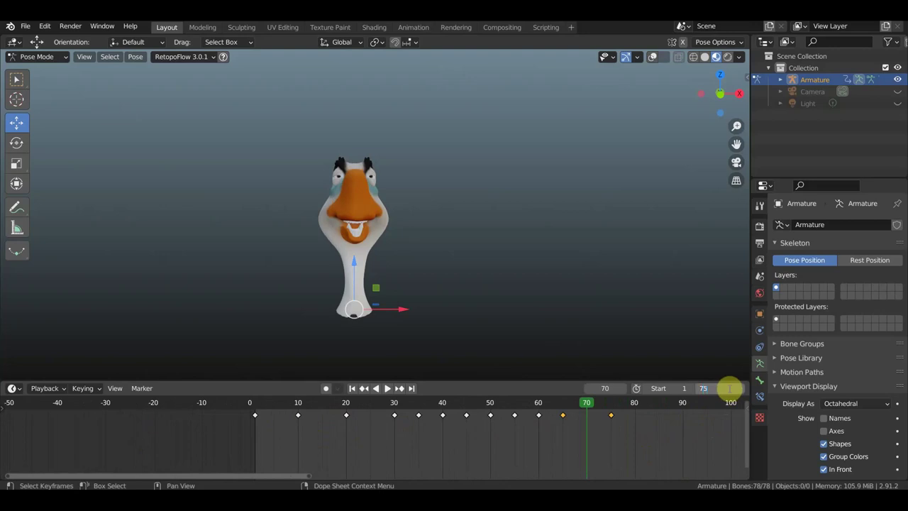
Set the animation end frame to 75 and play back the loop.
key(Return)
key(space)
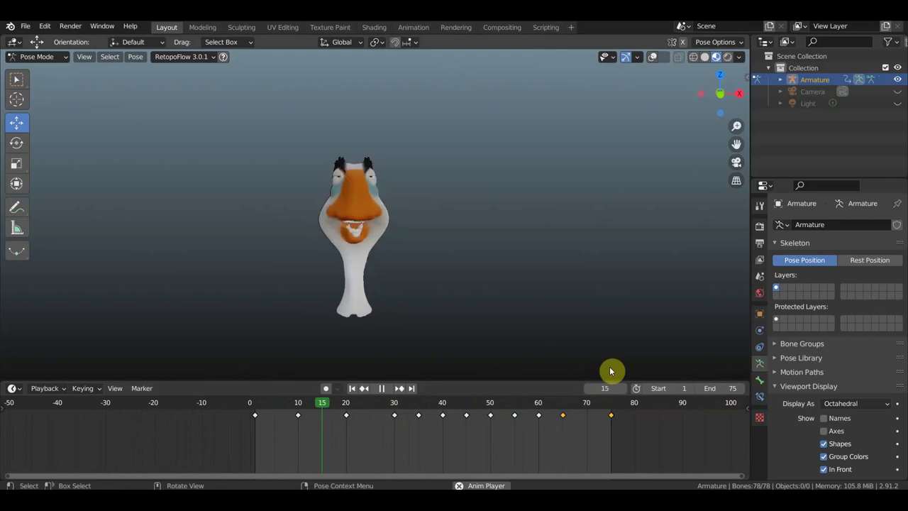
key(space)
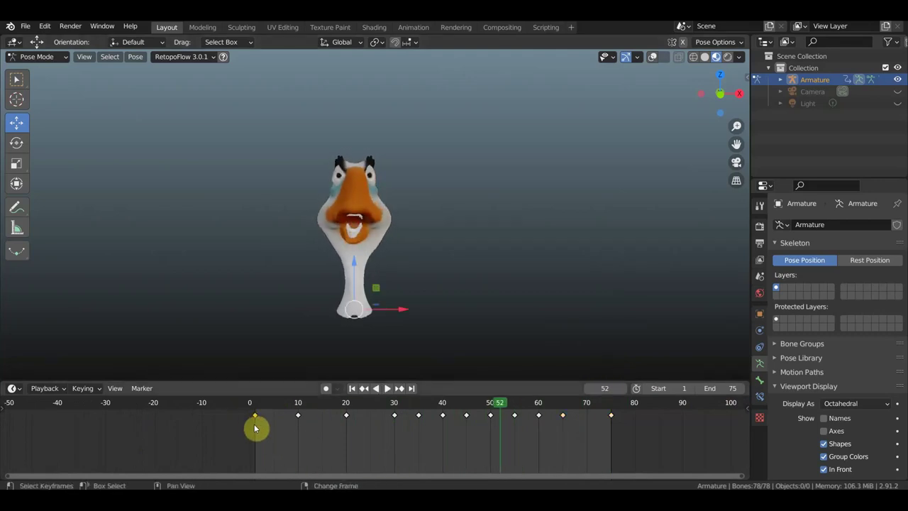
Move the selected keyframe to about frame 79 and orbit the duck to inspect it.
drag(254, 427, 633, 431)
key(space)
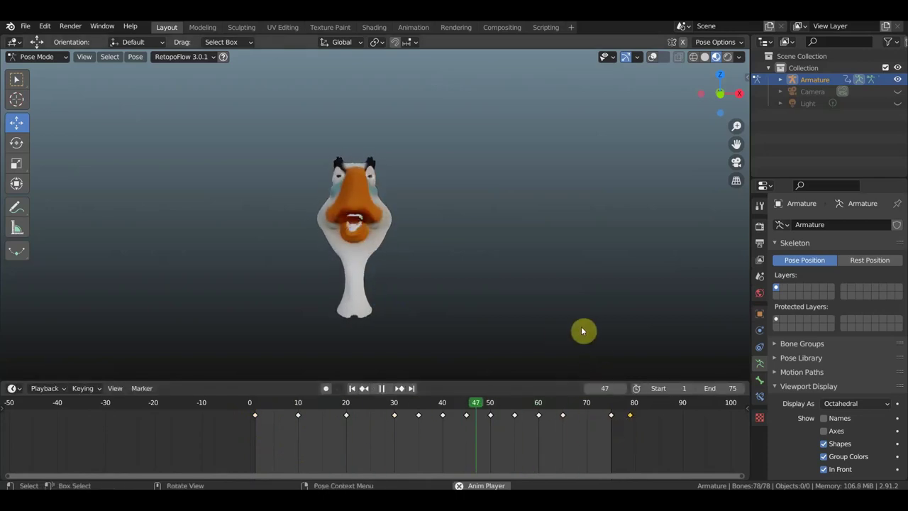
key(space)
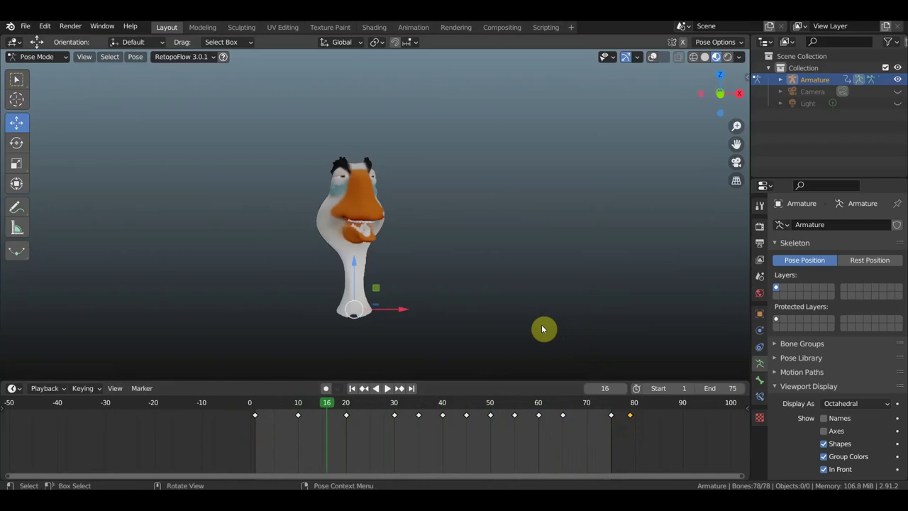
scroll(492, 316, up, 3)
scroll(489, 317, down, 1)
middle_drag(491, 317, 392, 319)
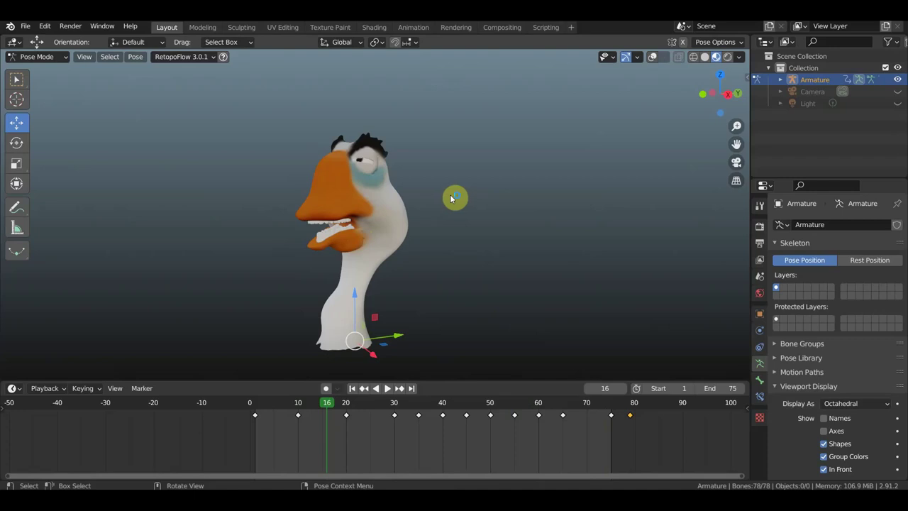
drag(369, 249, 452, 244)
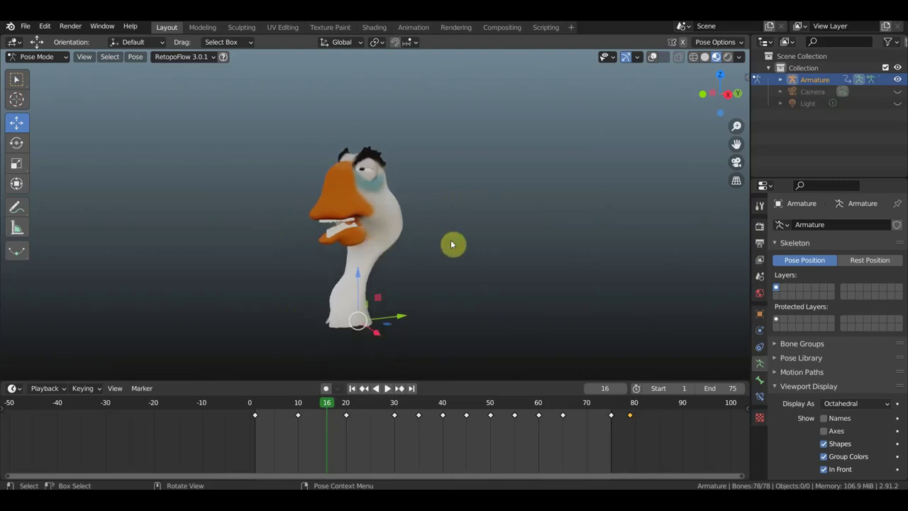